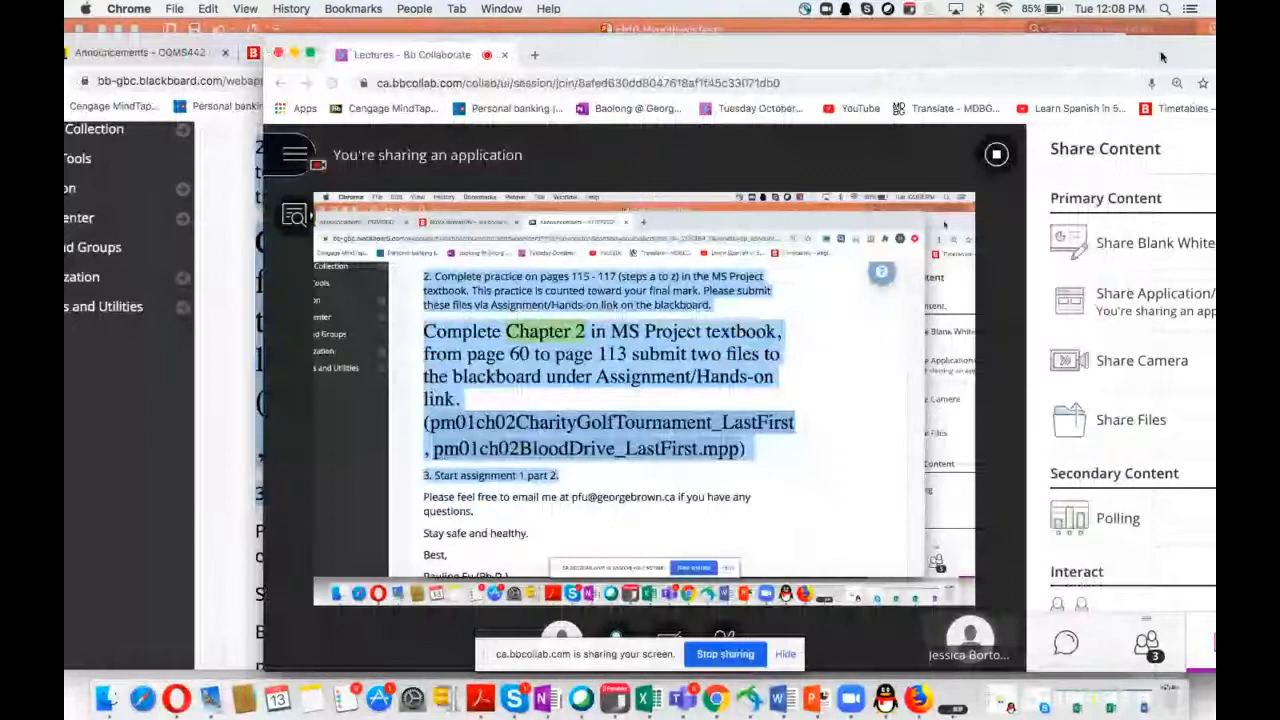
Bring the Blackboard announcements window in front of the Collaborate session and reposition it so the course menu is visible
{"action": "left_click_drag", "start_coordinate": [1162, 57], "coordinate": [1185, 74]}
{"action": "left_click", "coordinate": [155, 40]}
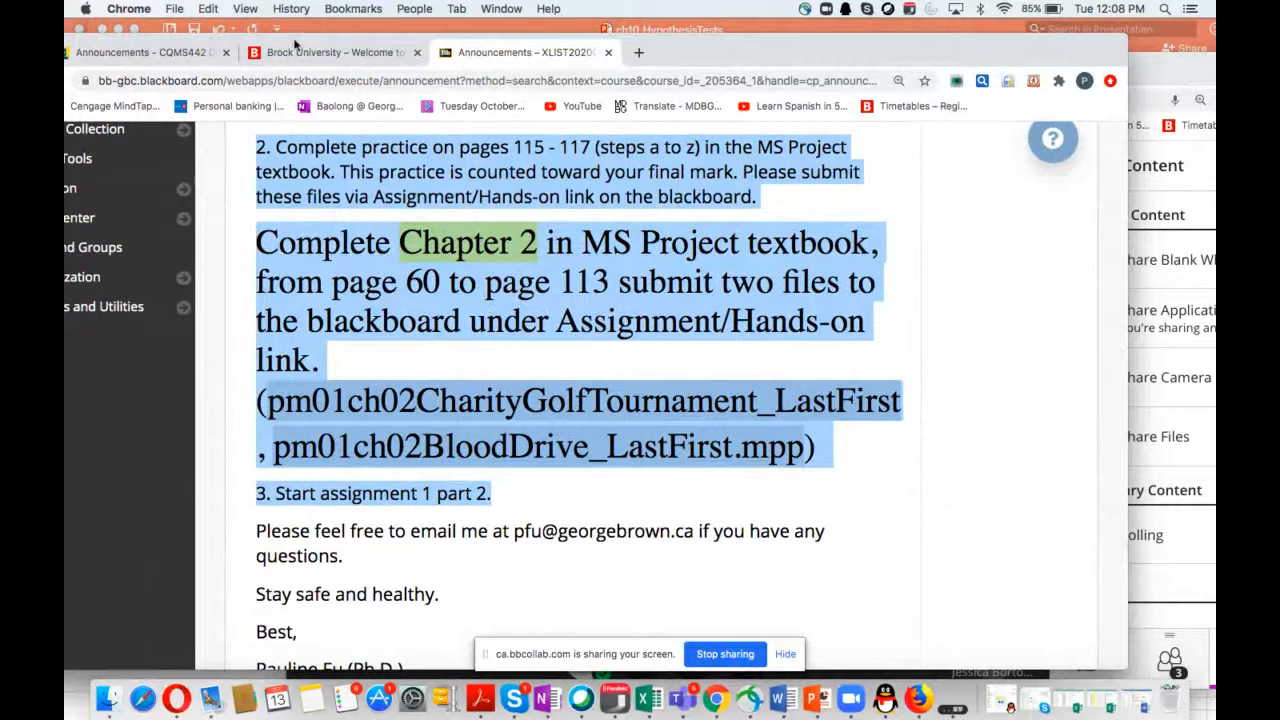
{"action": "left_click", "coordinate": [1163, 82]}
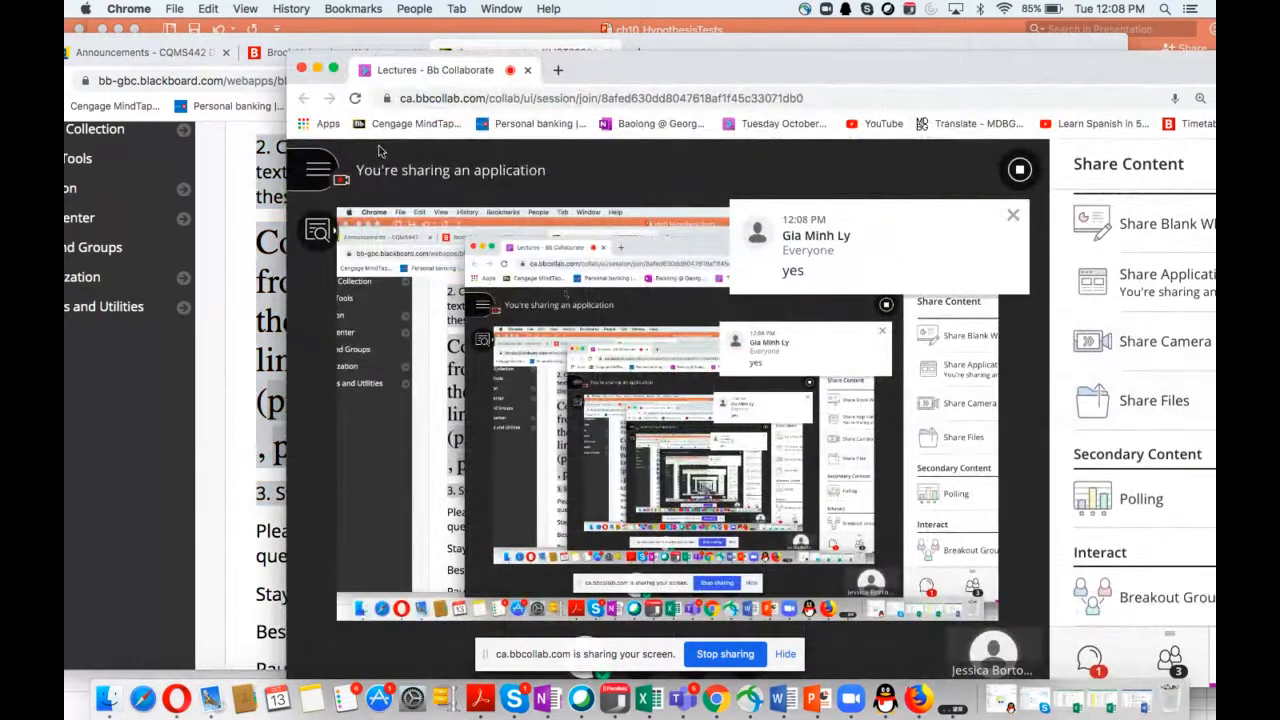
{"action": "left_click", "coordinate": [201, 44]}
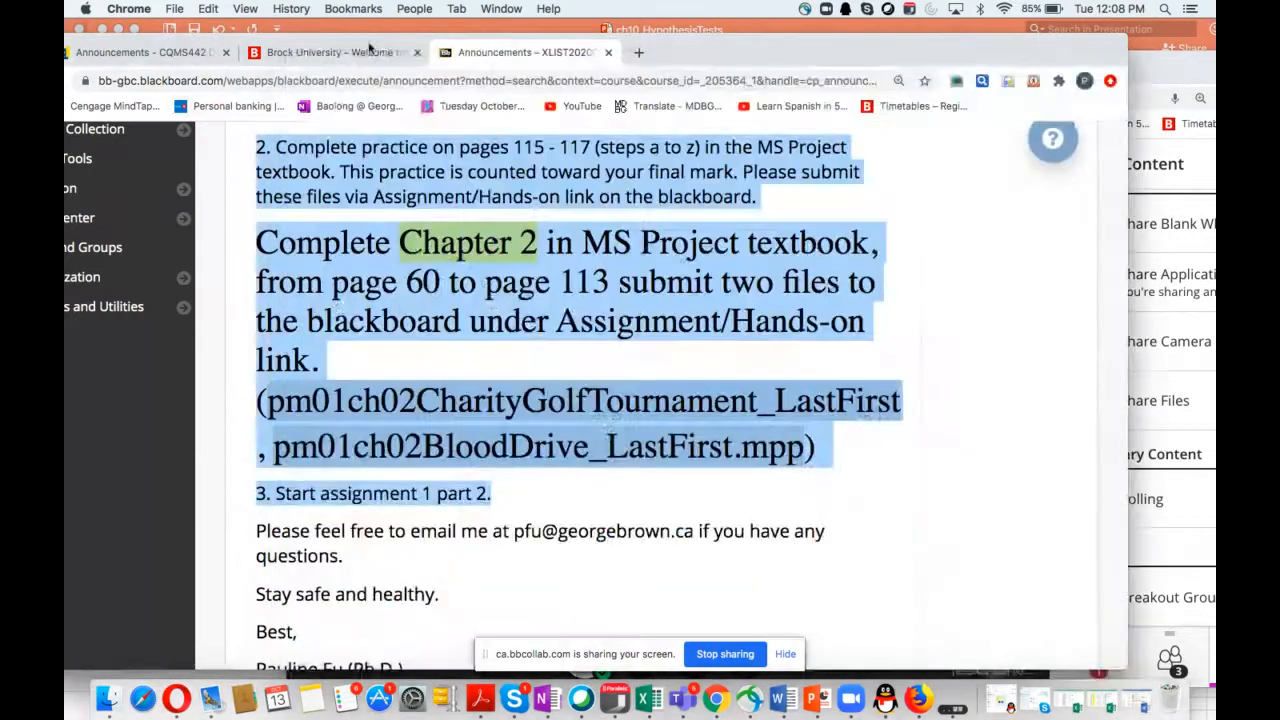
{"action": "left_click_drag", "start_coordinate": [714, 34], "coordinate": [792, 40]}
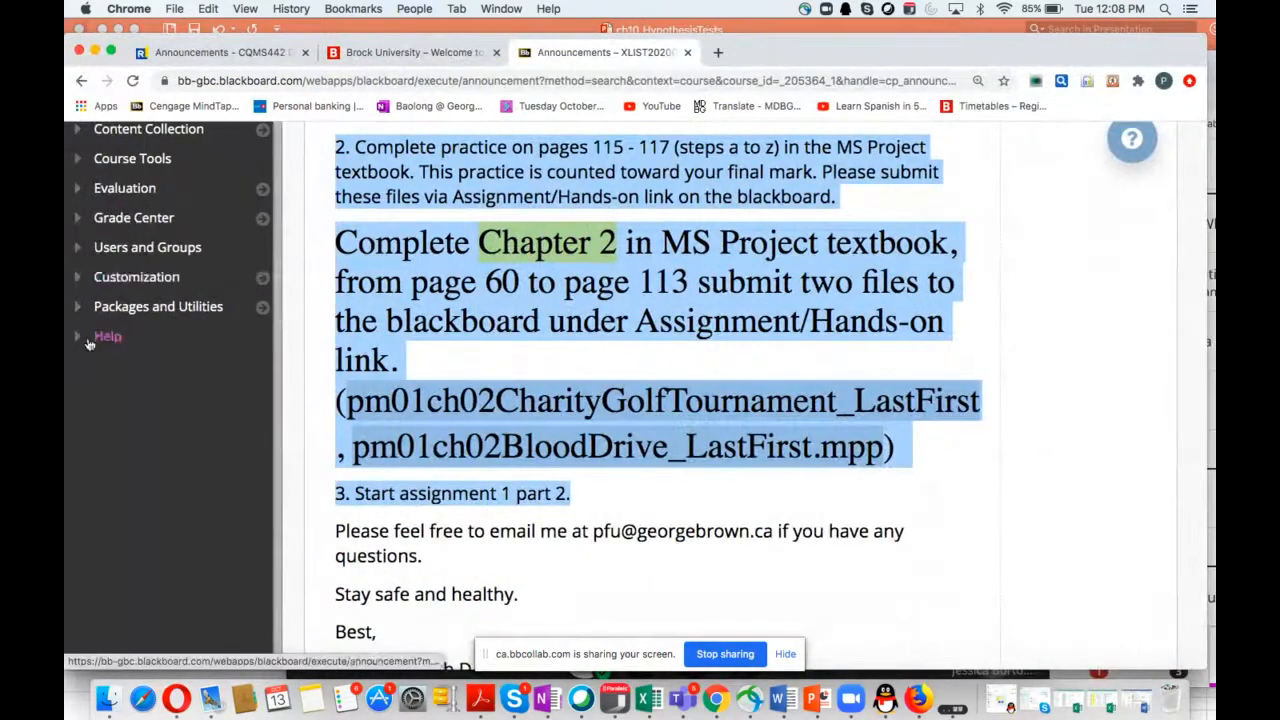
Open the course's Assignment/Hands-on page and locate the files attached to Assignment 1 part 2
{"action": "scroll", "coordinate": [95, 338], "scroll_direction": "up", "scroll_amount": 3}
{"action": "scroll", "coordinate": [88, 343], "scroll_direction": "up", "scroll_amount": 5}
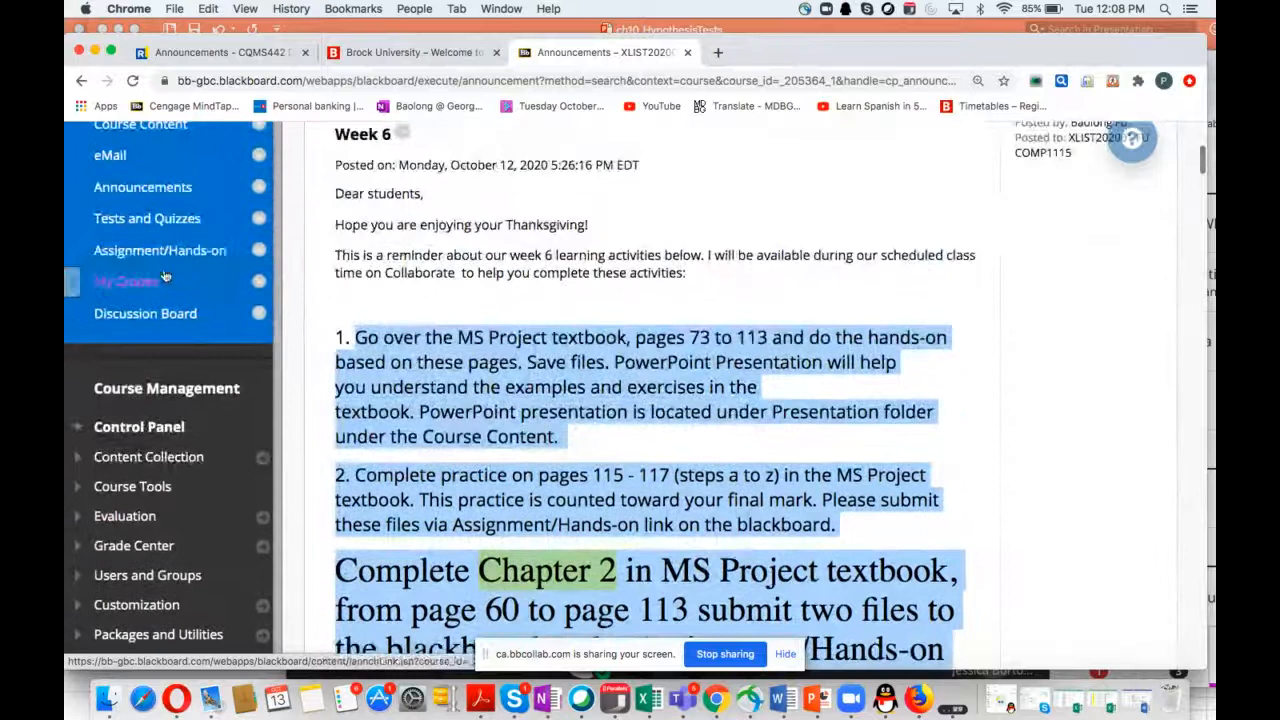
{"action": "left_click", "coordinate": [165, 256]}
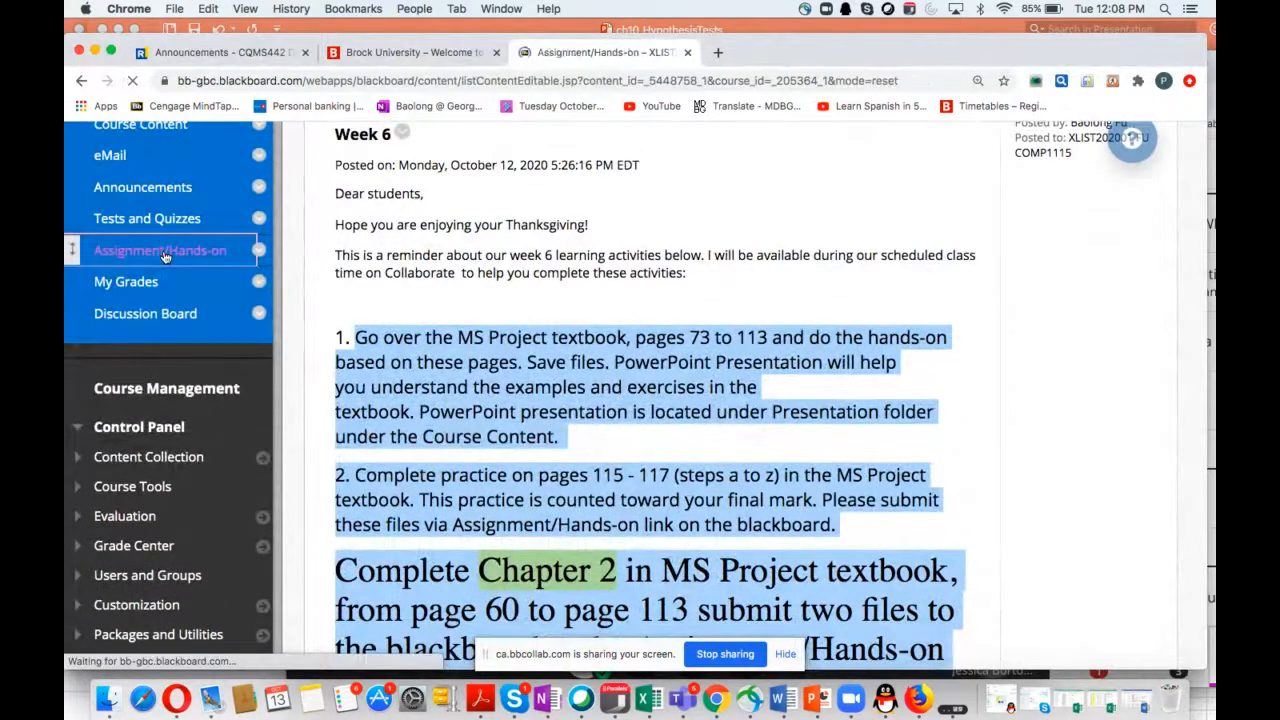
{"action": "scroll", "coordinate": [535, 363], "scroll_direction": "down", "scroll_amount": 5}
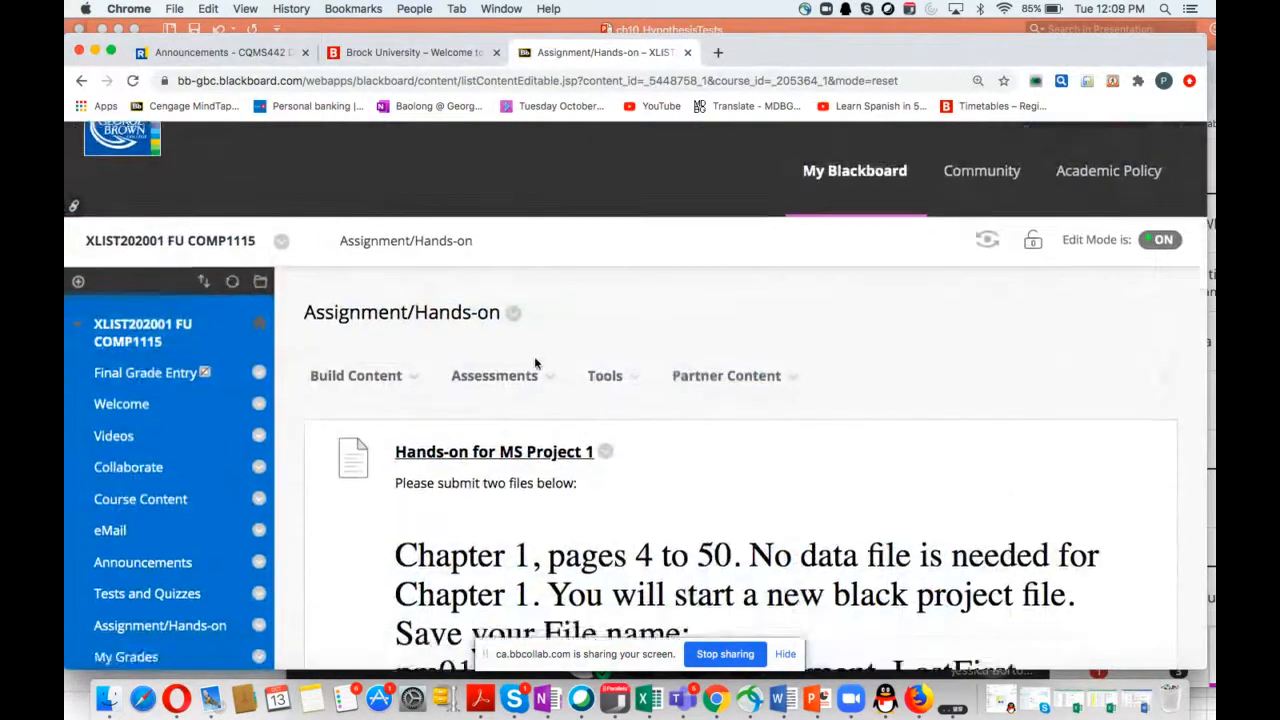
{"action": "scroll", "coordinate": [535, 363], "scroll_direction": "down", "scroll_amount": 10}
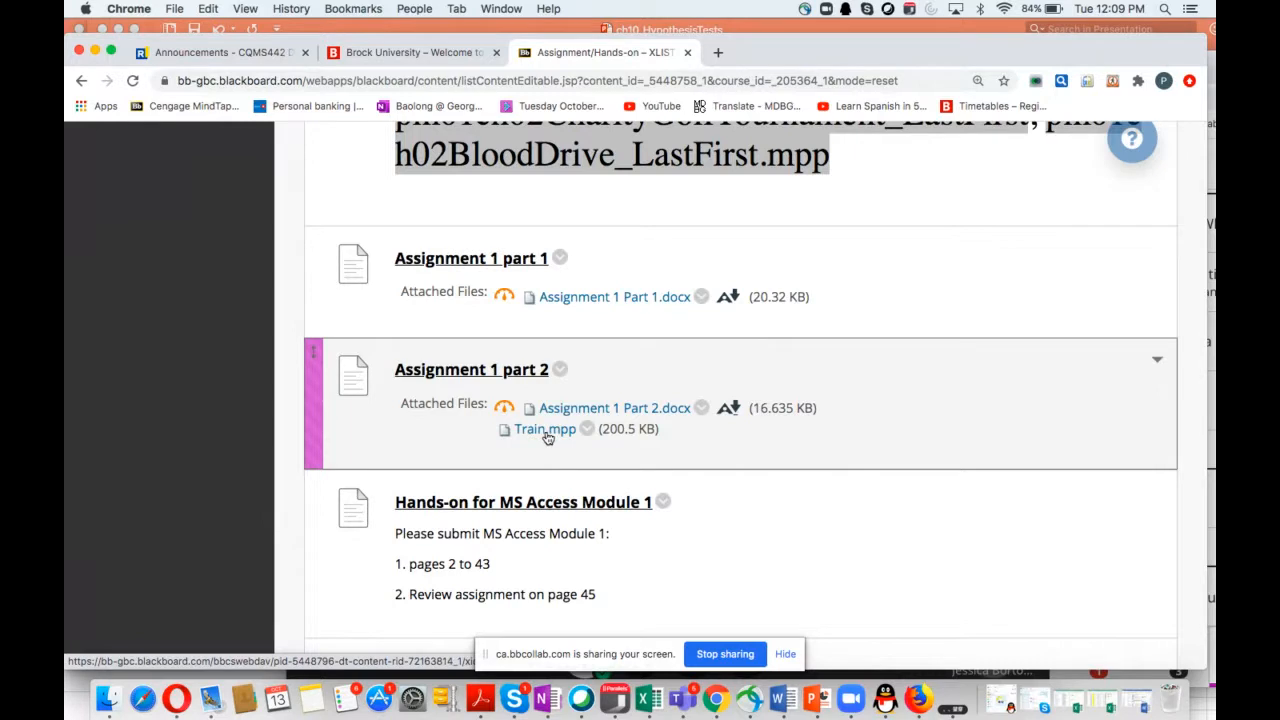
Download the Assignment 1 part 2 attachments, Assignment 1 Part 2.docx and Train.mpp
{"action": "left_click", "coordinate": [640, 408]}
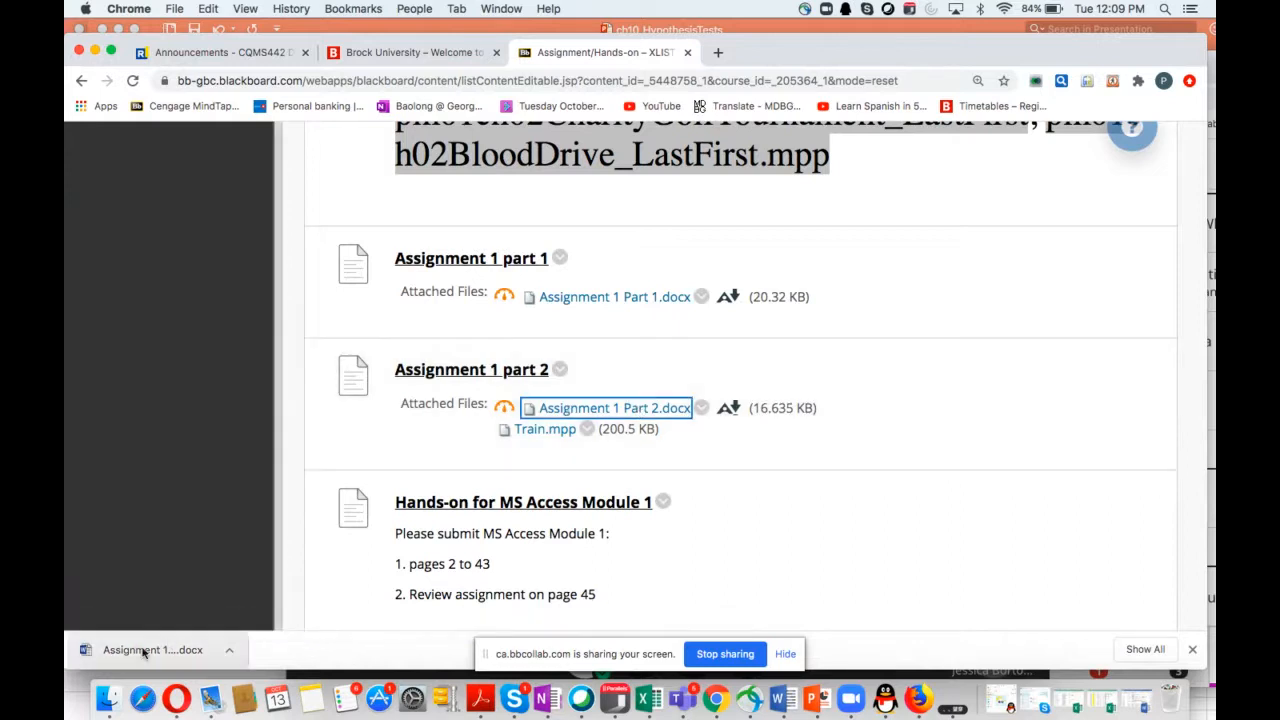
{"action": "left_click", "coordinate": [545, 430]}
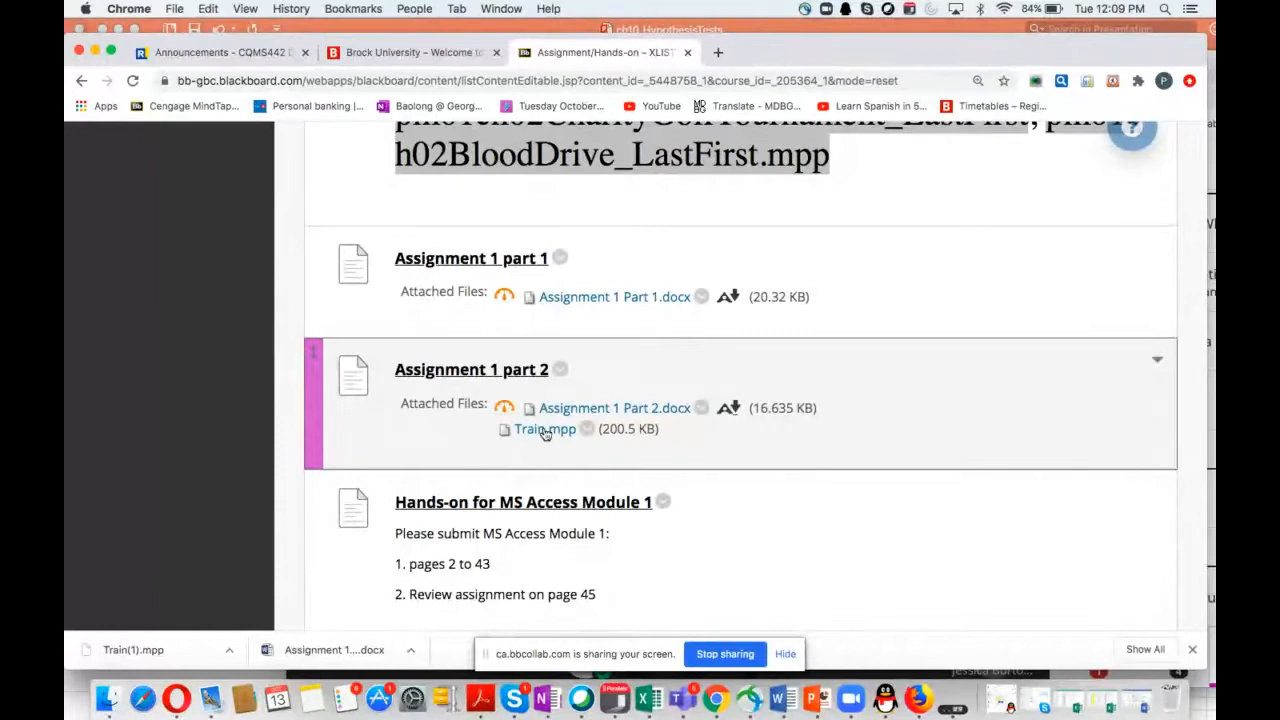
{"action": "left_click", "coordinate": [543, 432]}
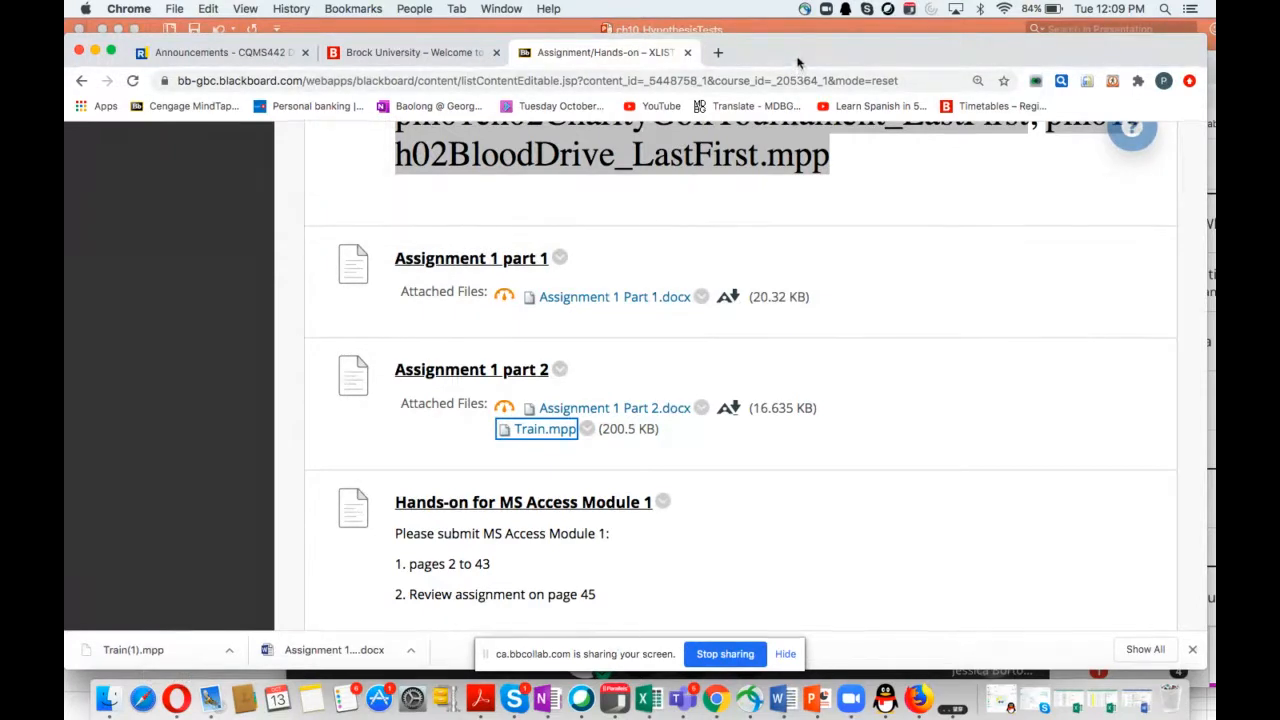
Go to login.microsoft.com in a new browser tab and sign in to Office 365 with the George Brown College account
{"action": "left_click_drag", "start_coordinate": [800, 62], "coordinate": [830, 60]}
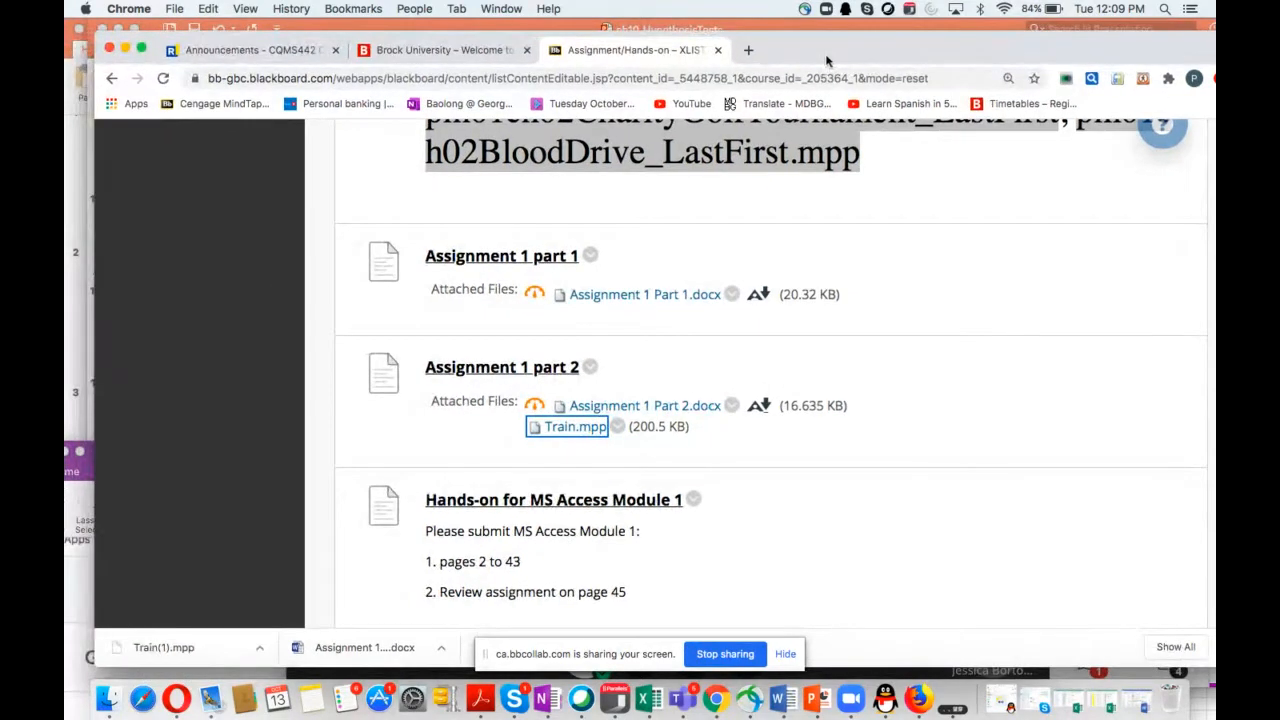
{"action": "left_click", "coordinate": [749, 52]}
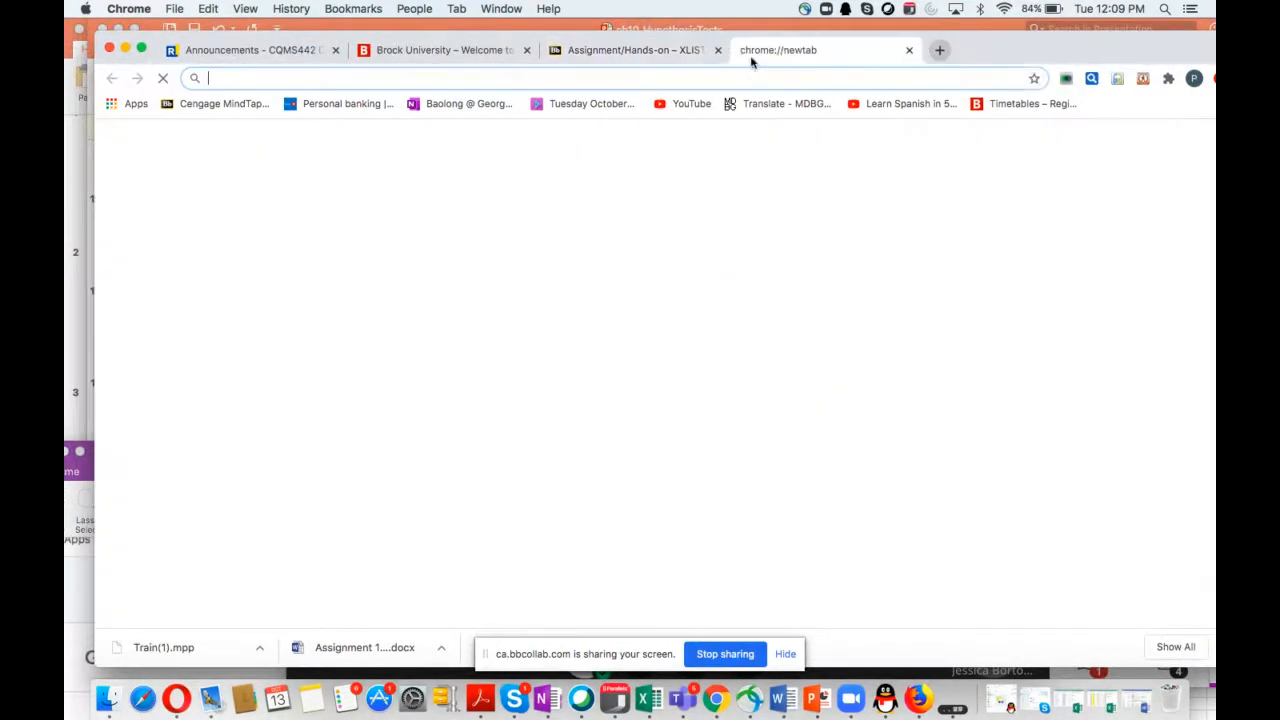
{"action": "left_click", "coordinate": [510, 82]}
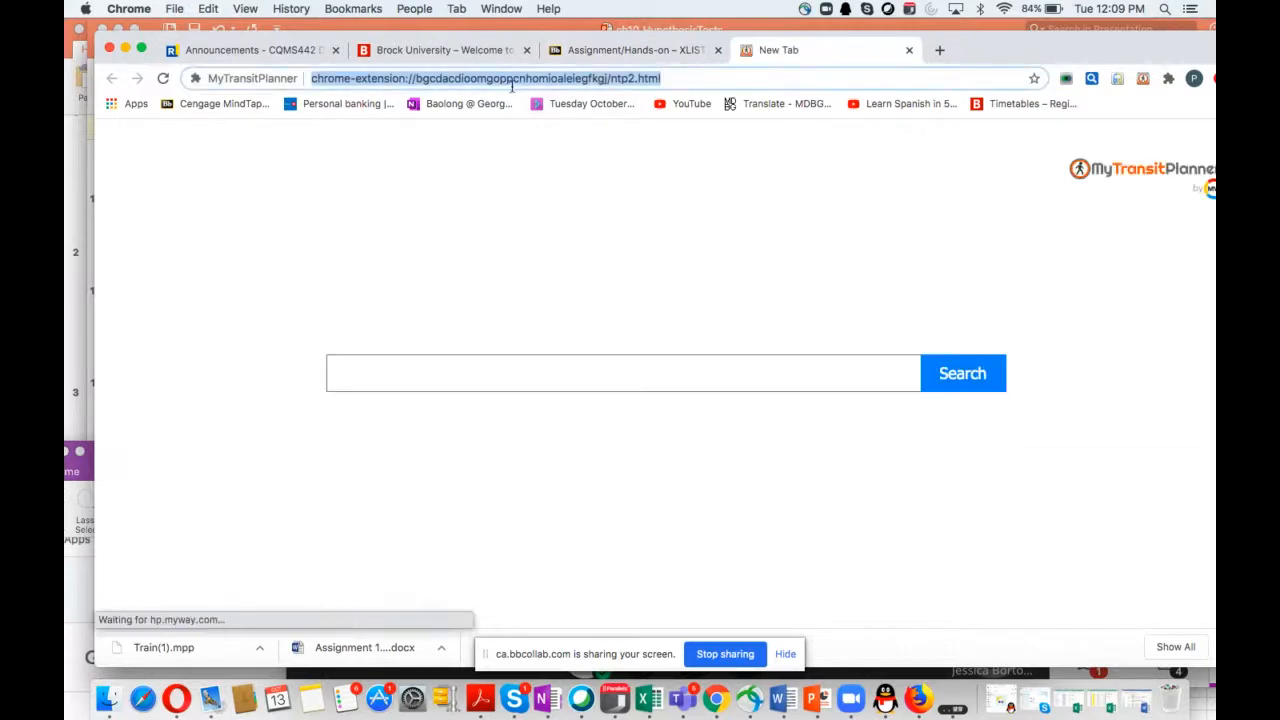
{"action": "type", "text": "http://"}
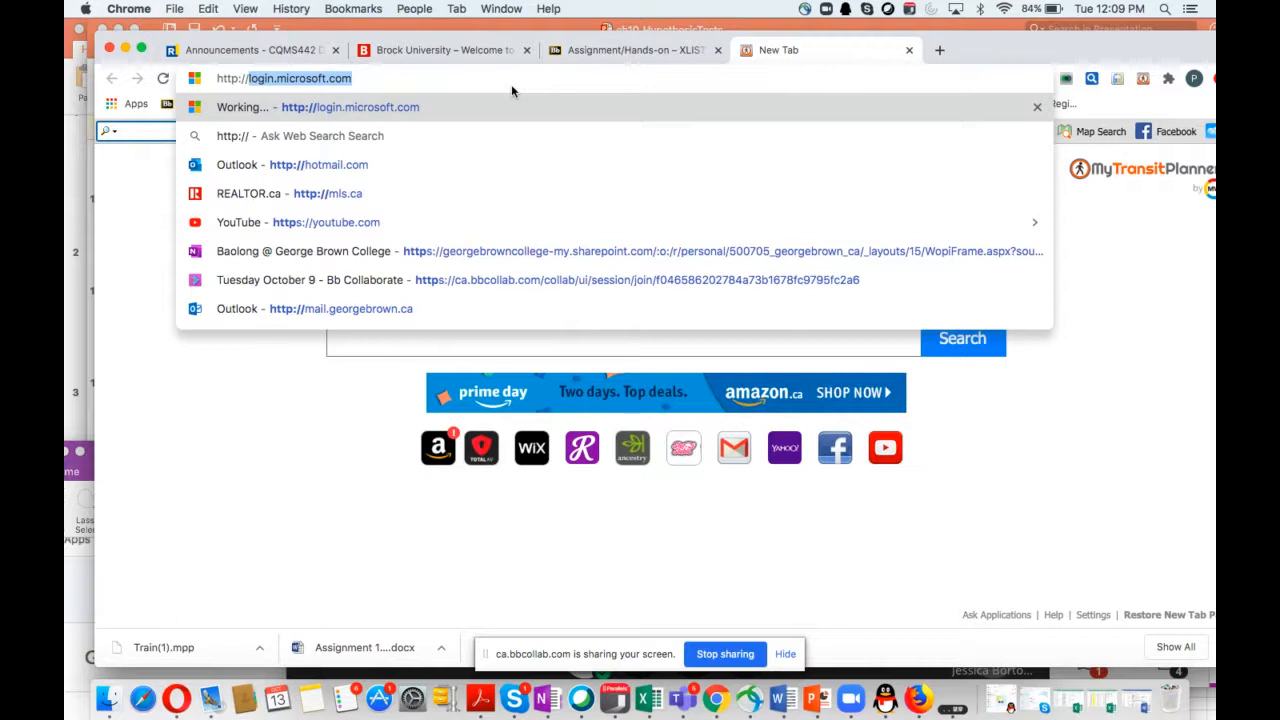
{"action": "key", "text": "Return"}
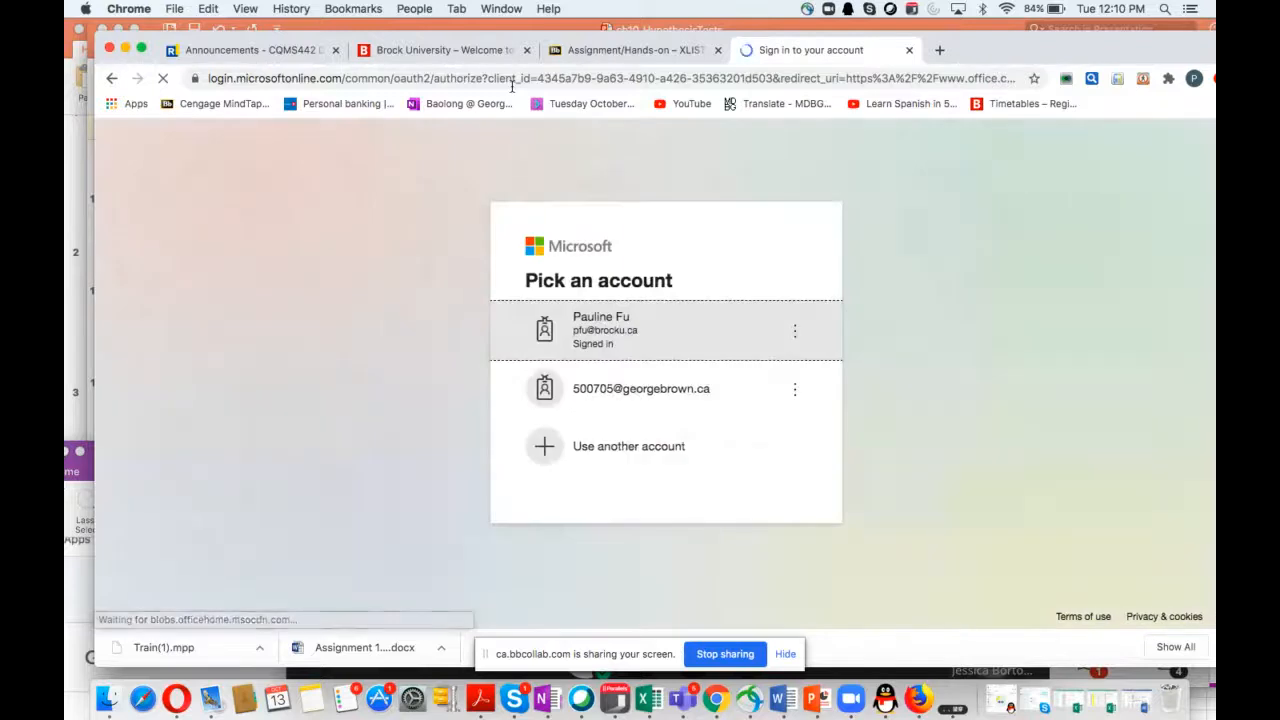
{"action": "left_click", "coordinate": [600, 395]}
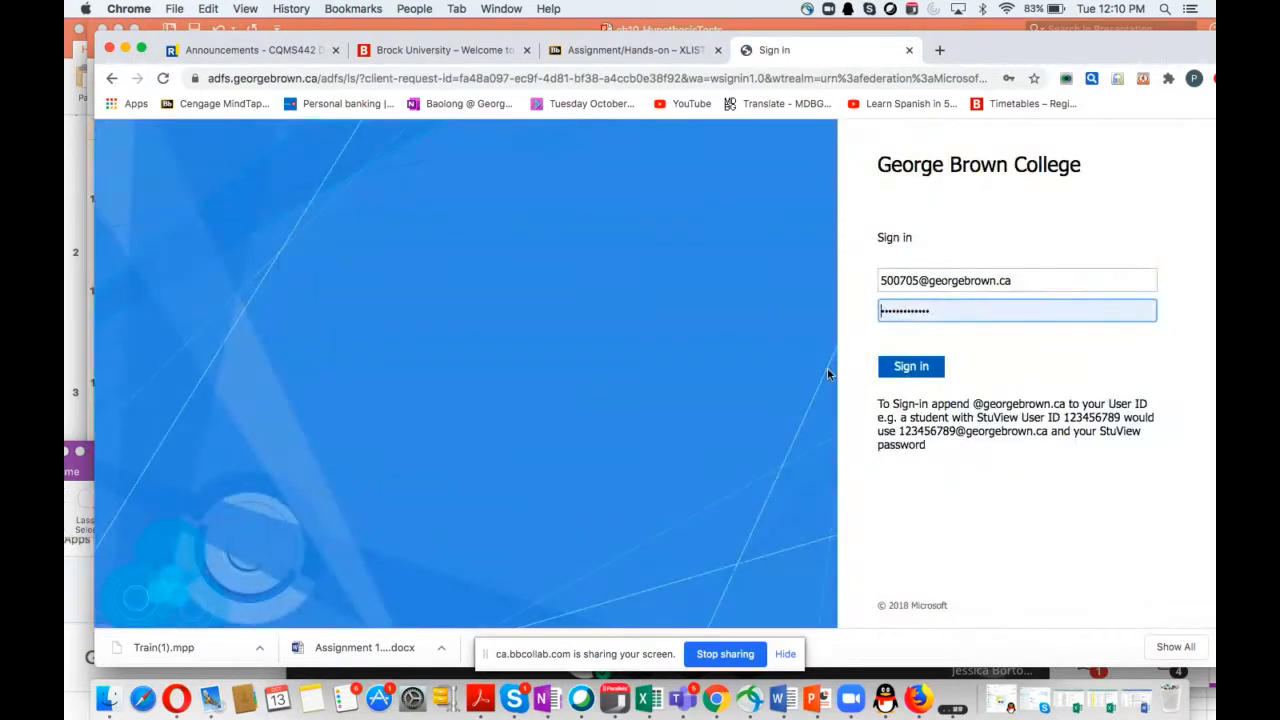
{"action": "left_click", "coordinate": [910, 366]}
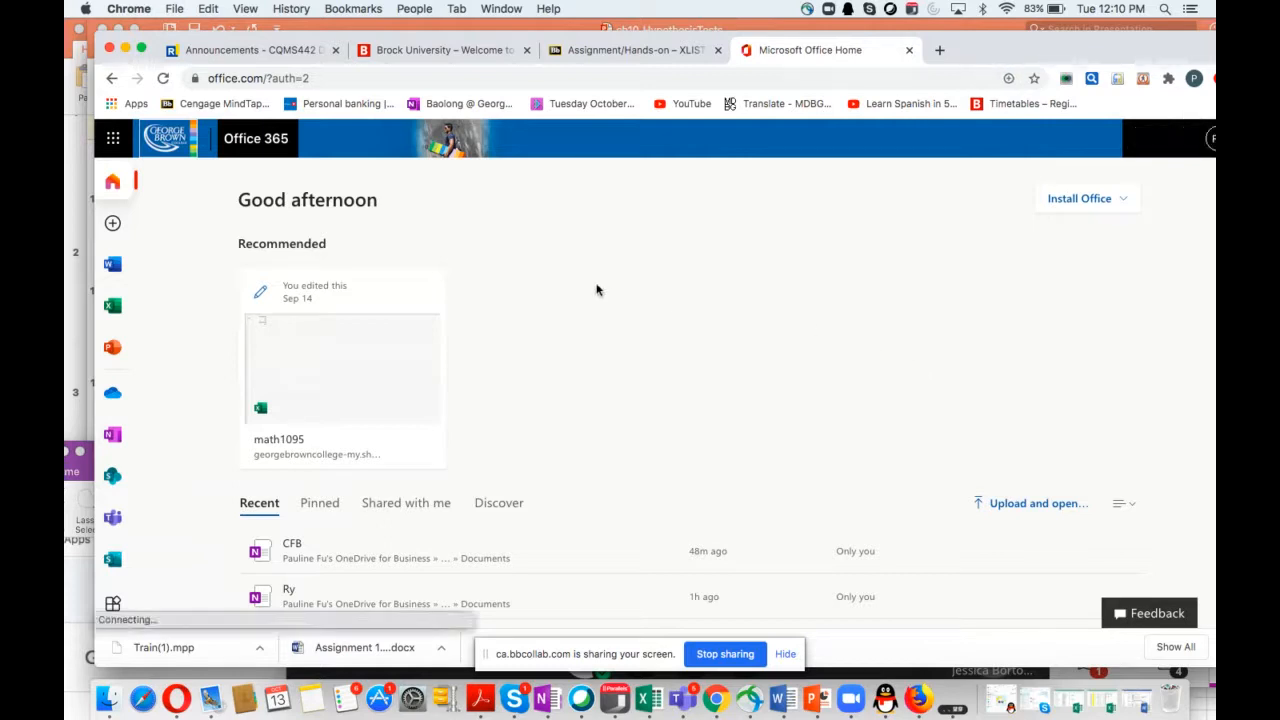
Open OneDrive with the George Brown College account and go to the comp1115 folder inside GBC > F20
{"action": "left_click", "coordinate": [113, 396]}
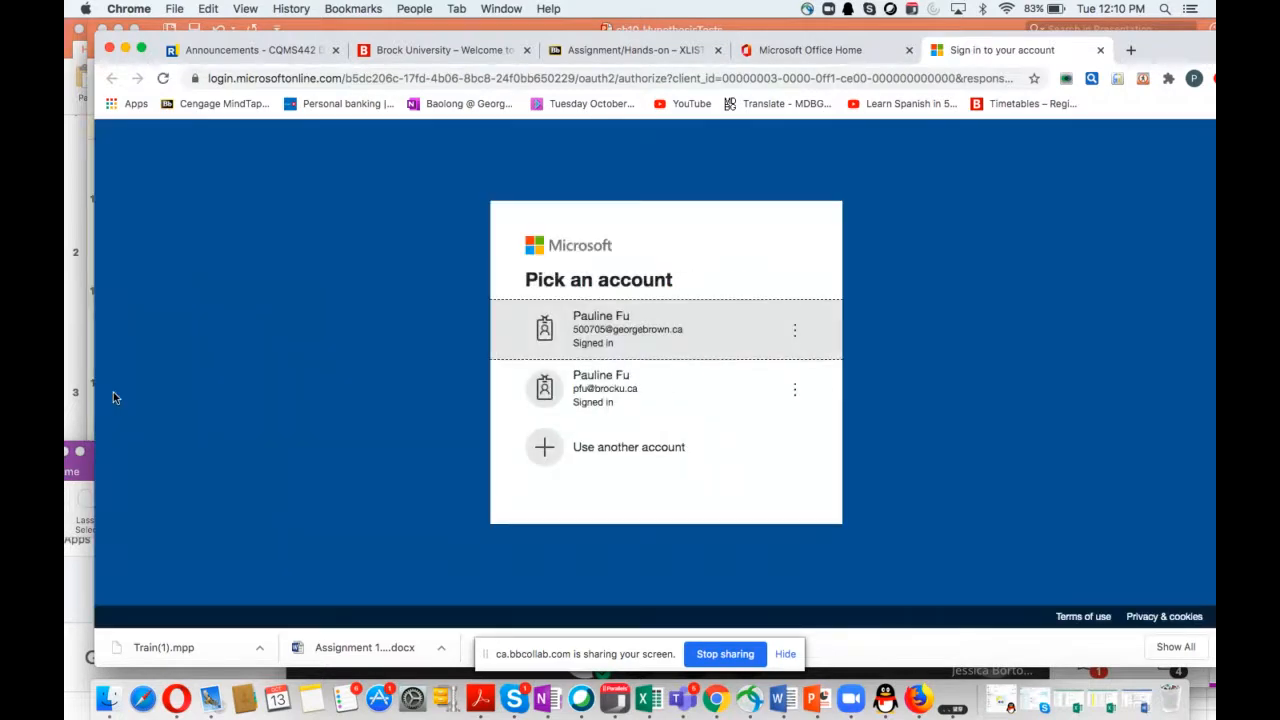
{"action": "left_click", "coordinate": [600, 345]}
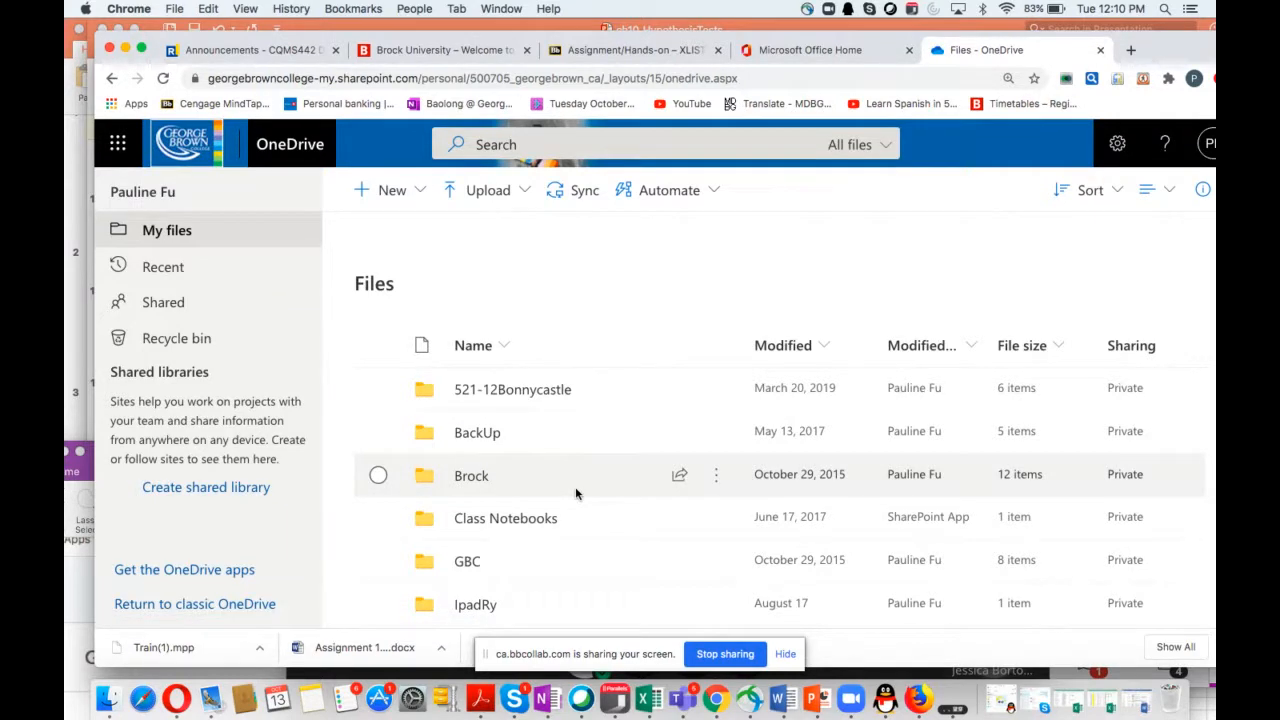
{"action": "key", "text": "XF86AudioRaiseVolume"}
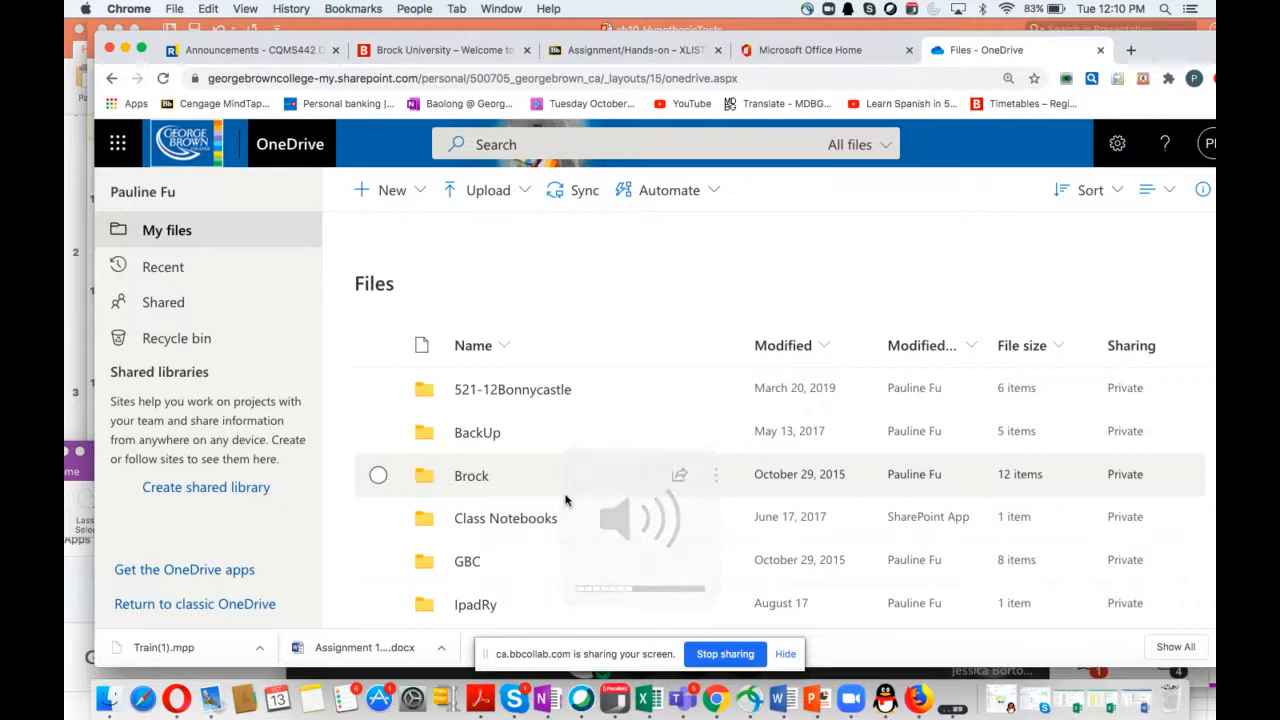
{"action": "left_click", "coordinate": [467, 562]}
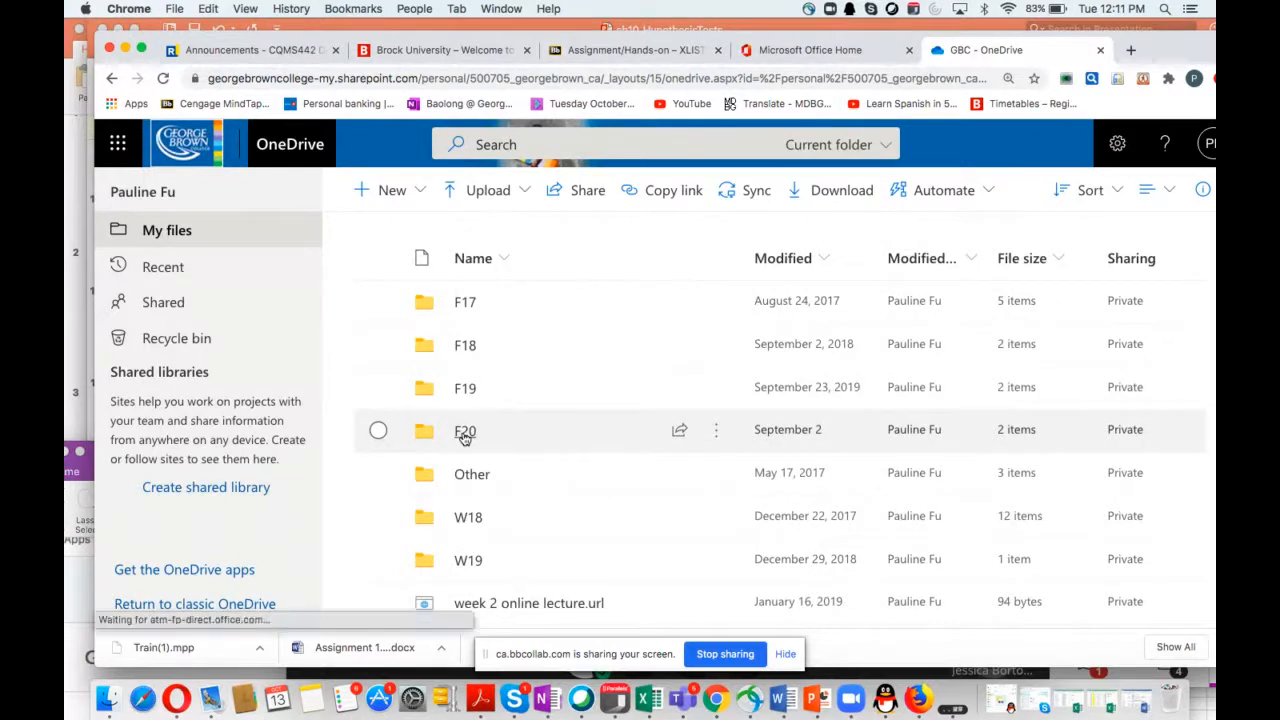
{"action": "left_click", "coordinate": [465, 432]}
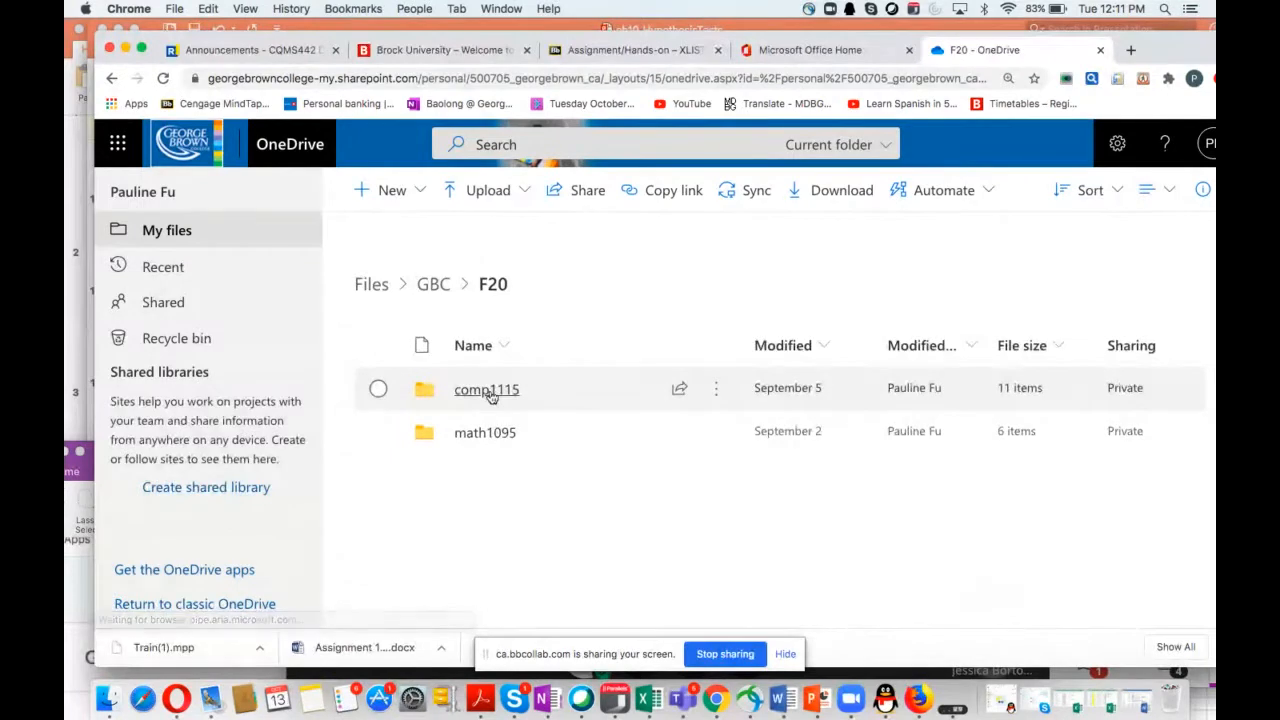
{"action": "left_click", "coordinate": [488, 392]}
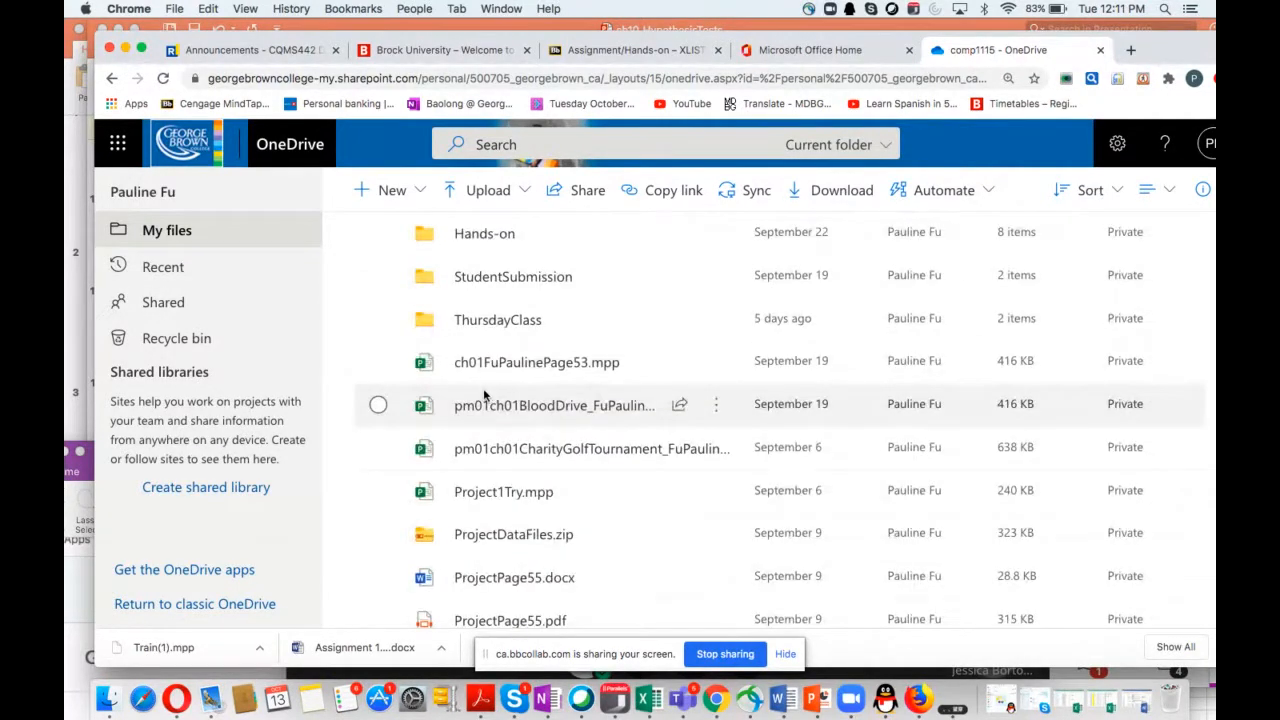
Create a new folder named Assignment in the comp1115 folder
{"action": "scroll", "coordinate": [485, 395], "scroll_direction": "up", "scroll_amount": 2}
{"action": "scroll", "coordinate": [483, 395], "scroll_direction": "down", "scroll_amount": 3}
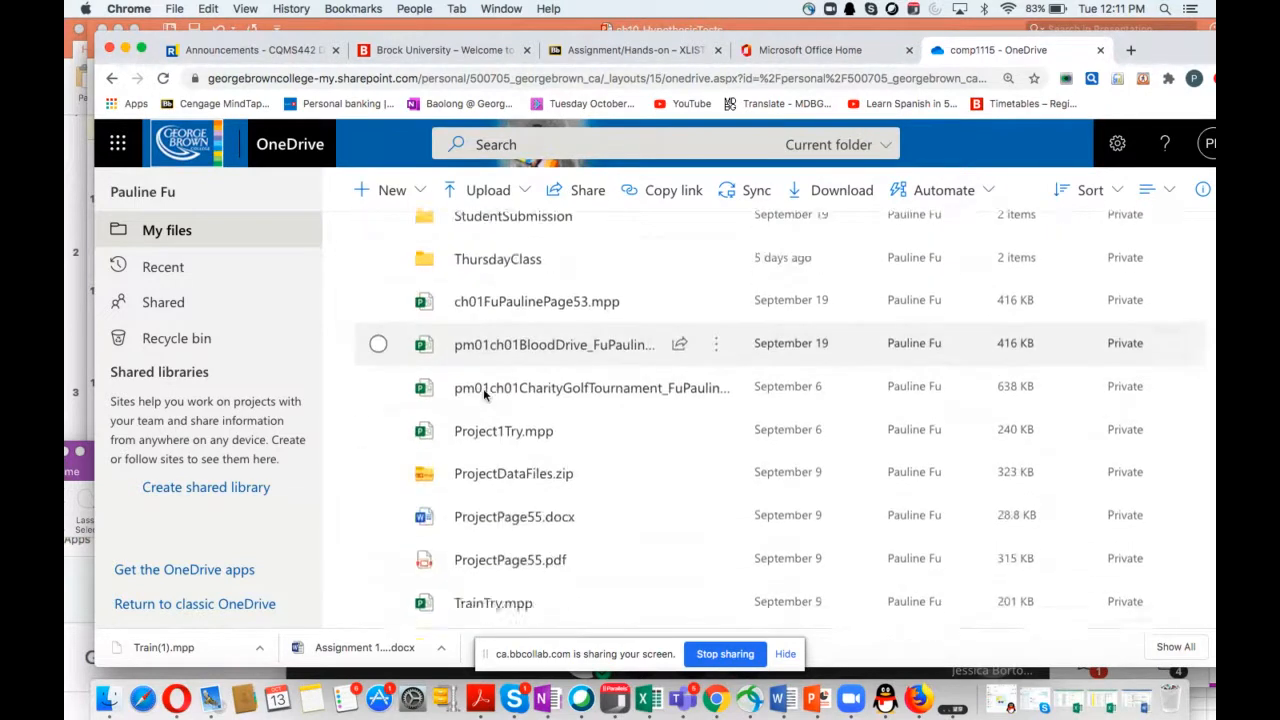
{"action": "scroll", "coordinate": [485, 395], "scroll_direction": "up", "scroll_amount": 5}
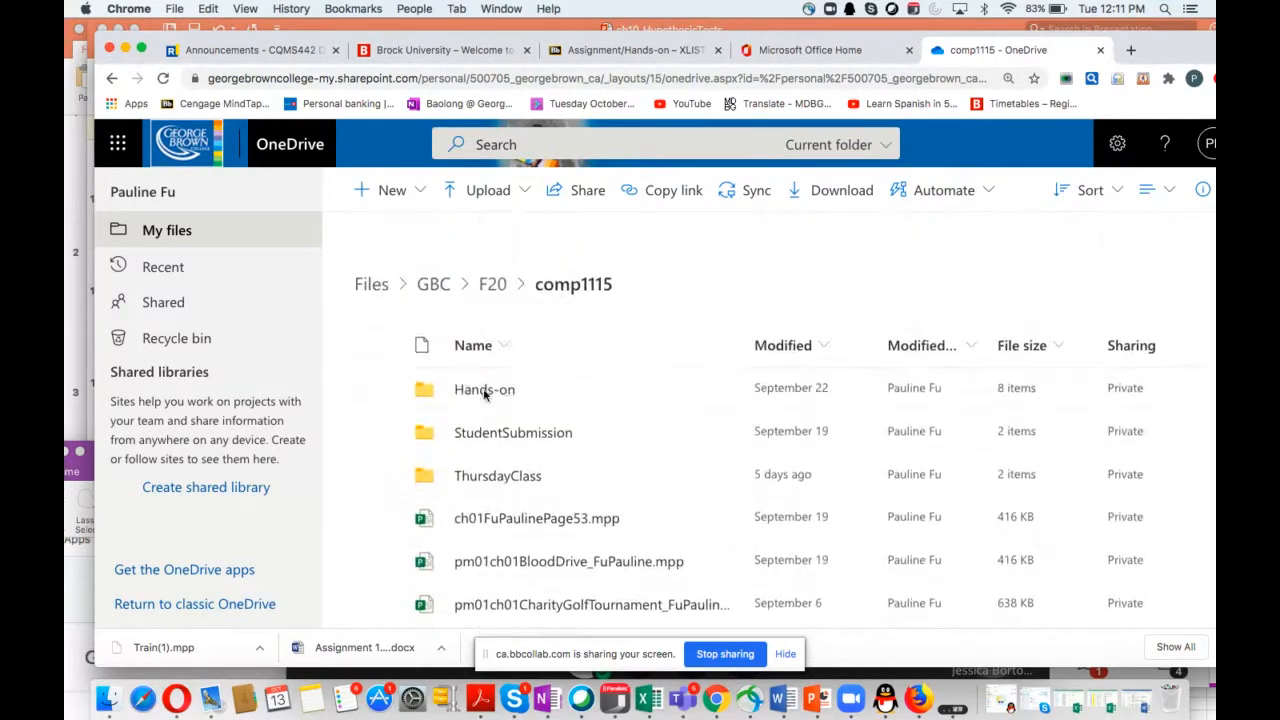
{"action": "left_click", "coordinate": [376, 192]}
{"action": "left_click", "coordinate": [390, 230]}
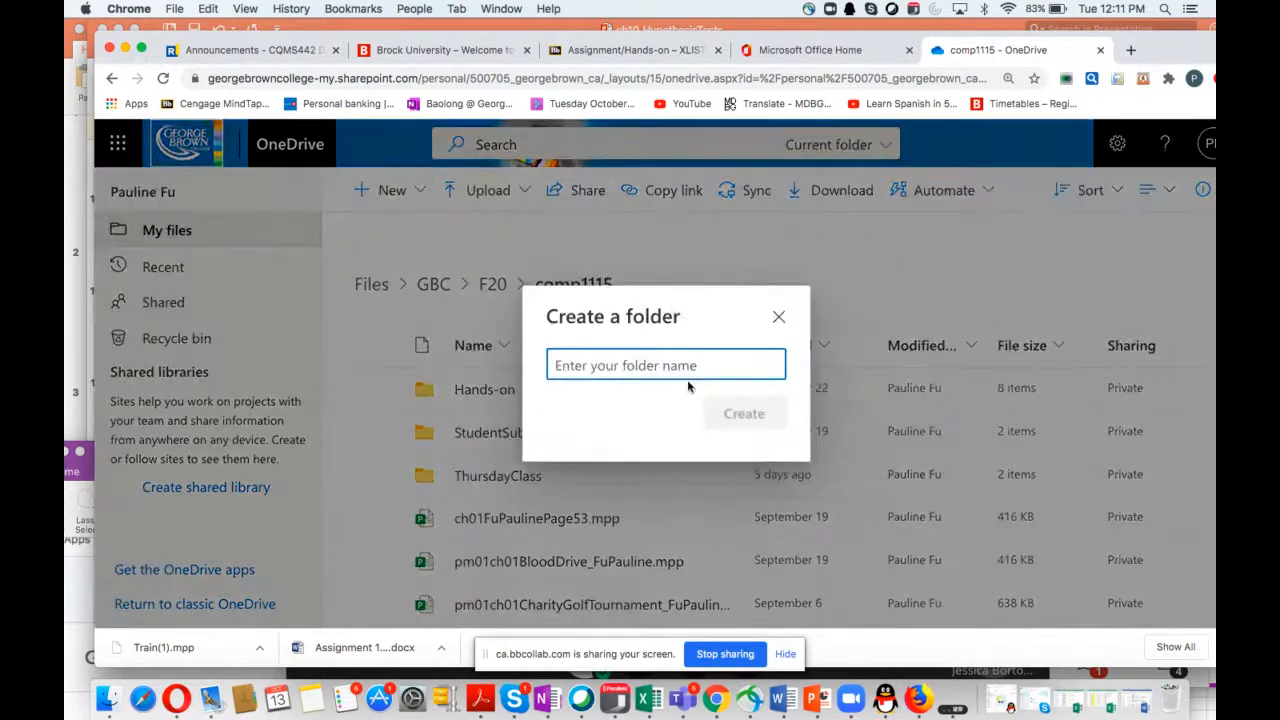
{"action": "type", "text": "Assignment"}
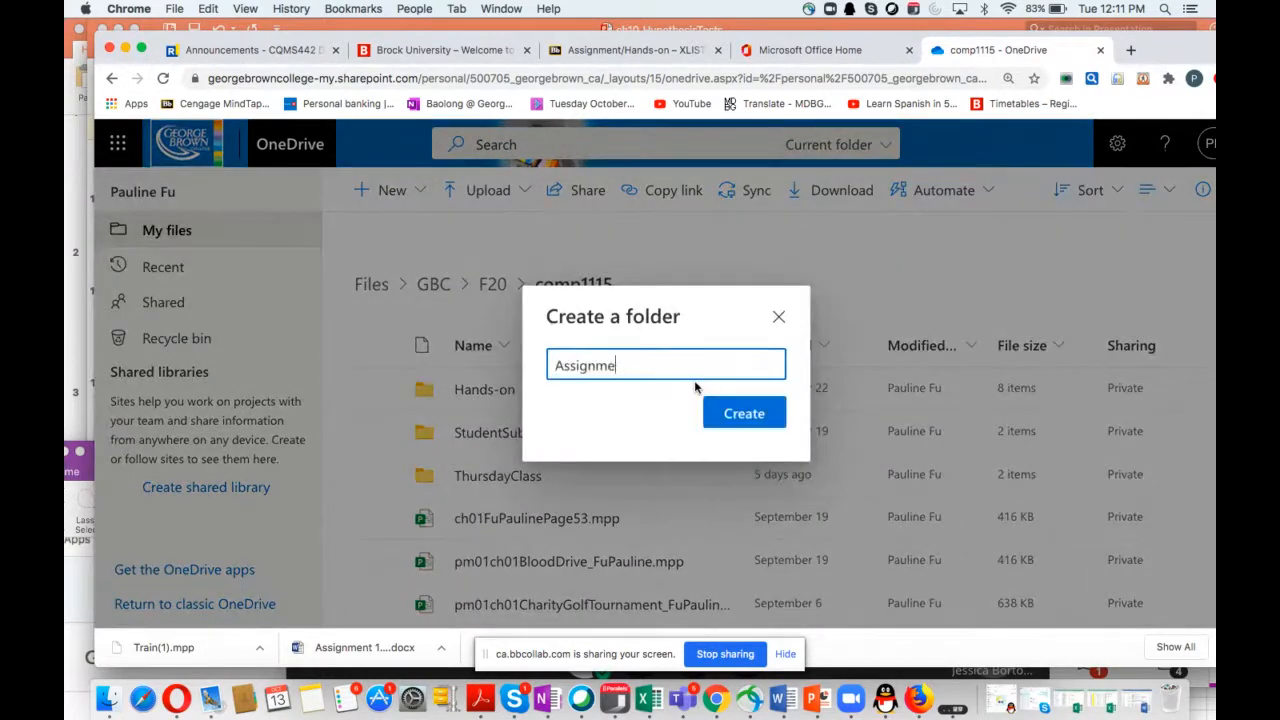
{"action": "left_click", "coordinate": [752, 421]}
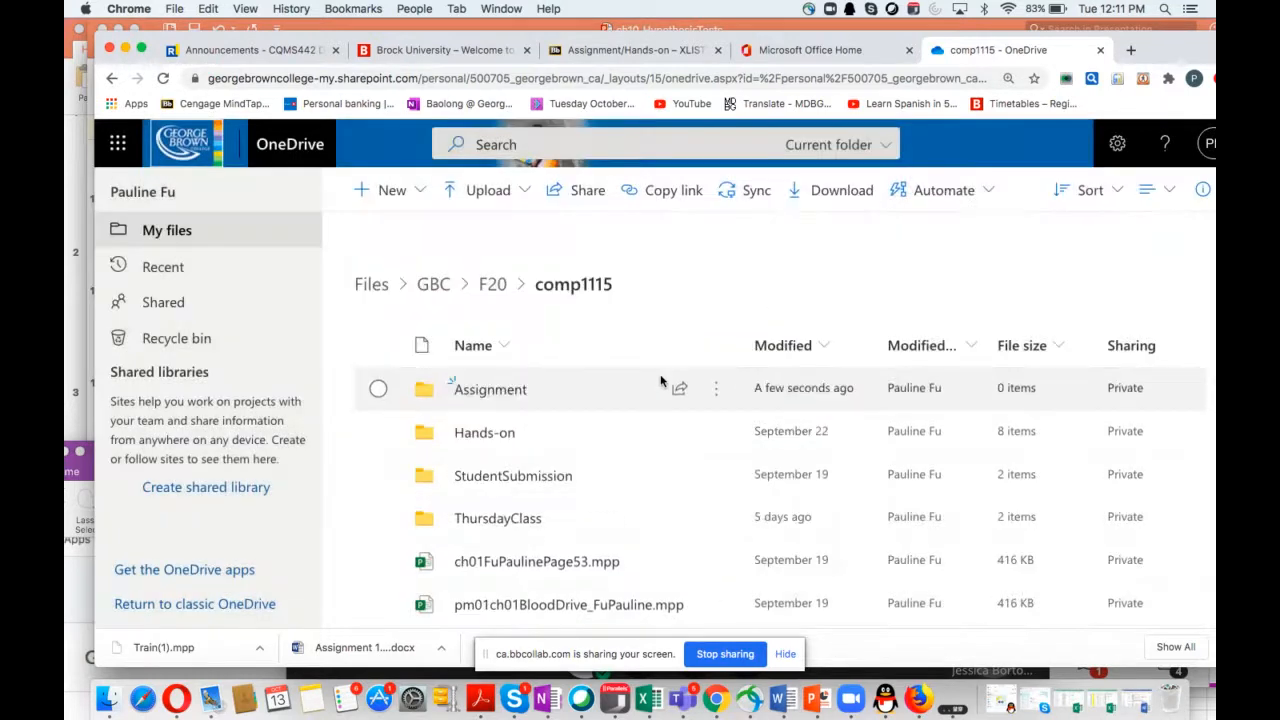
Create a subfolder named Tuesday inside the Assignment folder
{"action": "left_click", "coordinate": [507, 392]}
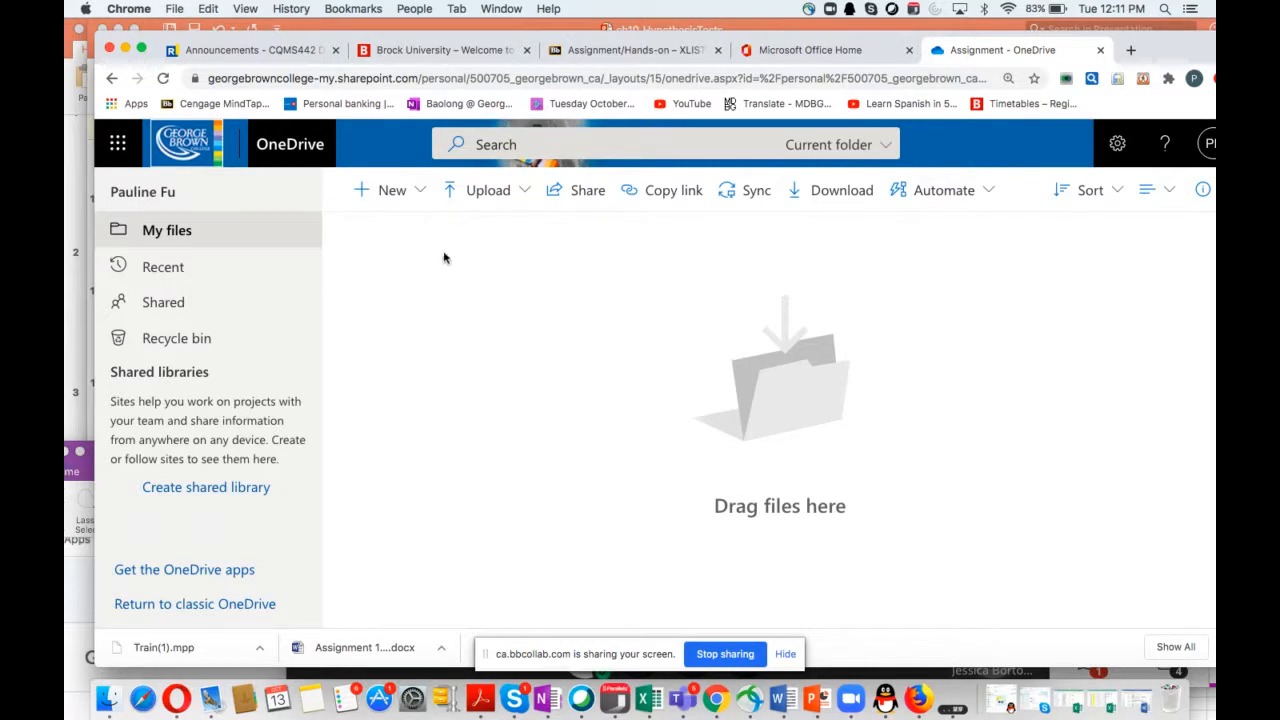
{"action": "left_click", "coordinate": [376, 193]}
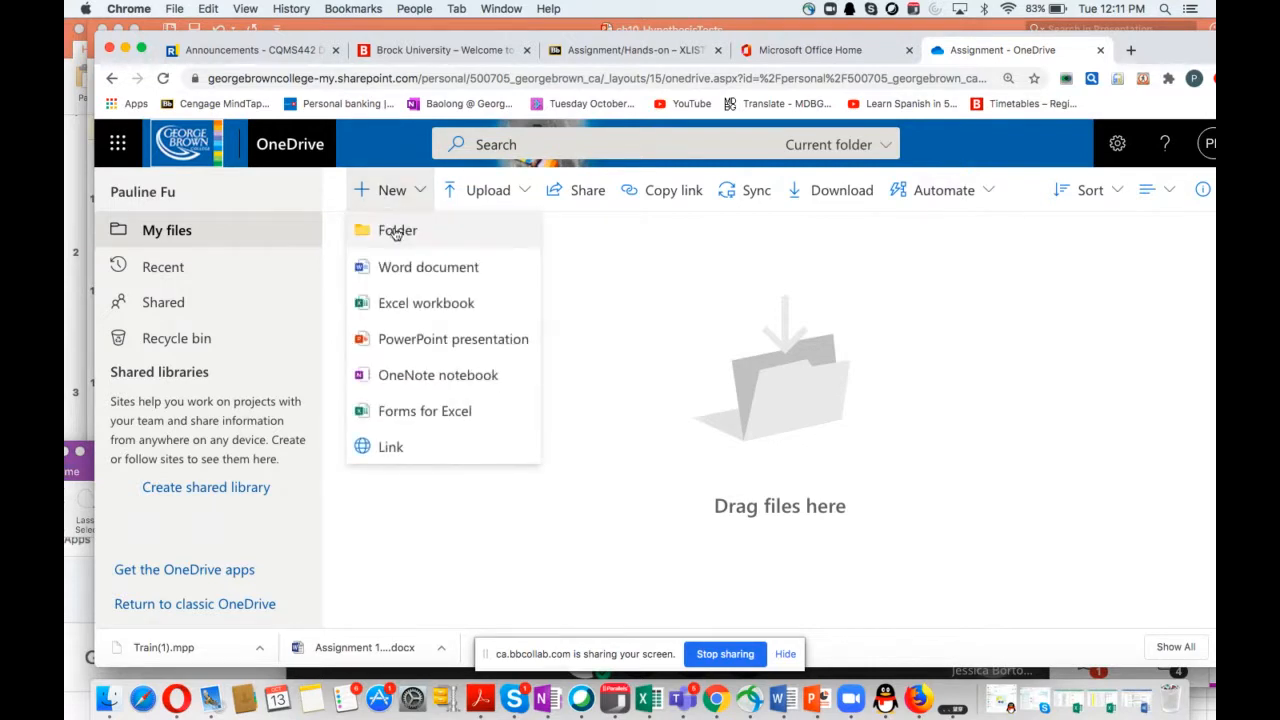
{"action": "left_click", "coordinate": [397, 232]}
{"action": "type", "text": "Tuesday"}
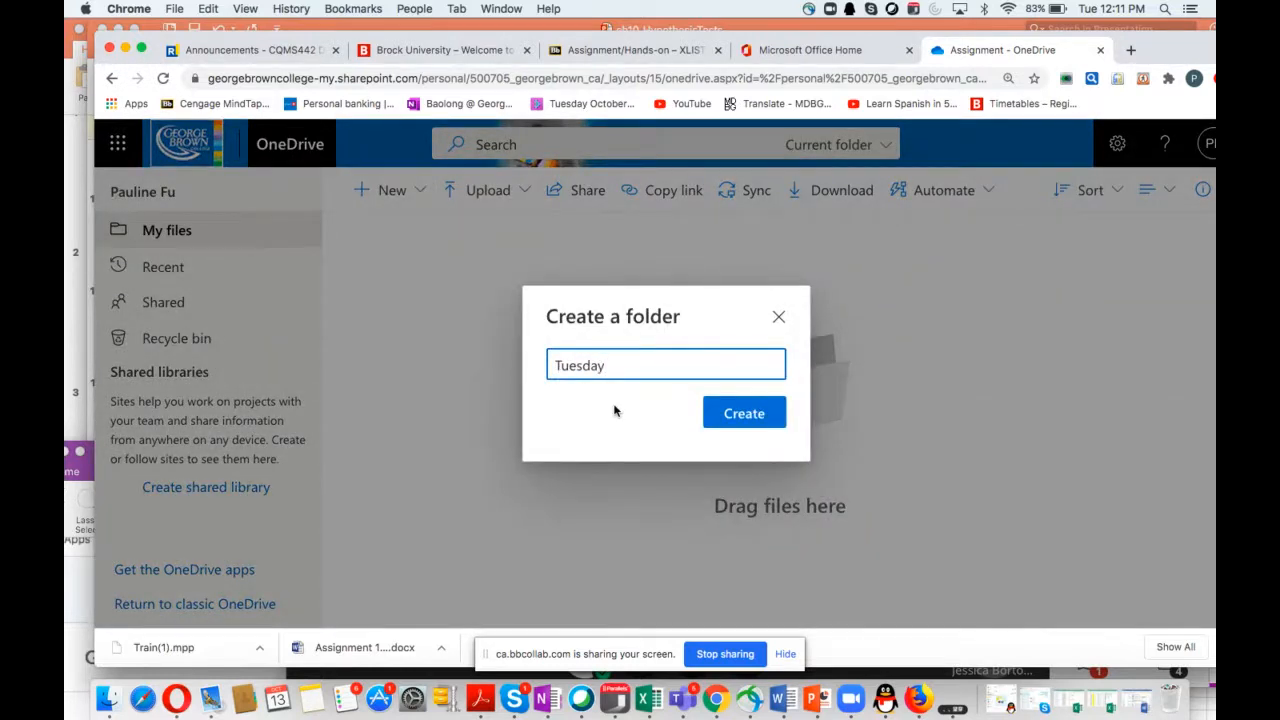
{"action": "left_click", "coordinate": [735, 414]}
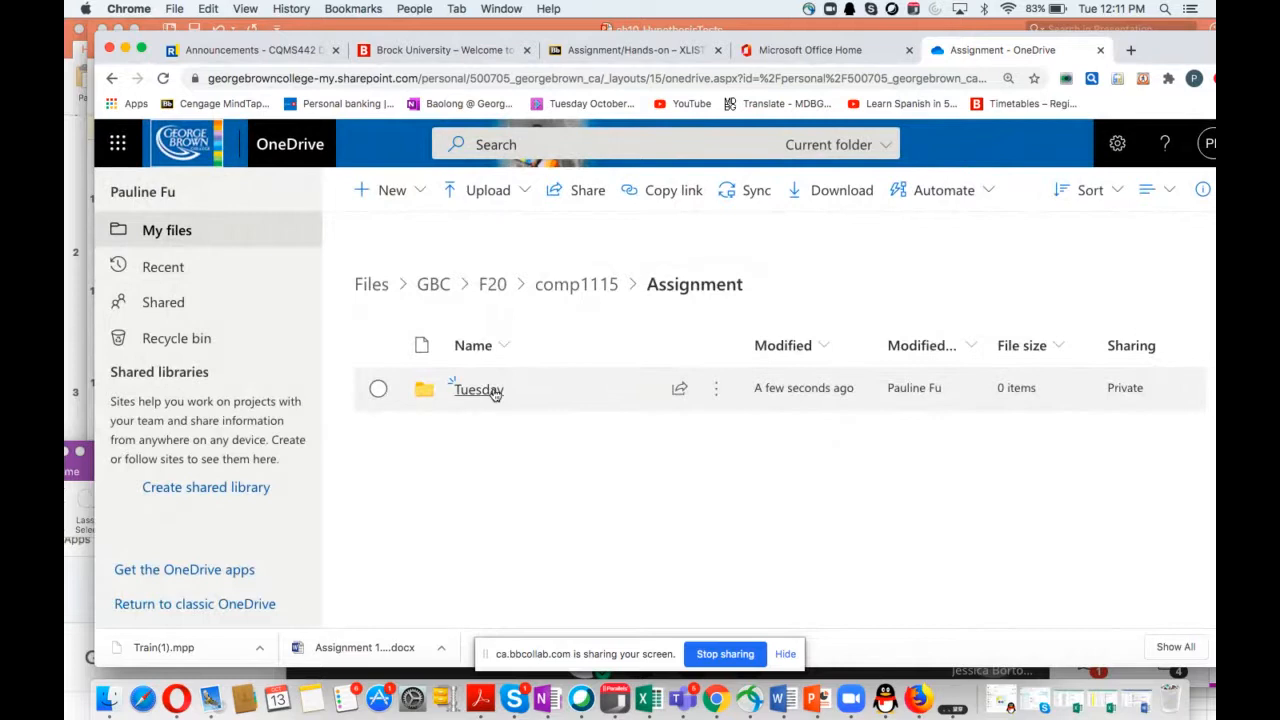
Upload Train(1).mpp from the Downloads folder into the Tuesday folder in OneDrive
{"action": "left_click", "coordinate": [485, 390]}
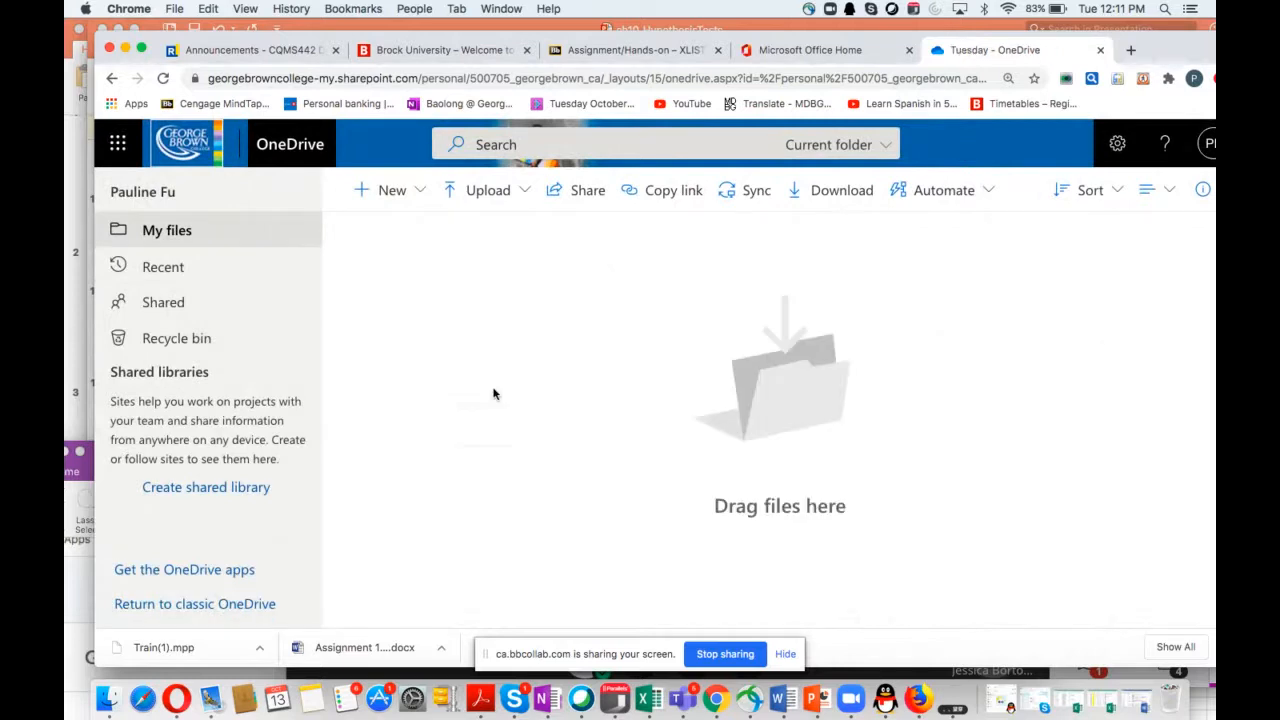
{"action": "left_click", "coordinate": [499, 192]}
{"action": "left_click", "coordinate": [464, 235]}
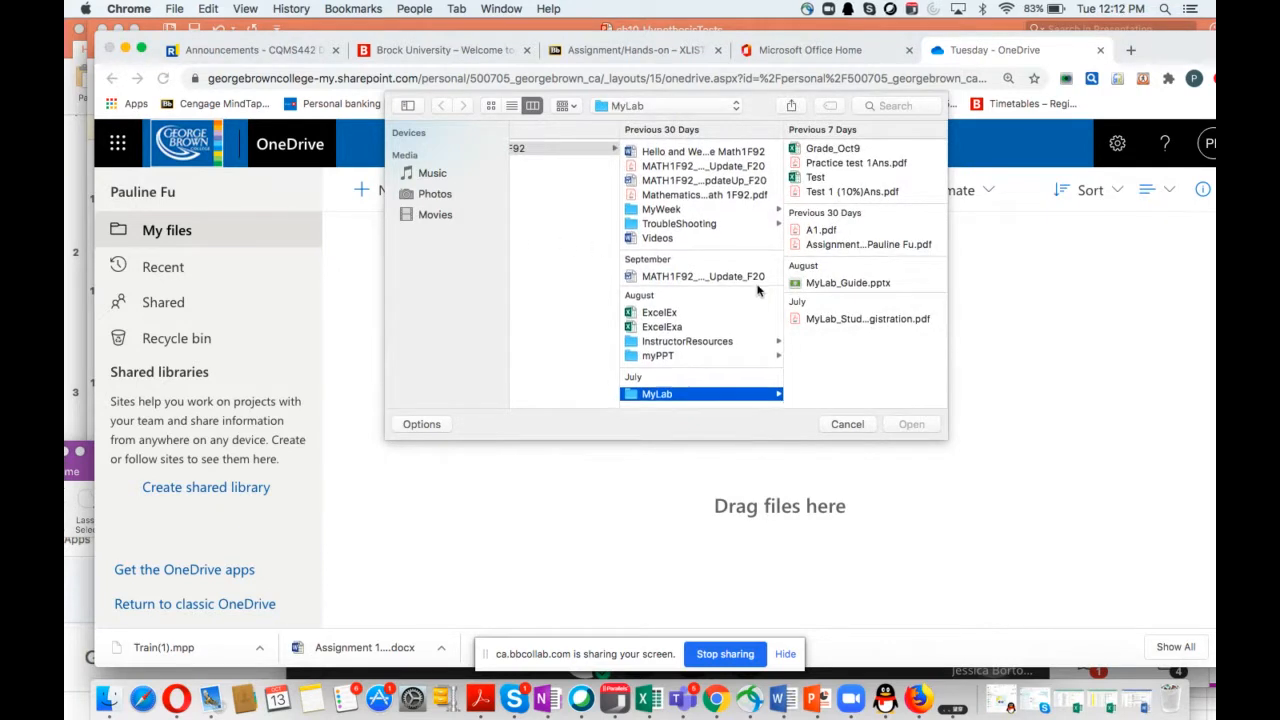
{"action": "left_click", "coordinate": [734, 108]}
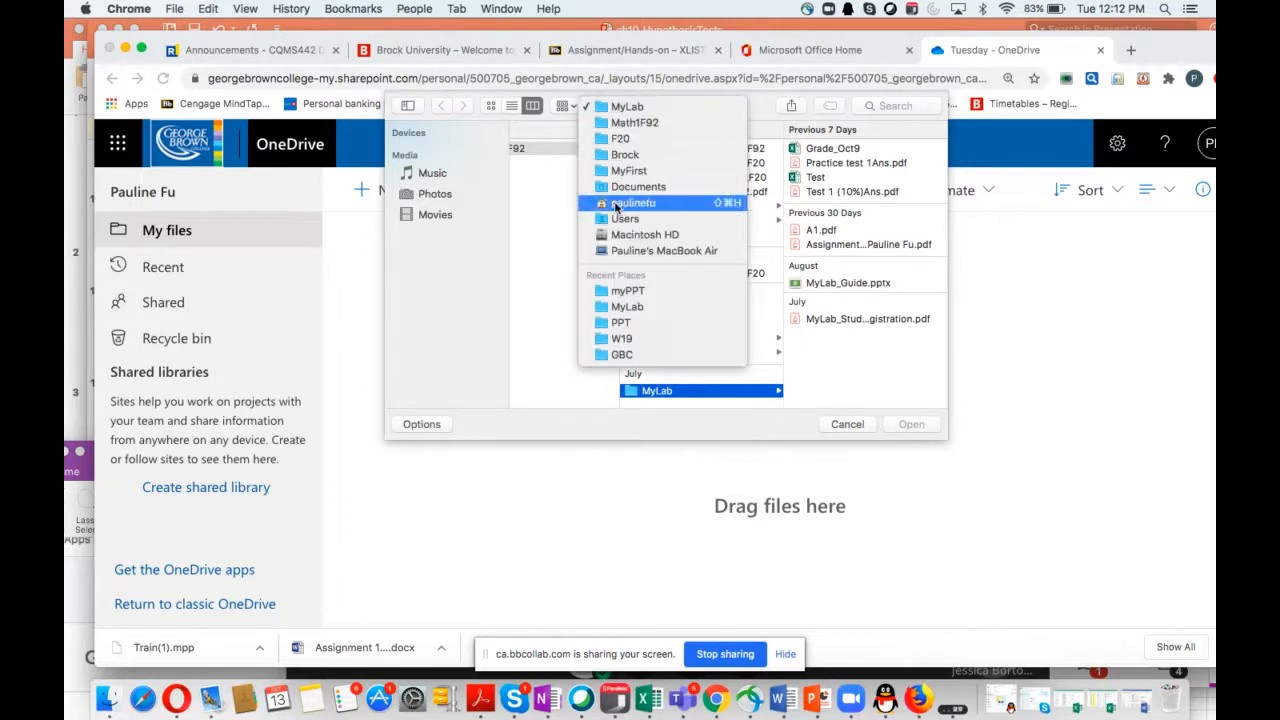
{"action": "left_click", "coordinate": [616, 204]}
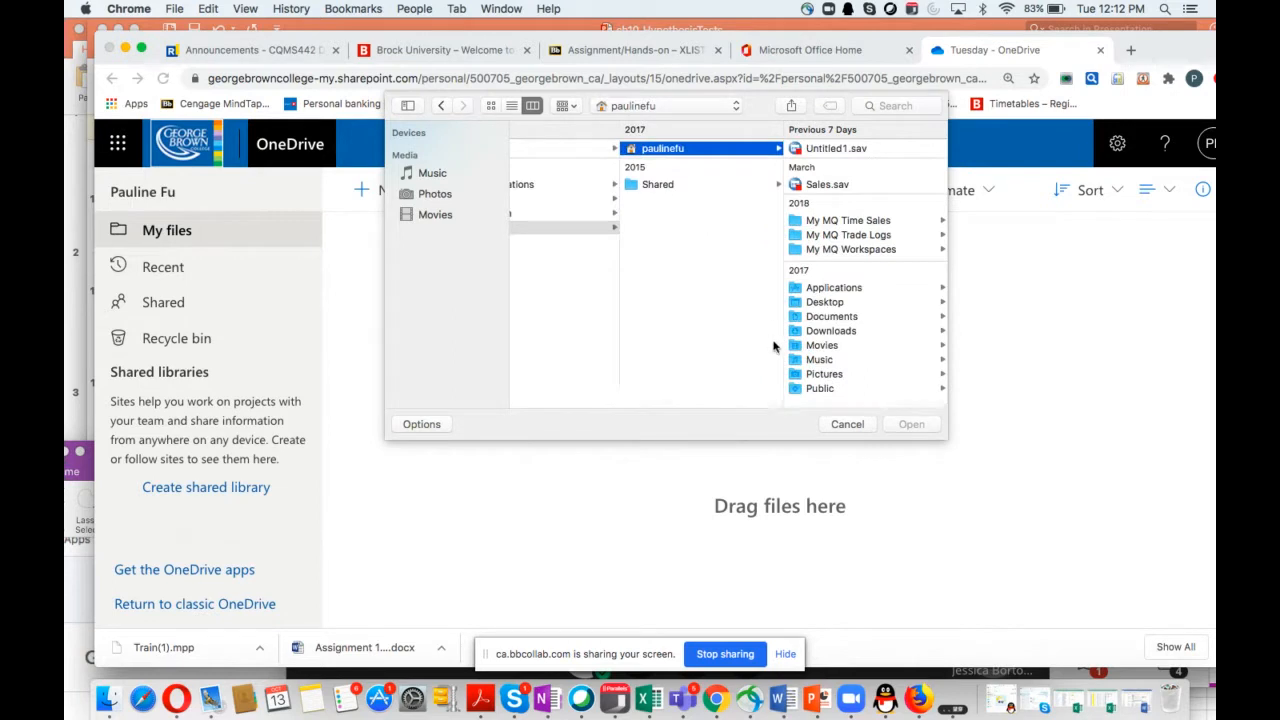
{"action": "left_click", "coordinate": [831, 331]}
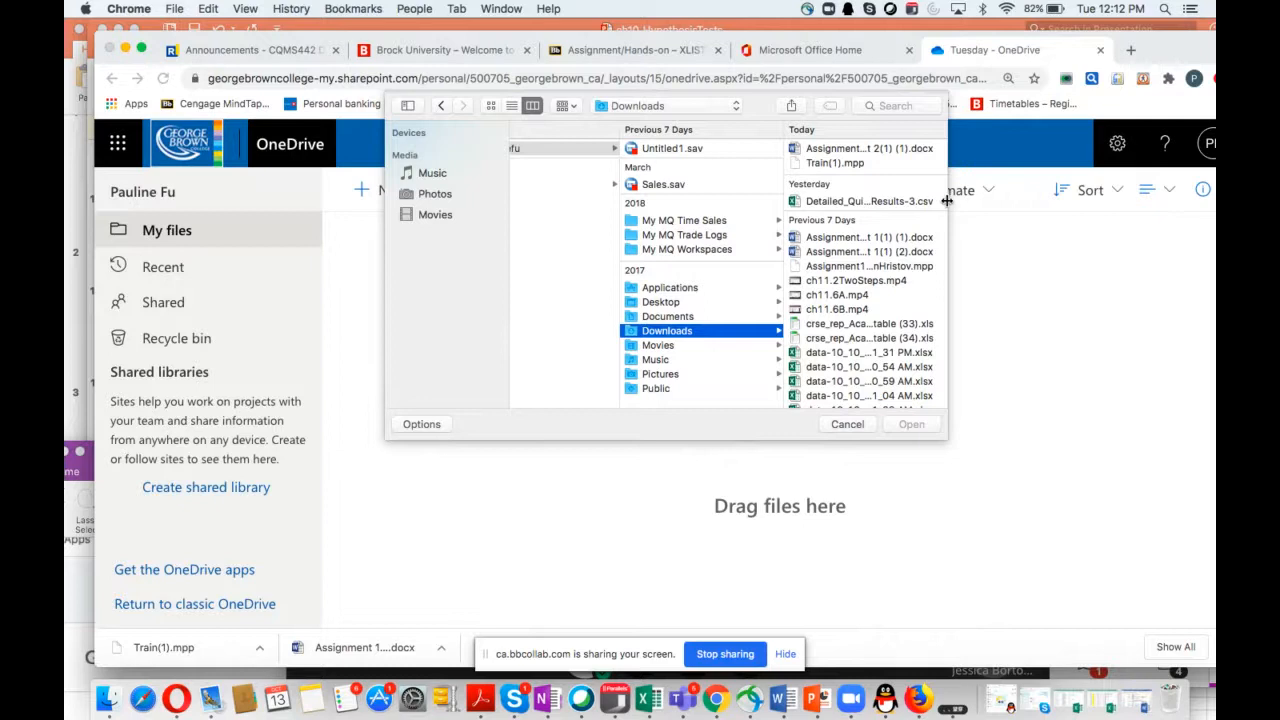
{"action": "left_click_drag", "start_coordinate": [947, 202], "coordinate": [1087, 206]}
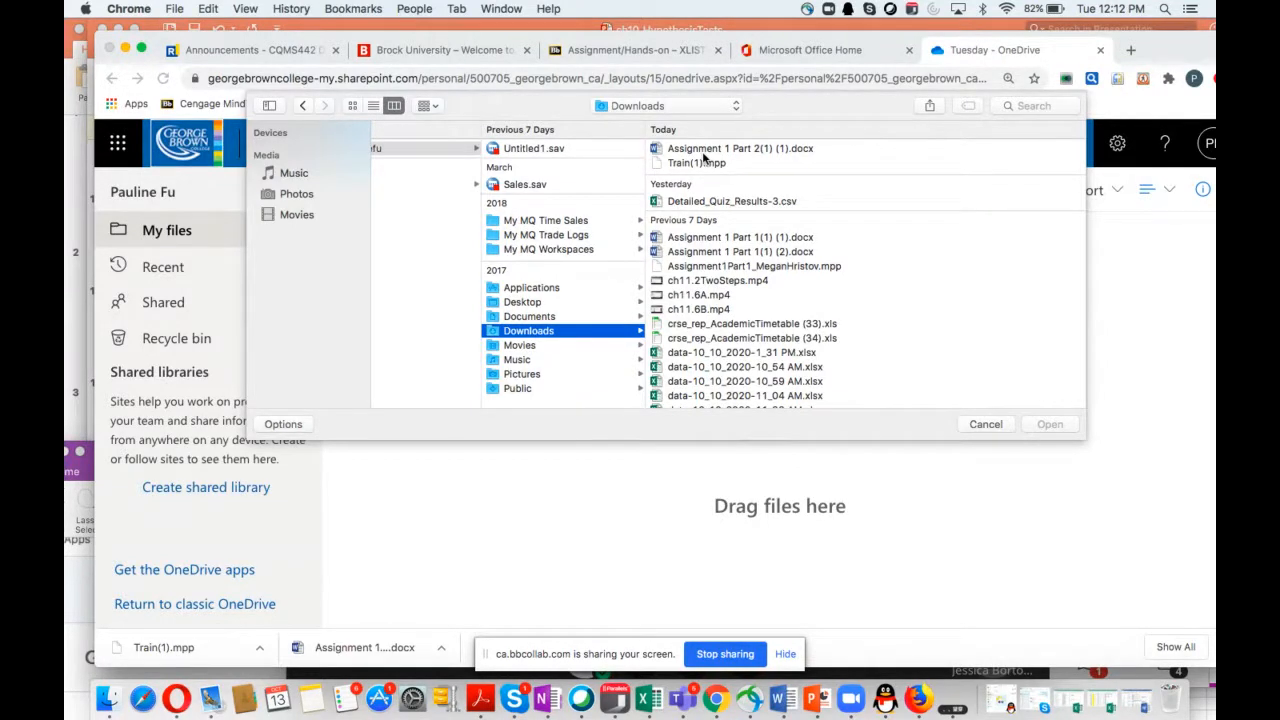
{"action": "left_click", "coordinate": [673, 168]}
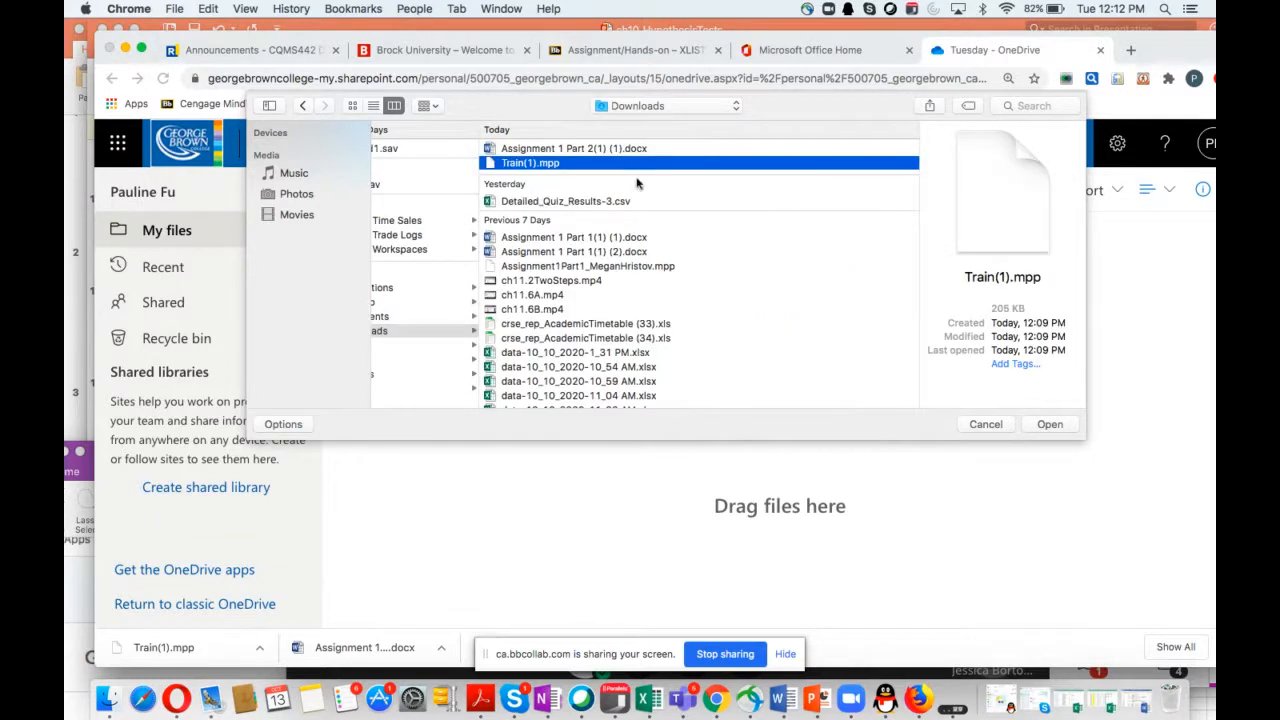
{"action": "left_click", "coordinate": [1050, 424]}
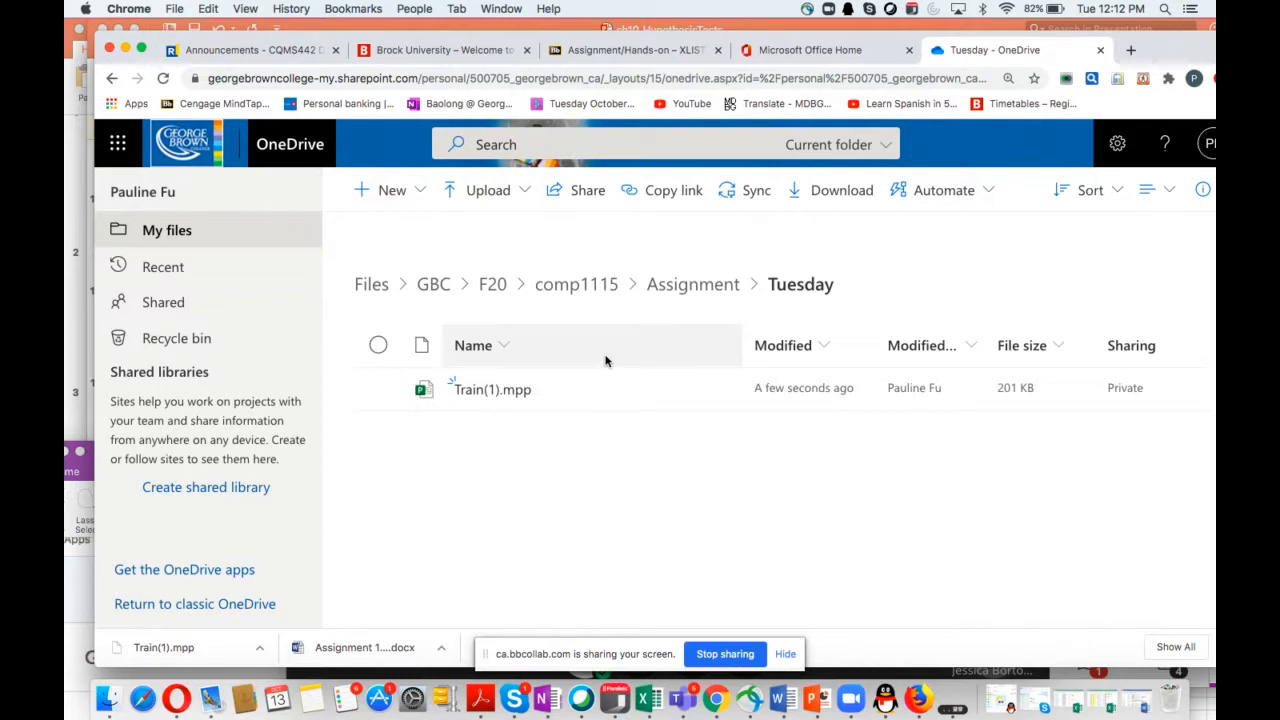
Move the browser window aside, then bring the OneNote window forward and close it
{"action": "left_click_drag", "start_coordinate": [528, 40], "coordinate": [620, 48]}
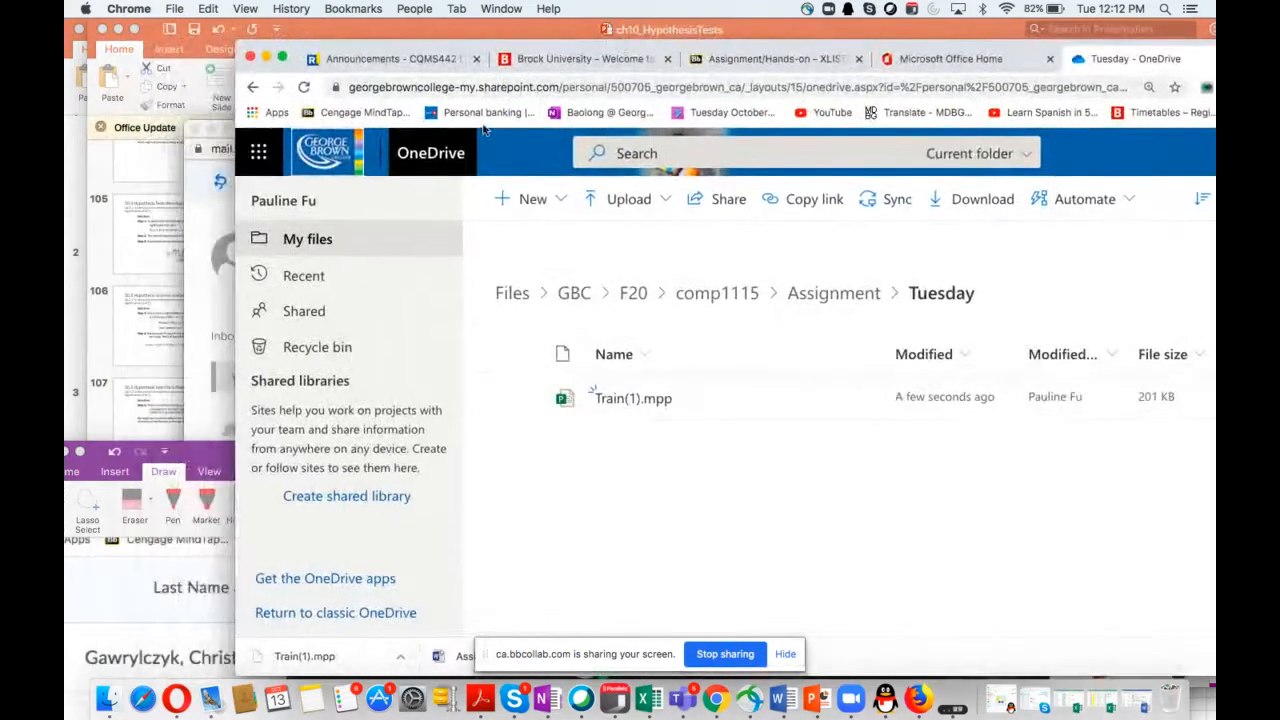
{"action": "left_click_drag", "start_coordinate": [213, 454], "coordinate": [408, 405]}
{"action": "left_click", "coordinate": [408, 405]}
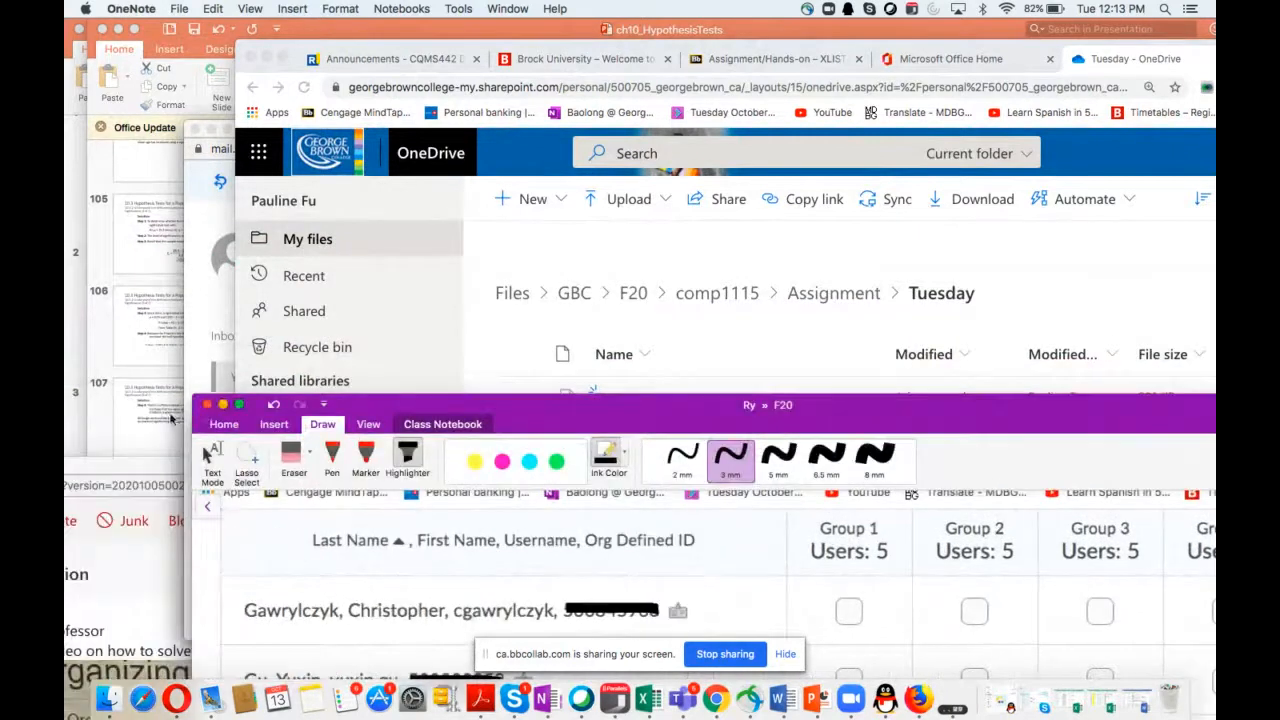
{"action": "left_click", "coordinate": [205, 405]}
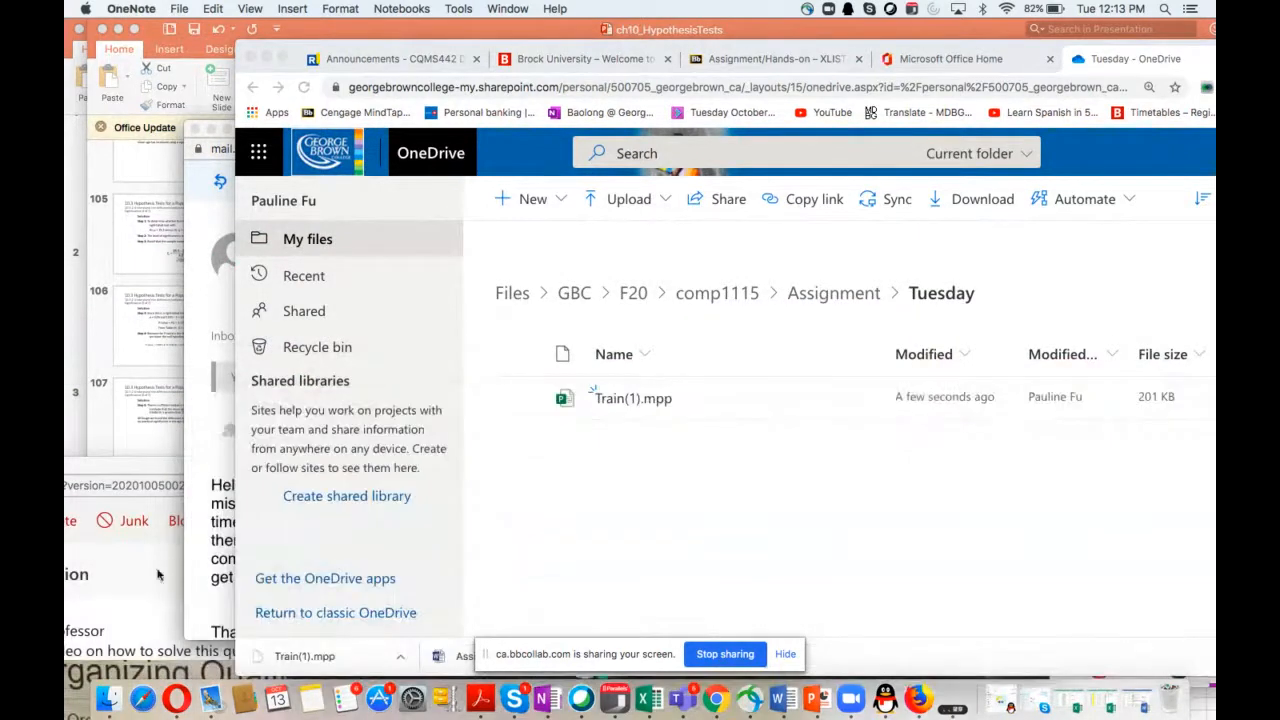
Switch to Finder and open Assignment 1 Part 2(1) (1).docx from Downloads in Word, moving the Finder window out of the way
{"action": "left_click", "coordinate": [110, 703]}
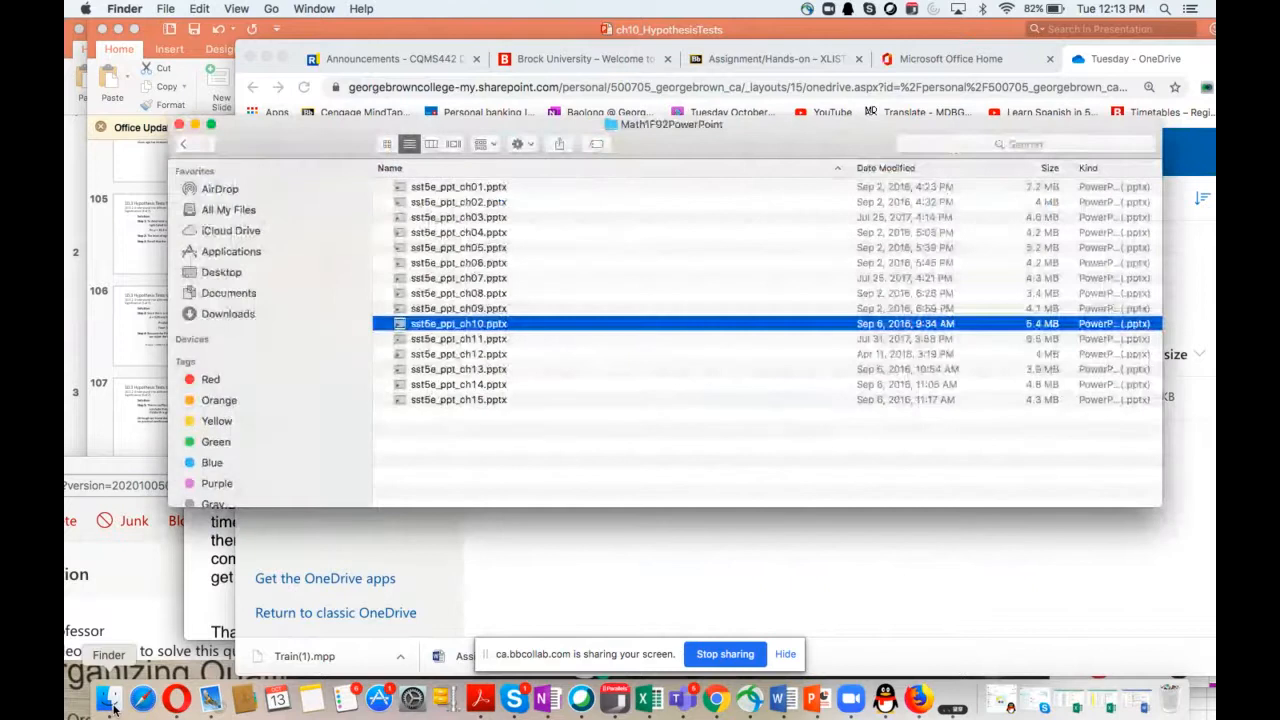
{"action": "left_click", "coordinate": [240, 315]}
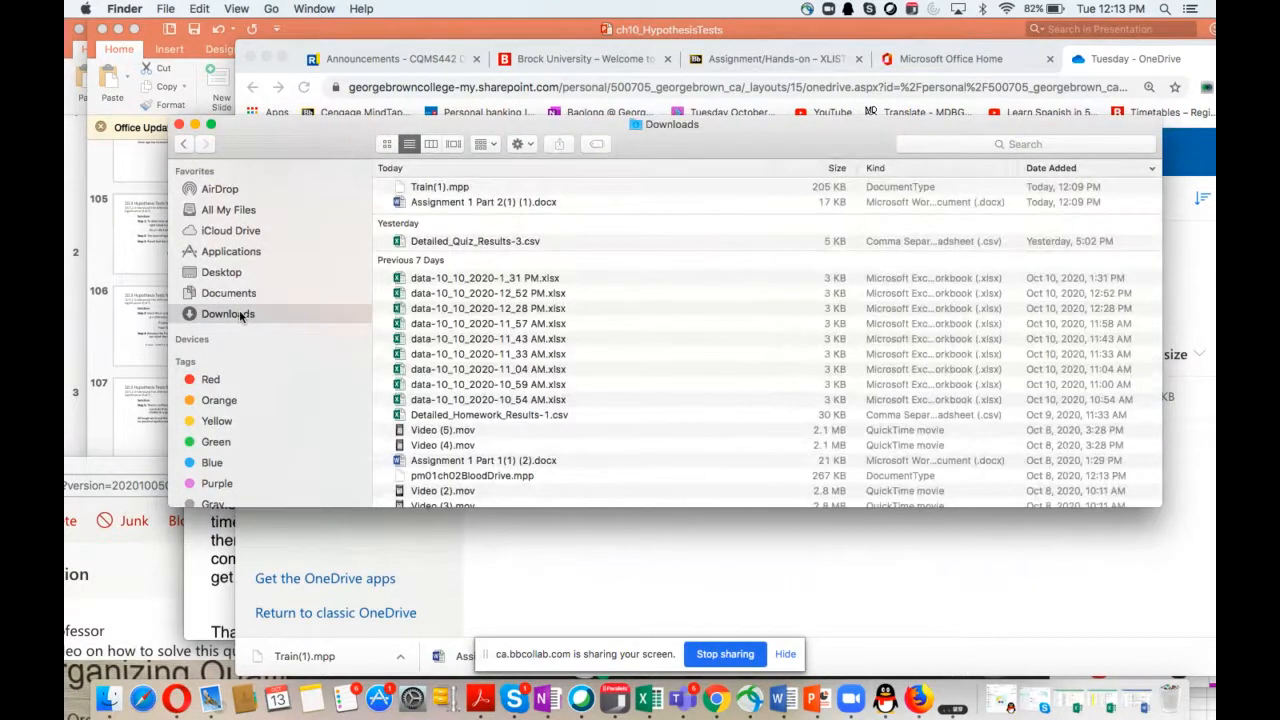
{"action": "double_click", "coordinate": [465, 204]}
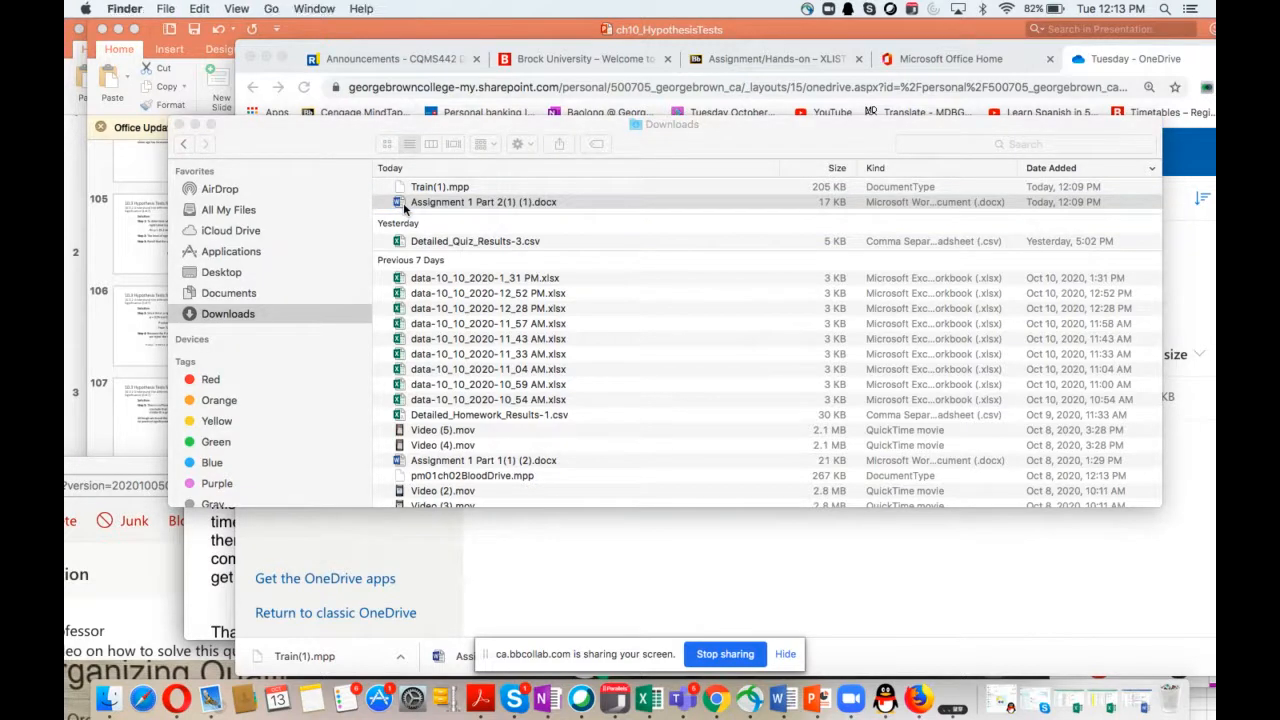
{"action": "left_click_drag", "start_coordinate": [810, 128], "coordinate": [802, 214]}
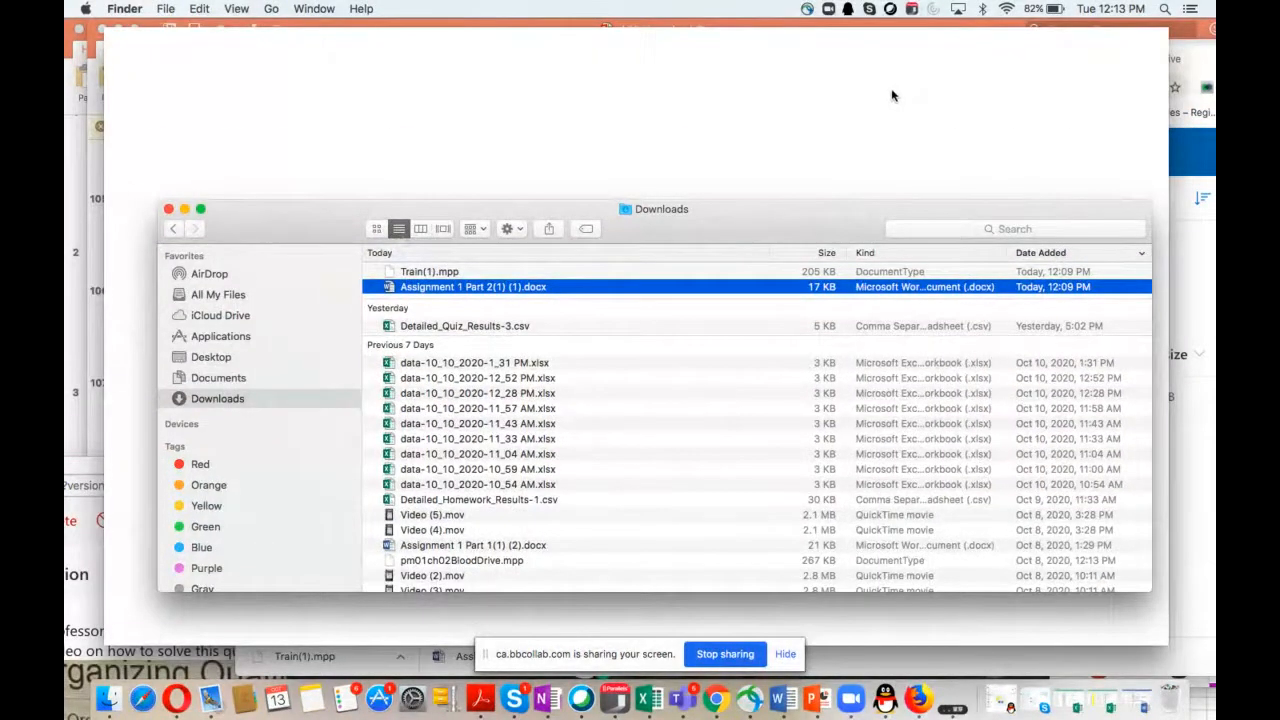
{"action": "mouse_move", "coordinate": [712, 210]}
{"action": "left_mouse_down"}
{"action": "mouse_move", "coordinate": [795, 298]}
{"action": "mouse_move", "coordinate": [918, 480]}
{"action": "left_mouse_up"}
{"action": "left_click", "coordinate": [811, 344]}
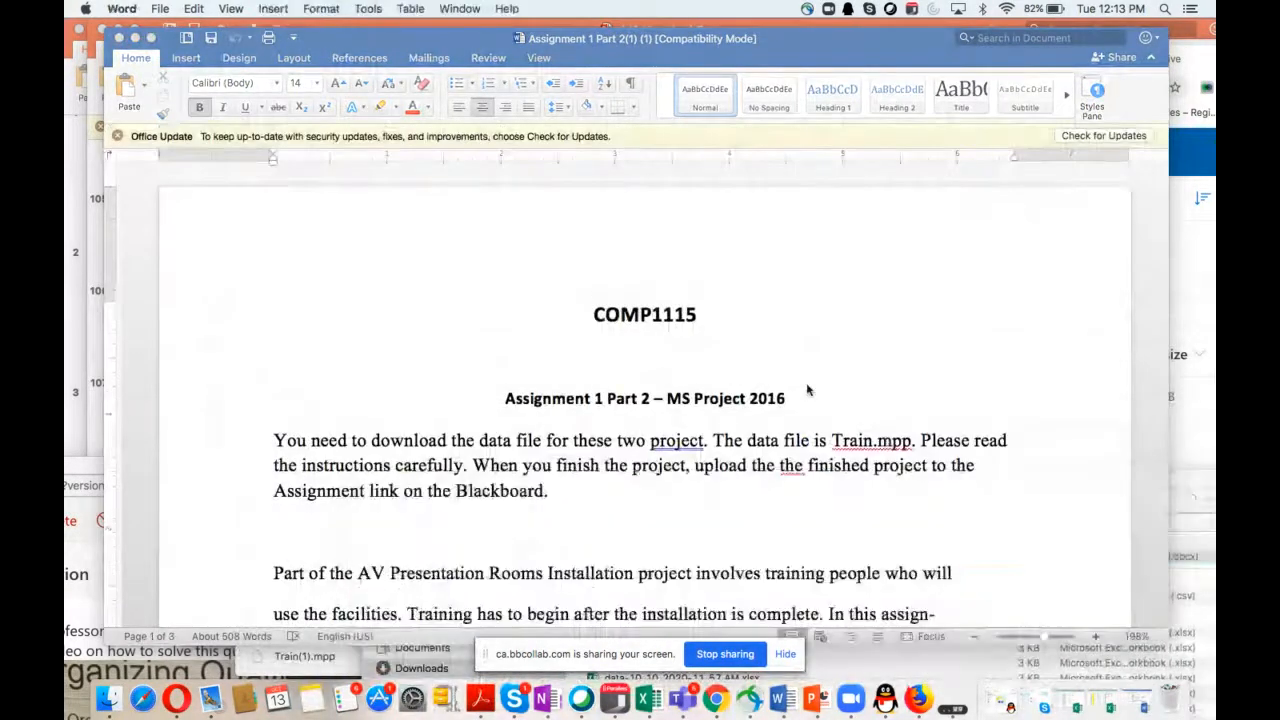
Read the assignment's opening instructions about the Train.mpp data file and submitting the finished project
{"action": "scroll", "coordinate": [800, 410], "scroll_direction": "down", "scroll_amount": 3}
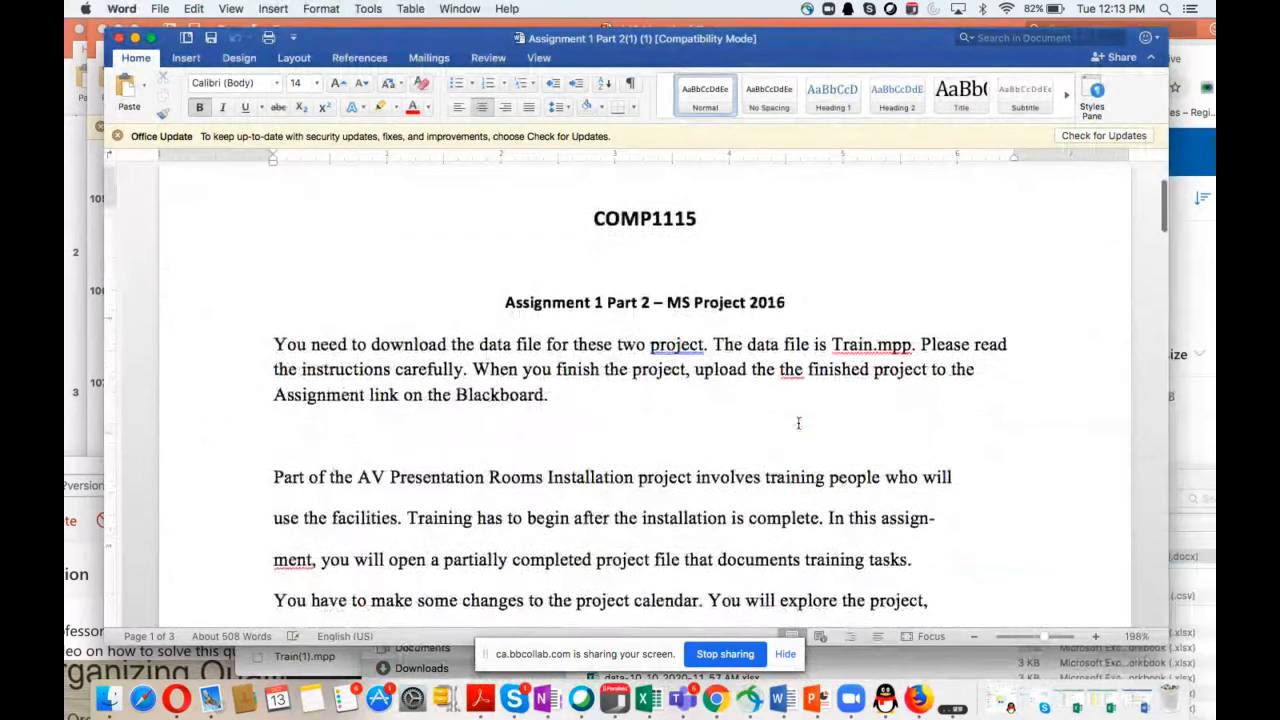
{"action": "scroll", "coordinate": [798, 423], "scroll_direction": "down", "scroll_amount": 3}
{"action": "scroll", "coordinate": [798, 423], "scroll_direction": "down", "scroll_amount": 1}
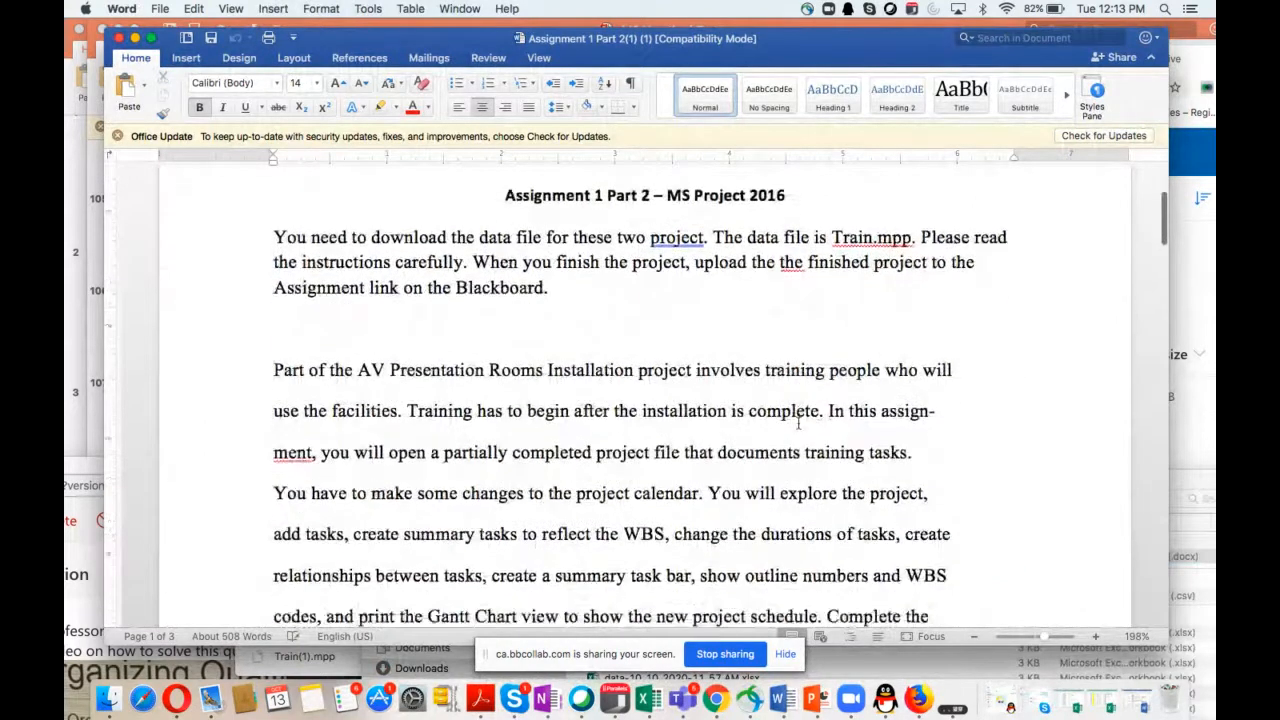
{"action": "scroll", "coordinate": [798, 423], "scroll_direction": "down", "scroll_amount": 3}
{"action": "scroll", "coordinate": [798, 423], "scroll_direction": "down", "scroll_amount": 1}
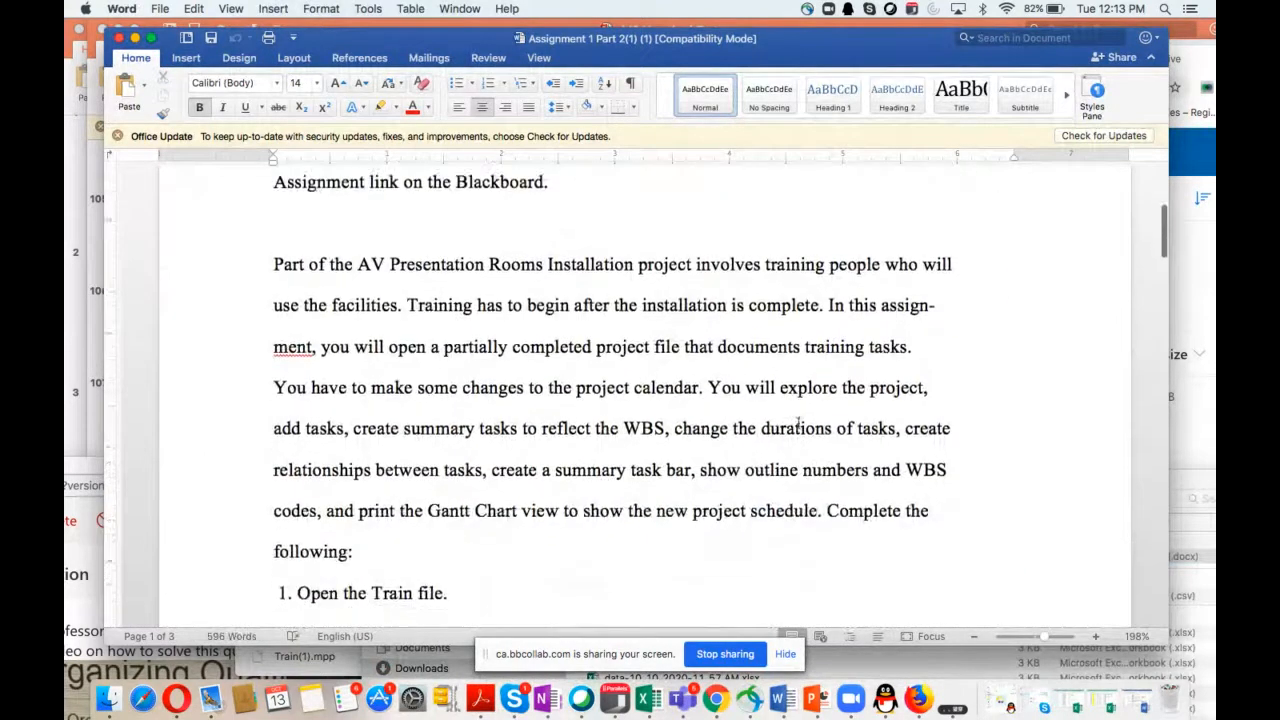
{"action": "scroll", "coordinate": [798, 423], "scroll_direction": "down", "scroll_amount": 1}
{"action": "scroll", "coordinate": [798, 423], "scroll_direction": "up", "scroll_amount": 3}
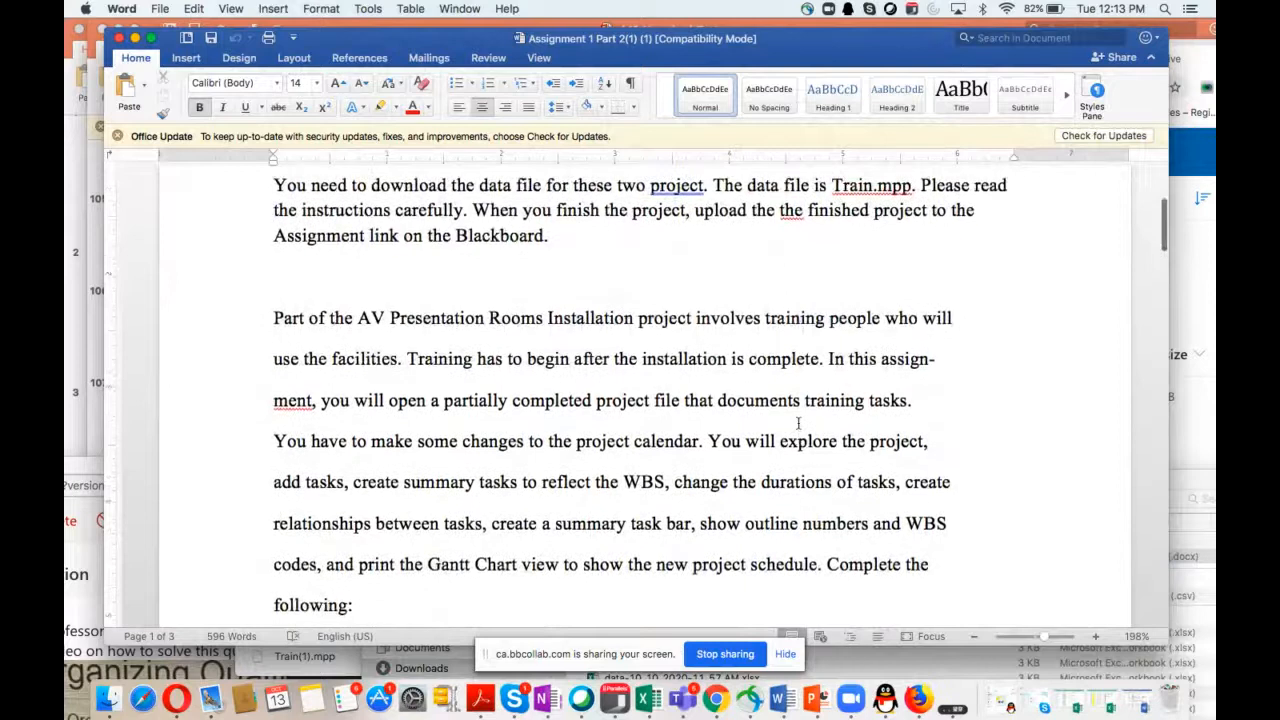
{"action": "left_click", "coordinate": [480, 185]}
{"action": "left_click_drag", "start_coordinate": [557, 186], "coordinate": [570, 186]}
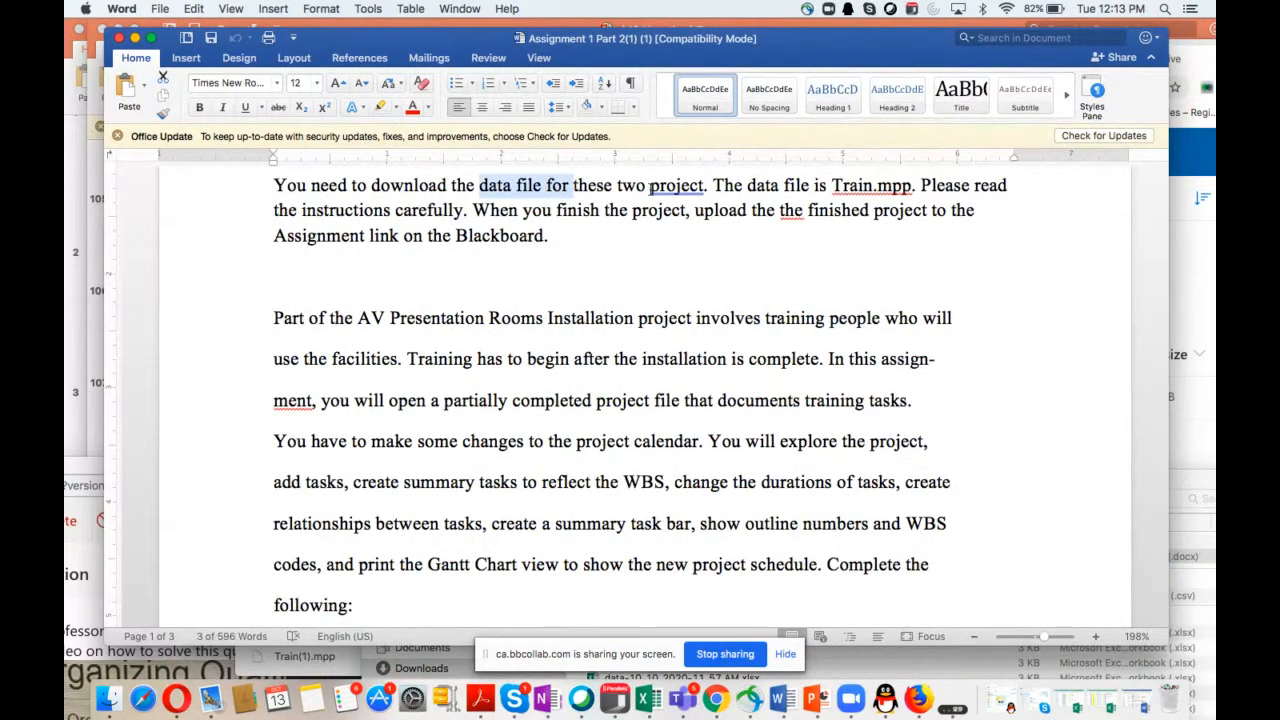
{"action": "left_click", "coordinate": [746, 187]}
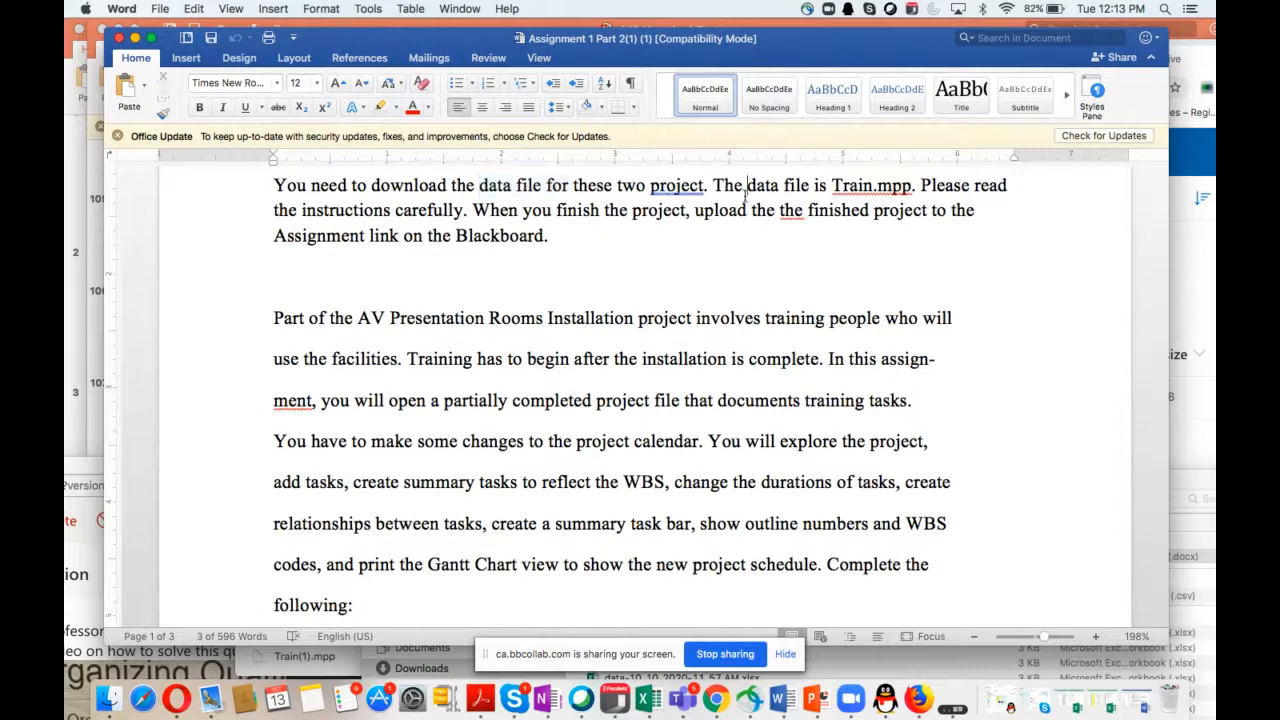
{"action": "left_click_drag", "start_coordinate": [832, 190], "coordinate": [912, 192]}
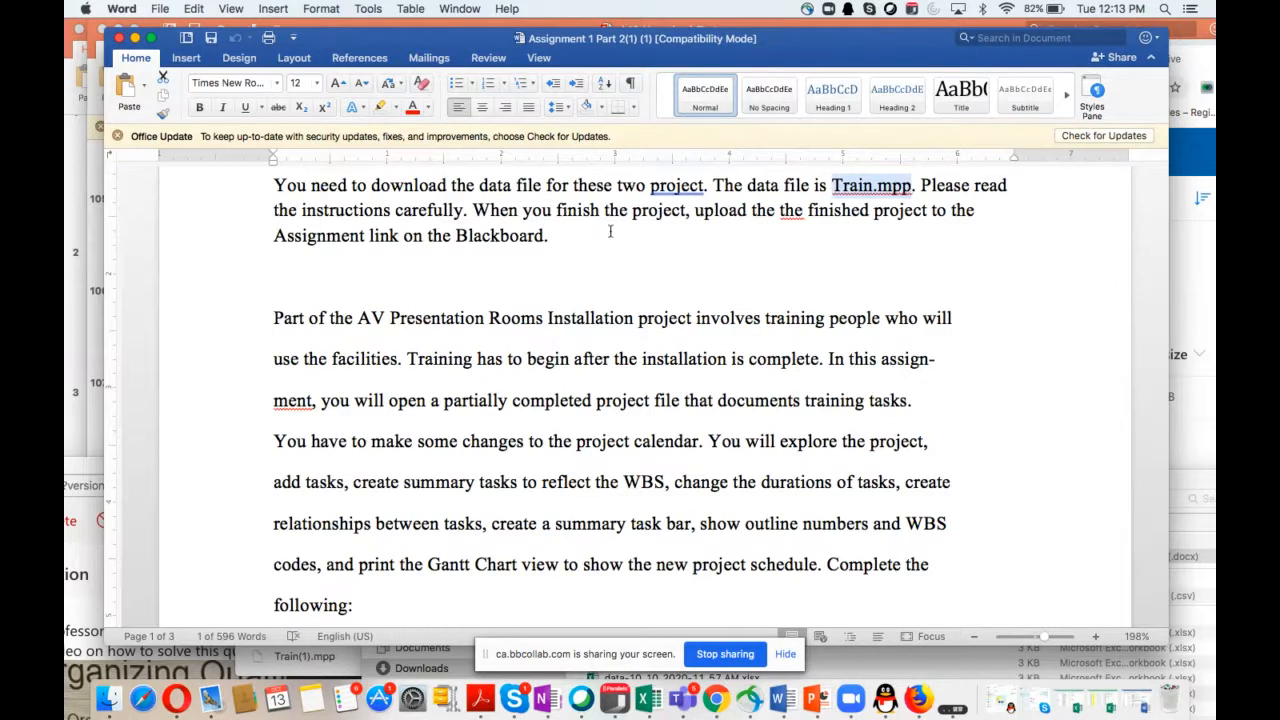
{"action": "left_click_drag", "start_coordinate": [622, 212], "coordinate": [684, 212]}
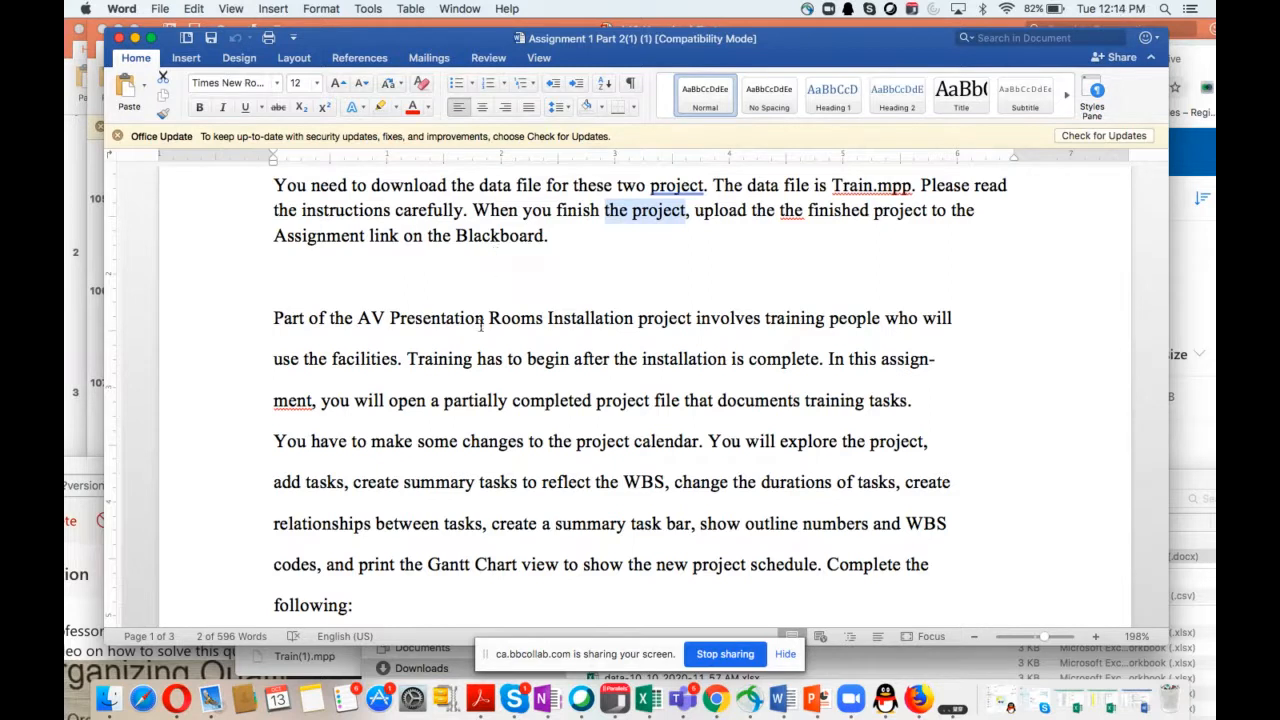
Read the paragraph describing the AV Presentation Rooms Installation training project and the changes required in the project file
{"action": "scroll", "coordinate": [373, 369], "scroll_direction": "down", "scroll_amount": 2}
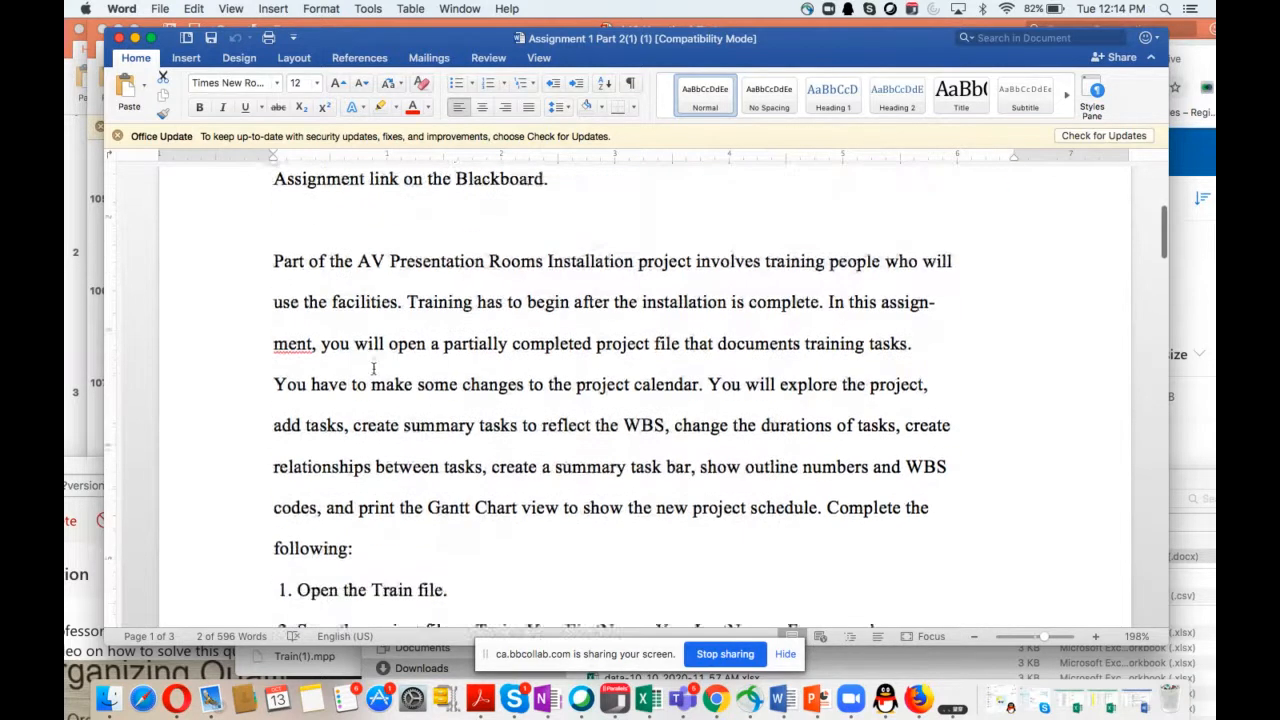
{"action": "scroll", "coordinate": [373, 369], "scroll_direction": "down", "scroll_amount": 1}
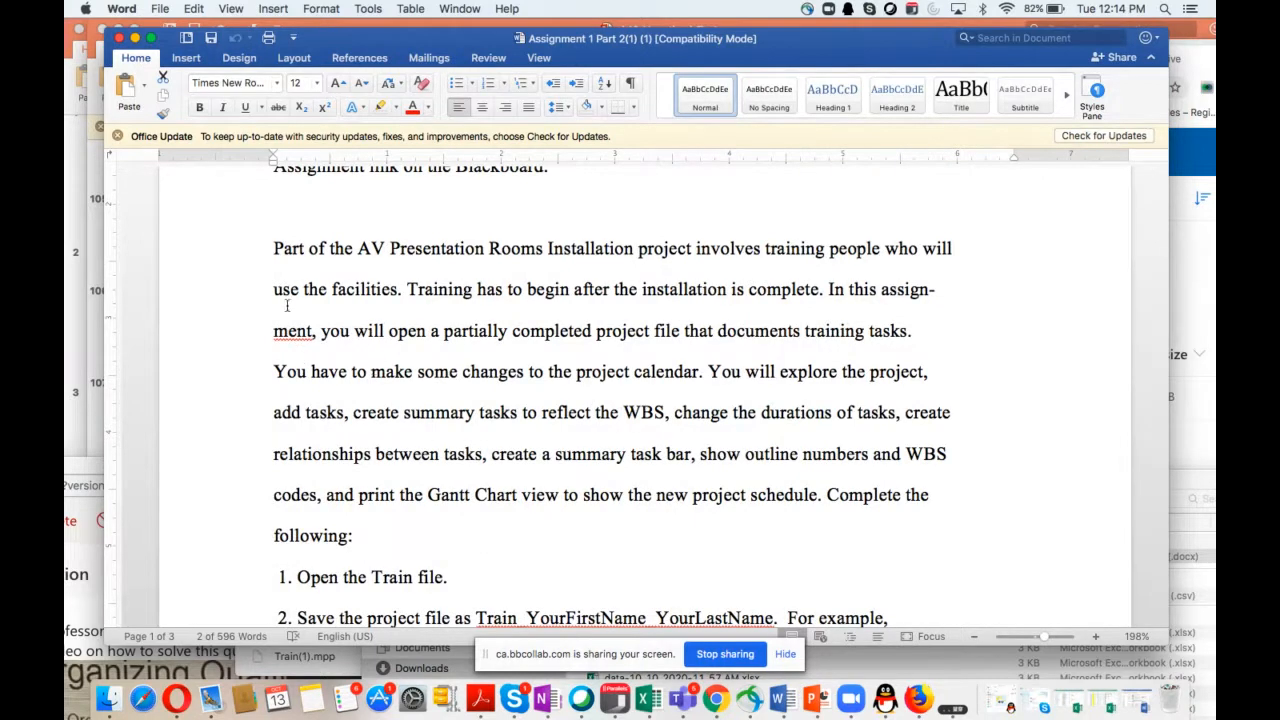
{"action": "left_click_drag", "start_coordinate": [284, 248], "coordinate": [789, 391]}
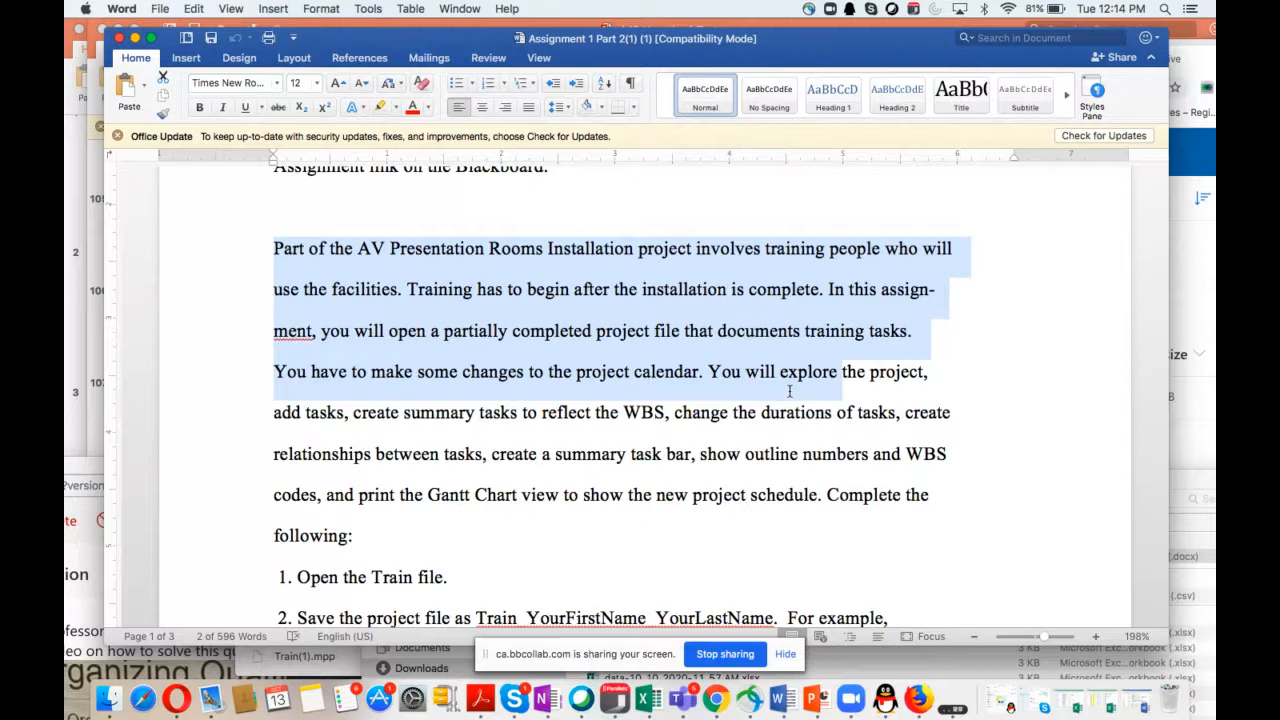
{"action": "left_click_drag", "start_coordinate": [789, 391], "coordinate": [427, 494]}
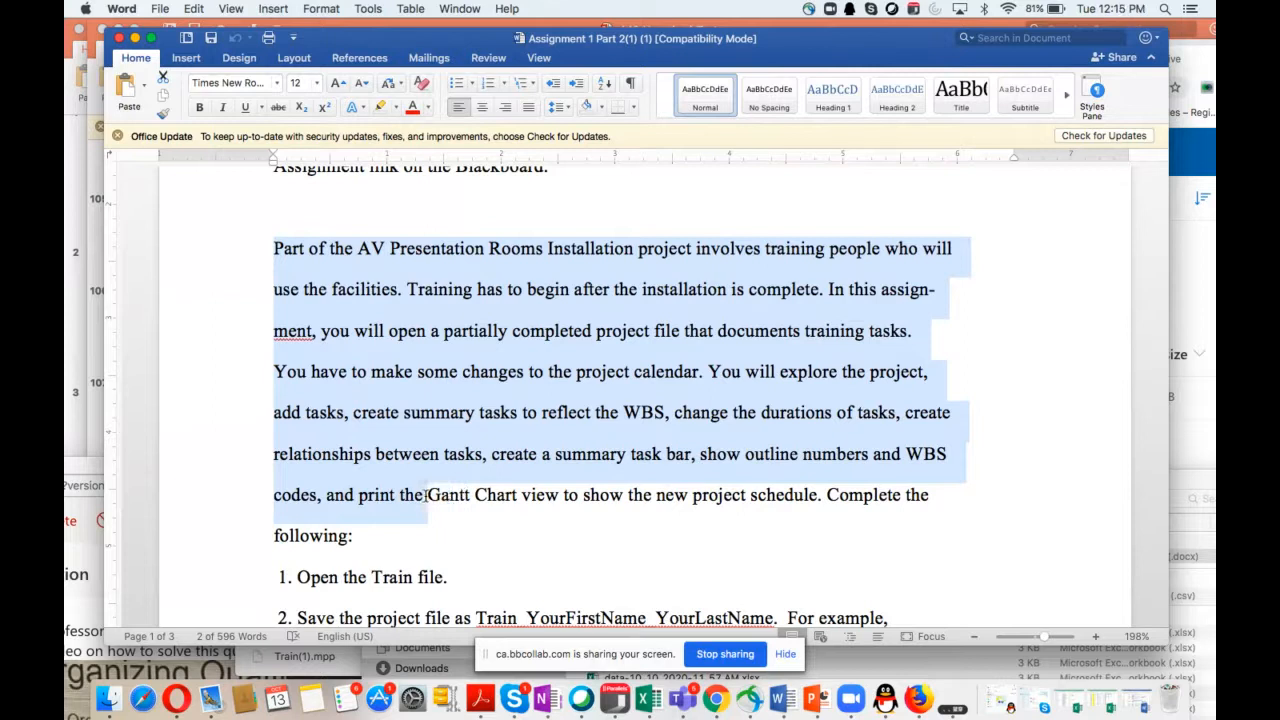
{"action": "left_click", "coordinate": [466, 495]}
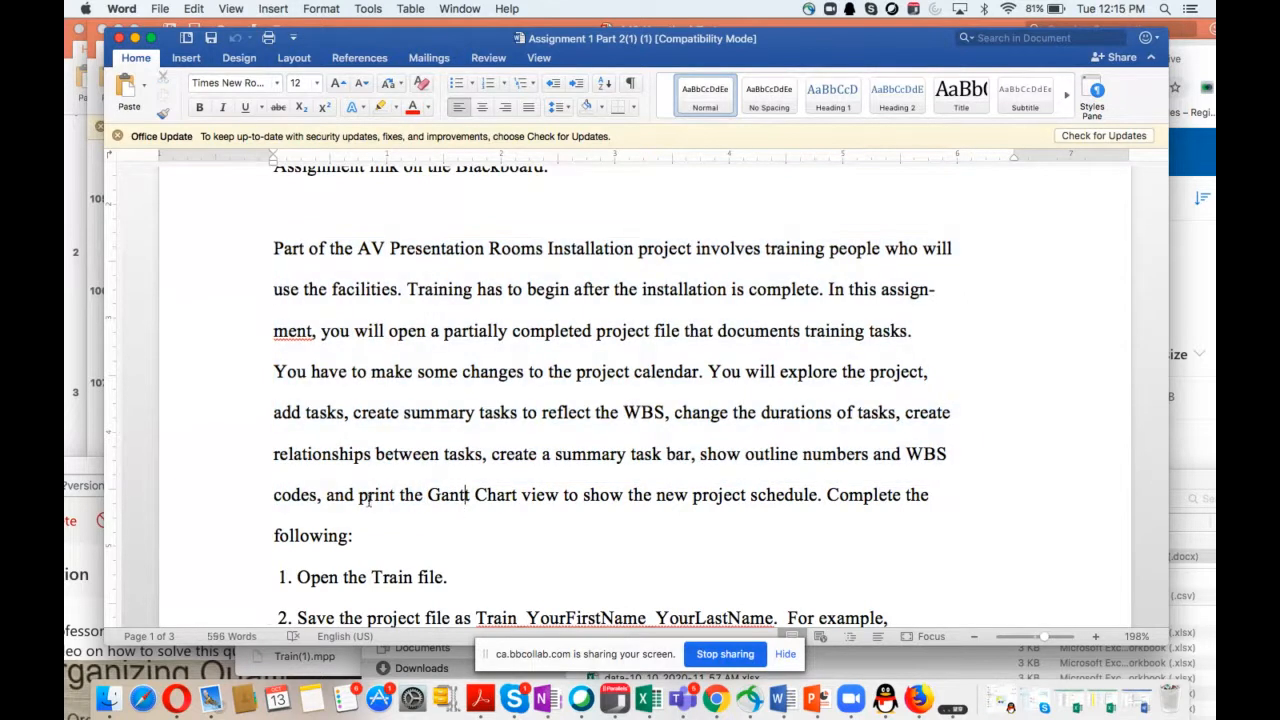
{"action": "left_click_drag", "start_coordinate": [373, 497], "coordinate": [262, 237]}
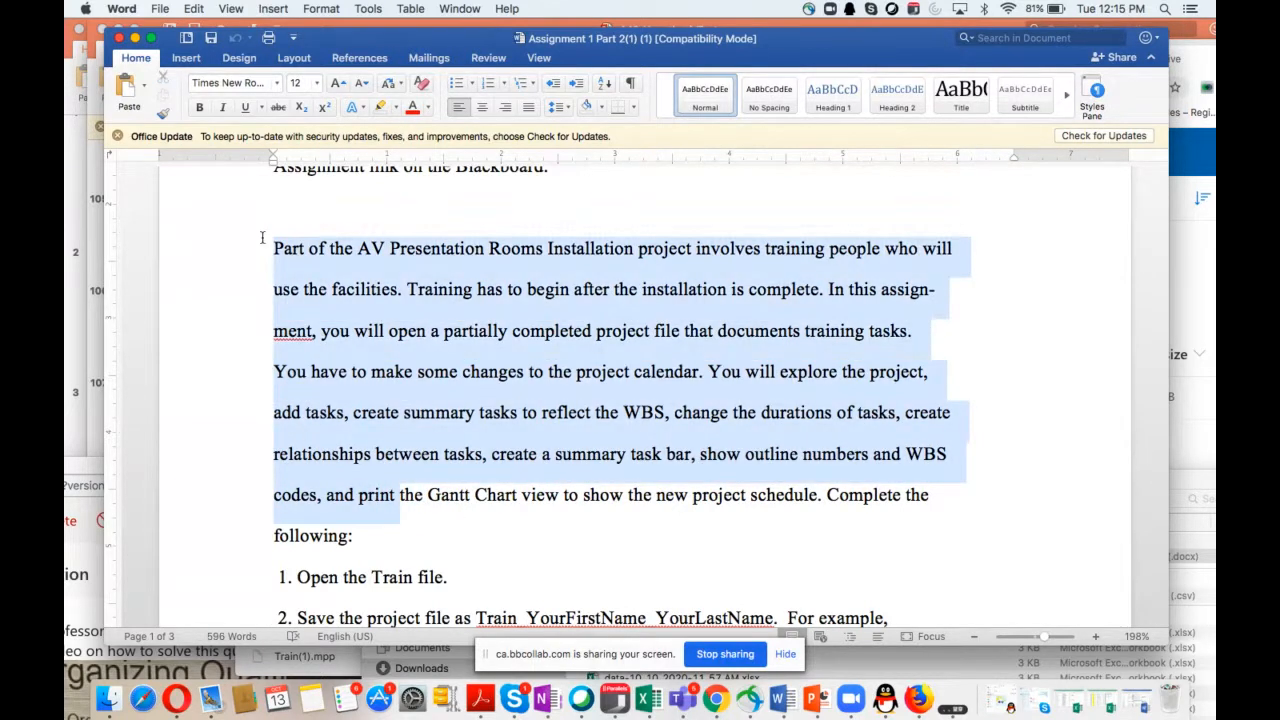
{"action": "left_click", "coordinate": [497, 510]}
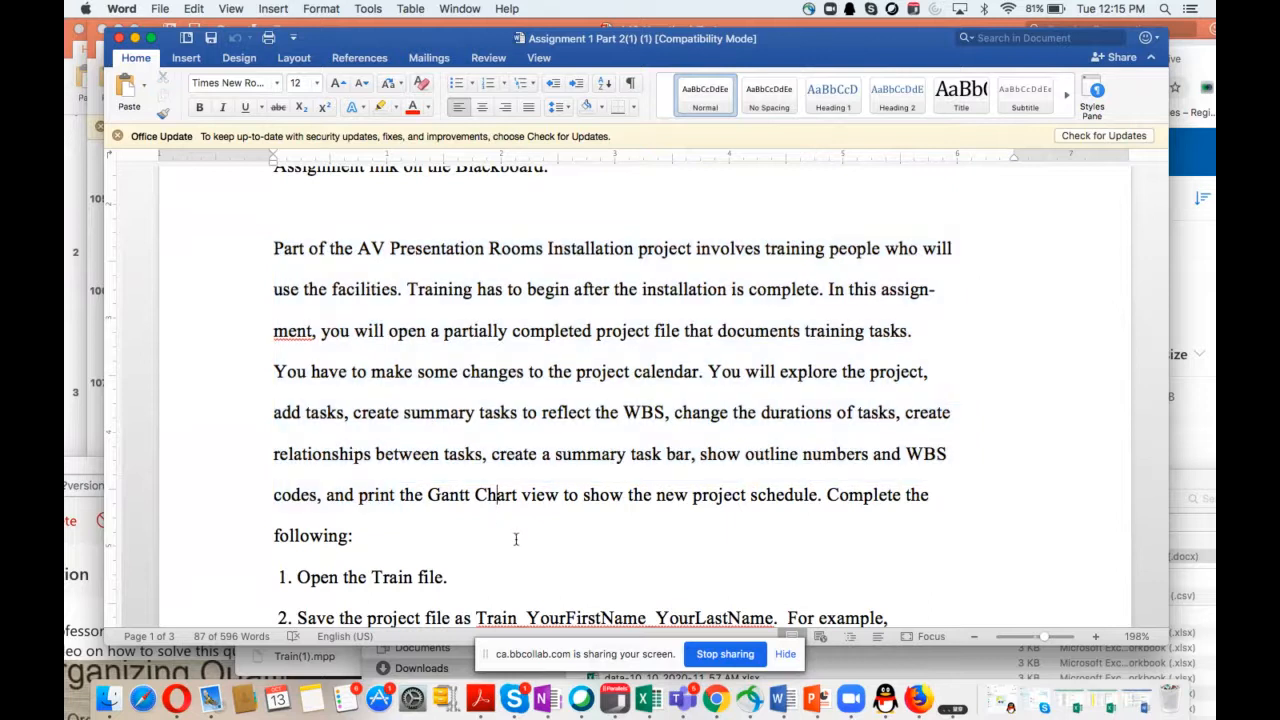
Read assignment instructions 1 and 2 about opening the Train file and saving it under the required first-name and last-name format
{"action": "scroll", "coordinate": [516, 540], "scroll_direction": "down", "scroll_amount": 5}
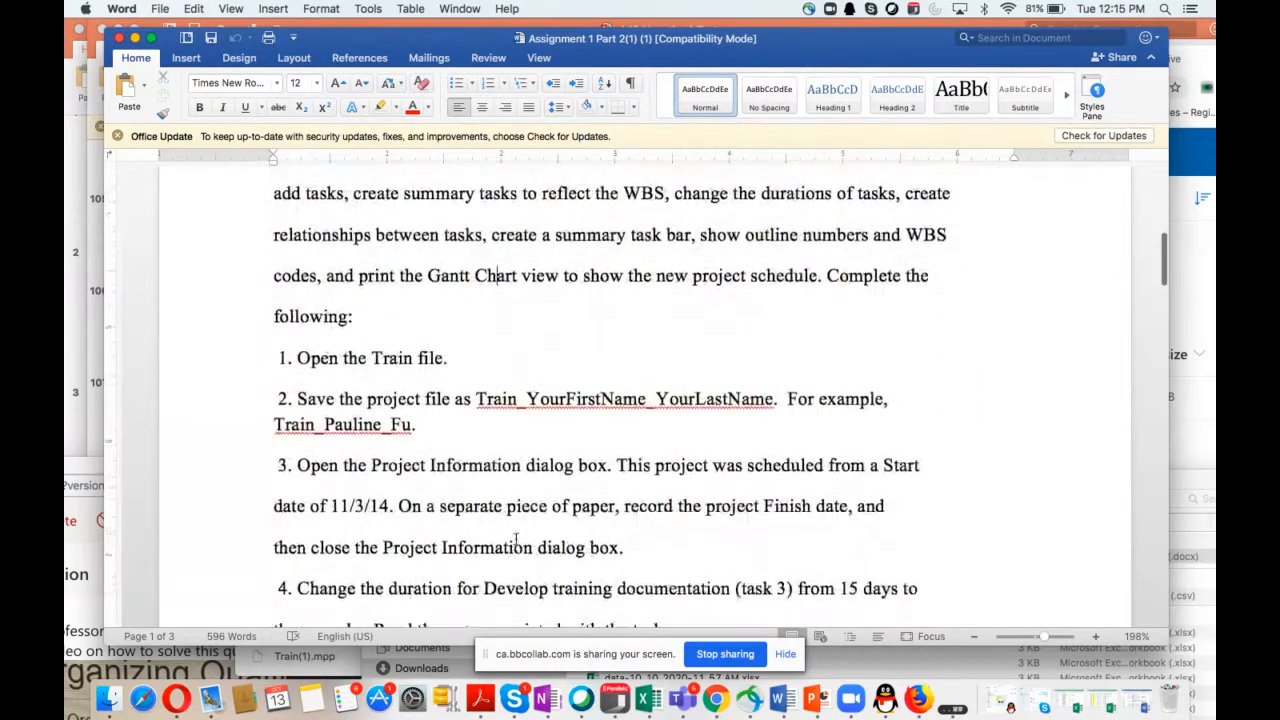
{"action": "scroll", "coordinate": [516, 540], "scroll_direction": "down", "scroll_amount": 1}
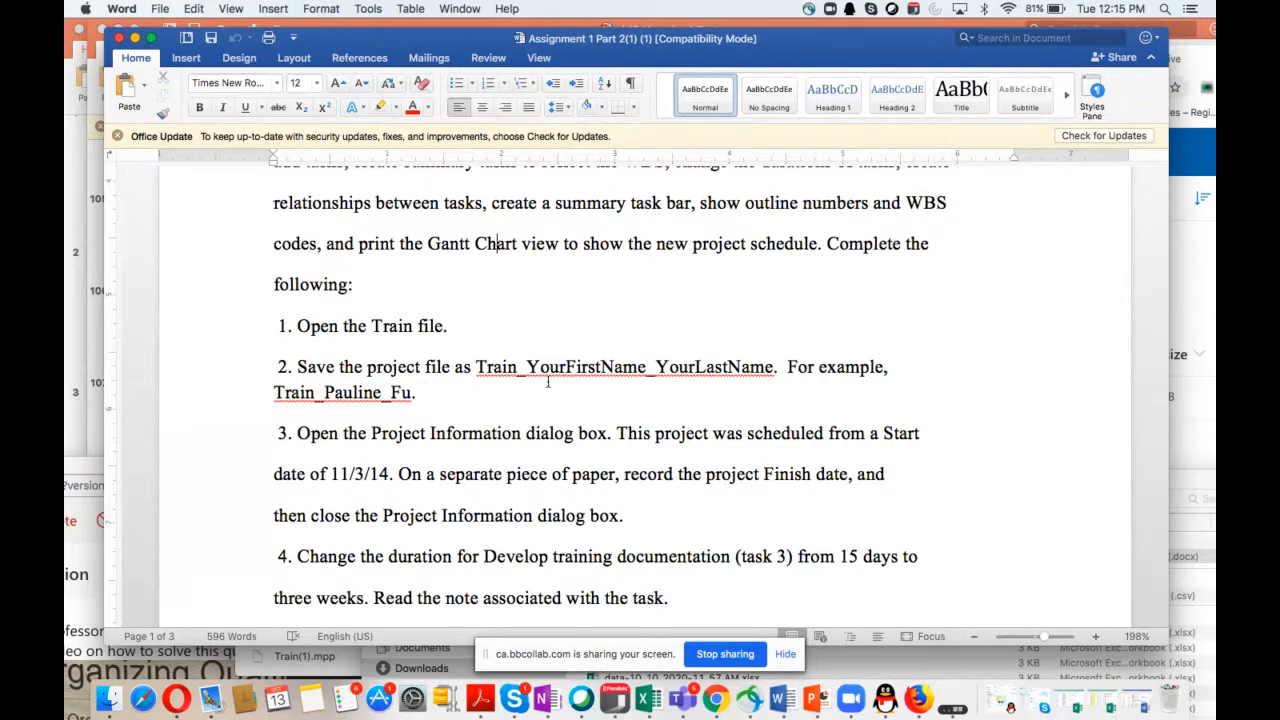
{"action": "left_click_drag", "start_coordinate": [528, 366], "coordinate": [735, 370]}
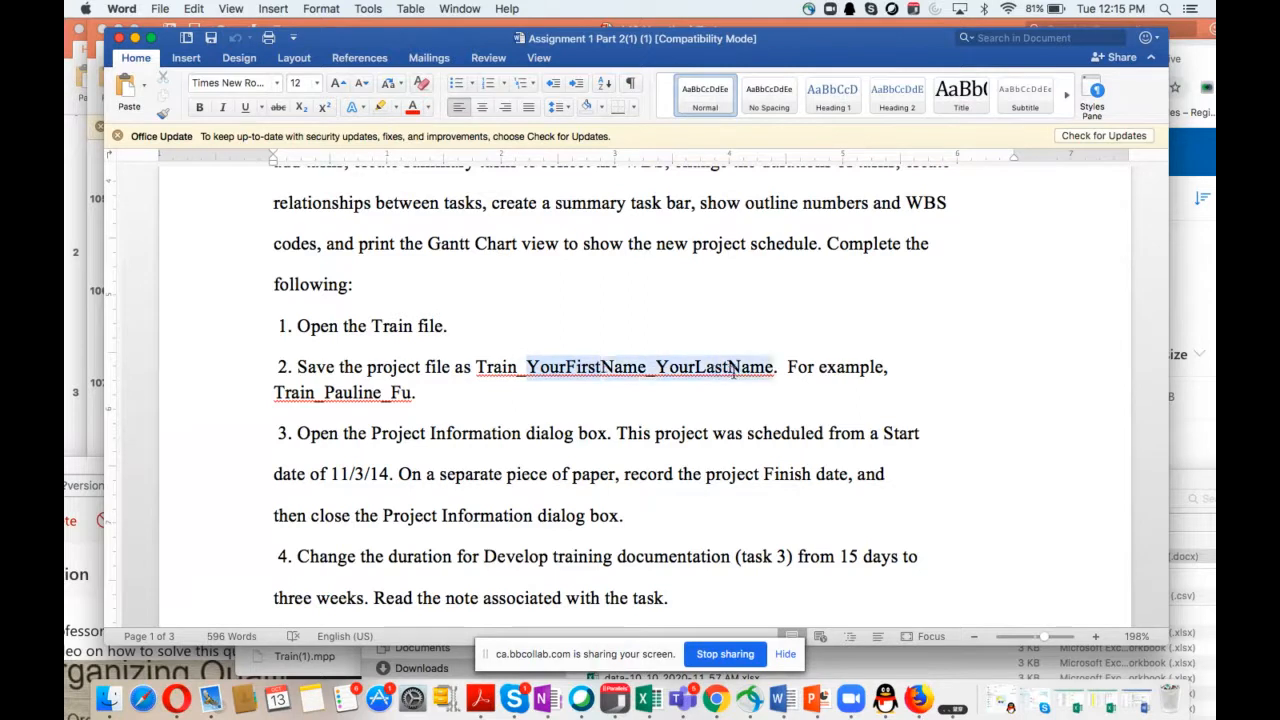
{"action": "left_click", "coordinate": [541, 407]}
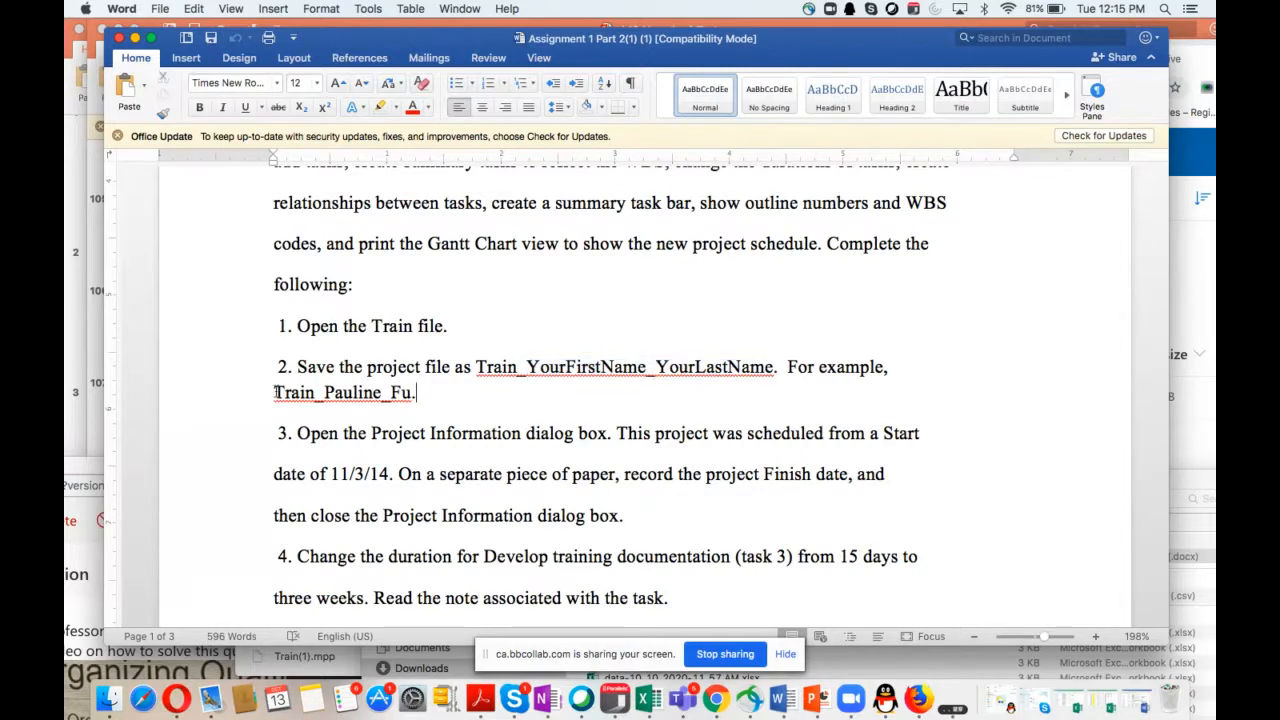
{"action": "left_click_drag", "start_coordinate": [275, 392], "coordinate": [414, 392]}
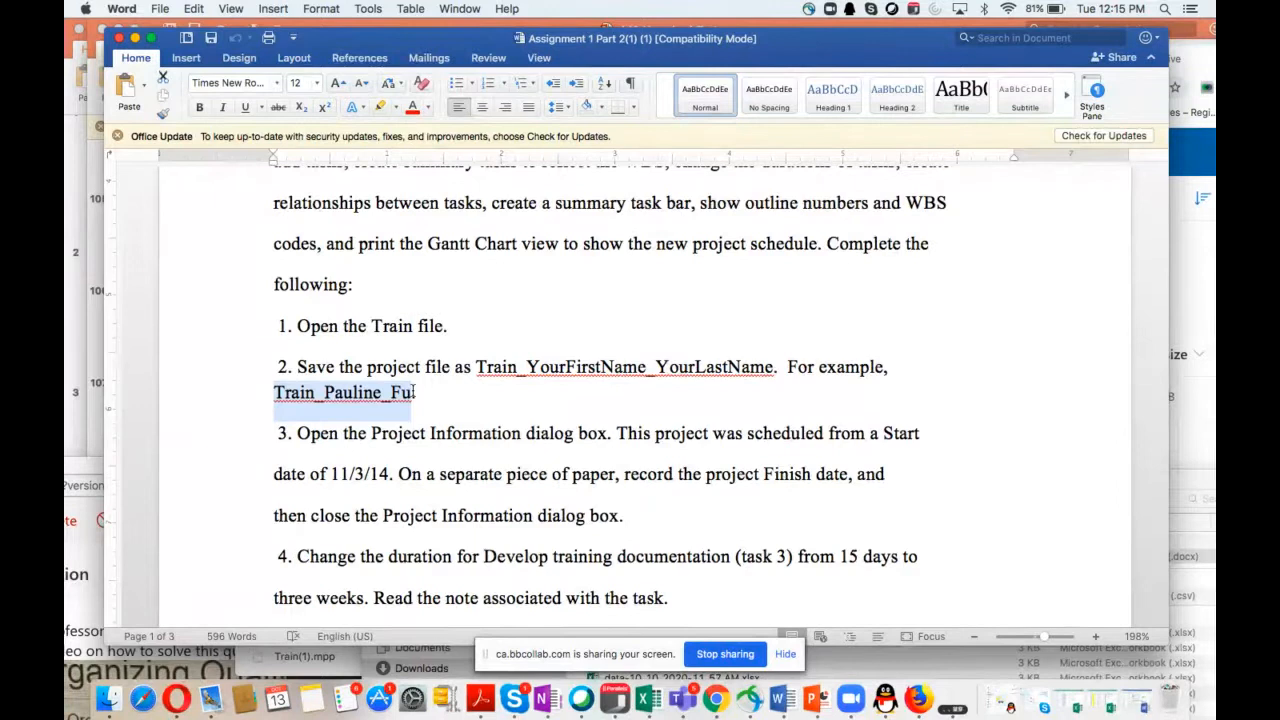
{"action": "left_click_drag", "start_coordinate": [414, 392], "coordinate": [461, 392]}
{"action": "left_click_drag", "start_coordinate": [372, 326], "coordinate": [416, 326]}
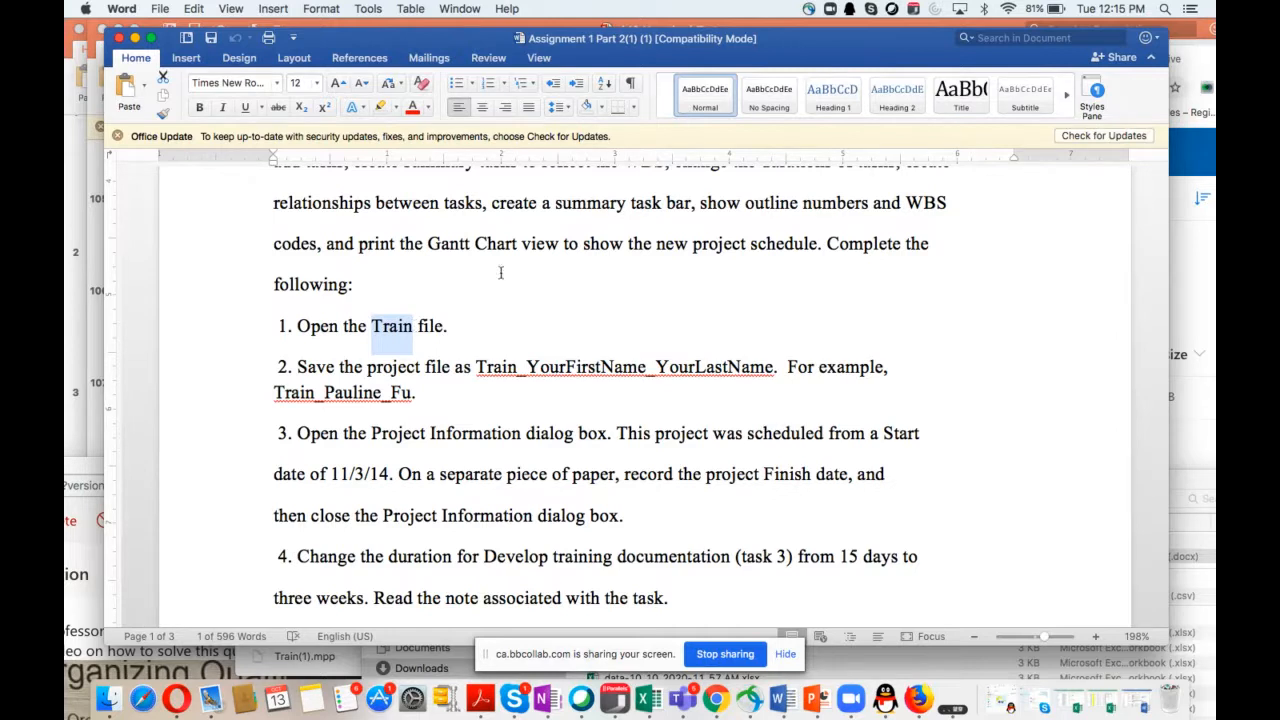
Switch to Cisco AnyConnect and connect to remote.georgebrown.ca with the GBCVPN group, entering the account password
{"action": "mouse_move", "coordinate": [892, 57]}
{"action": "left_mouse_down"}
{"action": "mouse_move", "coordinate": [836, 83]}
{"action": "mouse_move", "coordinate": [896, 69]}
{"action": "left_mouse_up"}
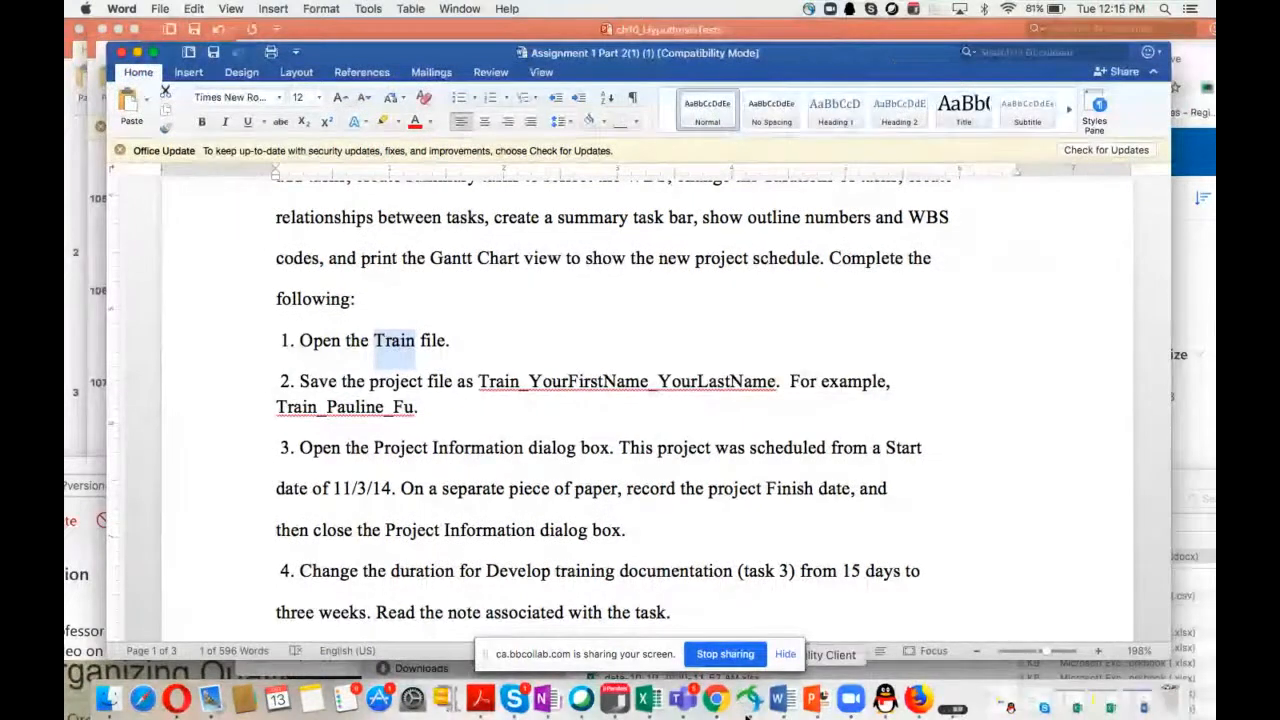
{"action": "left_click", "coordinate": [748, 698]}
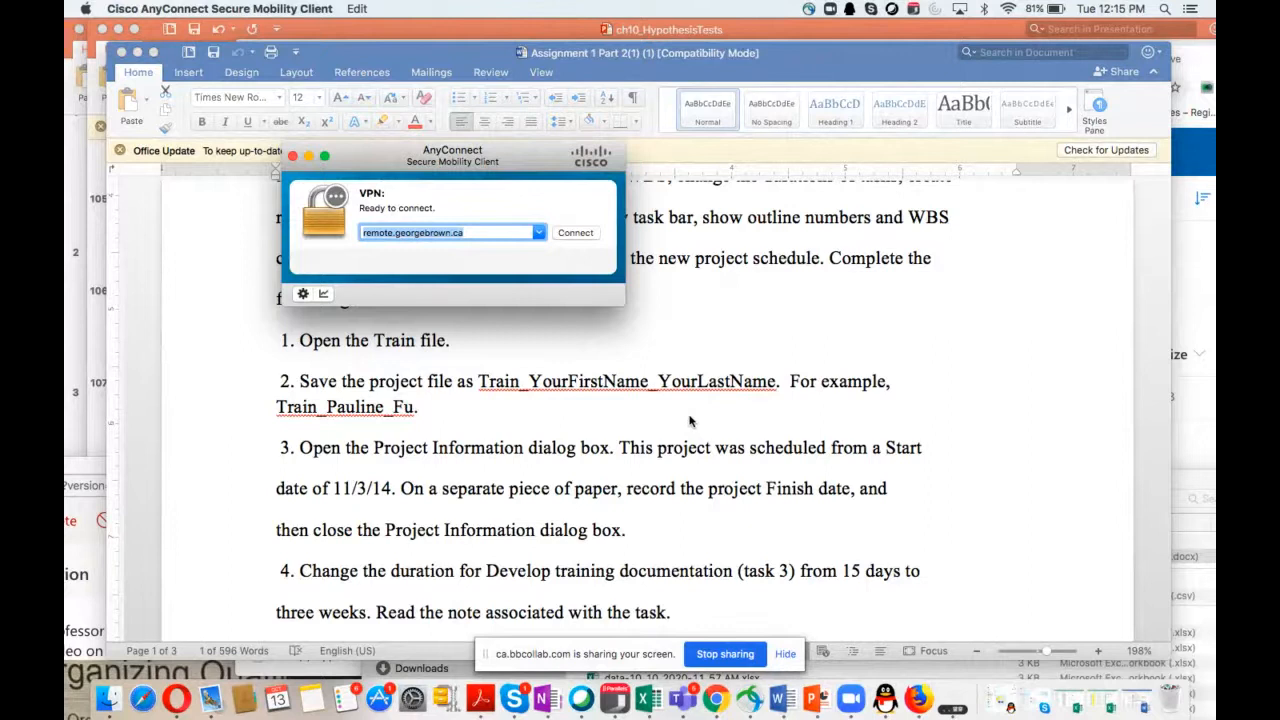
{"action": "left_click", "coordinate": [577, 235]}
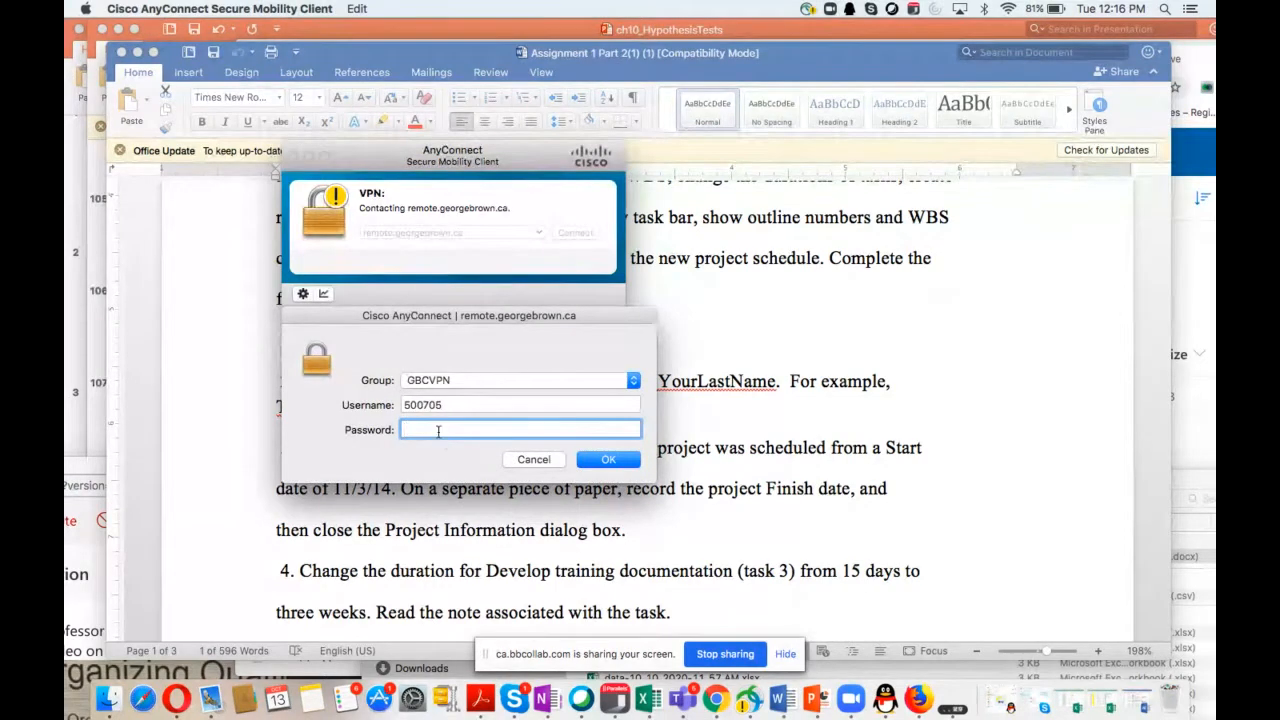
{"action": "type", "text": "•••••••••••••"}
{"action": "left_click", "coordinate": [598, 460]}
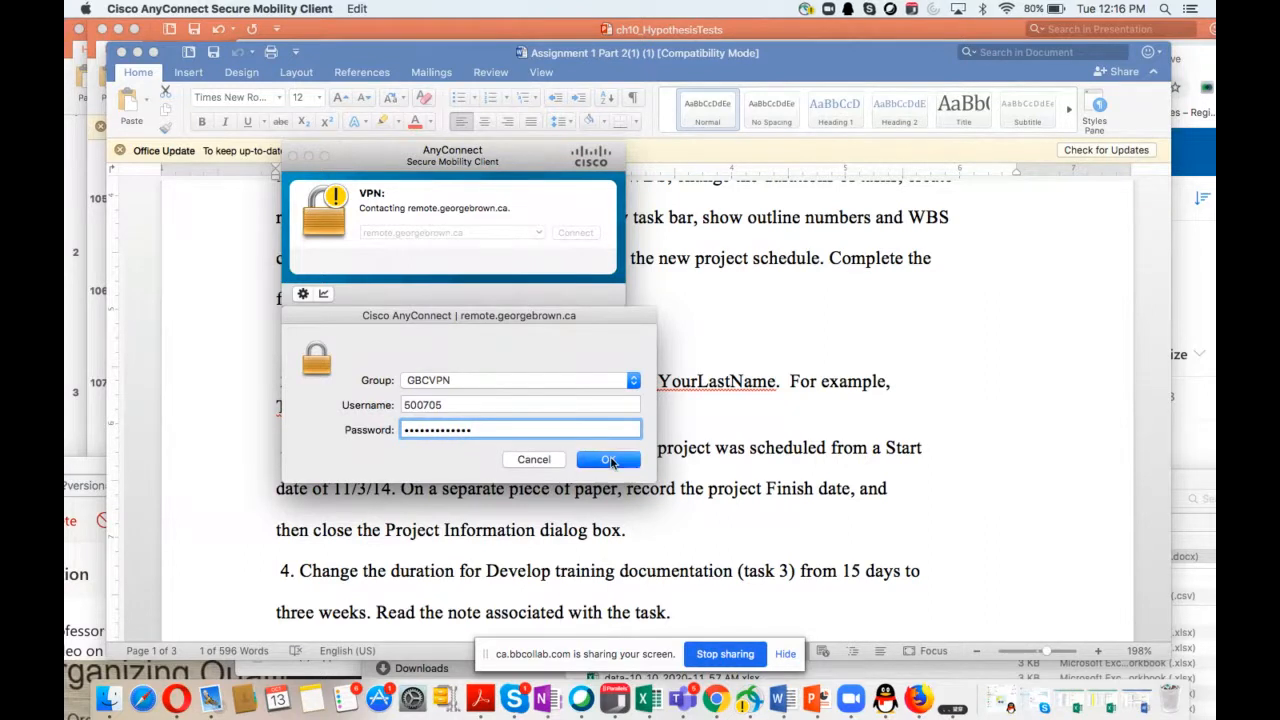
{"action": "left_click", "coordinate": [626, 537]}
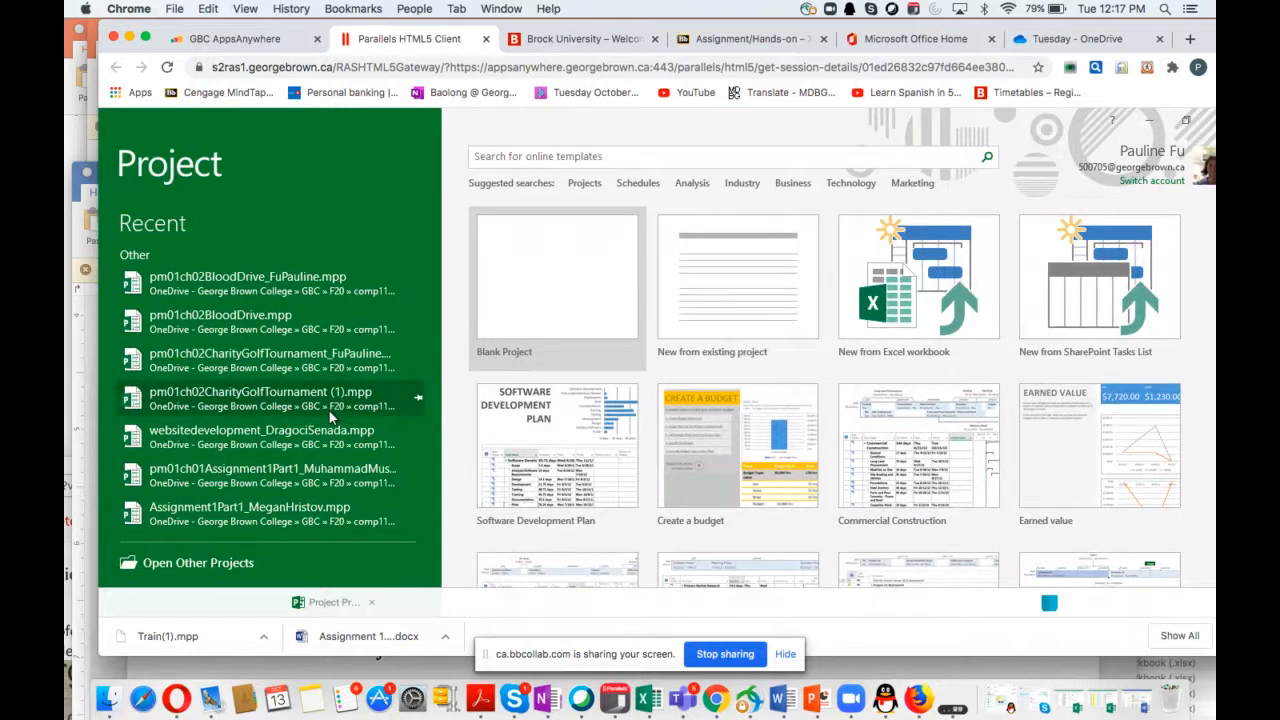
Open Train(1).mpp in Project from the George Brown College OneDrive, in the folder GBC > F20 > comp1115 > Assignment > Tuesday
{"action": "left_click", "coordinate": [197, 564]}
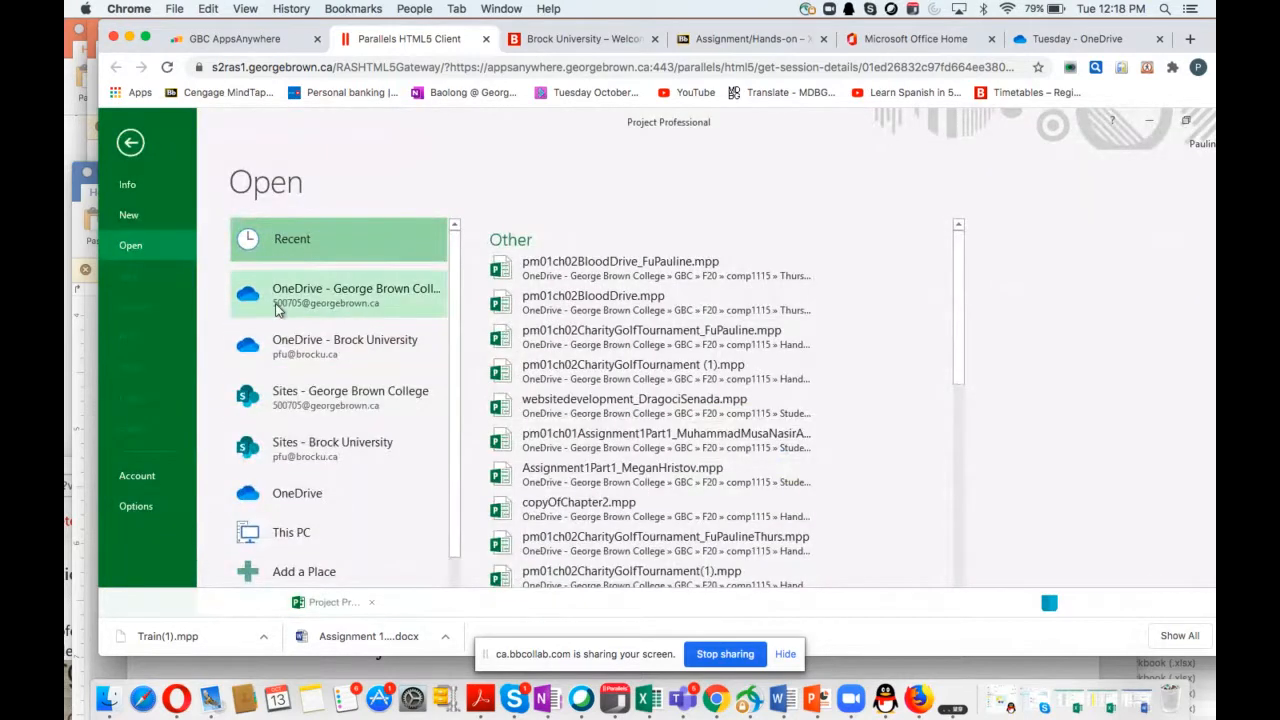
{"action": "left_click", "coordinate": [277, 310]}
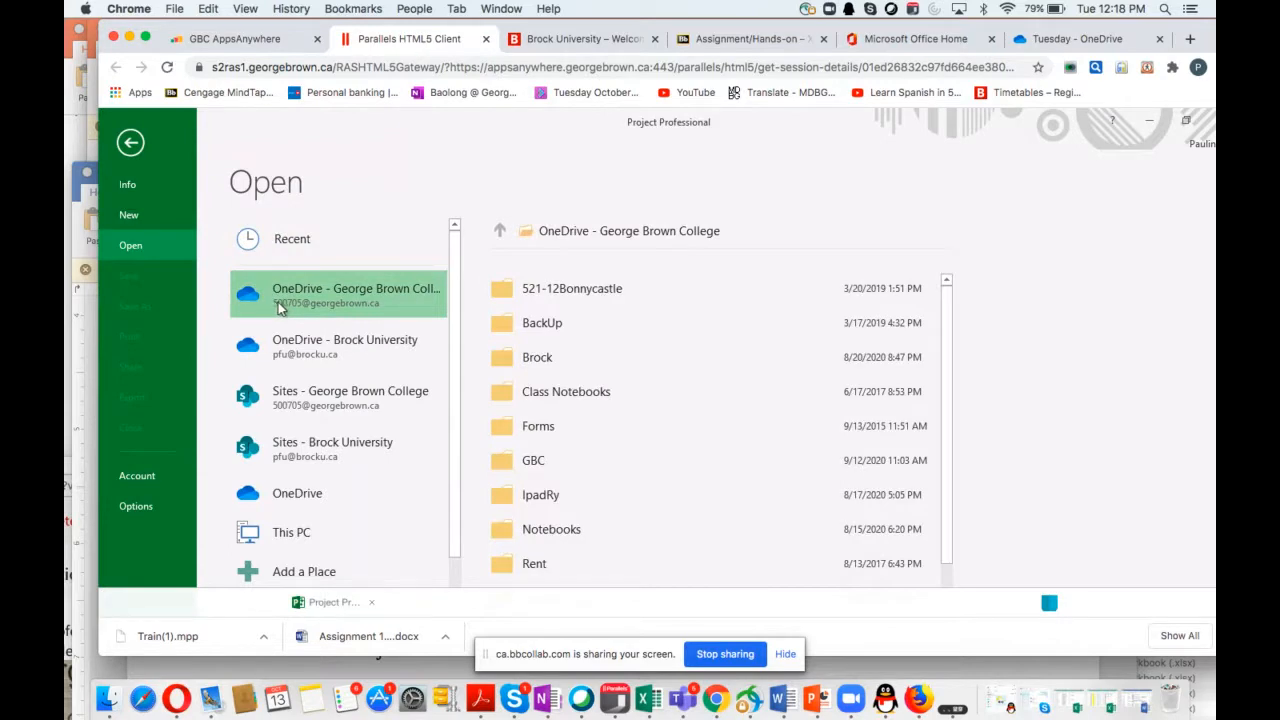
{"action": "left_click", "coordinate": [536, 468]}
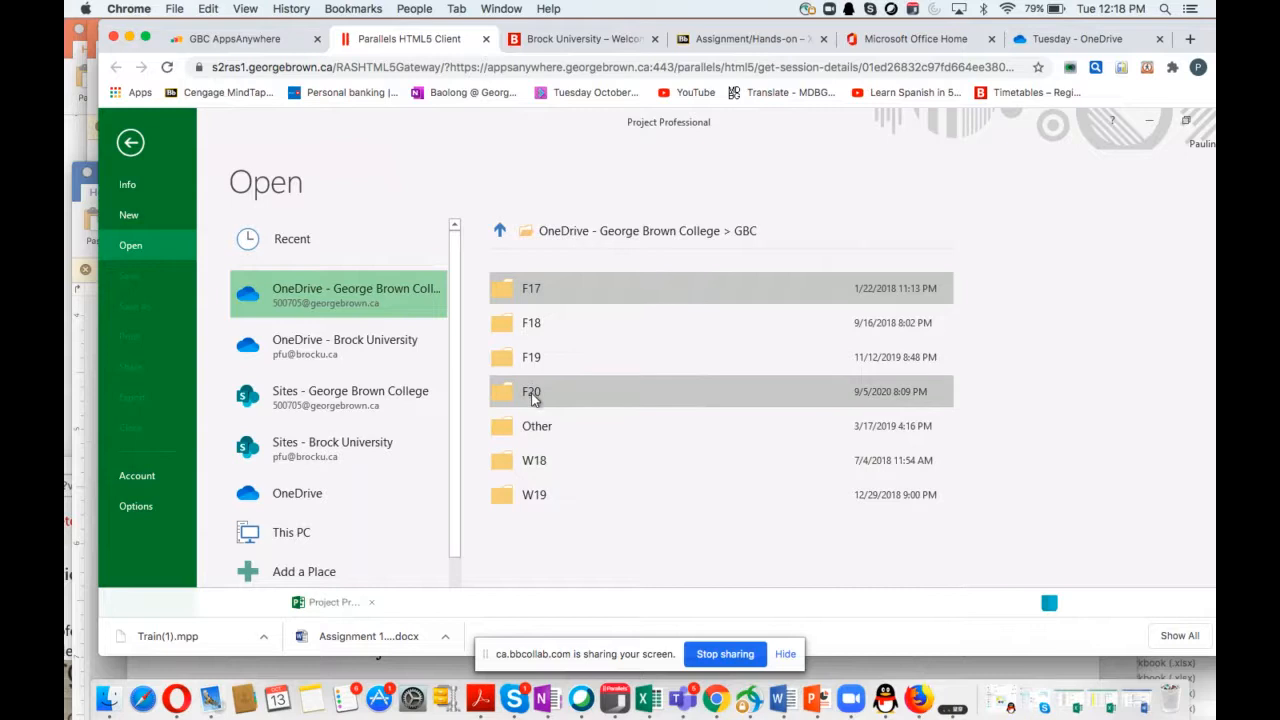
{"action": "left_click", "coordinate": [533, 396]}
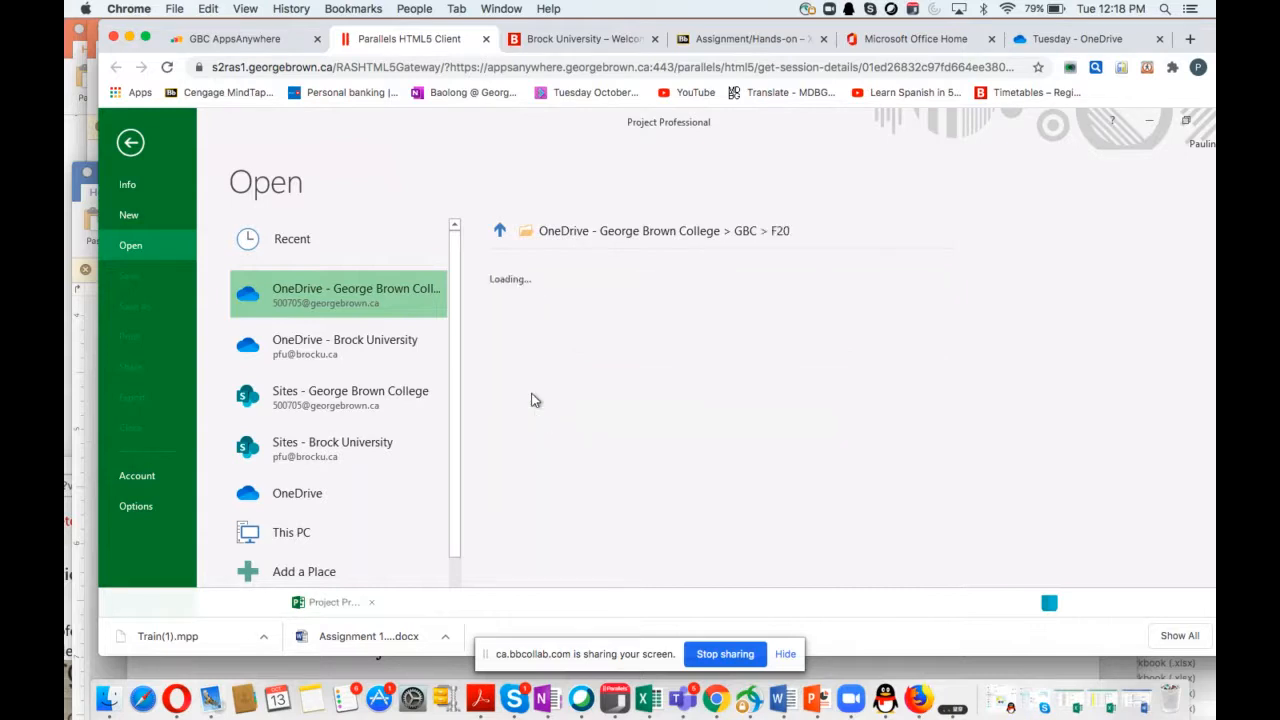
{"action": "left_click", "coordinate": [545, 290]}
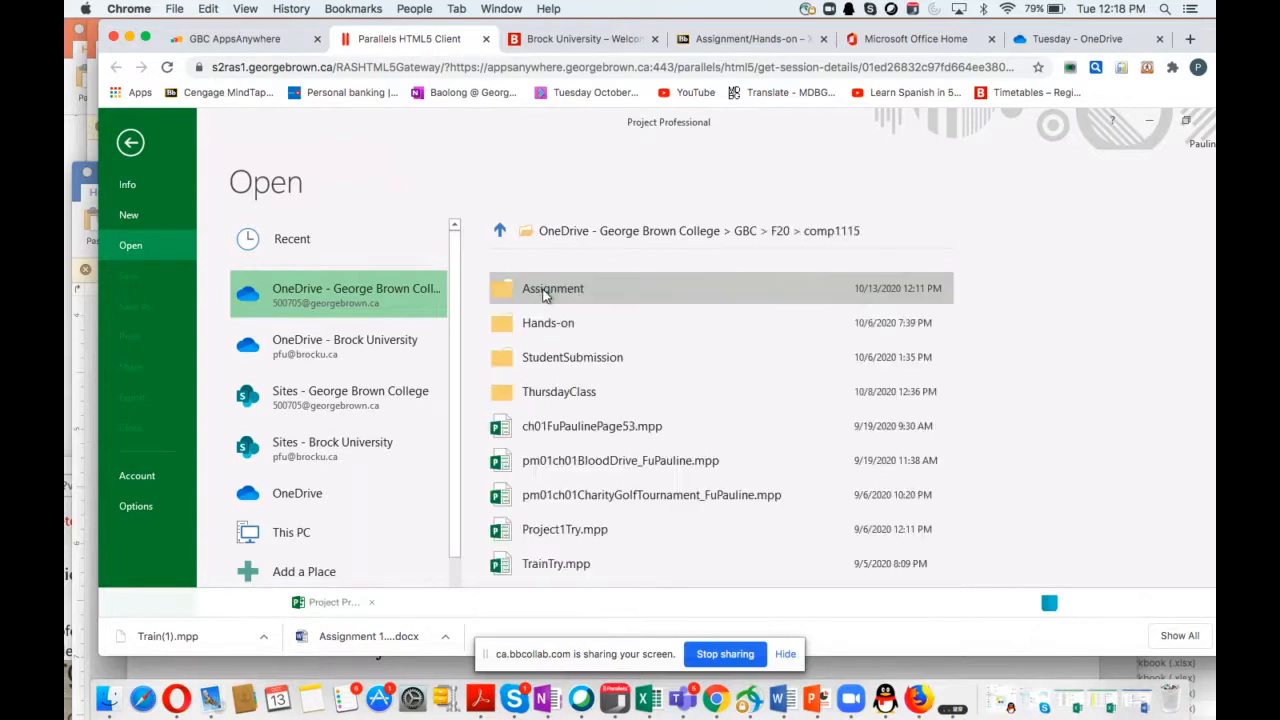
{"action": "left_click", "coordinate": [545, 292]}
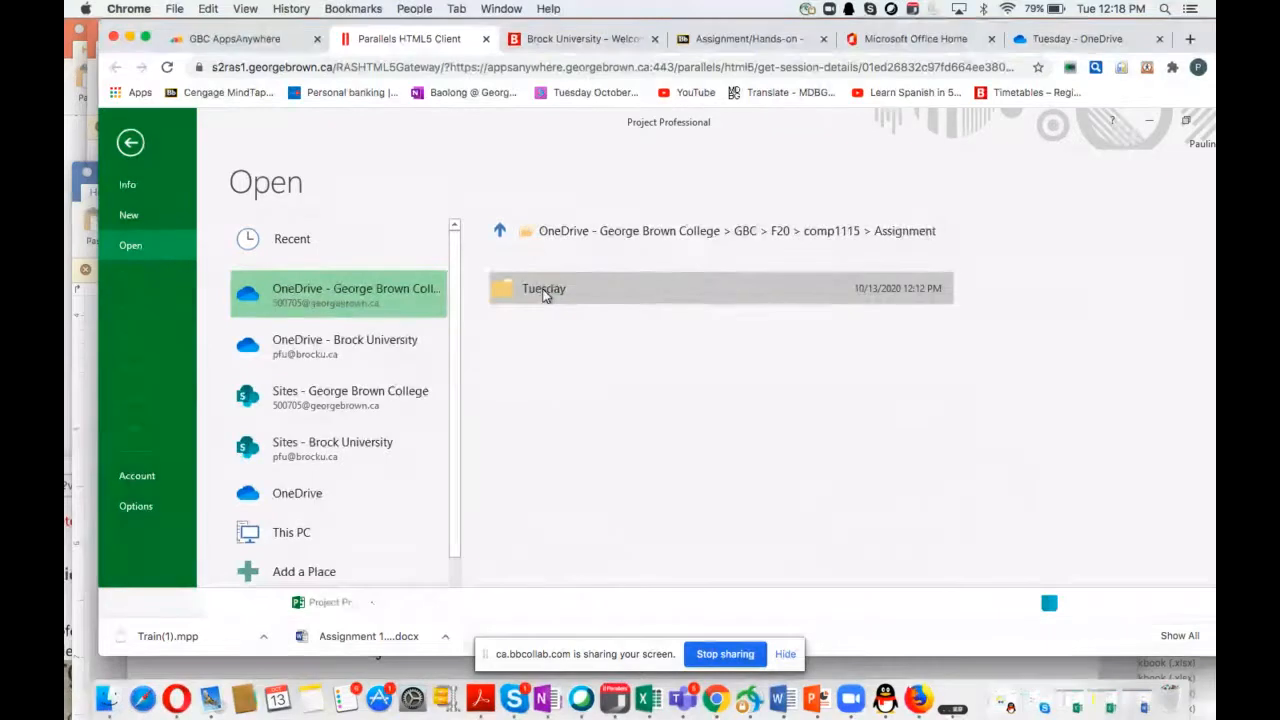
{"action": "left_click", "coordinate": [536, 298]}
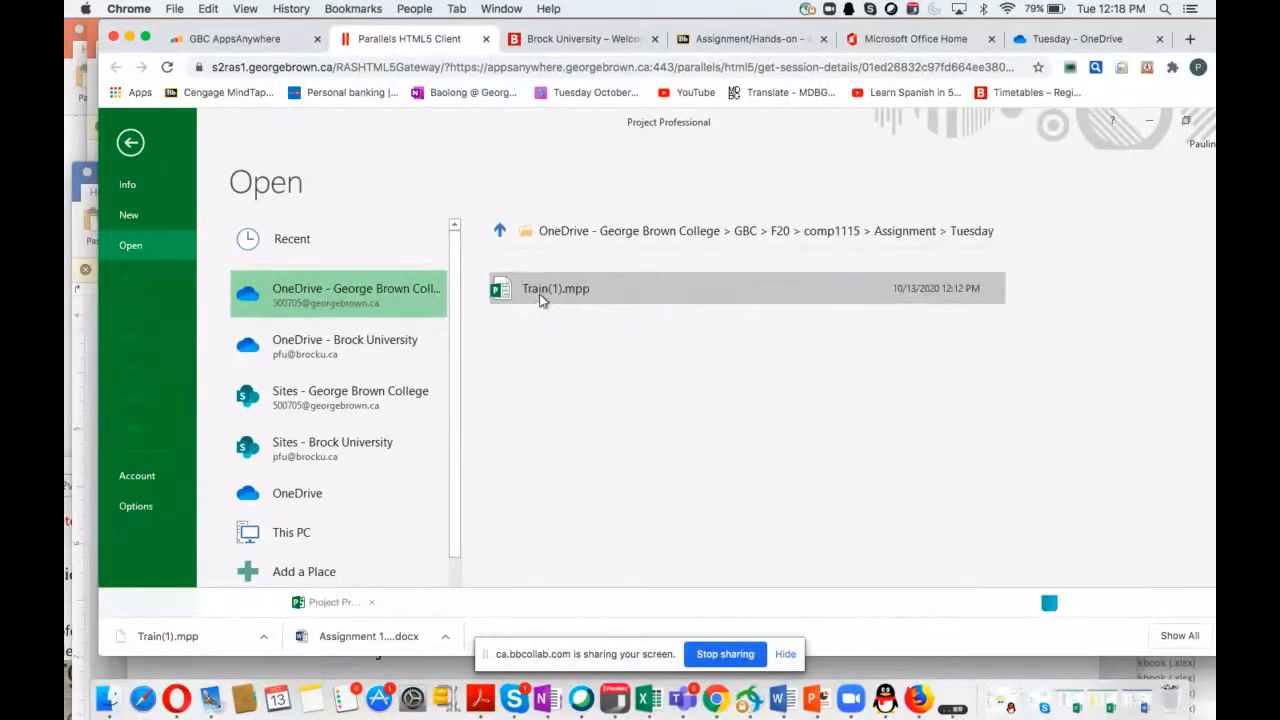
{"action": "left_click", "coordinate": [512, 290]}
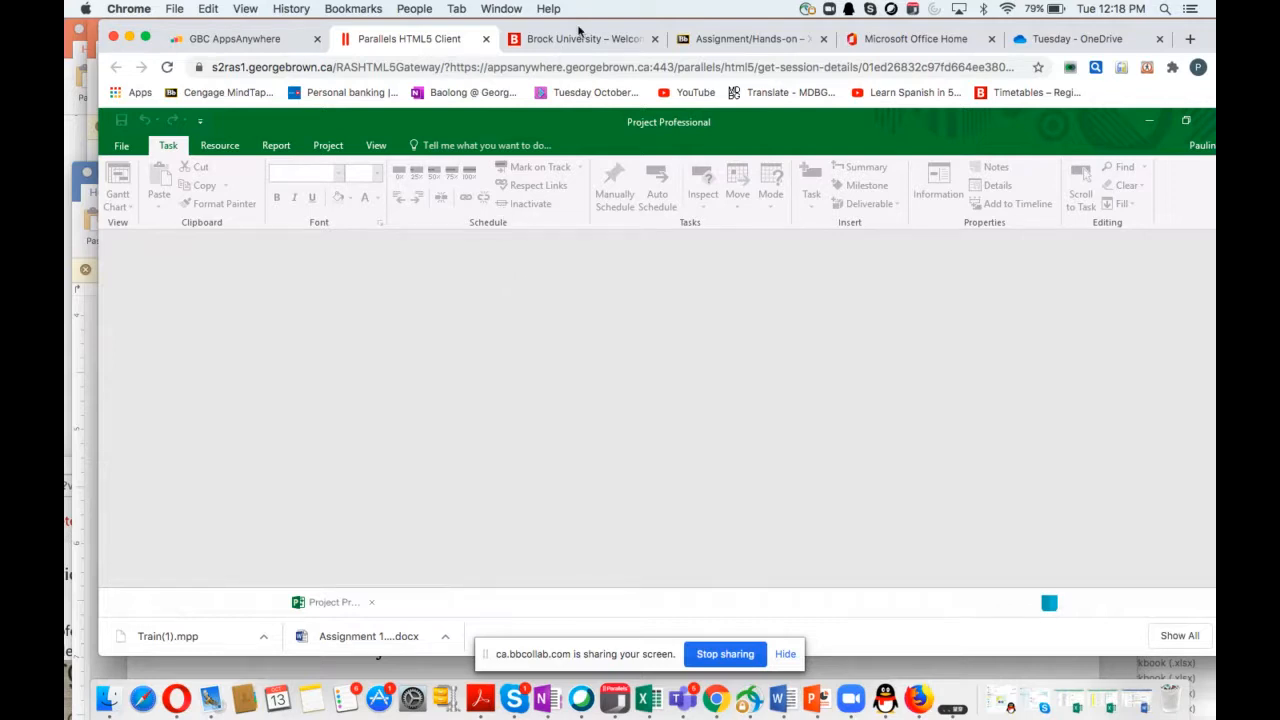
{"action": "mouse_move", "coordinate": [578, 31]}
{"action": "left_mouse_down"}
{"action": "mouse_move", "coordinate": [515, 30]}
{"action": "mouse_move", "coordinate": [589, 30]}
{"action": "left_mouse_up"}
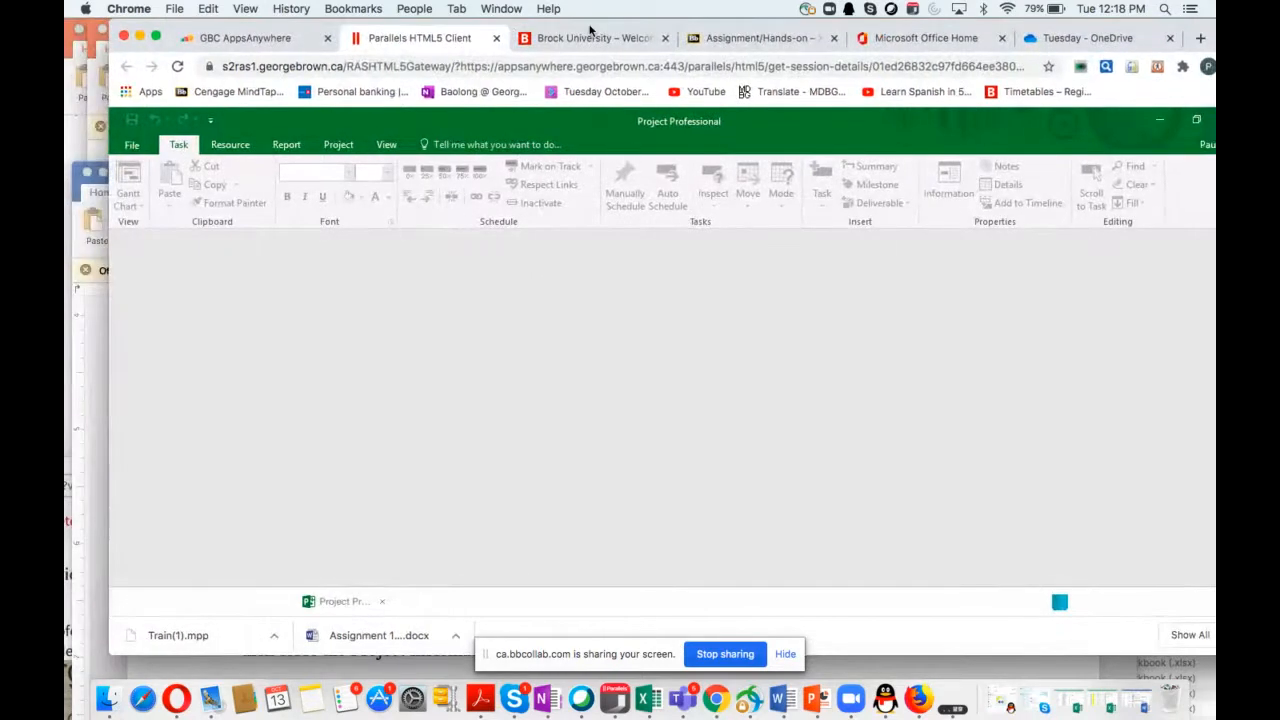
{"action": "left_click", "coordinate": [333, 604]}
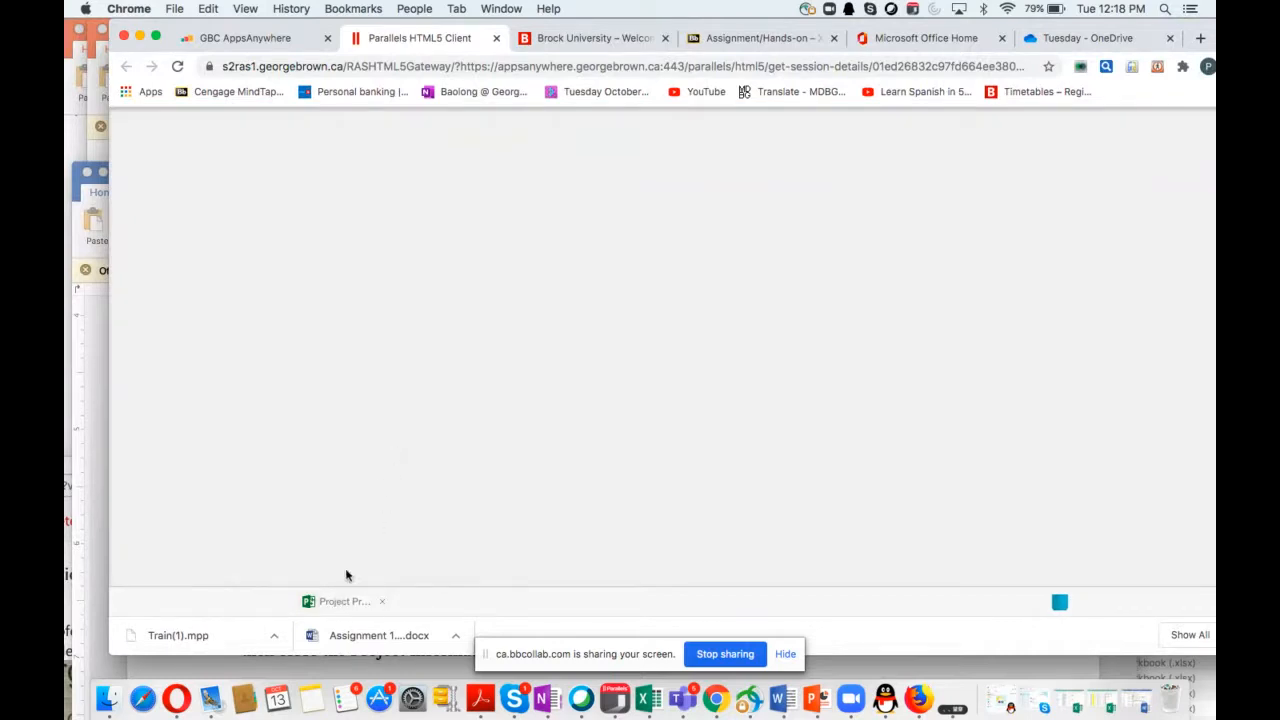
{"action": "left_click", "coordinate": [333, 603]}
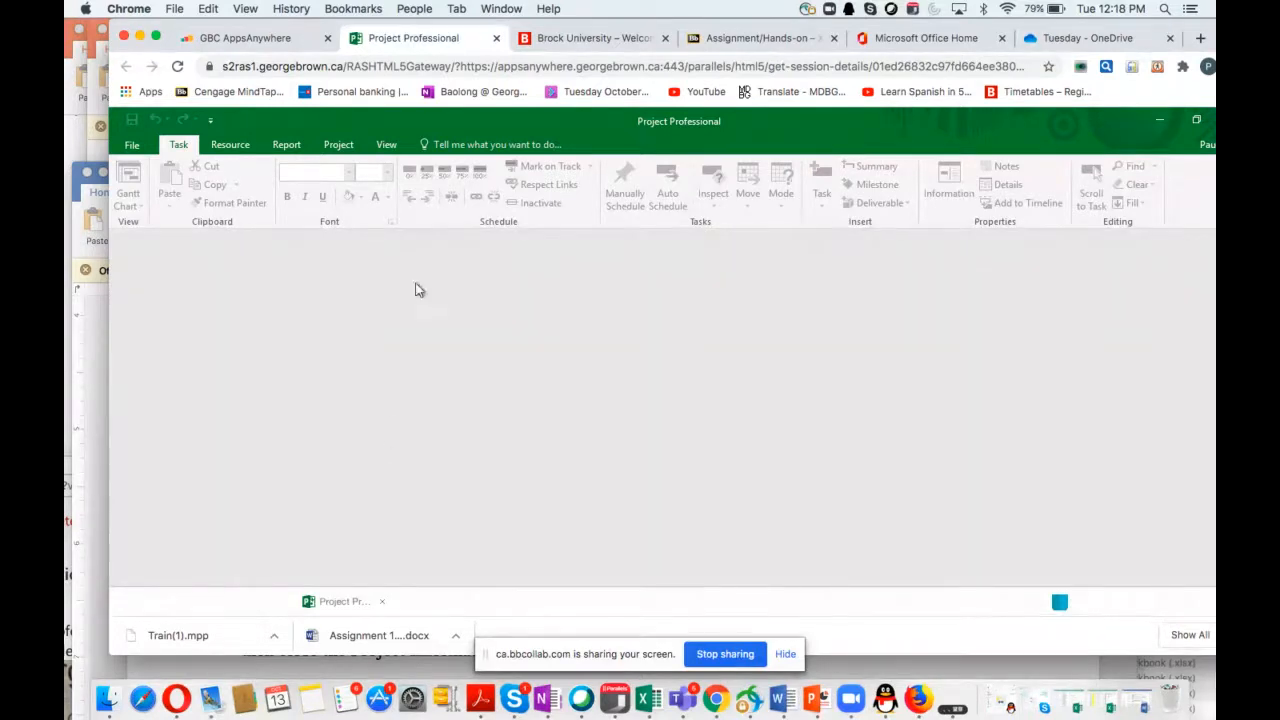
{"action": "mouse_move", "coordinate": [336, 28]}
{"action": "left_mouse_down"}
{"action": "mouse_move", "coordinate": [241, 36]}
{"action": "mouse_move", "coordinate": [321, 34]}
{"action": "left_mouse_up"}
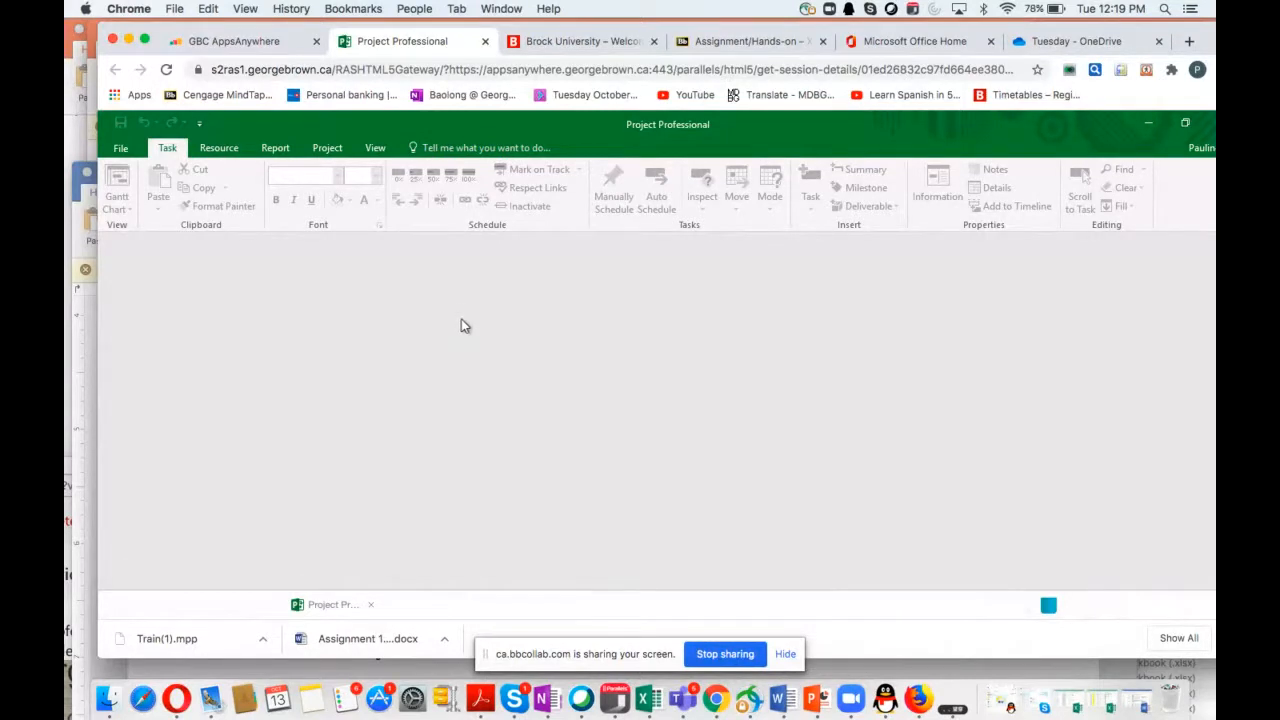
{"action": "left_click", "coordinate": [376, 148]}
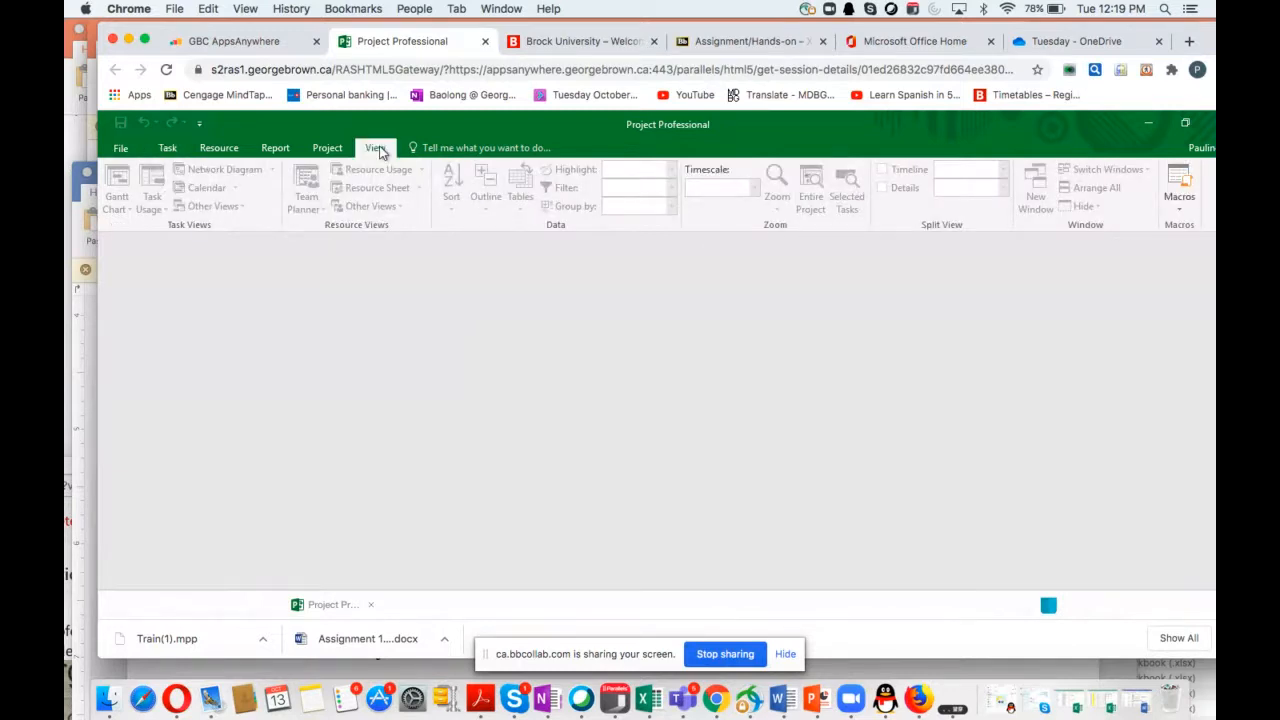
{"action": "left_click", "coordinate": [327, 148]}
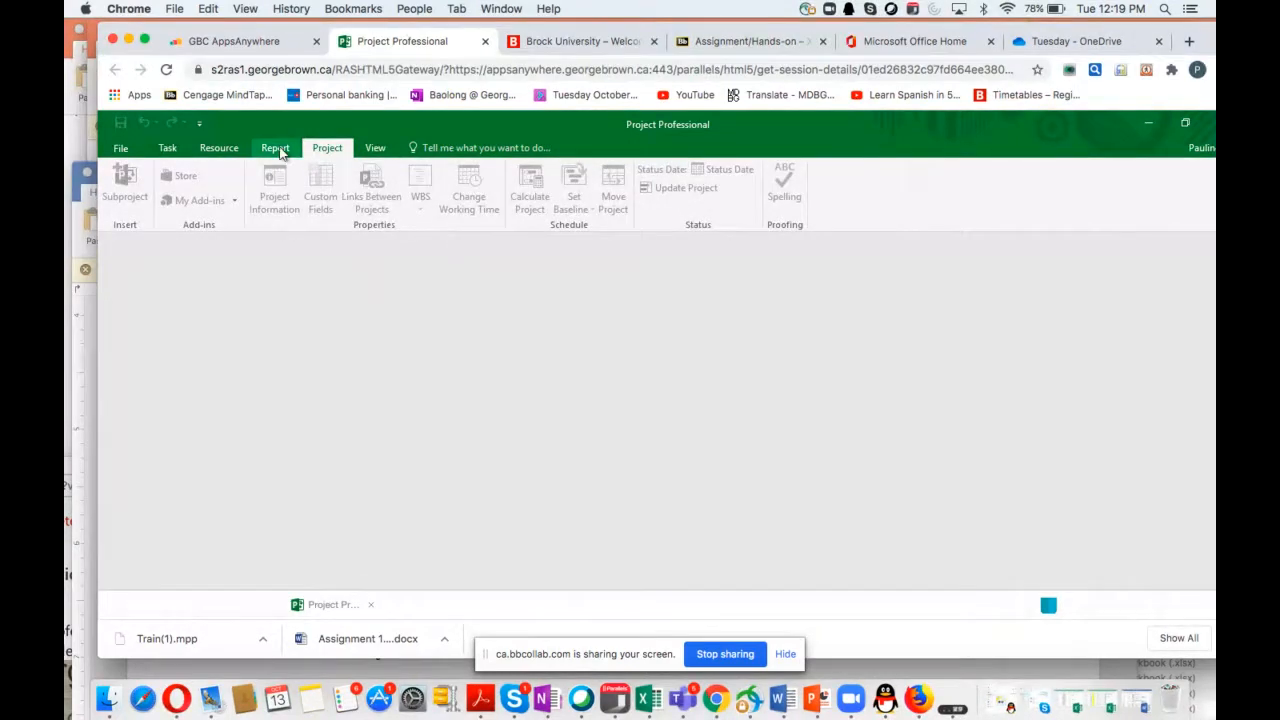
{"action": "left_click", "coordinate": [375, 148]}
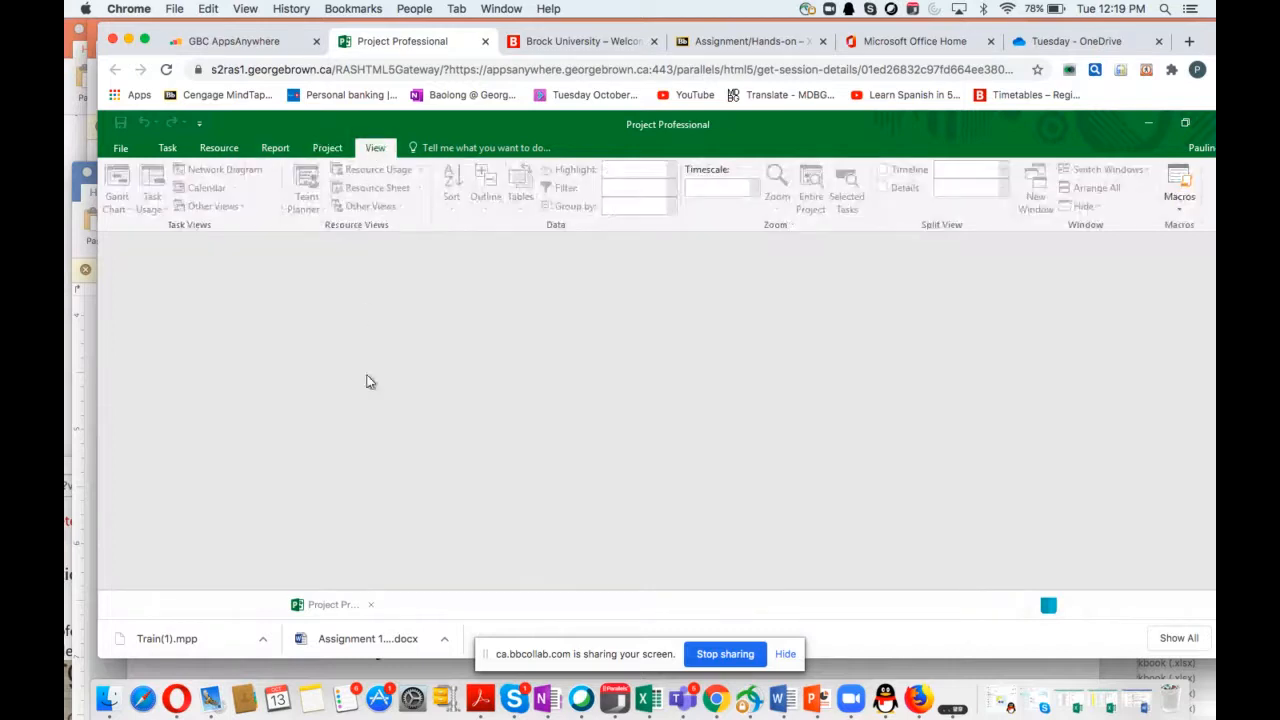
Close the Project session along with its browser tab, and relaunch Microsoft Project from AppsAnywhere
{"action": "left_click", "coordinate": [372, 609]}
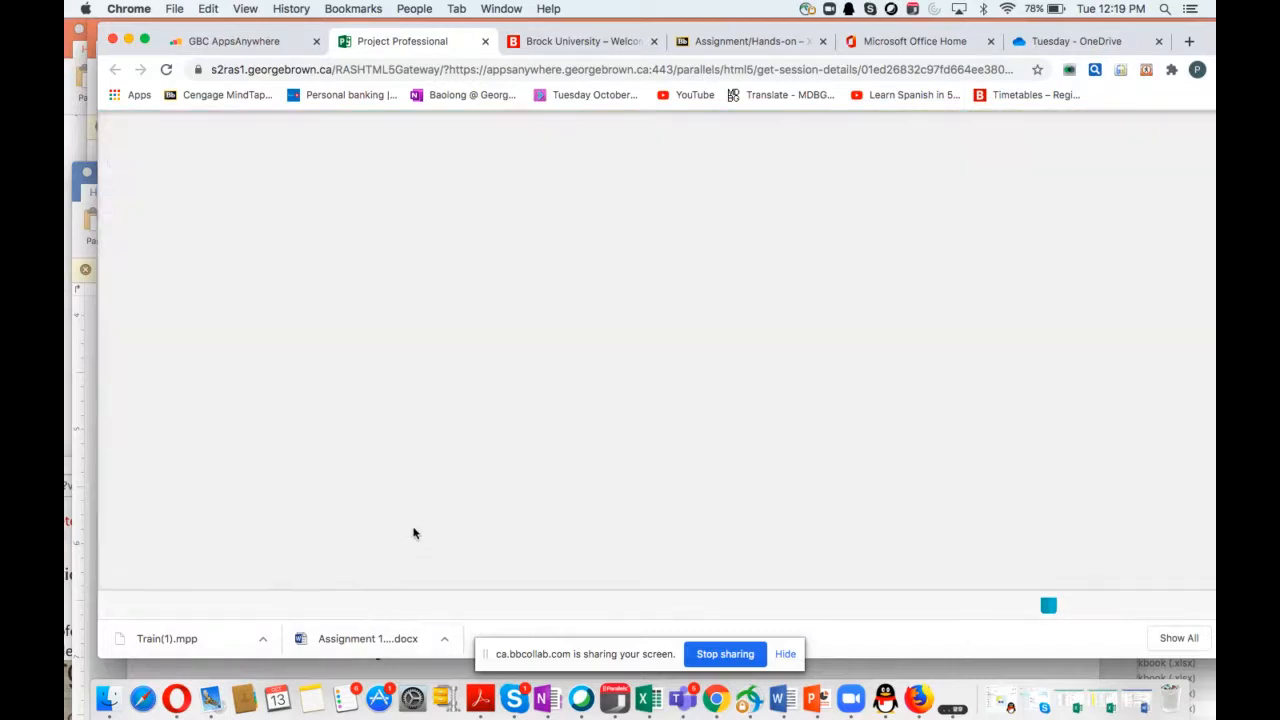
{"action": "left_click", "coordinate": [485, 41]}
{"action": "left_click", "coordinate": [765, 251]}
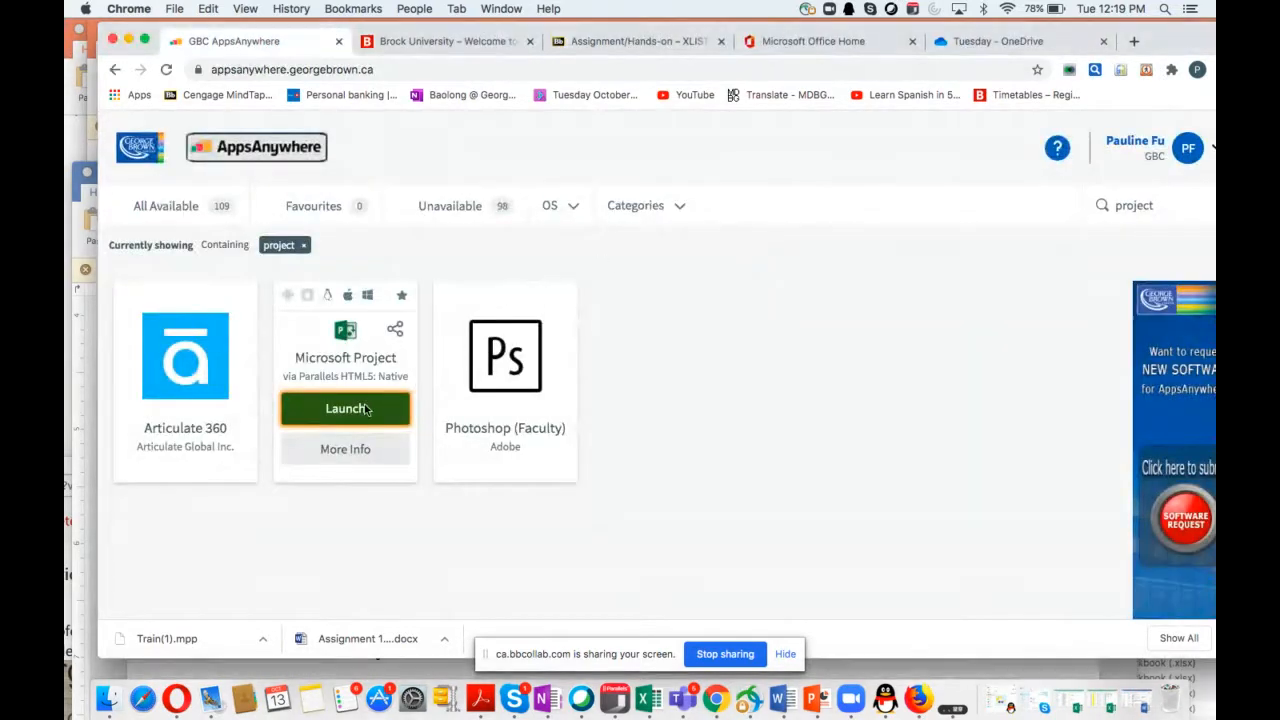
{"action": "left_click", "coordinate": [364, 410]}
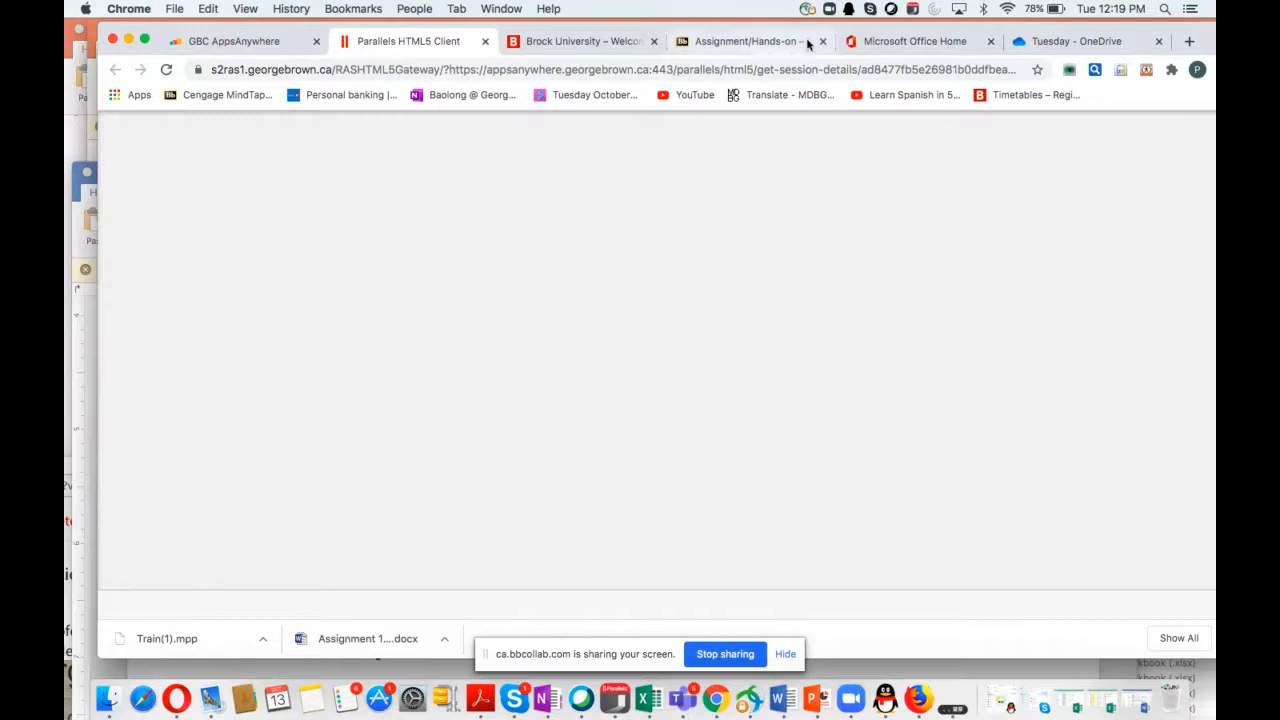
Reposition the browser window and open Train(1).mpp from the recent projects
{"action": "mouse_move", "coordinate": [835, 27]}
{"action": "left_mouse_down"}
{"action": "mouse_move", "coordinate": [770, 26]}
{"action": "mouse_move", "coordinate": [829, 22]}
{"action": "mouse_move", "coordinate": [811, 26]}
{"action": "left_mouse_up"}
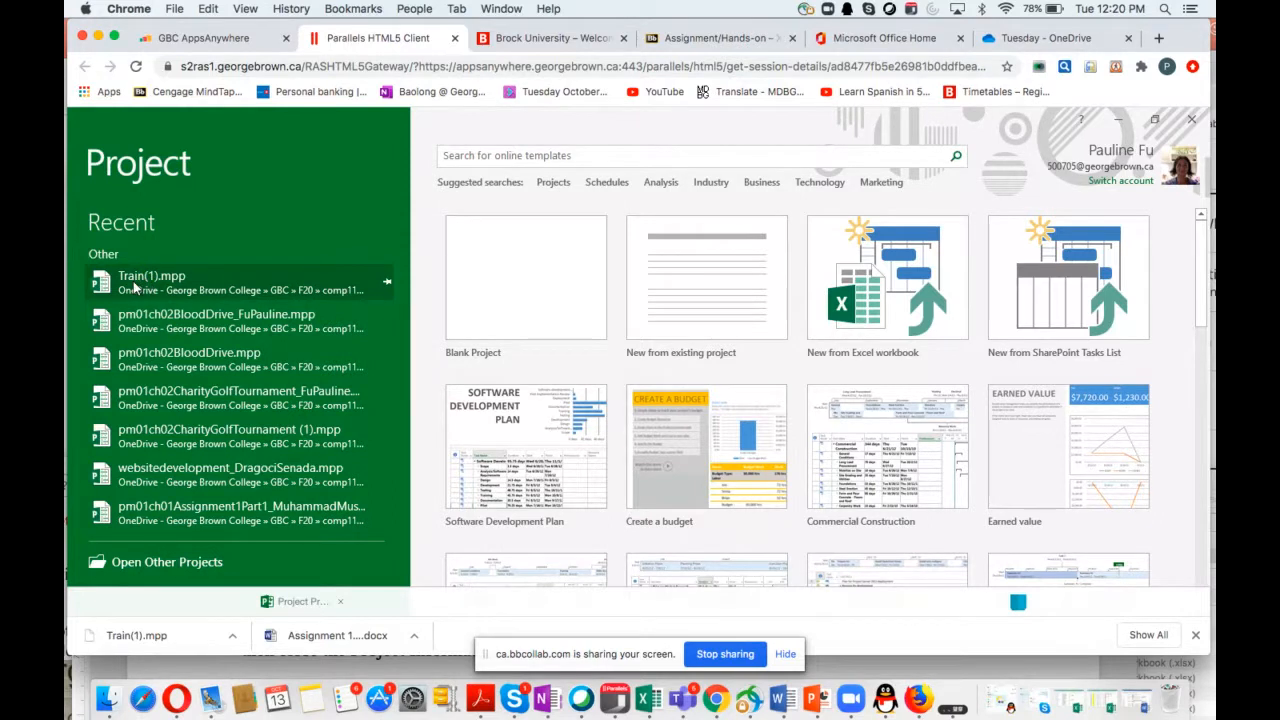
{"action": "left_click_drag", "start_coordinate": [757, 36], "coordinate": [672, 33]}
{"action": "scroll", "coordinate": [880, 478], "scroll_direction": "down", "scroll_amount": 5}
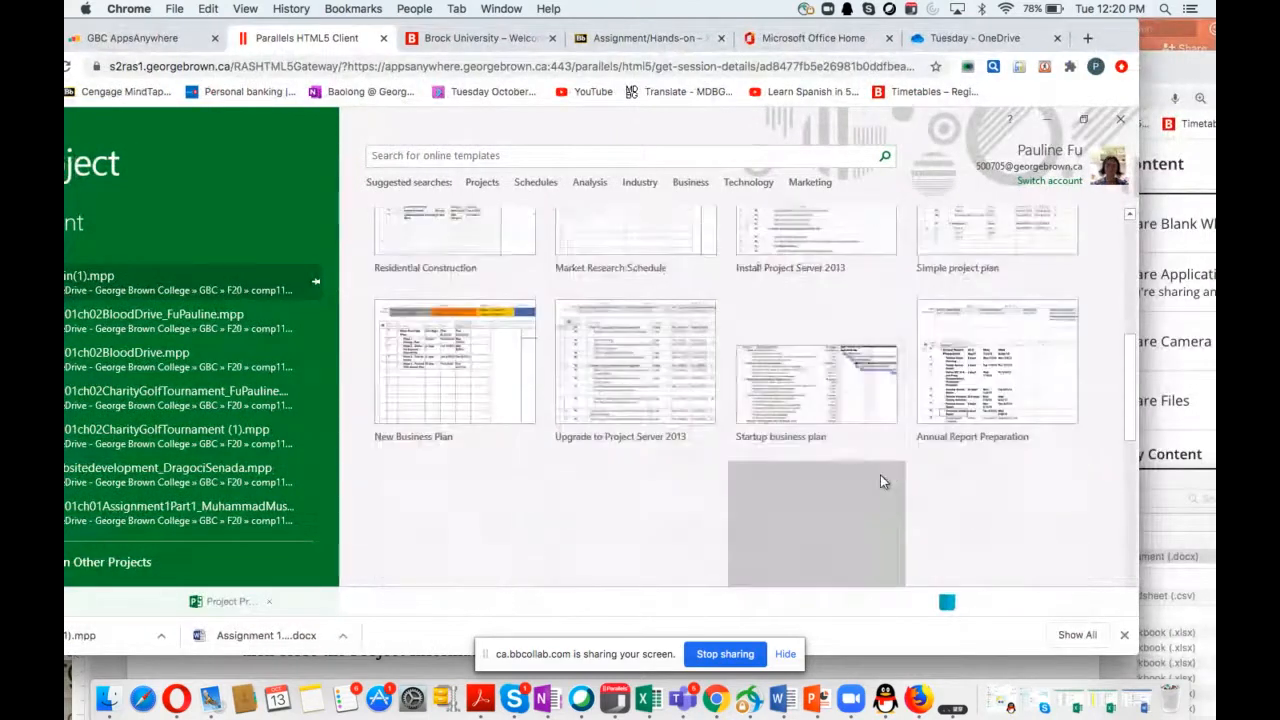
{"action": "scroll", "coordinate": [900, 475], "scroll_direction": "down", "scroll_amount": 3}
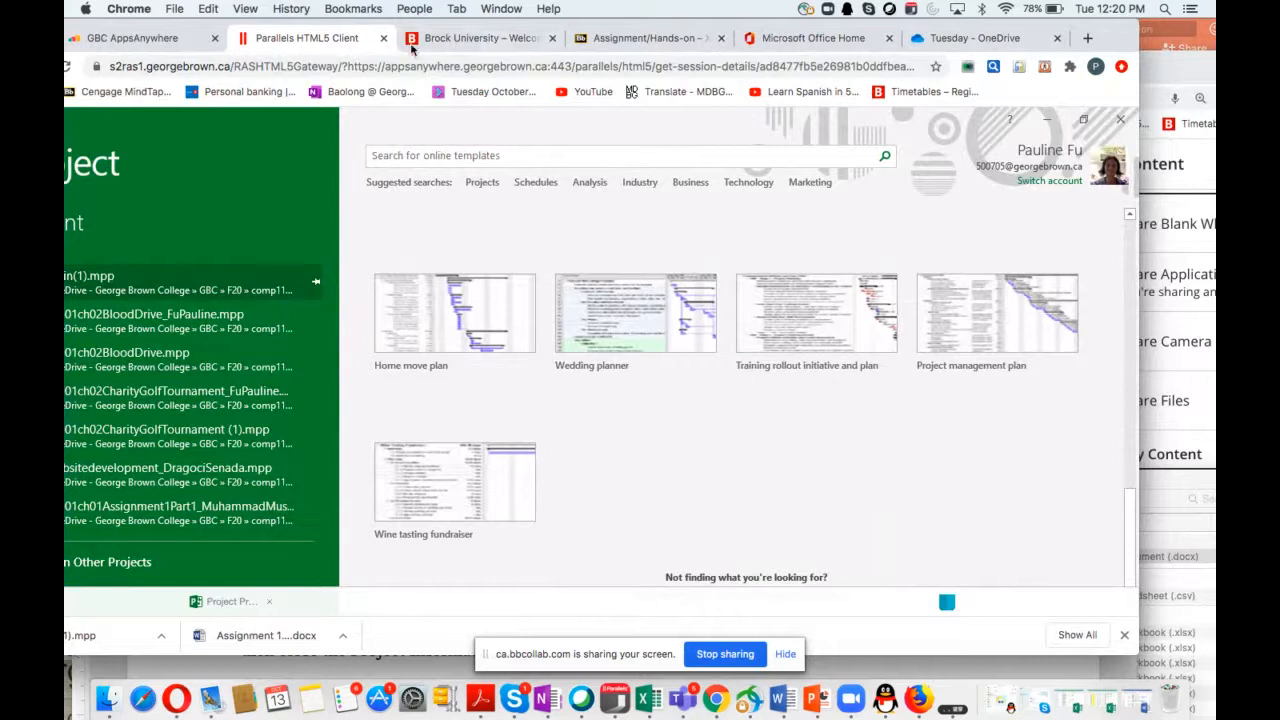
{"action": "left_click_drag", "start_coordinate": [412, 24], "coordinate": [582, 28]}
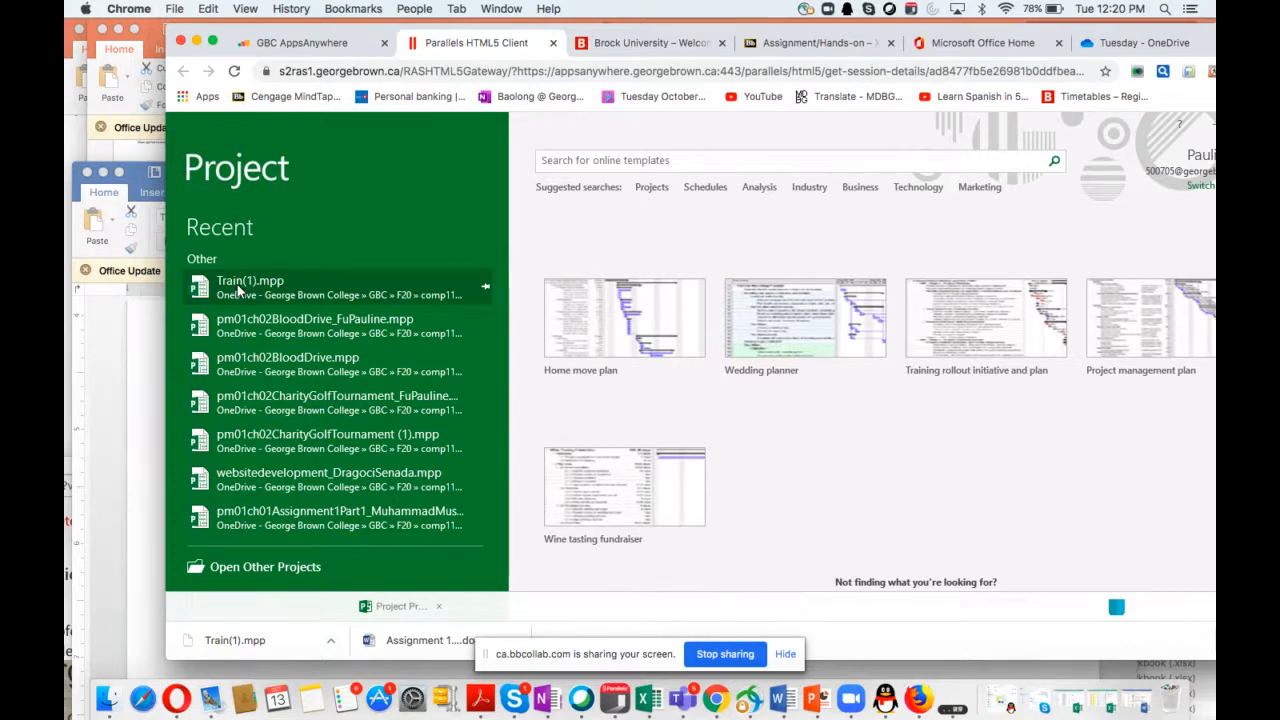
{"action": "right_click", "coordinate": [288, 287]}
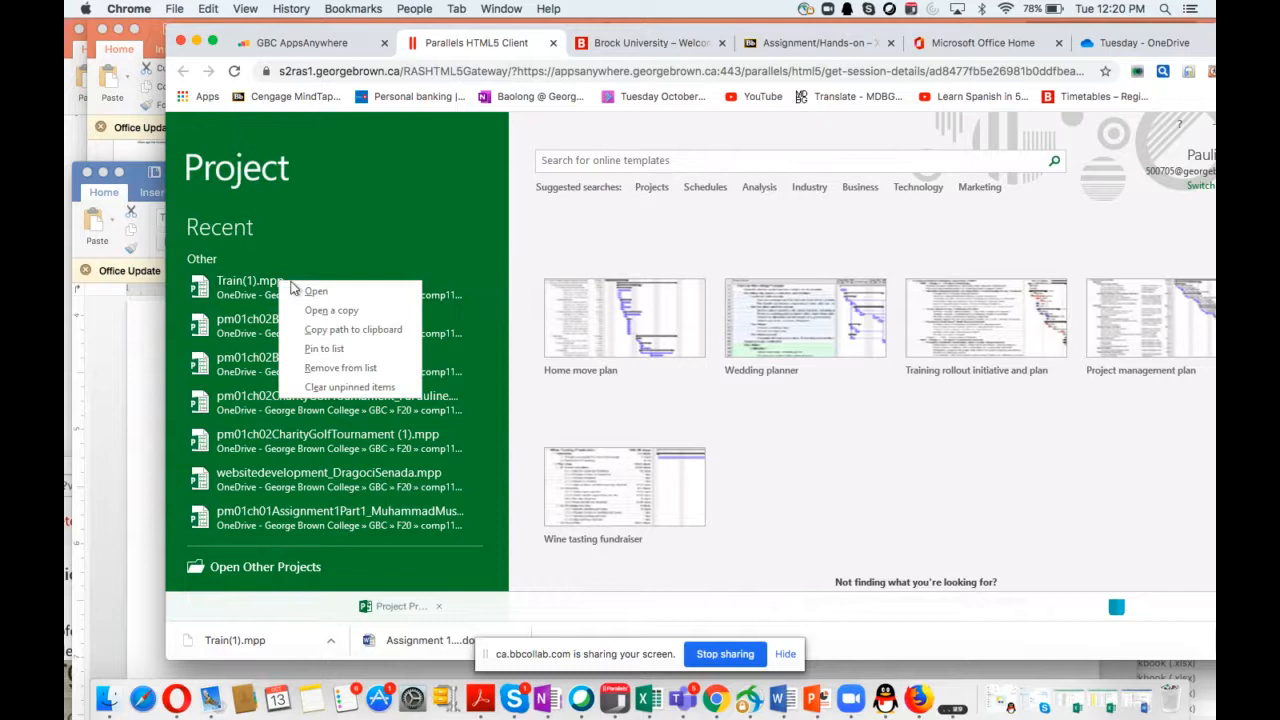
{"action": "left_click", "coordinate": [320, 291]}
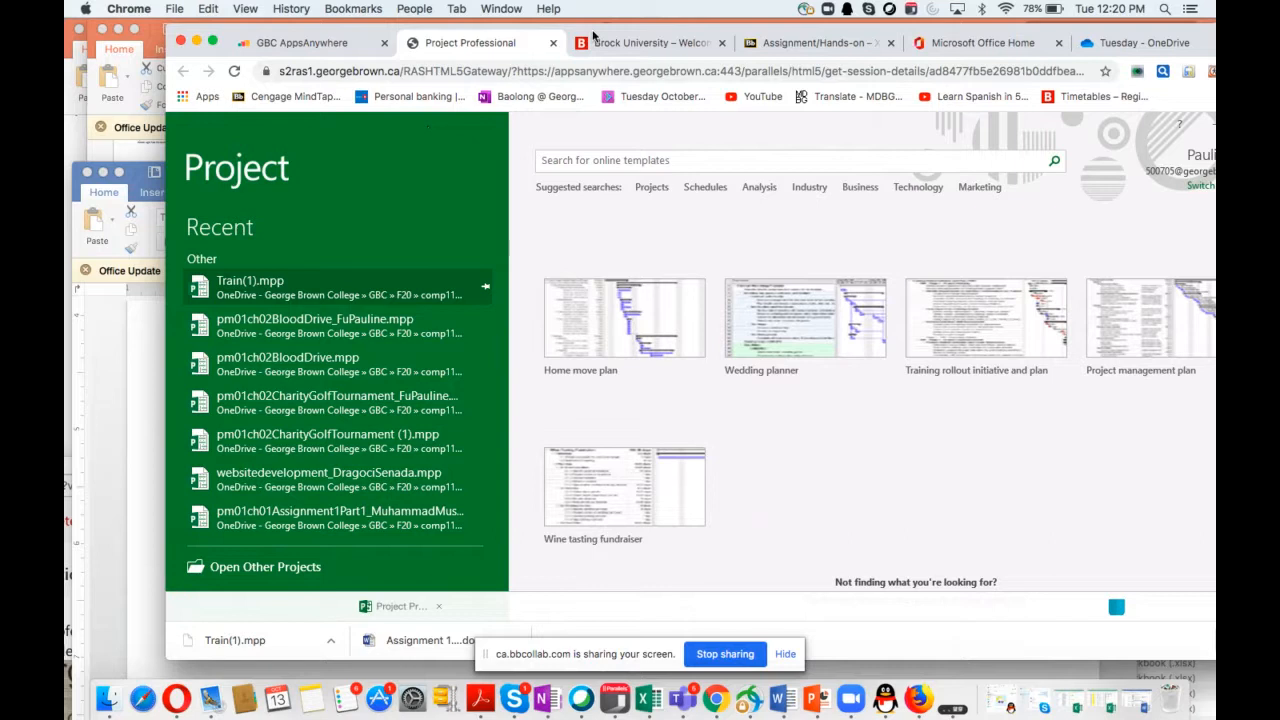
Bring the Project start screen back into full view and browse the George Brown College OneDrive for a project to open
{"action": "left_click_drag", "start_coordinate": [593, 35], "coordinate": [506, 30]}
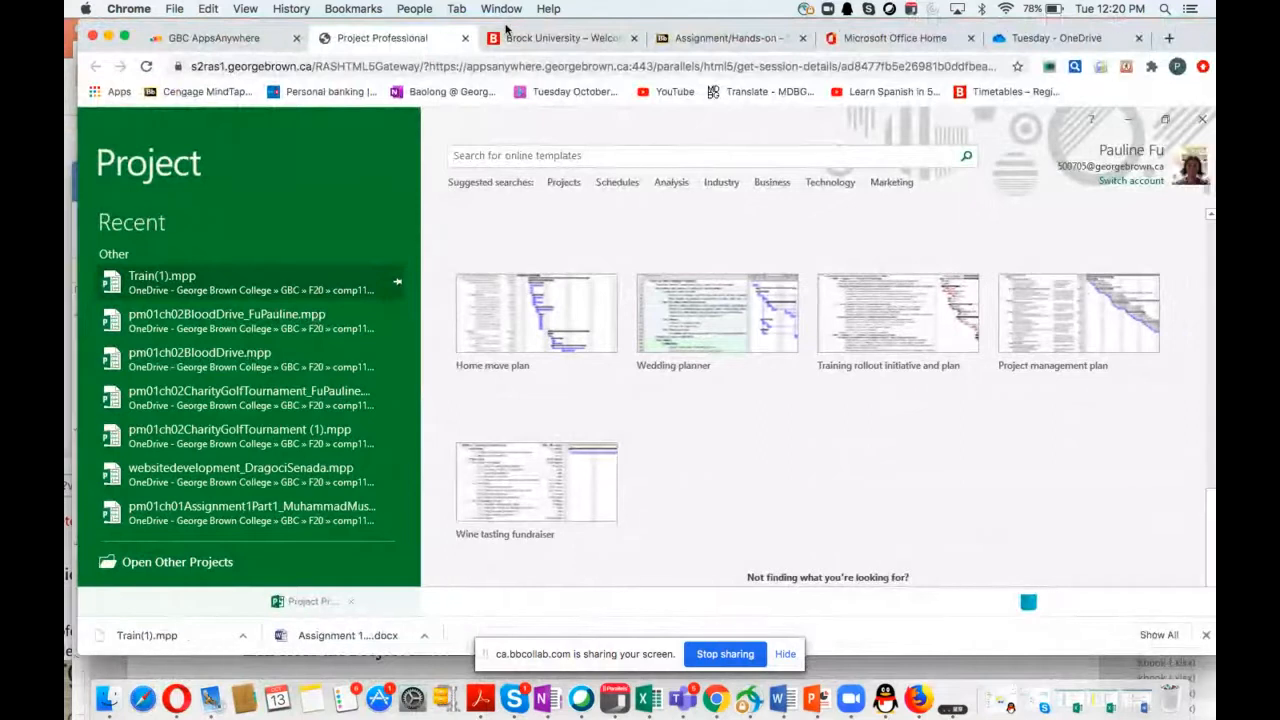
{"action": "left_click", "coordinate": [314, 604]}
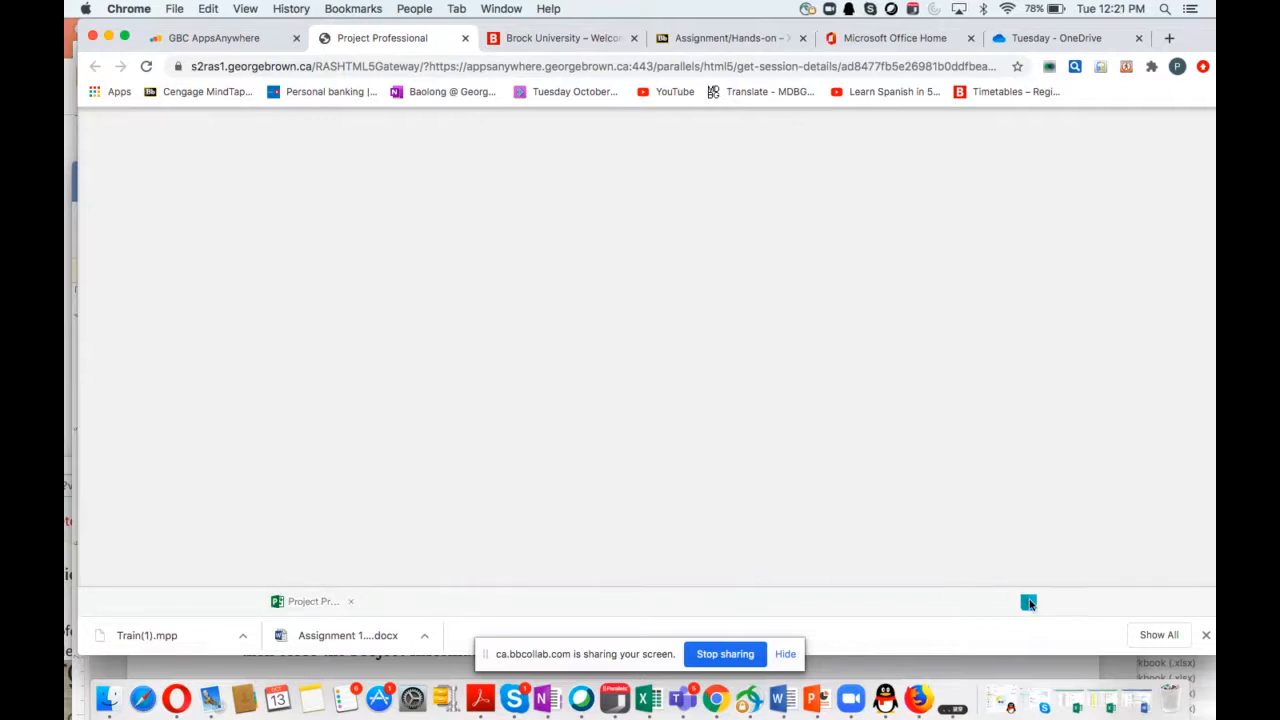
{"action": "left_click", "coordinate": [296, 603]}
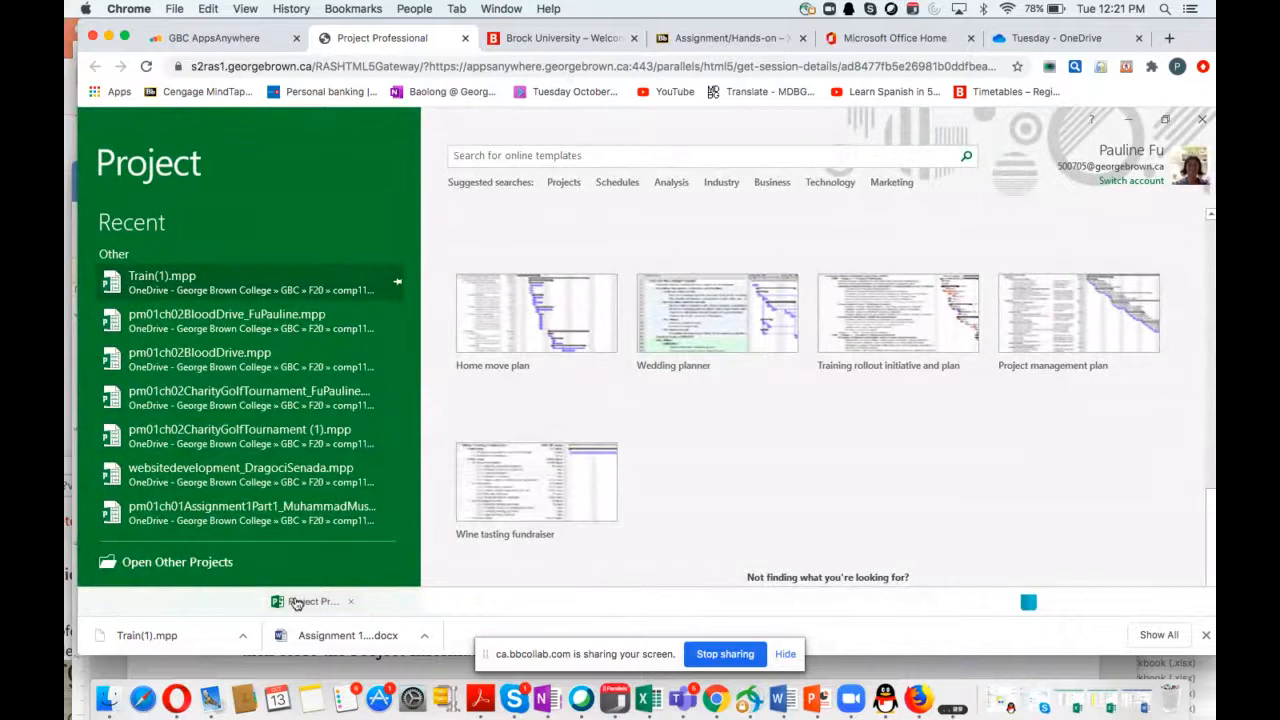
{"action": "left_click", "coordinate": [216, 565]}
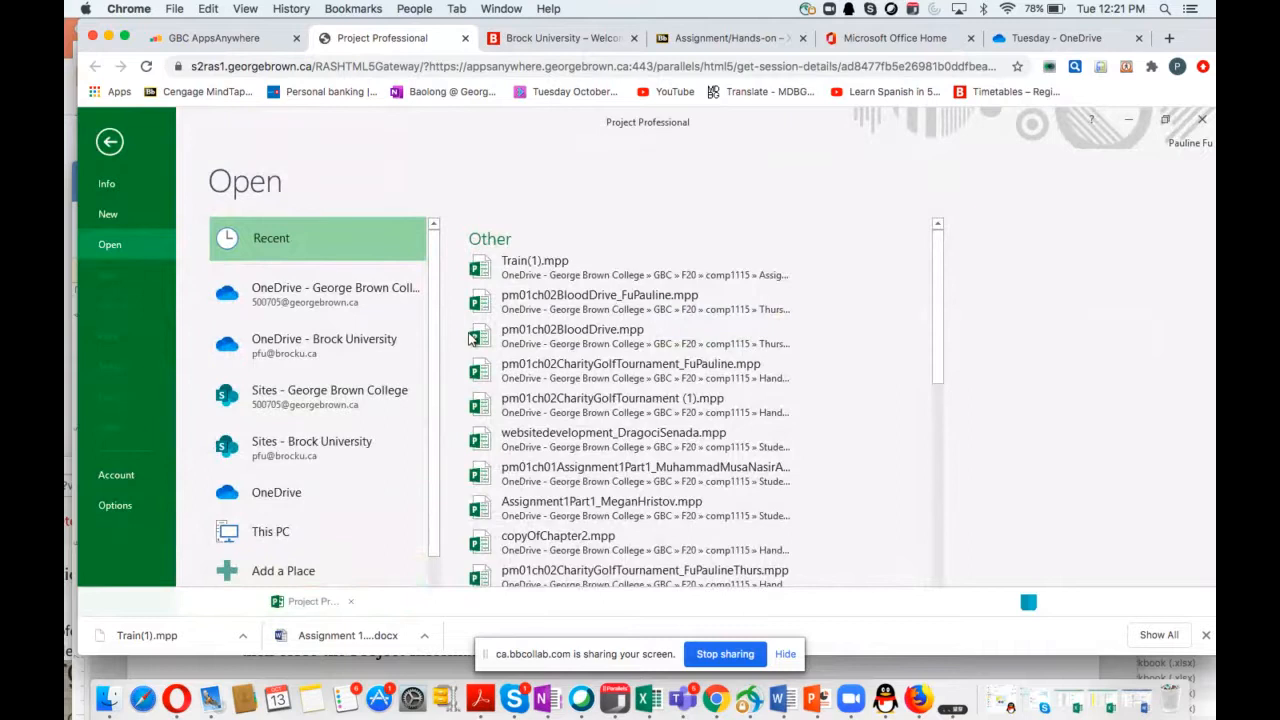
{"action": "double_click", "coordinate": [309, 291]}
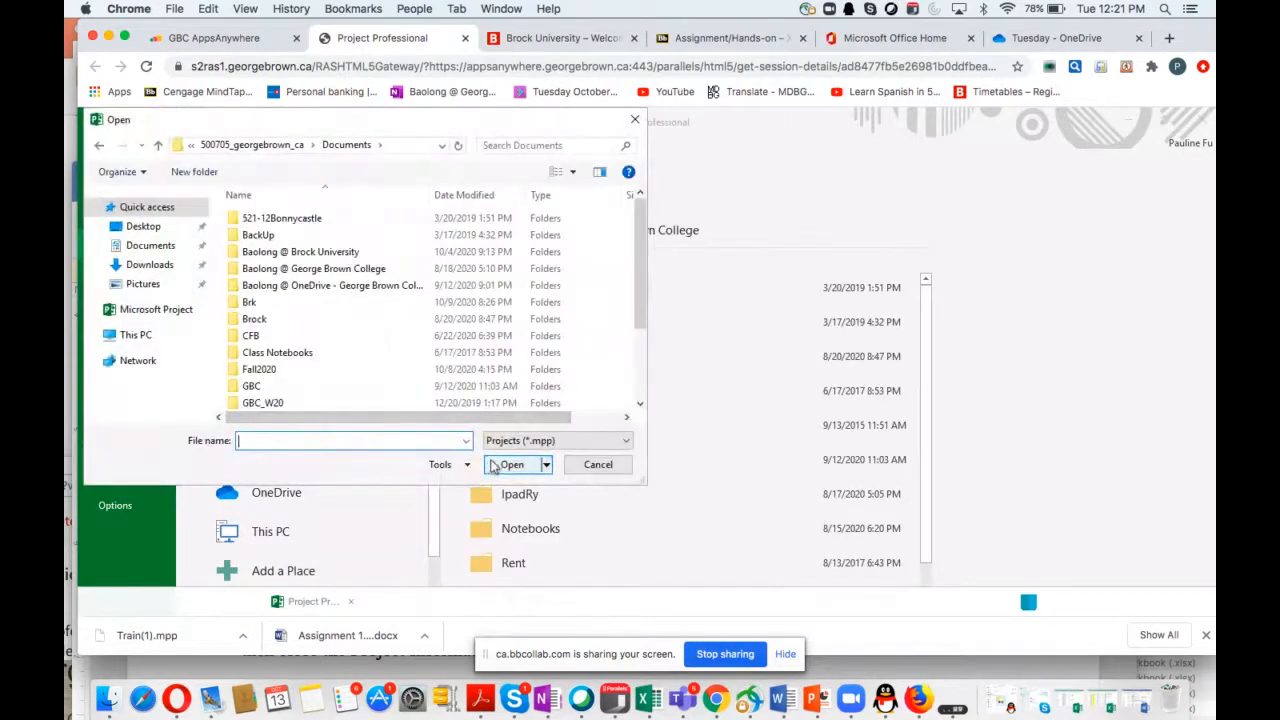
Open Train(1).mpp from the folder GBC > F20 > comp1115 > Assignment > Tuesday
{"action": "left_click", "coordinate": [253, 386]}
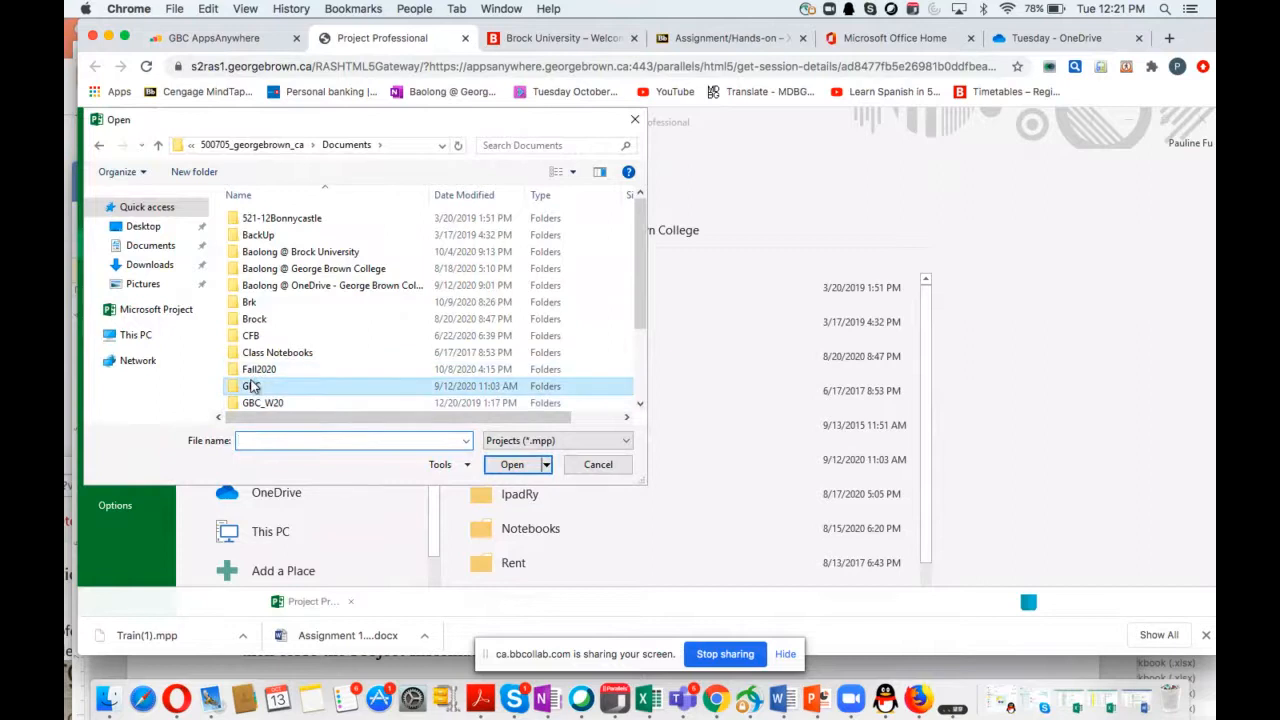
{"action": "double_click", "coordinate": [253, 386]}
{"action": "left_click", "coordinate": [241, 270]}
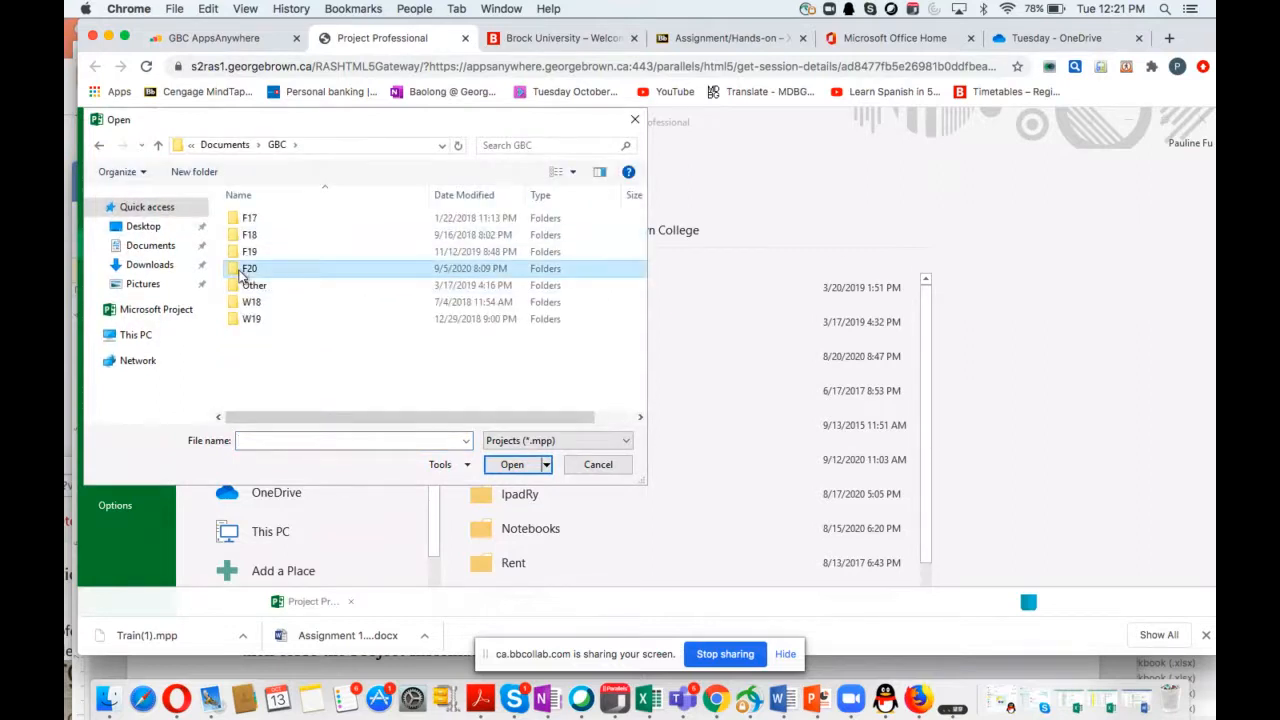
{"action": "double_click", "coordinate": [241, 270]}
{"action": "left_click", "coordinate": [251, 224]}
{"action": "double_click", "coordinate": [253, 226]}
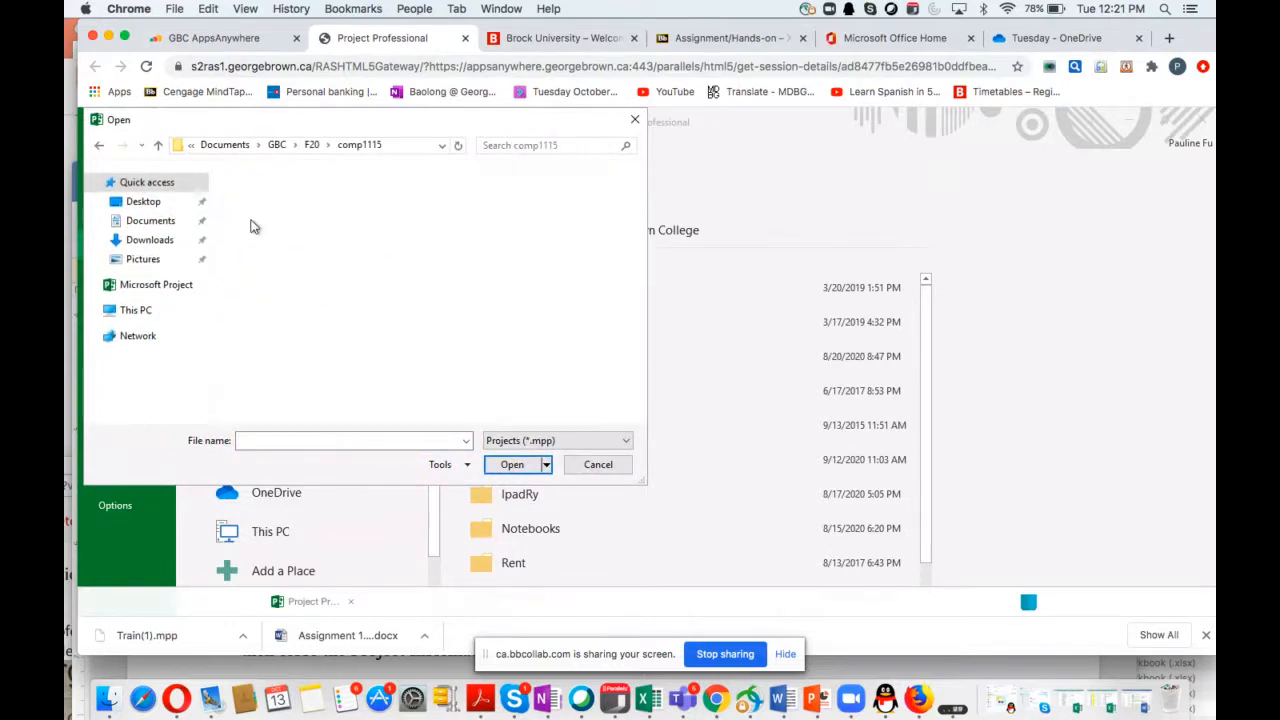
{"action": "left_click", "coordinate": [253, 225]}
{"action": "double_click", "coordinate": [253, 225]}
{"action": "left_click", "coordinate": [253, 224]}
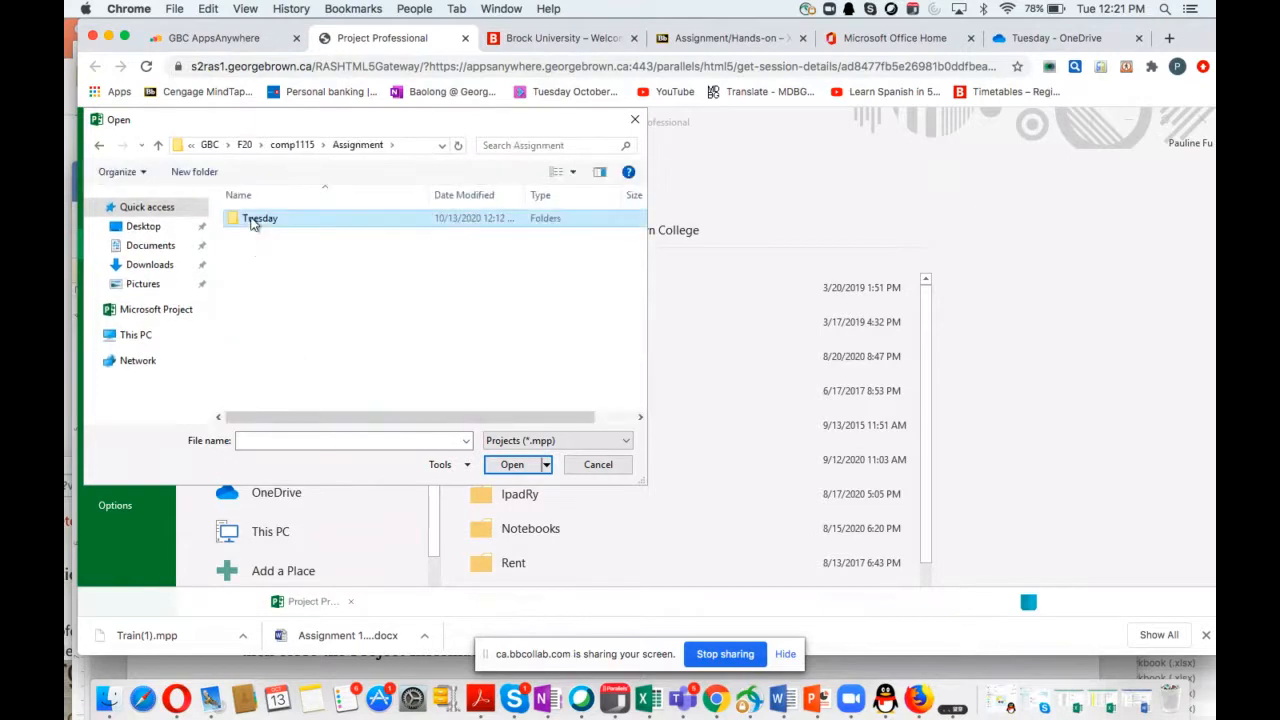
{"action": "double_click", "coordinate": [253, 224]}
{"action": "left_click", "coordinate": [252, 219]}
{"action": "double_click", "coordinate": [251, 218]}
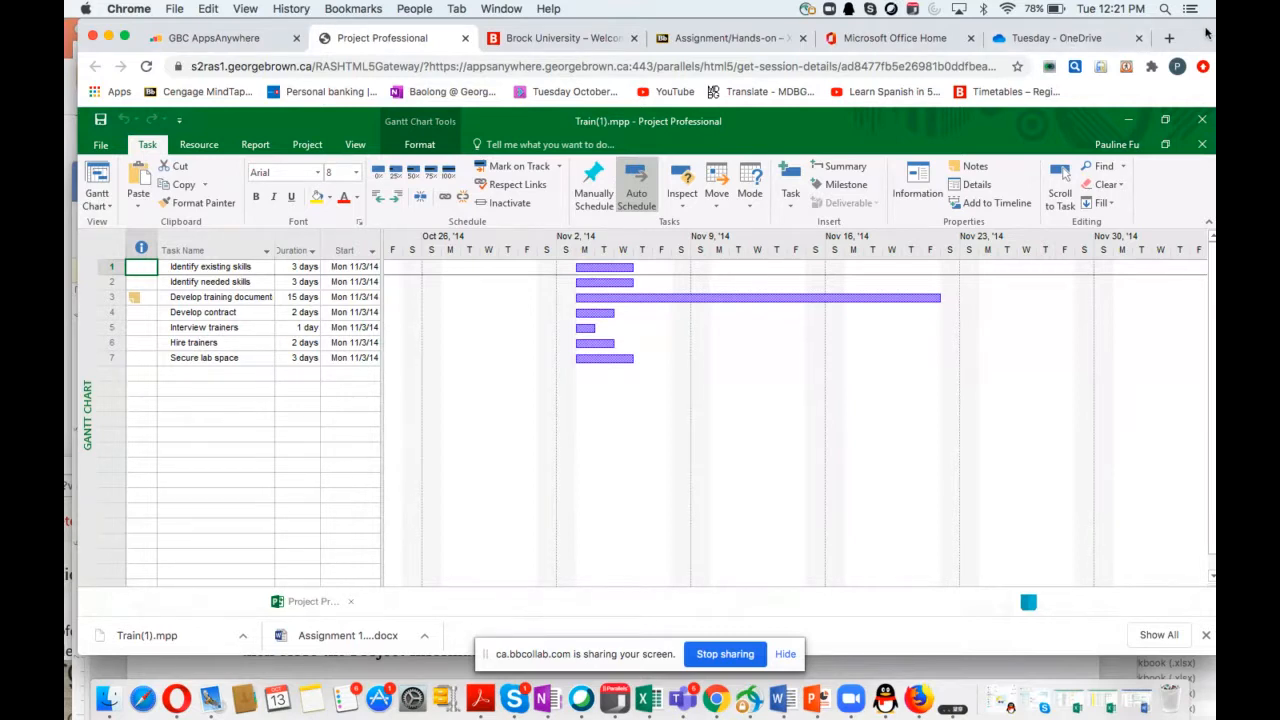
Switch to the Bb Collaborate session window and open the Everyone chat to read the class messages
{"action": "left_click_drag", "start_coordinate": [1205, 35], "coordinate": [1068, 120]}
{"action": "left_click", "coordinate": [1012, 78]}
{"action": "left_click_drag", "start_coordinate": [1012, 78], "coordinate": [943, 36]}
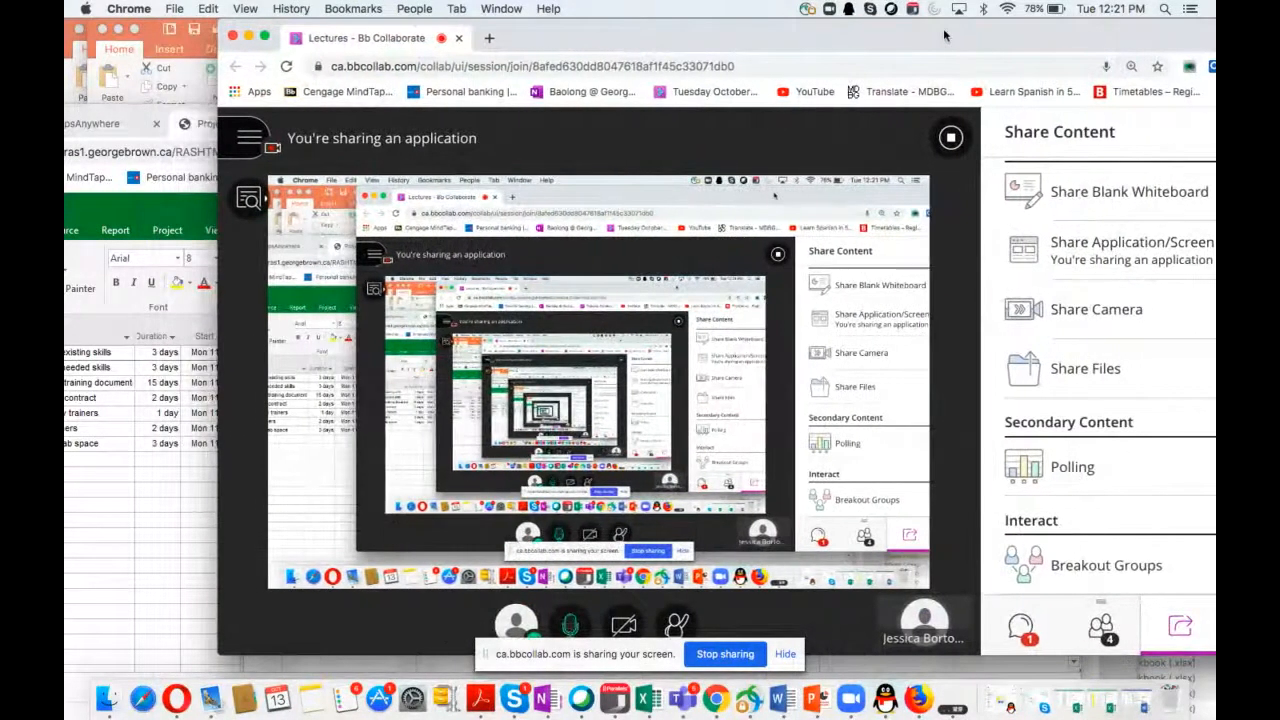
{"action": "left_click", "coordinate": [1021, 625]}
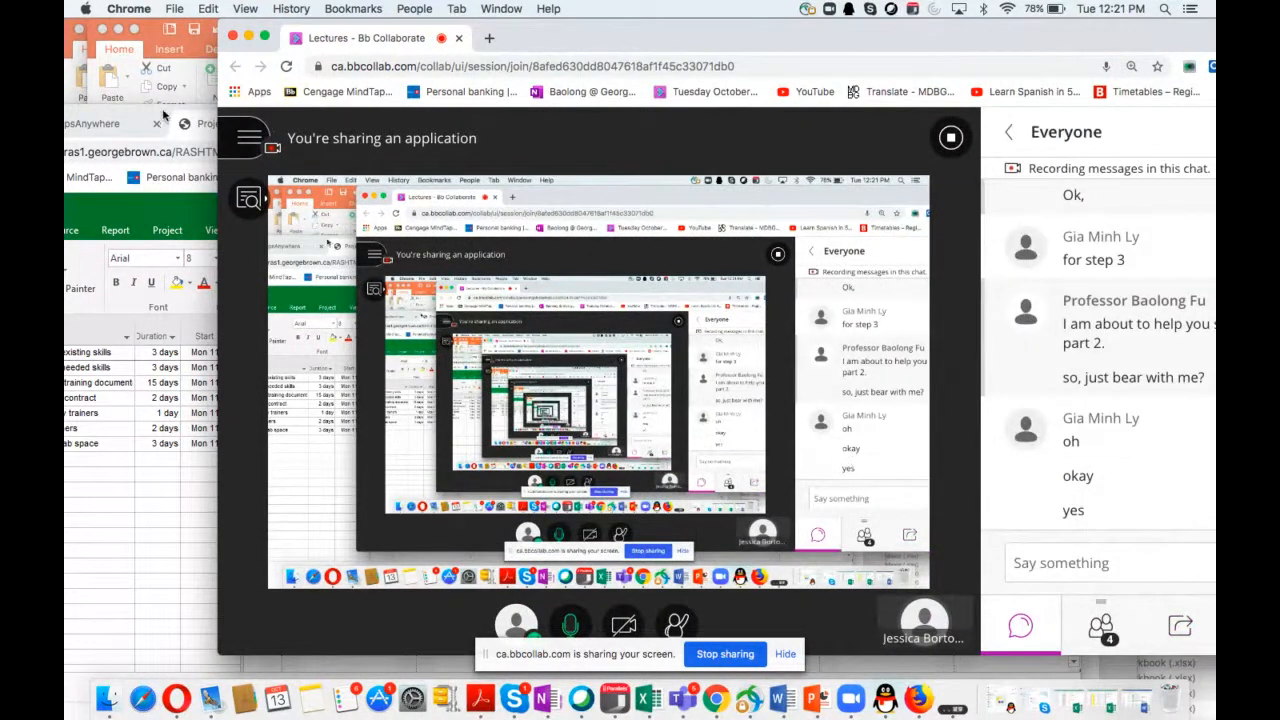
Arrange the Project browser window beside the Assignment 1 Part 2 Word document so the numbered instructions are readable
{"action": "left_click_drag", "start_coordinate": [163, 113], "coordinate": [313, 22]}
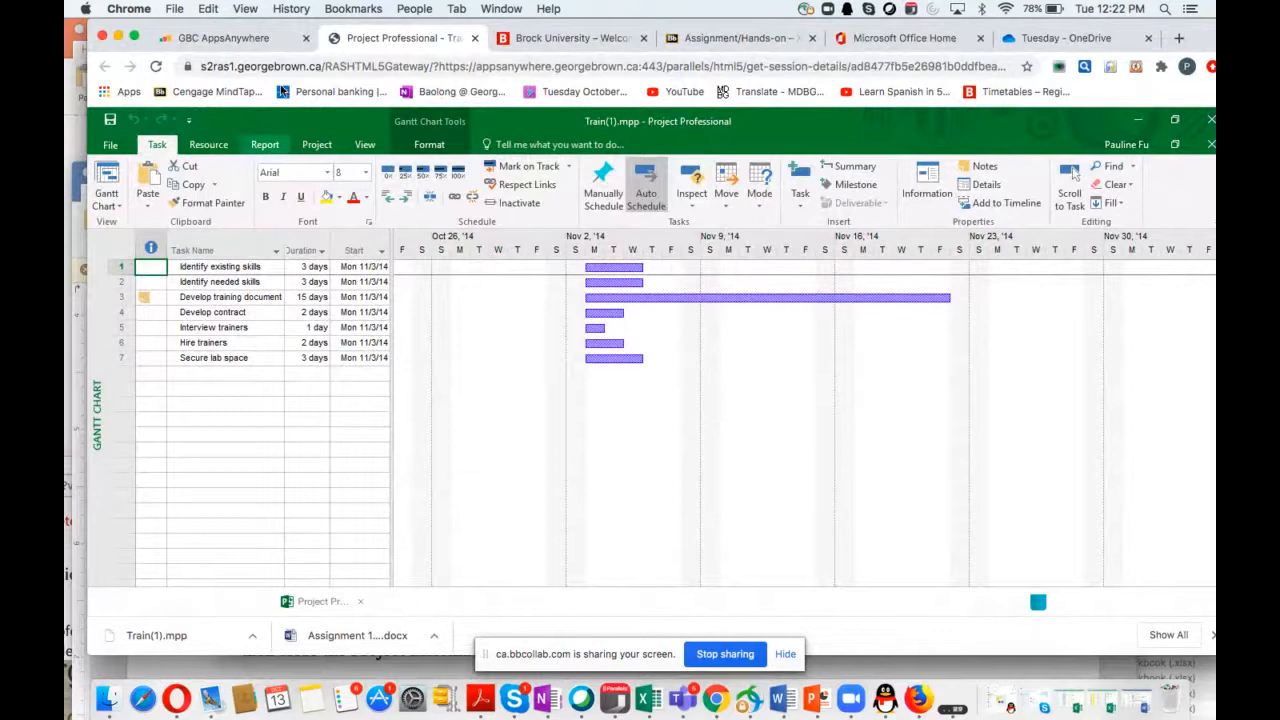
{"action": "left_click_drag", "start_coordinate": [294, 31], "coordinate": [425, 42]}
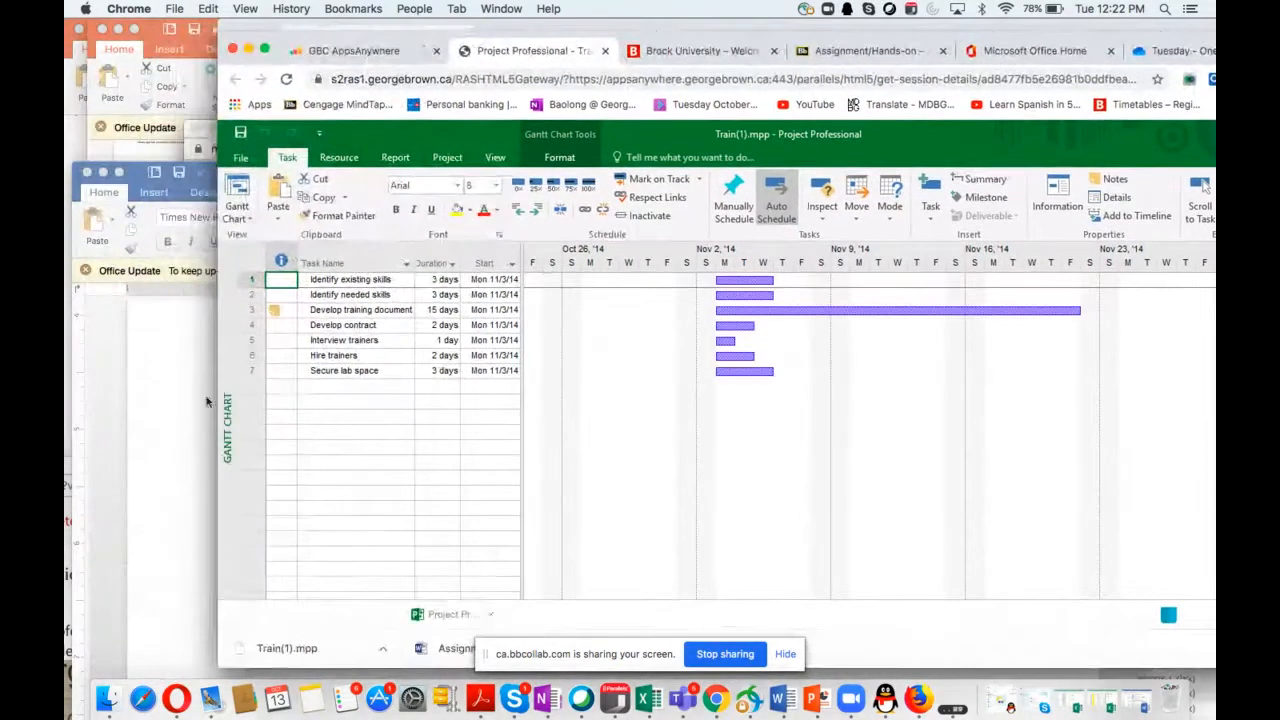
{"action": "left_click", "coordinate": [180, 429]}
{"action": "left_click_drag", "start_coordinate": [557, 181], "coordinate": [535, 79]}
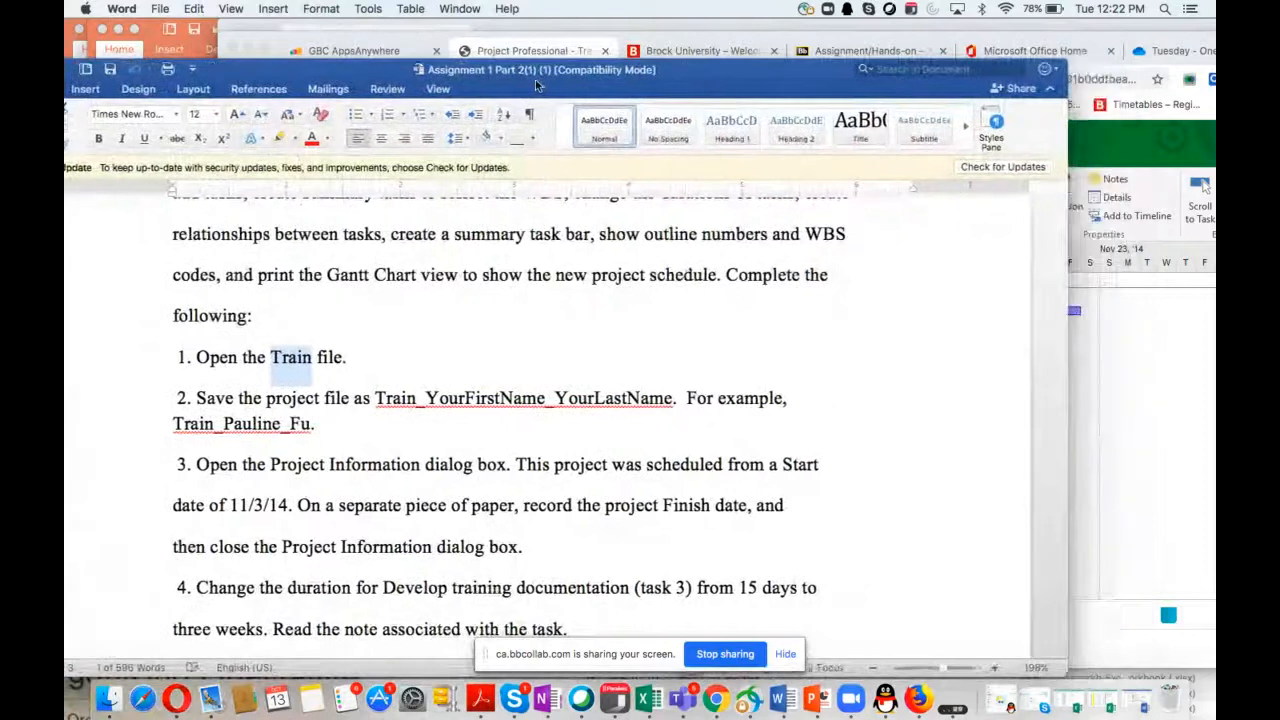
{"action": "left_click_drag", "start_coordinate": [646, 42], "coordinate": [1213, 85]}
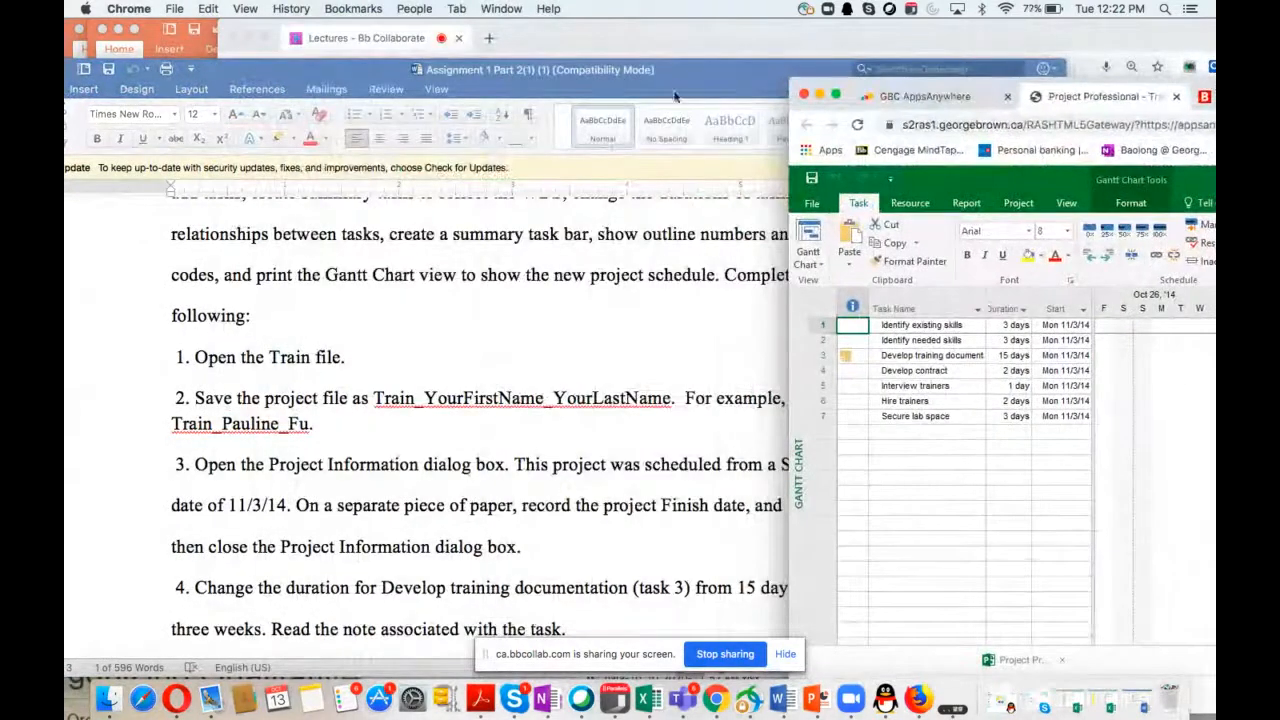
{"action": "left_click_drag", "start_coordinate": [671, 77], "coordinate": [570, 45]}
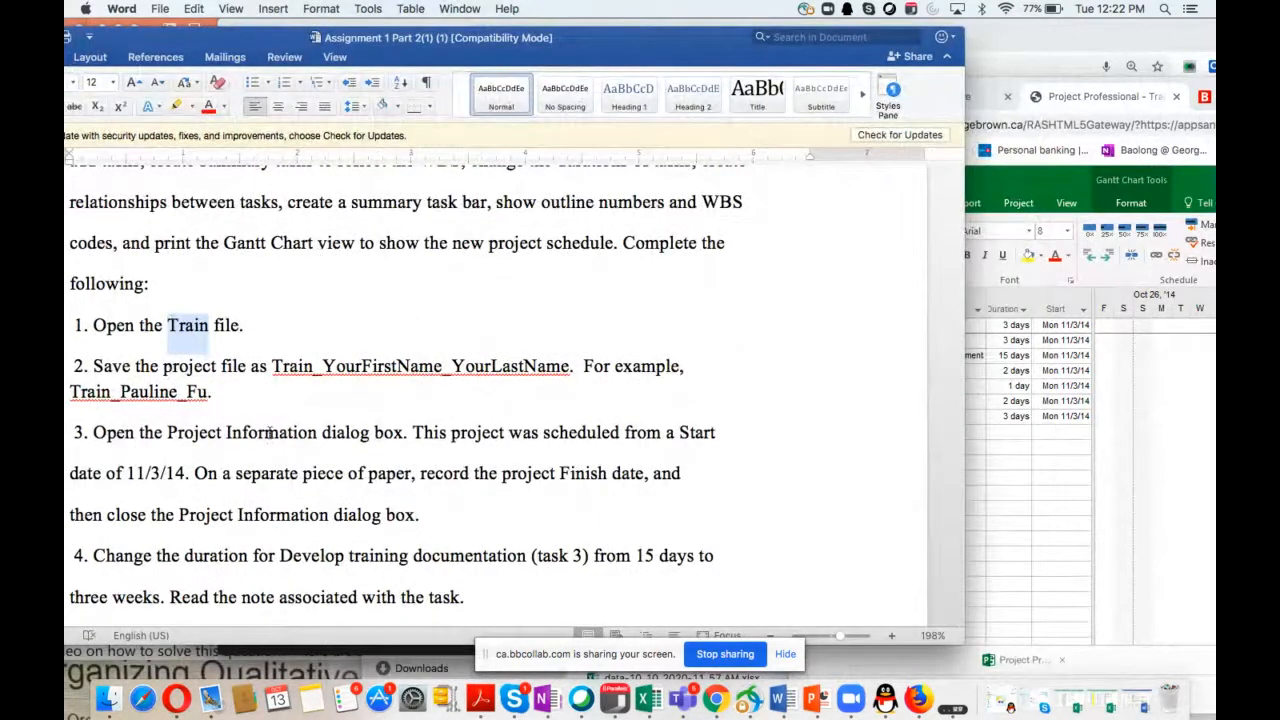
Highlight and read instruction 3 about the Project Information dialog box and the 11/3/14 start date
{"action": "left_click_drag", "start_coordinate": [269, 432], "coordinate": [378, 432]}
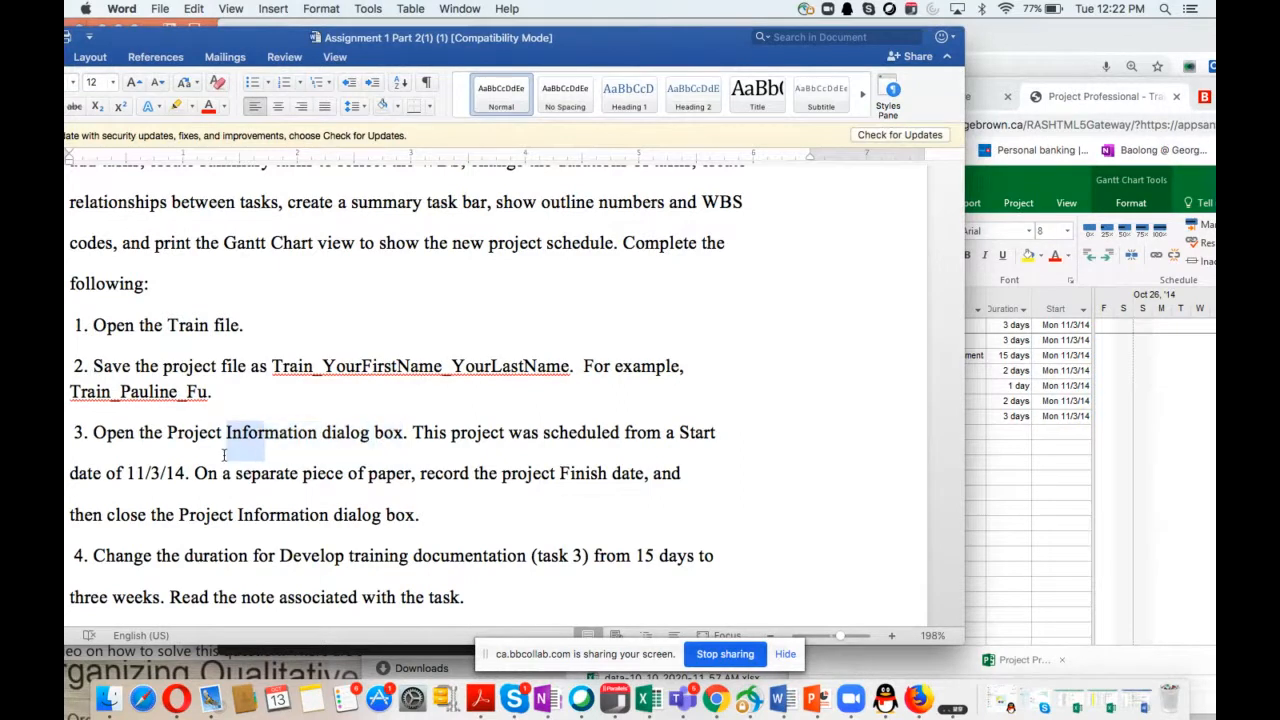
{"action": "left_click_drag", "start_coordinate": [264, 432], "coordinate": [184, 480]}
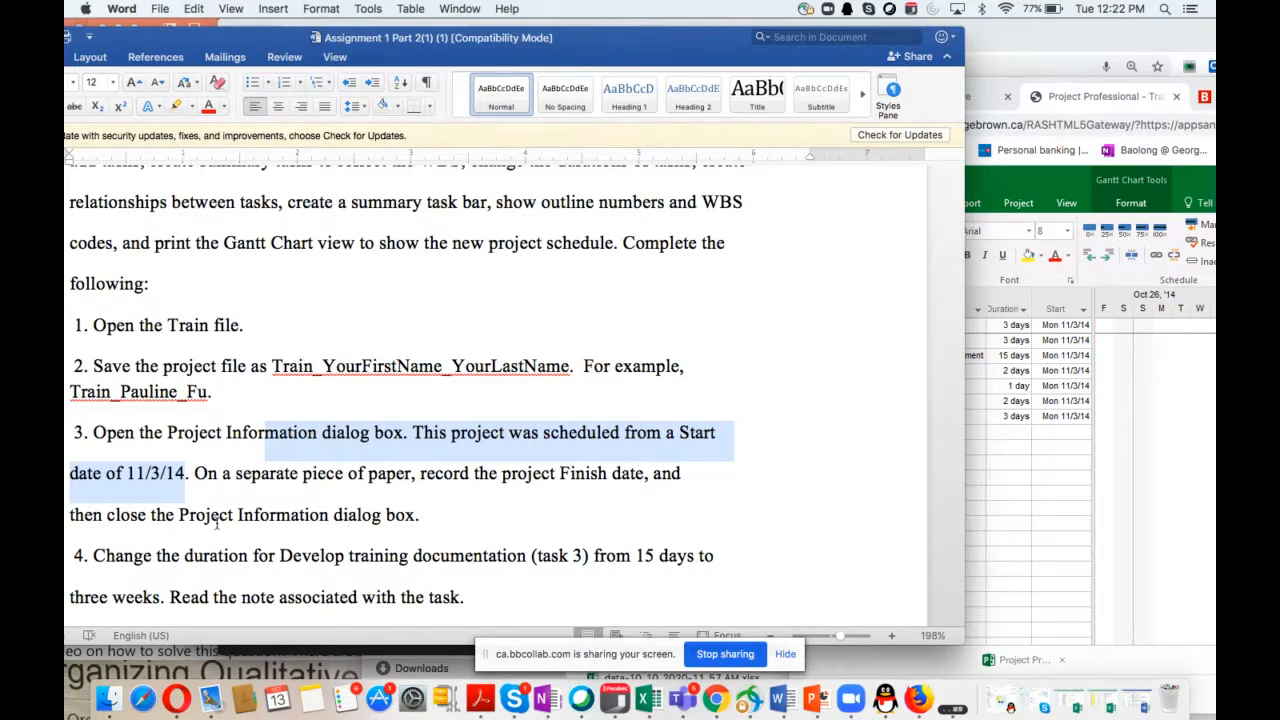
{"action": "left_click", "coordinate": [439, 522]}
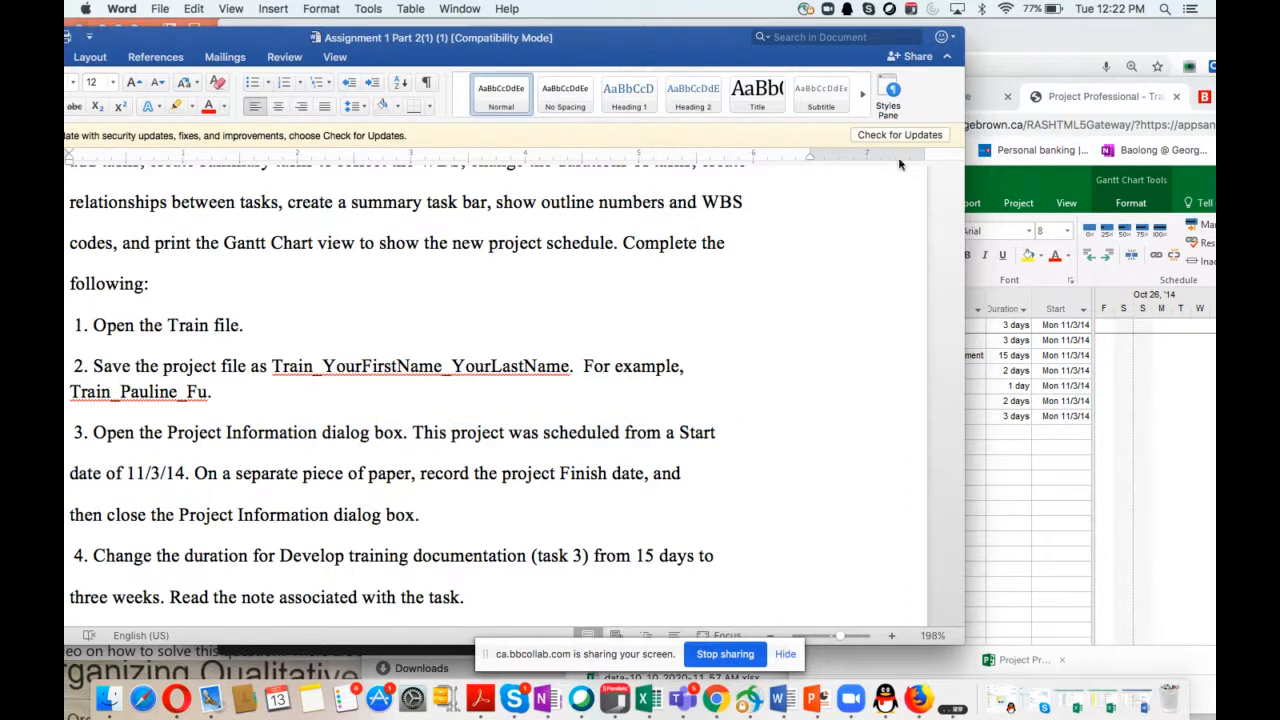
Return to the Train project and start saving a copy in the Tuesday folder of the George Brown College OneDrive
{"action": "left_click_drag", "start_coordinate": [1013, 88], "coordinate": [732, 92]}
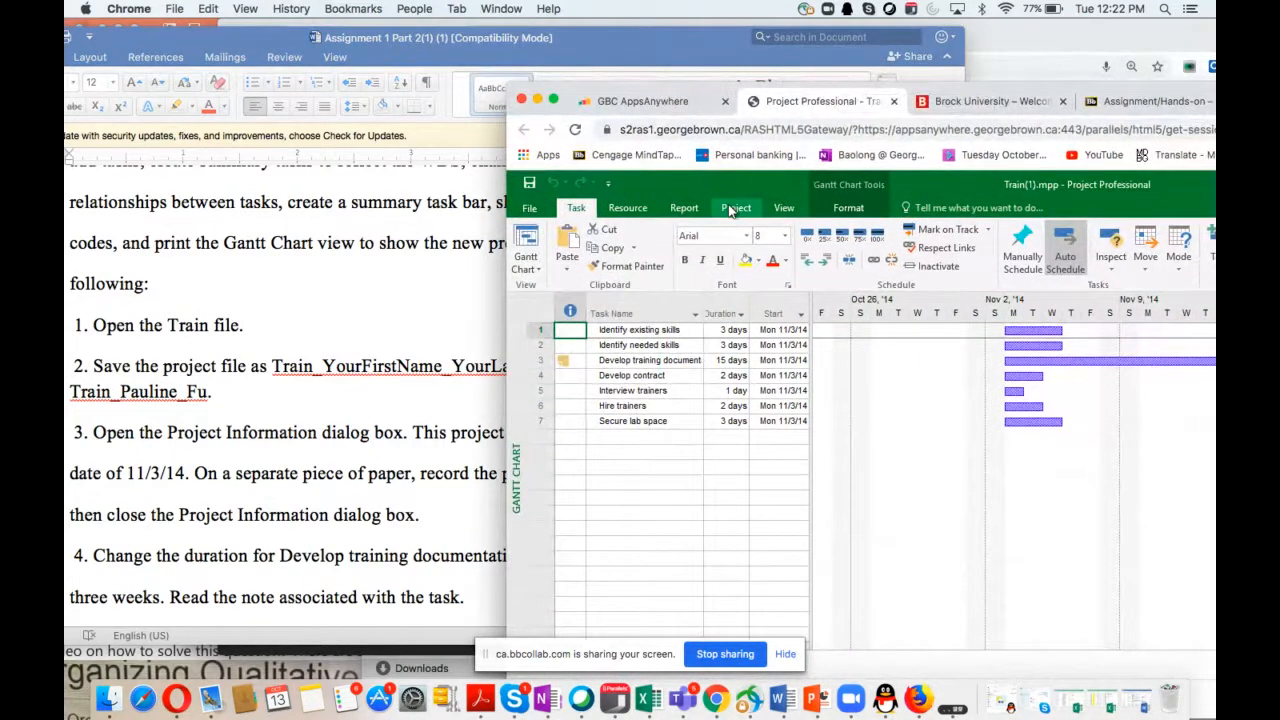
{"action": "left_click", "coordinate": [735, 208]}
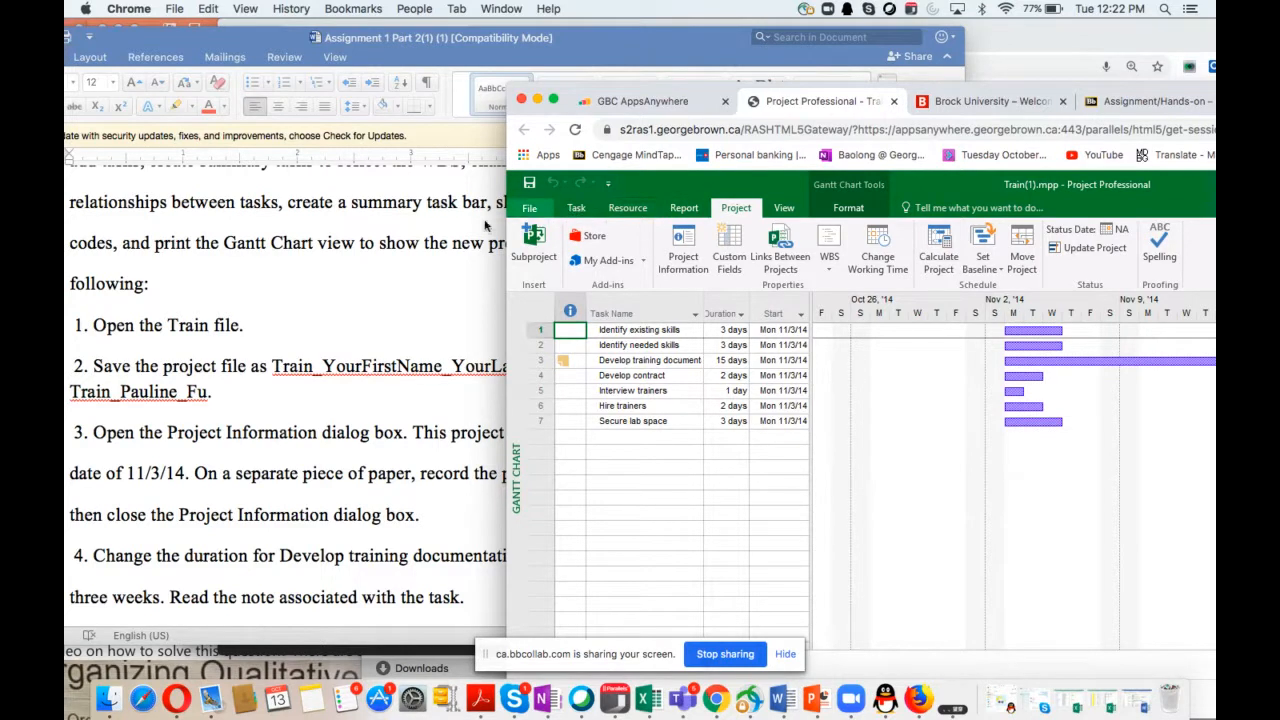
{"action": "left_click", "coordinate": [530, 208]}
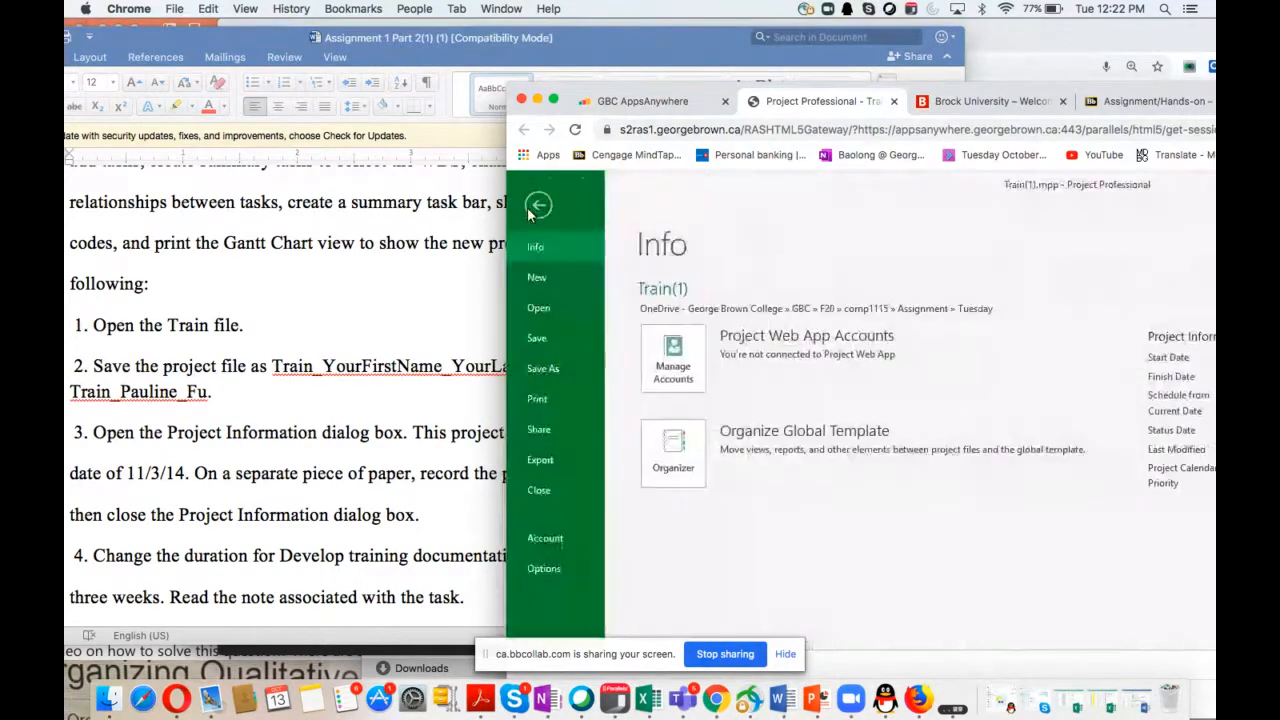
{"action": "left_click", "coordinate": [545, 369]}
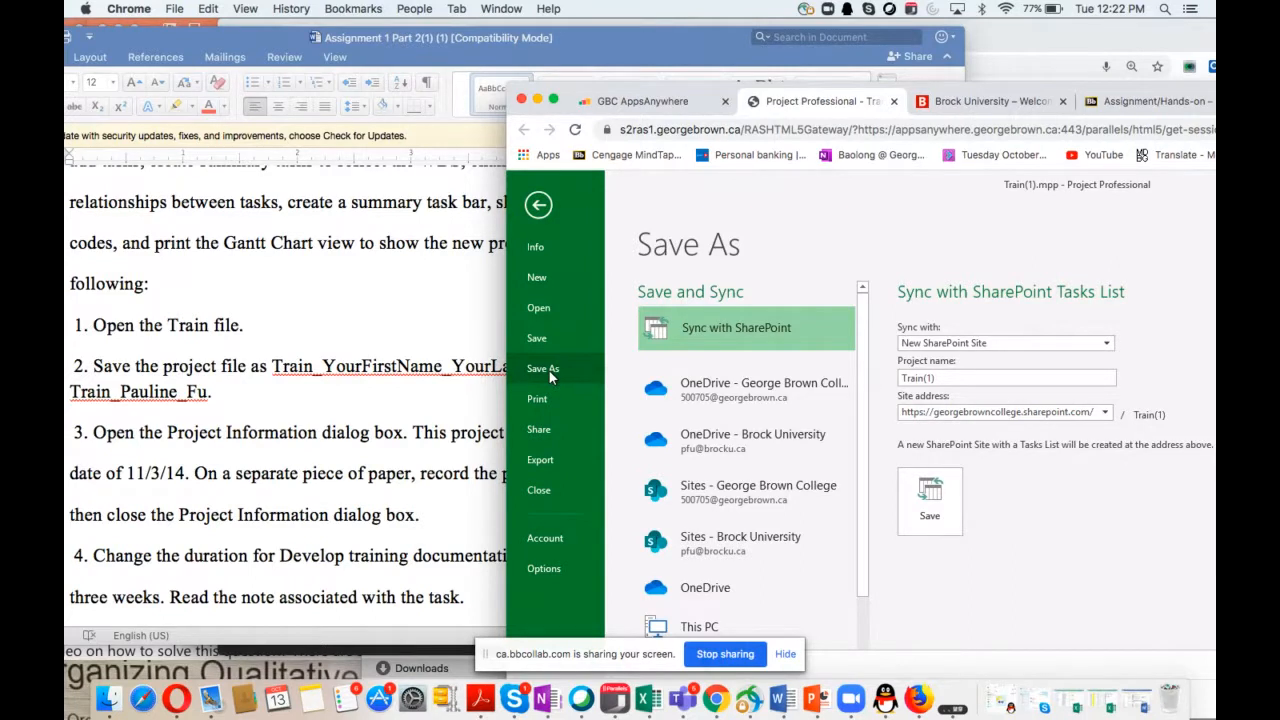
{"action": "left_click", "coordinate": [700, 398]}
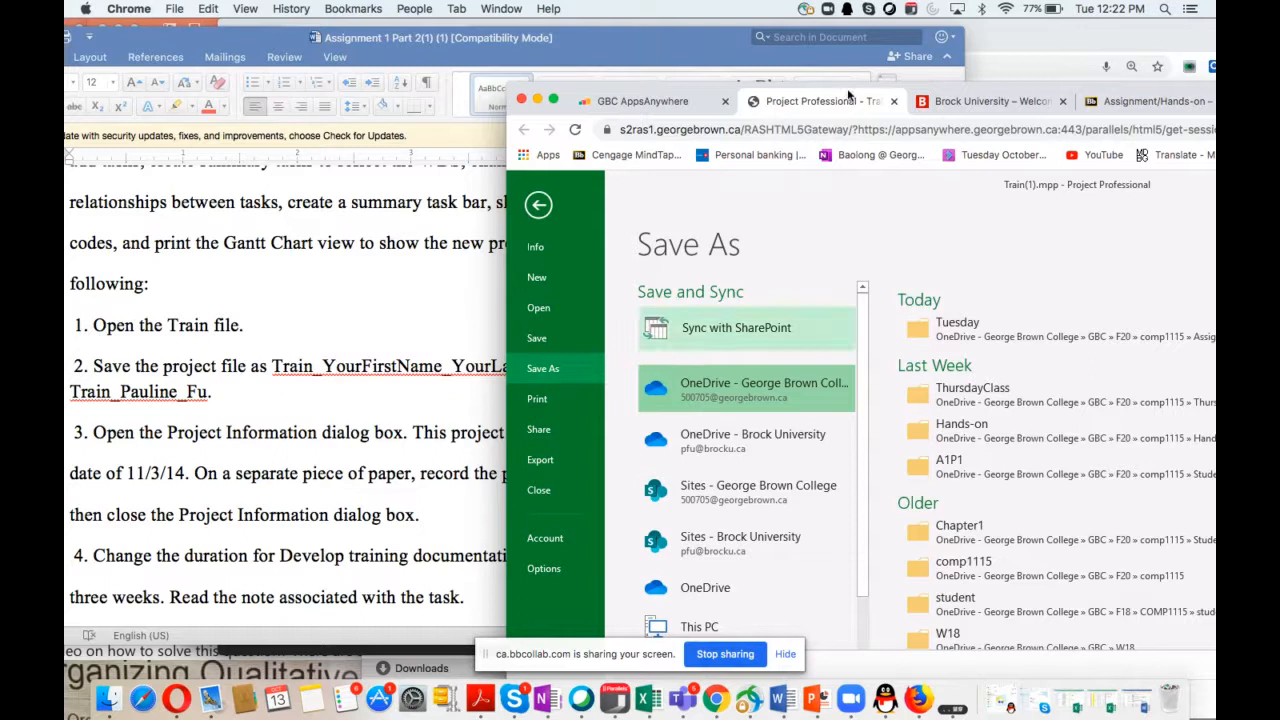
{"action": "double_click", "coordinate": [935, 90]}
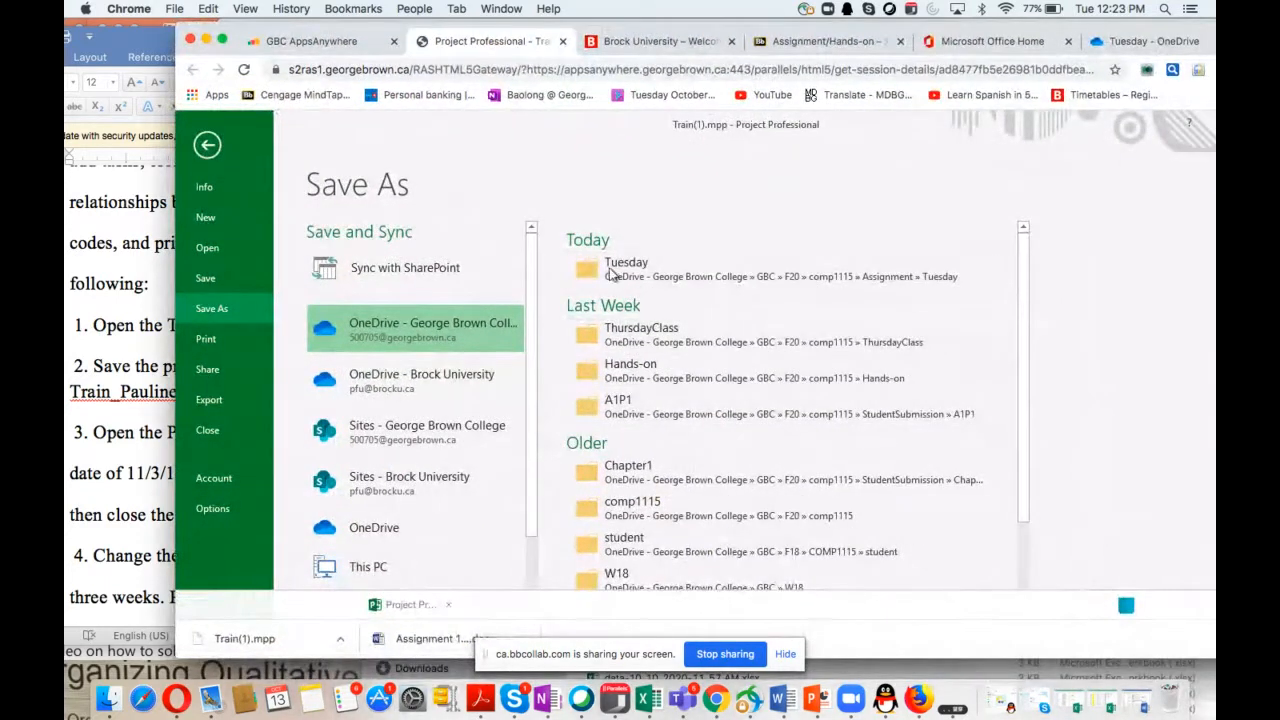
{"action": "left_click", "coordinate": [597, 268]}
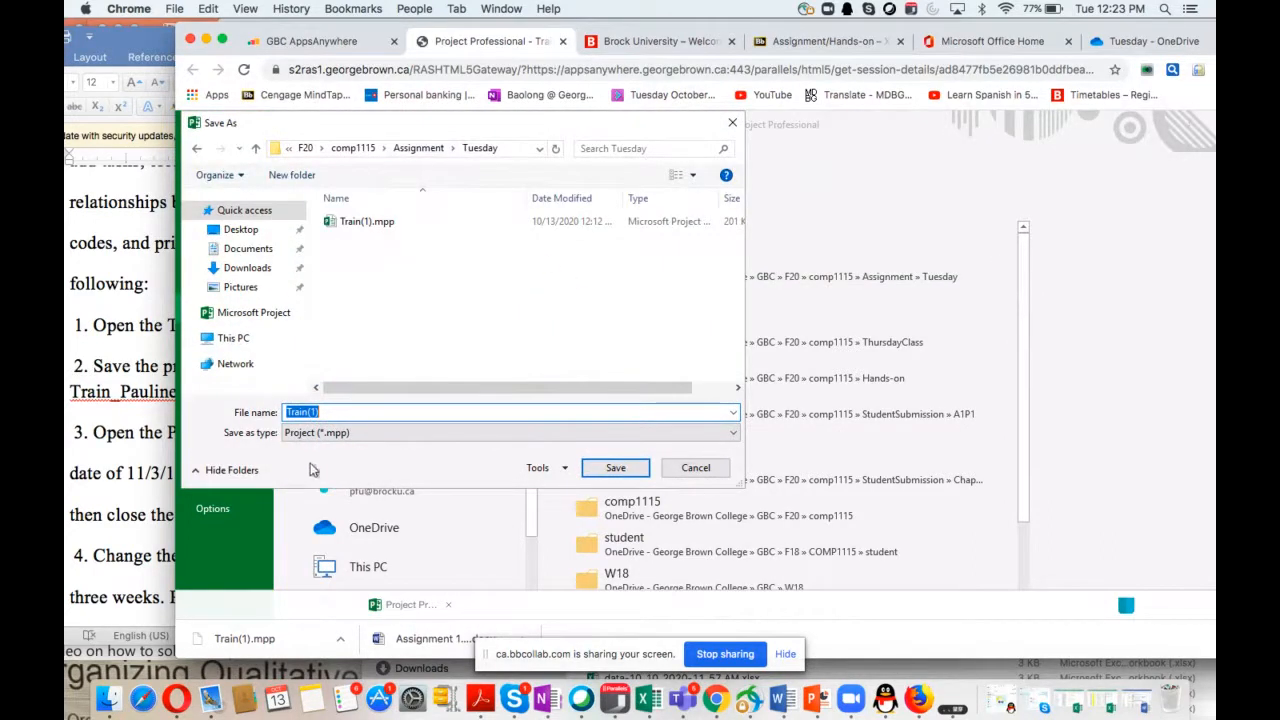
Name the project copy Train_ followed by the first and last name, joined by an underscore, and save it
{"action": "left_click", "coordinate": [333, 411]}
{"action": "key", "text": "BackSpace"}
{"action": "key", "text": "BackSpace"}
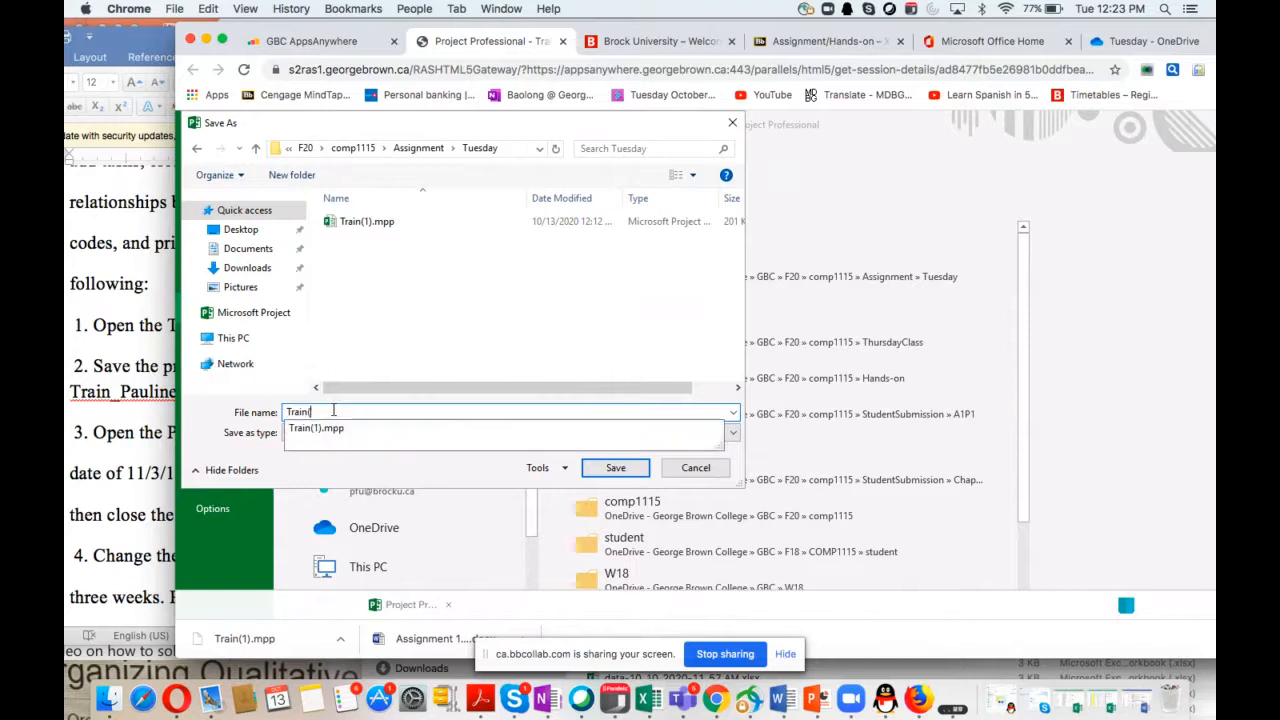
{"action": "type", "text": "_"}
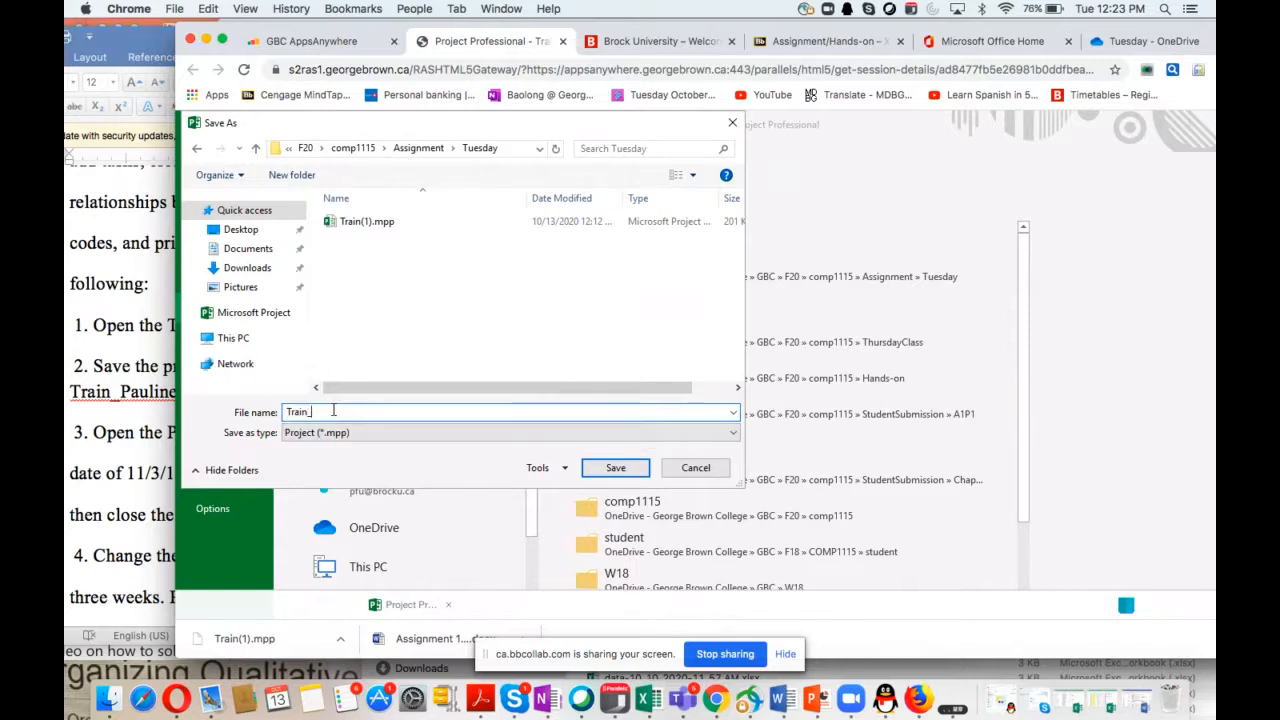
{"action": "type", "text": "Pauline_Fu"}
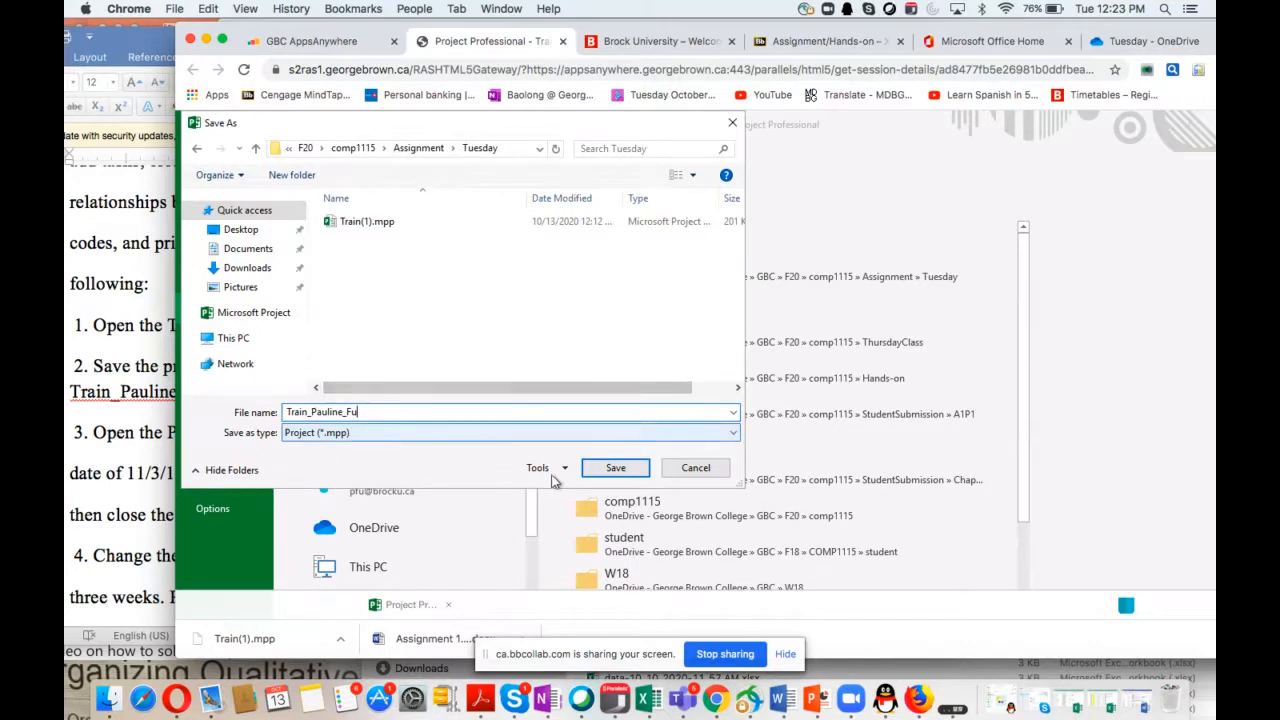
{"action": "left_click", "coordinate": [616, 468]}
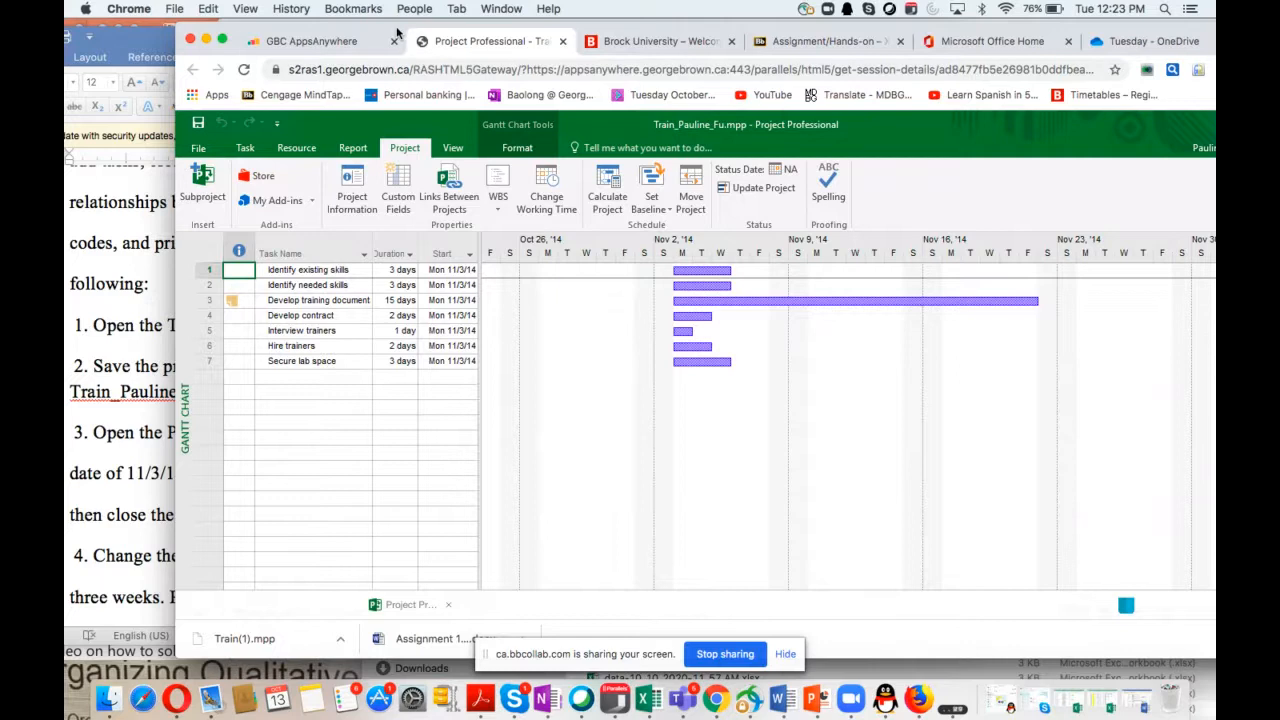
Move the Project window aside and review instructions 3 to 6 in the assignment document
{"action": "left_click_drag", "start_coordinate": [408, 45], "coordinate": [664, 135]}
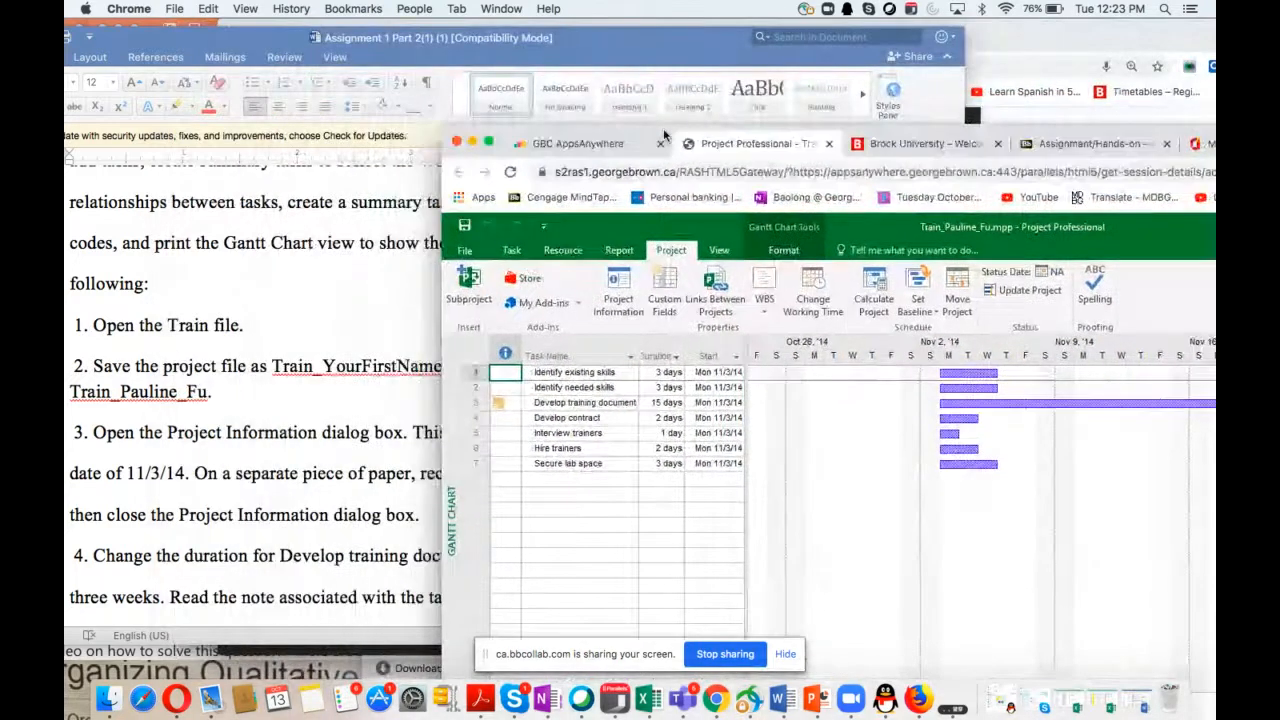
{"action": "scroll", "coordinate": [331, 252], "scroll_direction": "down", "scroll_amount": 2}
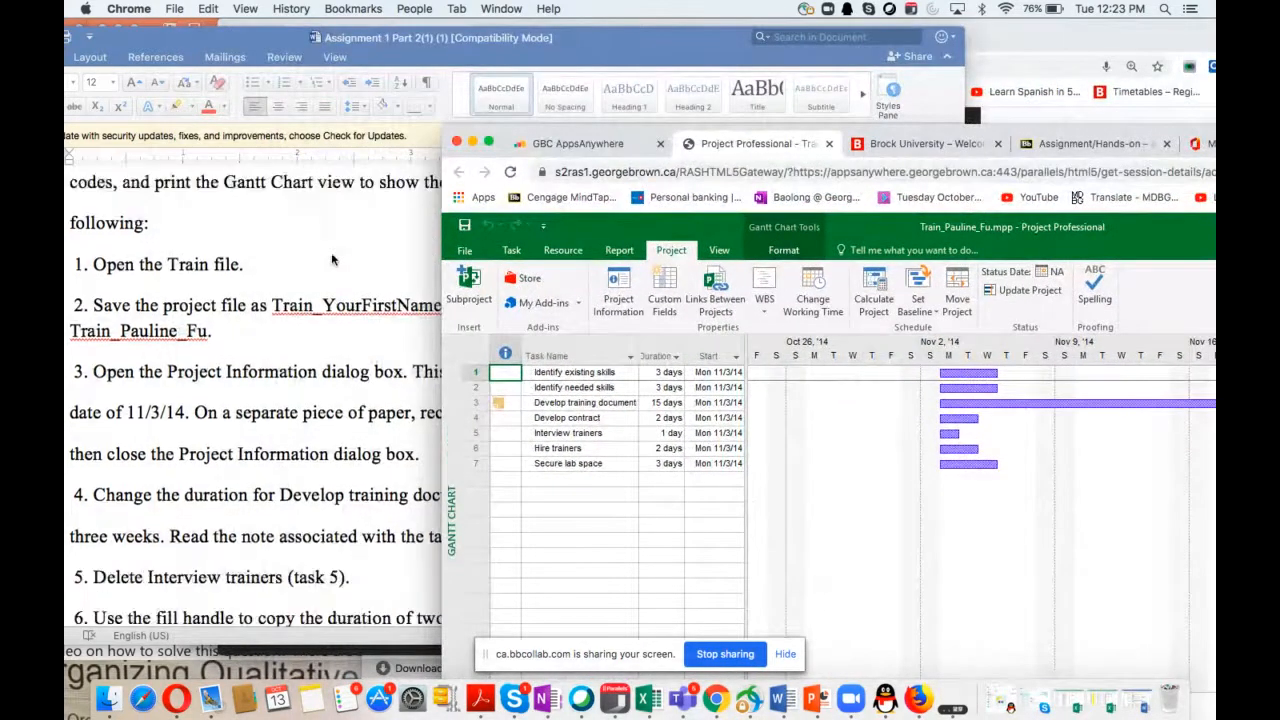
{"action": "left_click", "coordinate": [288, 42]}
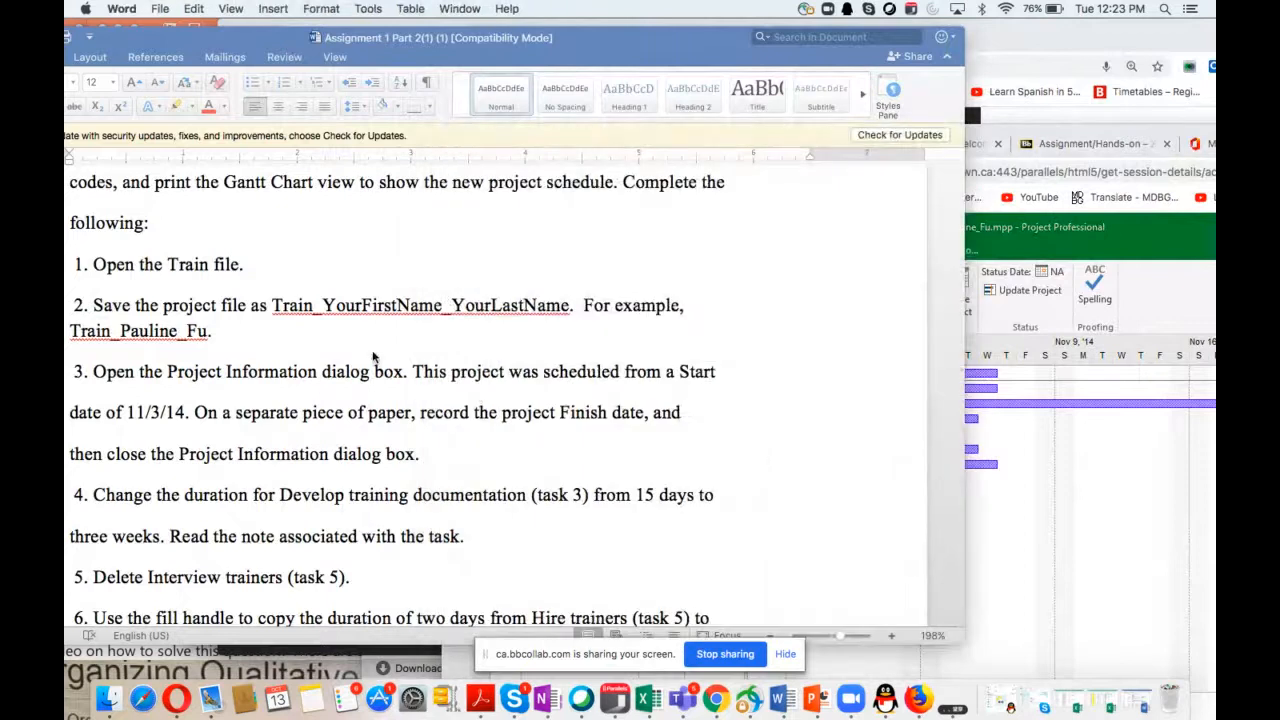
{"action": "scroll", "coordinate": [709, 429], "scroll_direction": "down", "scroll_amount": 5}
{"action": "scroll", "coordinate": [709, 429], "scroll_direction": "up", "scroll_amount": 1}
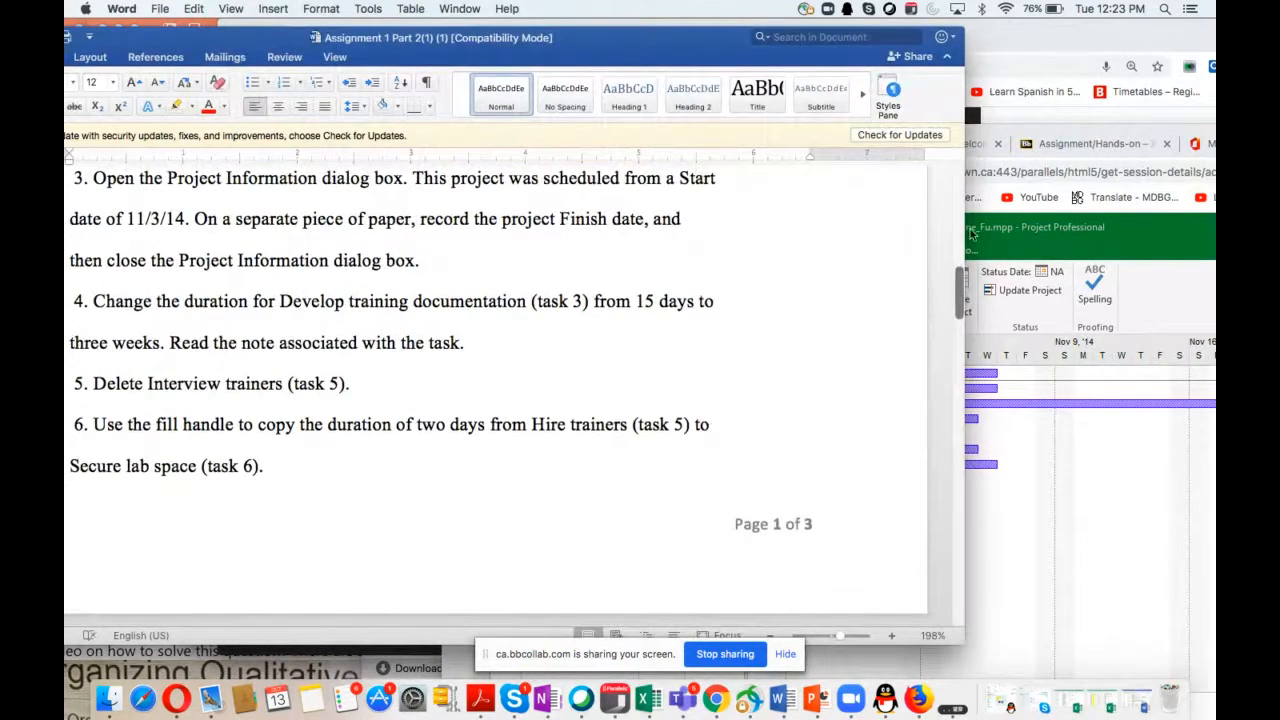
Switch to the Train project and open its Project Information dialog, moving the window so the whole dialog shows
{"action": "left_click", "coordinate": [1017, 219]}
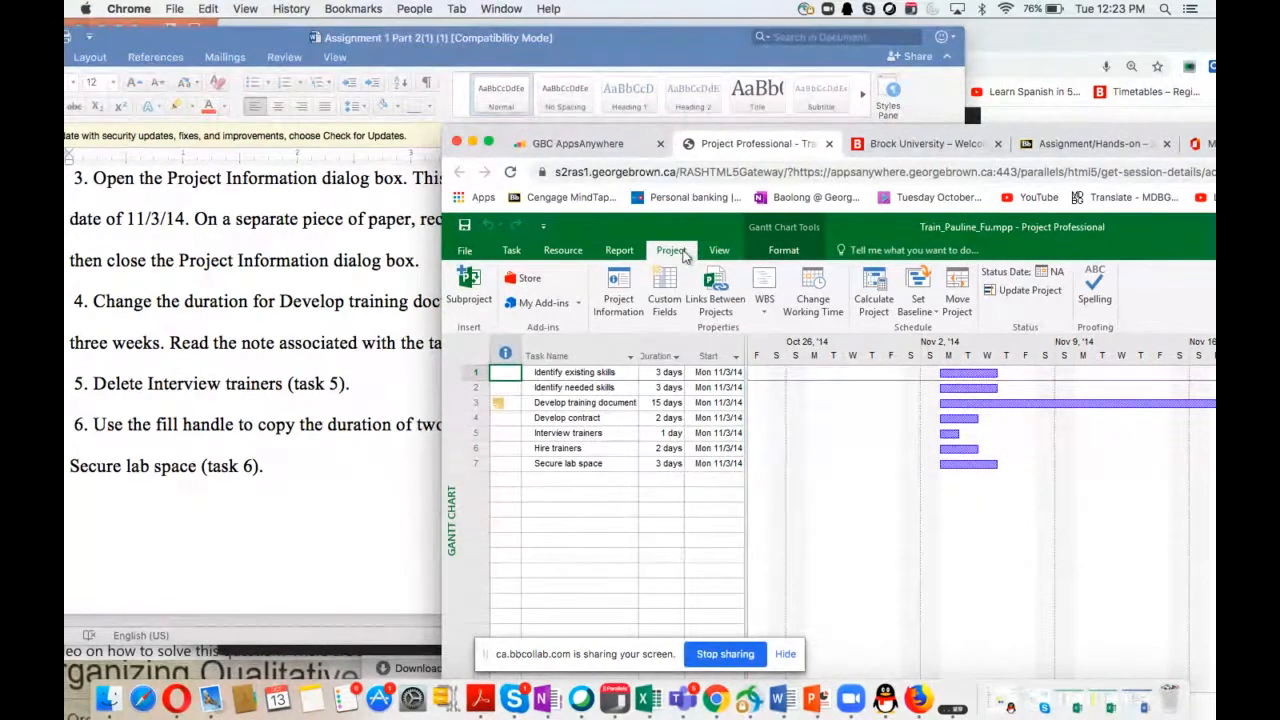
{"action": "left_click", "coordinate": [618, 306]}
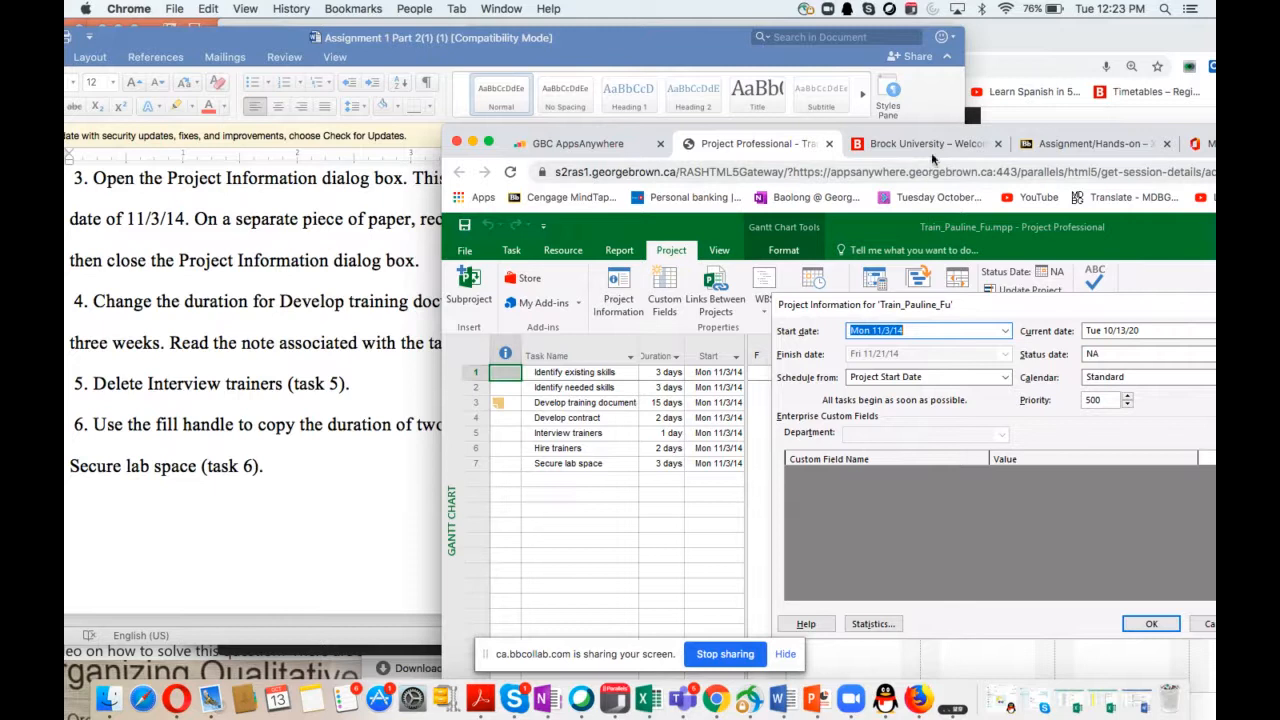
{"action": "left_click_drag", "start_coordinate": [938, 139], "coordinate": [797, 115]}
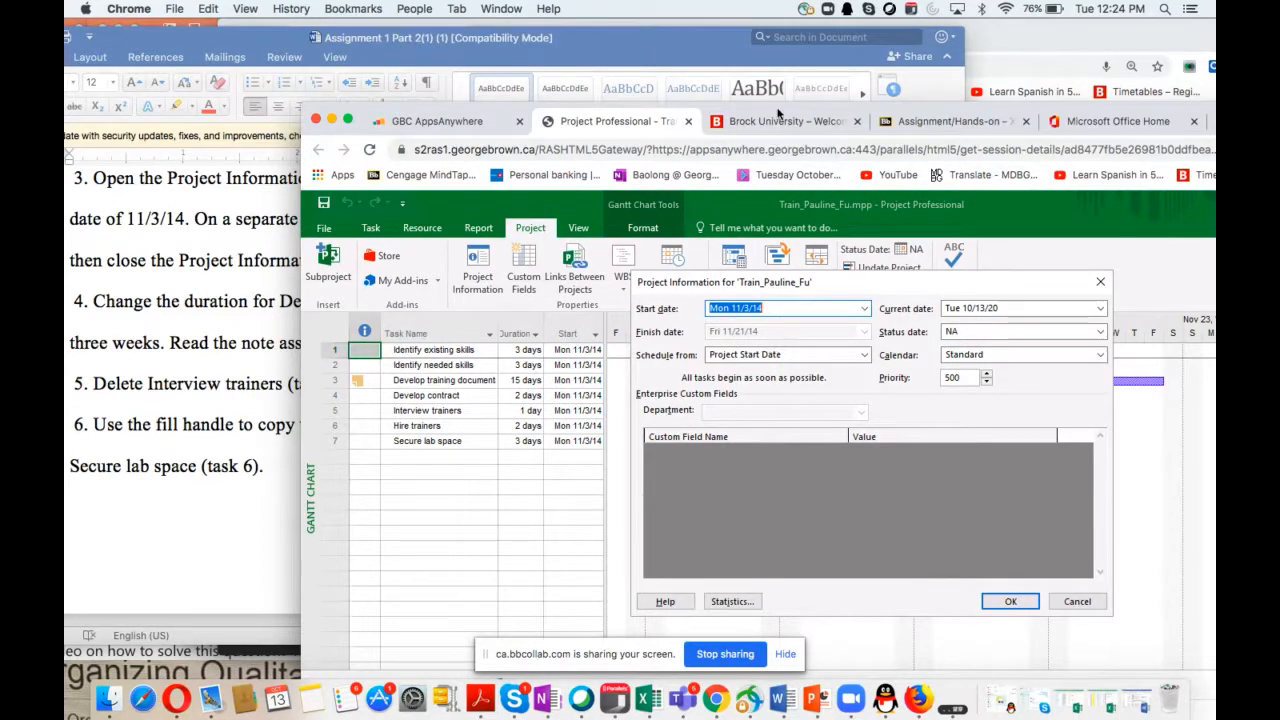
{"action": "left_click_drag", "start_coordinate": [778, 112], "coordinate": [684, 55]}
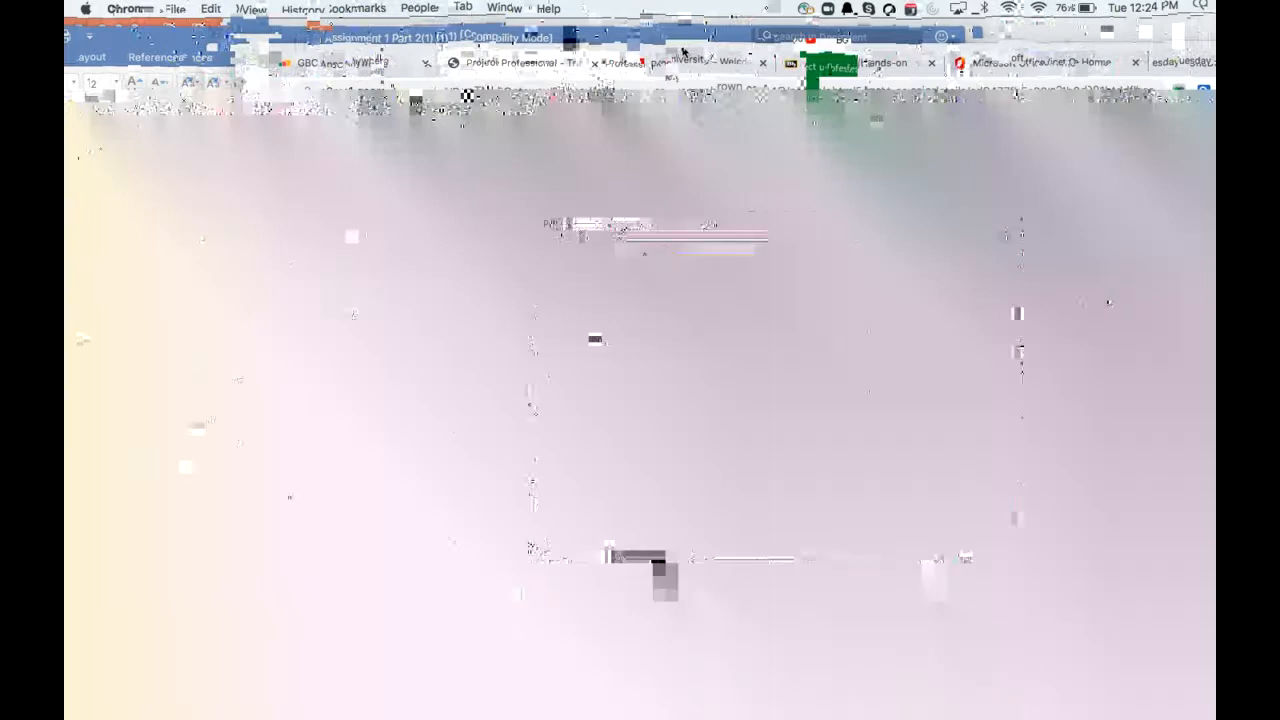
Switch to OneNote and go to the end of the notes page in the CFB notebook's Fall2020 section
{"action": "left_click", "coordinate": [547, 702]}
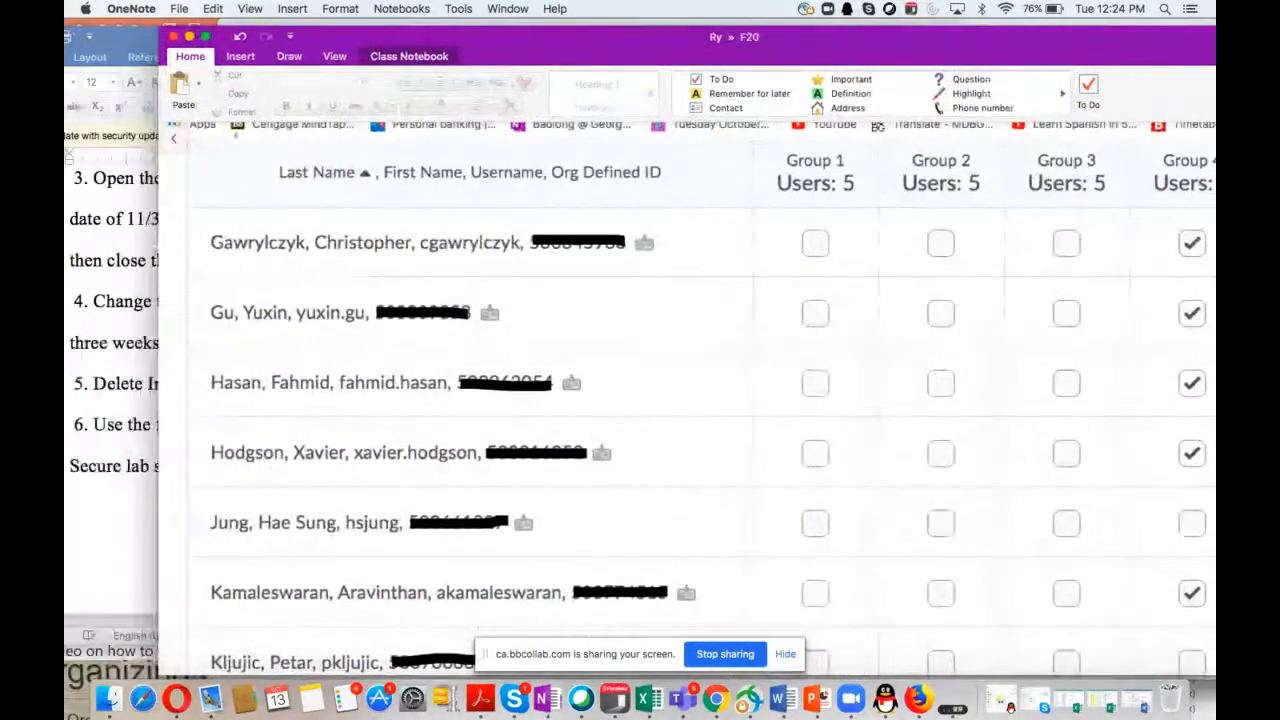
{"action": "left_click", "coordinate": [176, 142]}
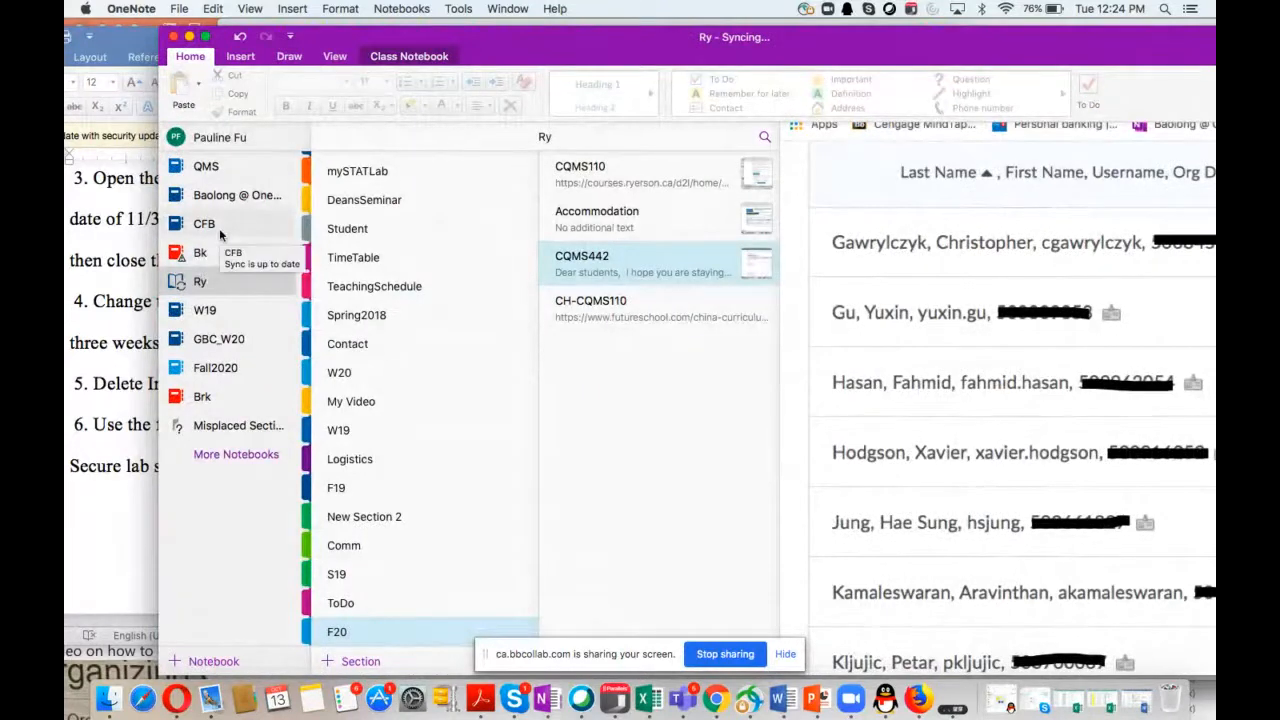
{"action": "left_click", "coordinate": [219, 228]}
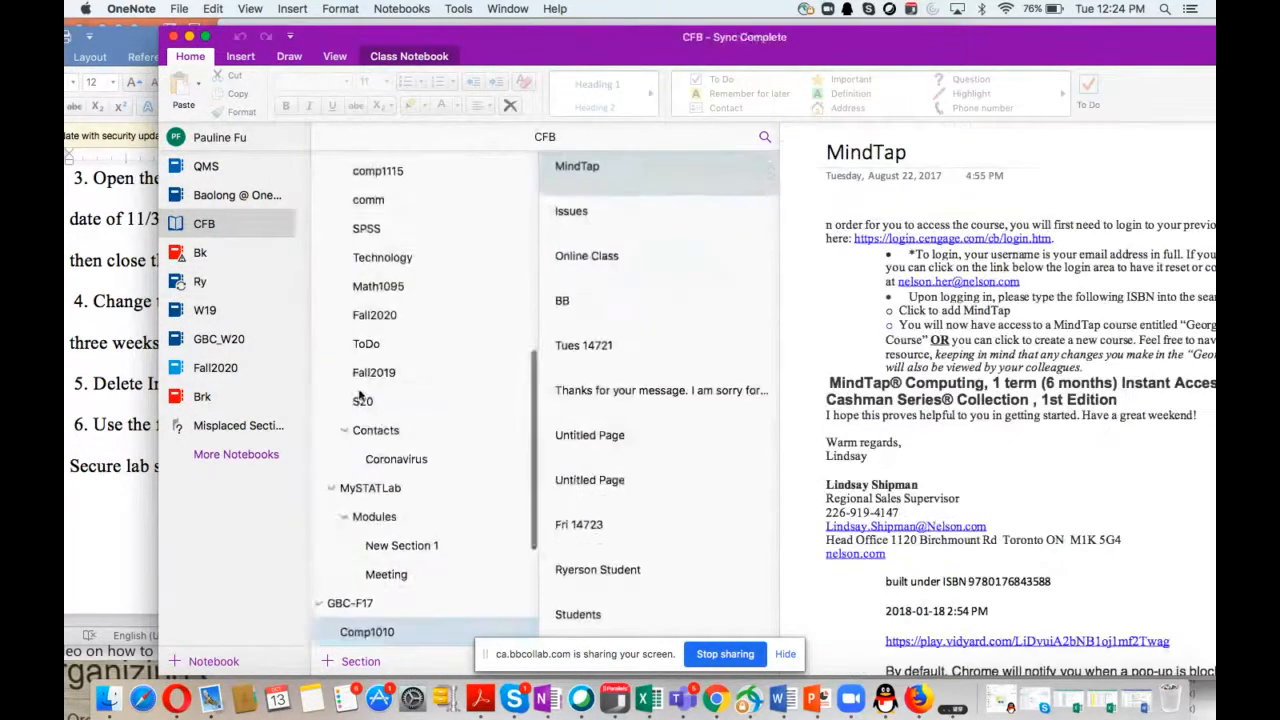
{"action": "left_click", "coordinate": [394, 314]}
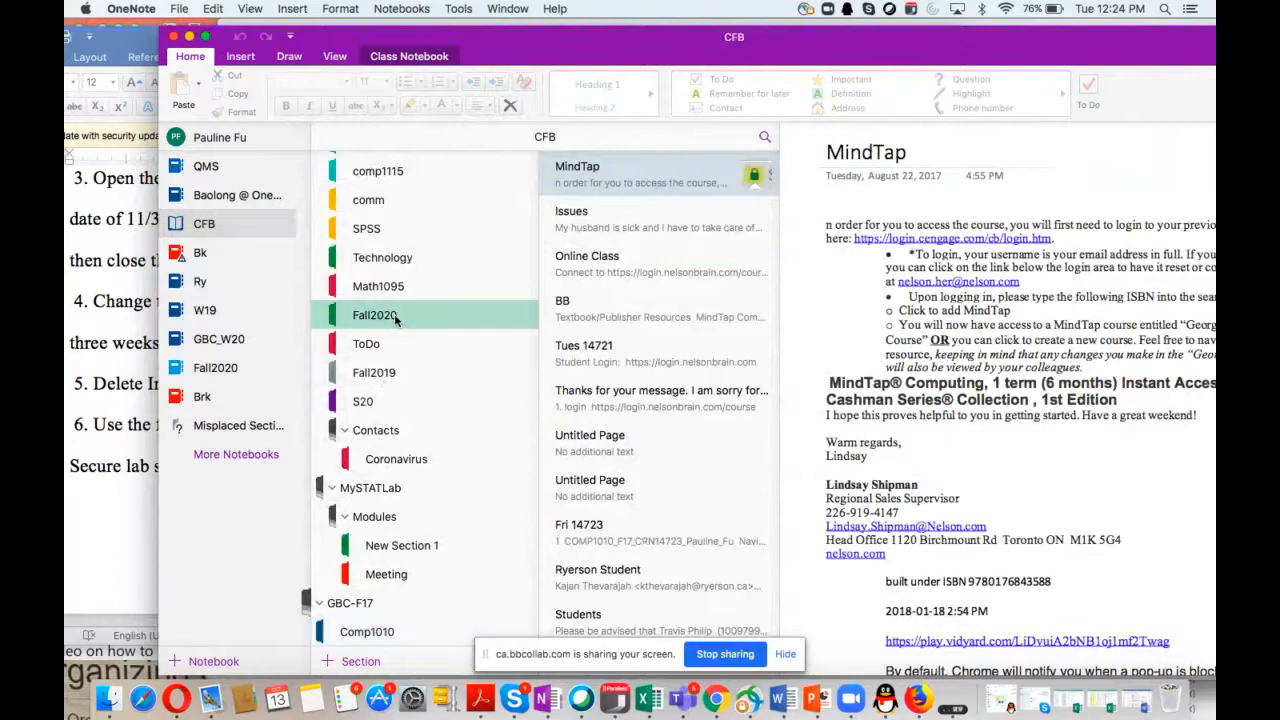
{"action": "left_click", "coordinate": [594, 313]}
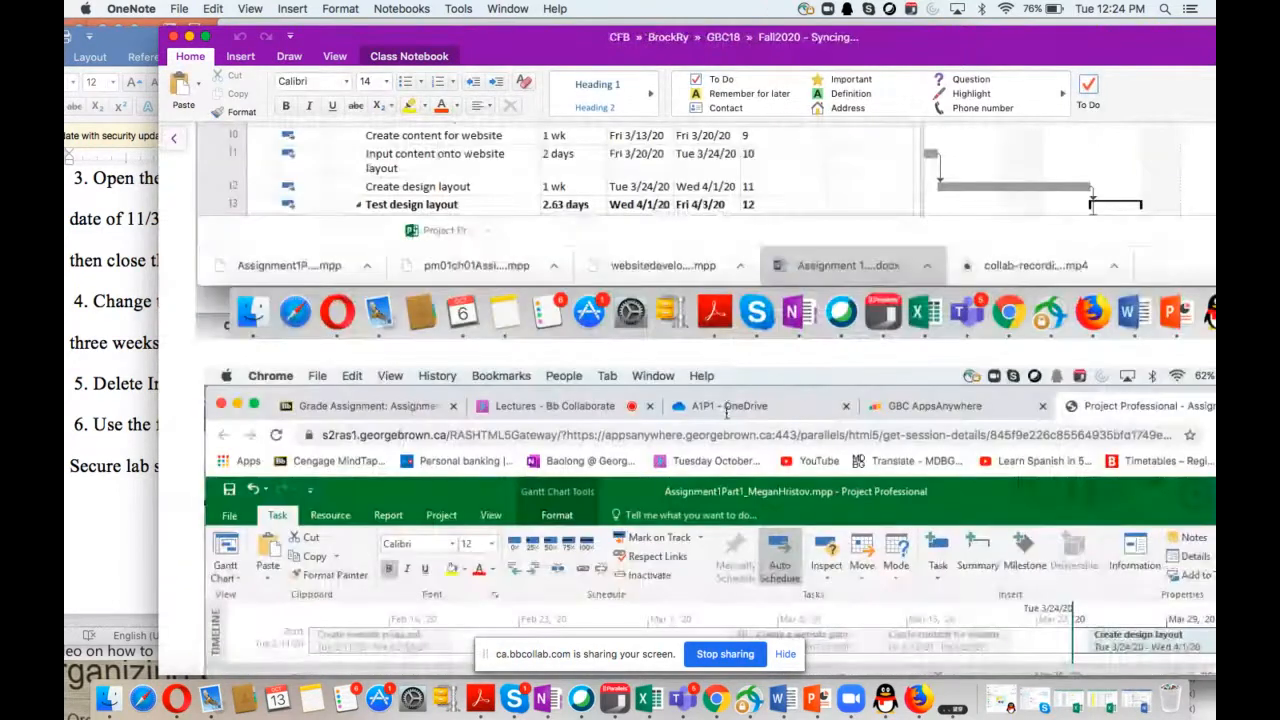
{"action": "scroll", "coordinate": [727, 412], "scroll_direction": "down", "scroll_amount": 11}
{"action": "scroll", "coordinate": [727, 412], "scroll_direction": "down", "scroll_amount": 10}
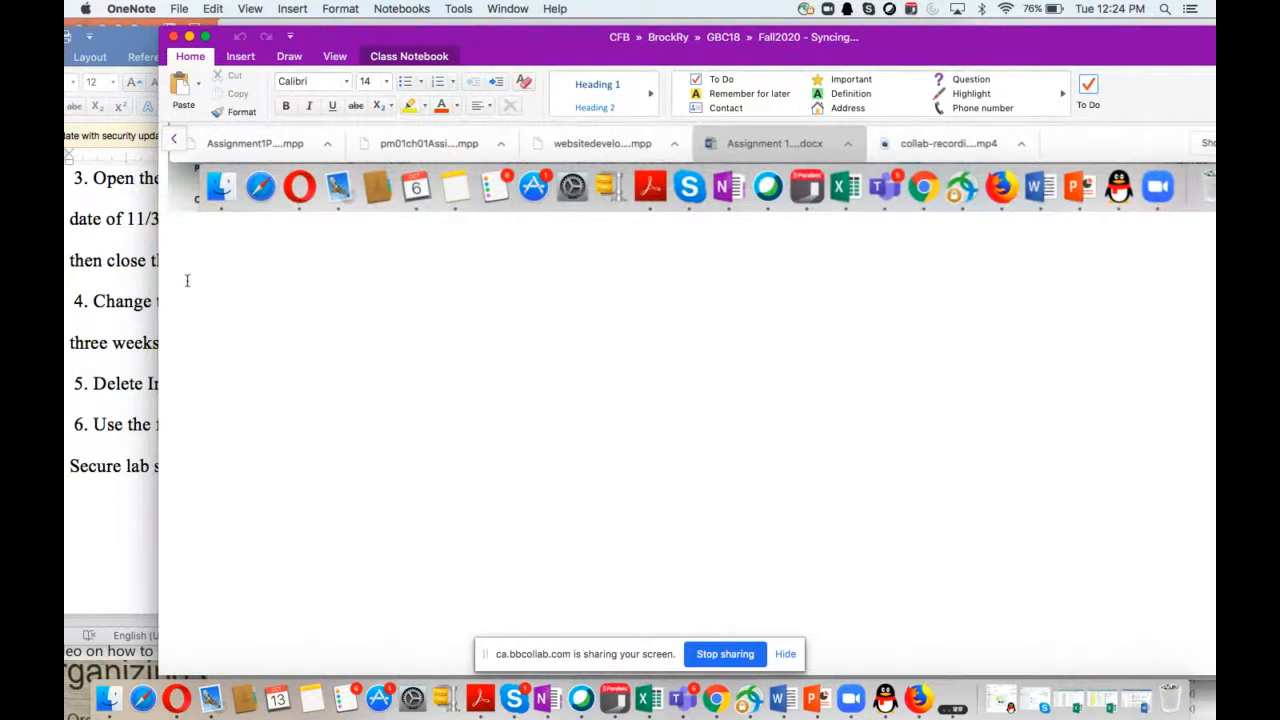
Paste the screenshot of the Project Information dialog at the end of the notes page and enlarge it
{"action": "key", "text": "super+v"}
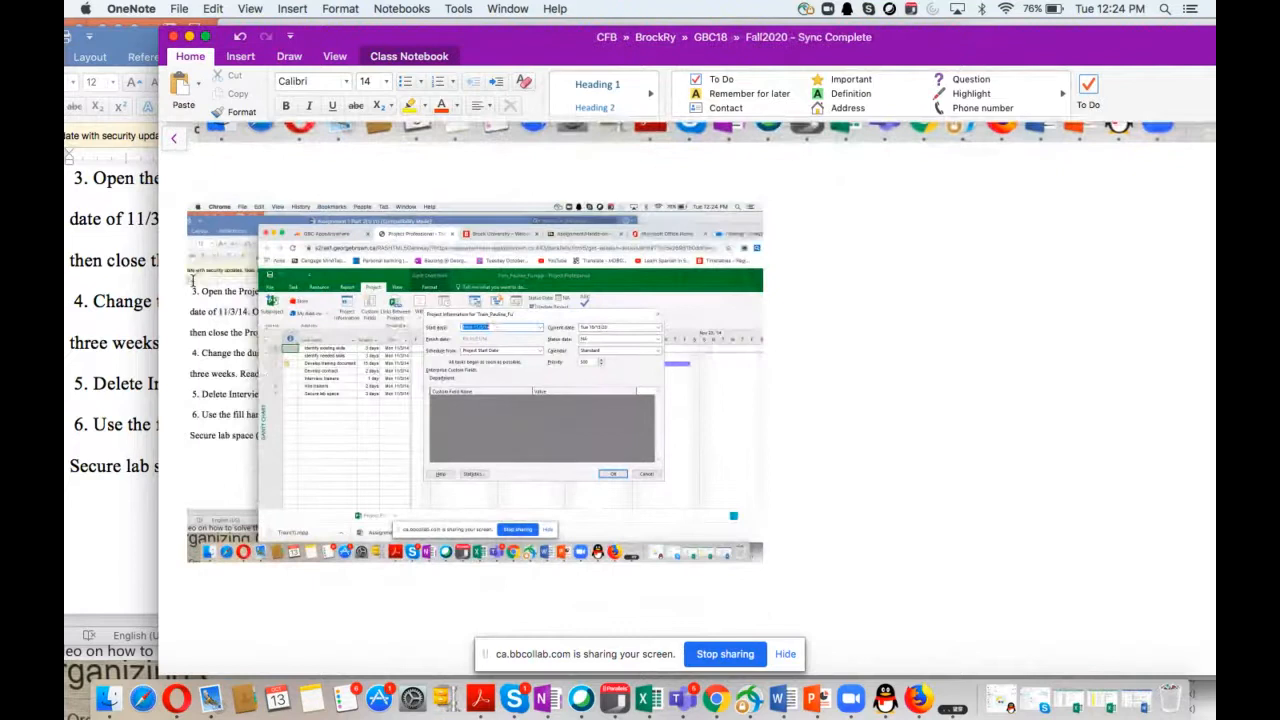
{"action": "left_click", "coordinate": [469, 388]}
{"action": "left_click_drag", "start_coordinate": [771, 567], "coordinate": [1120, 708]}
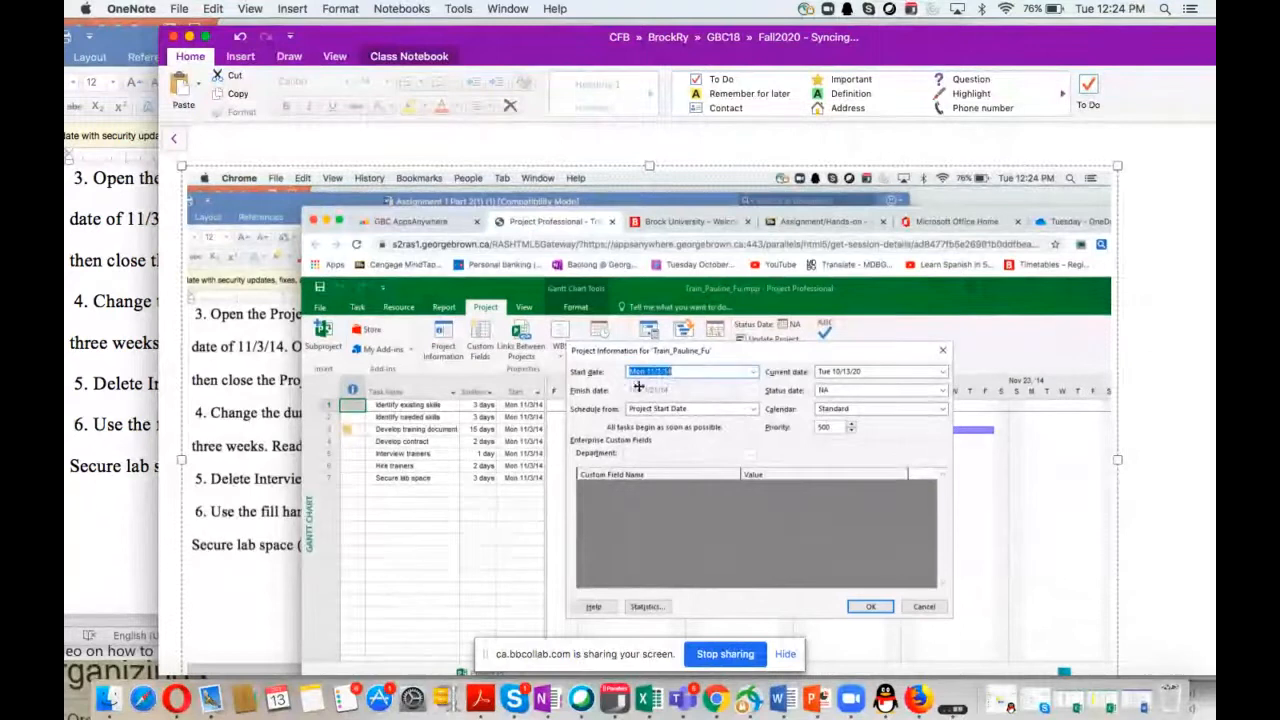
Move the notebook aside, switch to the Bb Collaborate session and send "if you want." in the Everyone chat
{"action": "left_click_drag", "start_coordinate": [498, 61], "coordinate": [540, 582]}
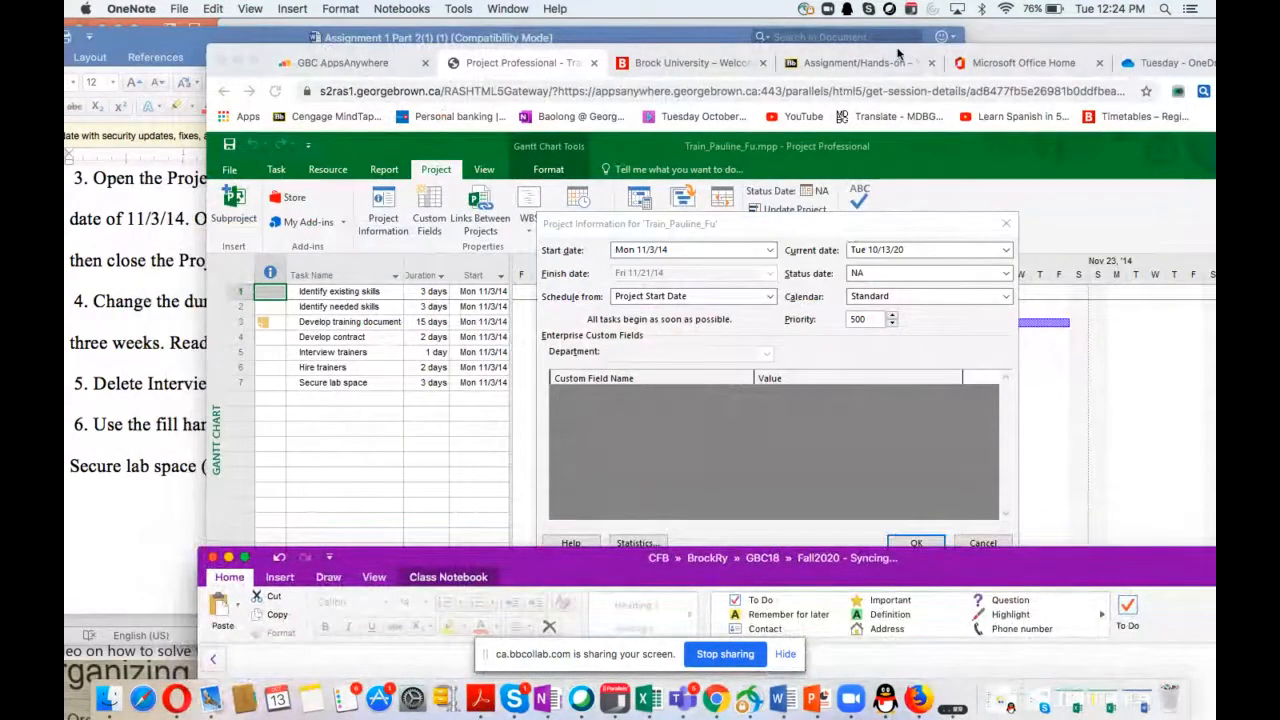
{"action": "double_click", "coordinate": [897, 53]}
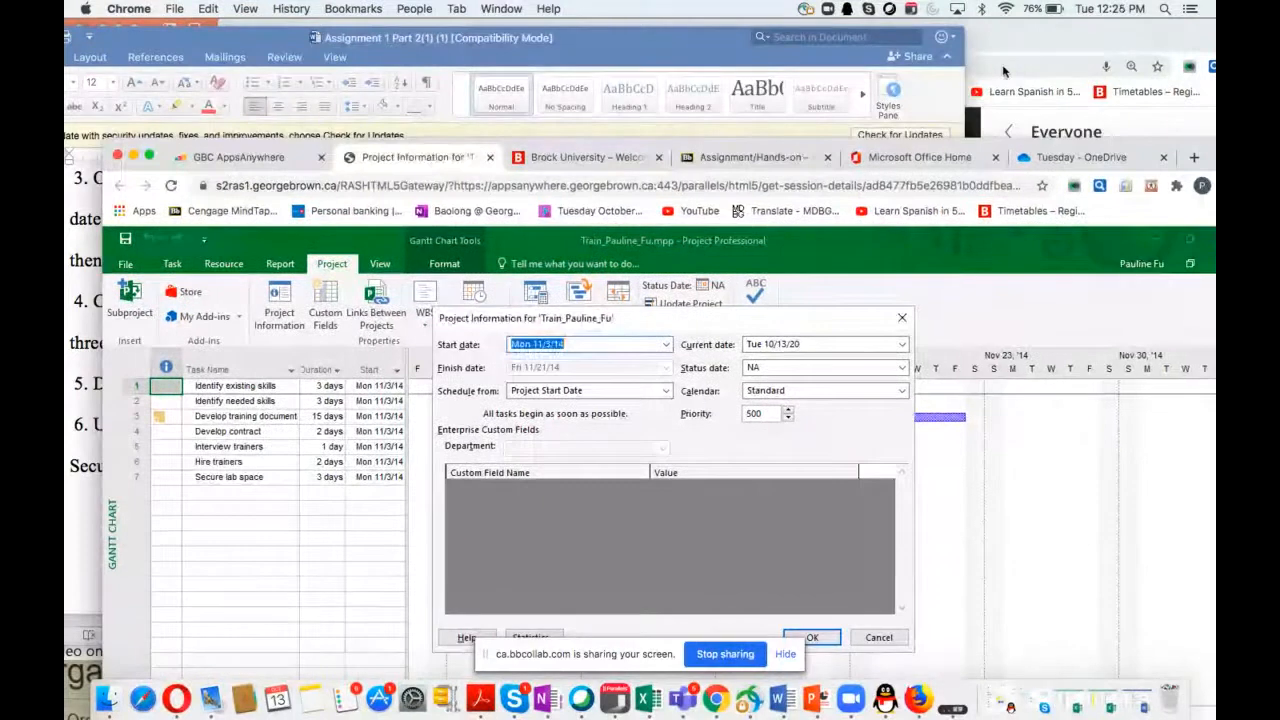
{"action": "left_click", "coordinate": [1005, 72]}
{"action": "left_click_drag", "start_coordinate": [880, 37], "coordinate": [669, 37]}
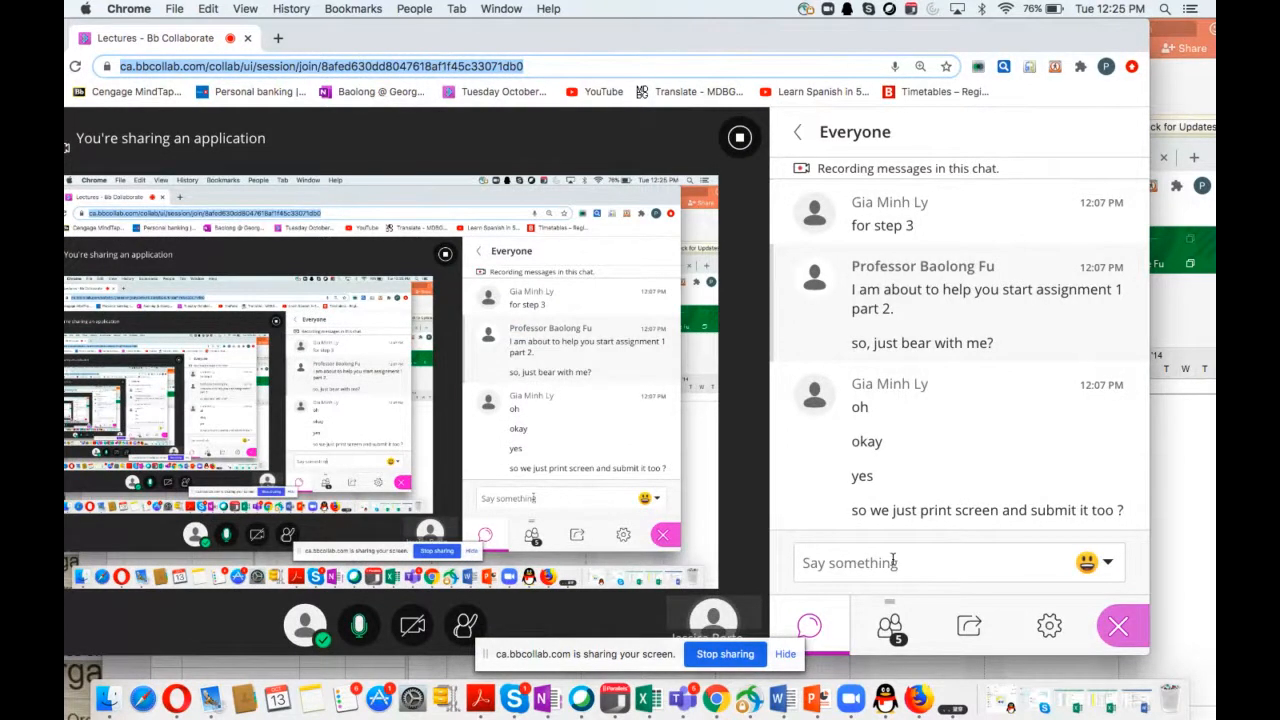
{"action": "type", "text": "no,"}
{"action": "left_click", "coordinate": [843, 568]}
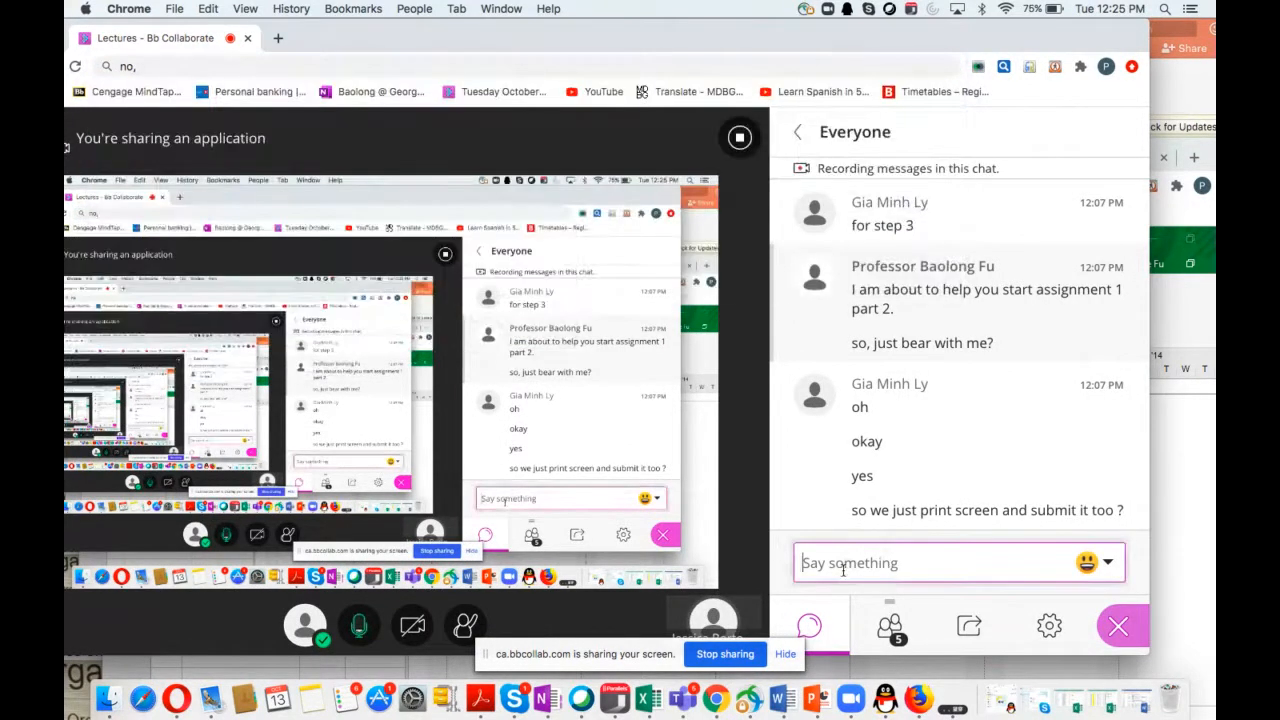
{"action": "type", "text": "no"}
{"action": "key", "text": "BackSpace"}
{"action": "type", "text": "you want"}
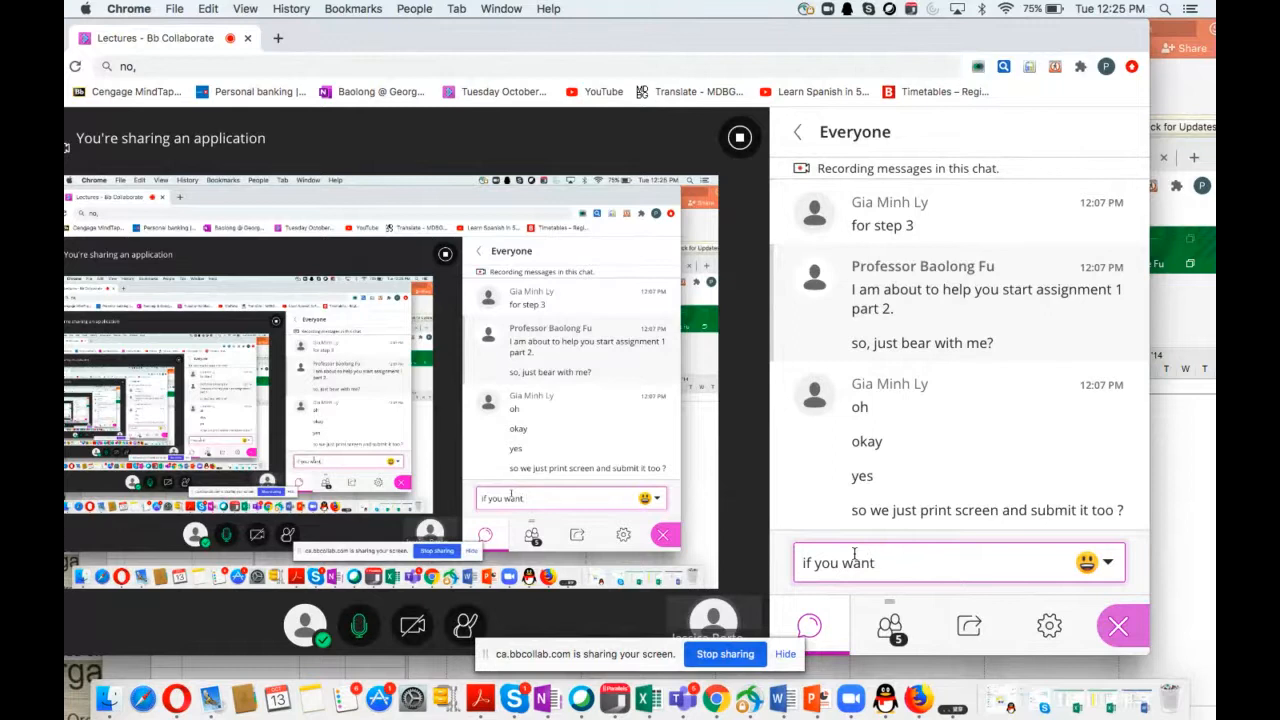
{"action": "type", "text": ", ."}
{"action": "key", "text": "Return"}
Send the chat message "or just write down the finish date on word document."
{"action": "type", "text": "or "}
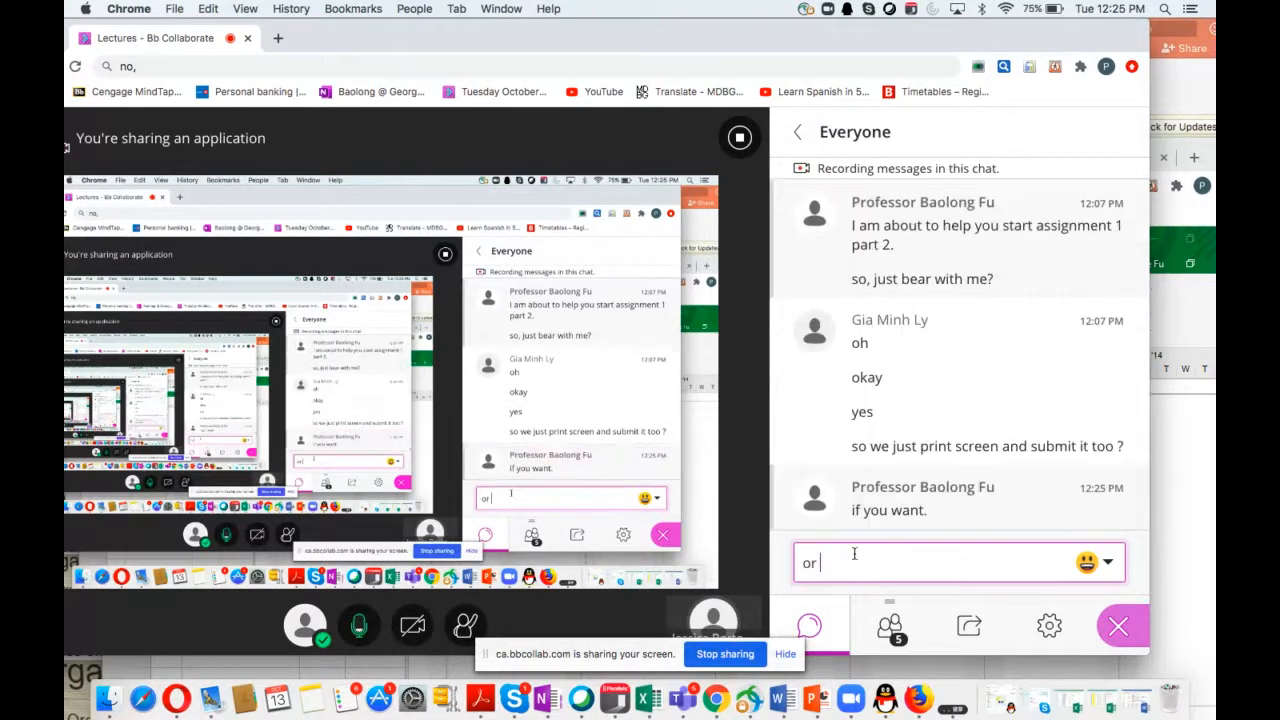
{"action": "type", "text": "just wr"}
{"action": "type", "text": "ite it"}
{"action": "key", "text": "BackSpace"}
{"action": "key", "text": "BackSpace"}
{"action": "key", "text": "BackSpace"}
{"action": "key", "text": "BackSpace"}
{"action": "key", "text": "BackSpace"}
{"action": "type", "text": "e down the "}
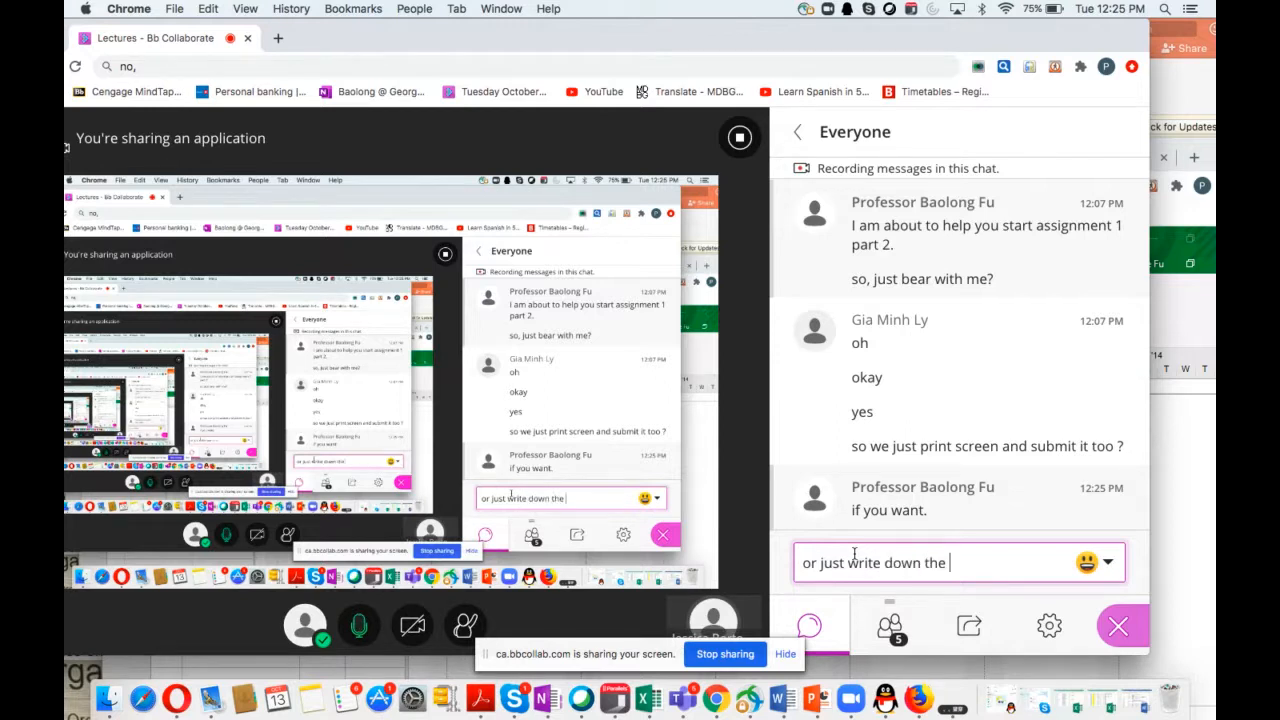
{"action": "type", "text": "finish d"}
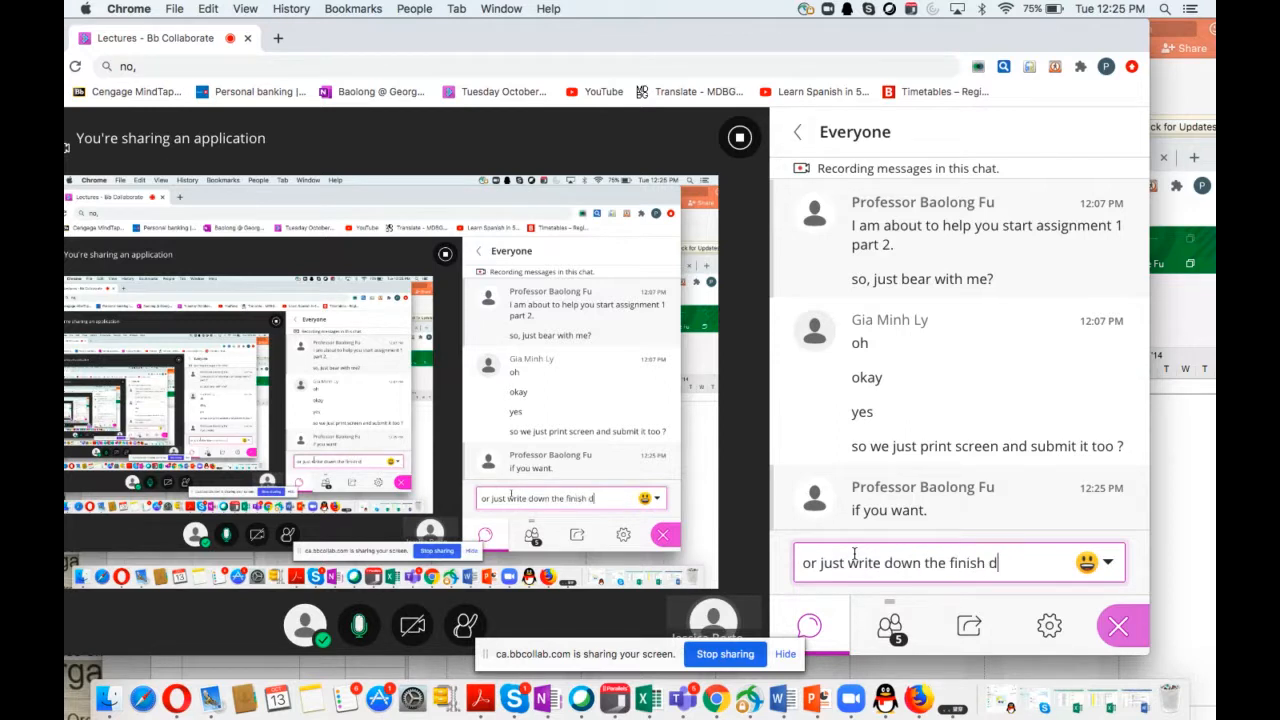
{"action": "type", "text": "ate on word docu"}
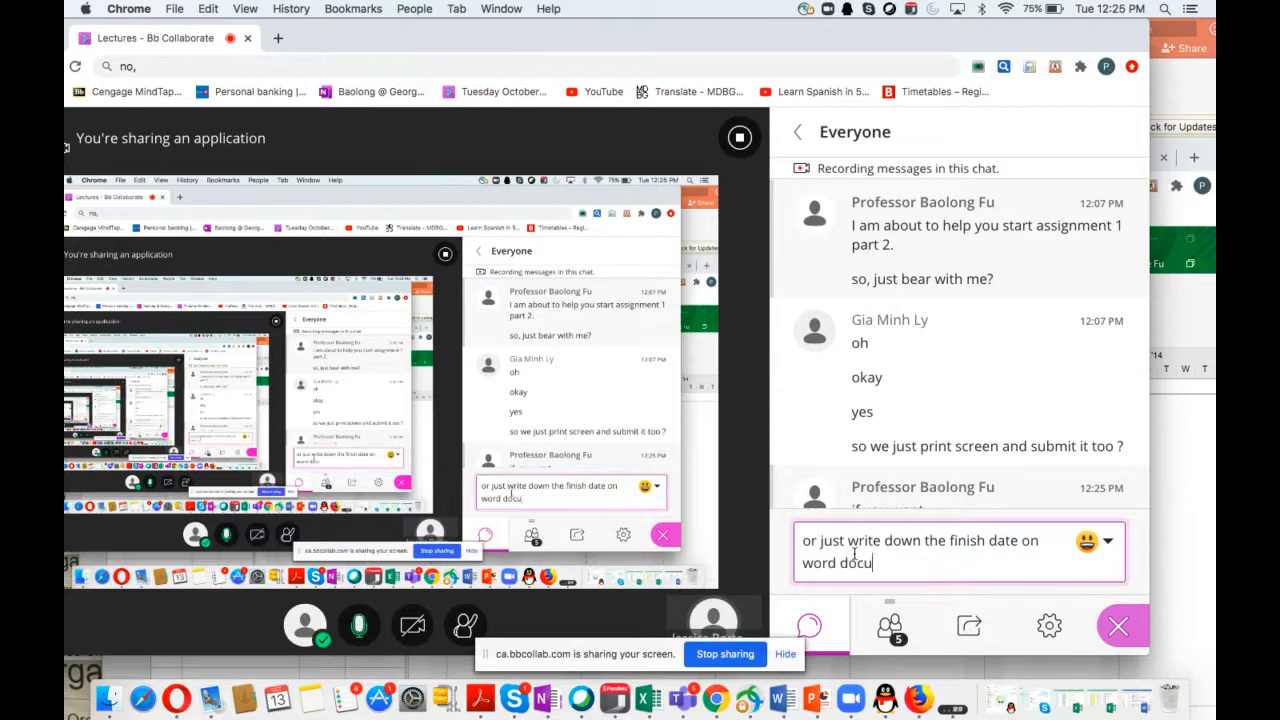
{"action": "type", "text": "ment."}
{"action": "key", "text": "Return"}
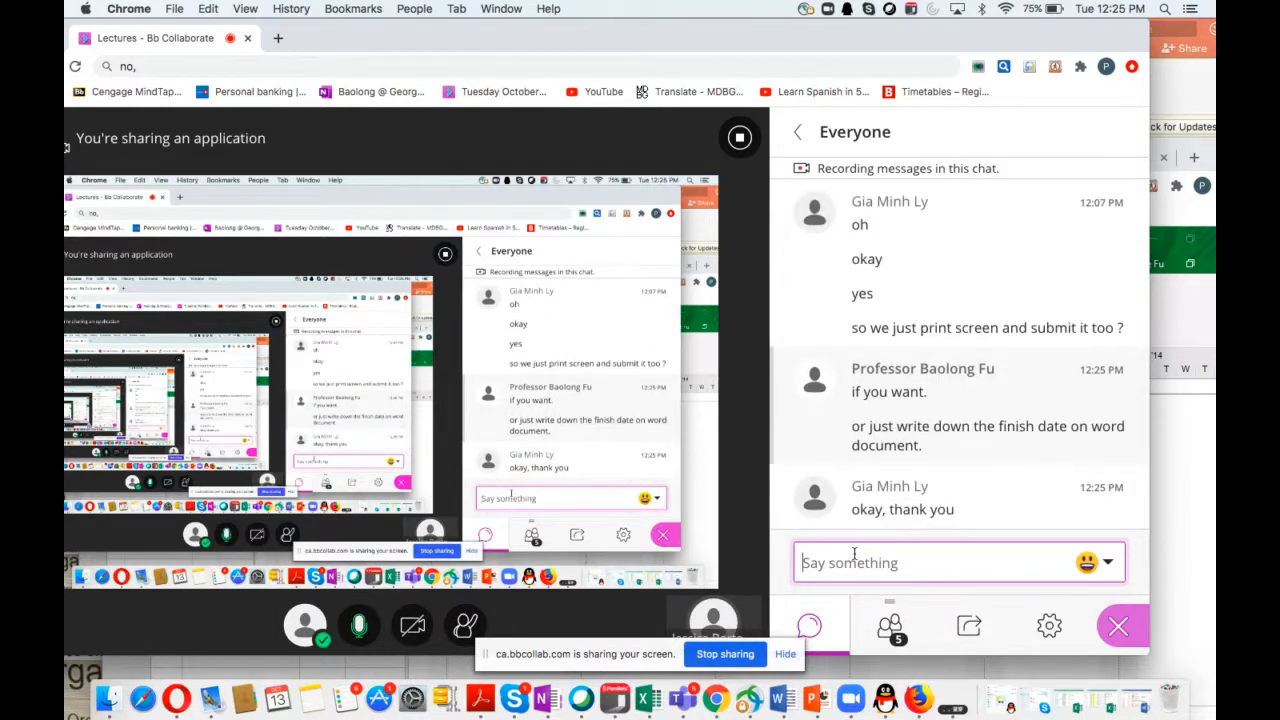
{"action": "type", "text": "or "}
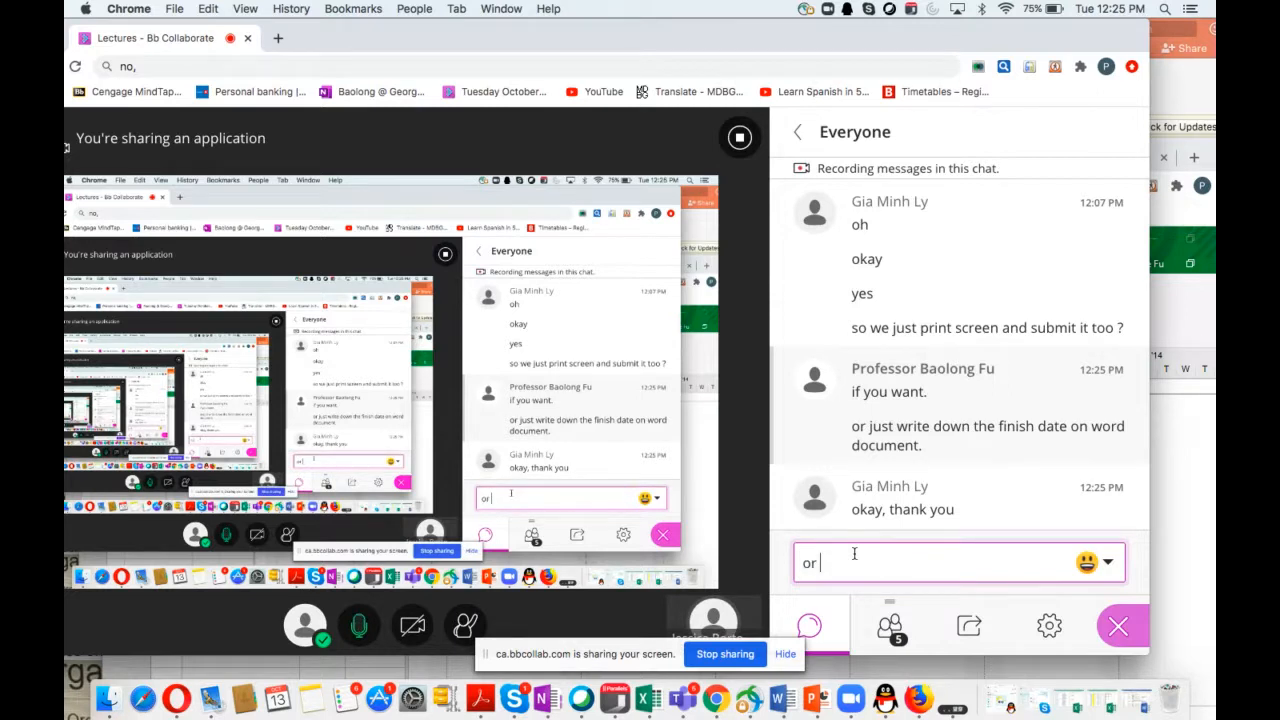
{"action": "type", "text": "write down the finish date on"}
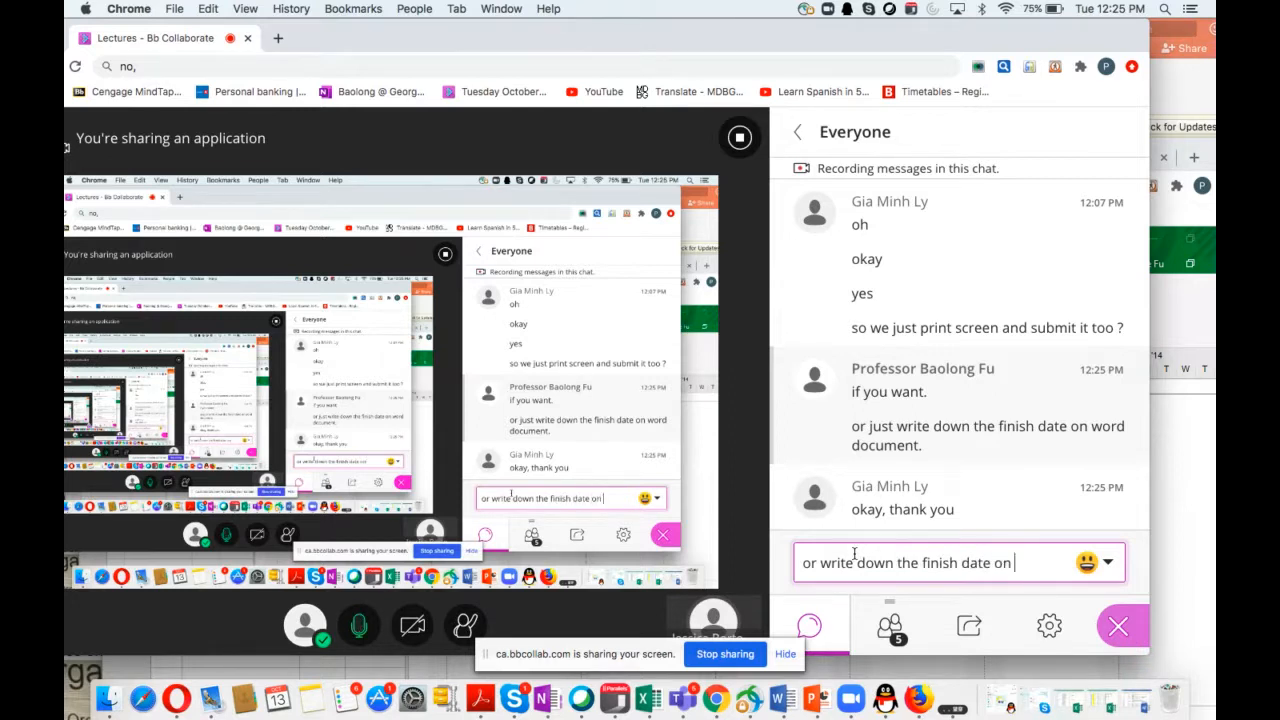
{"action": "key", "text": "BackSpace"}
{"action": "key", "text": "BackSpace"}
{"action": "key", "text": "BackSpace"}
{"action": "key", "text": "BackSpace"}
{"action": "key", "text": "BackSpace"}
{"action": "key", "text": "BackSpace"}
{"action": "key", "text": "BackSpace"}
{"action": "key", "text": "BackSpace"}
{"action": "key", "text": "BackSpace"}
{"action": "key", "text": "BackSpace"}
{"action": "key", "text": "BackSpace"}
{"action": "key", "text": "BackSpace"}
{"action": "key", "text": "BackSpace"}
{"action": "key", "text": "BackSpace"}
{"action": "key", "text": "BackSpace"}
{"action": "key", "text": "BackSpace"}
{"action": "key", "text": "BackSpace"}
{"action": "key", "text": "BackSpace"}
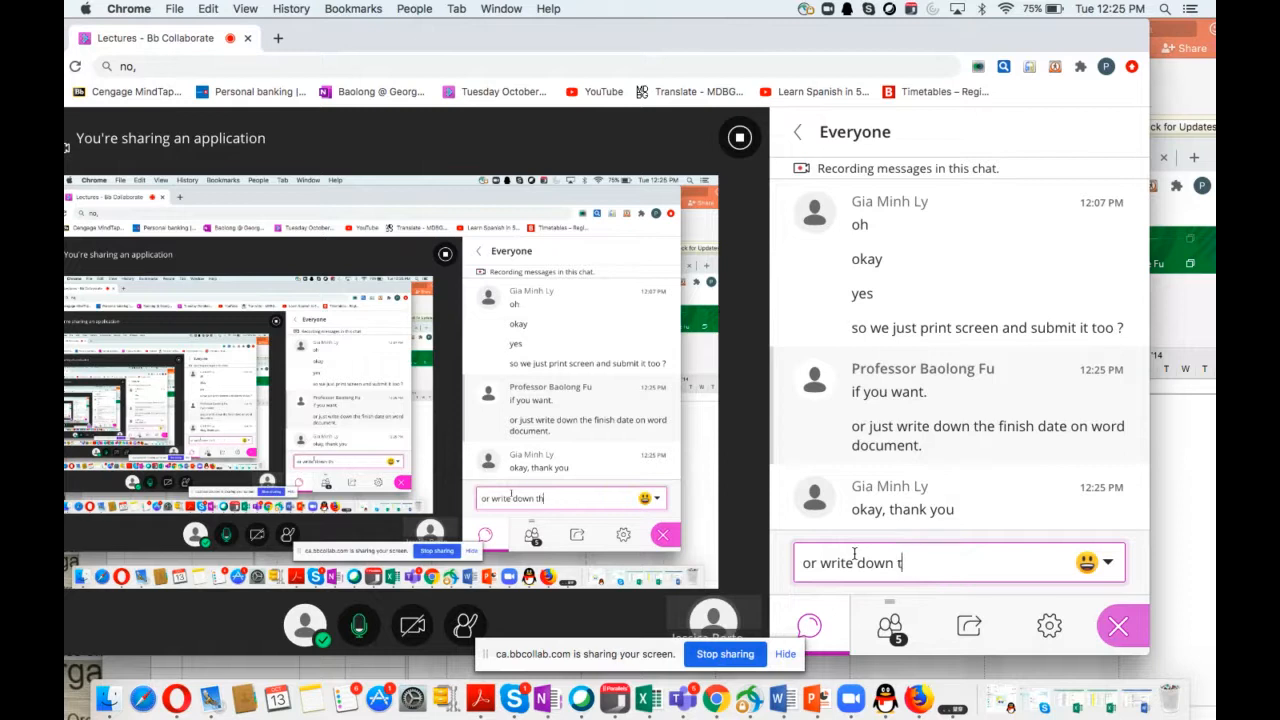
{"action": "key", "text": "BackSpace"}
{"action": "key", "text": "BackSpace"}
{"action": "key", "text": "BackSpace"}
{"action": "key", "text": "BackSpace"}
{"action": "key", "text": "BackSpace"}
{"action": "key", "text": "BackSpace"}
{"action": "key", "text": "BackSpace"}
{"action": "key", "text": "BackSpace"}
{"action": "key", "text": "BackSpace"}
{"action": "key", "text": "BackSpace"}
{"action": "key", "text": "BackSpace"}
{"action": "key", "text": "BackSpace"}
{"action": "key", "text": "BackSpace"}
{"action": "key", "text": "BackSpace"}
{"action": "key", "text": "BackSpace"}
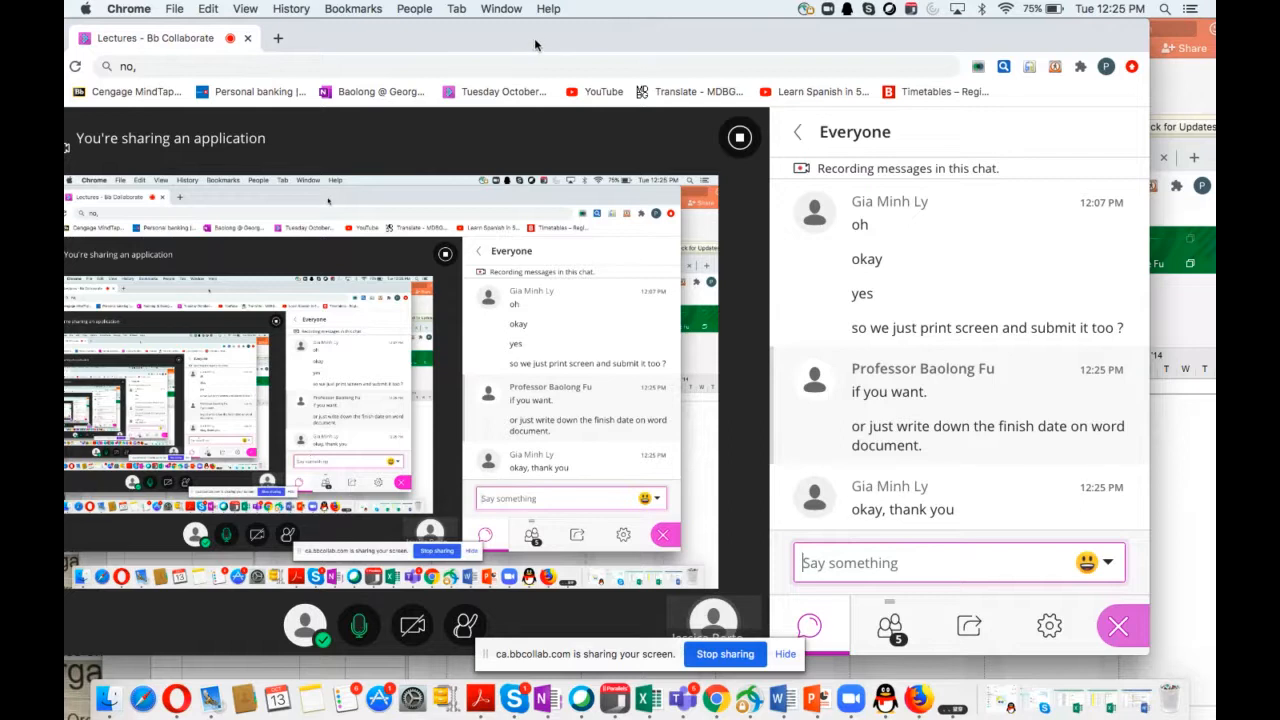
Move the Collaborate window aside, return to the Train project and close the Project Information dialog
{"action": "left_click_drag", "start_coordinate": [535, 45], "coordinate": [675, 141]}
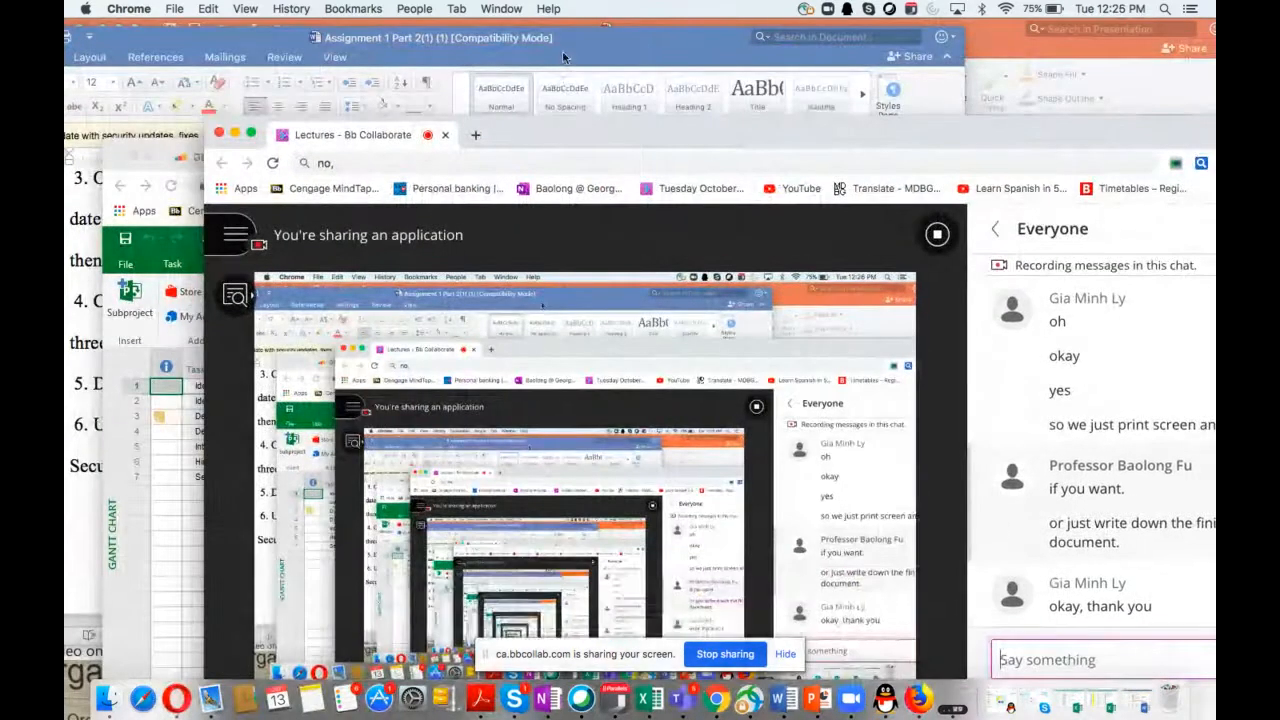
{"action": "left_click_drag", "start_coordinate": [562, 50], "coordinate": [608, 58]}
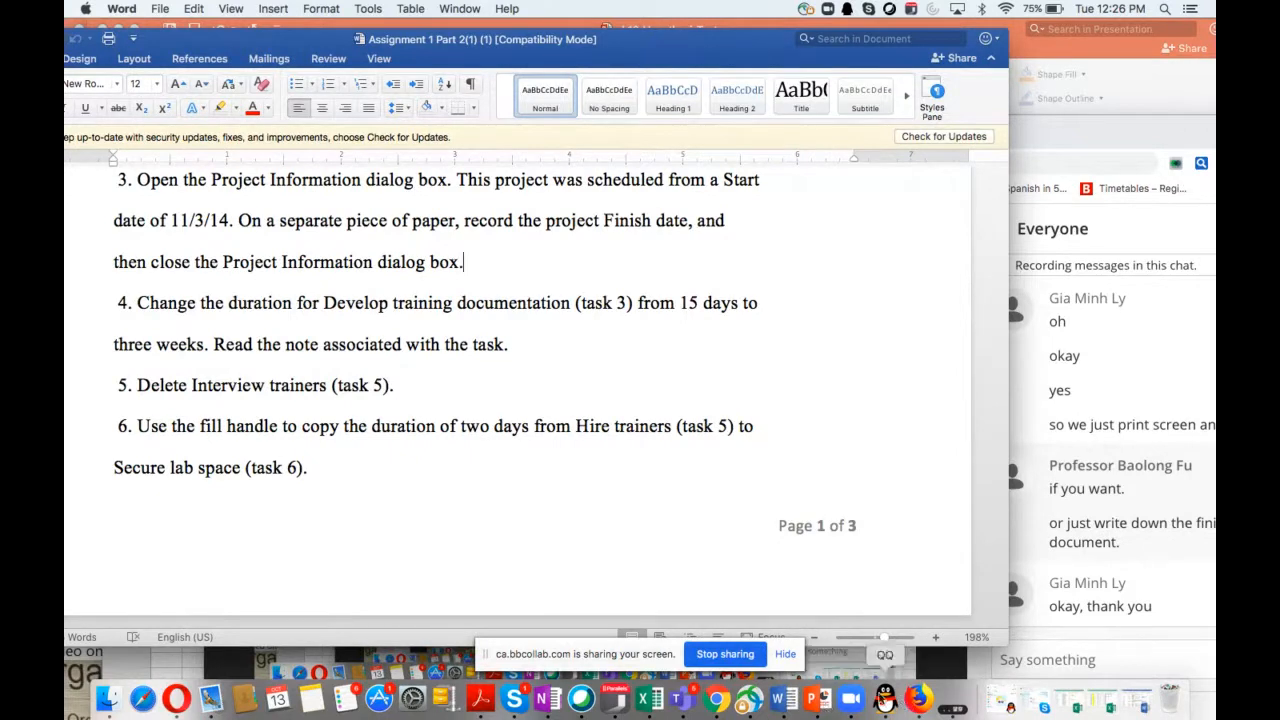
{"action": "left_click", "coordinate": [716, 700]}
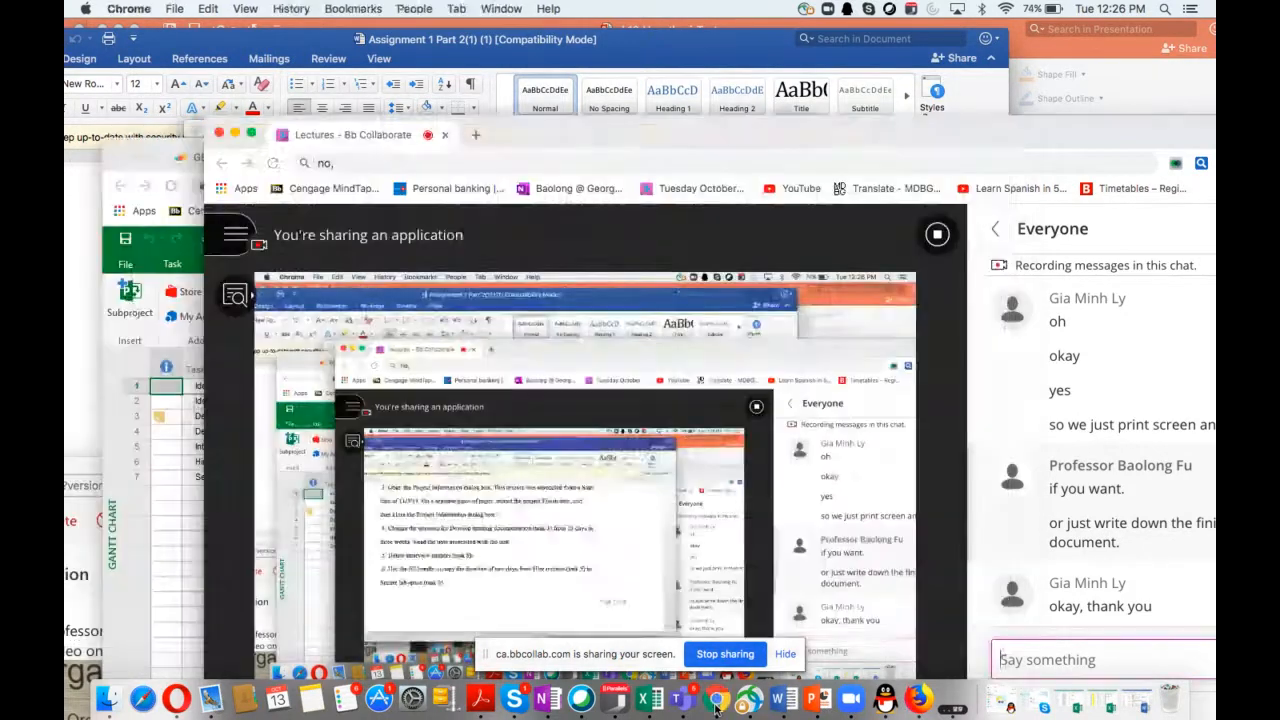
{"action": "left_click_drag", "start_coordinate": [651, 149], "coordinate": [928, 459]}
{"action": "left_click_drag", "start_coordinate": [787, 444], "coordinate": [1214, 80]}
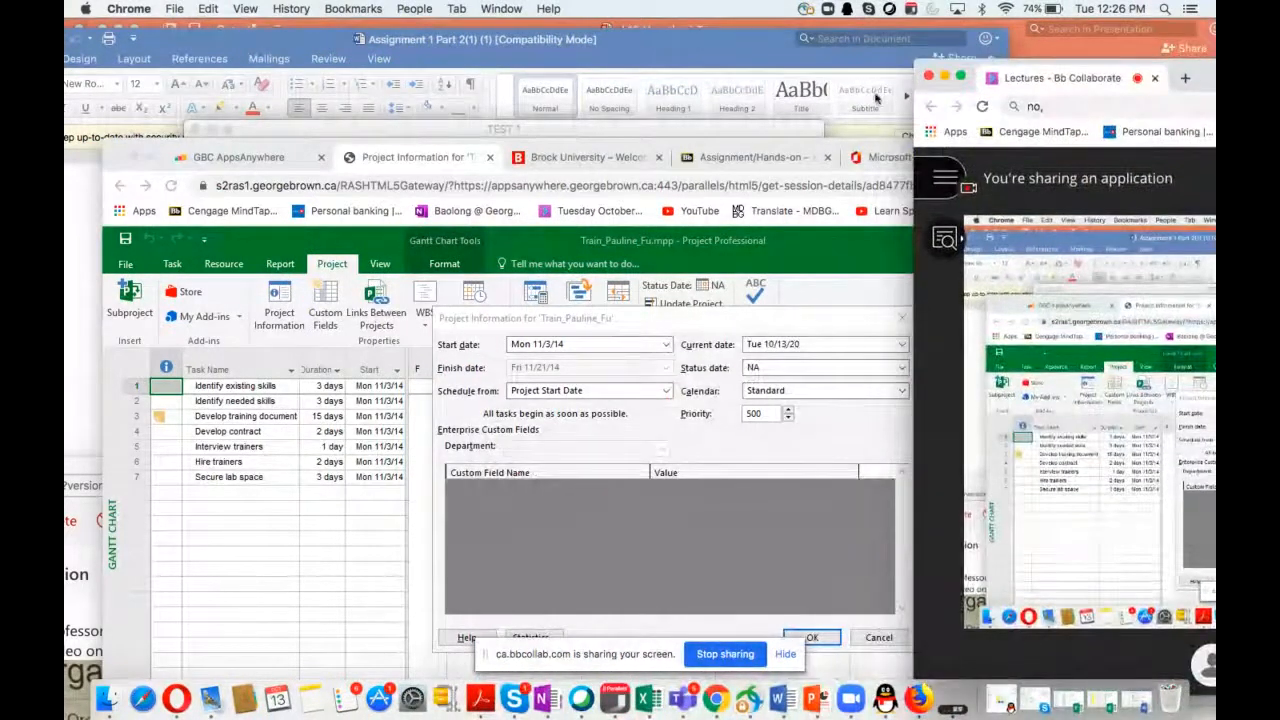
{"action": "left_click_drag", "start_coordinate": [804, 145], "coordinate": [828, 42]}
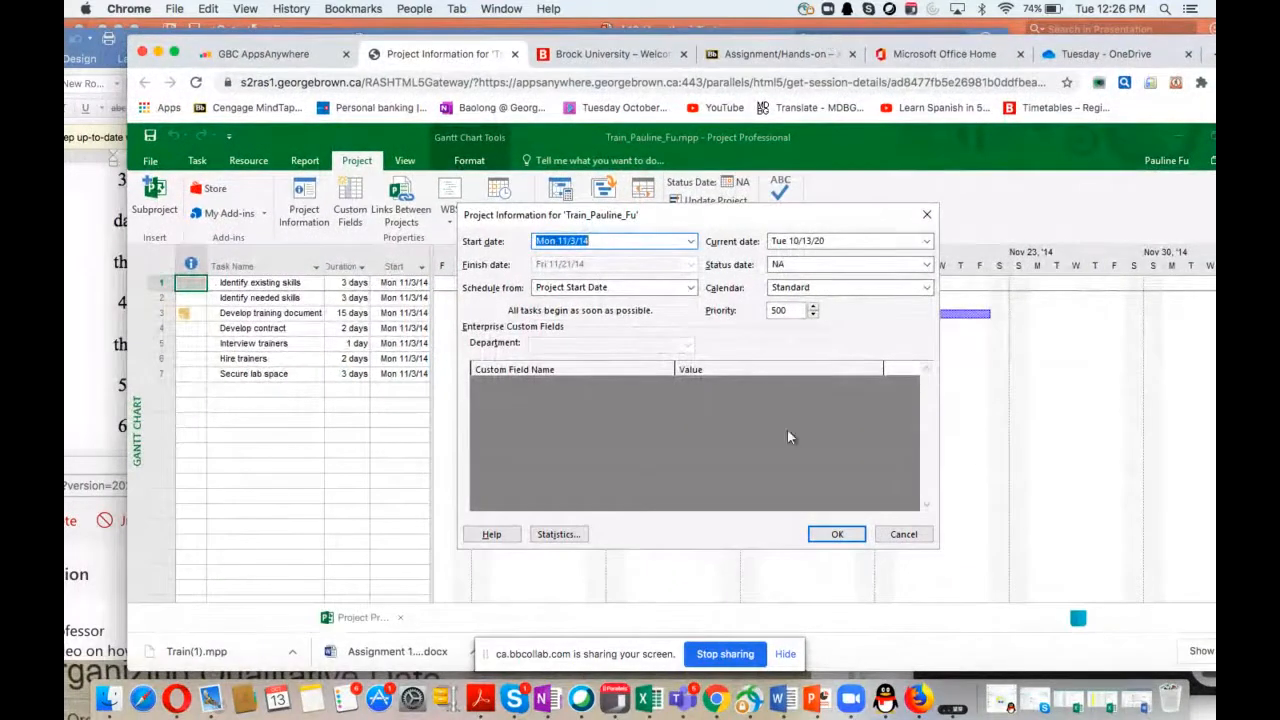
{"action": "left_click", "coordinate": [836, 535]}
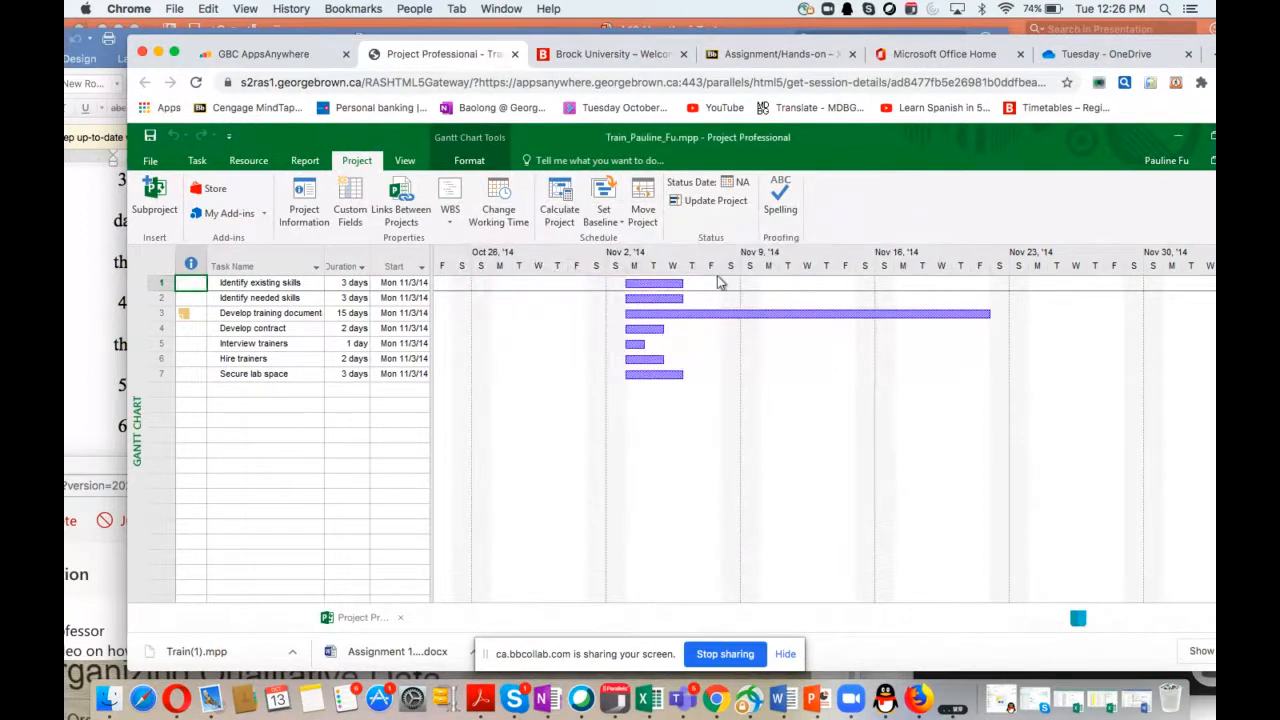
Switch to the assignment document in Word and review instructions 4 to 6 on task durations and deleting Interview trainers
{"action": "left_click_drag", "start_coordinate": [533, 42], "coordinate": [617, 50]}
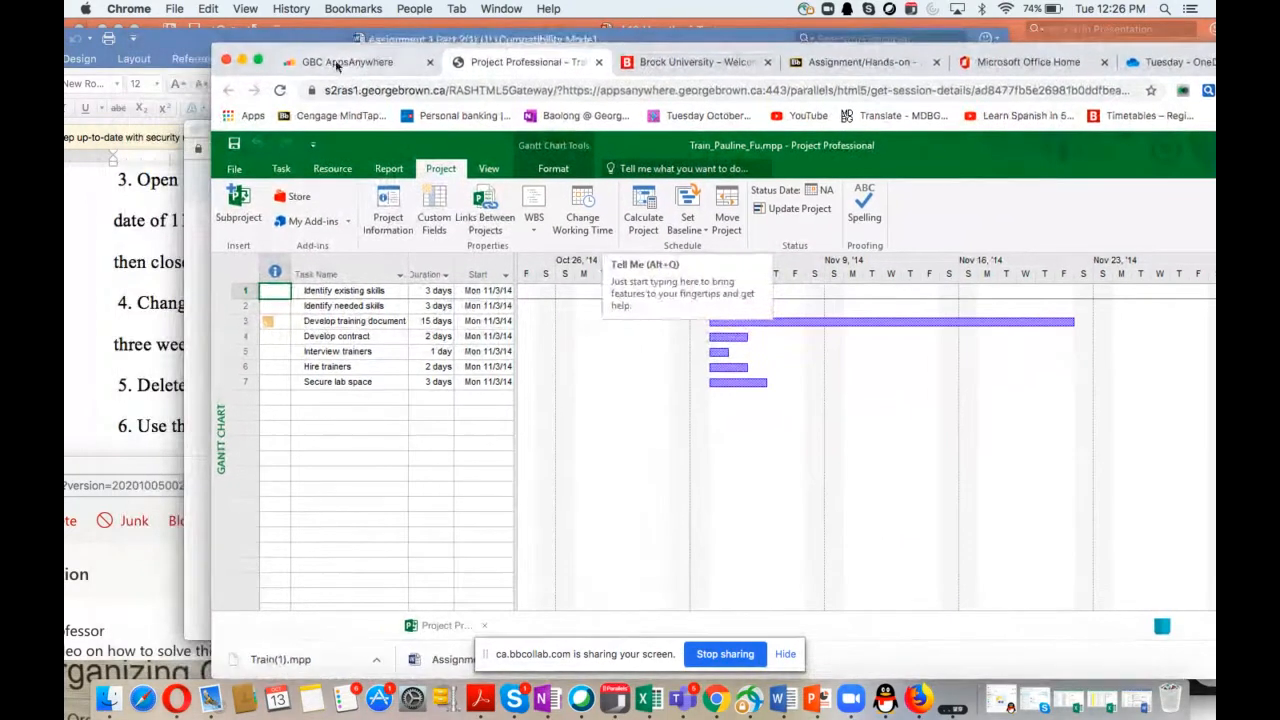
{"action": "left_click", "coordinate": [178, 37]}
{"action": "scroll", "coordinate": [352, 467], "scroll_direction": "down", "scroll_amount": 5}
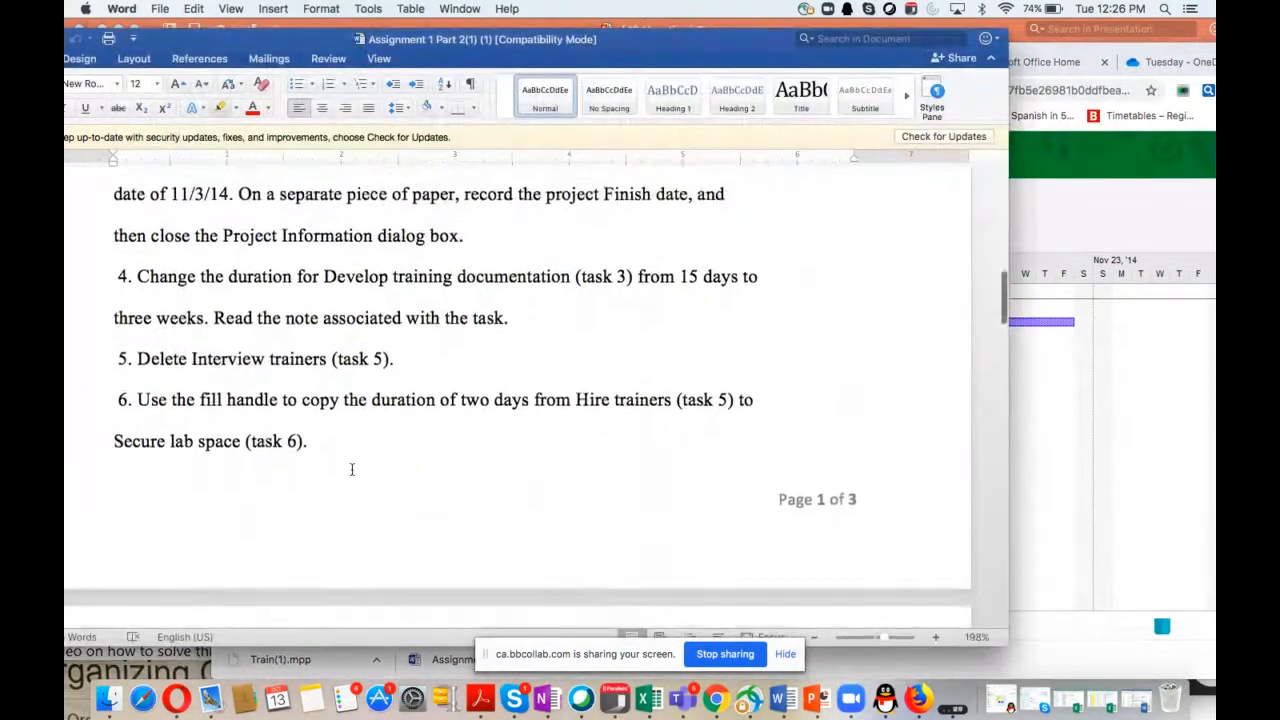
{"action": "scroll", "coordinate": [352, 469], "scroll_direction": "down", "scroll_amount": 1}
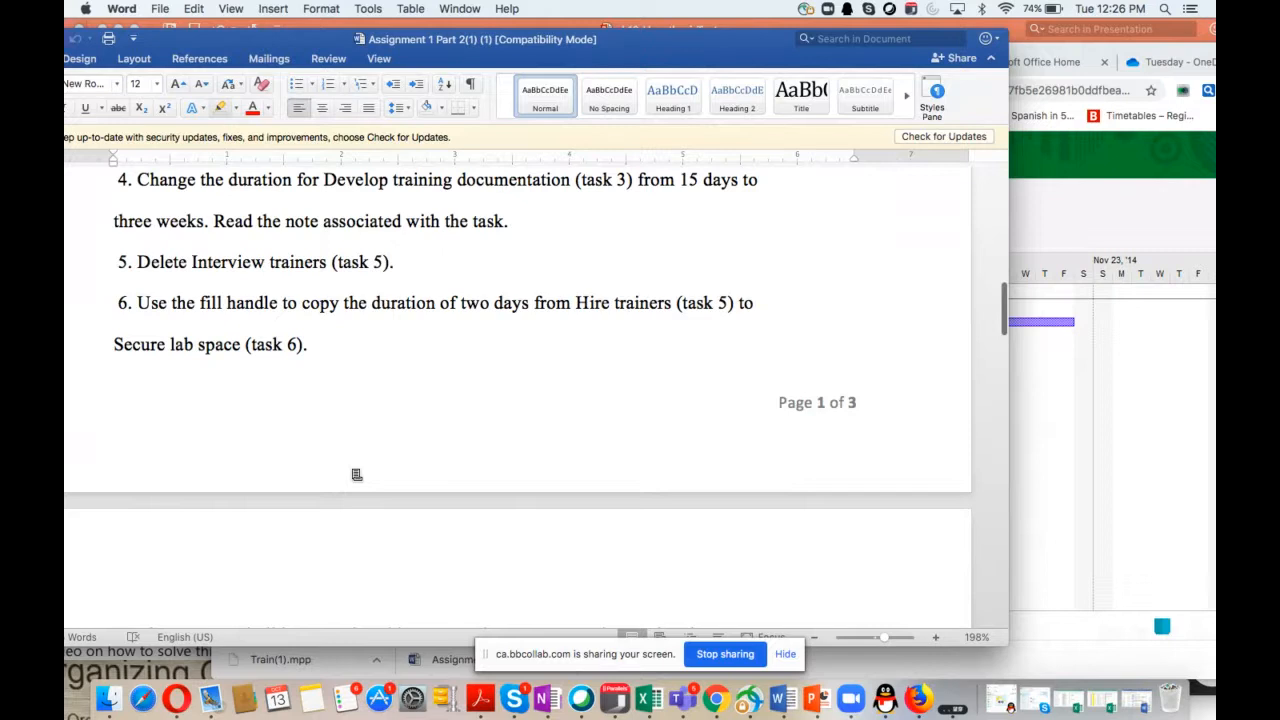
Switch back to the Train project in Chrome, place its window beside the instructions and widen the task table through the Resource Names column
{"action": "left_click", "coordinate": [1089, 153]}
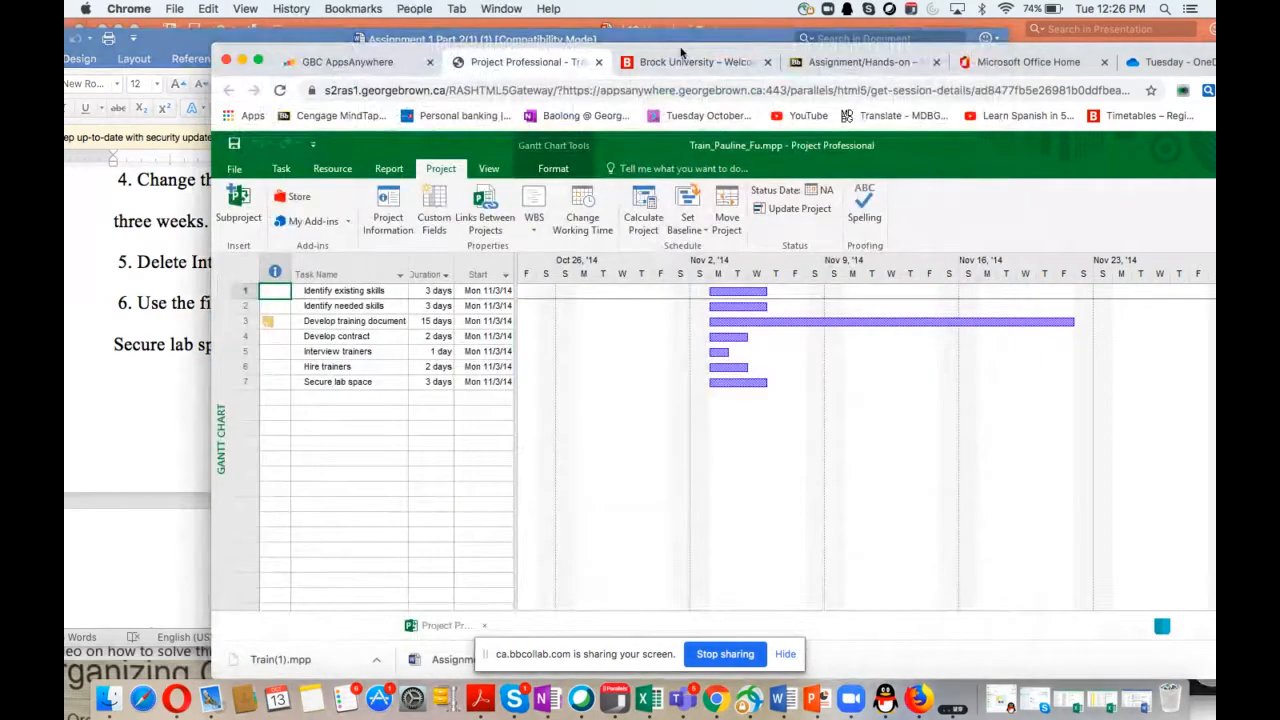
{"action": "left_click_drag", "start_coordinate": [681, 52], "coordinate": [866, 227]}
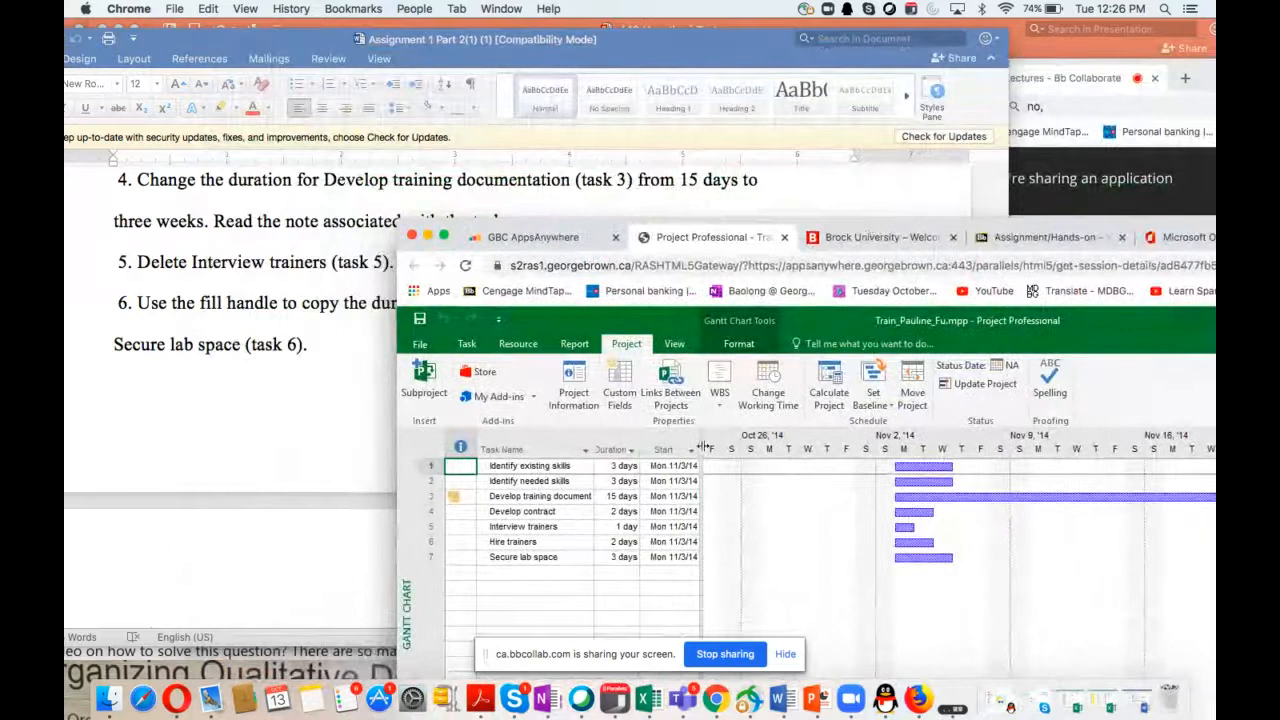
{"action": "left_click_drag", "start_coordinate": [701, 446], "coordinate": [870, 445]}
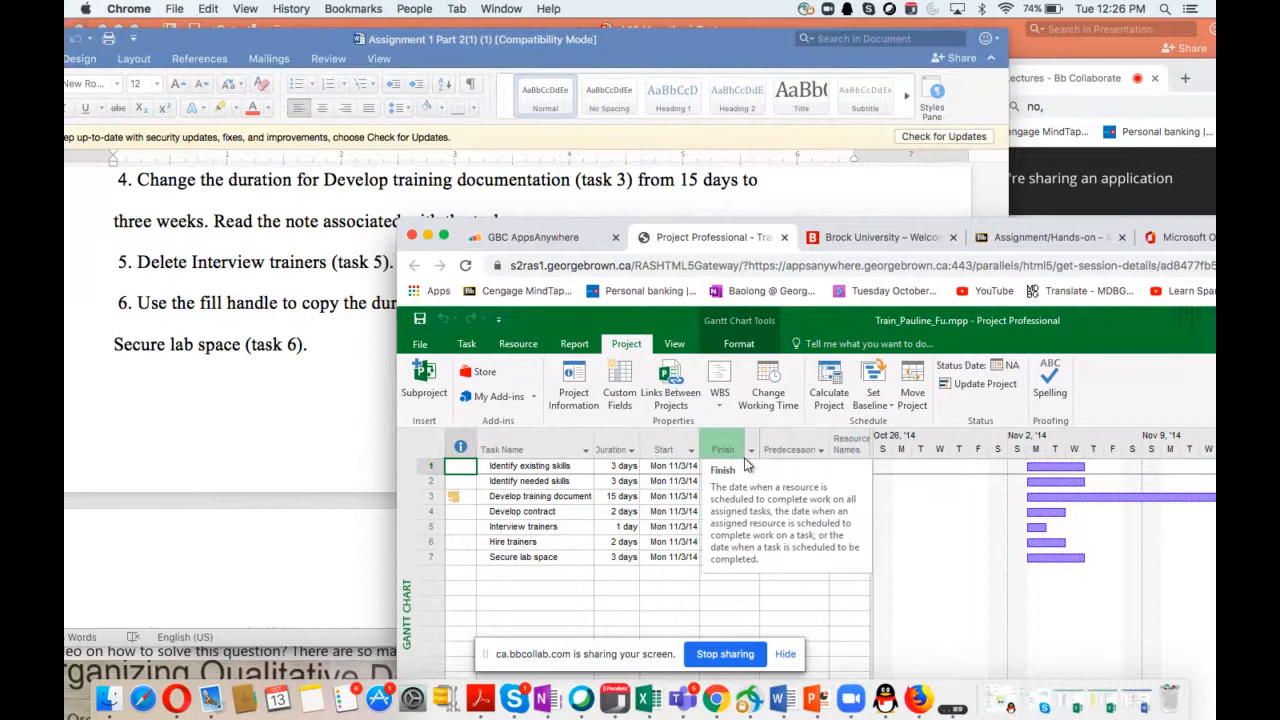
Set the duration of Develop training documentation (task 3) to 3 weeks and check the note attached to the task
{"action": "left_click", "coordinate": [630, 500]}
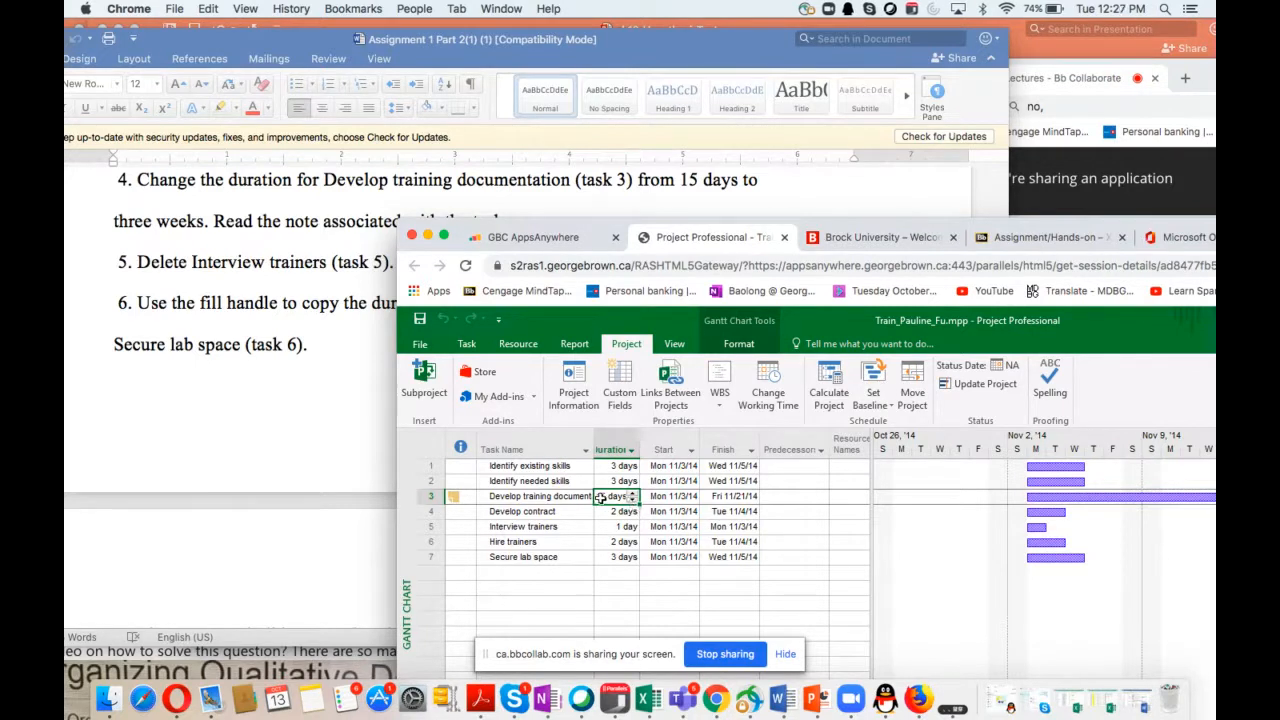
{"action": "key", "text": "BackSpace"}
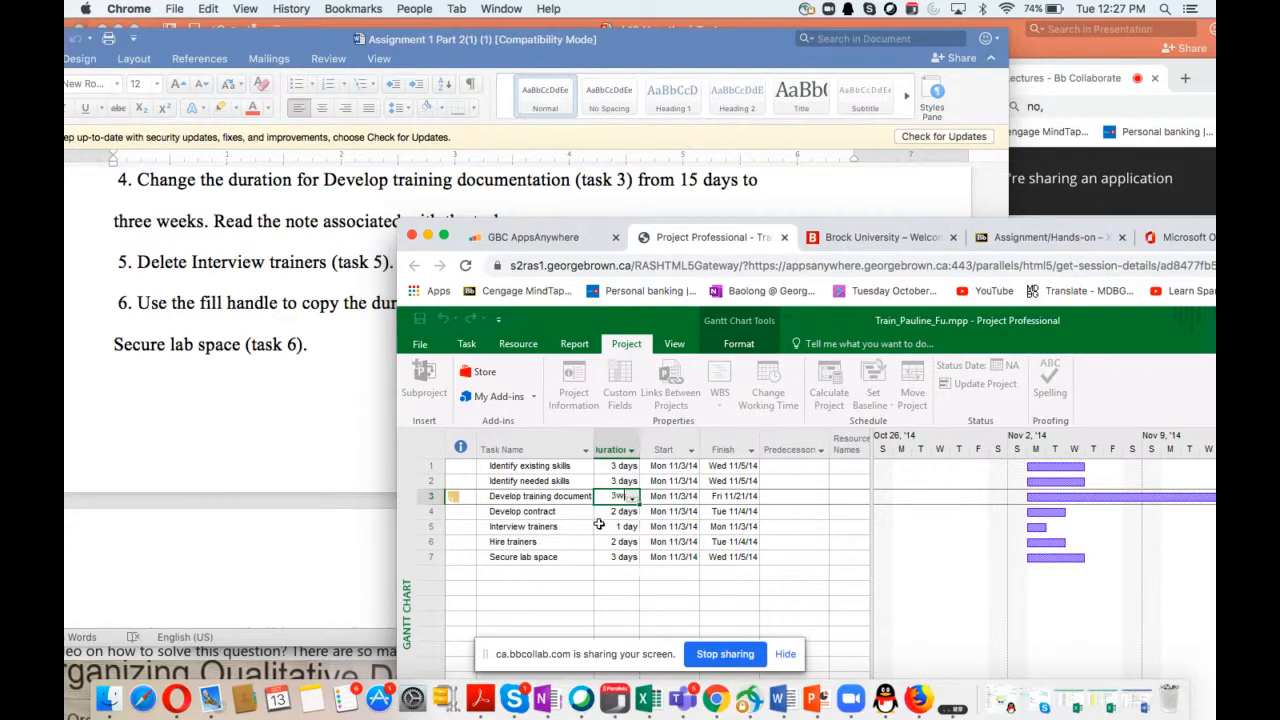
{"action": "type", "text": "3w"}
{"action": "key", "text": "Return"}
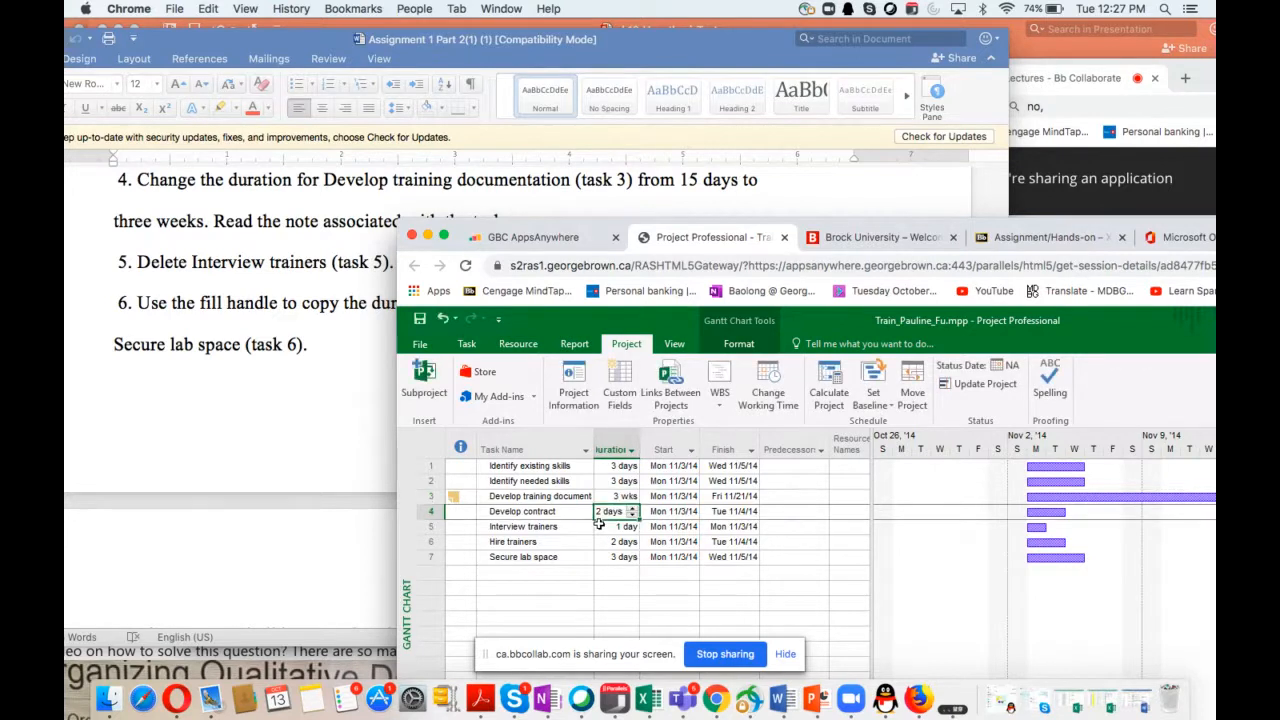
{"action": "left_click", "coordinate": [608, 497]}
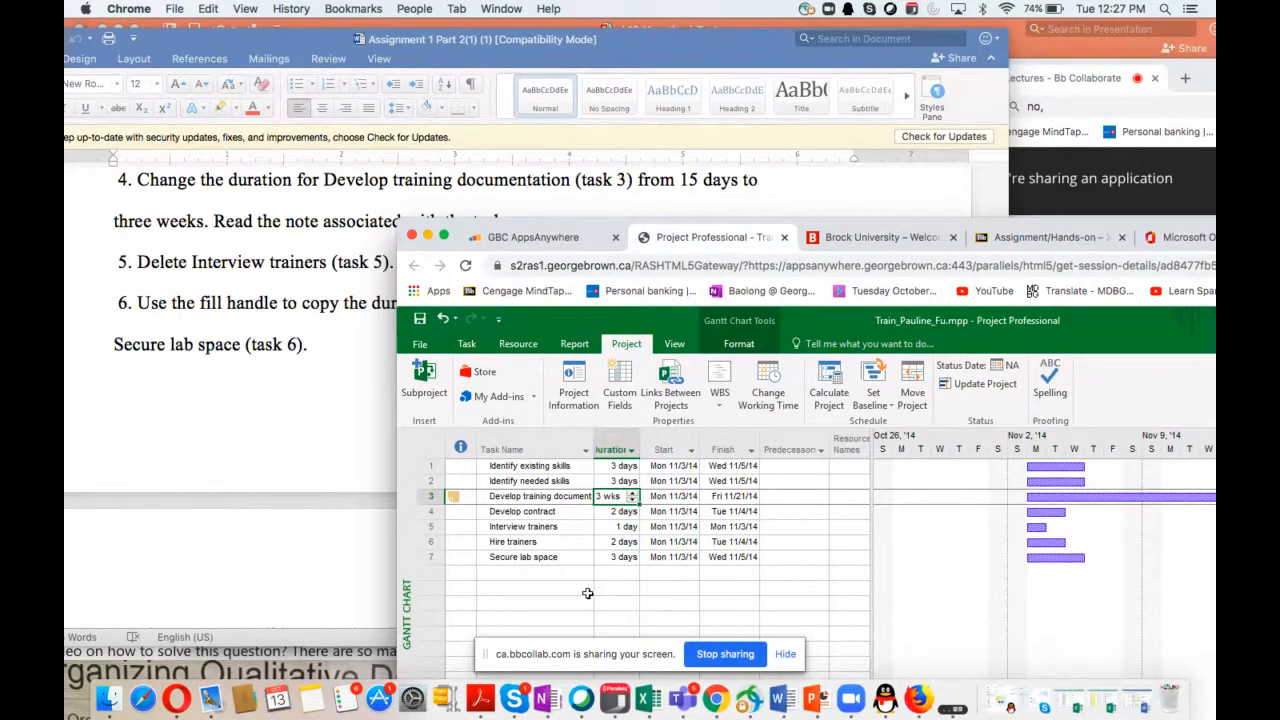
{"action": "key", "text": "Return"}
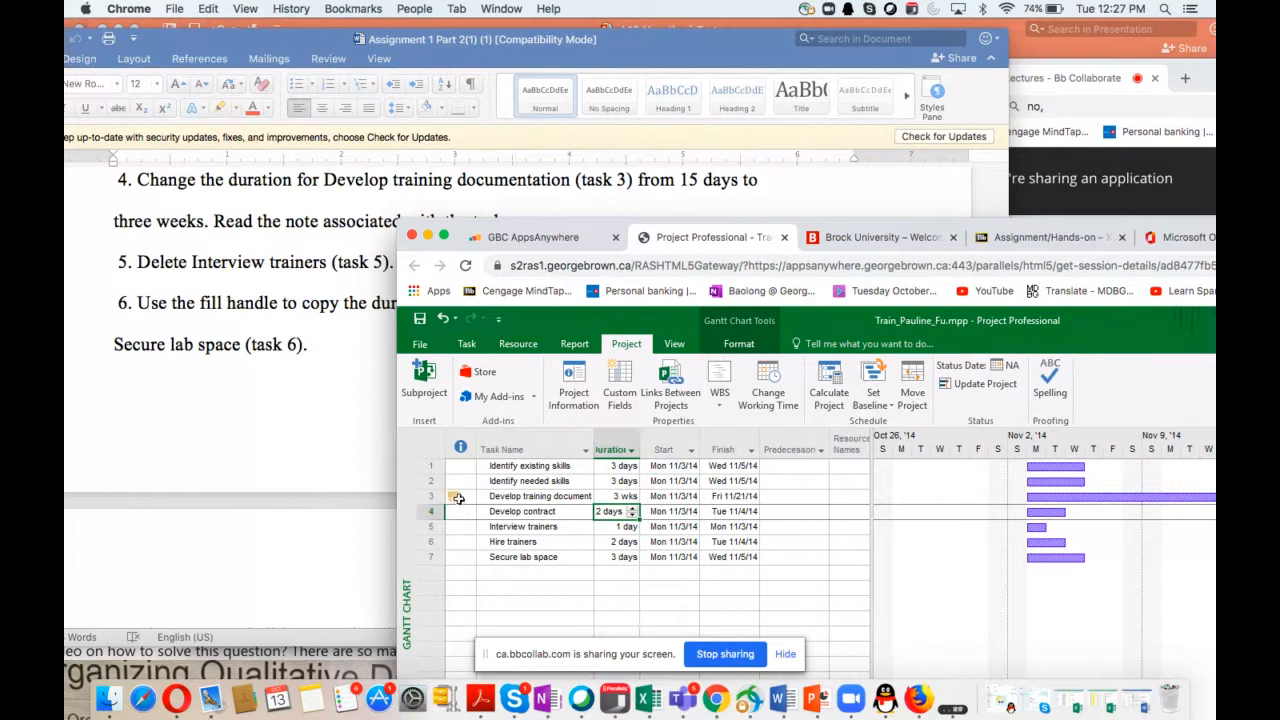
{"action": "mouse_move", "coordinate": [457, 498]}
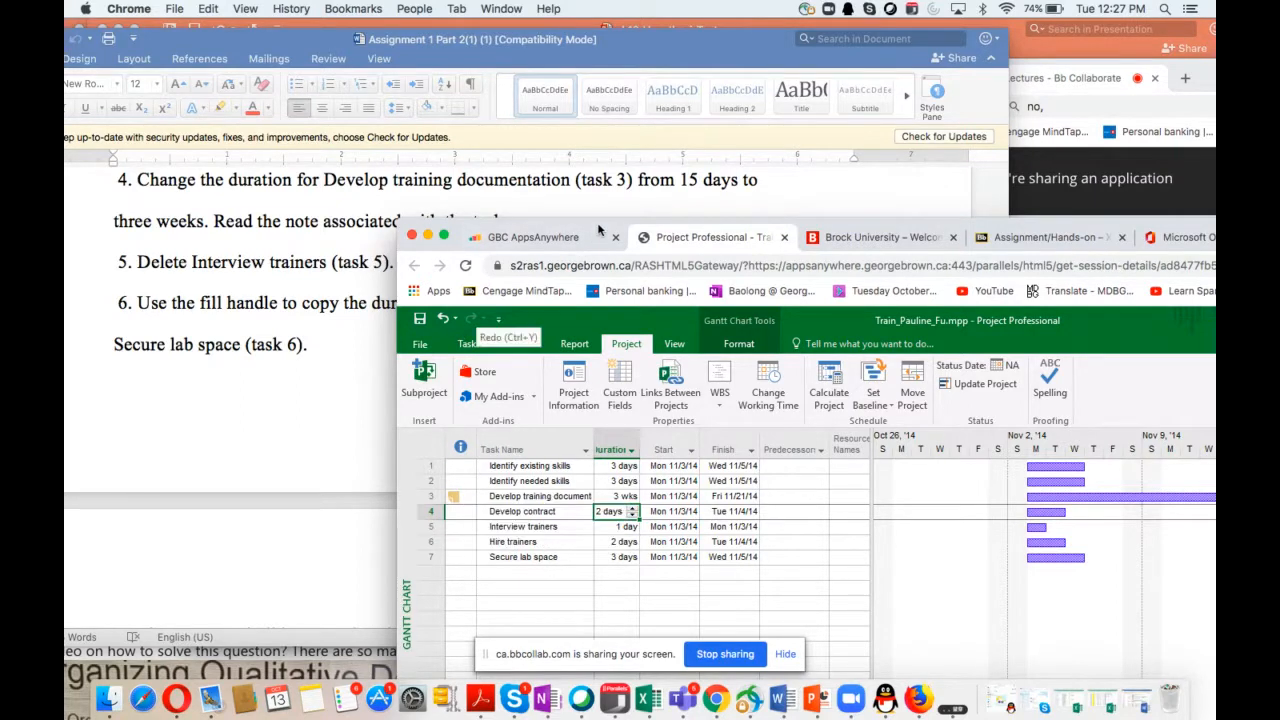
Try to remove Interview trainers (task 5) by clearing its task name, and undo the clearing
{"action": "left_click_drag", "start_coordinate": [598, 230], "coordinate": [635, 241]}
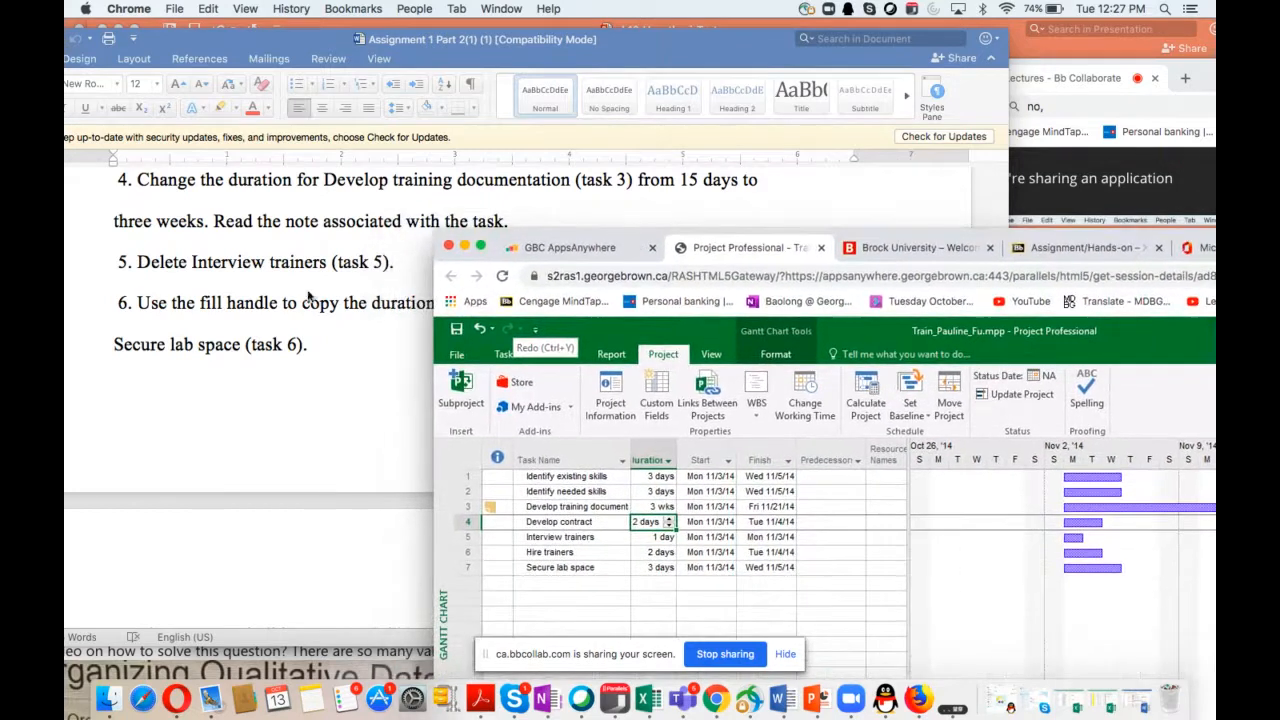
{"action": "scroll", "coordinate": [270, 375], "scroll_direction": "down", "scroll_amount": 2}
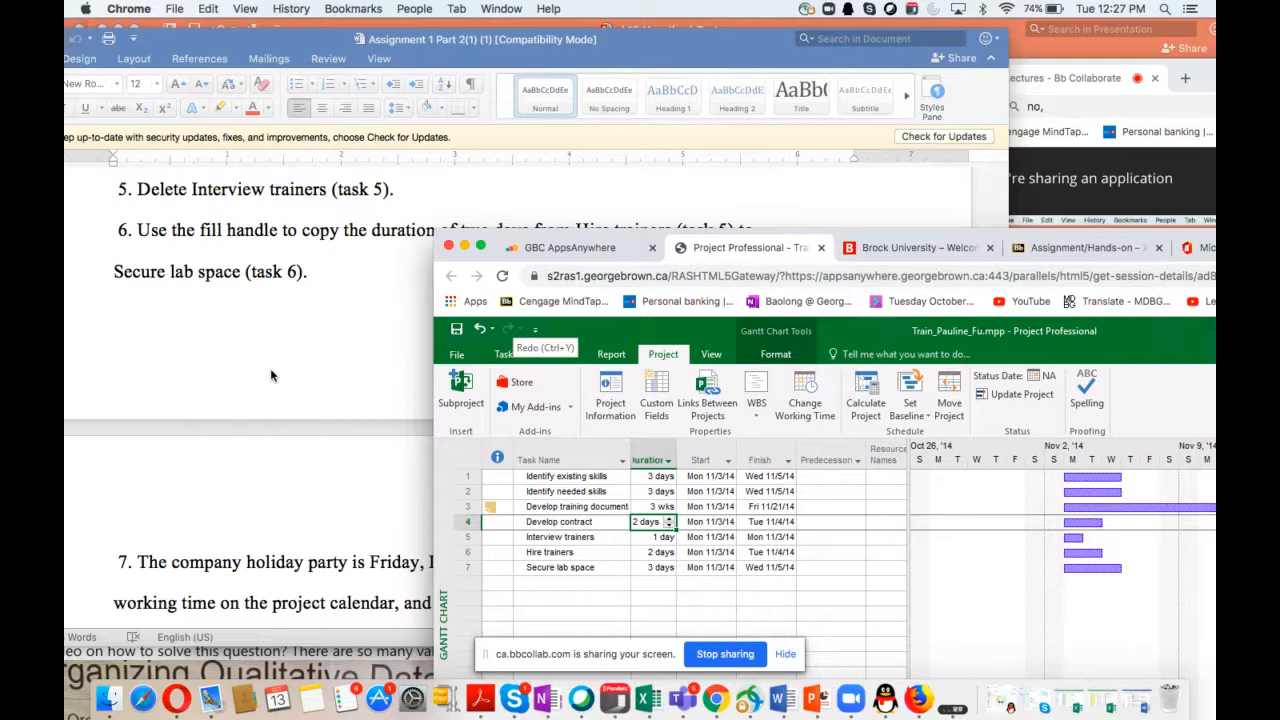
{"action": "left_click", "coordinate": [470, 537]}
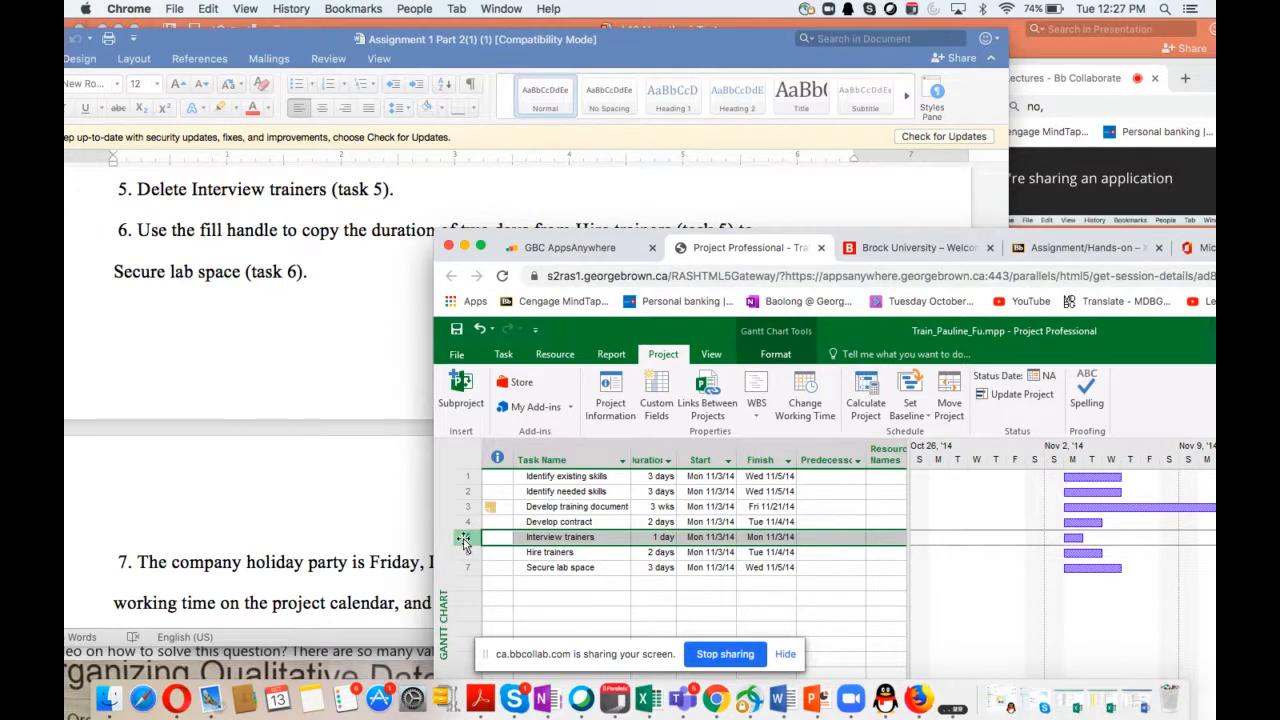
{"action": "left_click", "coordinate": [561, 537]}
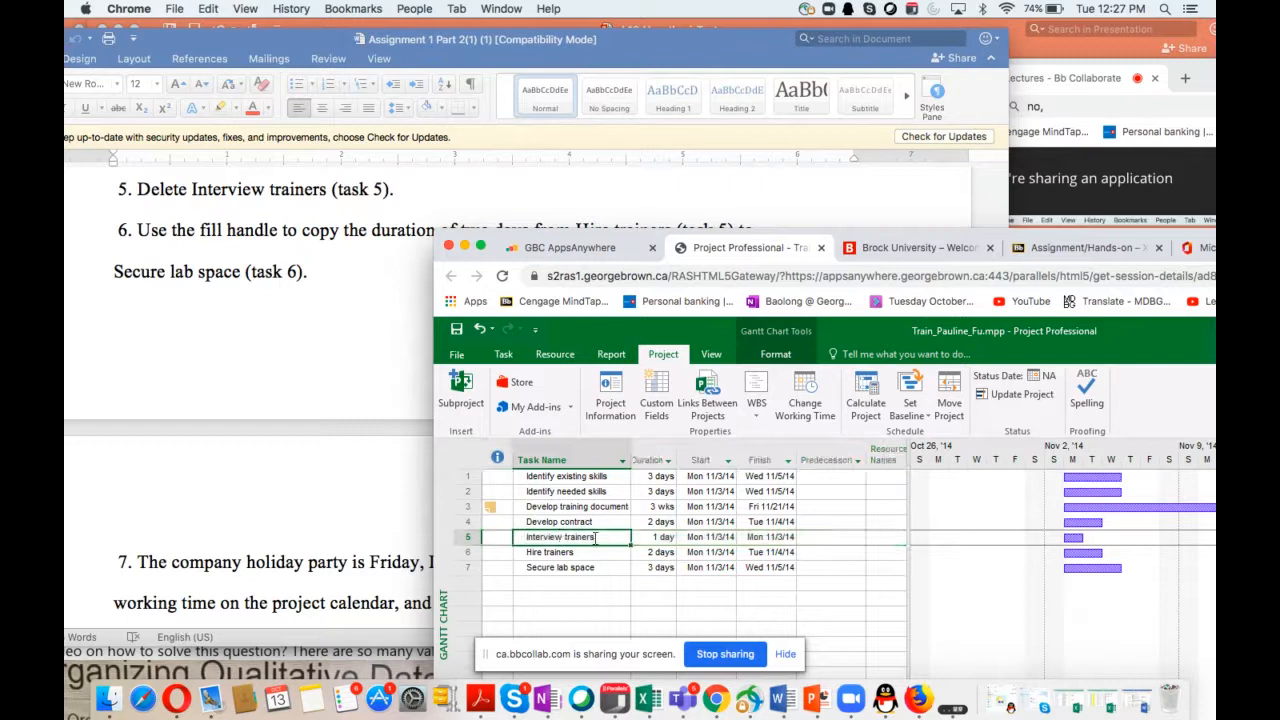
{"action": "left_click", "coordinate": [596, 537]}
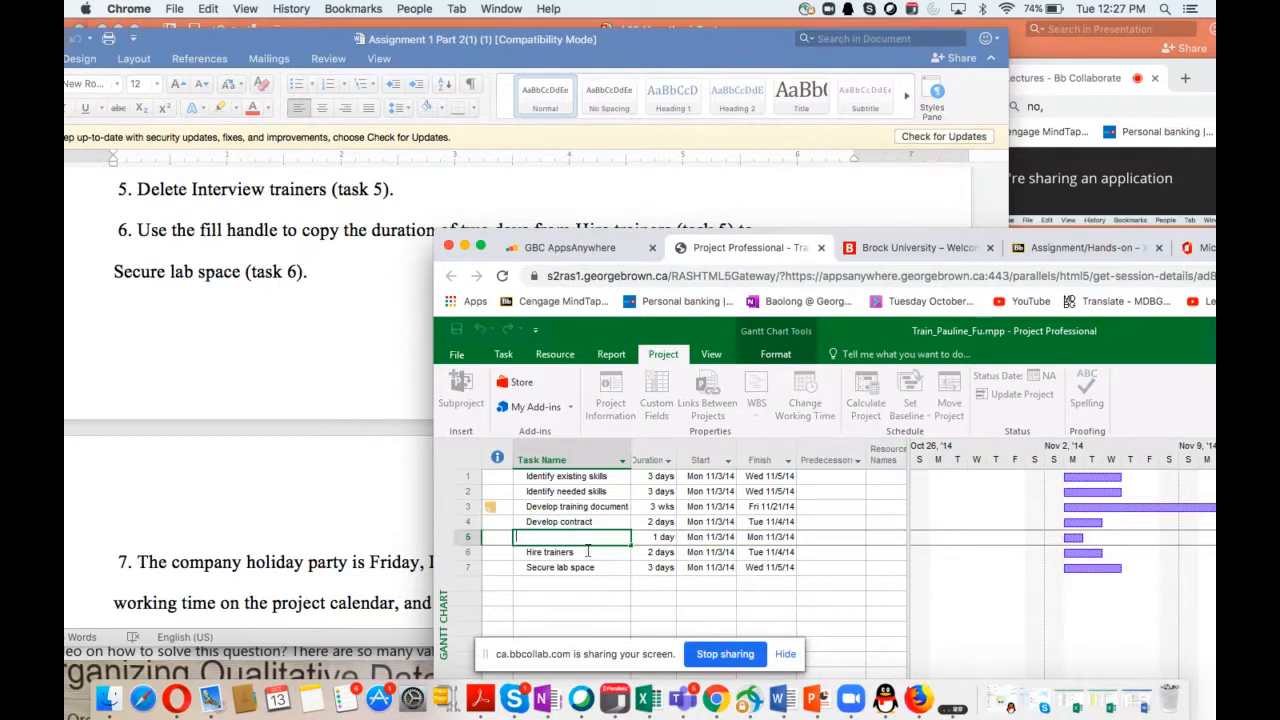
{"action": "key", "text": "BackSpace"}
{"action": "left_click", "coordinate": [550, 587]}
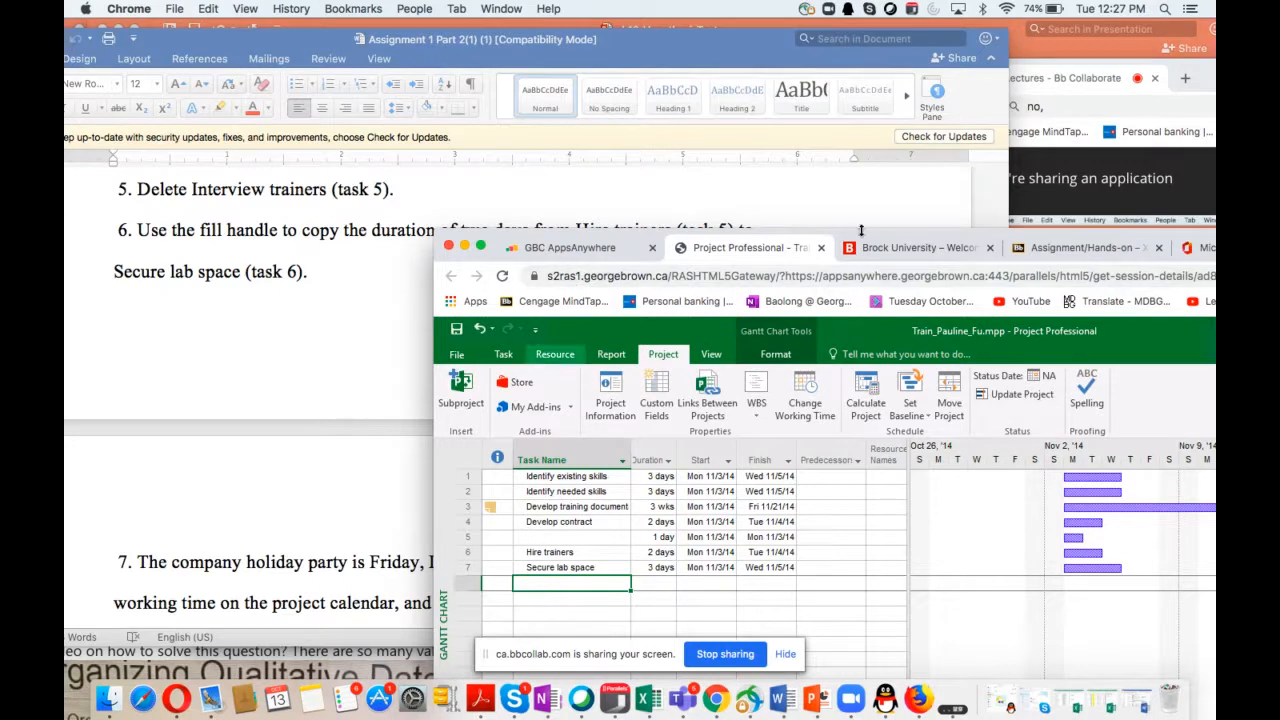
{"action": "left_click_drag", "start_coordinate": [865, 240], "coordinate": [791, 162]}
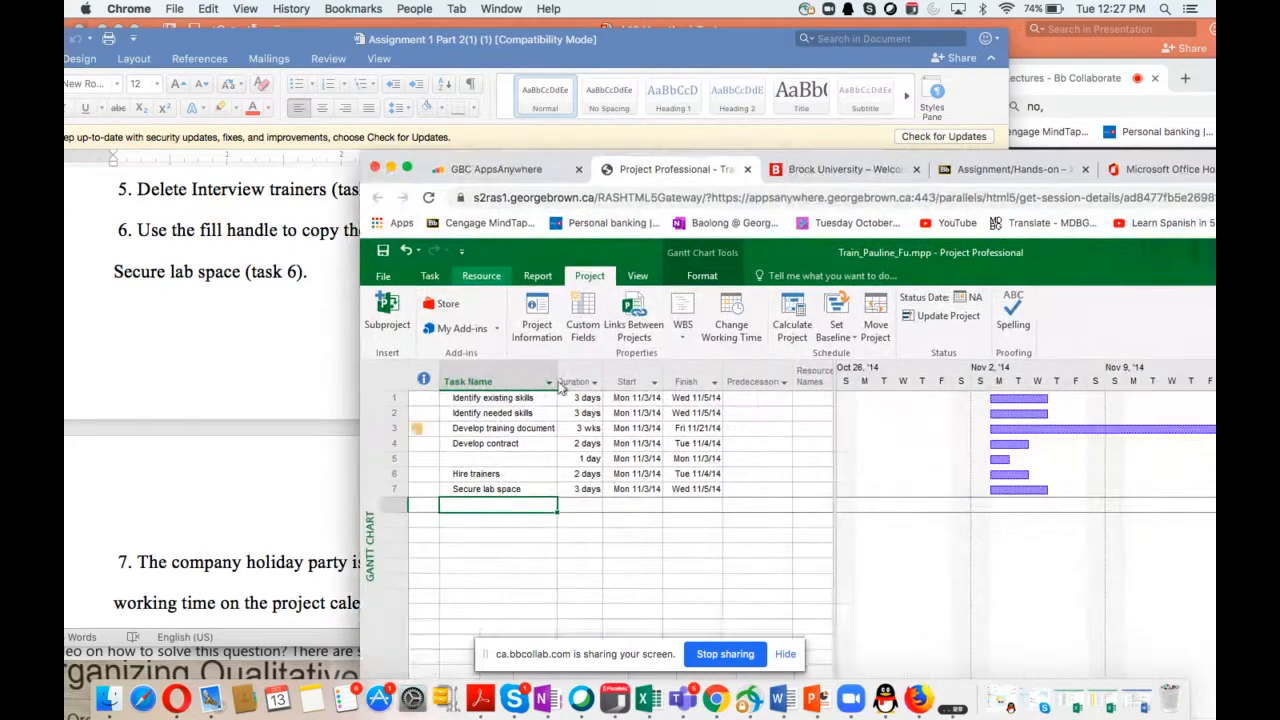
{"action": "left_click", "coordinate": [406, 251]}
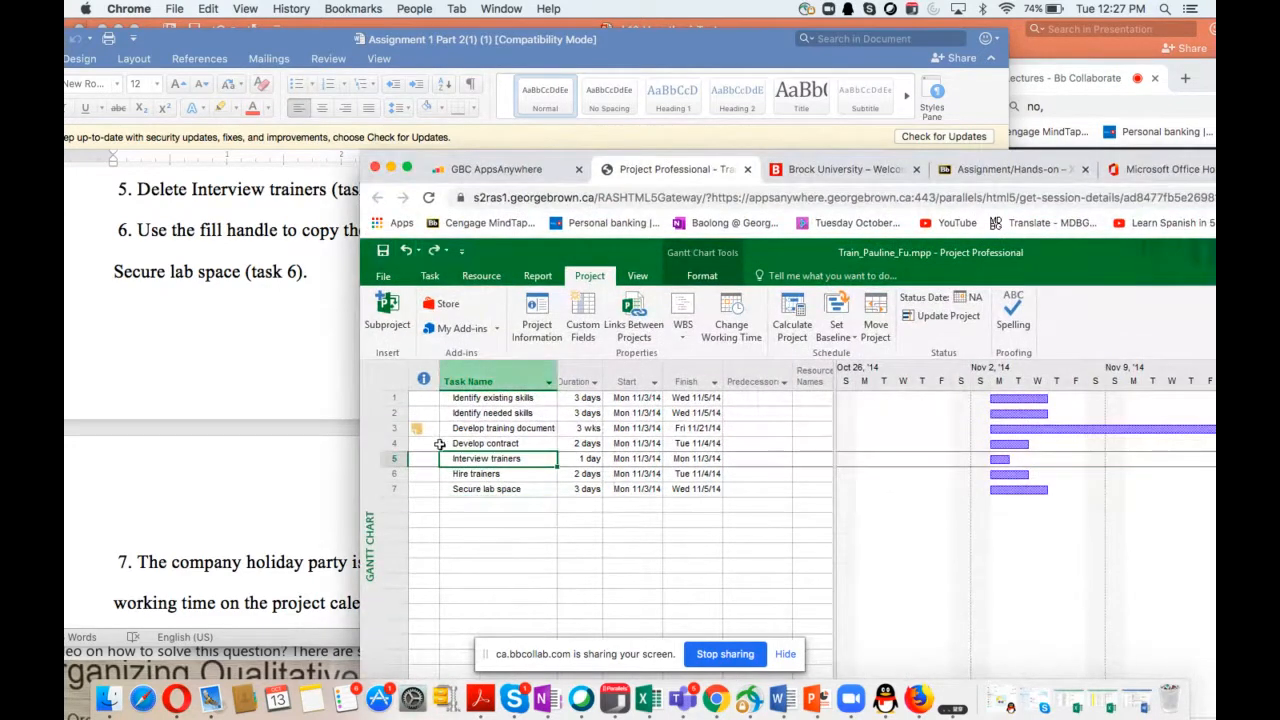
Delete the entire Interview trainers task (task 5) from the task table
{"action": "left_click", "coordinate": [391, 458]}
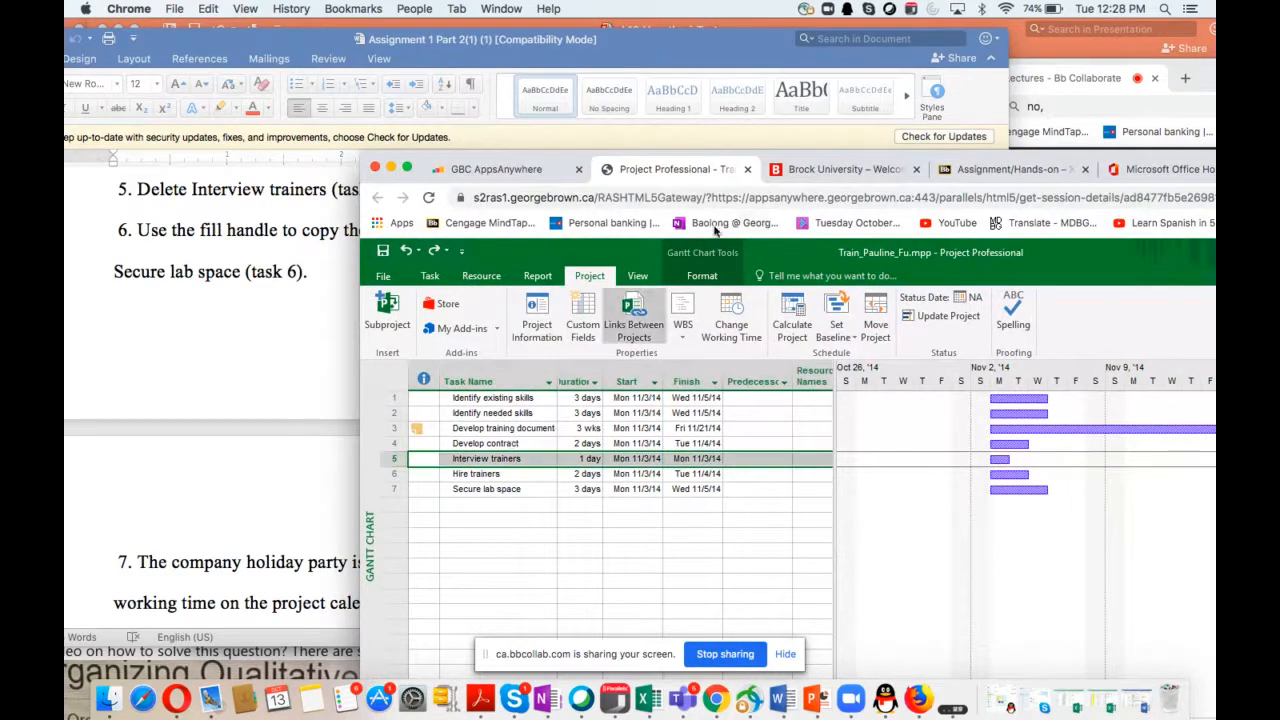
{"action": "left_click_drag", "start_coordinate": [821, 157], "coordinate": [613, 69]}
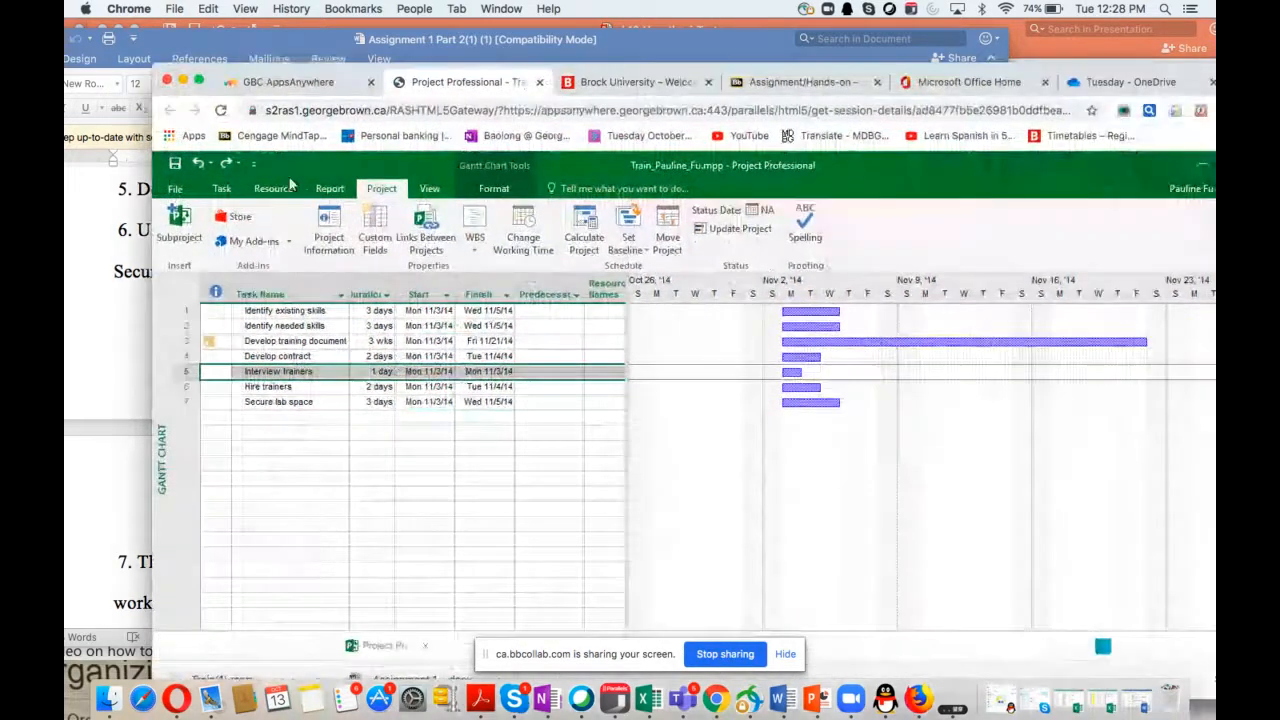
{"action": "left_click", "coordinate": [221, 189]}
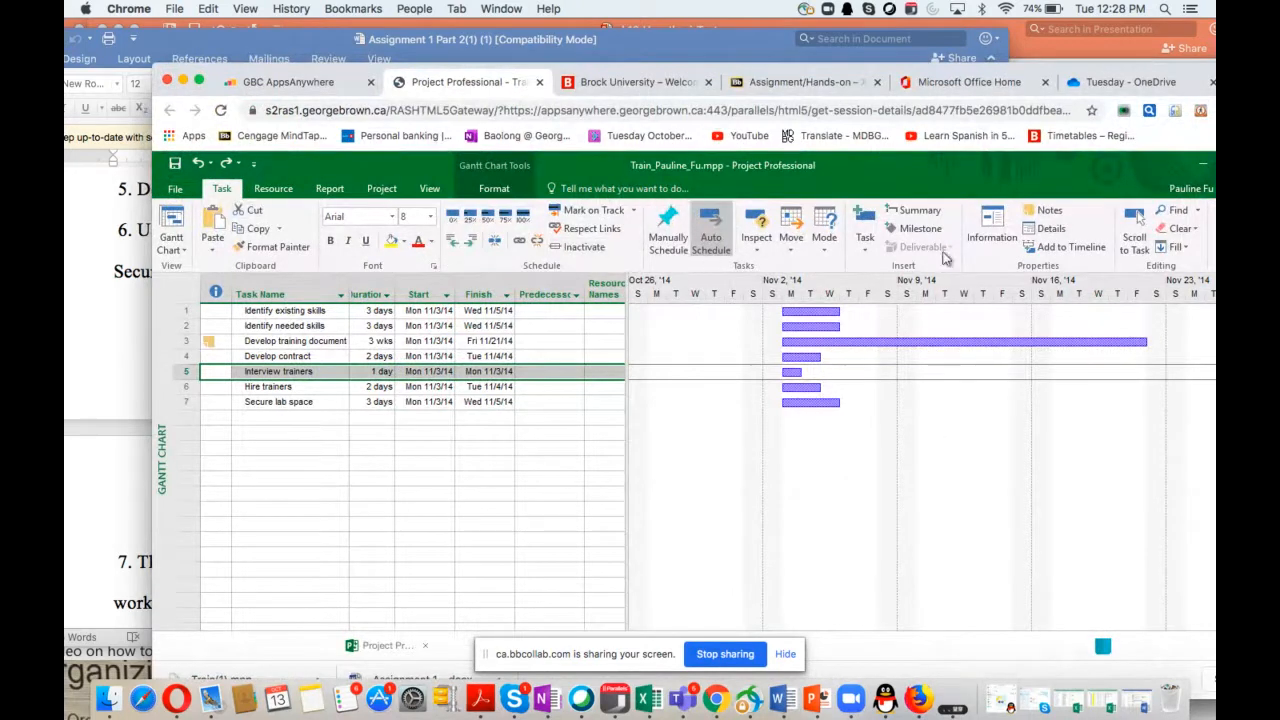
{"action": "left_click", "coordinate": [866, 252]}
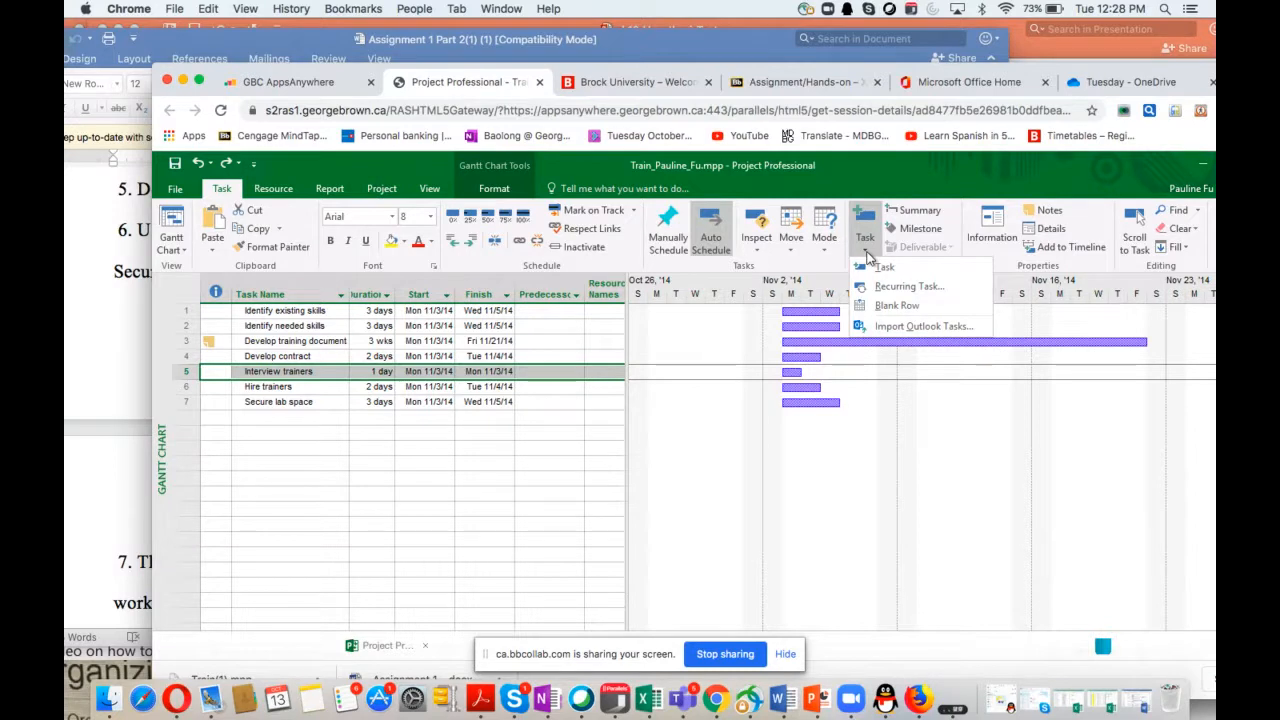
{"action": "right_click", "coordinate": [188, 376]}
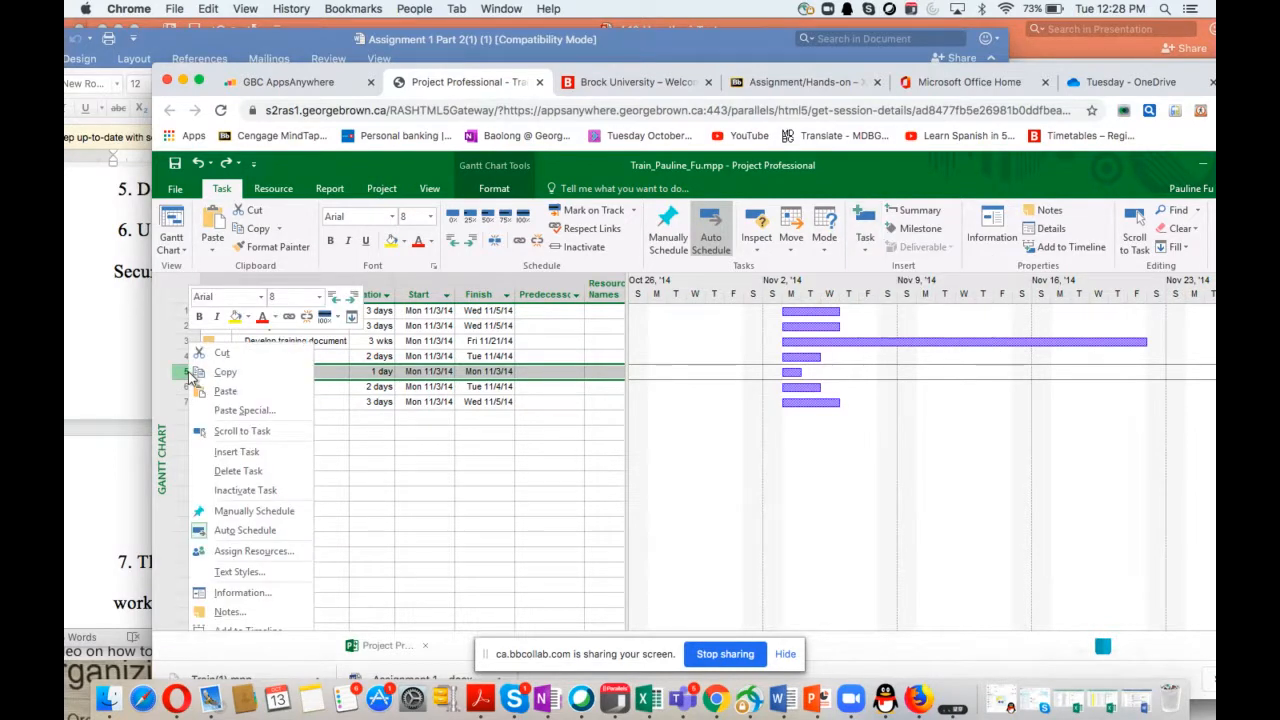
{"action": "left_click", "coordinate": [240, 471]}
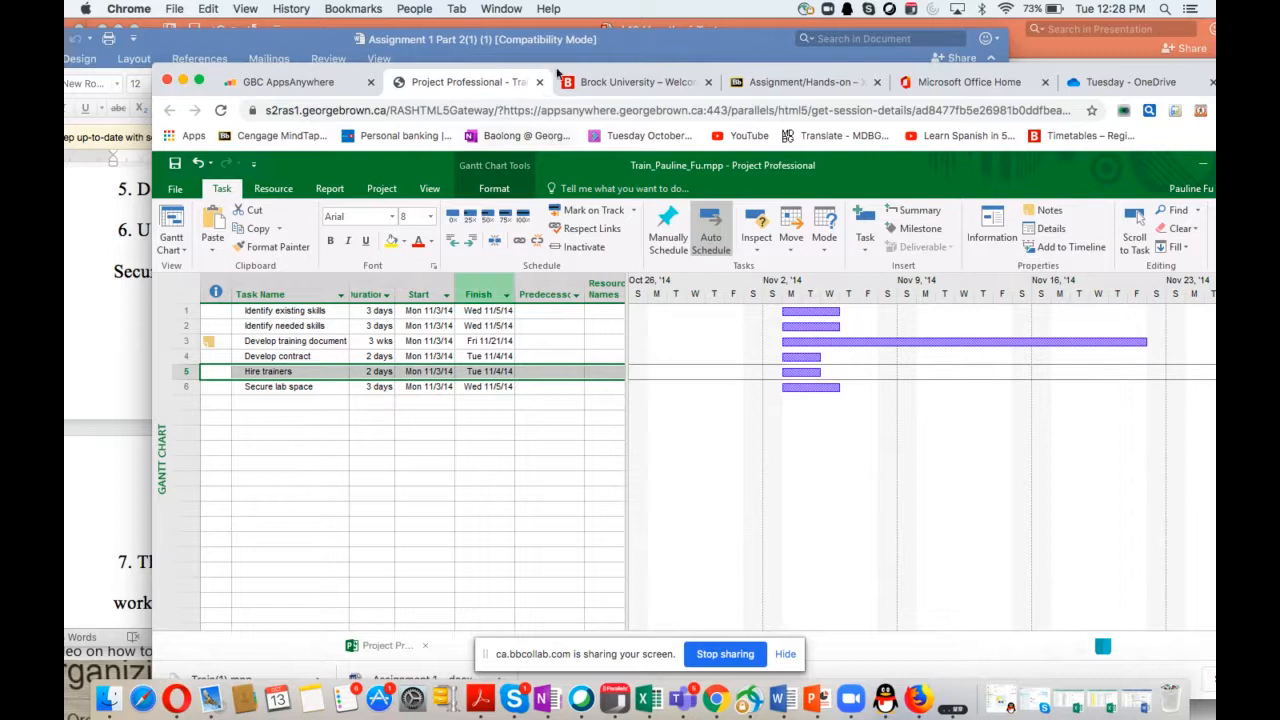
Check instruction 6 in Word and fill the 2-day duration of Hire trainers (task 5) down to Secure lab space (task 6) in the project
{"action": "left_click_drag", "start_coordinate": [558, 74], "coordinate": [698, 76]}
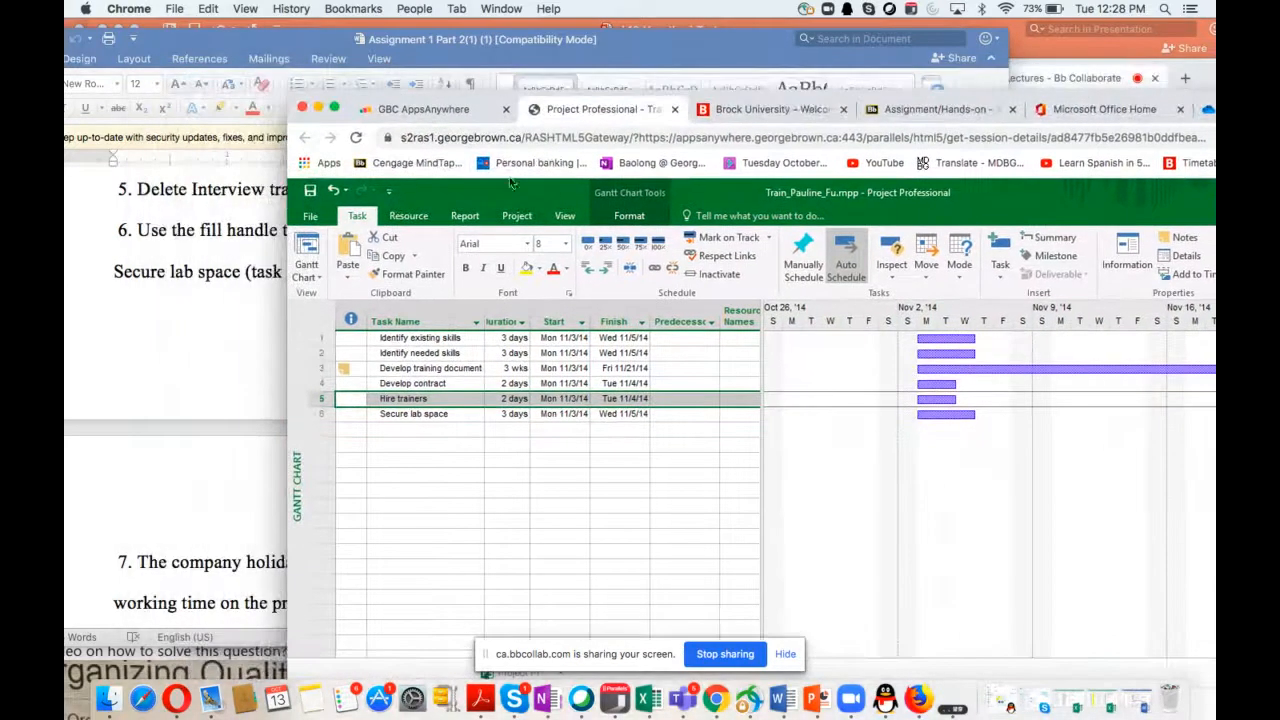
{"action": "left_click", "coordinate": [236, 317]}
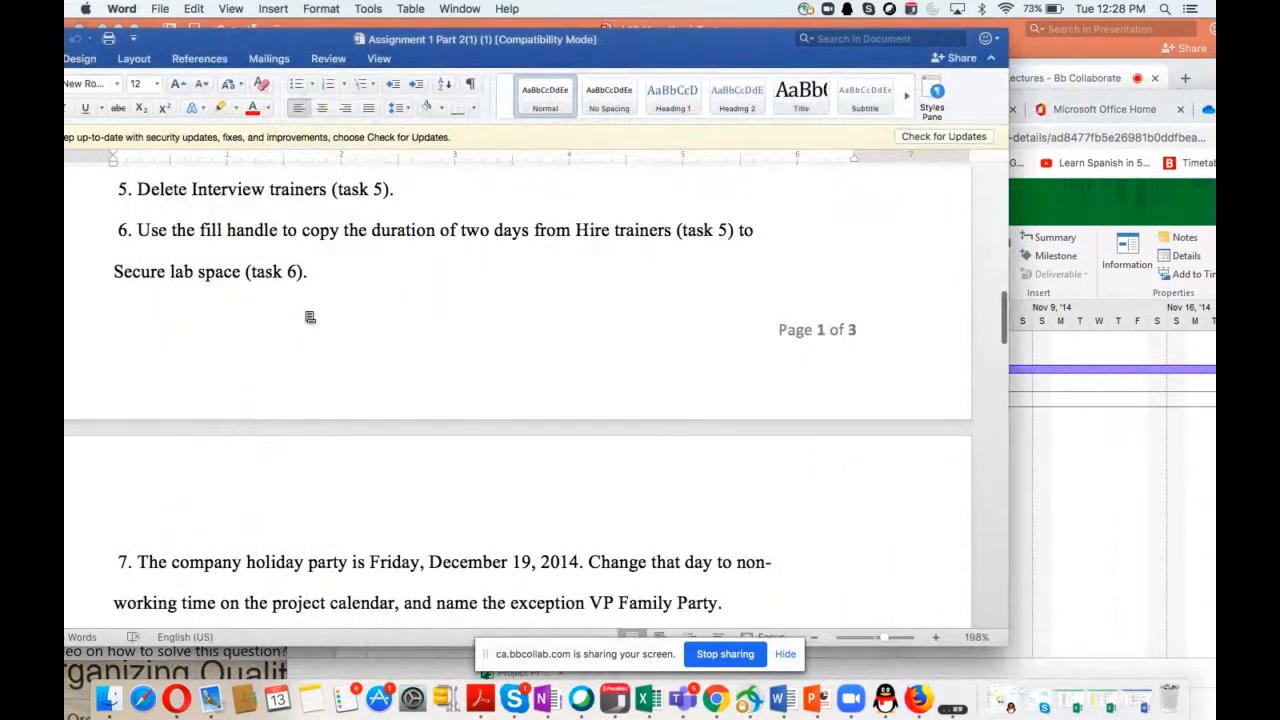
{"action": "scroll", "coordinate": [310, 317], "scroll_direction": "down", "scroll_amount": 2}
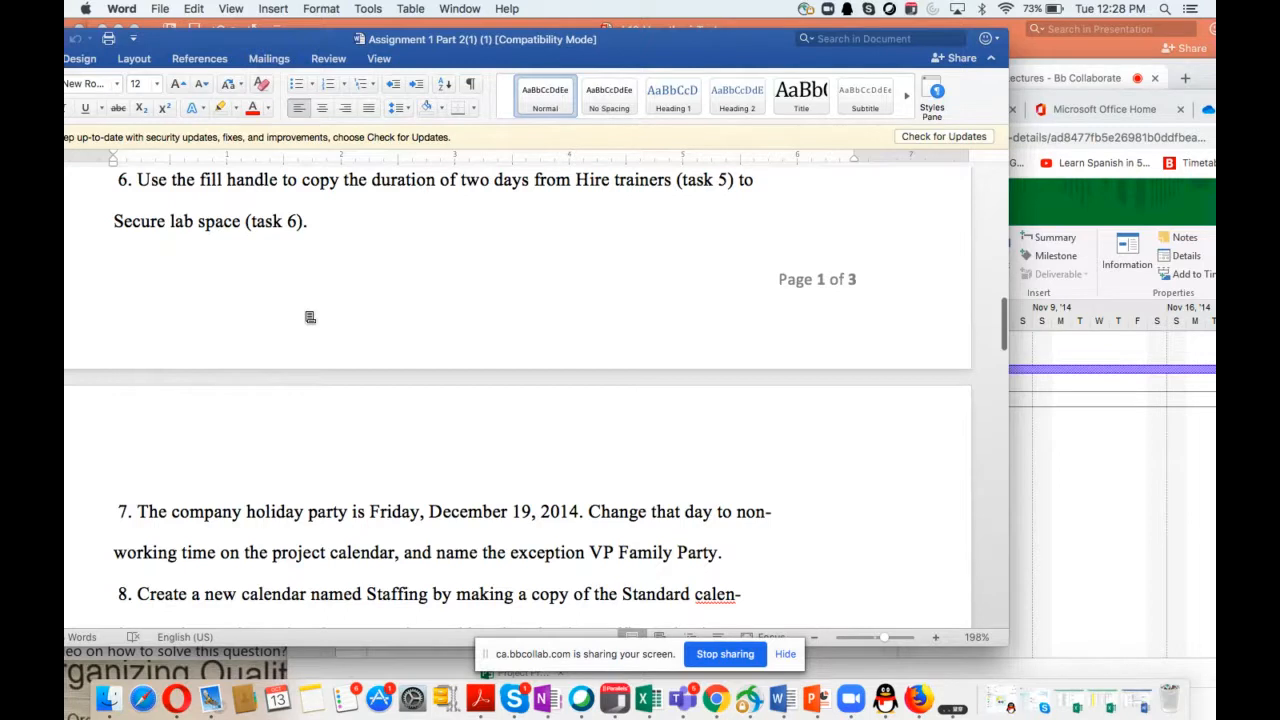
{"action": "left_click", "coordinate": [1098, 208]}
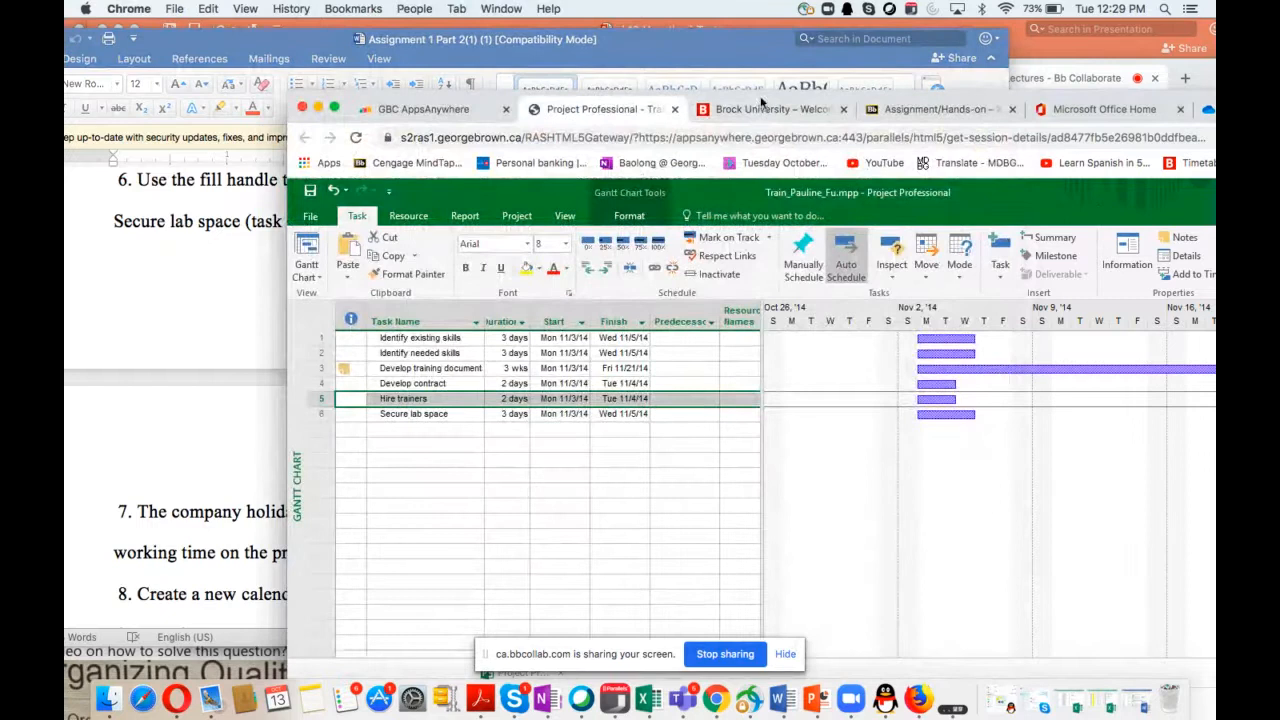
{"action": "left_click_drag", "start_coordinate": [757, 128], "coordinate": [979, 219]}
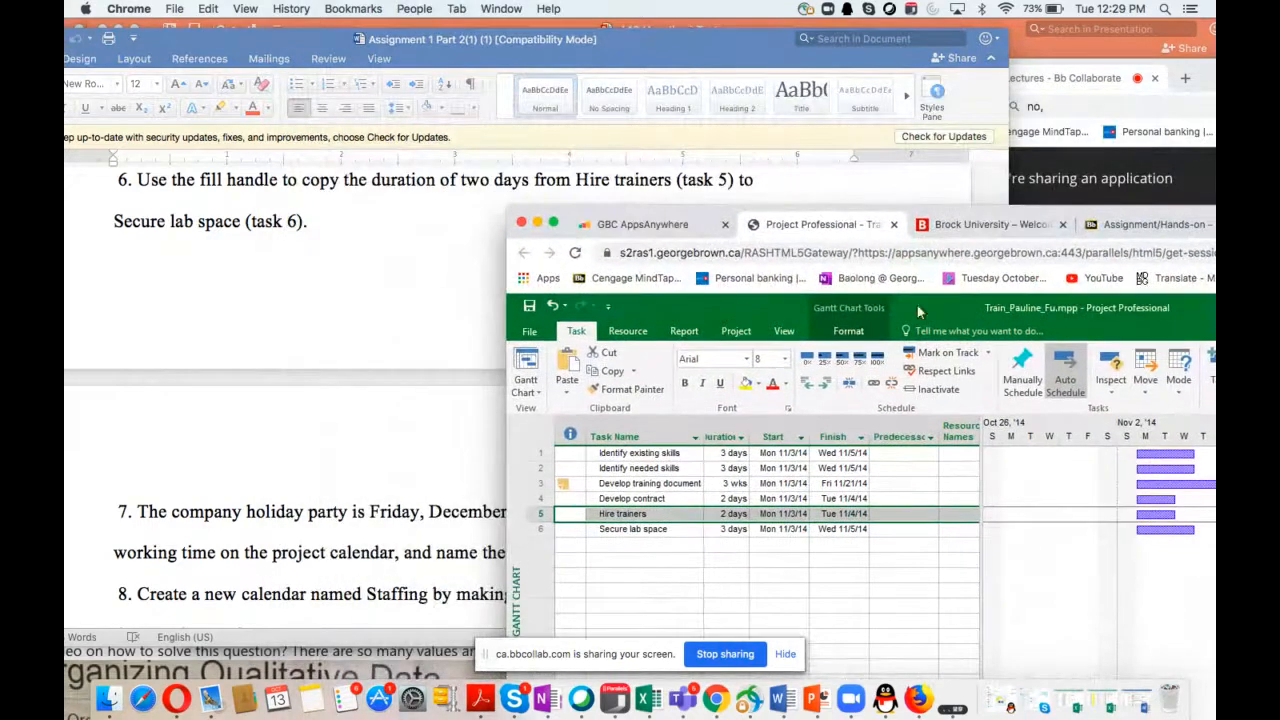
{"action": "left_click", "coordinate": [717, 514]}
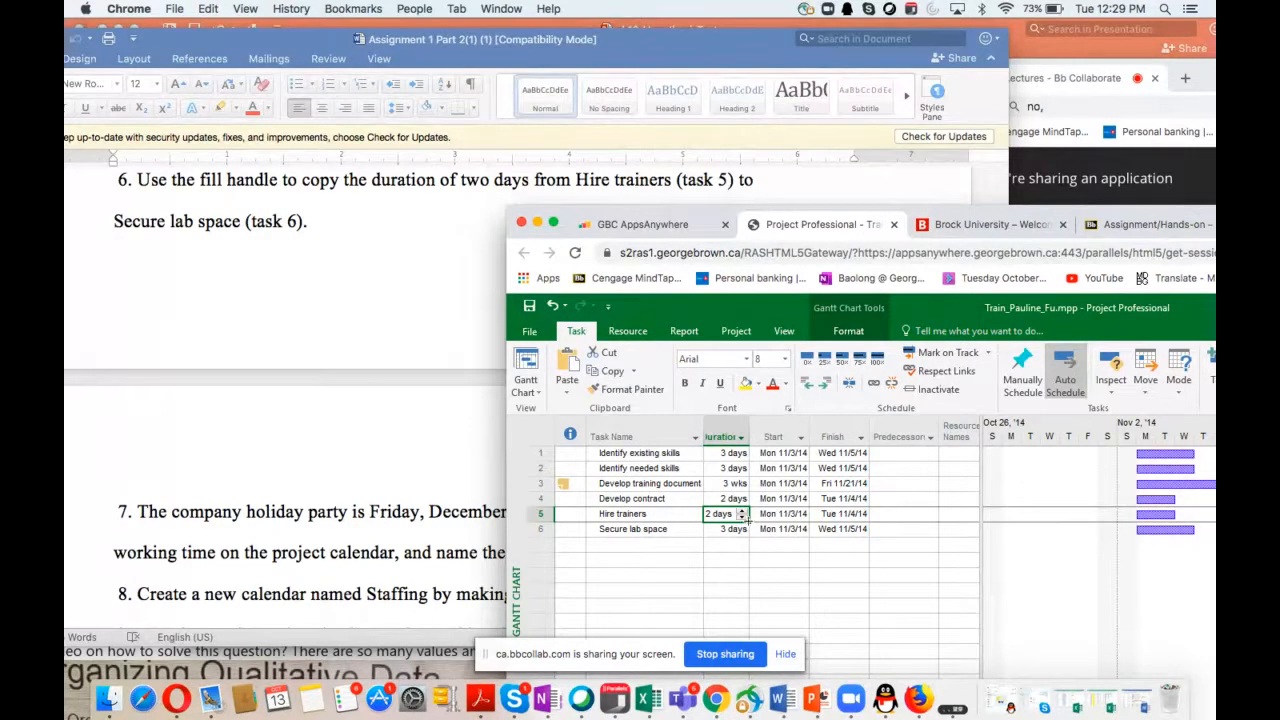
{"action": "left_click_drag", "start_coordinate": [747, 517], "coordinate": [748, 536]}
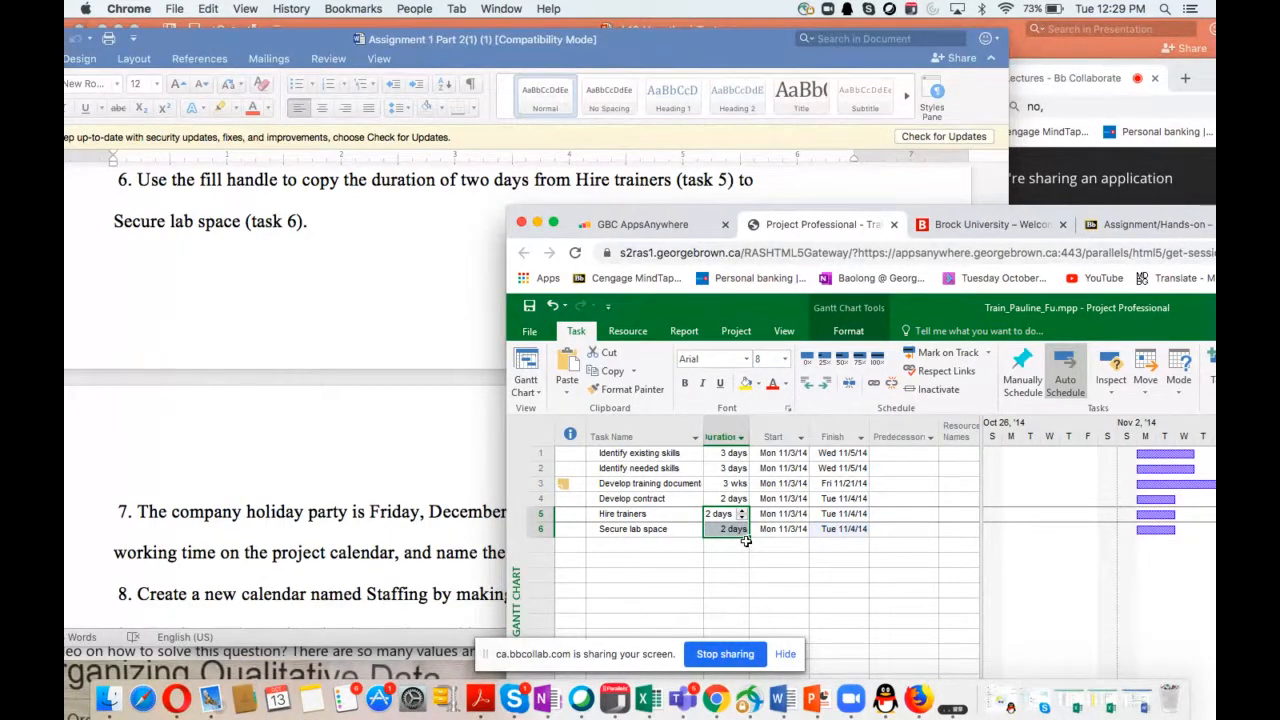
Review instructions 7 to 11 in Word and bring the Train project back beside them with instruction 7 readable
{"action": "left_click", "coordinate": [450, 435]}
{"action": "scroll", "coordinate": [524, 438], "scroll_direction": "down", "scroll_amount": 5}
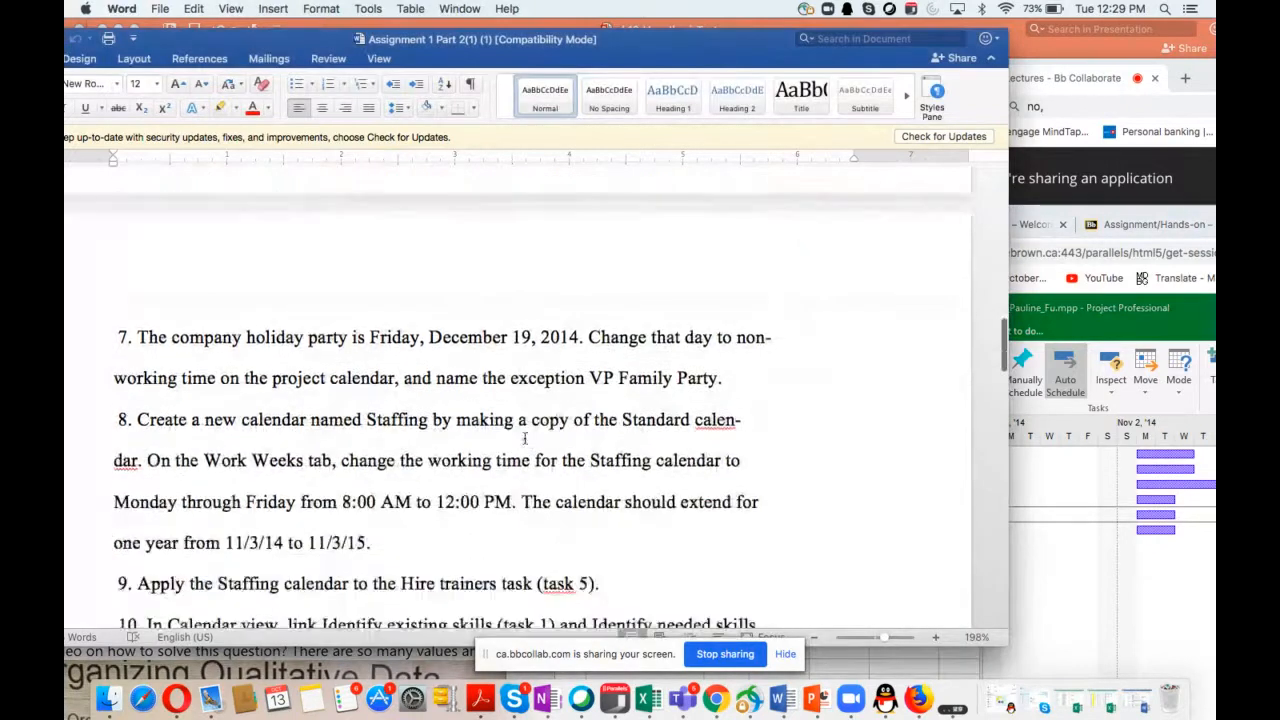
{"action": "scroll", "coordinate": [524, 438], "scroll_direction": "down", "scroll_amount": 1}
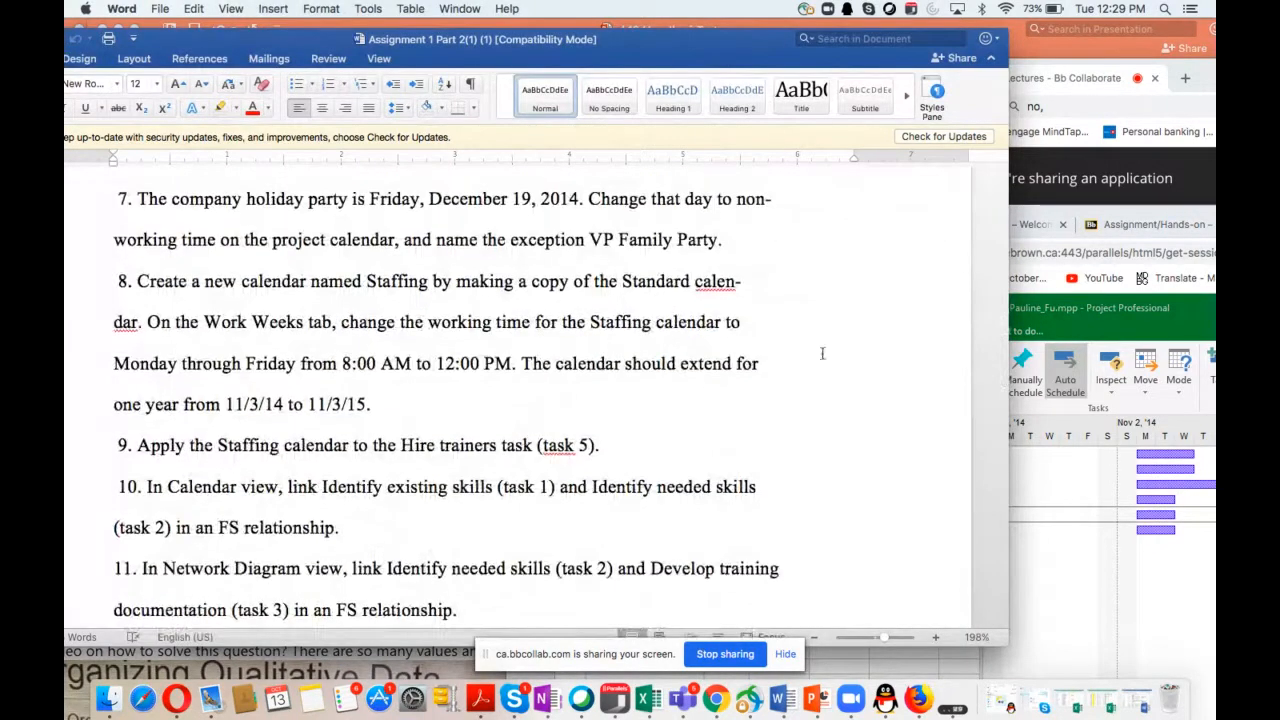
{"action": "left_click", "coordinate": [1088, 326]}
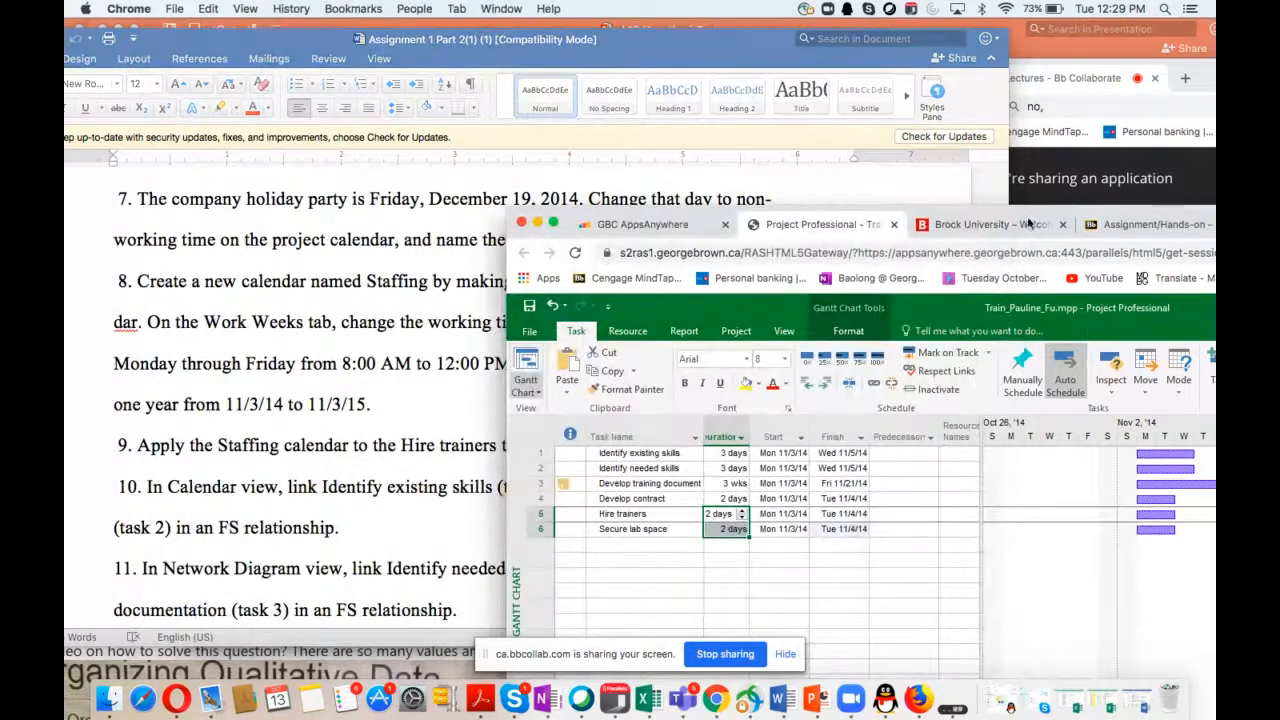
{"action": "left_click_drag", "start_coordinate": [1024, 218], "coordinate": [996, 272]}
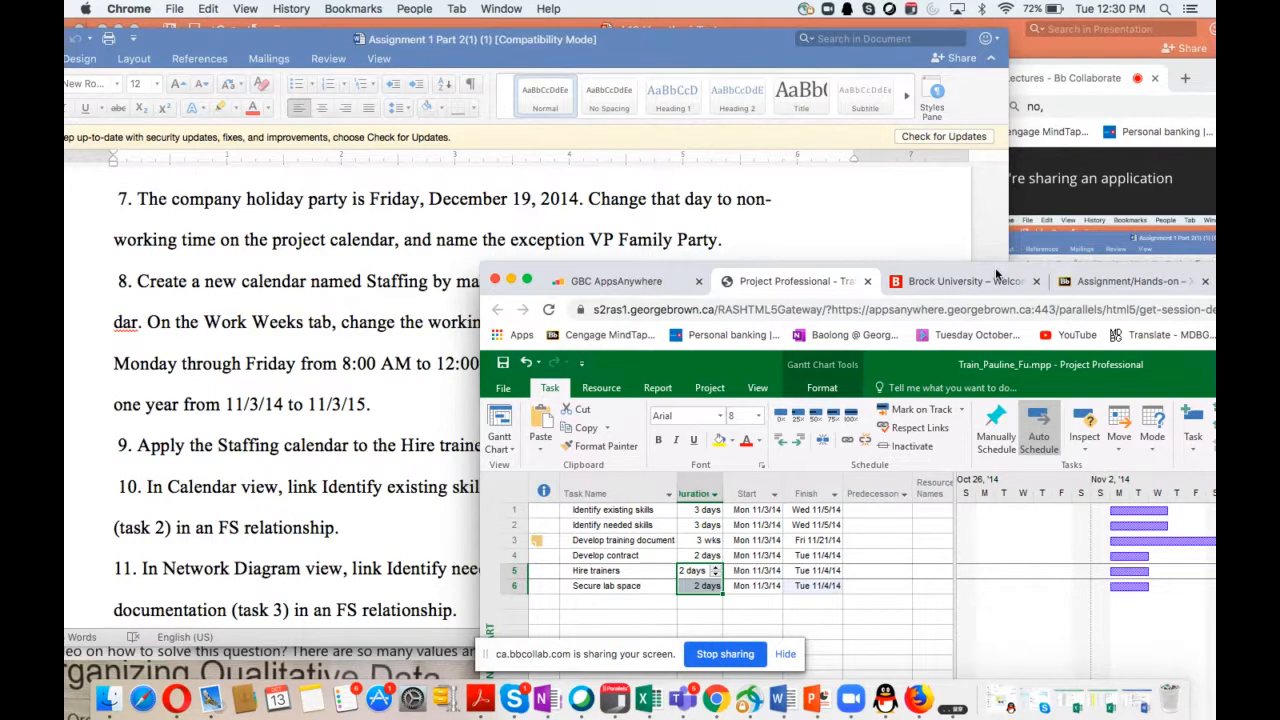
{"action": "left_click_drag", "start_coordinate": [996, 270], "coordinate": [965, 268]}
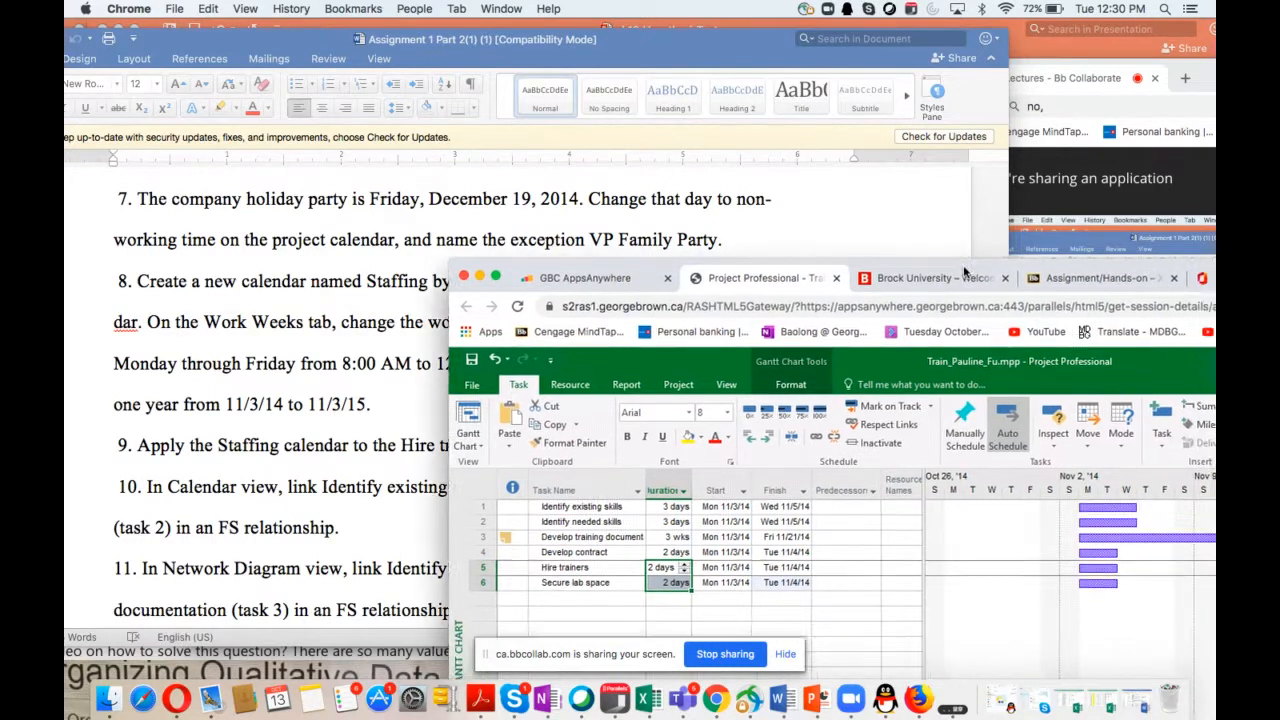
Open the working-time settings for the Standard project calendar beside the Word instructions and add an exception named VP Family Party
{"action": "left_click", "coordinate": [678, 385]}
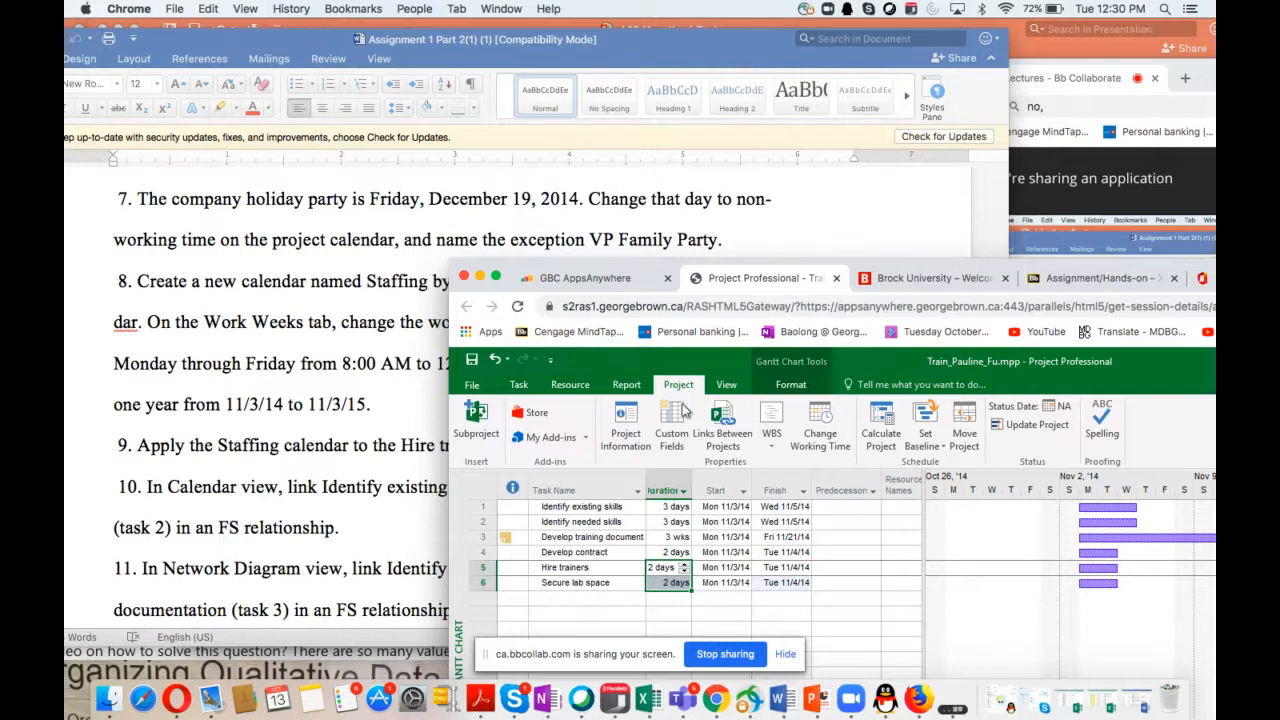
{"action": "left_click", "coordinate": [818, 440]}
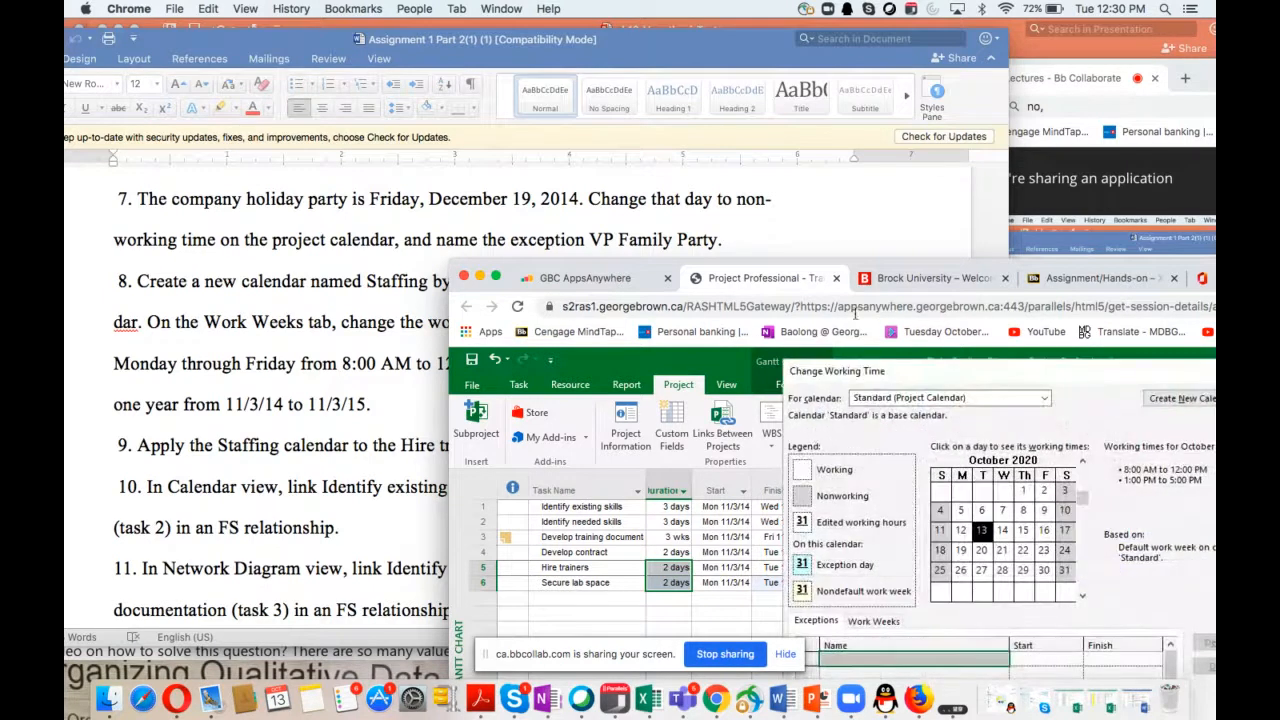
{"action": "left_click_drag", "start_coordinate": [895, 289], "coordinate": [1013, 56]}
{"action": "left_click_drag", "start_coordinate": [487, 47], "coordinate": [166, 40]}
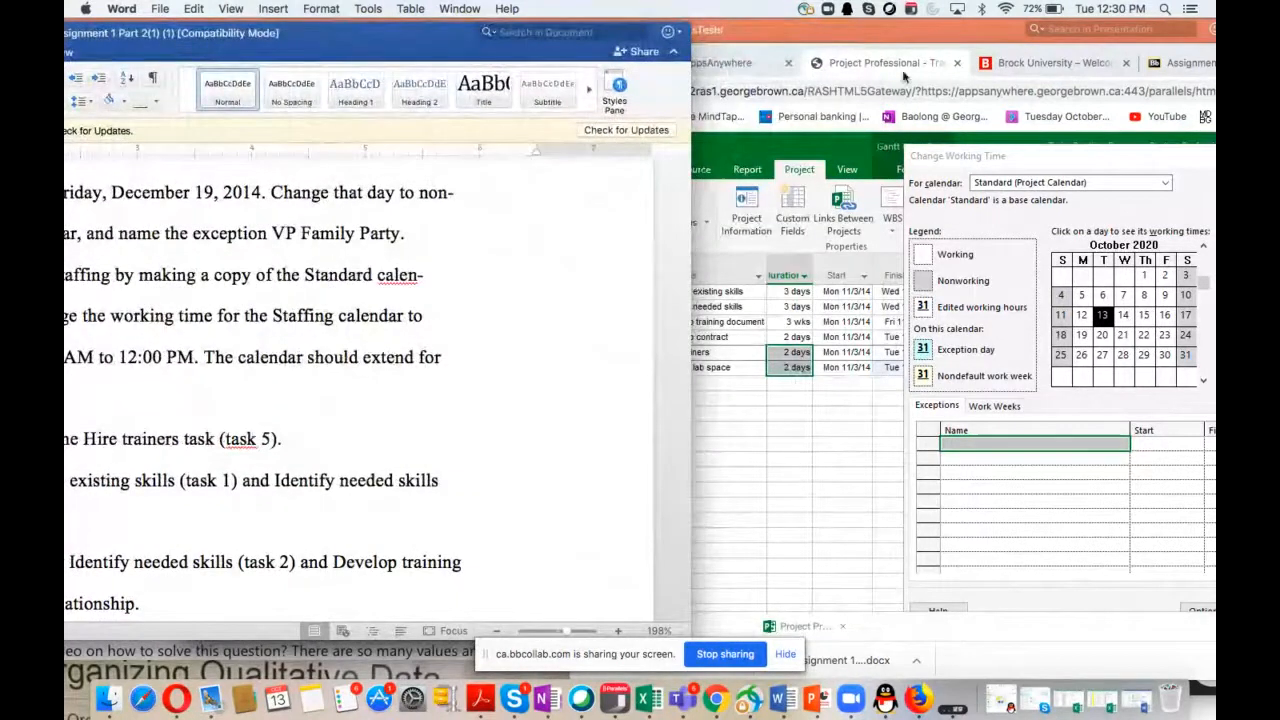
{"action": "left_click_drag", "start_coordinate": [982, 50], "coordinate": [870, 26]}
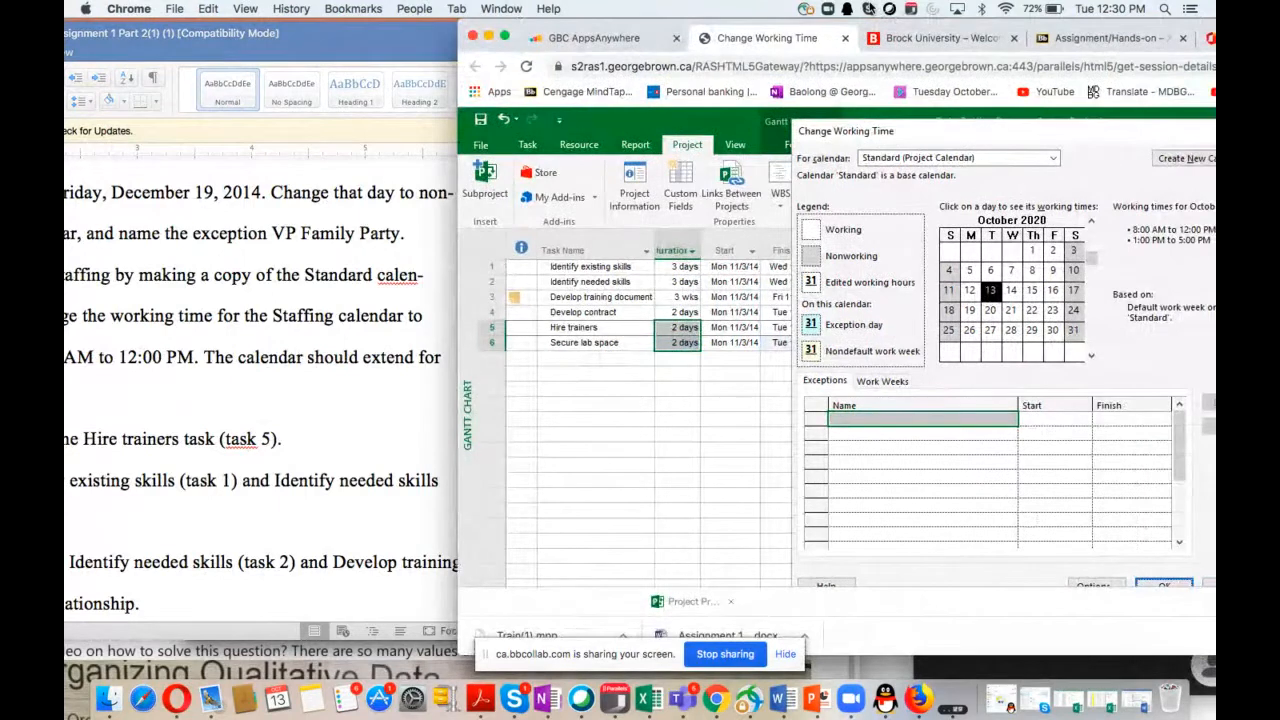
{"action": "left_click_drag", "start_coordinate": [868, 8], "coordinate": [857, 8]}
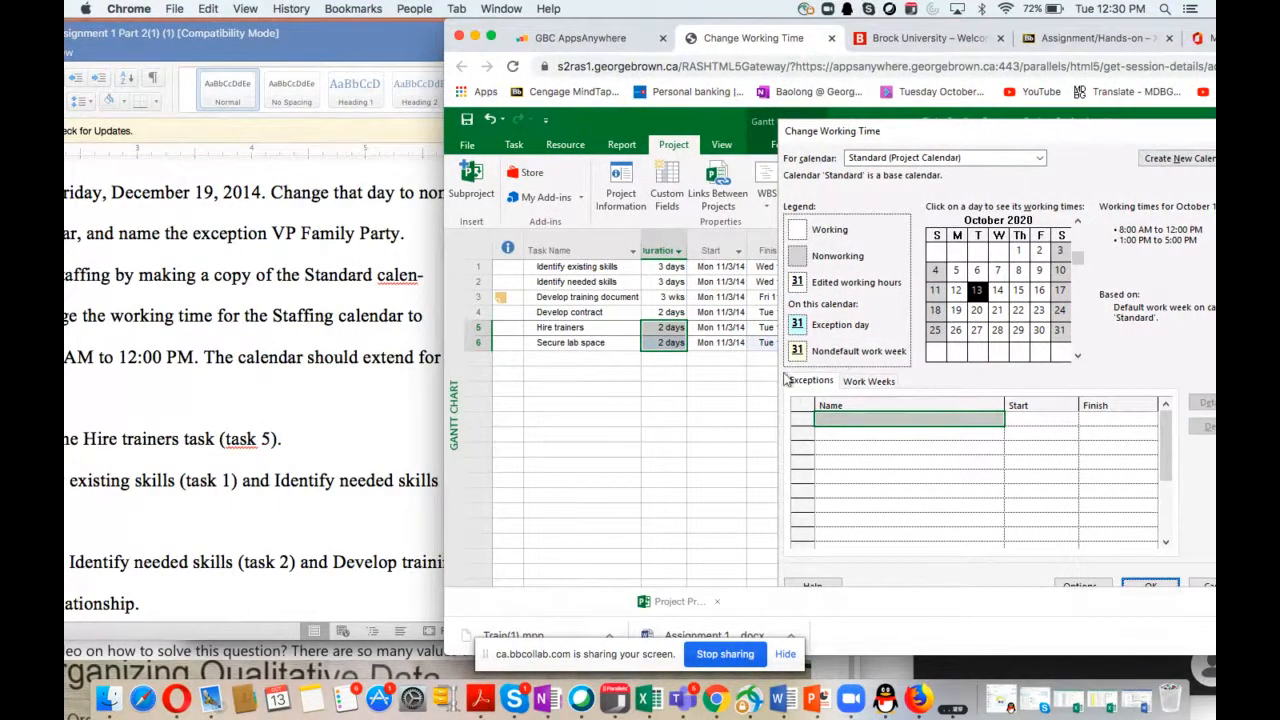
{"action": "left_click", "coordinate": [832, 420]}
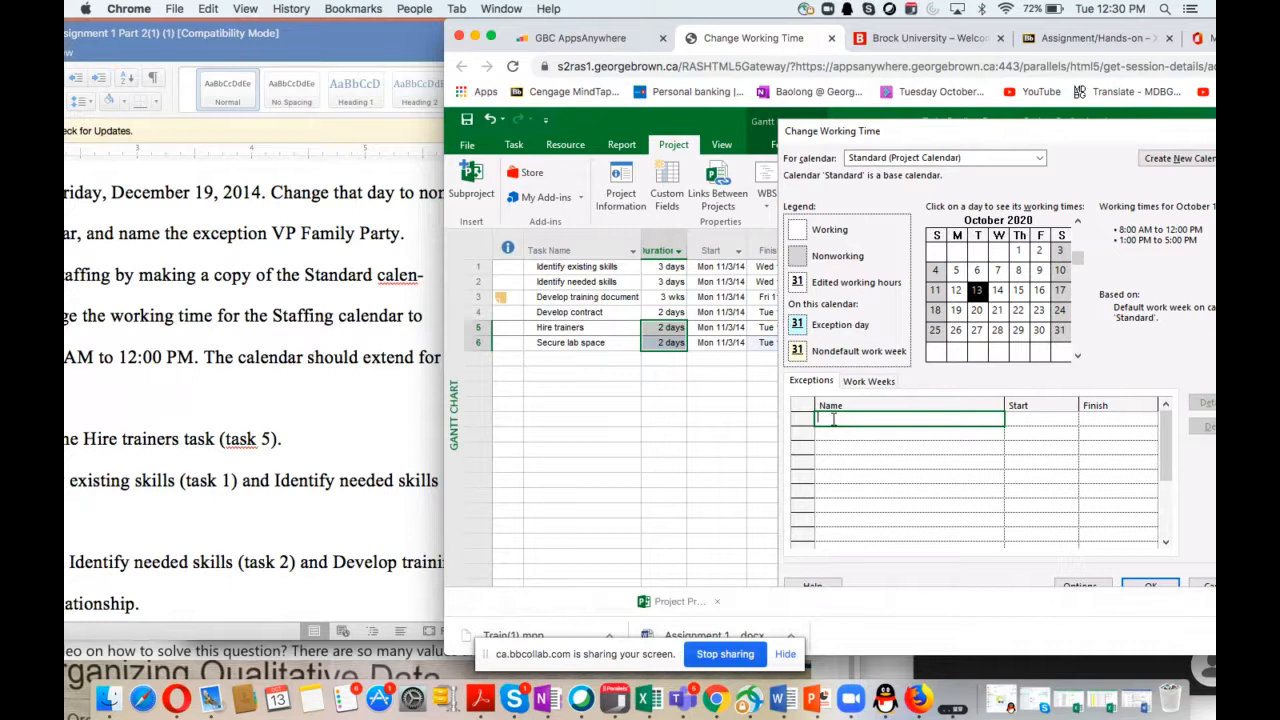
{"action": "type", "text": "VP Family Party"}
{"action": "left_click", "coordinate": [1043, 419]}
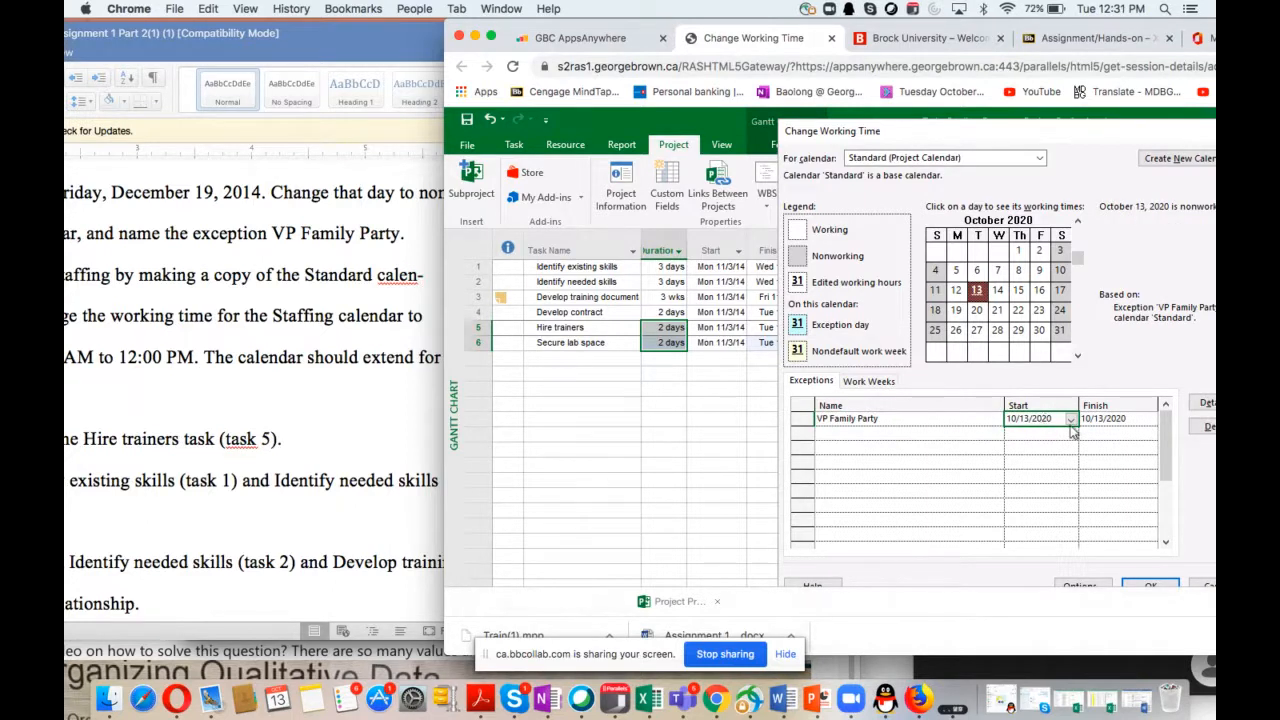
{"action": "left_click", "coordinate": [1072, 426]}
{"action": "left_click", "coordinate": [1072, 423]}
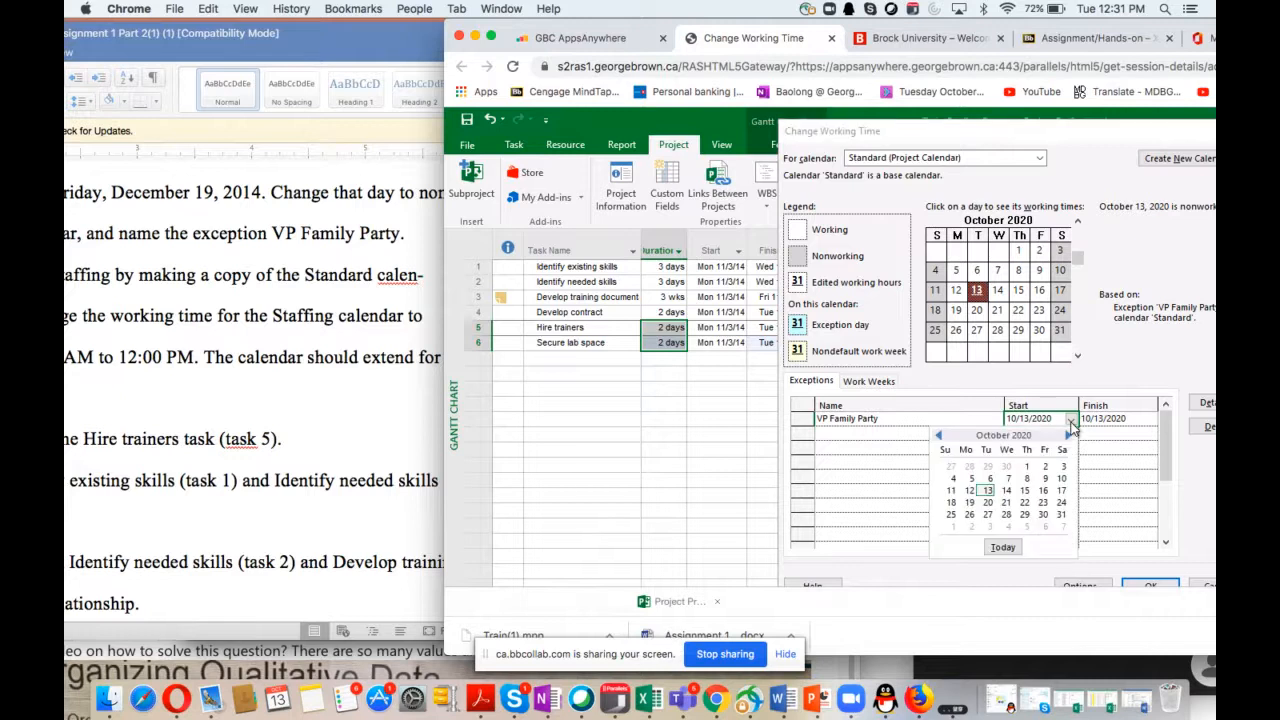
{"action": "left_click", "coordinate": [941, 437]}
{"action": "left_click", "coordinate": [941, 437]}
{"action": "left_click", "coordinate": [941, 437]}
{"action": "left_click", "coordinate": [941, 437]}
{"action": "left_click", "coordinate": [941, 437]}
{"action": "left_click", "coordinate": [941, 437]}
Set the start date of the VP Family Party exception to 12/19/2014 and dismiss the resulting message
{"action": "left_click", "coordinate": [1034, 414]}
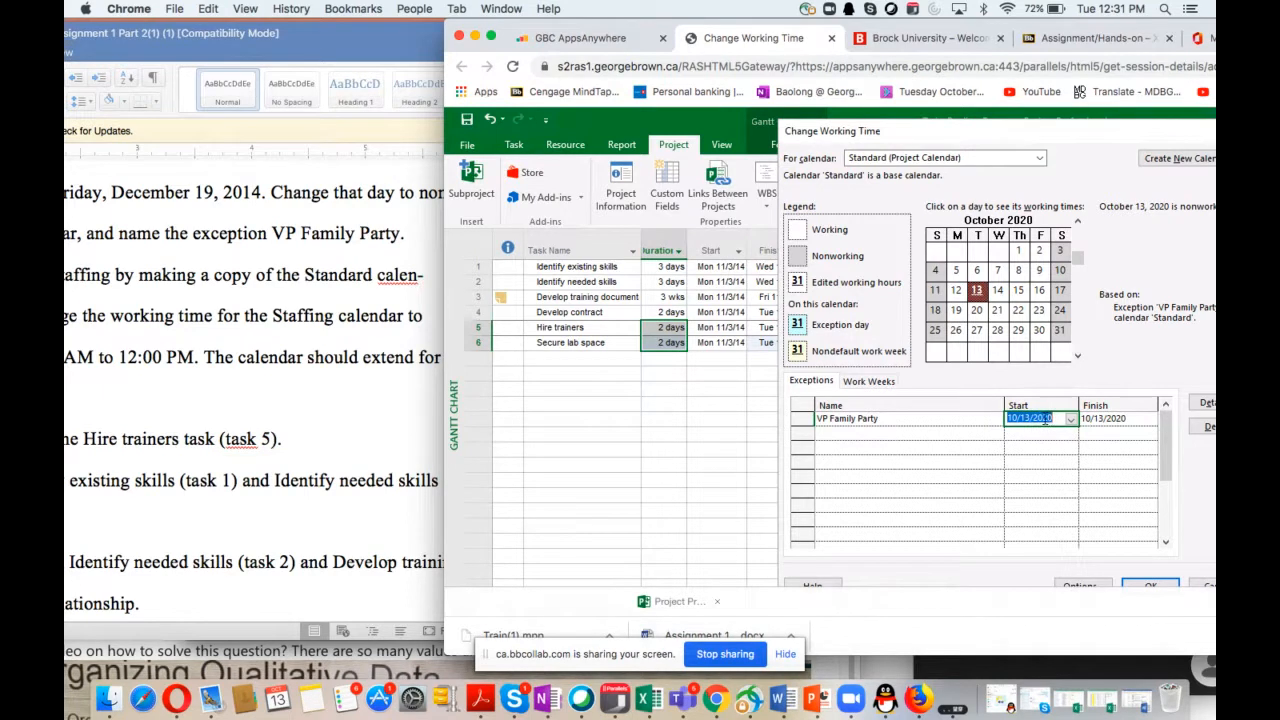
{"action": "left_click", "coordinate": [1016, 420]}
{"action": "key", "text": "Delete"}
{"action": "type", "text": "2"}
{"action": "left_click_drag", "start_coordinate": [1030, 419], "coordinate": [1026, 419]}
{"action": "type", "text": "9"}
{"action": "left_click_drag", "start_coordinate": [1054, 419], "coordinate": [1045, 419]}
{"action": "type", "text": "14"}
{"action": "key", "text": "Return"}
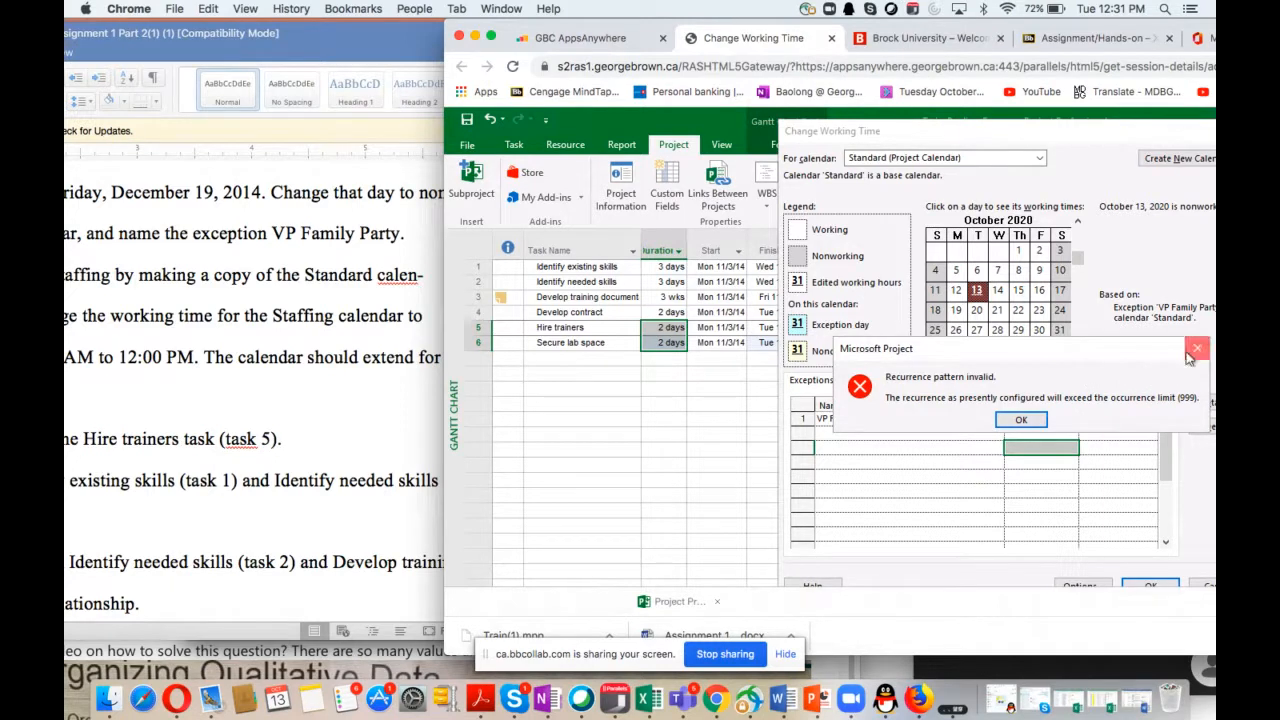
{"action": "left_click", "coordinate": [1192, 352]}
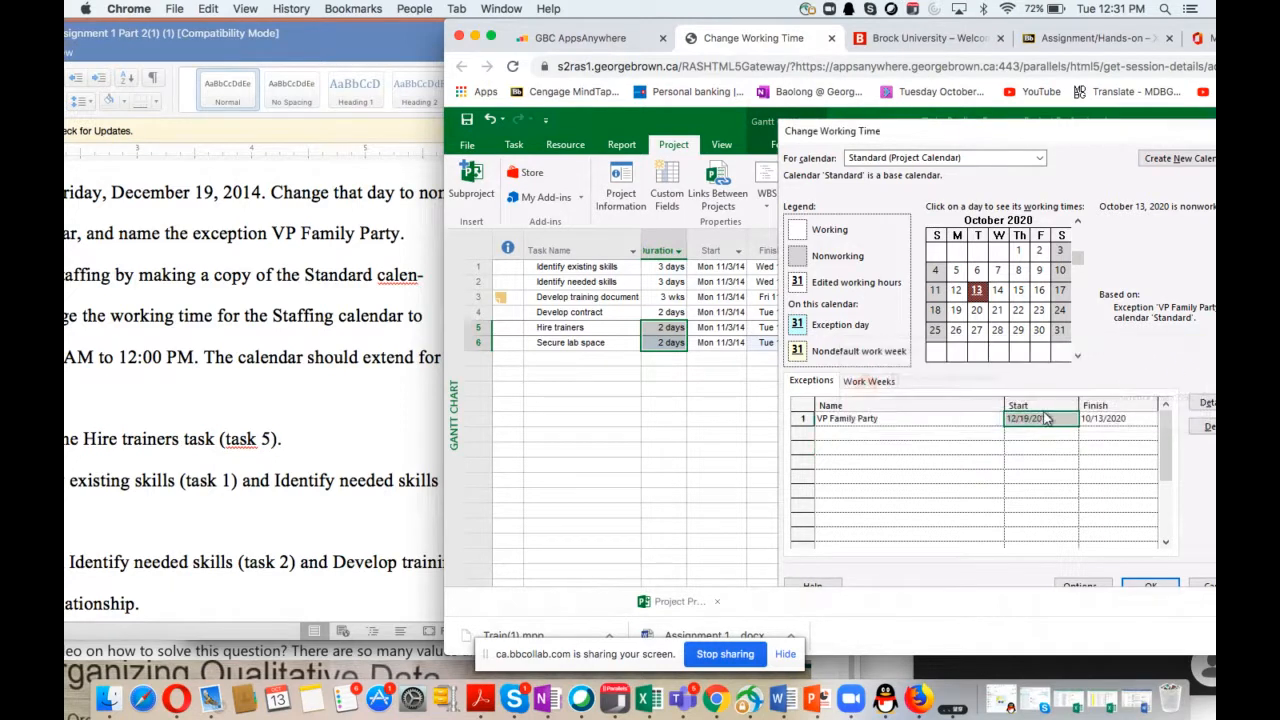
Set the finish date of the VP Family Party exception to 12/19/2014
{"action": "left_click", "coordinate": [1117, 418]}
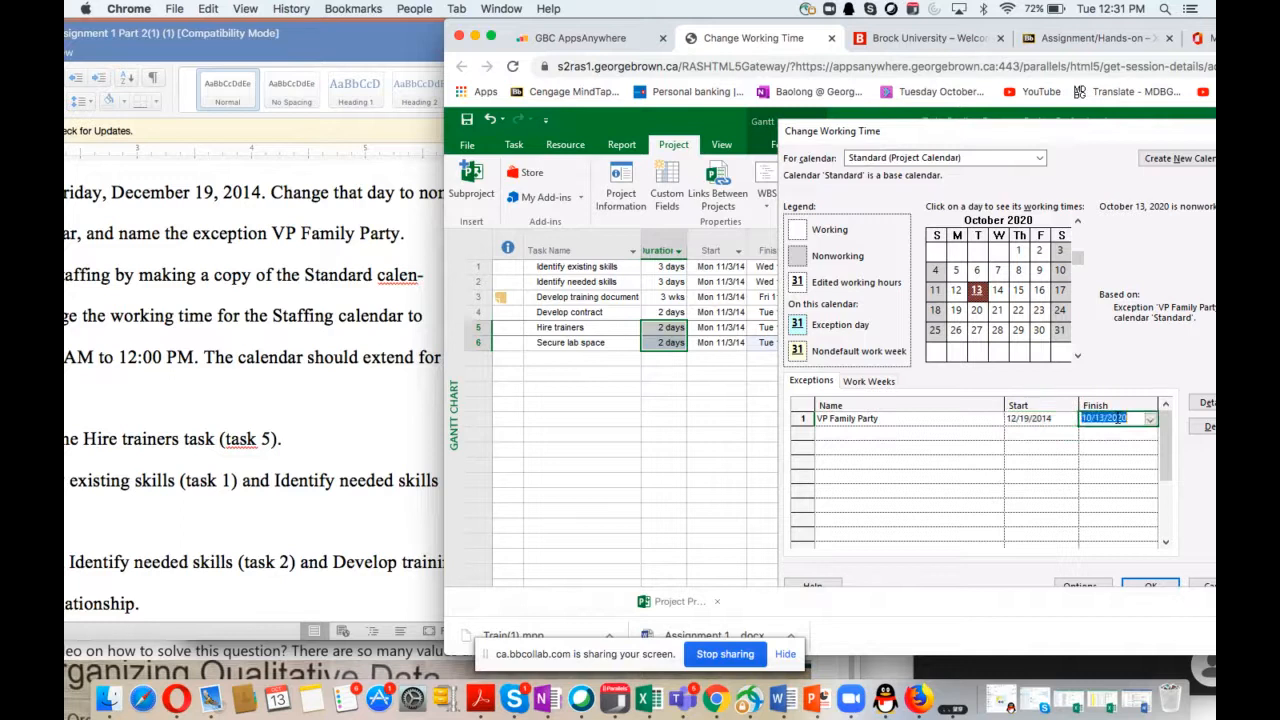
{"action": "left_click", "coordinate": [1085, 418]}
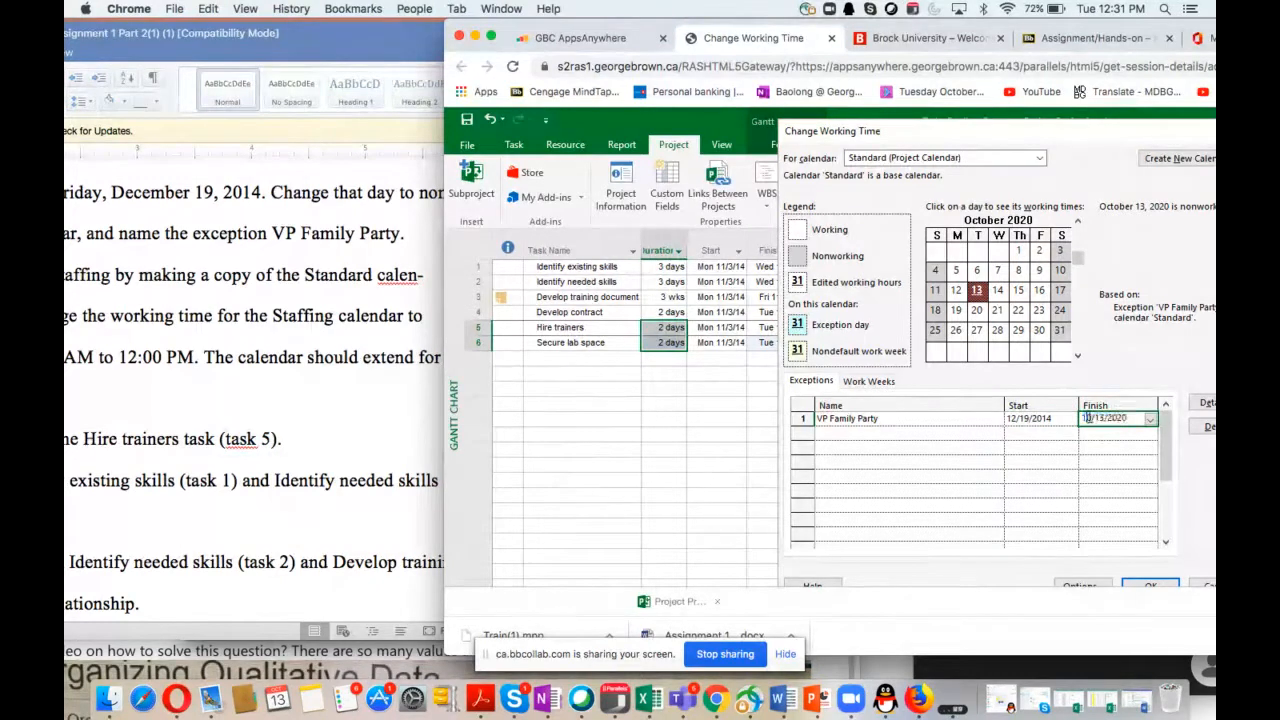
{"action": "left_click_drag", "start_coordinate": [1088, 418], "coordinate": [1092, 418]}
{"action": "type", "text": "2"}
{"action": "left_click_drag", "start_coordinate": [1099, 418], "coordinate": [1106, 418]}
{"action": "type", "text": "9"}
{"action": "left_click_drag", "start_coordinate": [1117, 418], "coordinate": [1128, 418]}
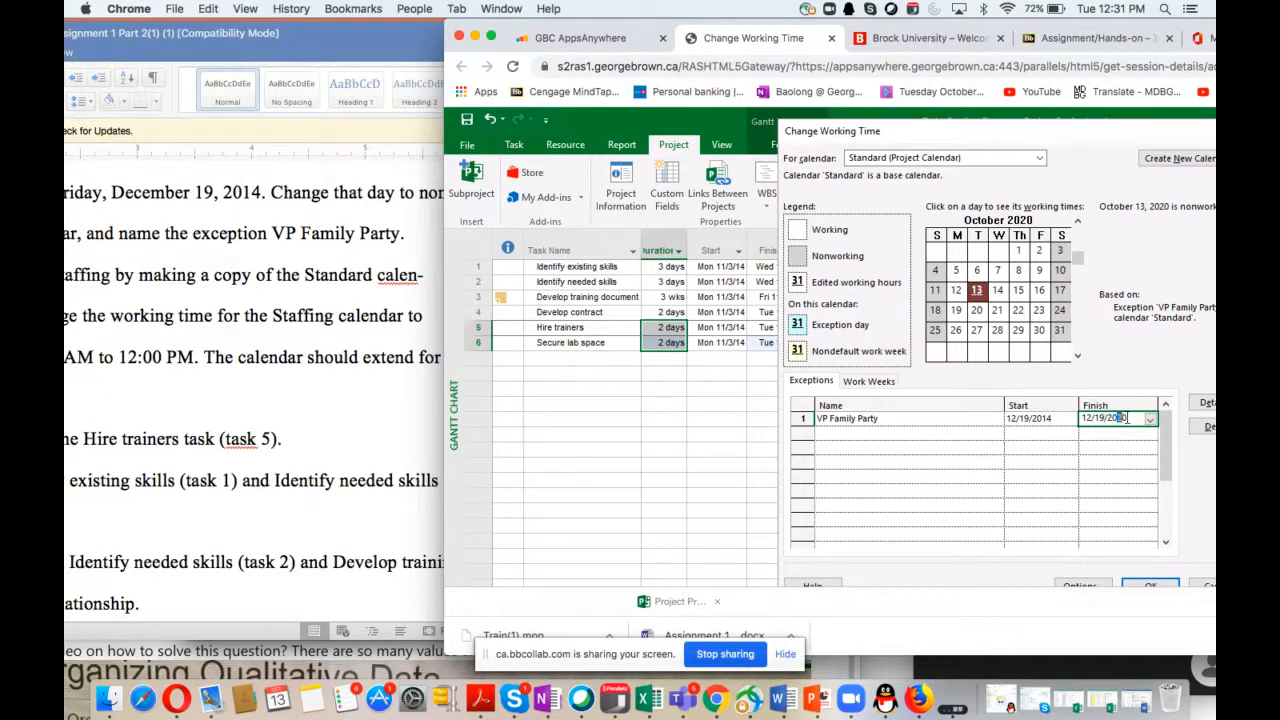
{"action": "type", "text": "14"}
{"action": "key", "text": "Return"}
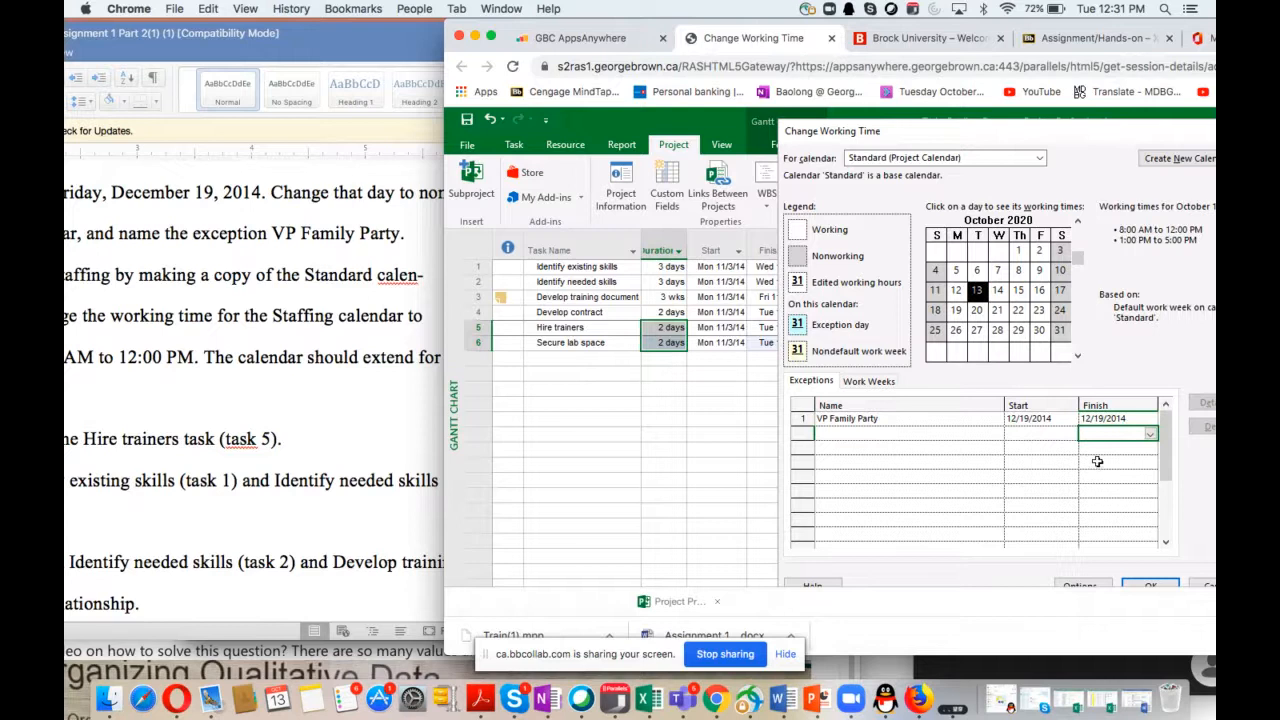
Check the VP Family Party exception in the calendar preview and accept the working-time changes
{"action": "left_click", "coordinate": [898, 419]}
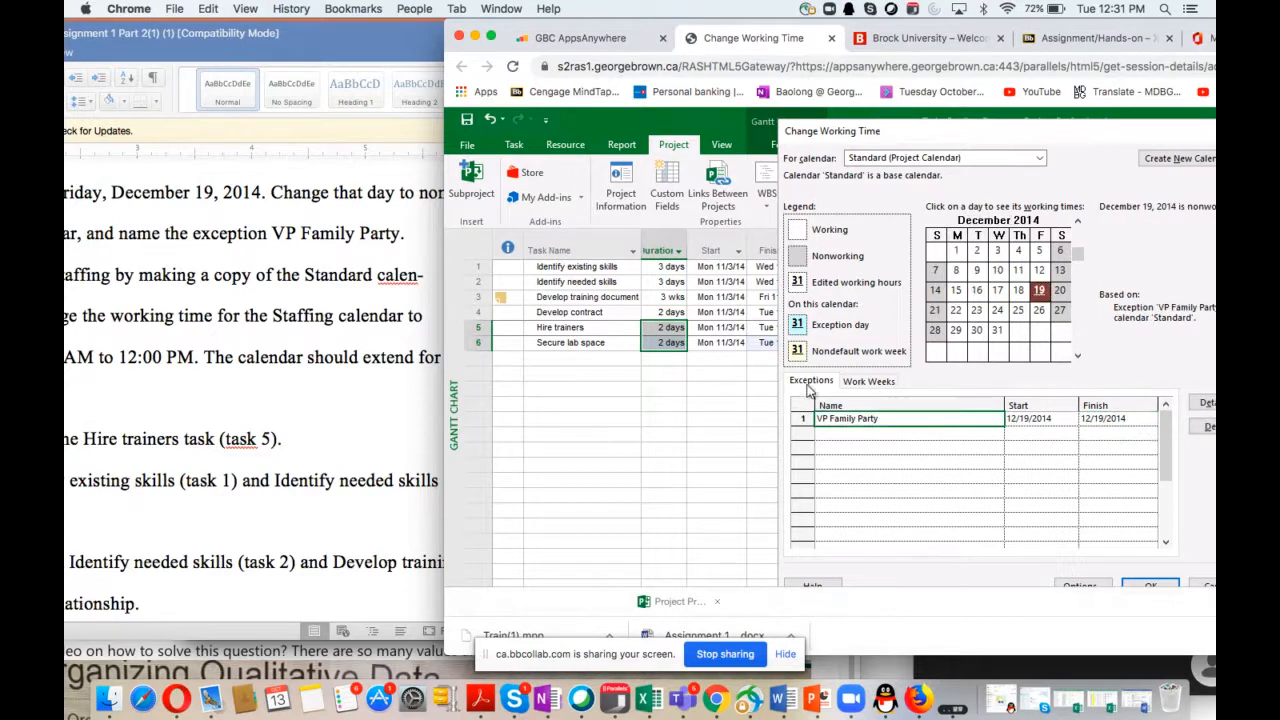
{"action": "left_click", "coordinate": [800, 418]}
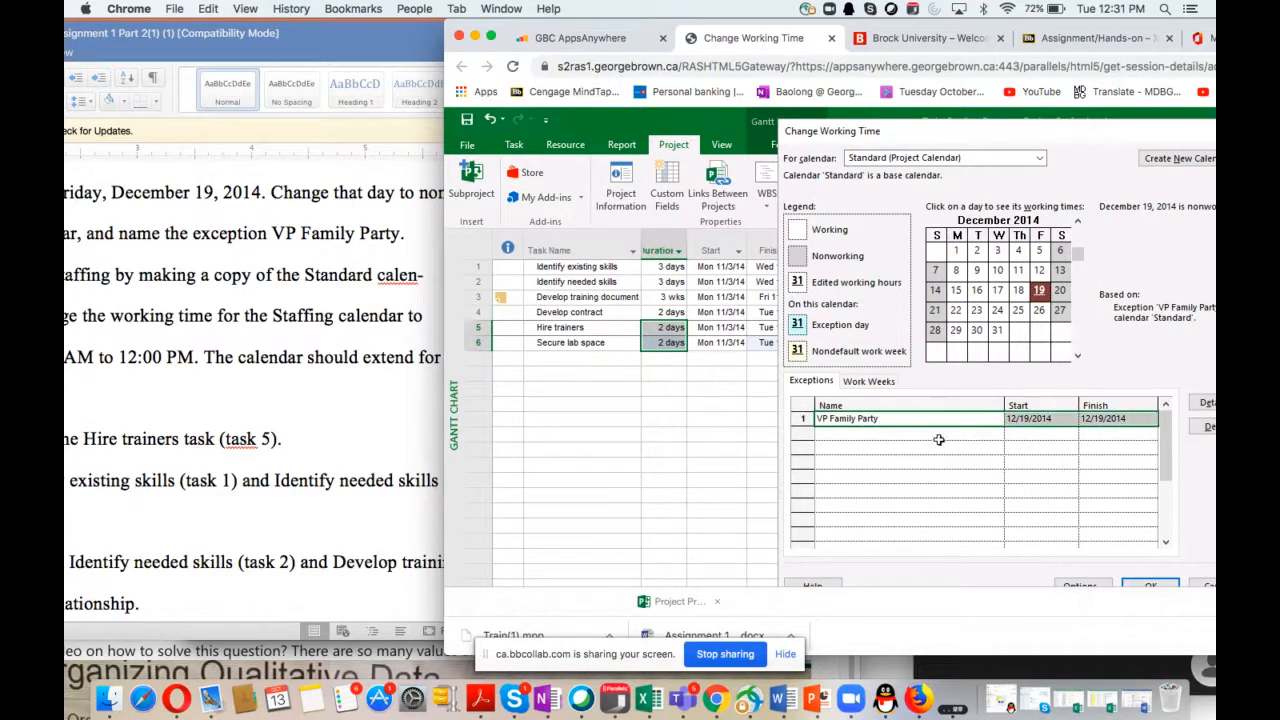
{"action": "left_click_drag", "start_coordinate": [930, 32], "coordinate": [790, 32]}
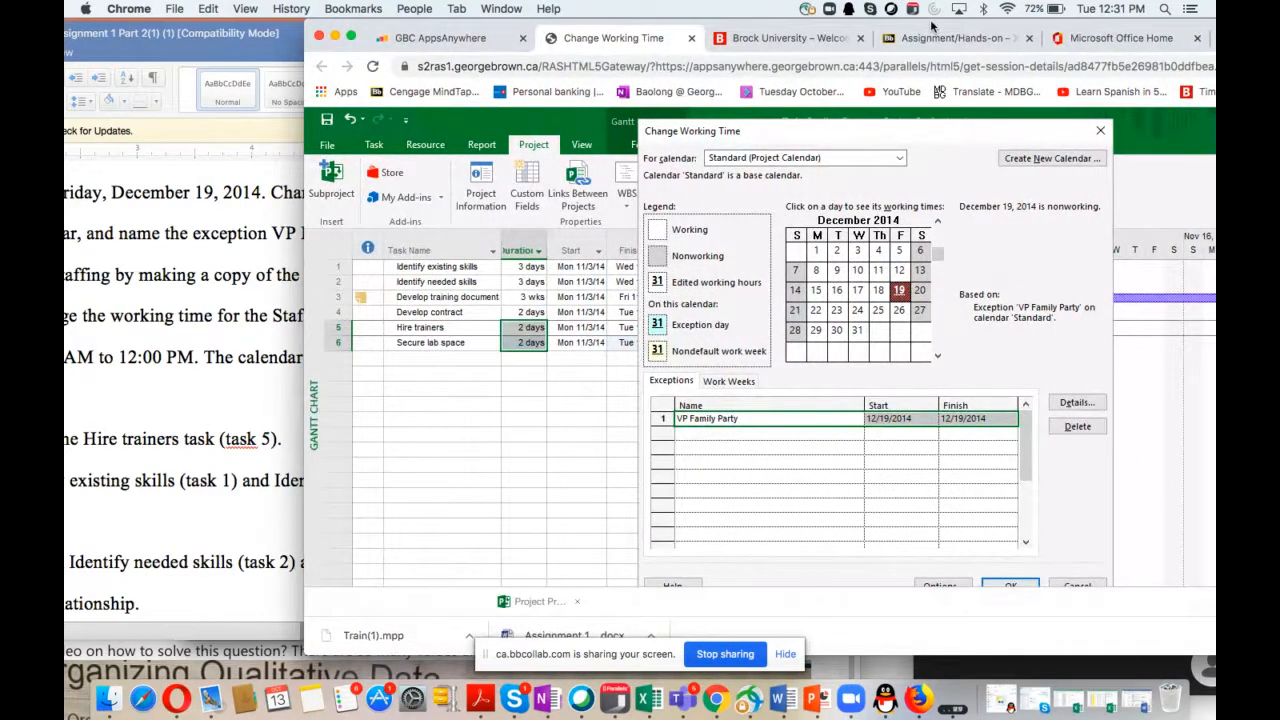
{"action": "left_click_drag", "start_coordinate": [935, 38], "coordinate": [897, 40]}
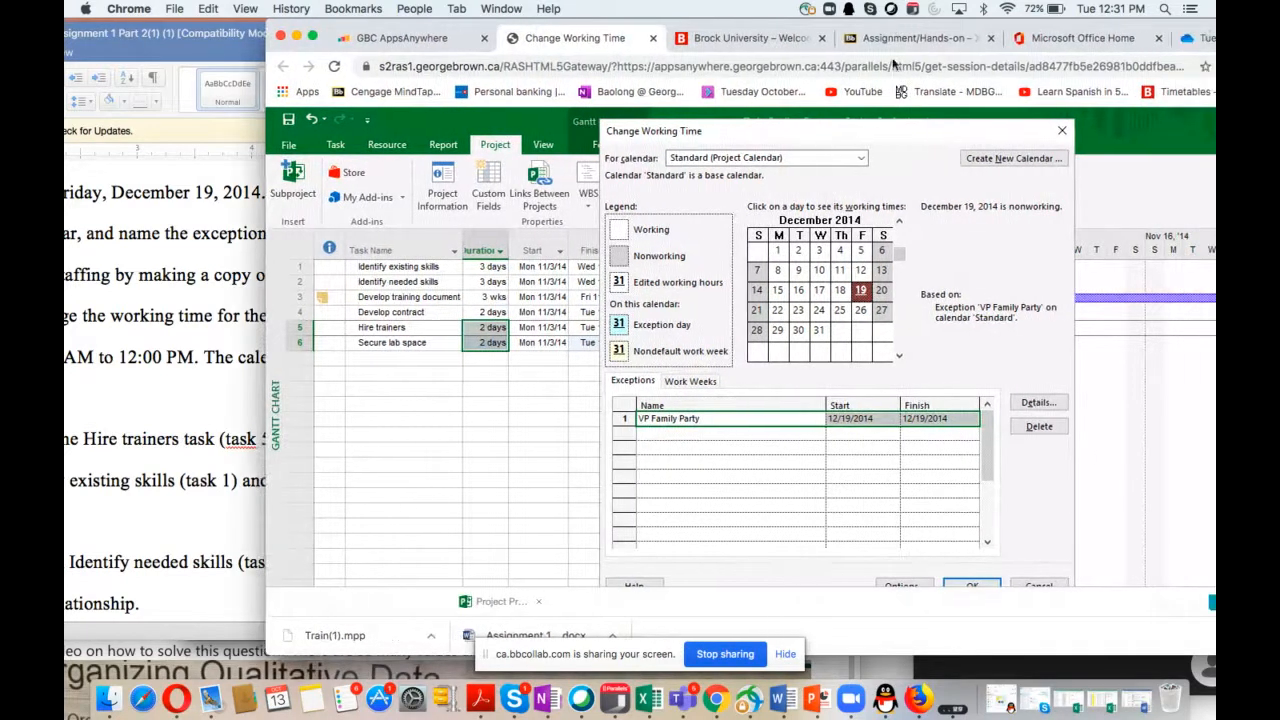
{"action": "left_click", "coordinate": [966, 586]}
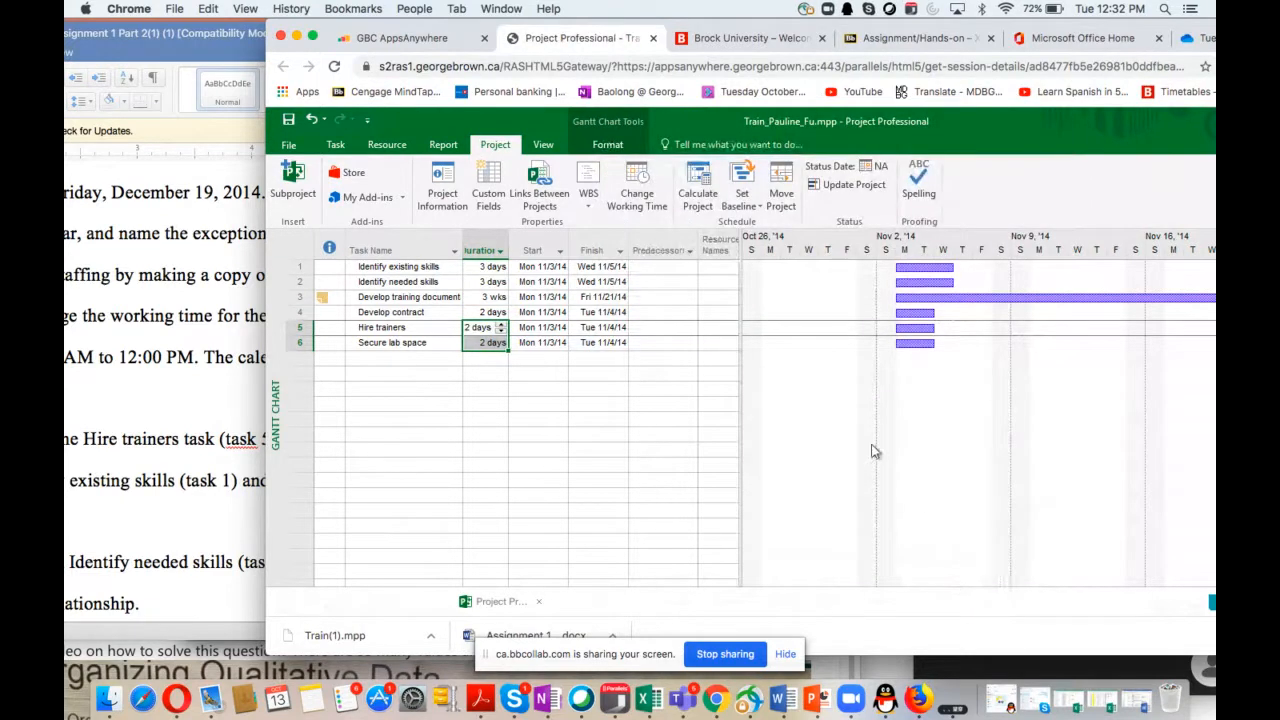
Review instructions 8 to 12 in the Word assignment, focusing on the Staffing calendar's working hours and date range
{"action": "left_click_drag", "start_coordinate": [462, 33], "coordinate": [715, 35]}
{"action": "left_click", "coordinate": [380, 37]}
{"action": "left_click_drag", "start_coordinate": [379, 37], "coordinate": [744, 23]}
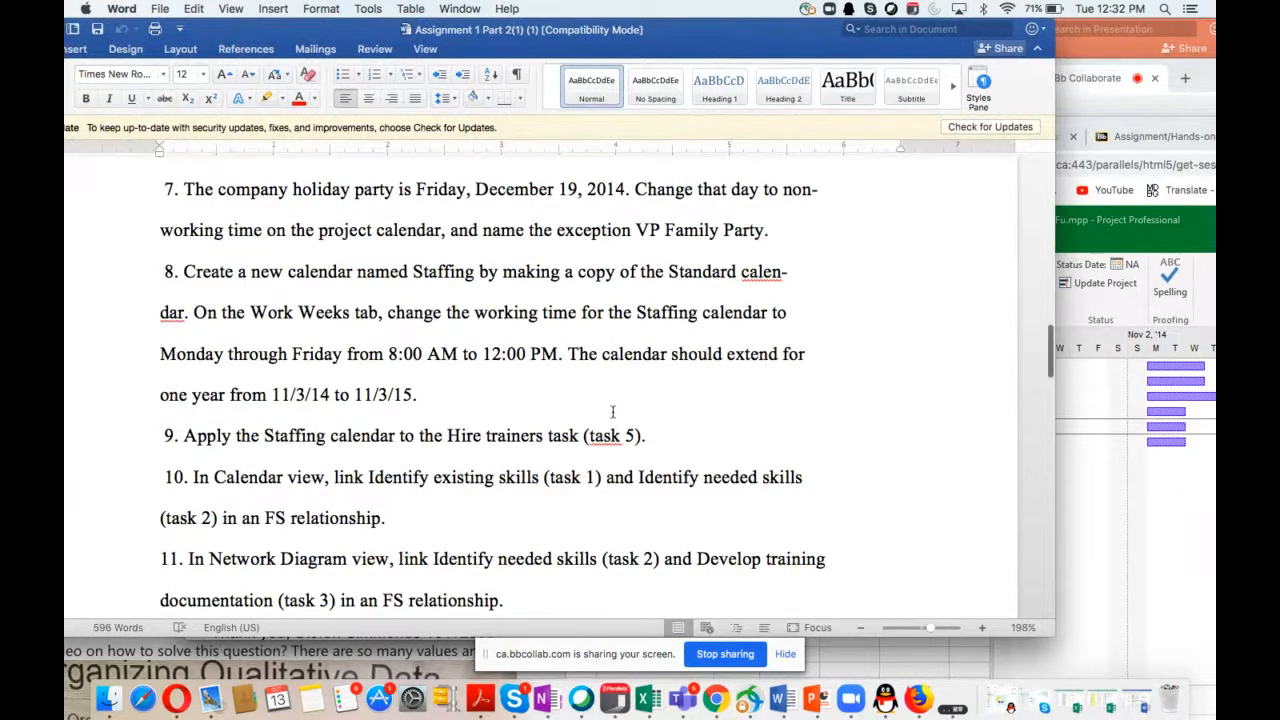
{"action": "scroll", "coordinate": [688, 467], "scroll_direction": "down", "scroll_amount": 2}
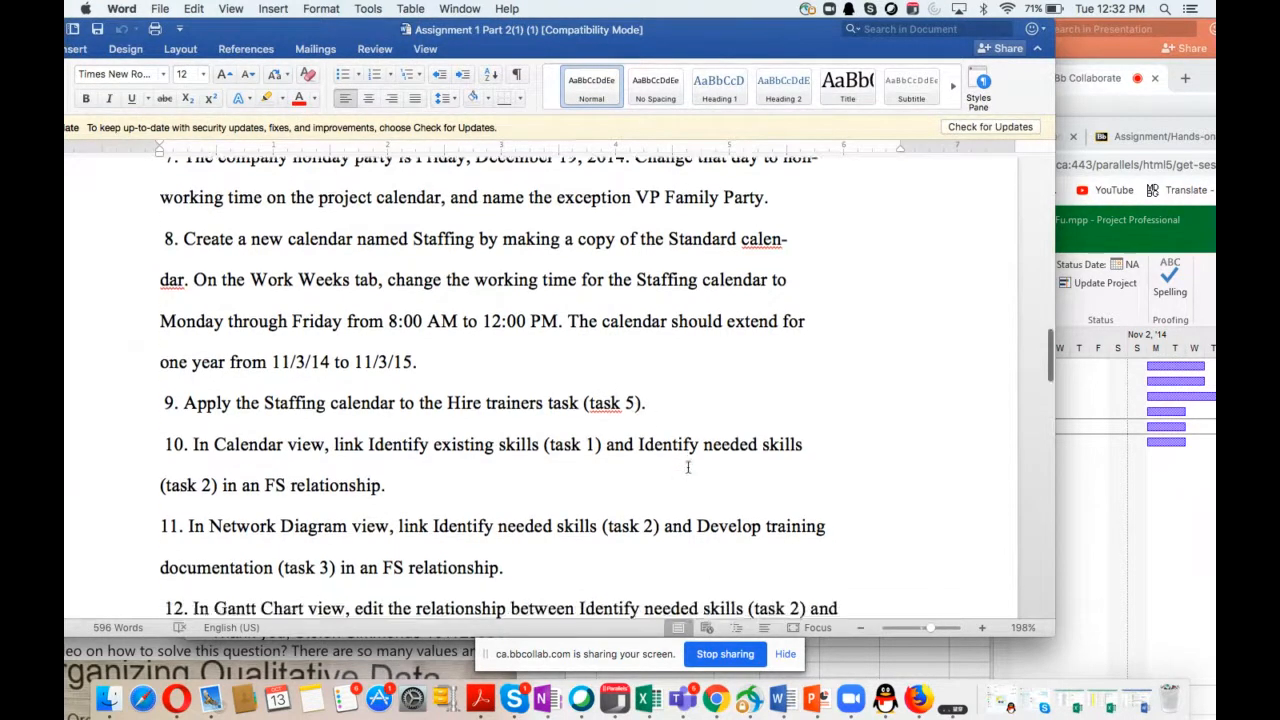
{"action": "scroll", "coordinate": [688, 467], "scroll_direction": "up", "scroll_amount": 1}
{"action": "scroll", "coordinate": [689, 485], "scroll_direction": "down", "scroll_amount": 2}
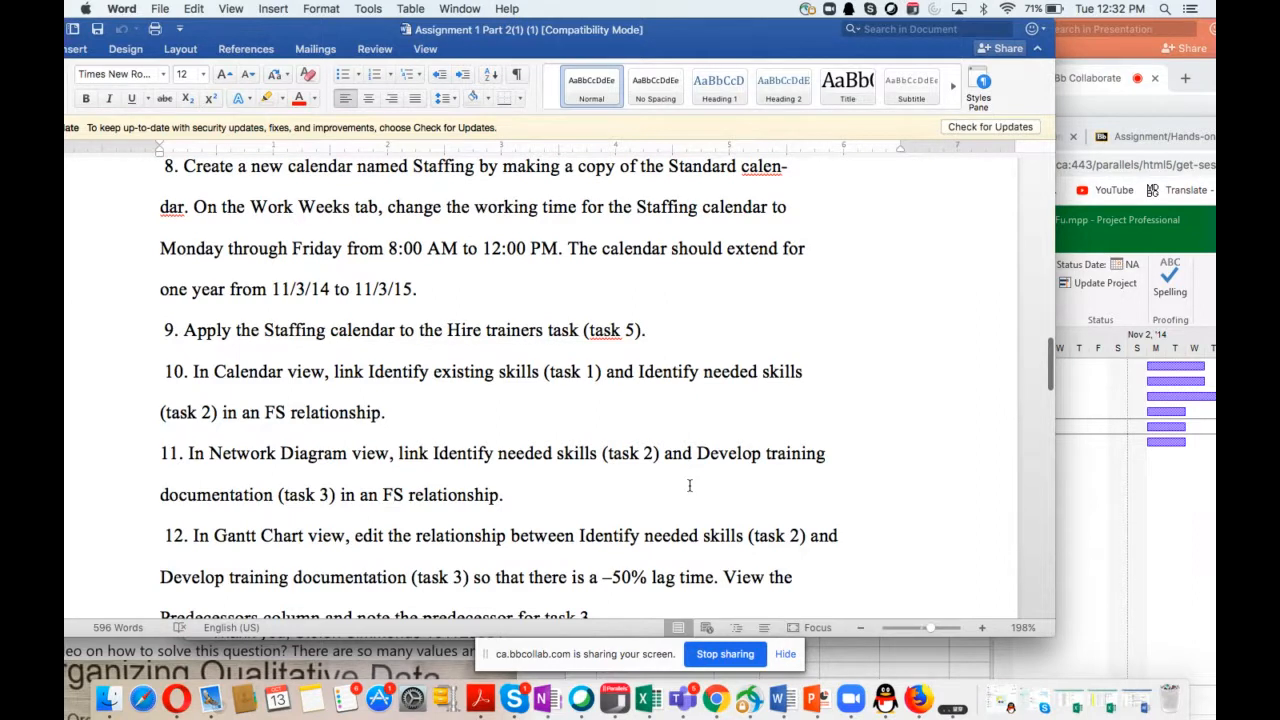
{"action": "scroll", "coordinate": [689, 486], "scroll_direction": "down", "scroll_amount": 1}
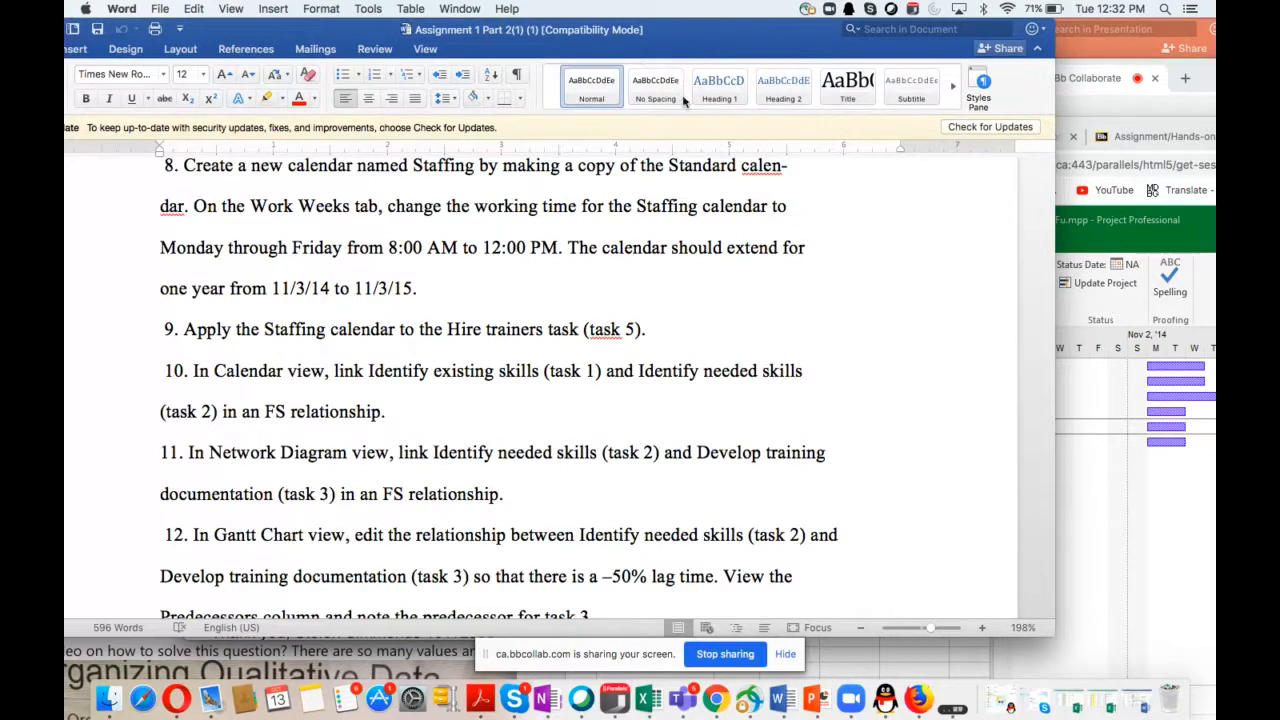
{"action": "left_click_drag", "start_coordinate": [761, 52], "coordinate": [701, 53]}
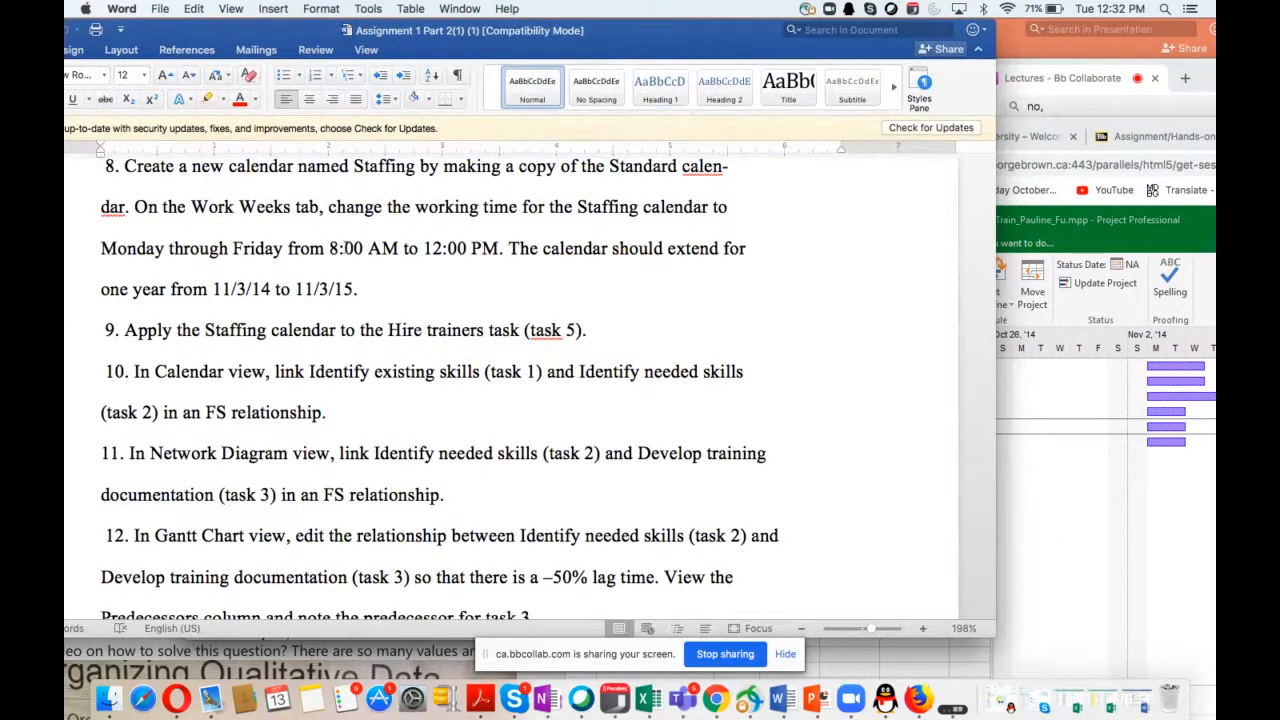
{"action": "left_click_drag", "start_coordinate": [330, 250], "coordinate": [482, 252]}
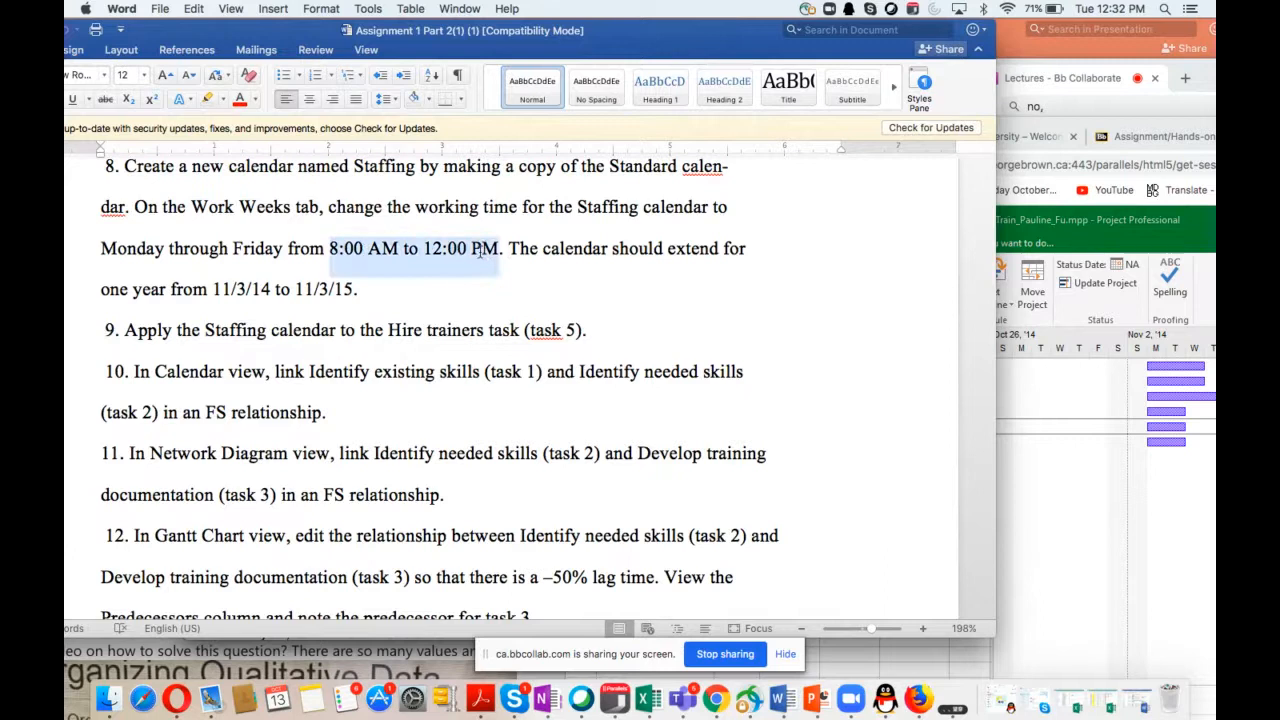
{"action": "left_click", "coordinate": [477, 279]}
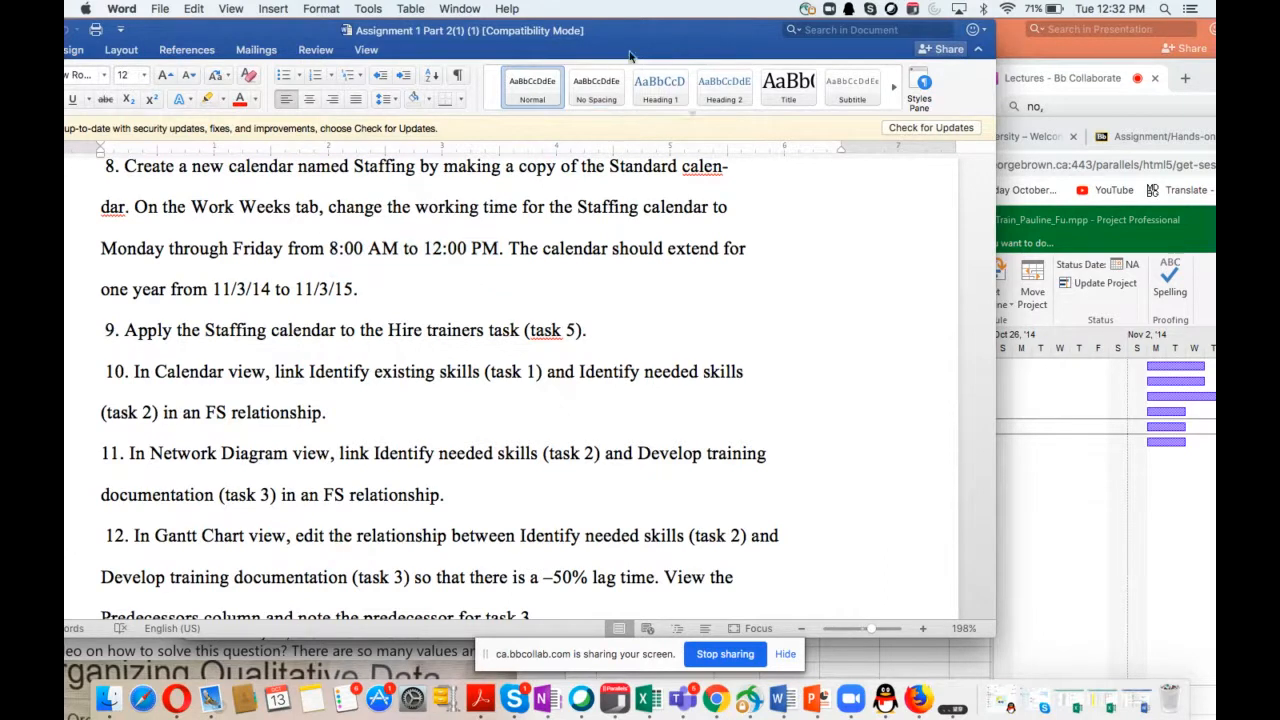
{"action": "left_click_drag", "start_coordinate": [663, 39], "coordinate": [649, 37]}
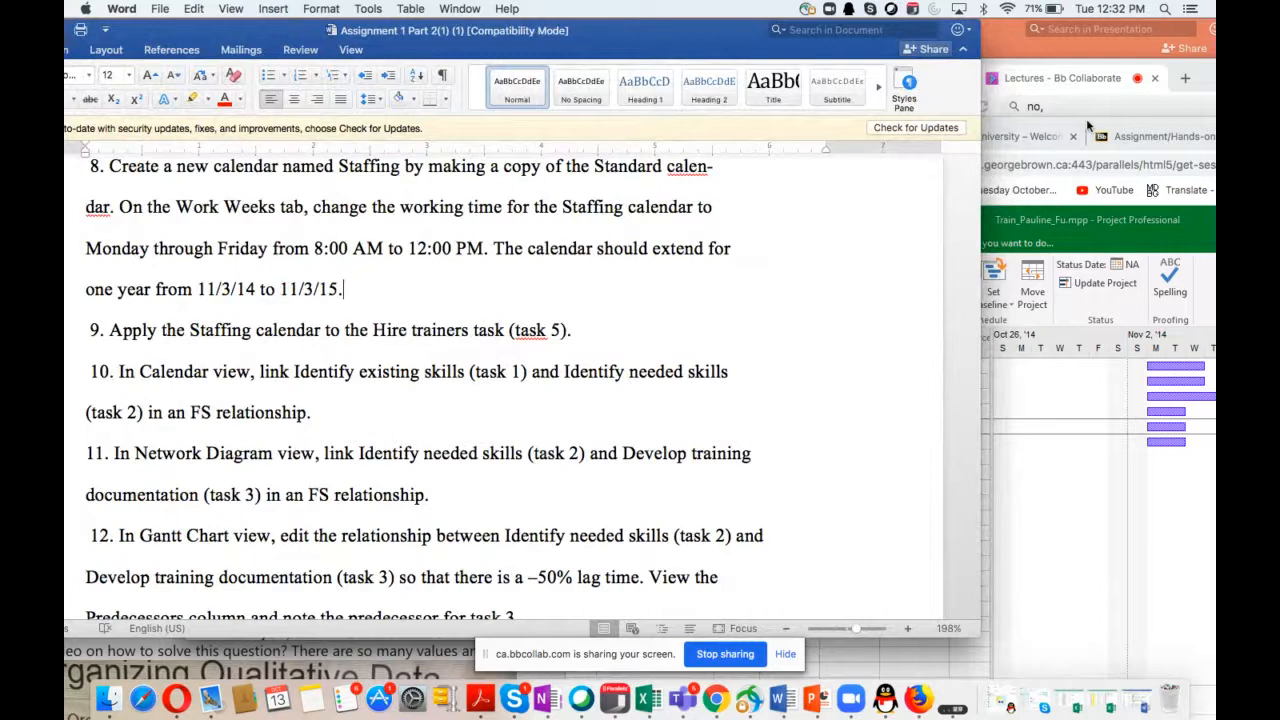
Bring the Train project back beside the Word instructions and close the Brock University browser tab
{"action": "left_click_drag", "start_coordinate": [1086, 119], "coordinate": [1090, 135]}
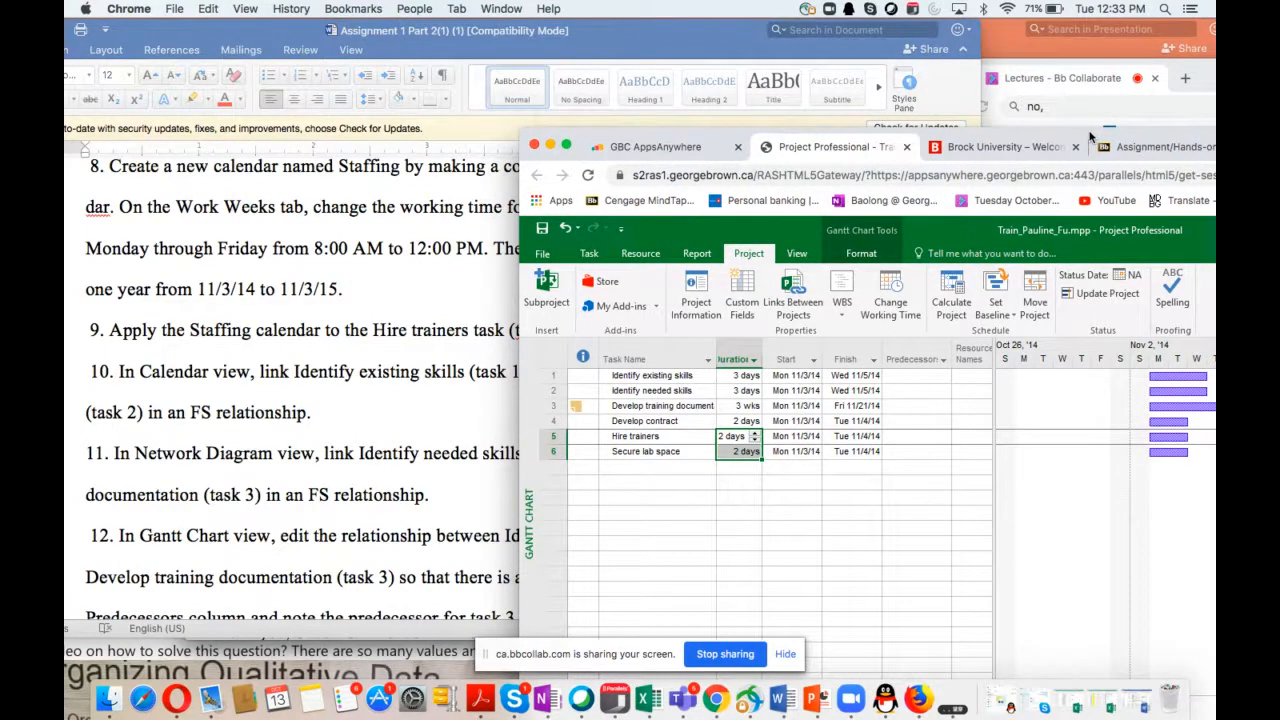
{"action": "left_click_drag", "start_coordinate": [1090, 135], "coordinate": [1107, 131]}
{"action": "left_click_drag", "start_coordinate": [706, 35], "coordinate": [681, 34]}
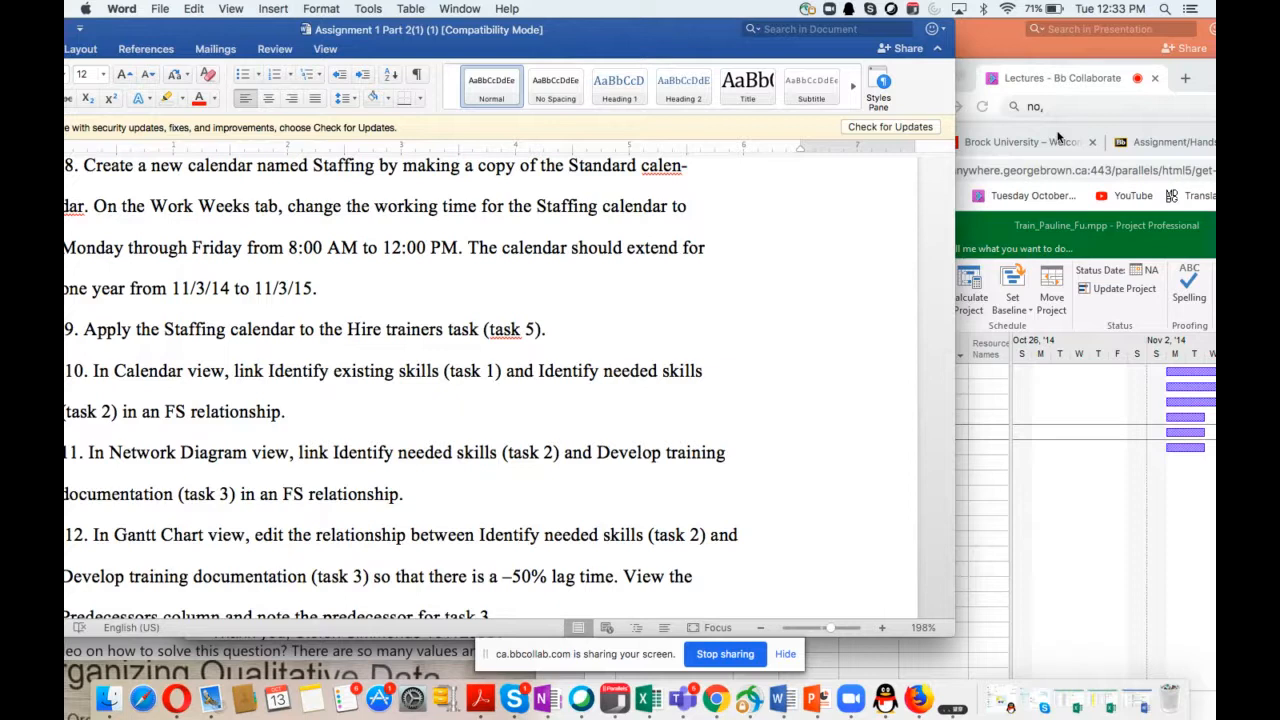
{"action": "left_click_drag", "start_coordinate": [635, 38], "coordinate": [646, 38]}
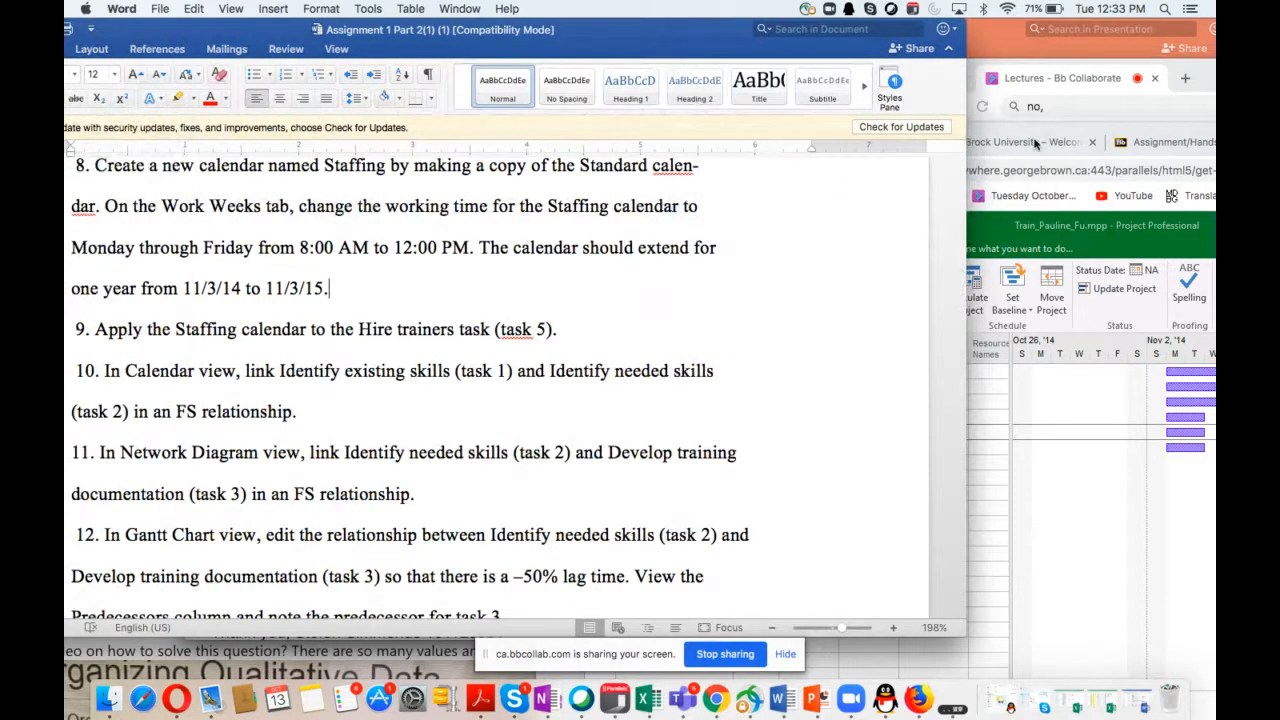
{"action": "left_click", "coordinate": [1039, 134]}
{"action": "left_click", "coordinate": [980, 141]}
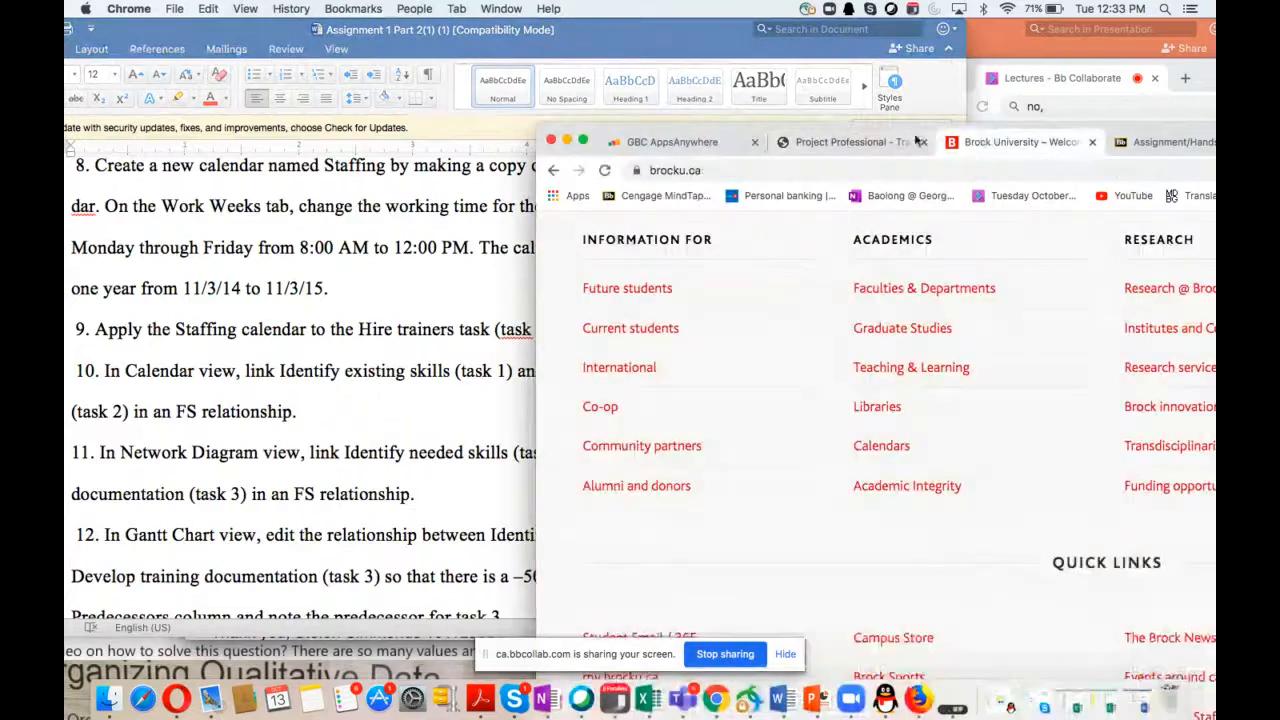
{"action": "left_click", "coordinate": [896, 141]}
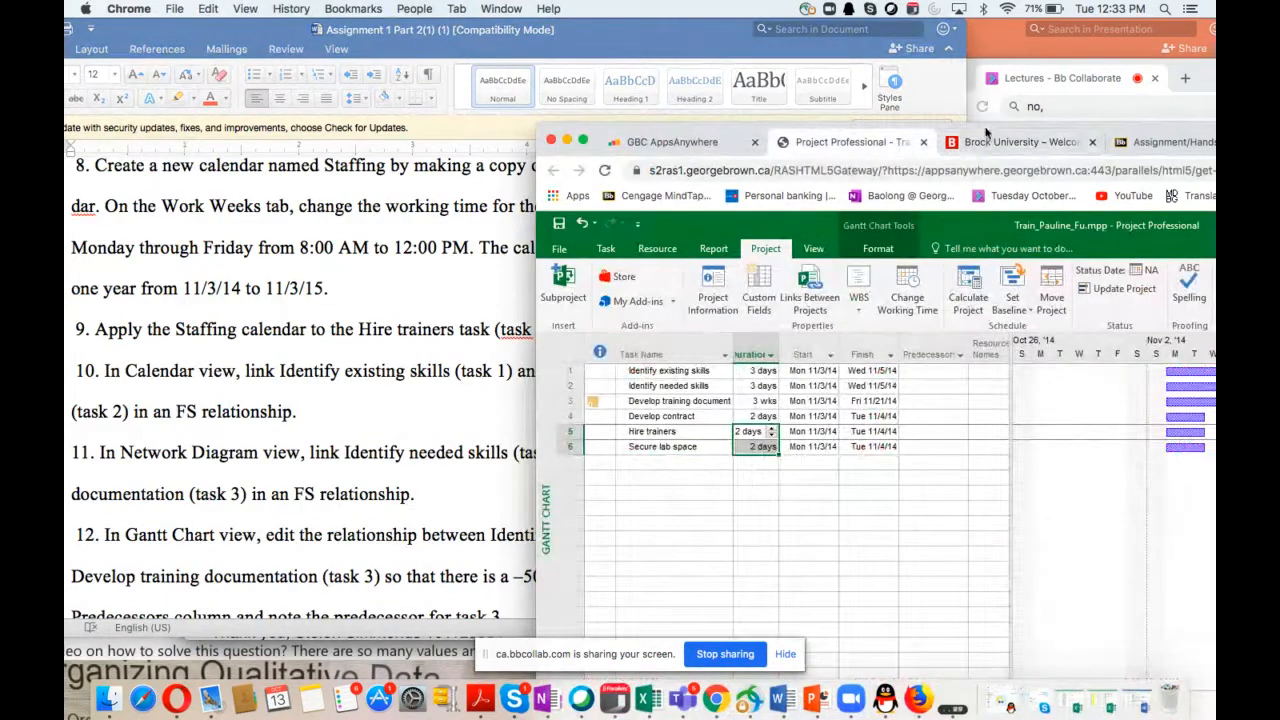
{"action": "left_click", "coordinate": [1093, 144]}
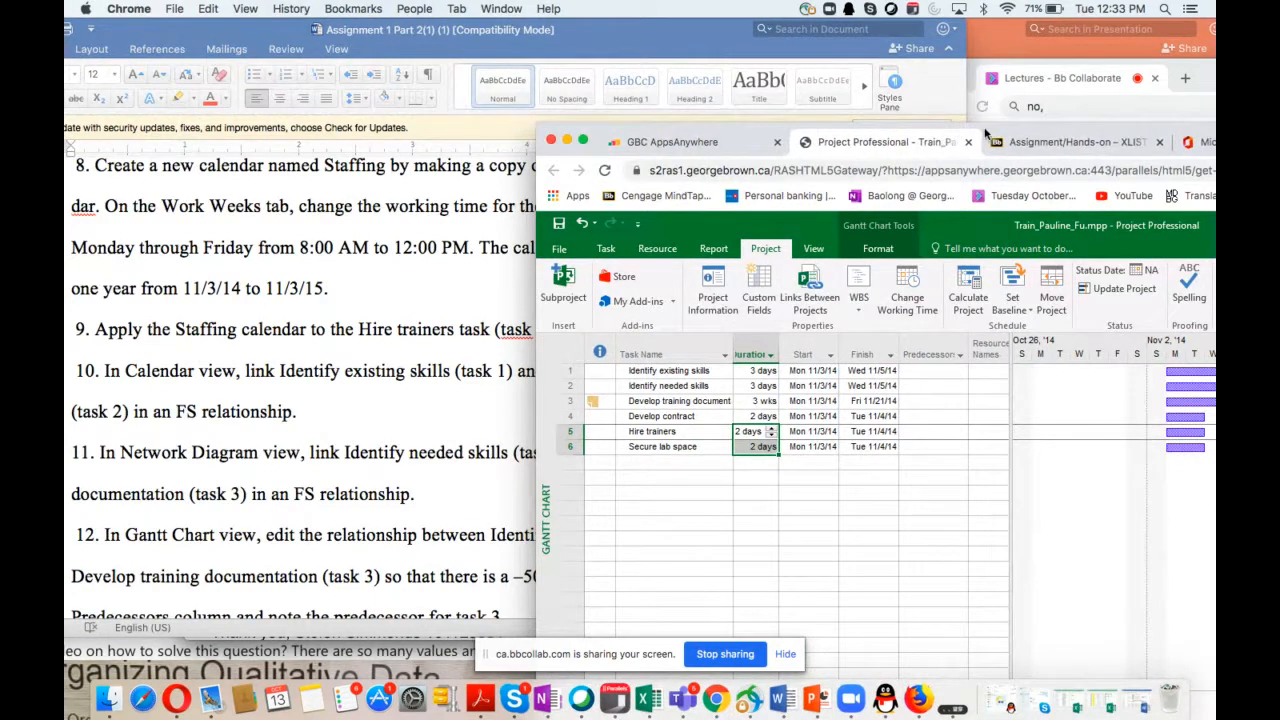
Open the Change Working Time settings for the Standard project calendar with the whole dialog width in view
{"action": "left_click_drag", "start_coordinate": [987, 131], "coordinate": [745, 178]}
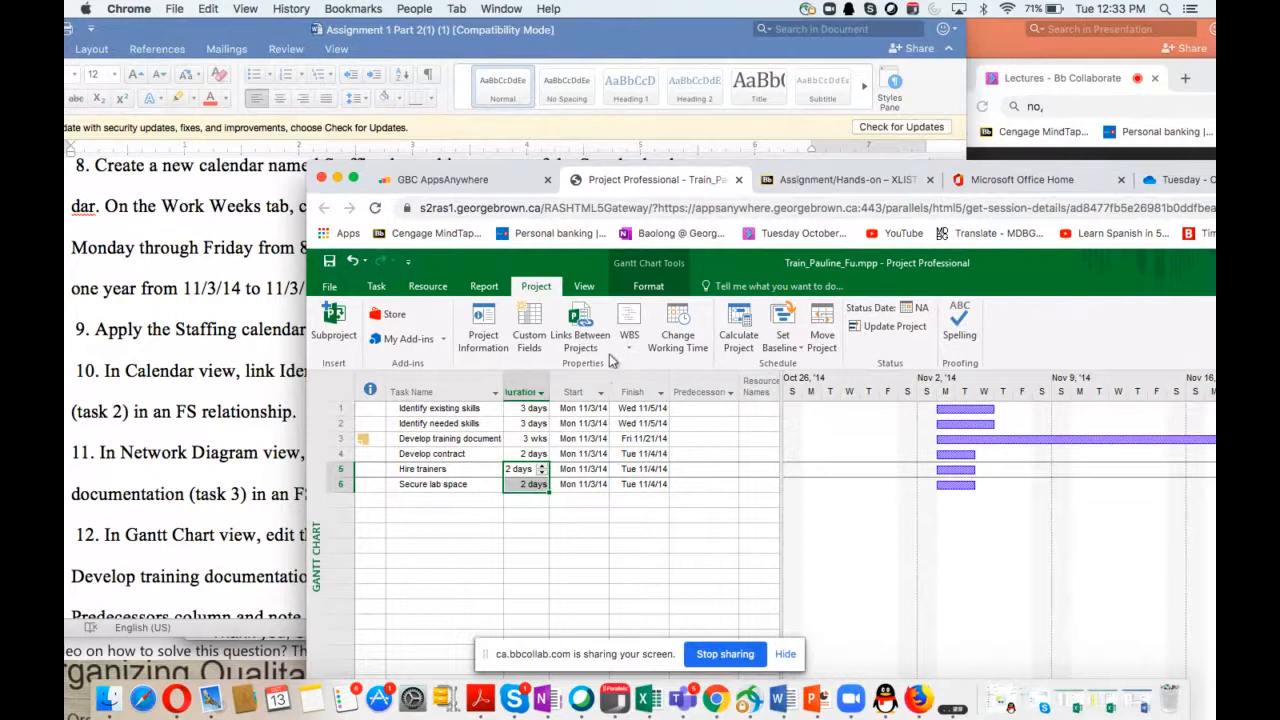
{"action": "left_click", "coordinate": [681, 343]}
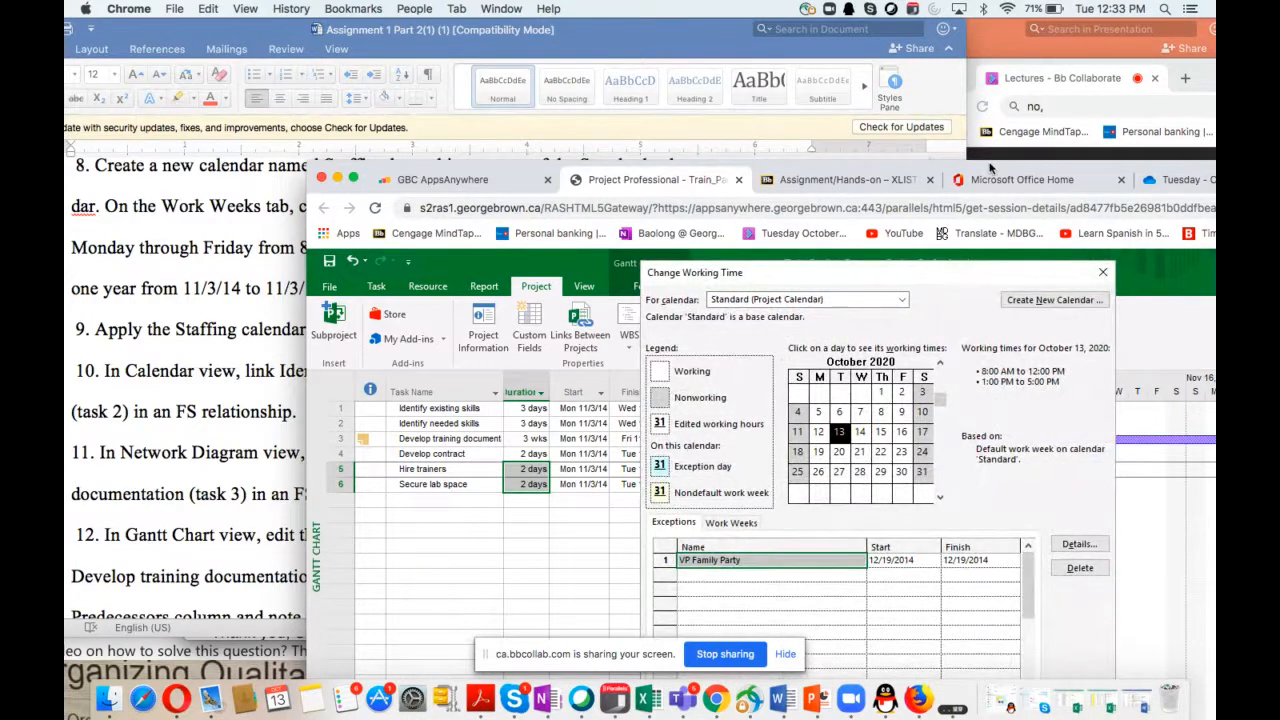
{"action": "left_click_drag", "start_coordinate": [950, 195], "coordinate": [864, 55]}
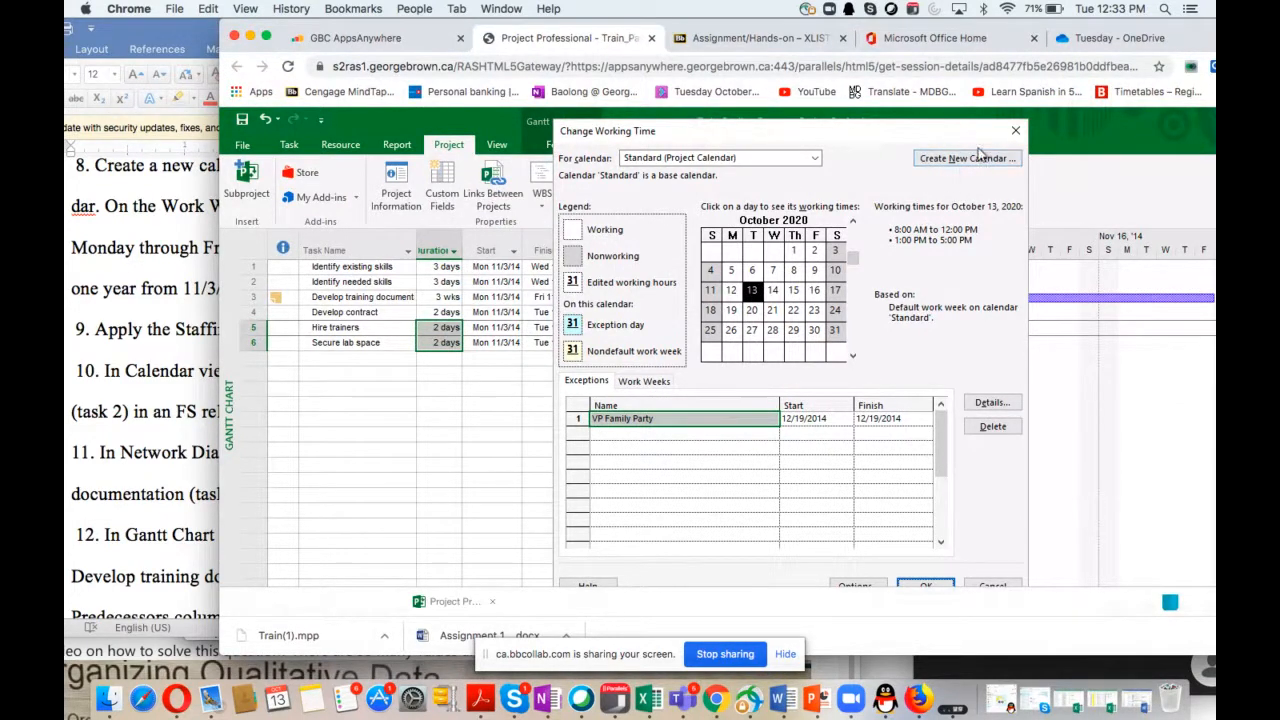
Create a new base calendar named Staffing as a copy of the Standard calendar
{"action": "left_click", "coordinate": [948, 162]}
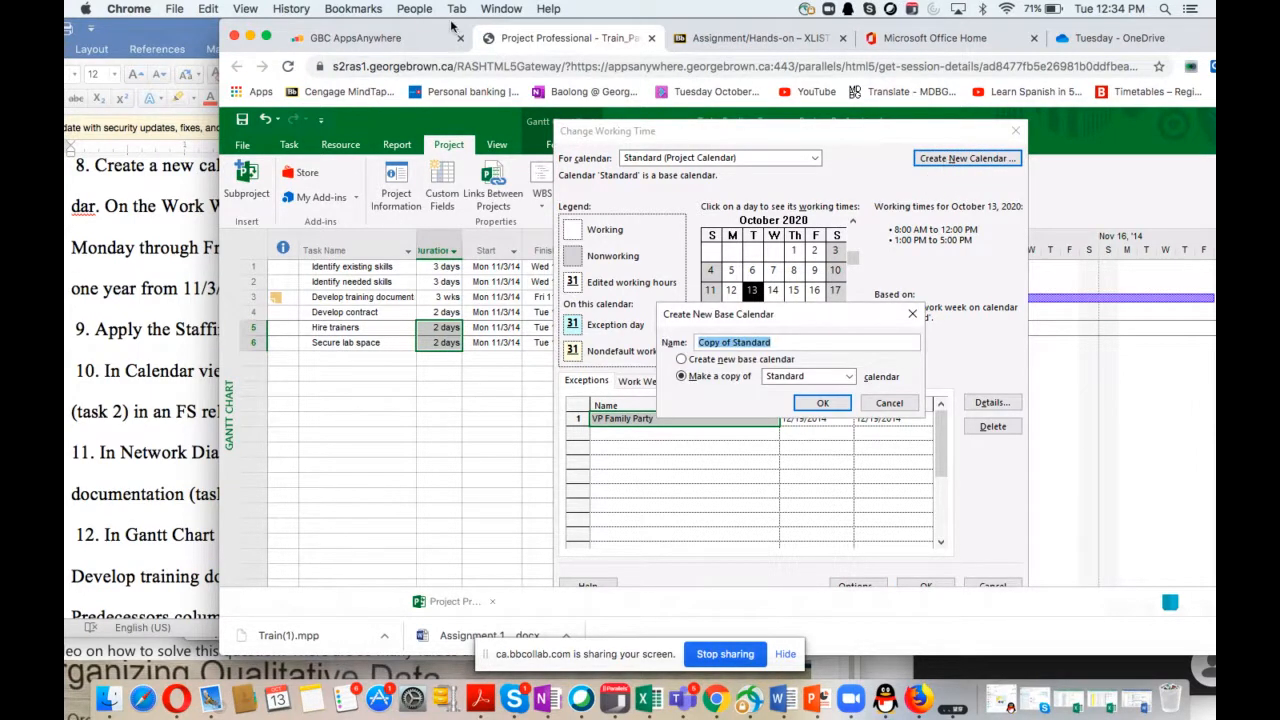
{"action": "left_click_drag", "start_coordinate": [450, 33], "coordinate": [955, 78]}
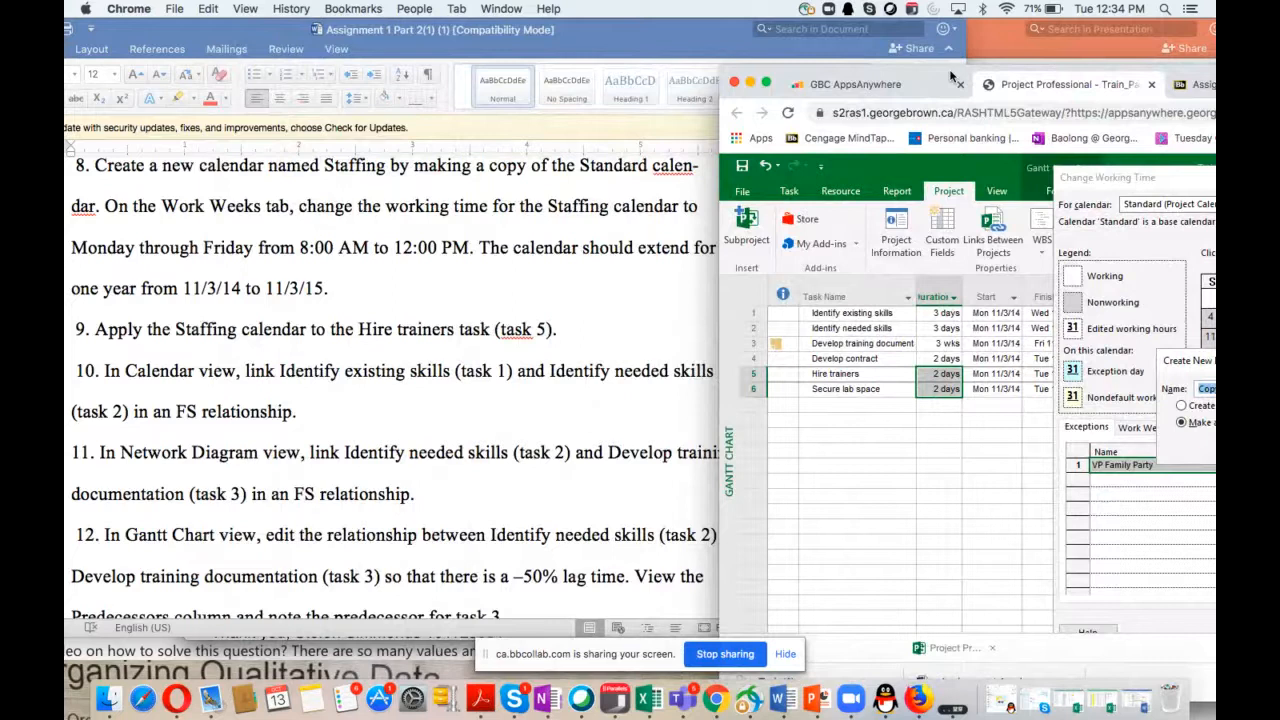
{"action": "left_click_drag", "start_coordinate": [952, 76], "coordinate": [962, 76]}
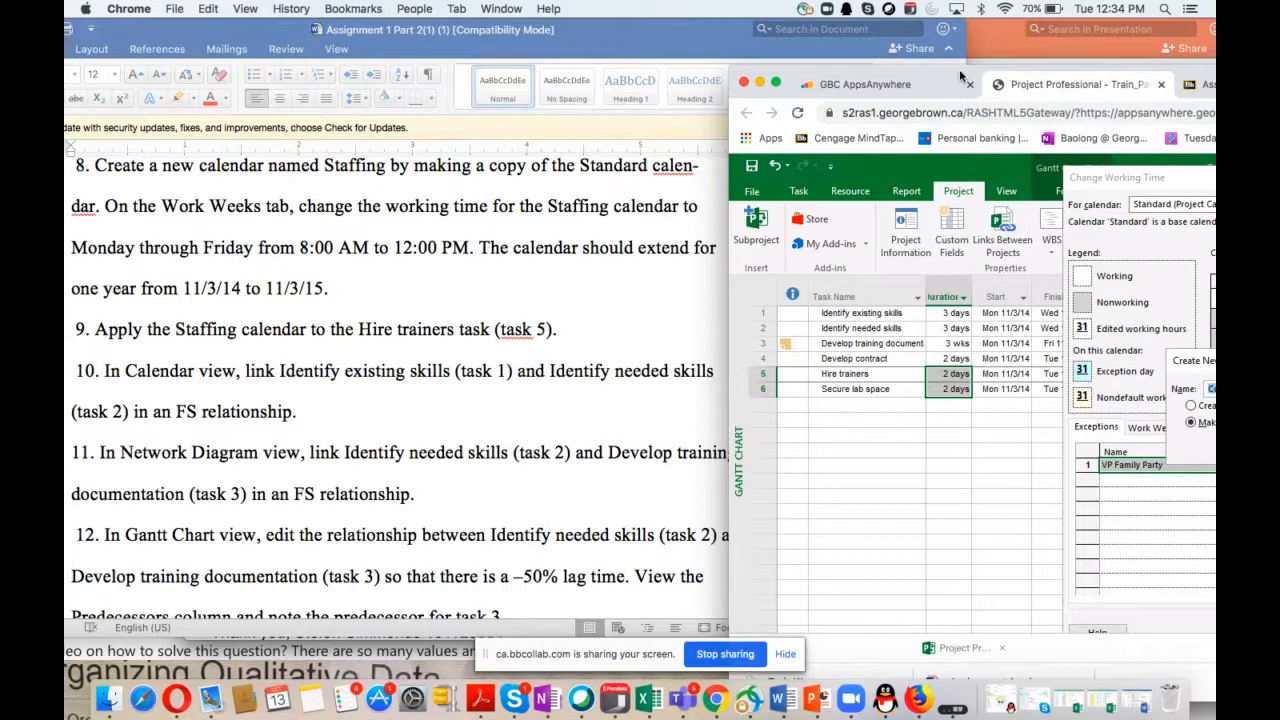
{"action": "left_click_drag", "start_coordinate": [960, 76], "coordinate": [649, 58]}
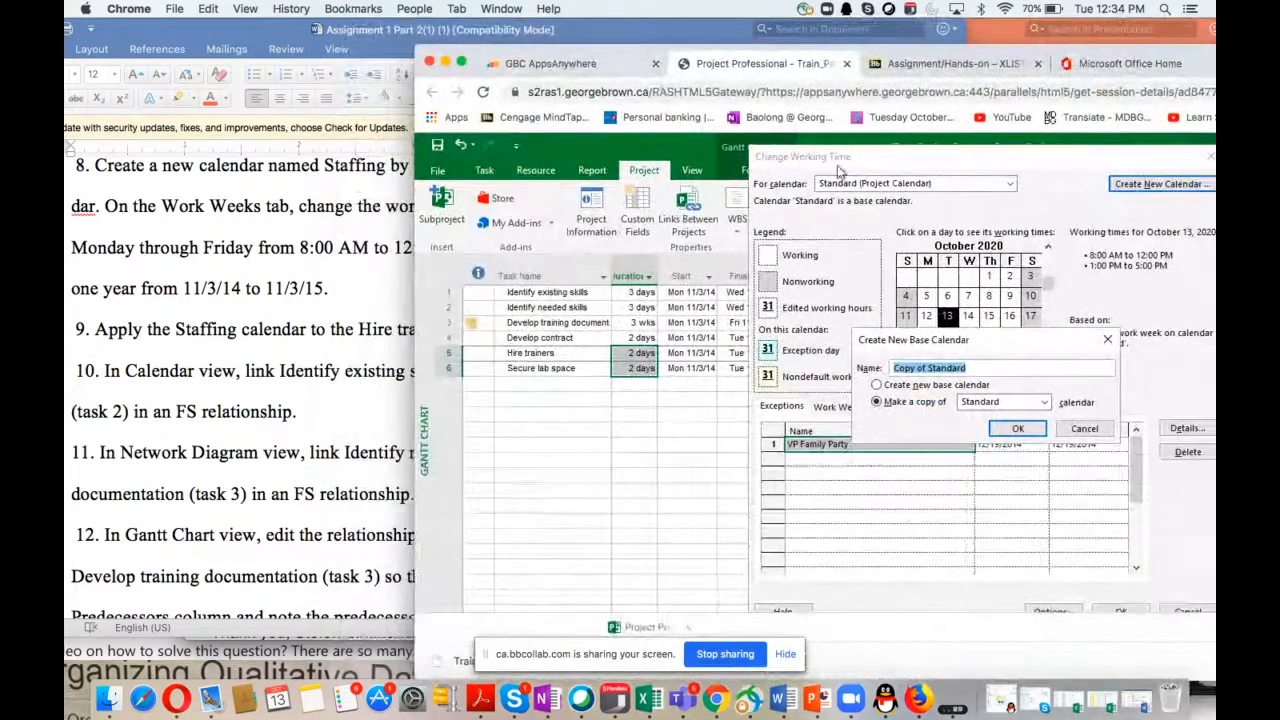
{"action": "type", "text": "Staffing"}
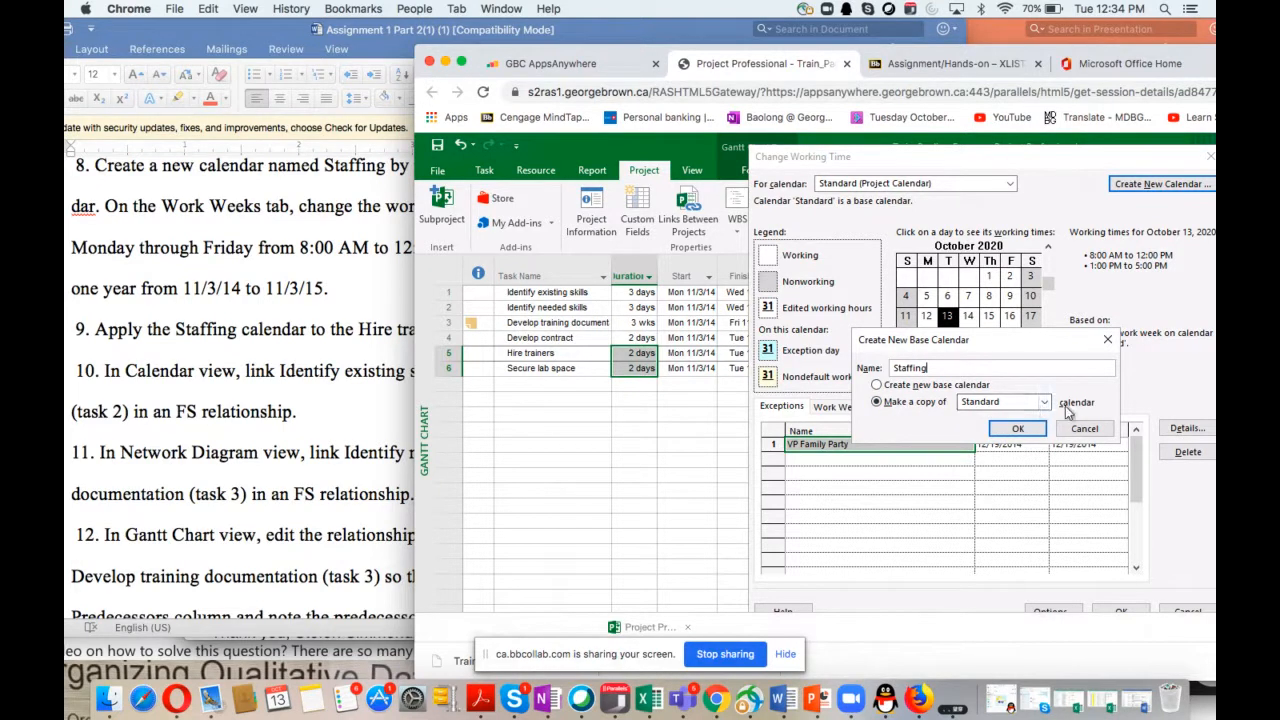
{"action": "left_click", "coordinate": [1013, 428]}
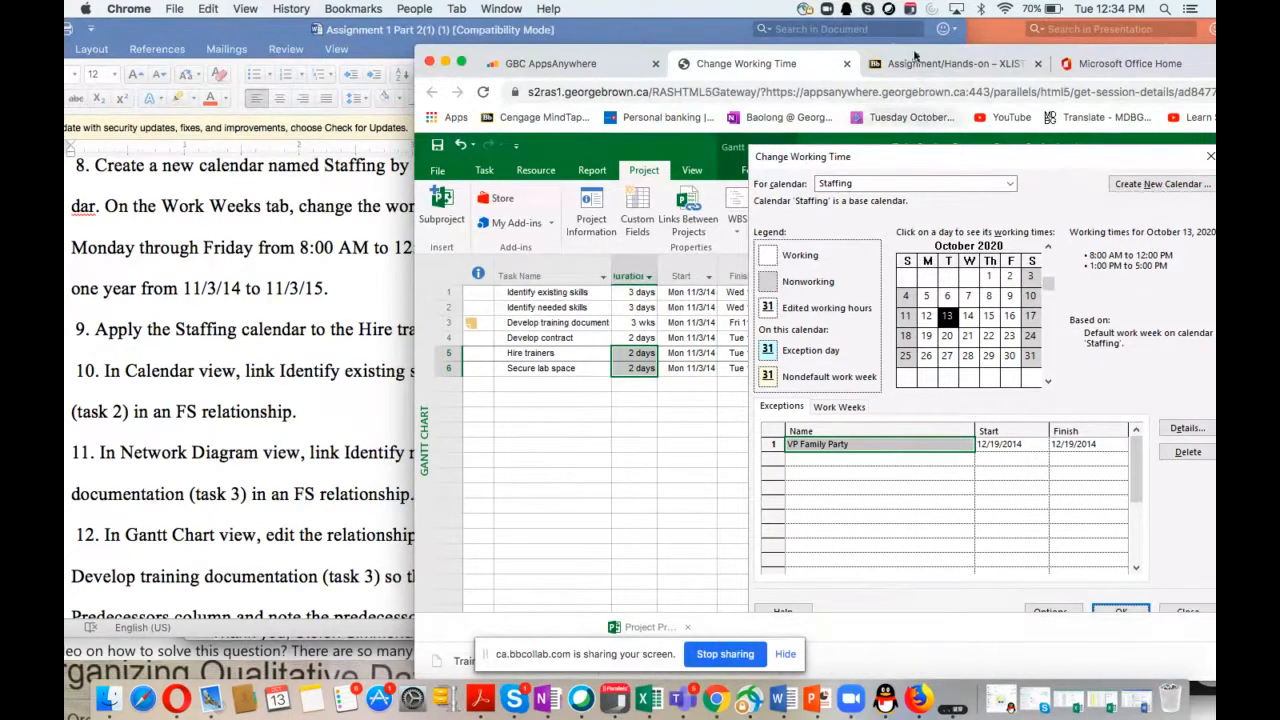
Open the details of the default work week for the Staffing calendar
{"action": "left_click_drag", "start_coordinate": [908, 55], "coordinate": [984, 246]}
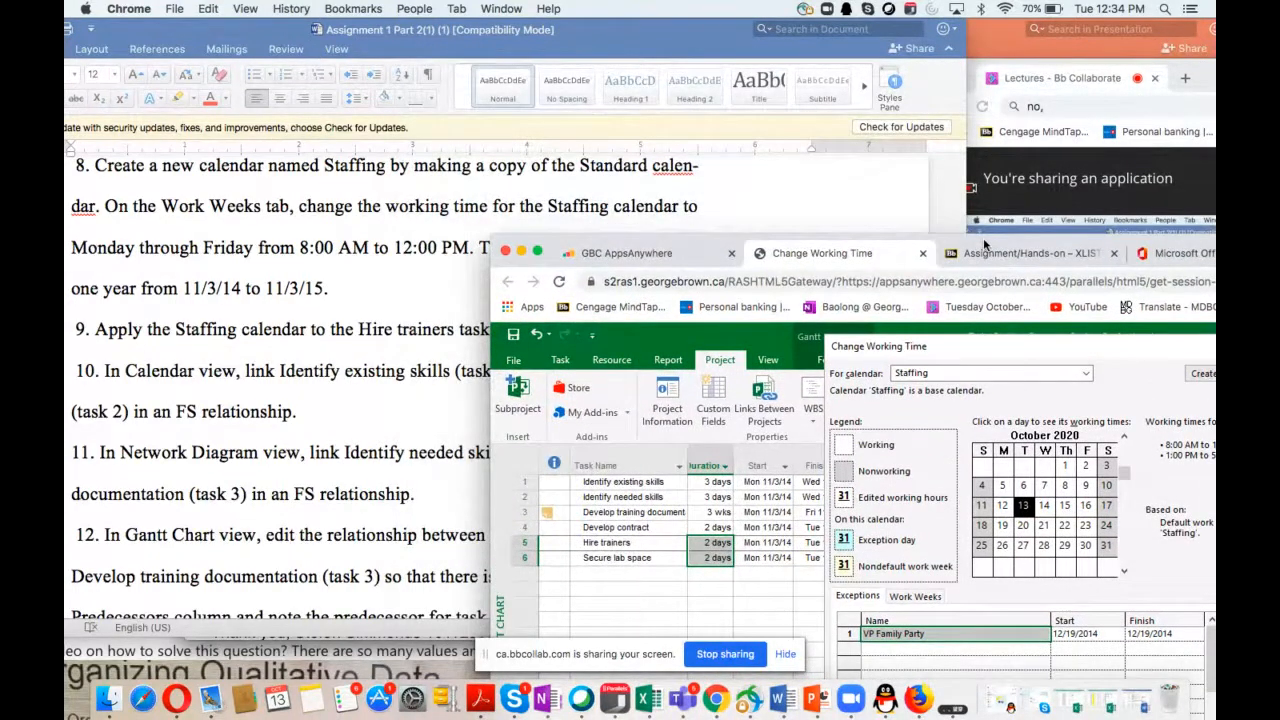
{"action": "left_click_drag", "start_coordinate": [984, 246], "coordinate": [977, 247]}
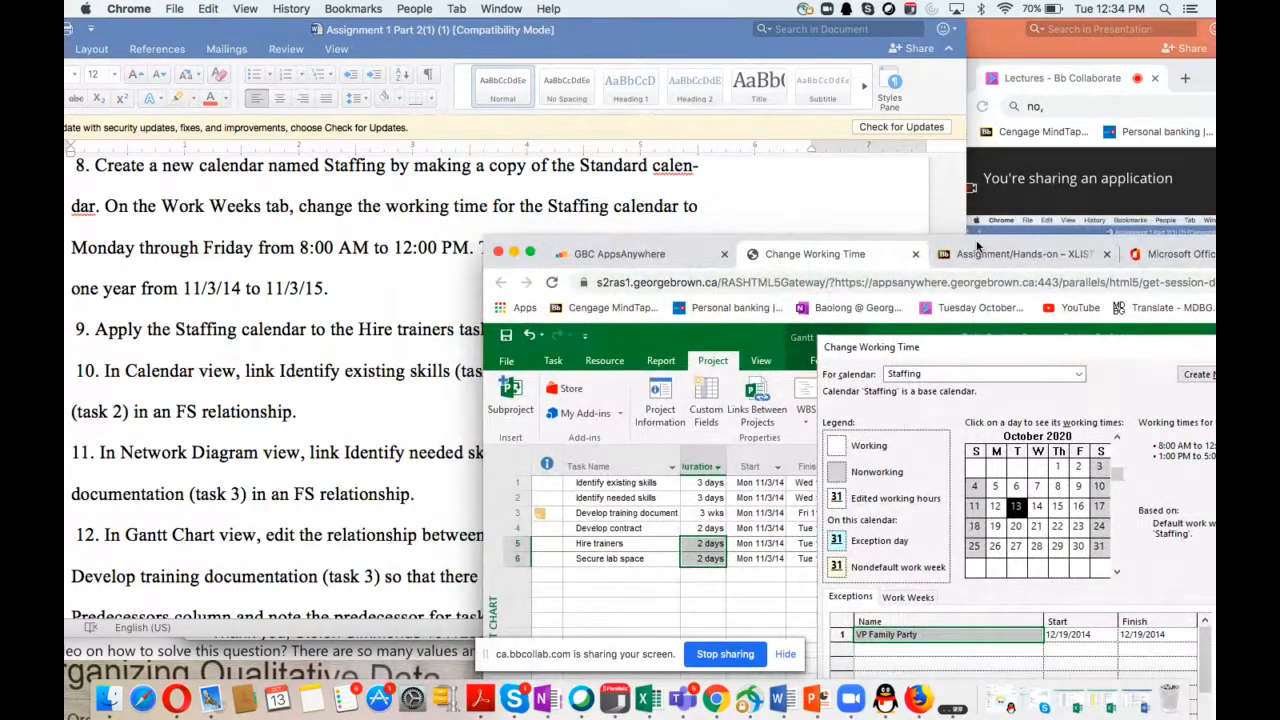
{"action": "left_click_drag", "start_coordinate": [977, 246], "coordinate": [757, 6]}
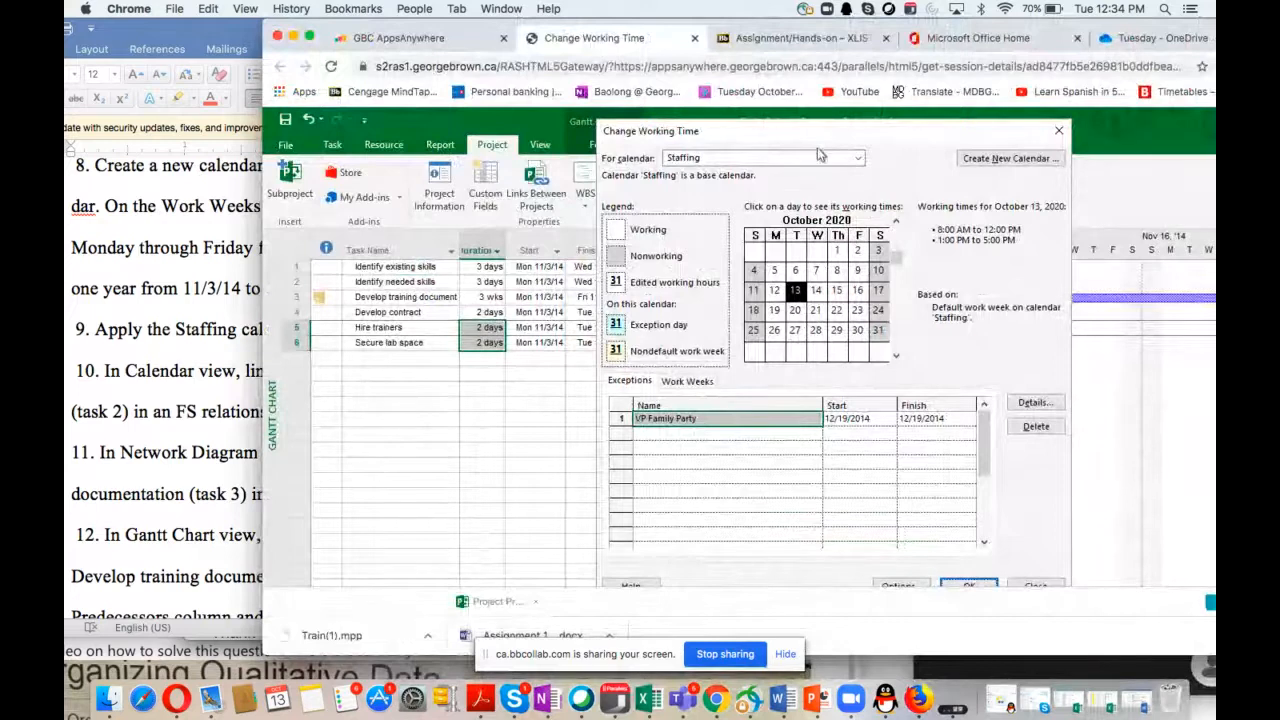
{"action": "left_click", "coordinate": [752, 159]}
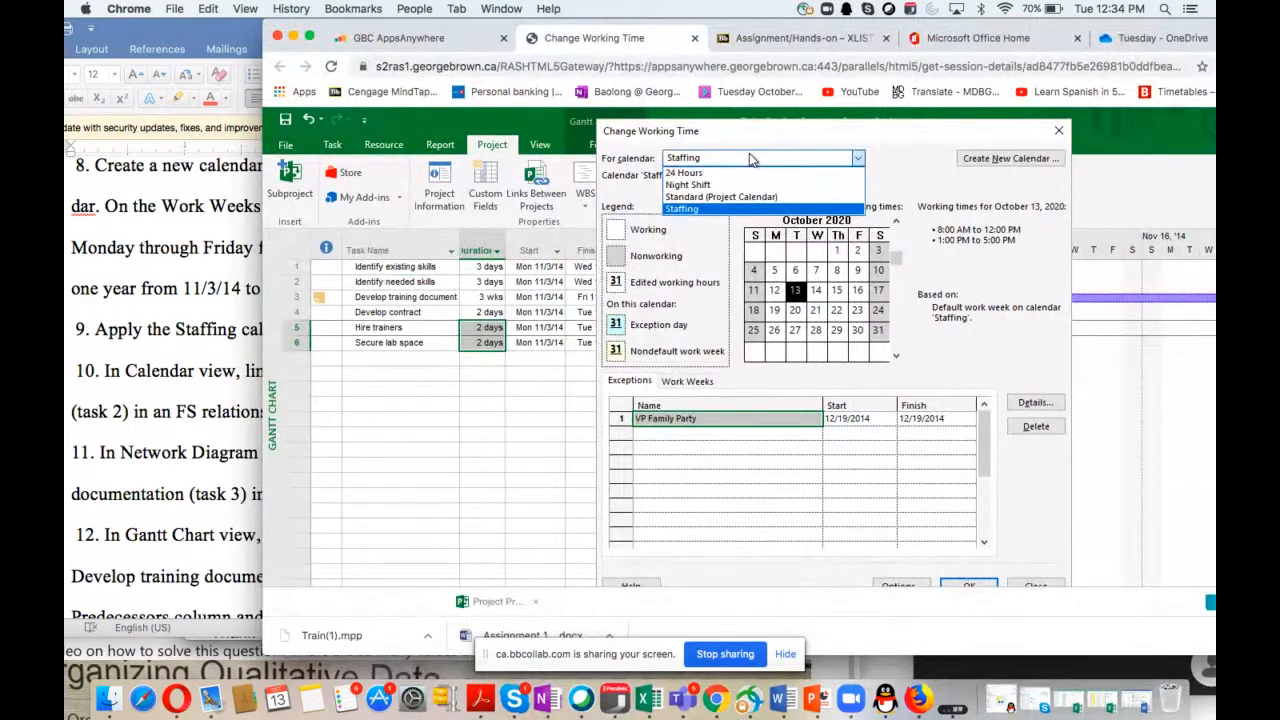
{"action": "left_click", "coordinate": [752, 159]}
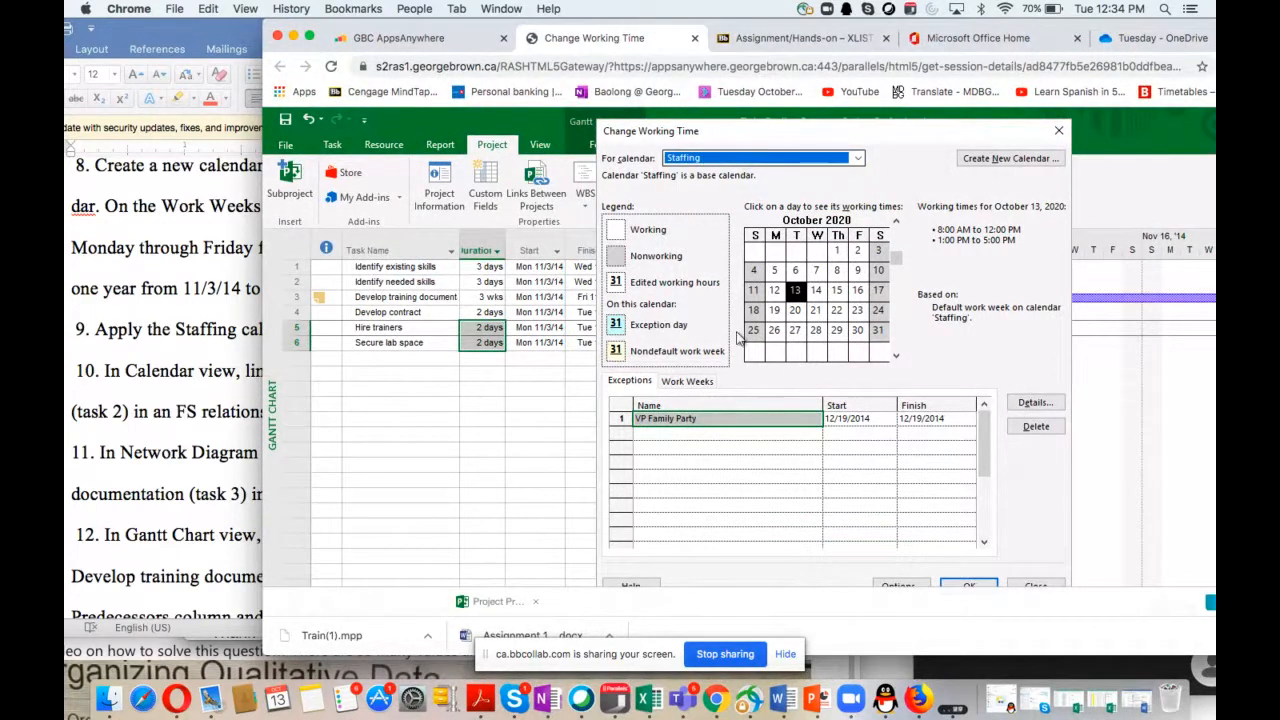
{"action": "left_click", "coordinate": [688, 385]}
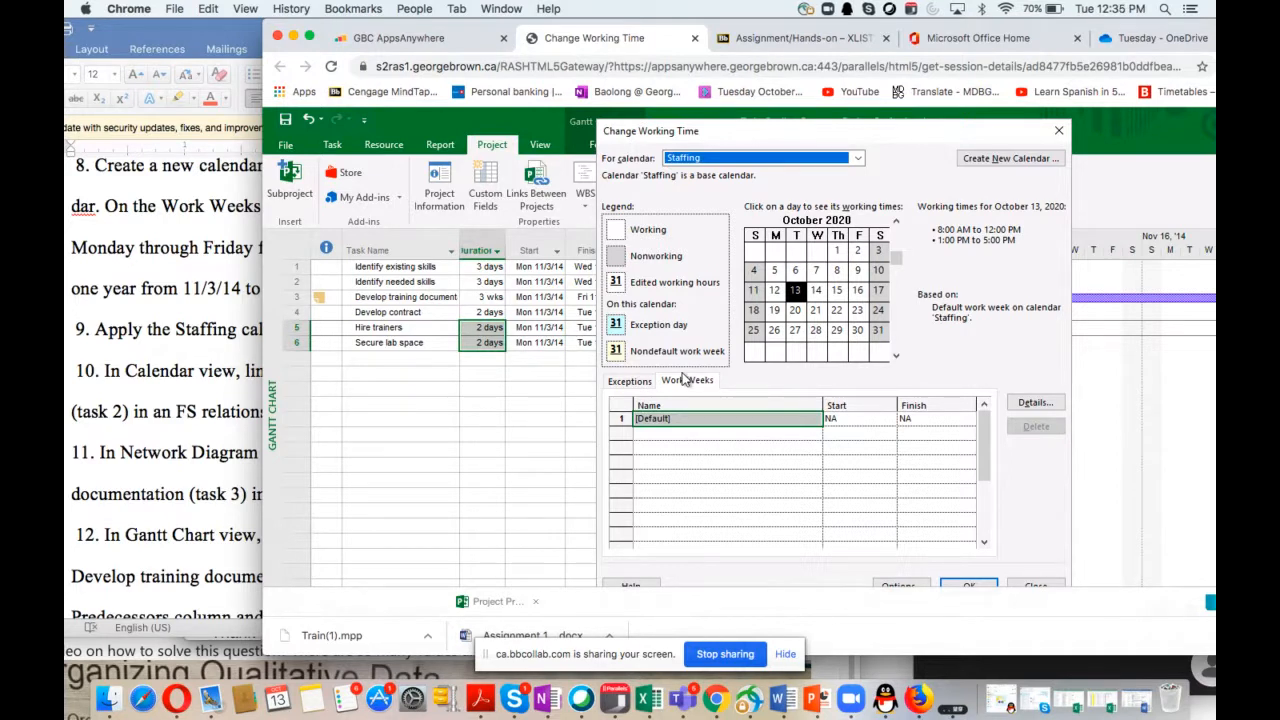
{"action": "left_click", "coordinate": [840, 419]}
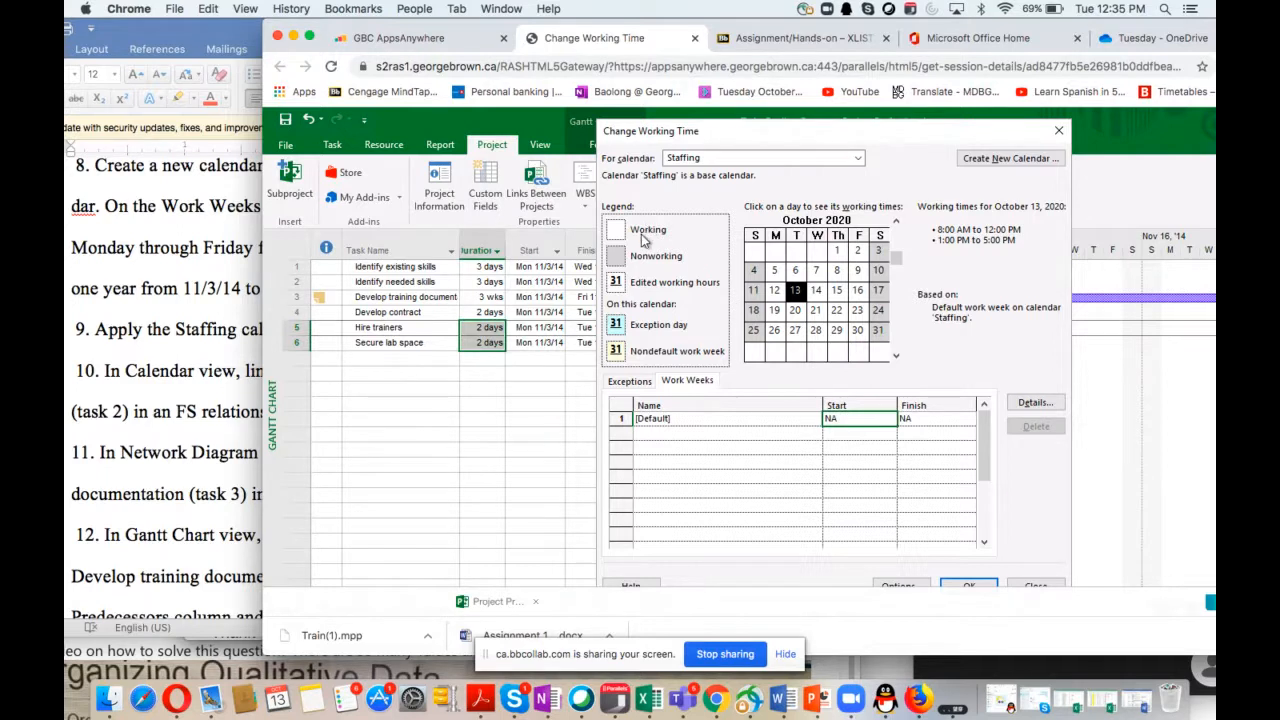
{"action": "left_click", "coordinate": [690, 420]}
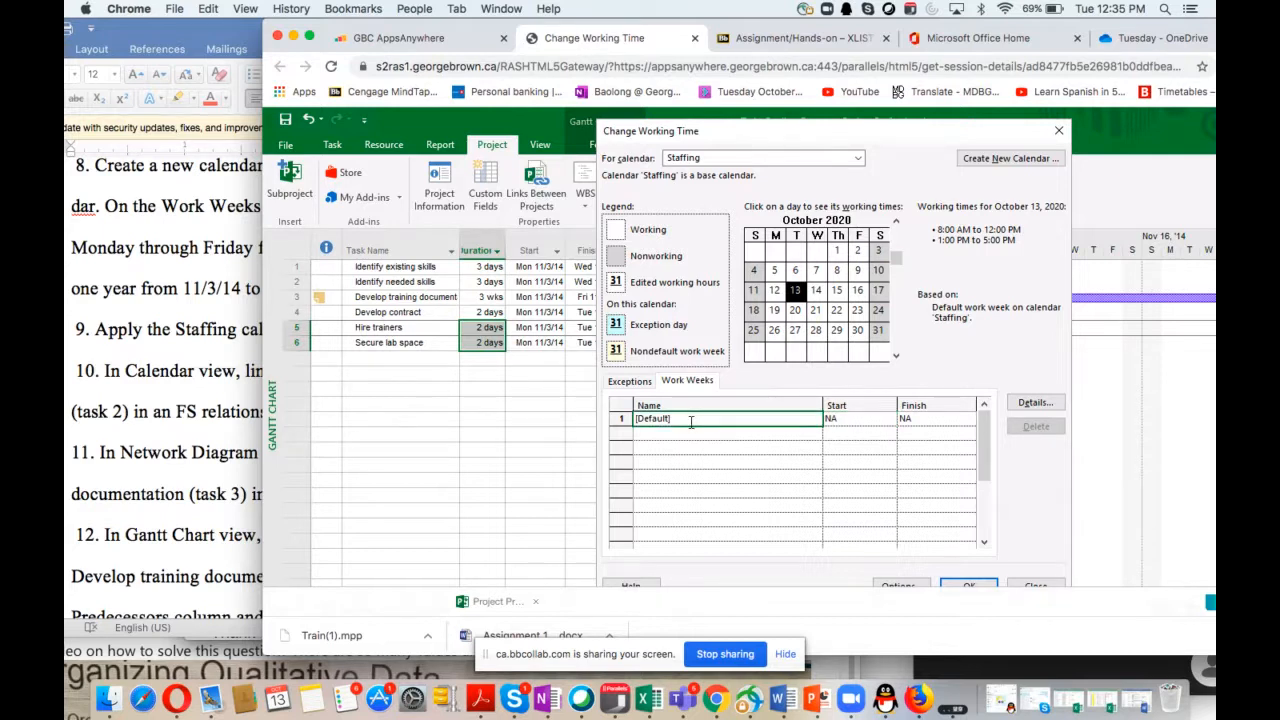
{"action": "left_click", "coordinate": [842, 419]}
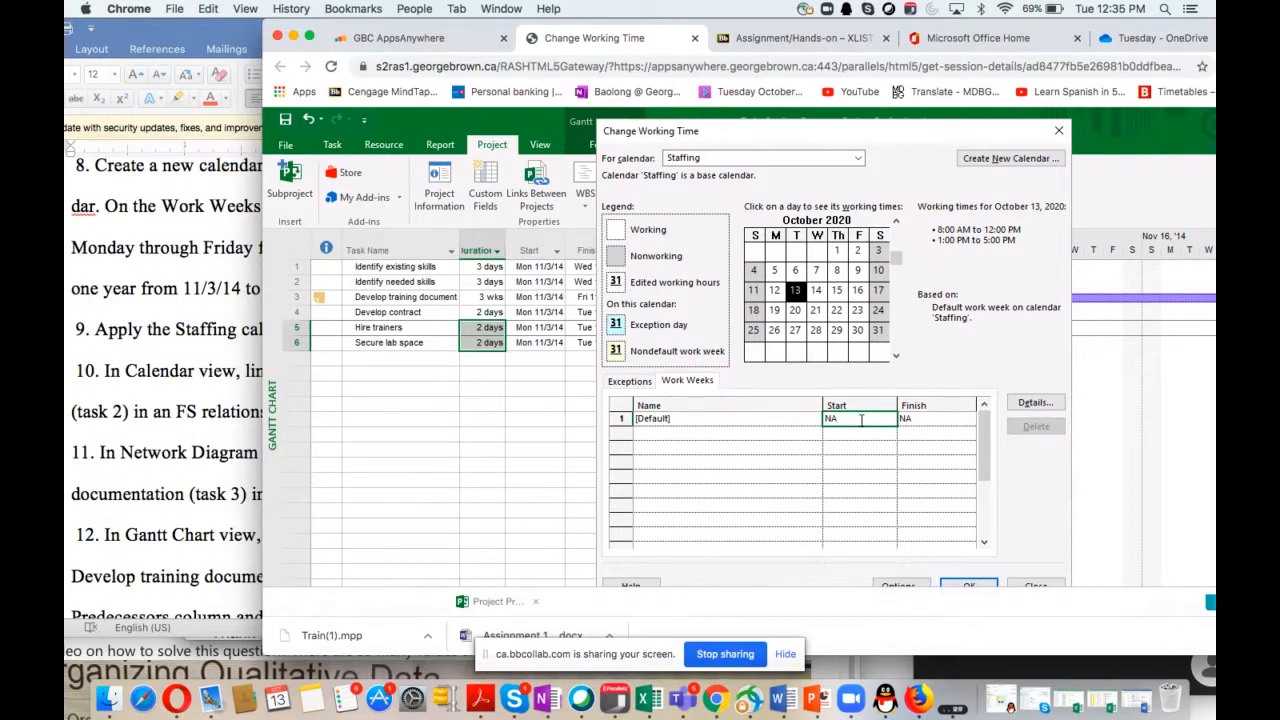
{"action": "left_click", "coordinate": [710, 388]}
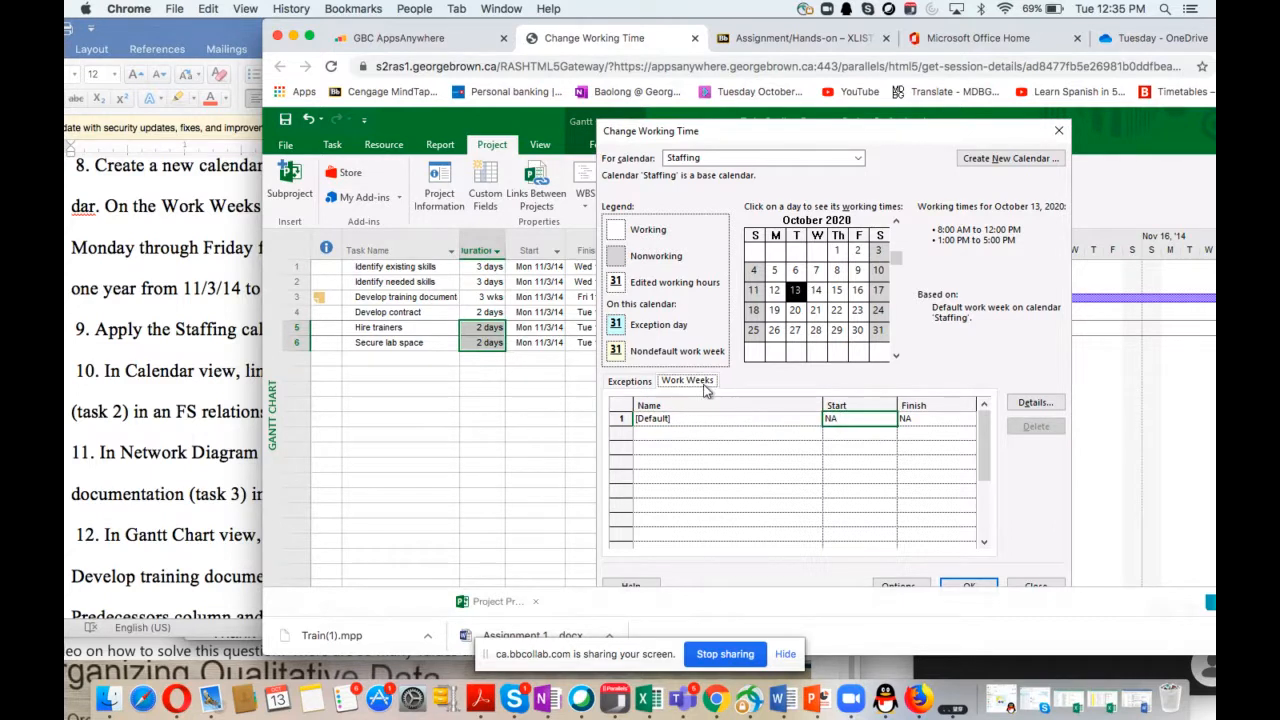
{"action": "left_click", "coordinate": [1033, 403]}
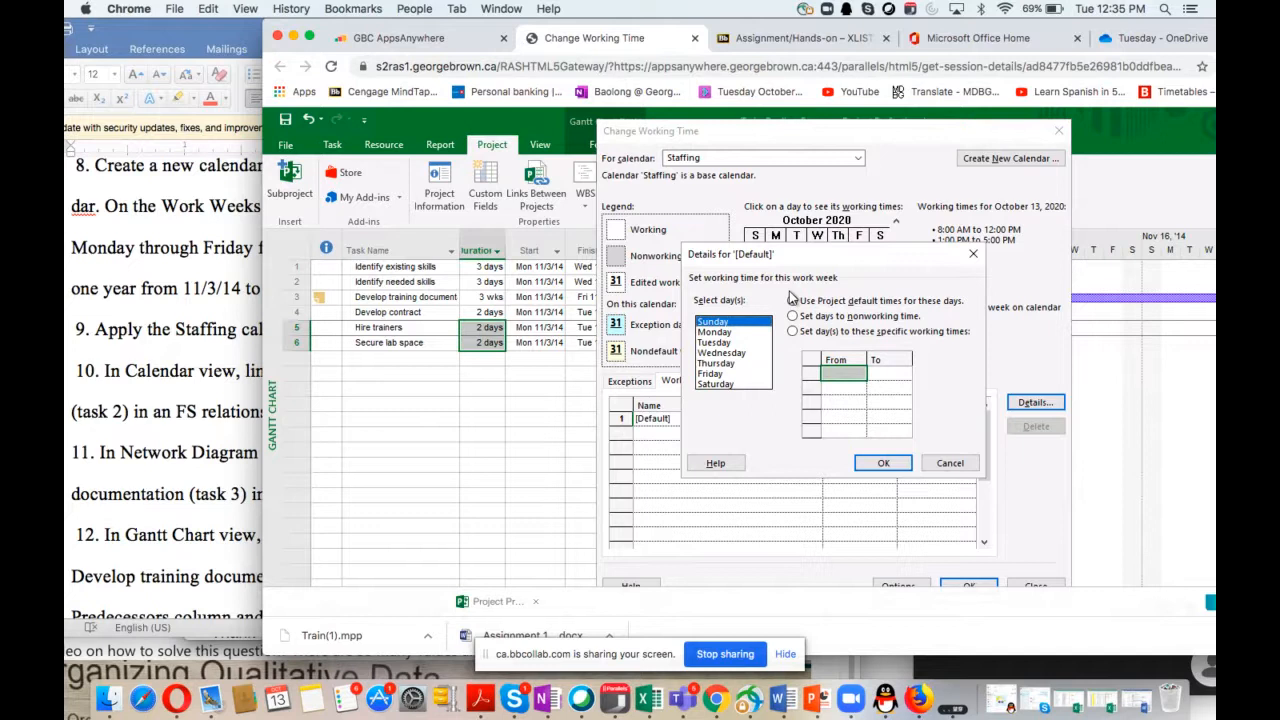
Select Monday through Friday in the work week details and set those days to specific working times
{"action": "left_click", "coordinate": [726, 333]}
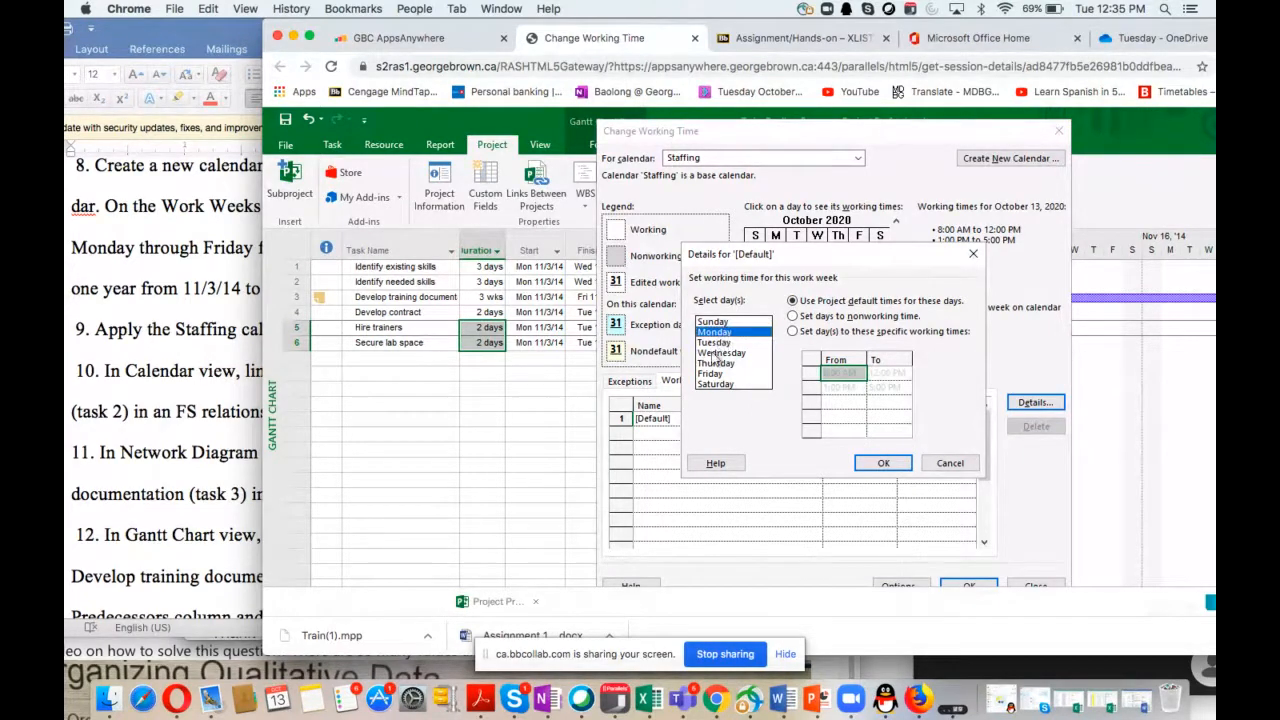
{"action": "left_click", "coordinate": [712, 345], "text": "shift"}
{"action": "left_click", "coordinate": [711, 354], "text": "shift"}
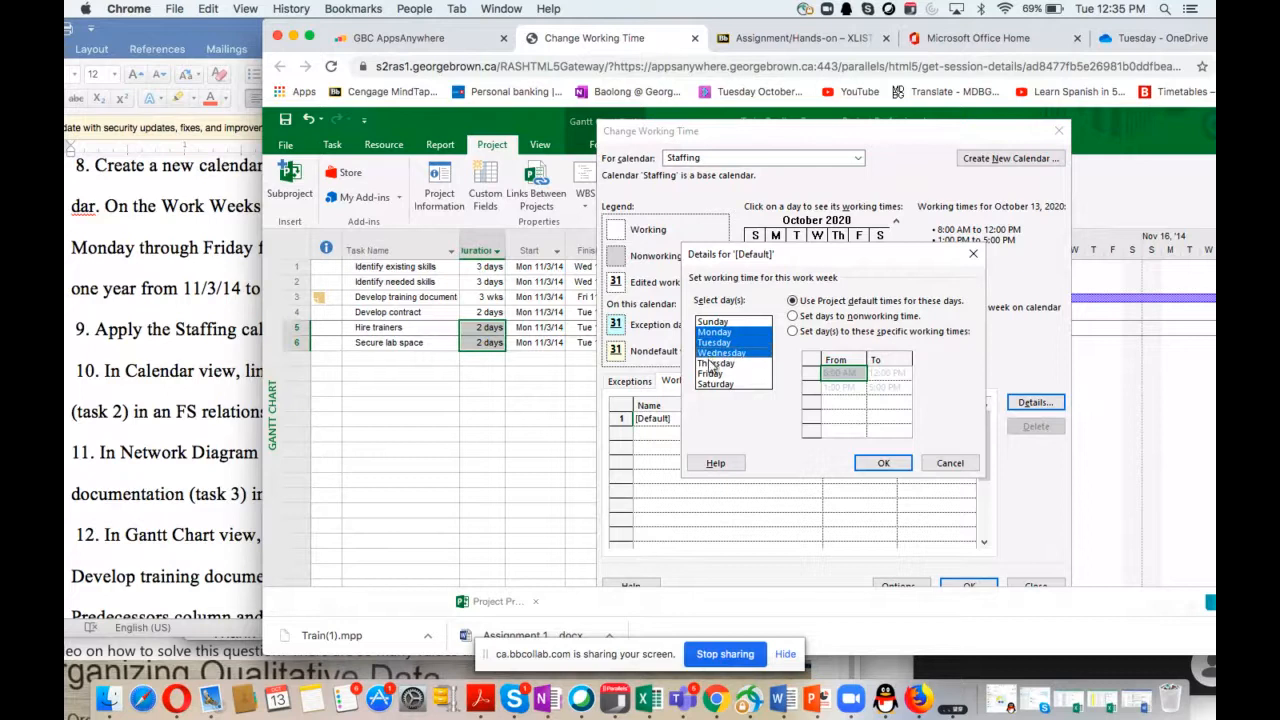
{"action": "left_click", "coordinate": [711, 364], "text": "shift"}
{"action": "left_click", "coordinate": [711, 374], "text": "shift"}
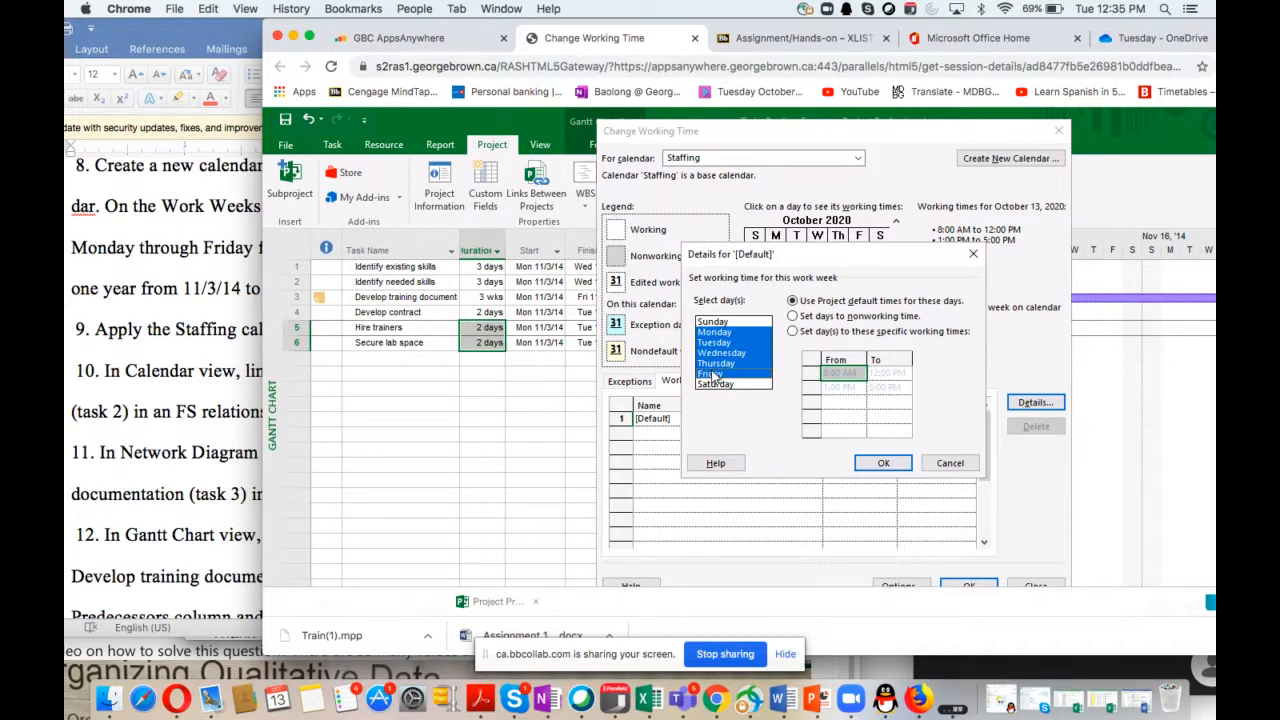
{"action": "left_click", "coordinate": [792, 332]}
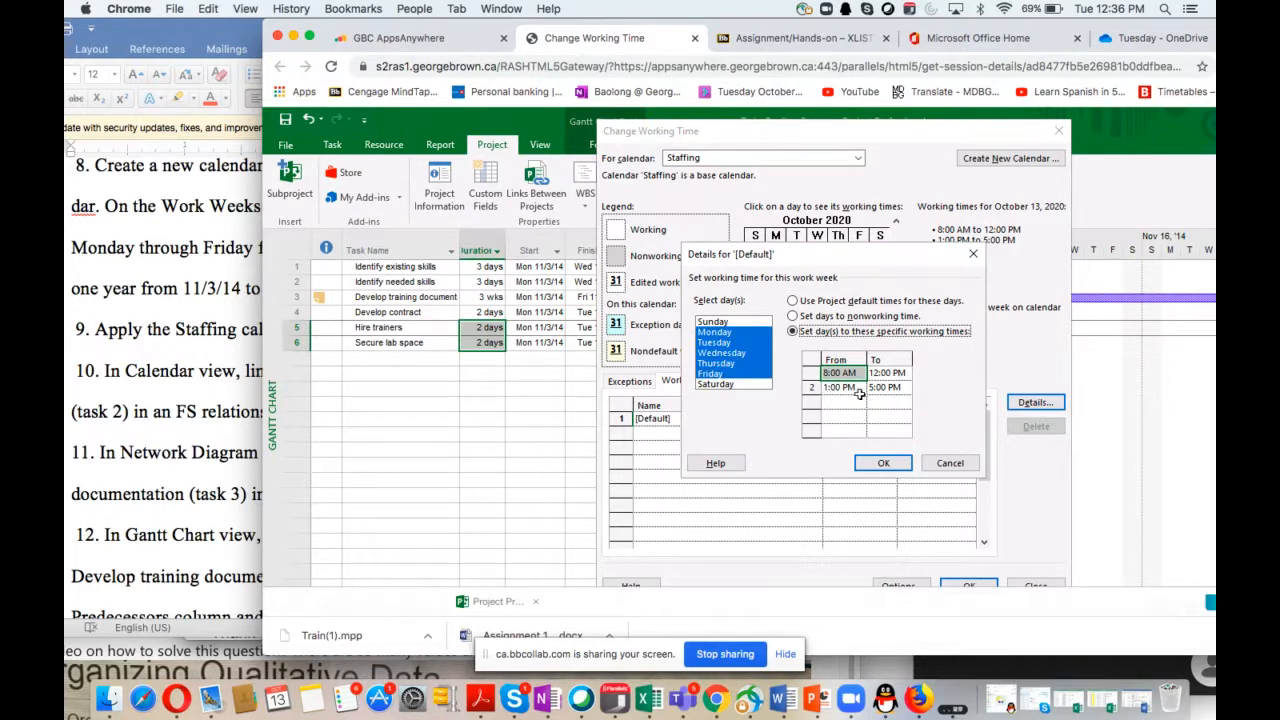
Try to delete the afternoon working period, 1:00 PM to 5:00 PM, from the Monday through Friday times
{"action": "left_click", "coordinate": [808, 388]}
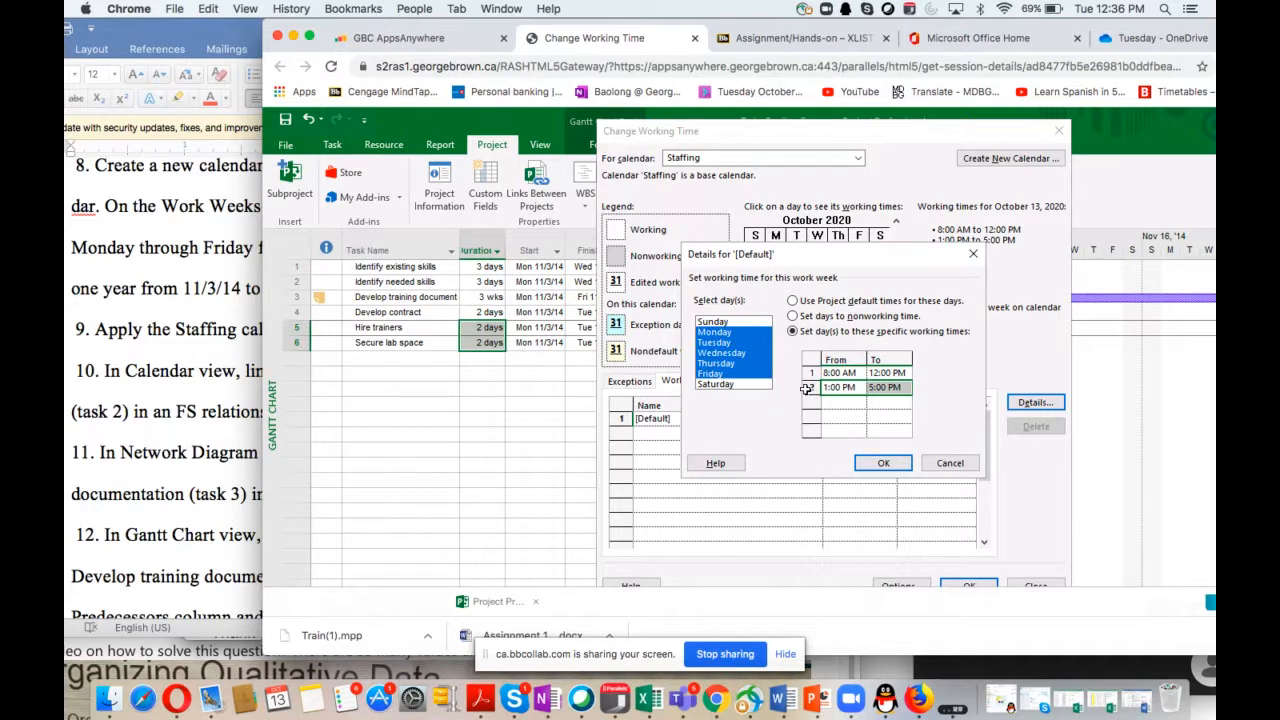
{"action": "key", "text": "BackSpace"}
{"action": "key", "text": "Escape"}
{"action": "left_click", "coordinate": [870, 391]}
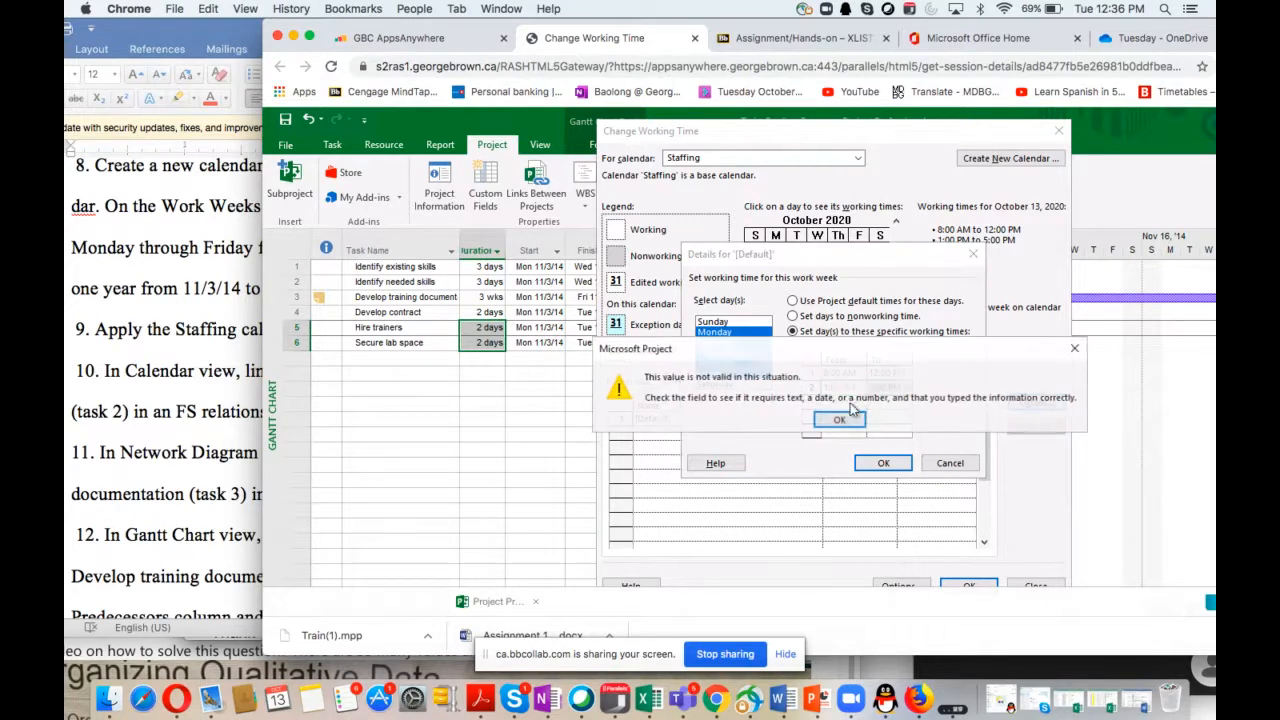
{"action": "left_click", "coordinate": [840, 418]}
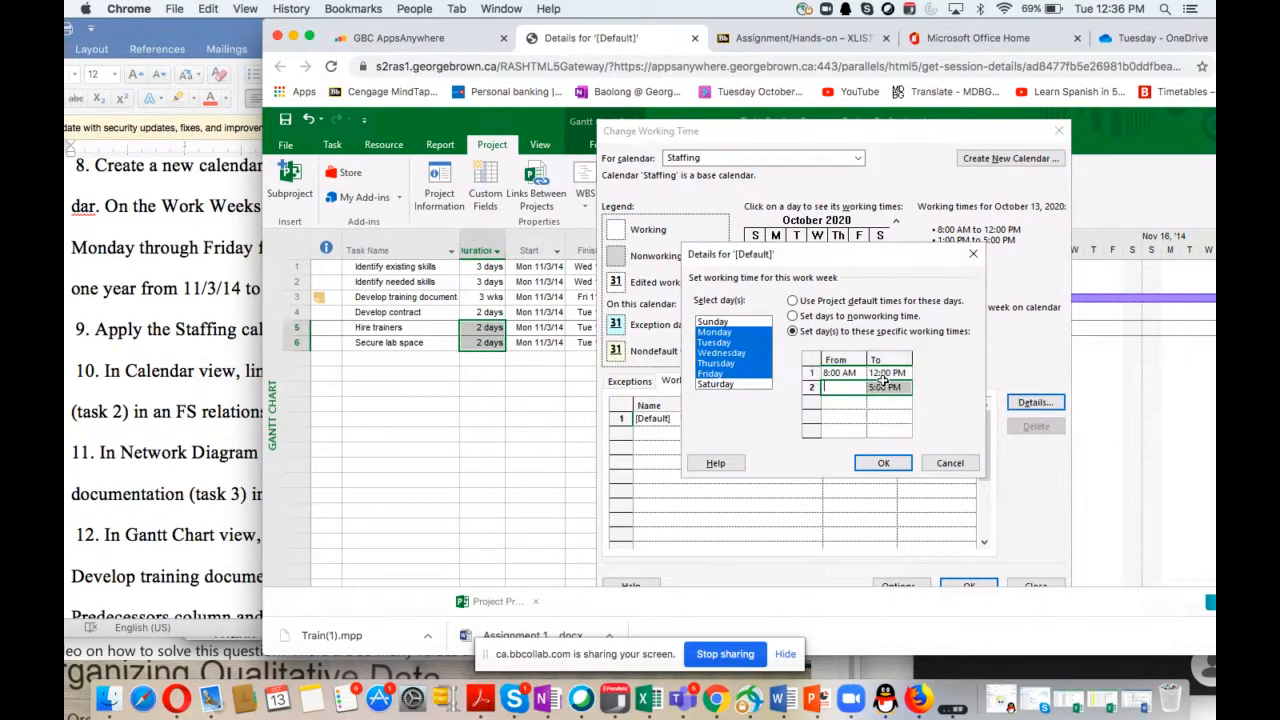
{"action": "left_click", "coordinate": [884, 389]}
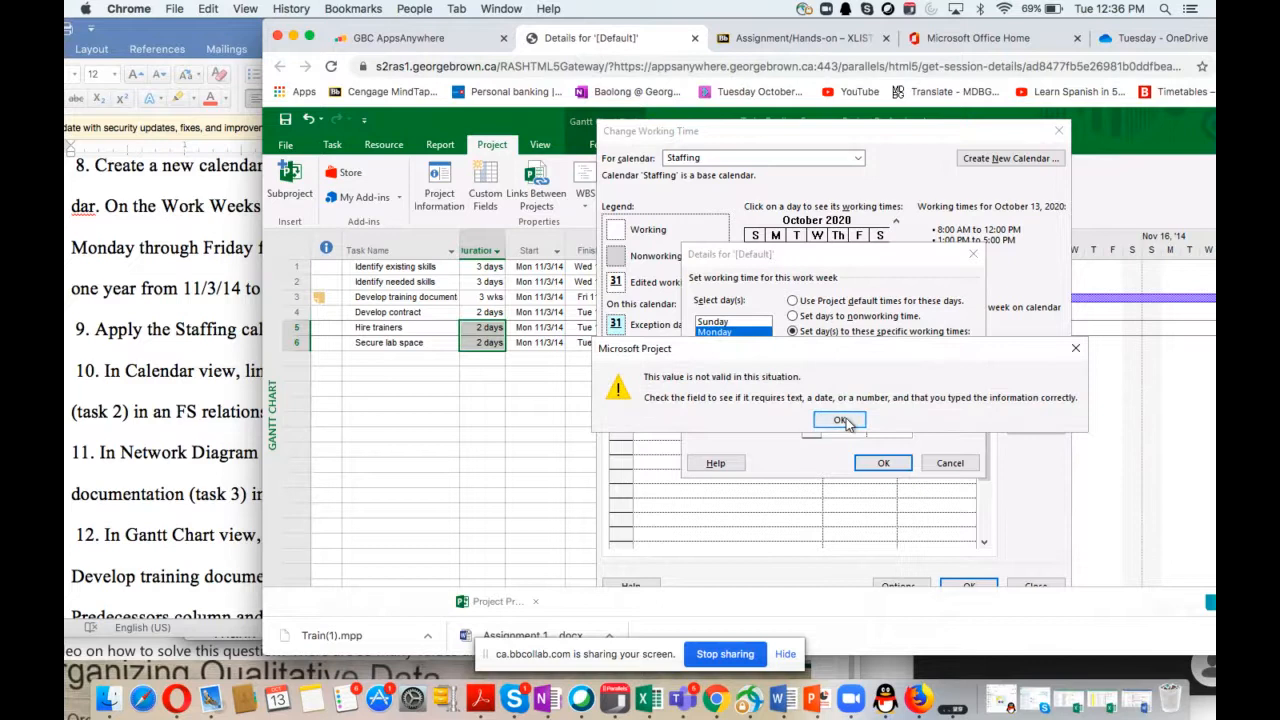
{"action": "left_click", "coordinate": [844, 423]}
{"action": "left_click", "coordinate": [886, 391]}
{"action": "left_click", "coordinate": [845, 419]}
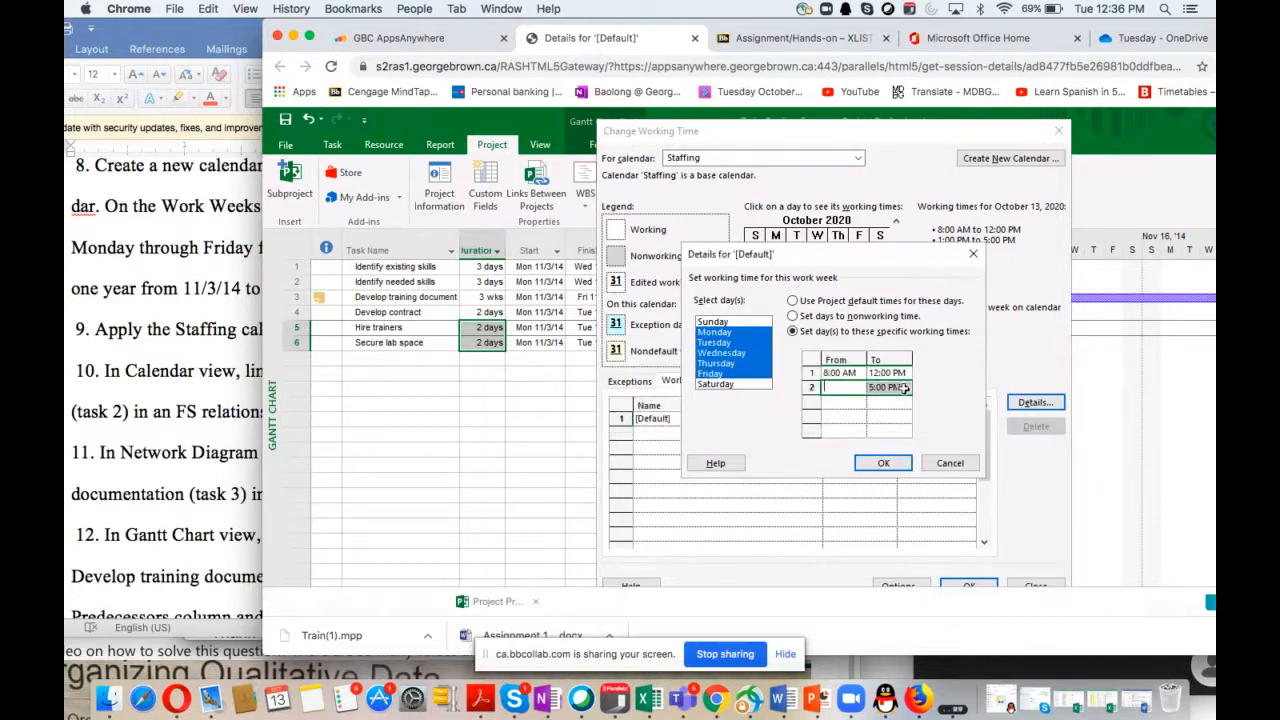
Set the start time of the second working period to 5:00 PM
{"action": "type", "text": "1"}
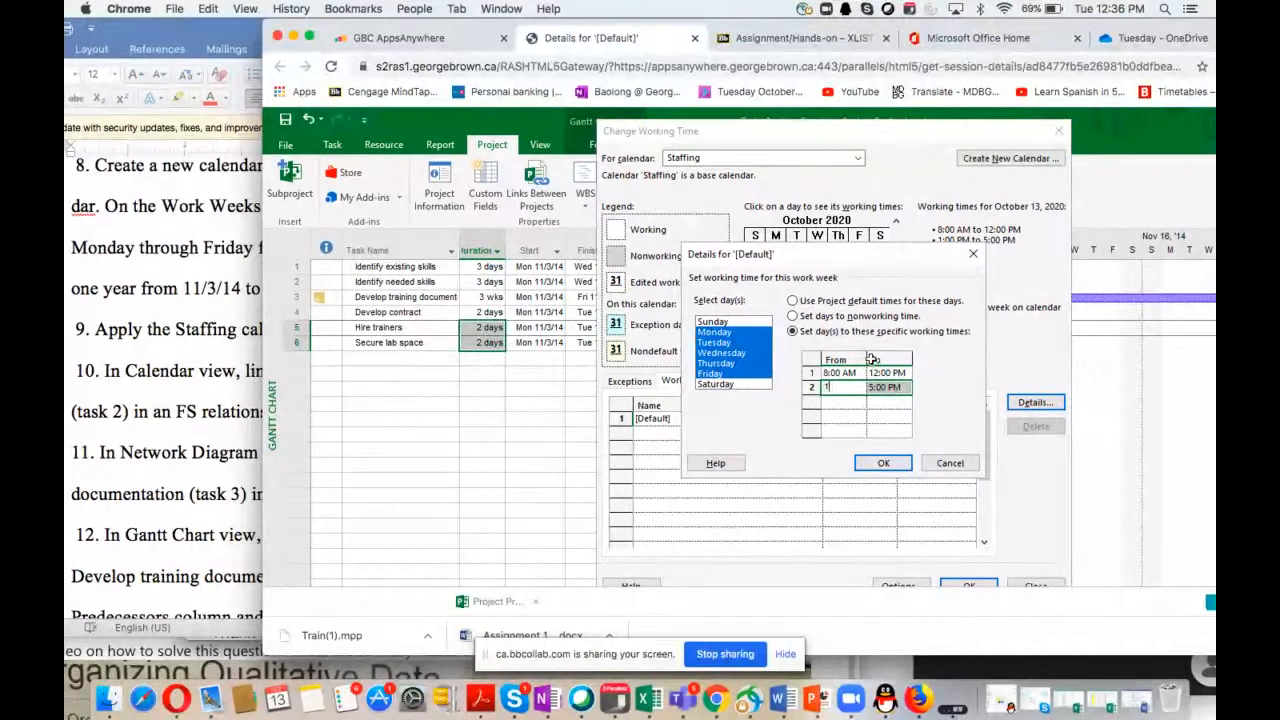
{"action": "type", "text": "2:00 "}
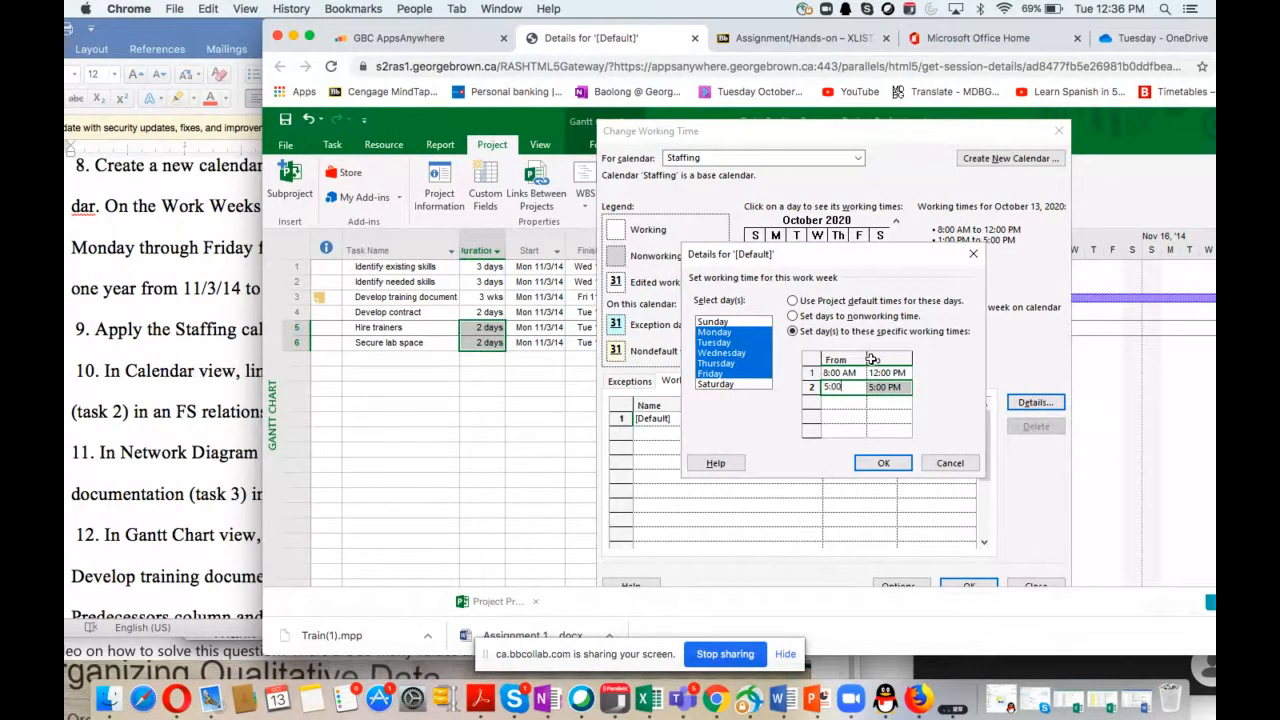
{"action": "type", "text": "PM"}
{"action": "key", "text": "Return"}
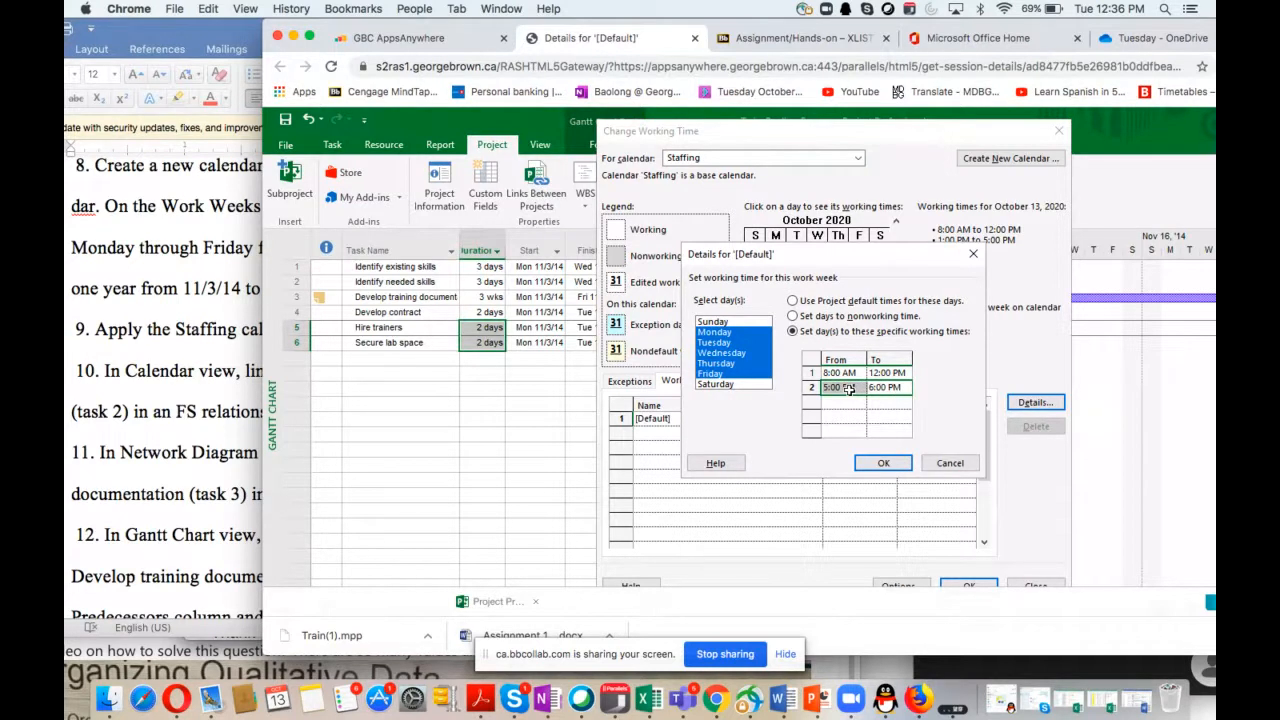
Try to clear the start time of the second Monday through Friday working period, then re-enter 5:00 PM
{"action": "left_click", "coordinate": [812, 388]}
{"action": "key", "text": "BackSpace"}
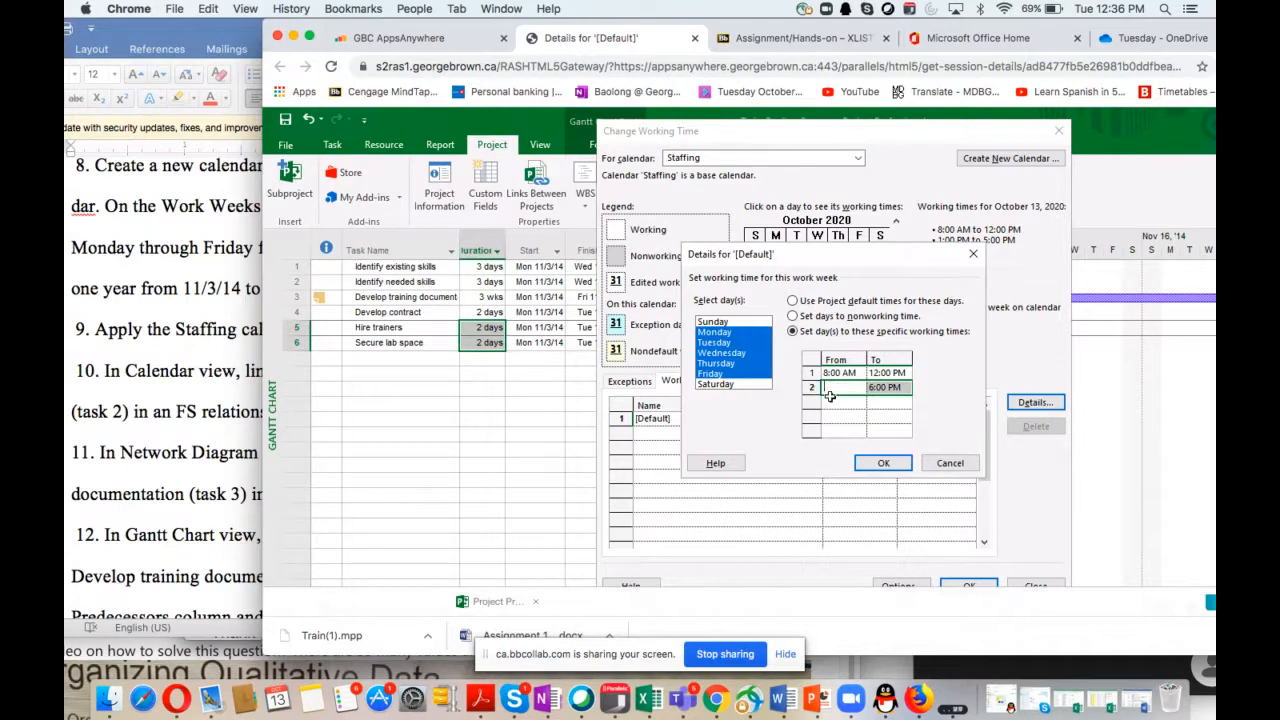
{"action": "left_click", "coordinate": [883, 394]}
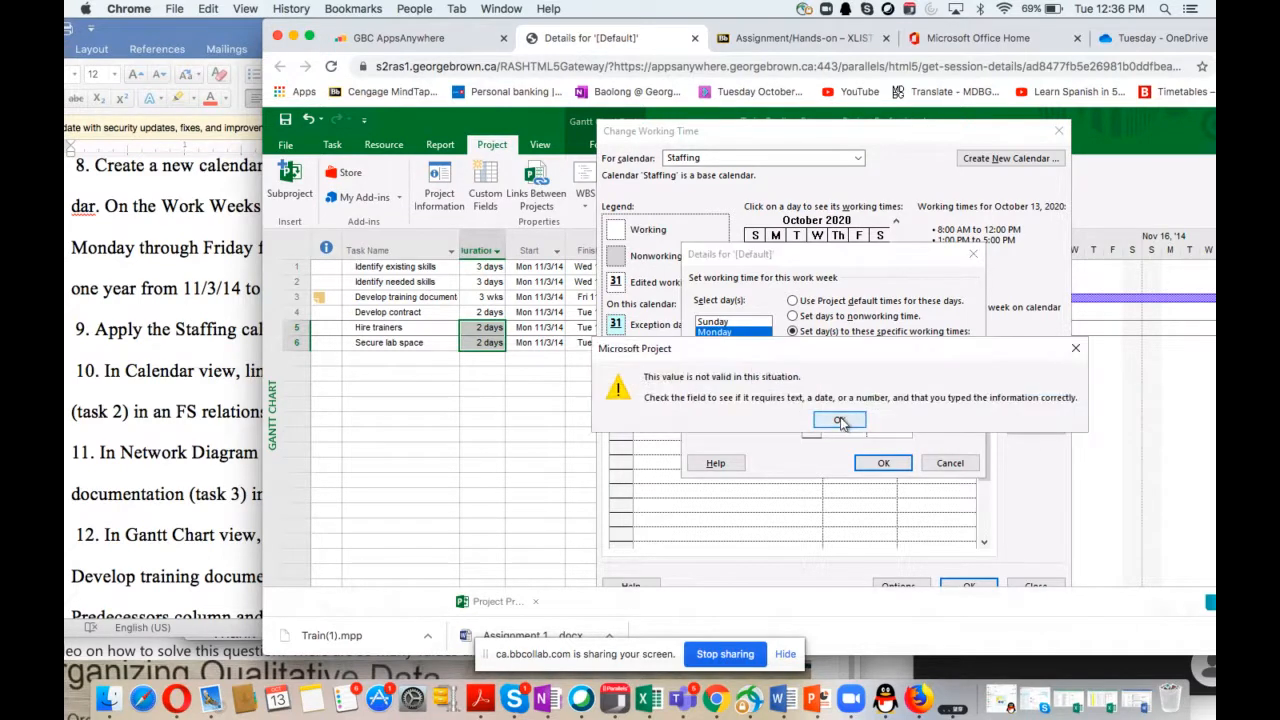
{"action": "key", "text": "Return"}
{"action": "left_click", "coordinate": [888, 390]}
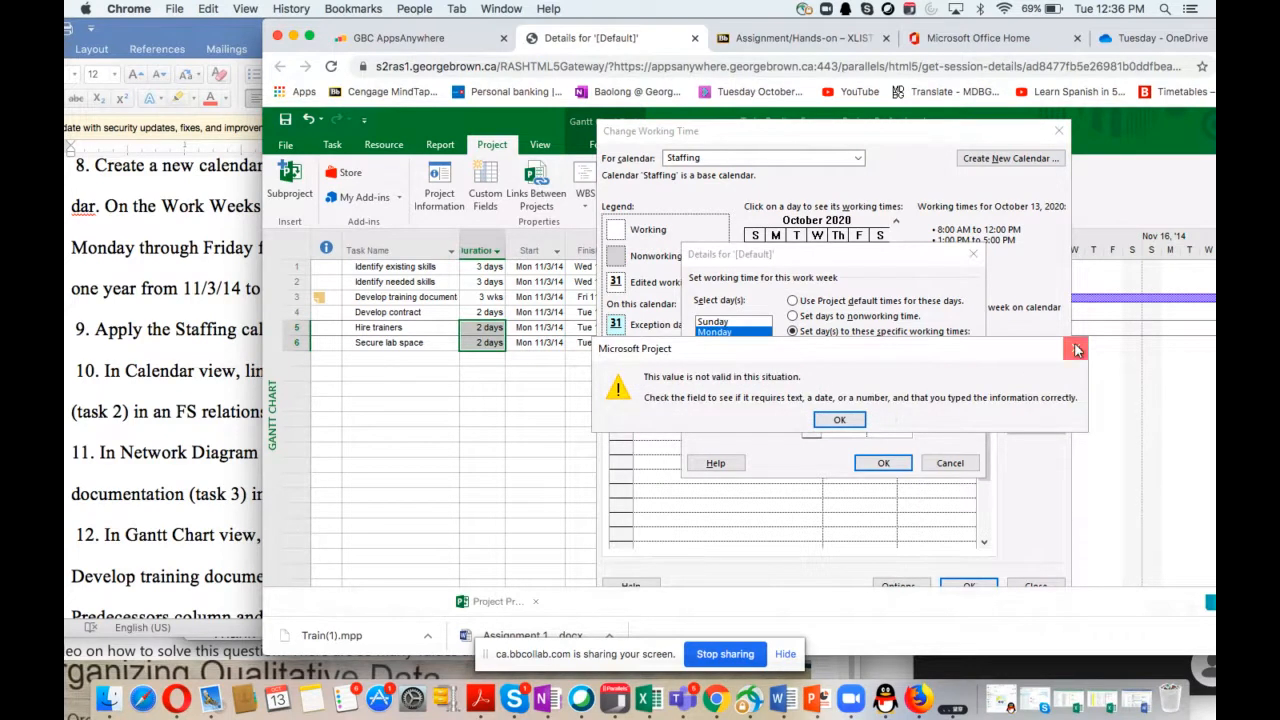
{"action": "left_click", "coordinate": [1076, 349]}
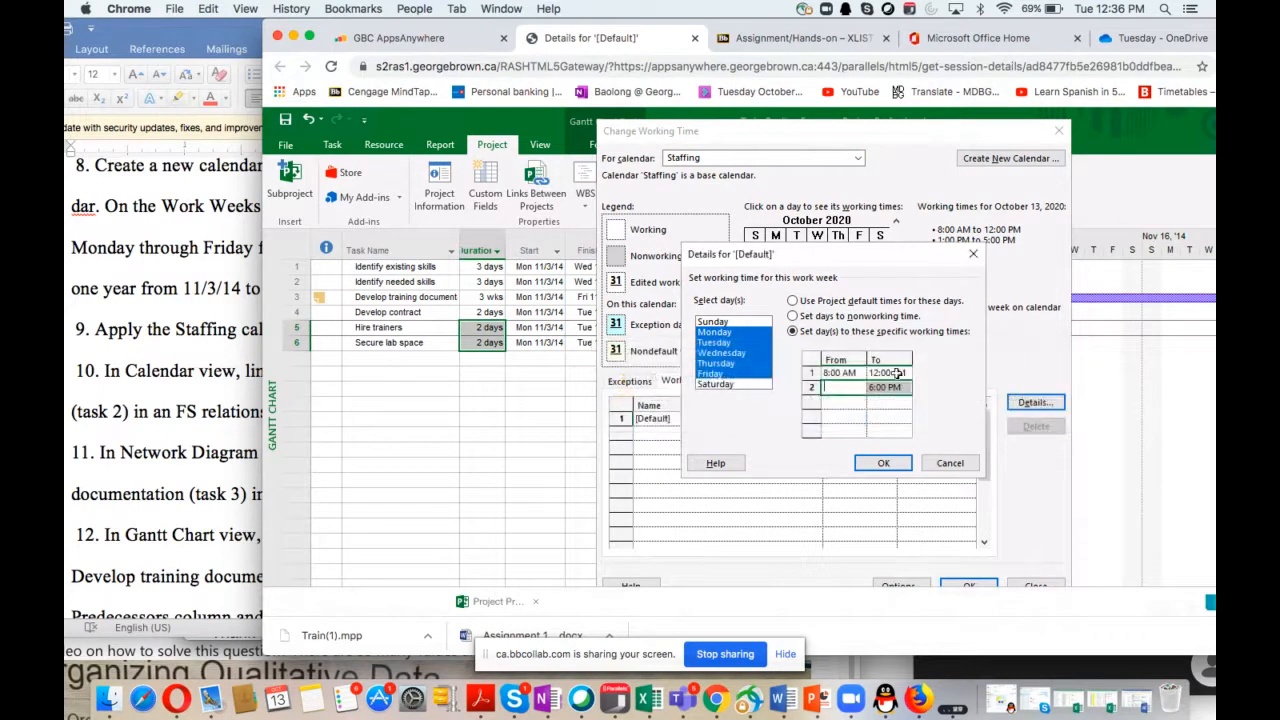
{"action": "left_click", "coordinate": [824, 402]}
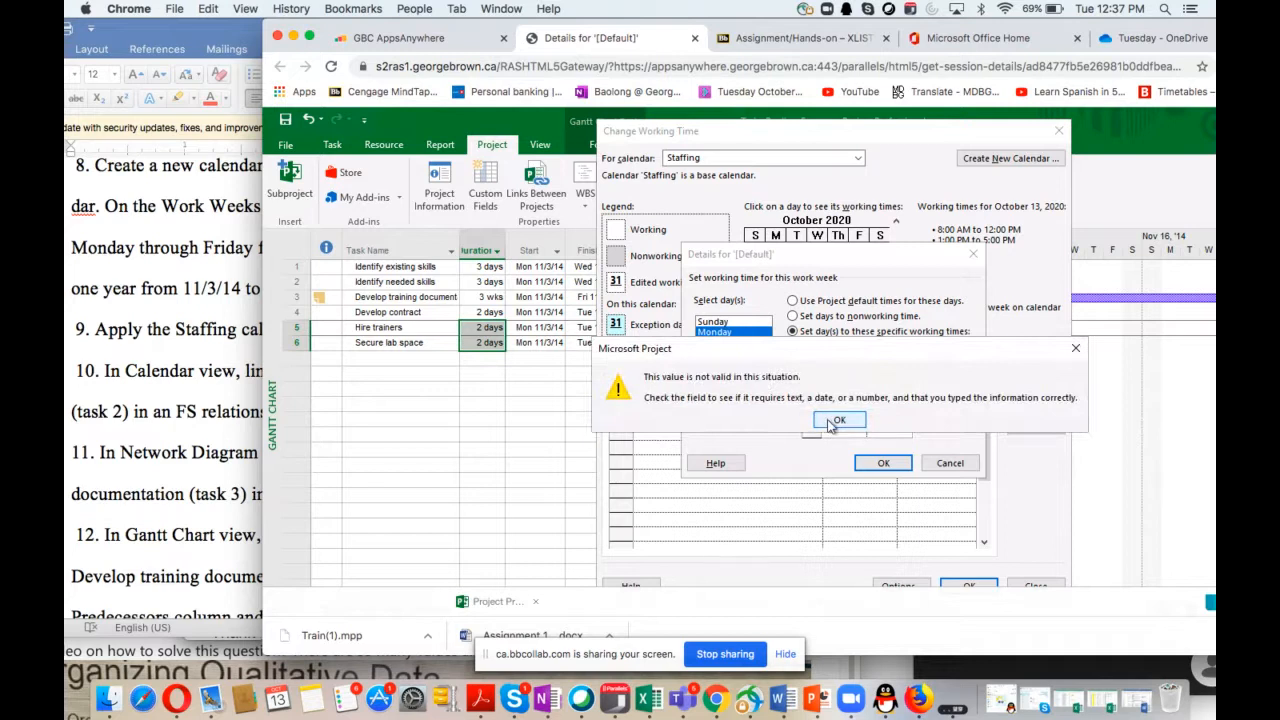
{"action": "left_click", "coordinate": [838, 421]}
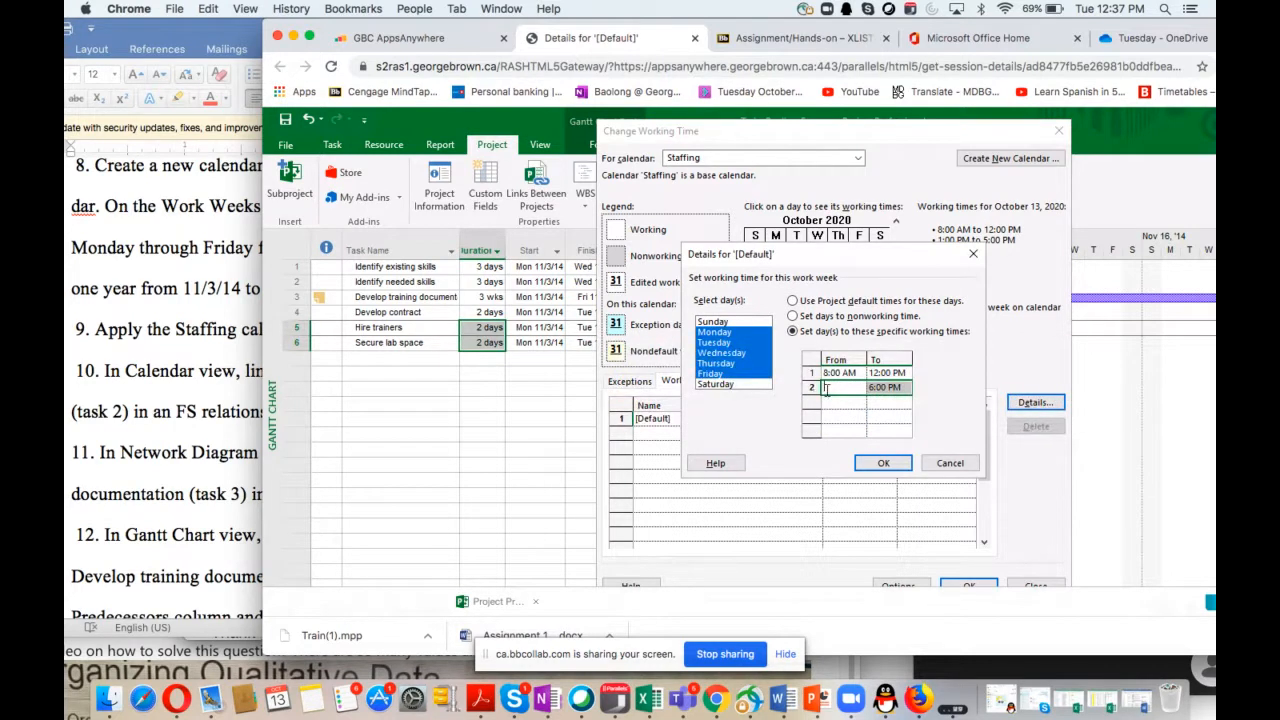
{"action": "type", "text": "1:00 PM"}
{"action": "key", "text": "Return"}
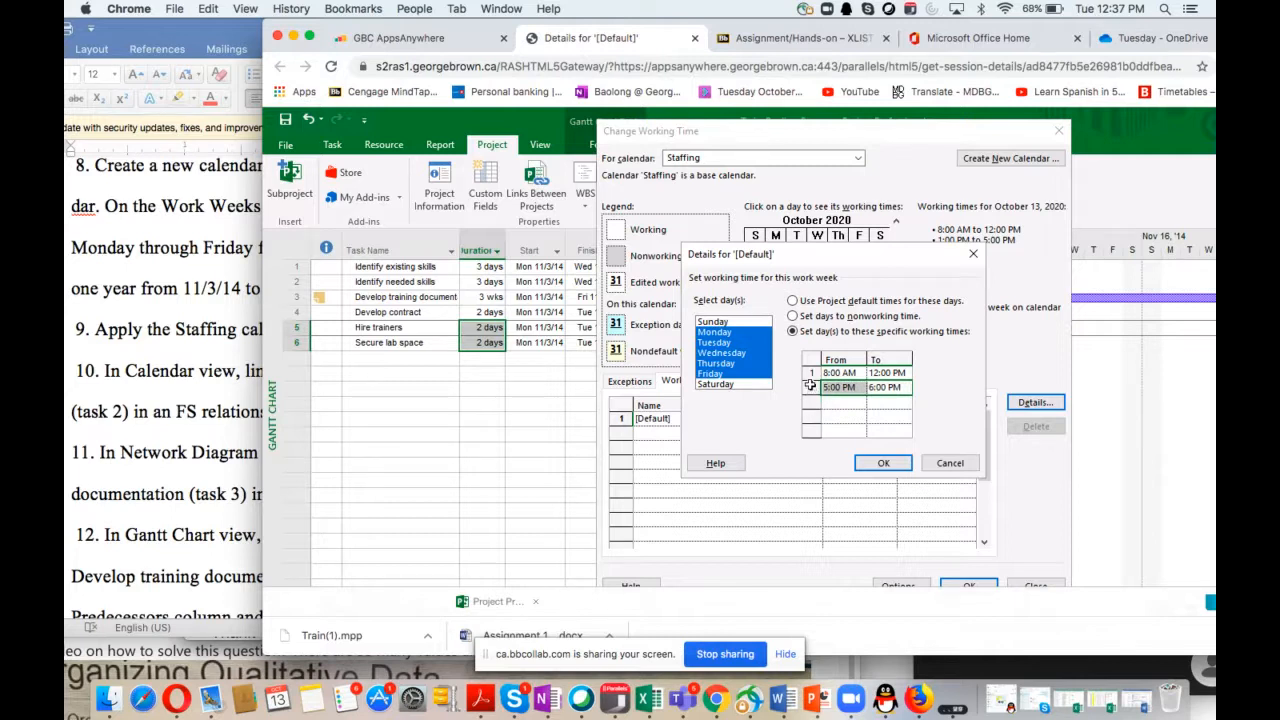
Try to remove the second working period by clearing its end time
{"action": "key", "text": "Tab"}
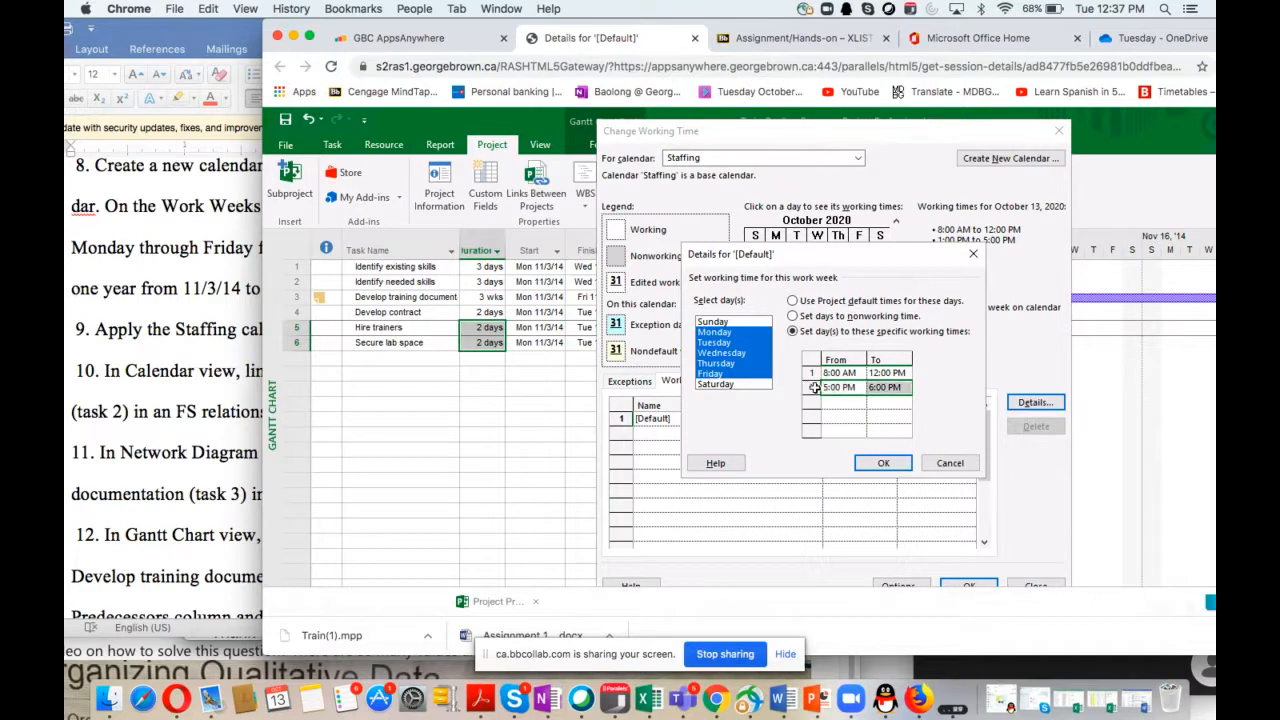
{"action": "left_click", "coordinate": [910, 387]}
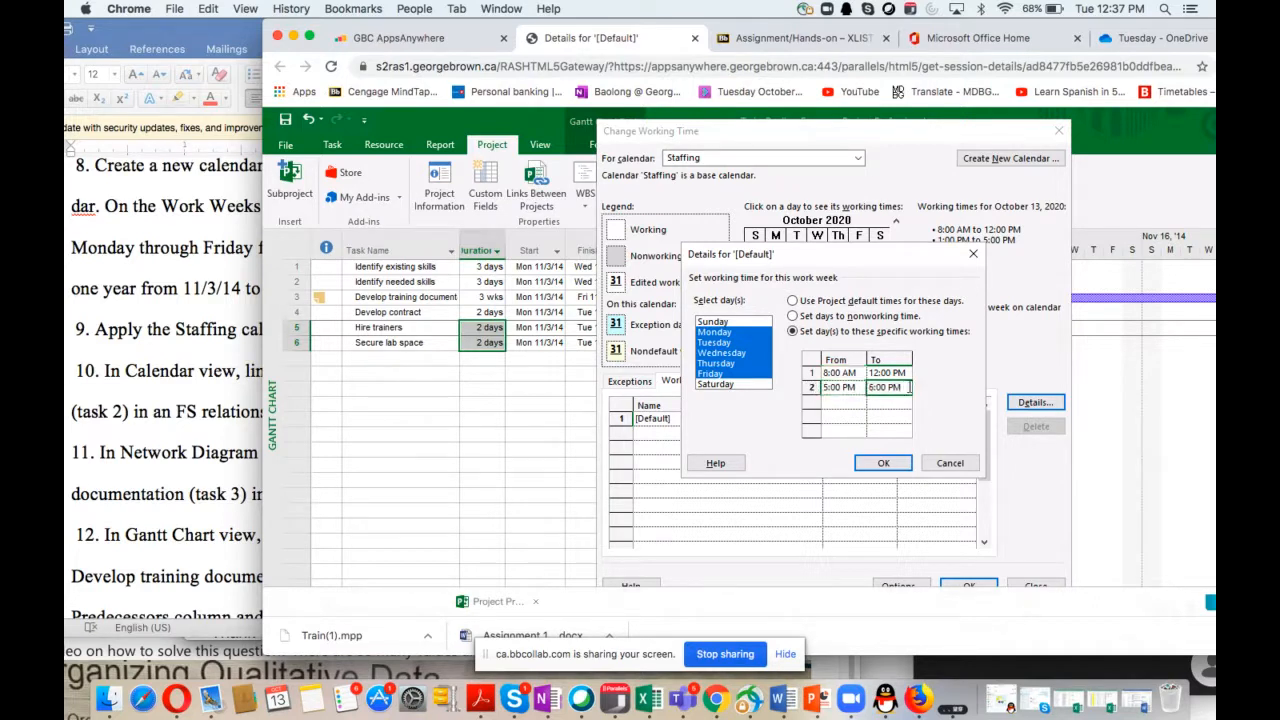
{"action": "key", "text": "BackSpace"}
{"action": "key", "text": "BackSpace"}
{"action": "key", "text": "BackSpace"}
{"action": "key", "text": "BackSpace"}
{"action": "key", "text": "BackSpace"}
{"action": "key", "text": "BackSpace"}
{"action": "key", "text": "BackSpace"}
{"action": "left_click", "coordinate": [852, 391]}
{"action": "left_click", "coordinate": [839, 421]}
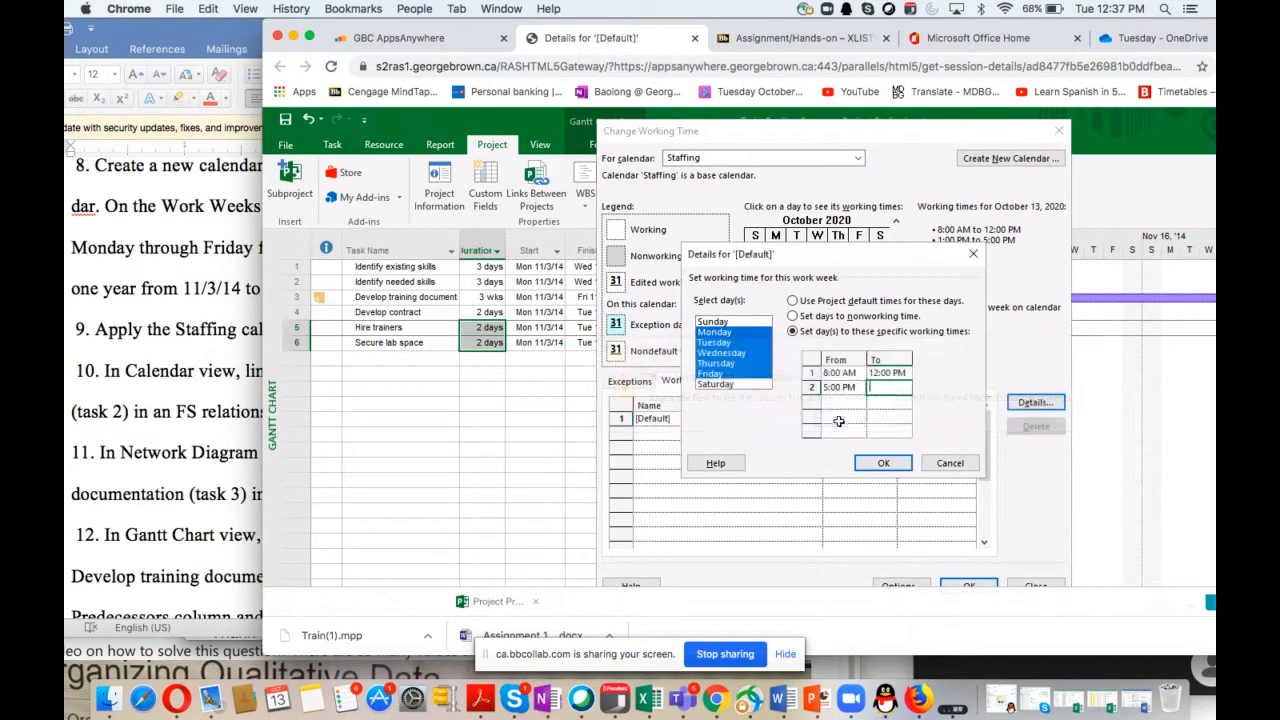
{"action": "left_click", "coordinate": [804, 409]}
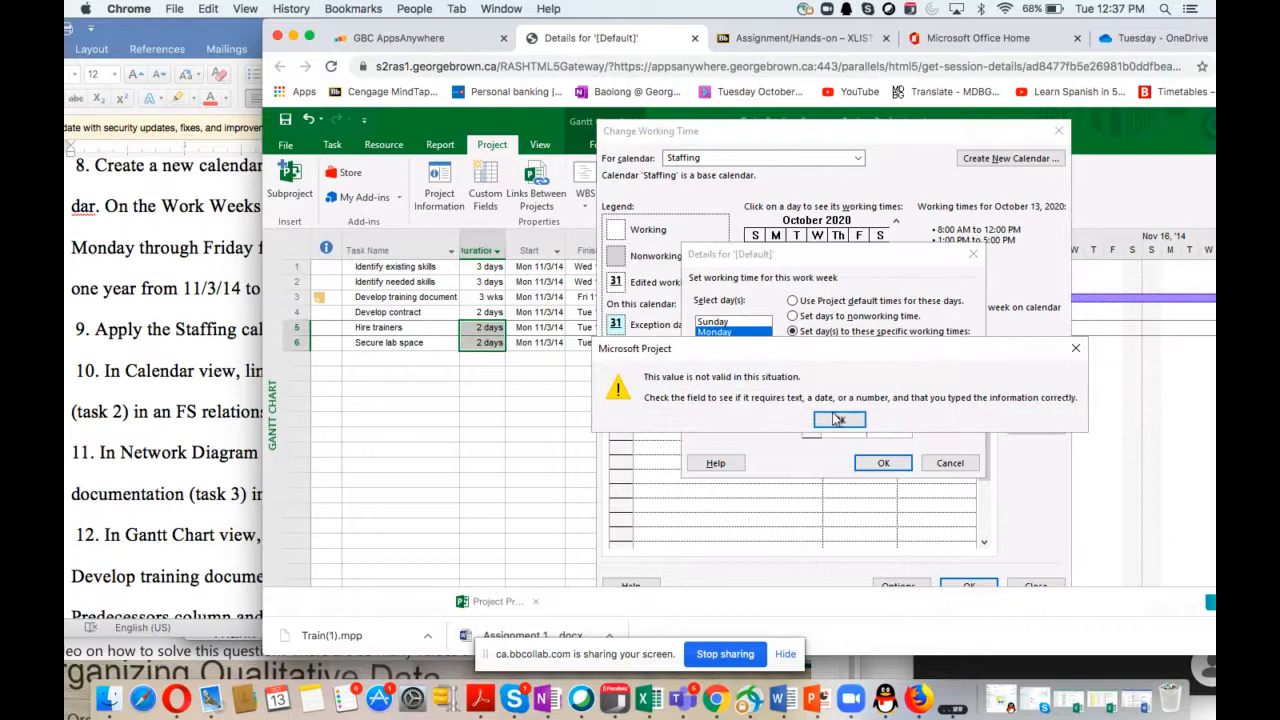
{"action": "left_click", "coordinate": [839, 420]}
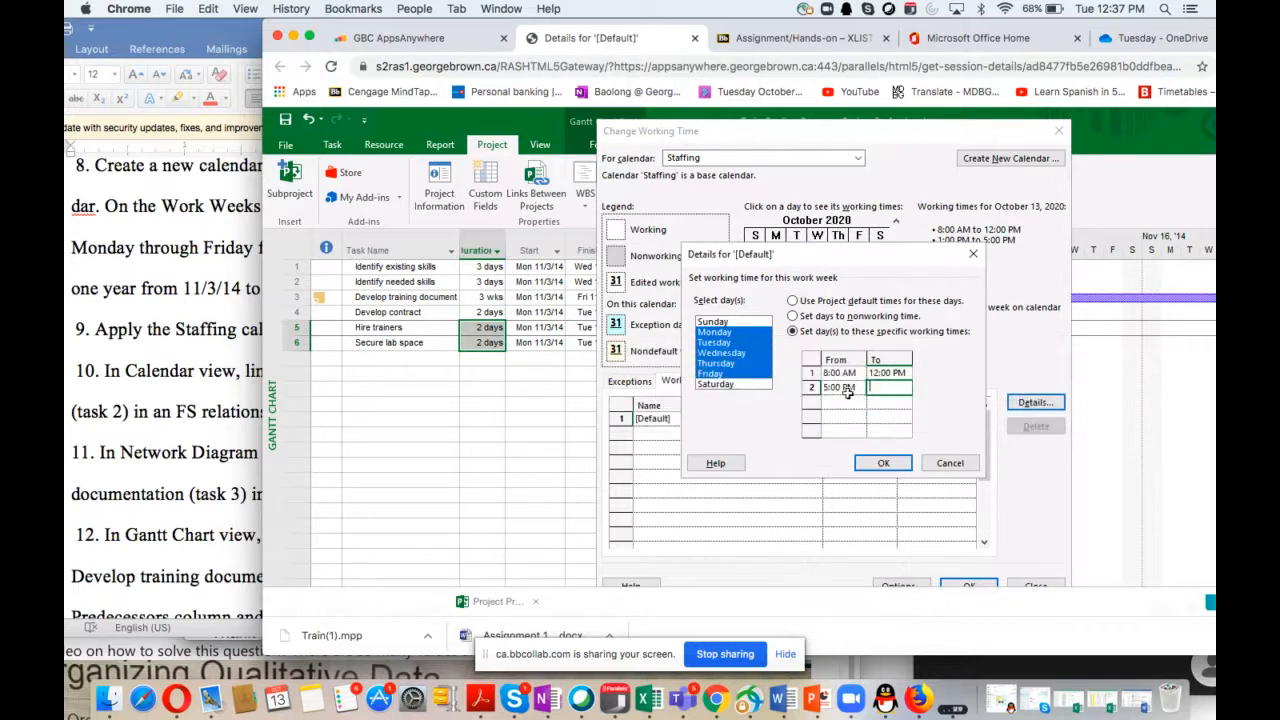
{"action": "left_click", "coordinate": [824, 395]}
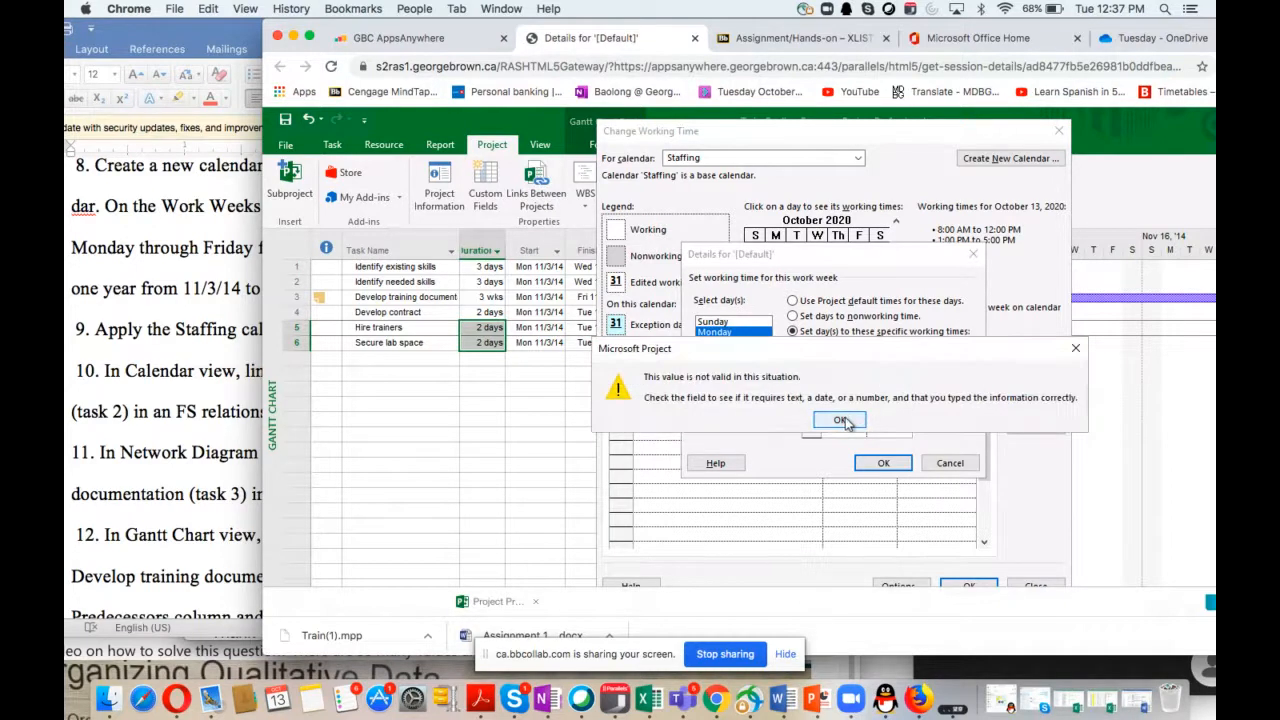
{"action": "left_click", "coordinate": [842, 420]}
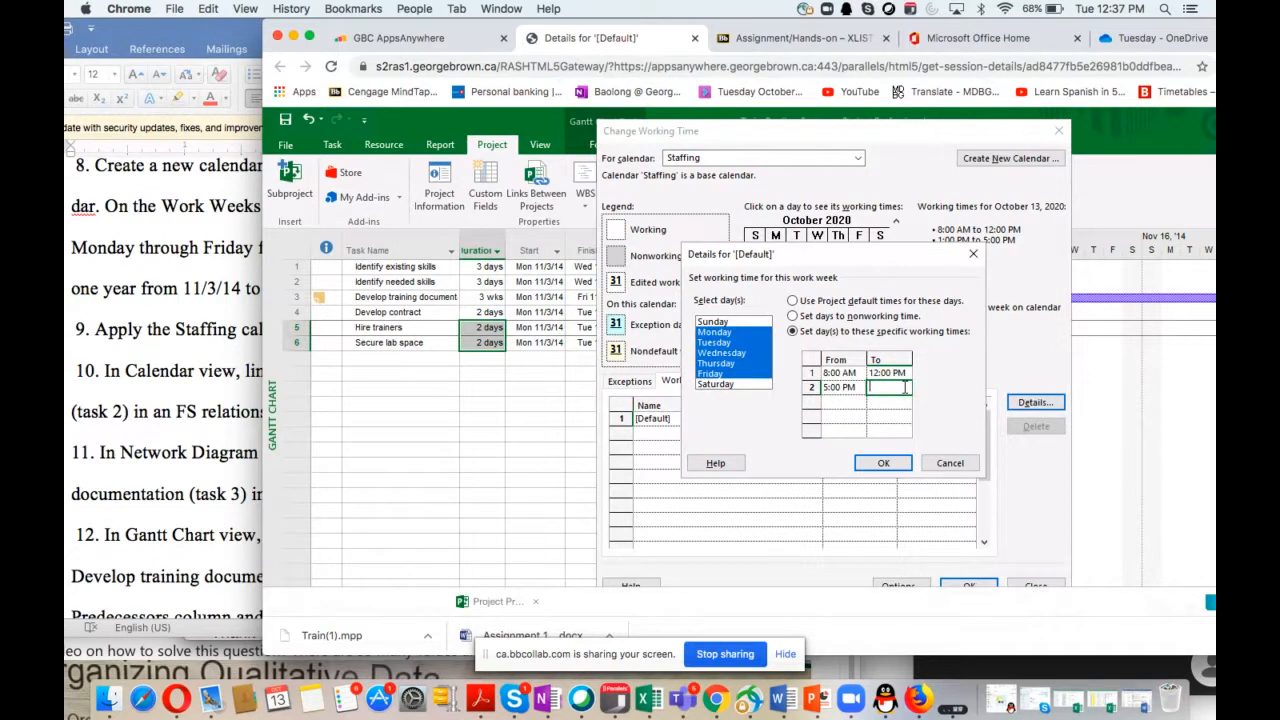
Enter 6:00 PM as the second working period's end time and accept the default work week details
{"action": "type", "text": "6:00 PM"}
{"action": "left_click", "coordinate": [884, 464]}
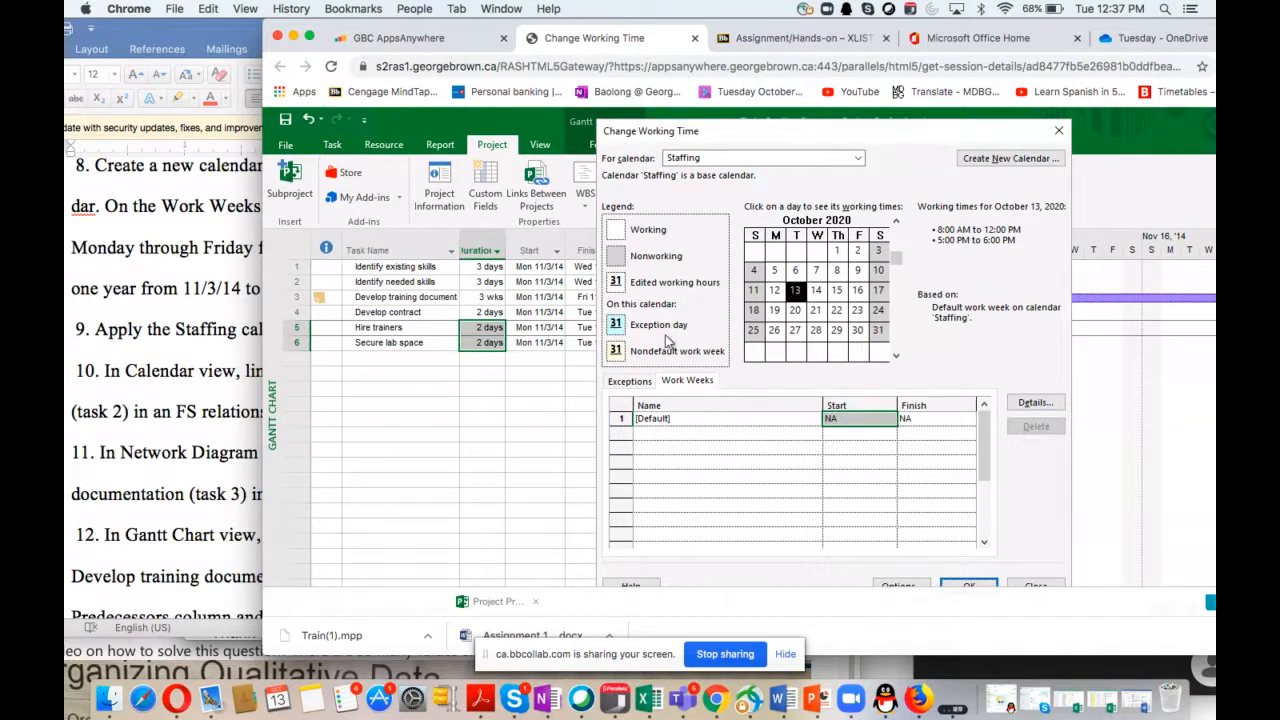
Check the Staffing calendar's required date range in the Word assignment and reposition the browser window to keep the instructions readable
{"action": "left_click", "coordinate": [197, 39]}
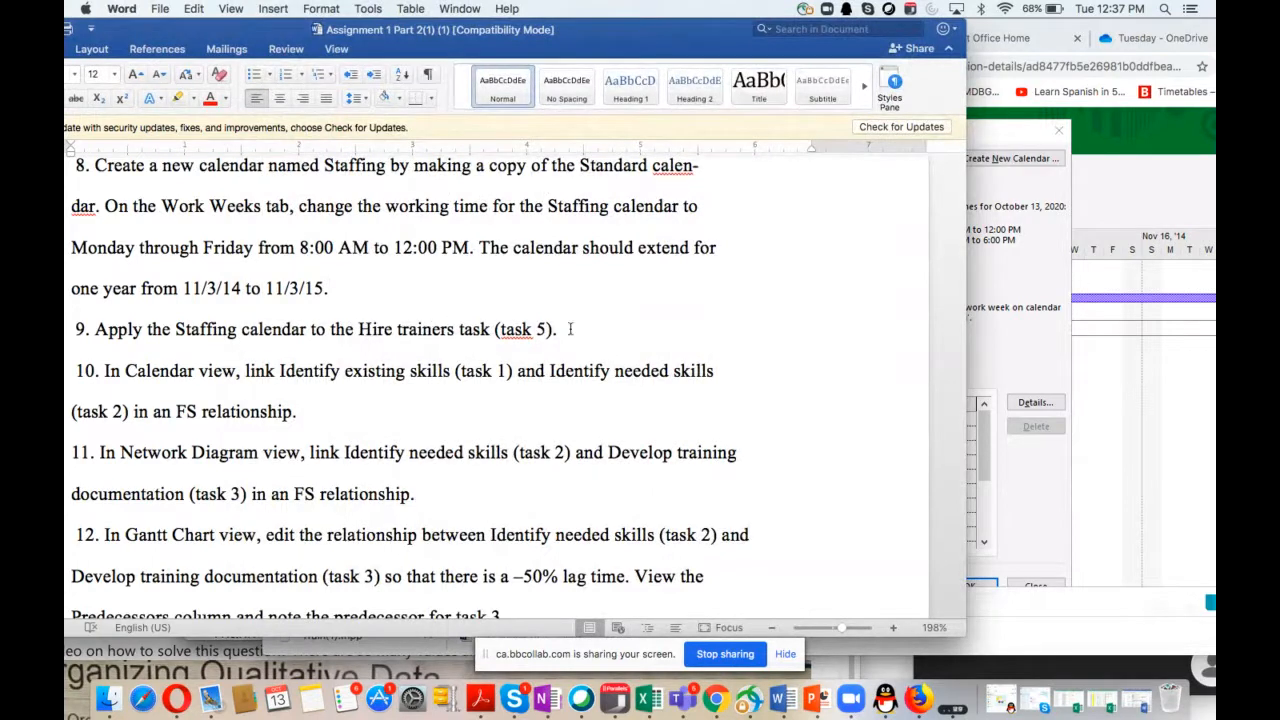
{"action": "left_click", "coordinate": [1040, 352]}
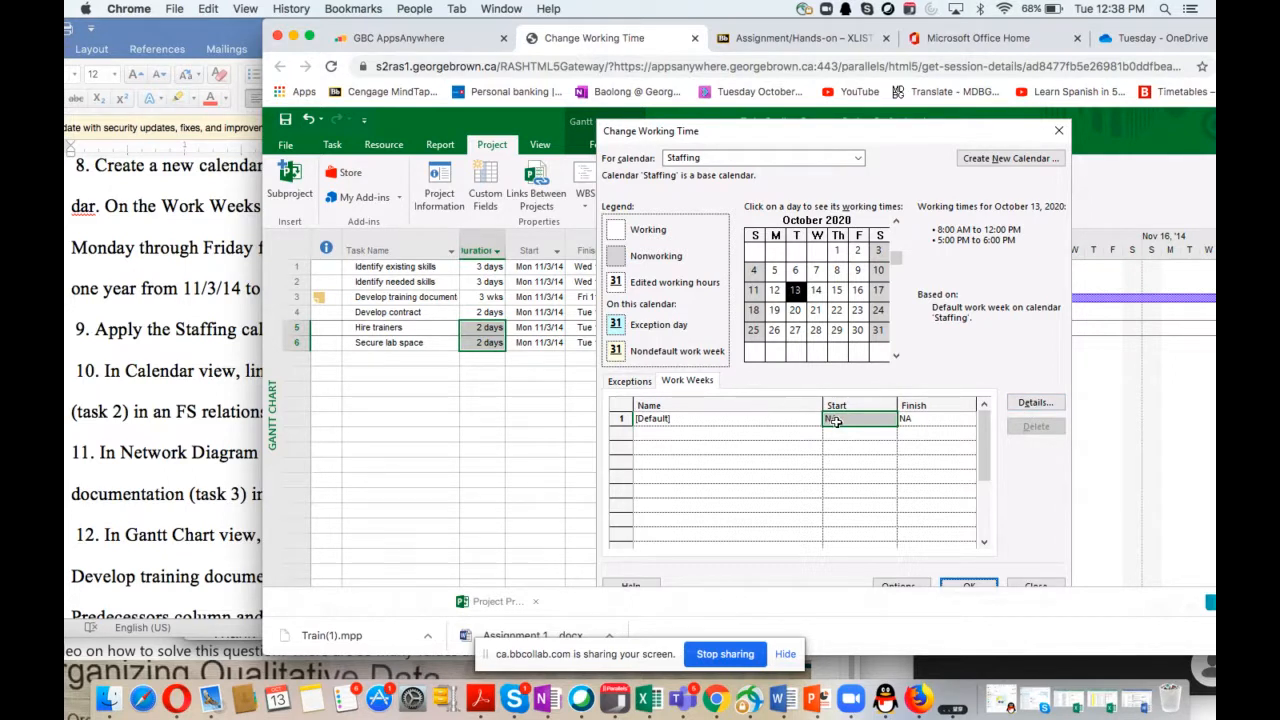
{"action": "left_click", "coordinate": [752, 38]}
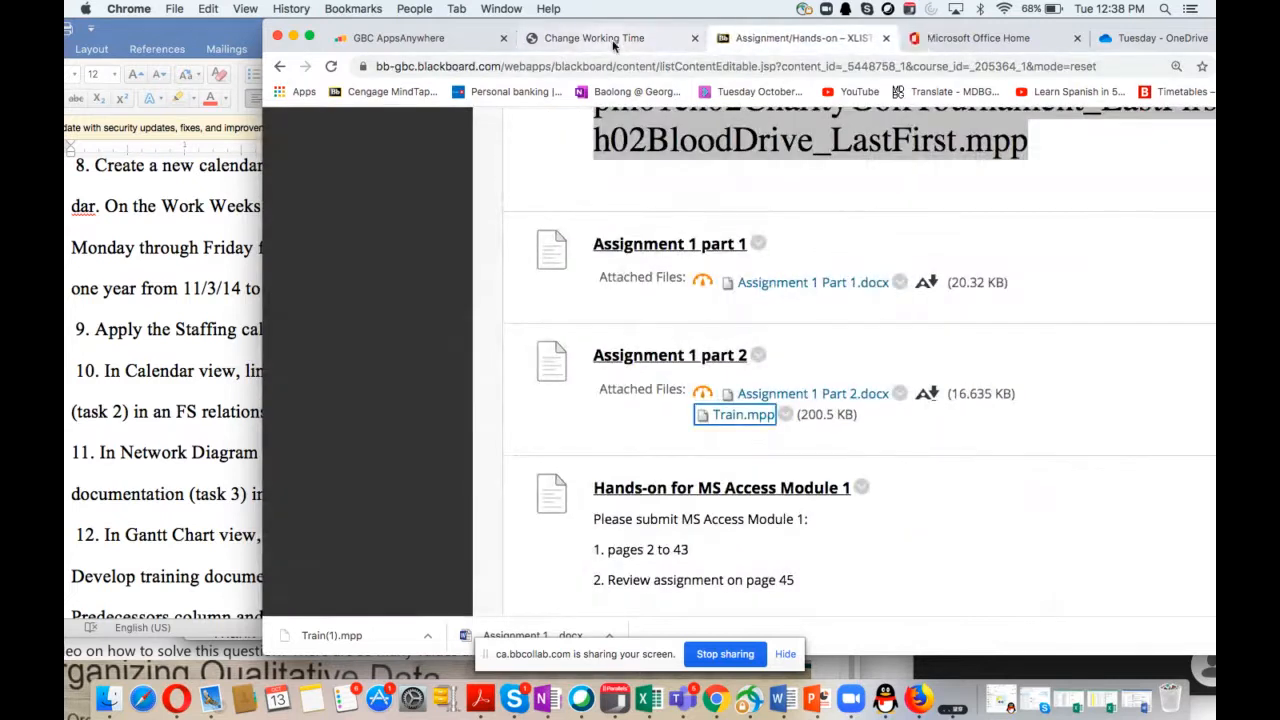
{"action": "left_click", "coordinate": [614, 40]}
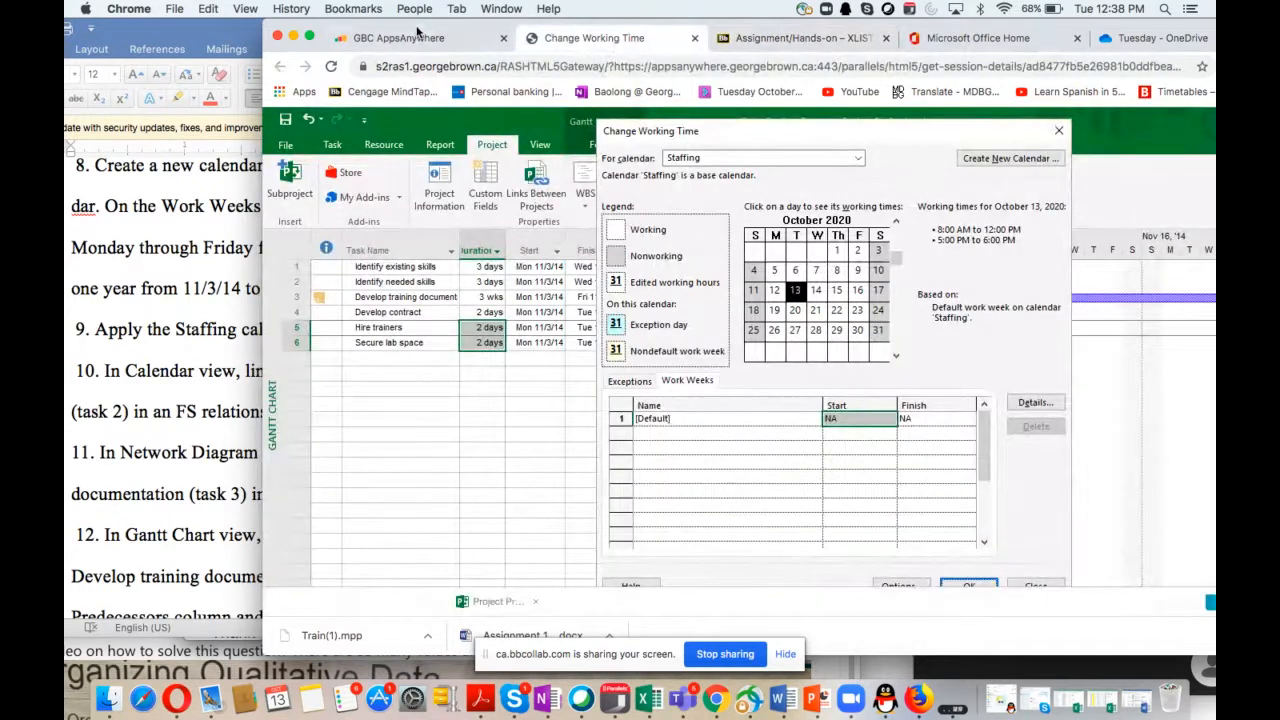
{"action": "left_click_drag", "start_coordinate": [418, 32], "coordinate": [510, 56]}
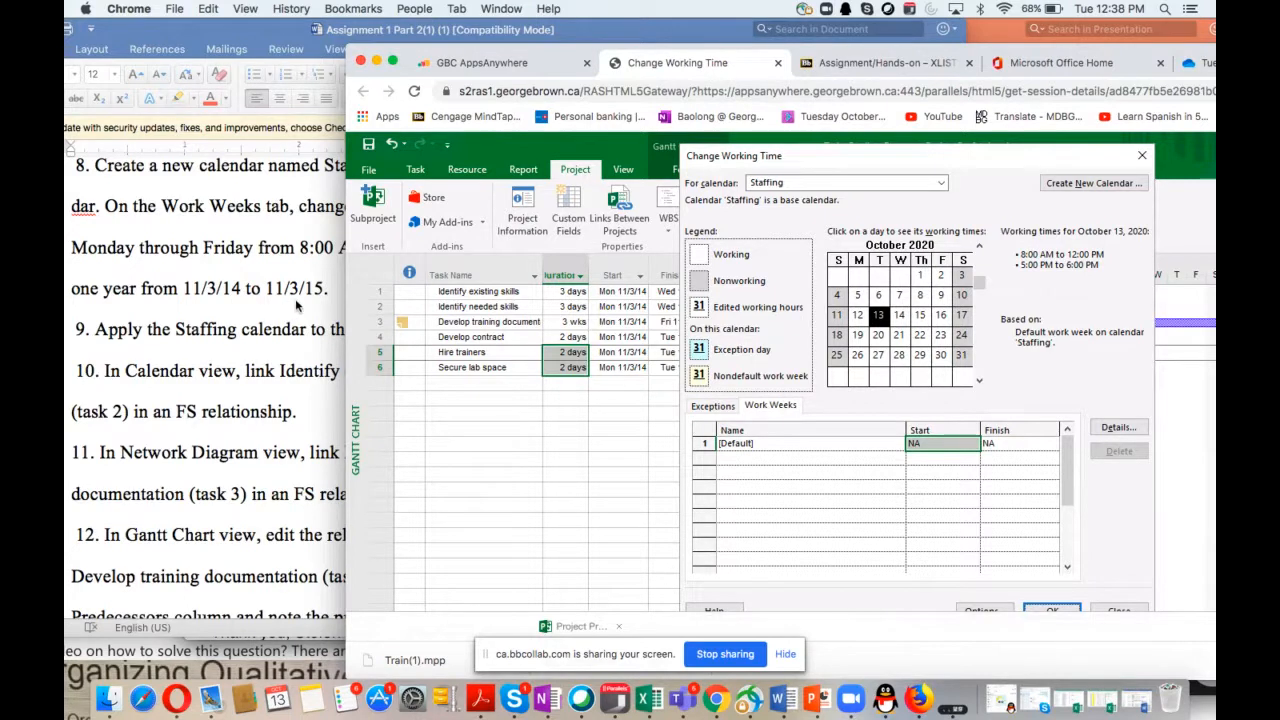
Add a second work week to the Staffing calendar with a start date of 11/3/14
{"action": "left_click", "coordinate": [932, 447]}
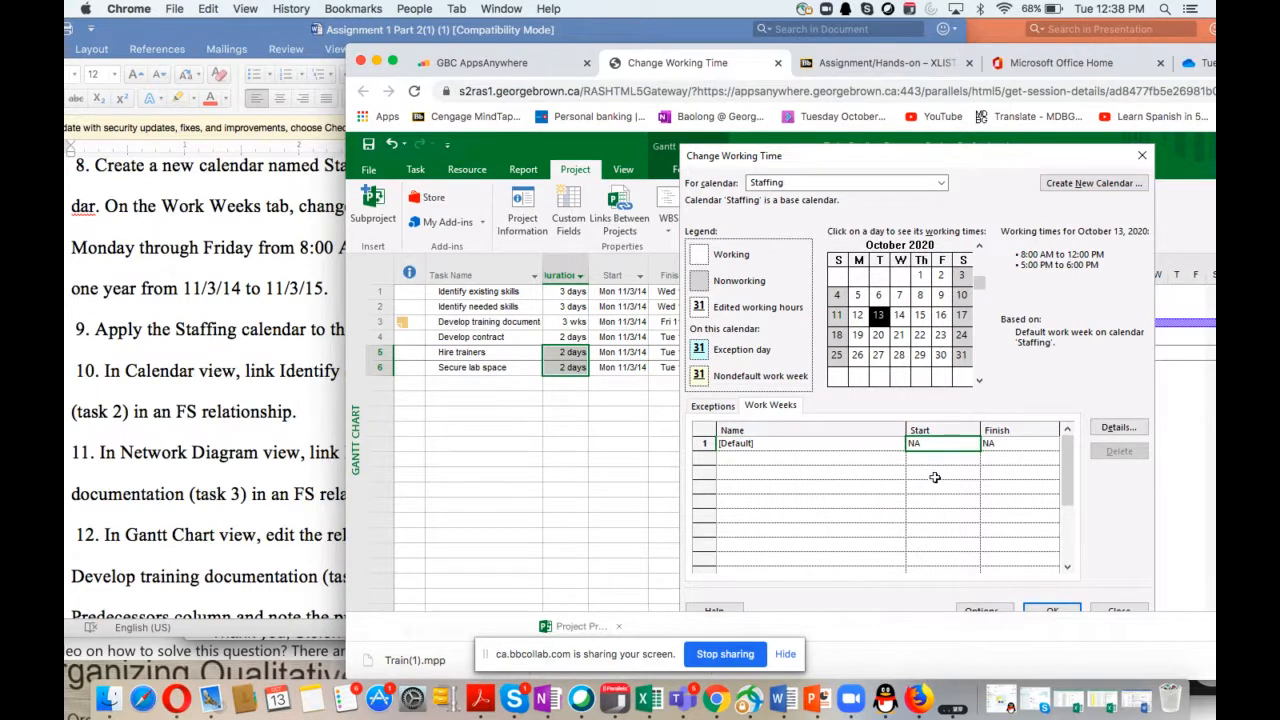
{"action": "left_click", "coordinate": [941, 453]}
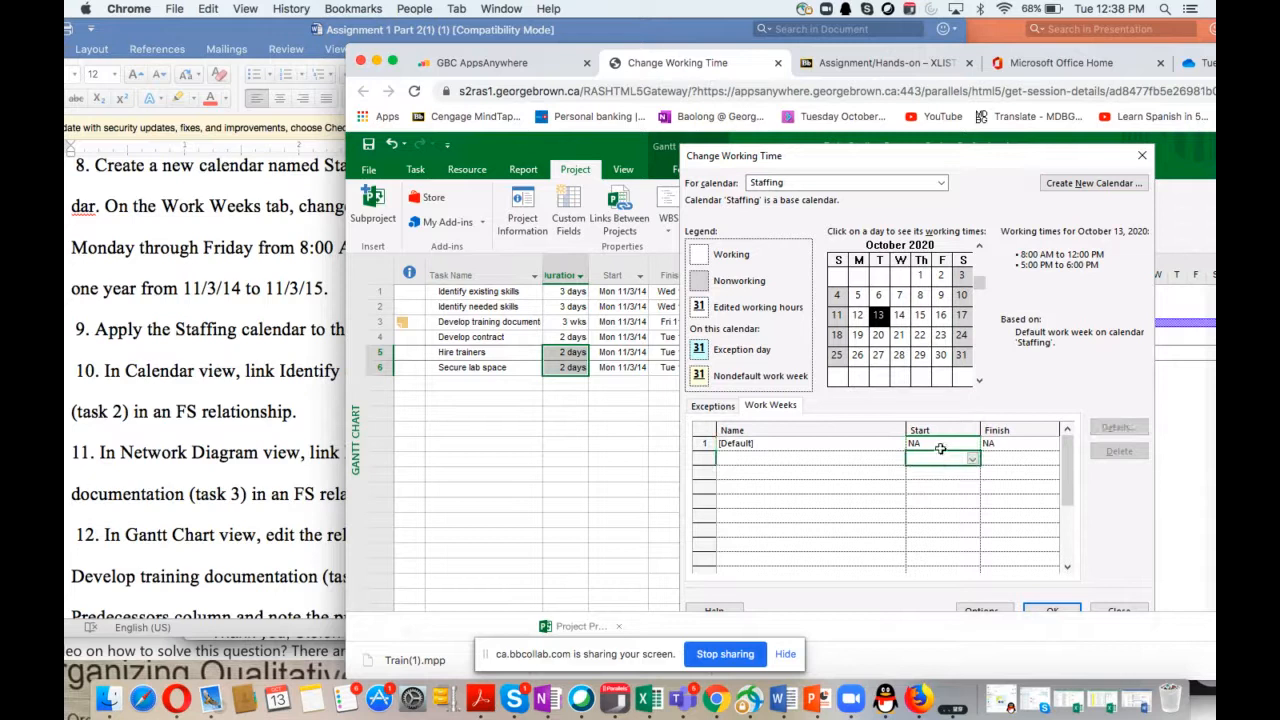
{"action": "left_click", "coordinate": [943, 444]}
{"action": "left_click", "coordinate": [950, 457]}
{"action": "type", "text": "11/3/14"}
Set the new work week's finish date to 11/3/15
{"action": "left_click", "coordinate": [995, 458]}
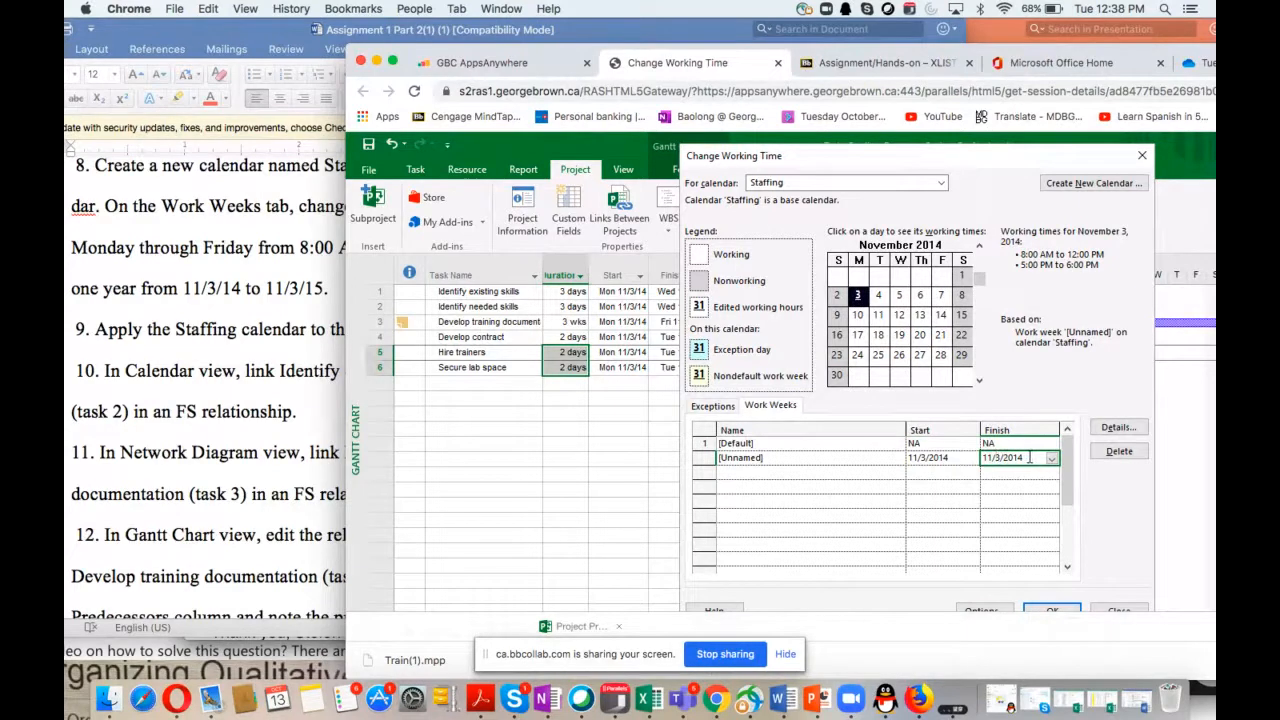
{"action": "double_click", "coordinate": [1029, 457]}
{"action": "key", "text": "BackSpace"}
{"action": "type", "text": "11/3/15"}
{"action": "key", "text": "Return"}
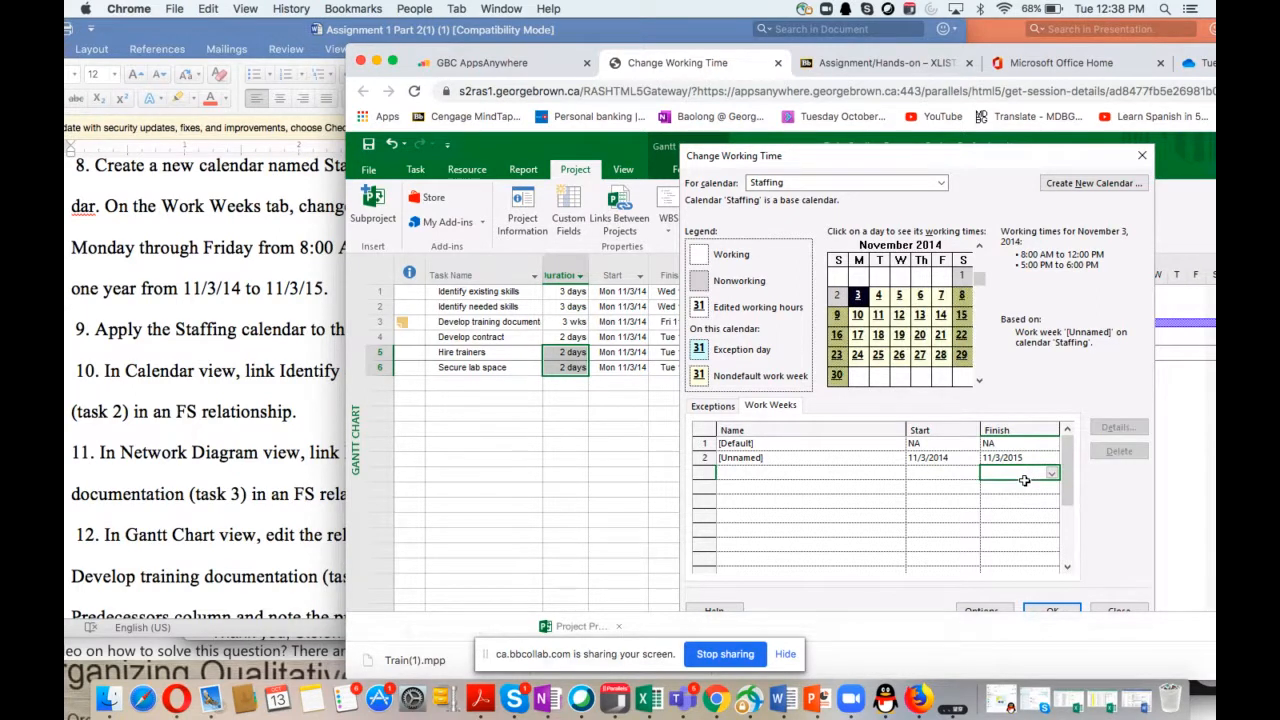
Review the new work week's entries and accept the working time changes for the Staffing calendar
{"action": "left_click", "coordinate": [832, 457]}
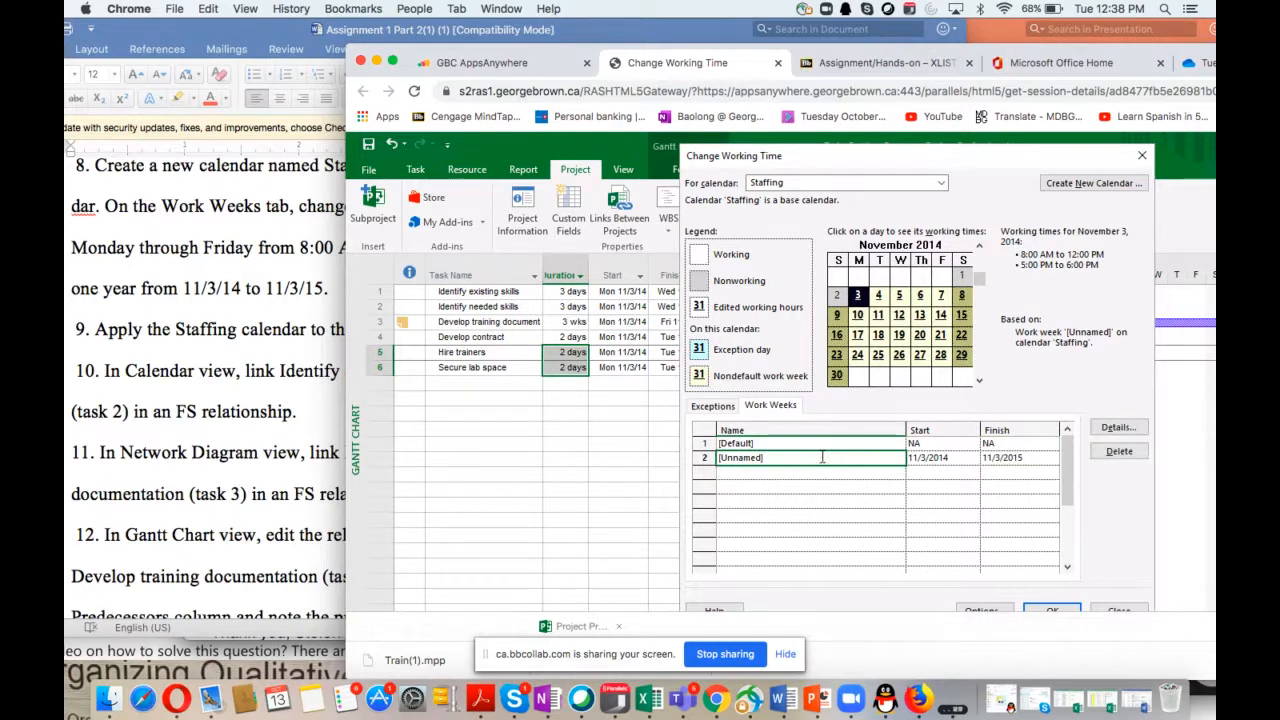
{"action": "left_click", "coordinate": [909, 488]}
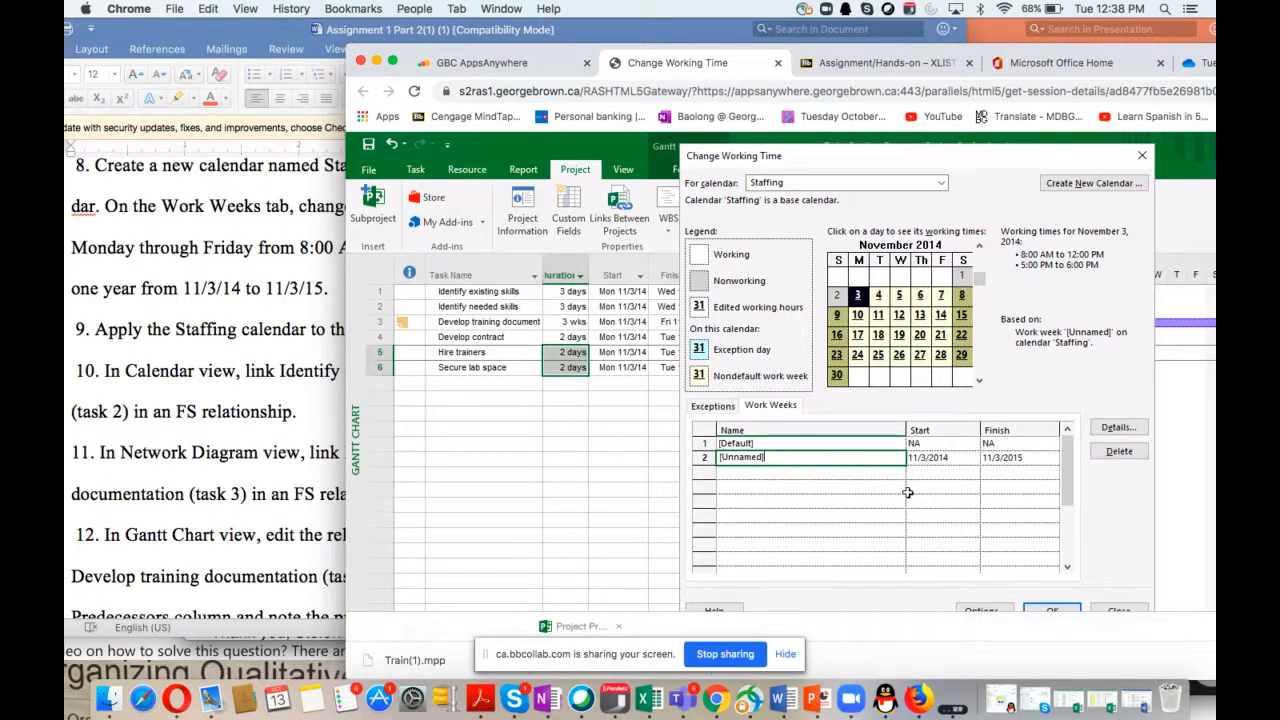
{"action": "left_click", "coordinate": [933, 444]}
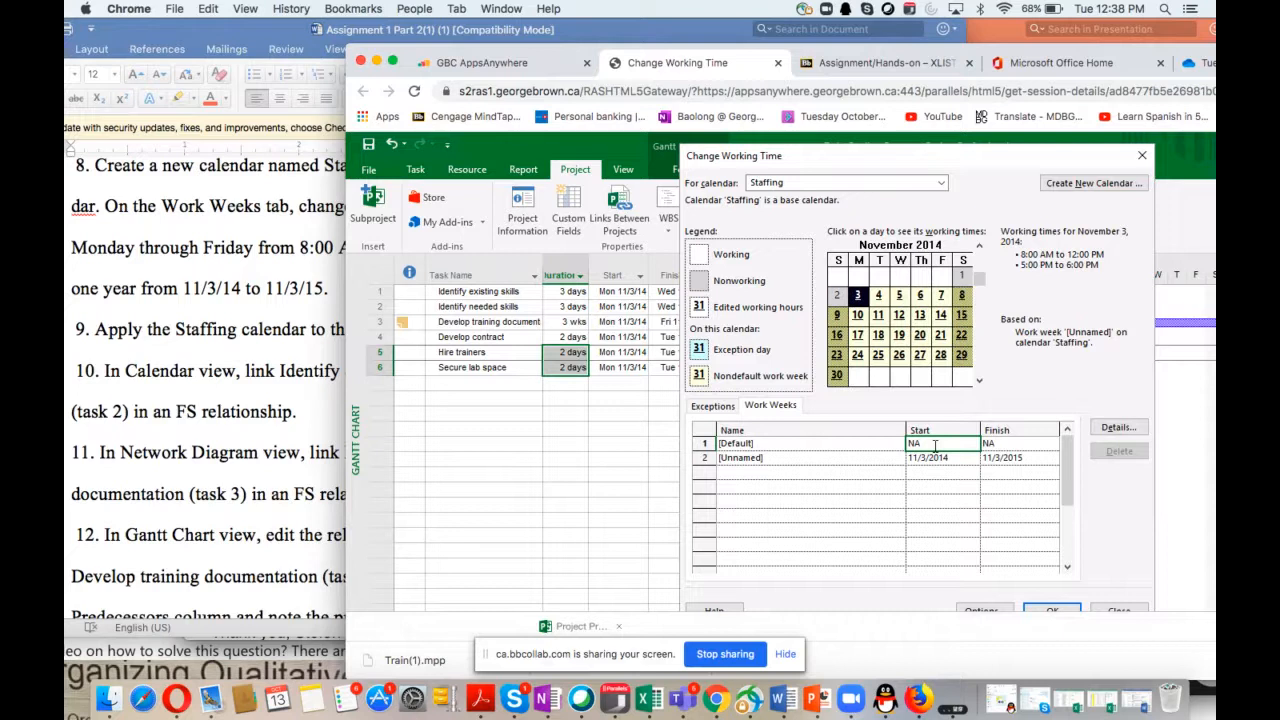
{"action": "left_click", "coordinate": [930, 487]}
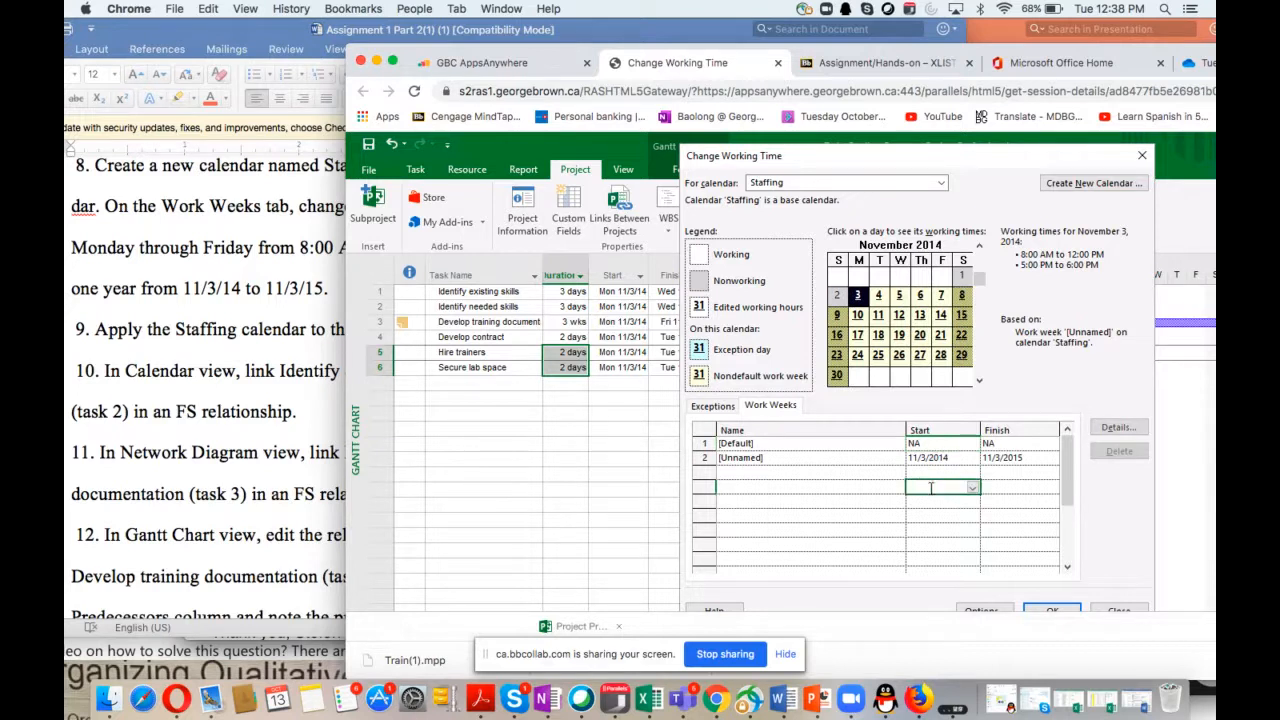
{"action": "left_click", "coordinate": [930, 459]}
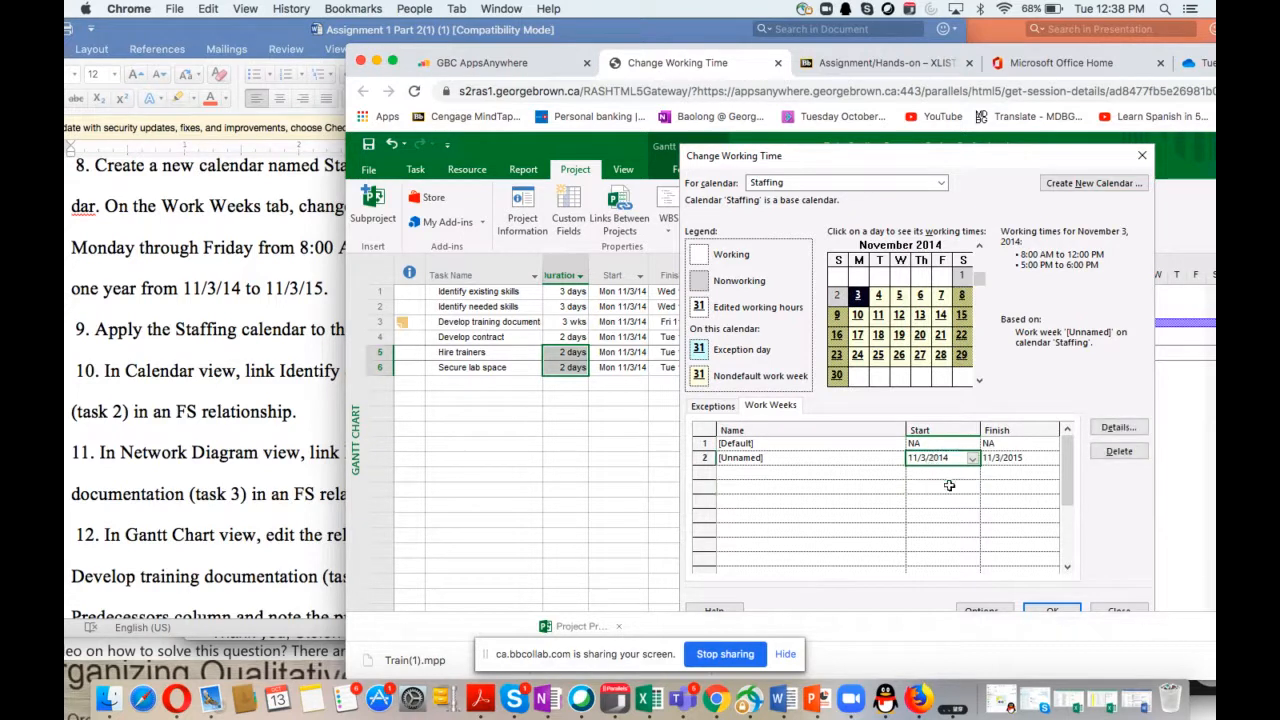
{"action": "left_click", "coordinate": [1045, 611]}
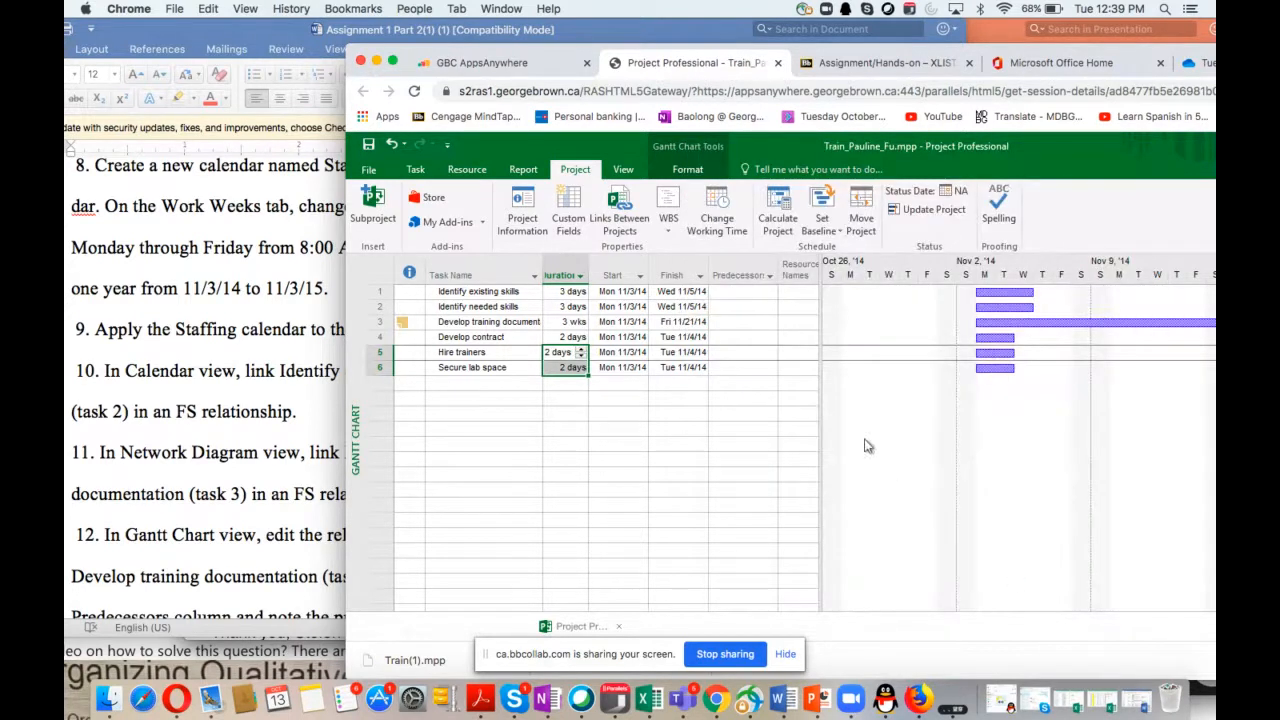
Read the Word assignment's instruction on applying the Staffing calendar, and select the Hire trainers task in the Gantt chart
{"action": "left_click", "coordinate": [291, 305]}
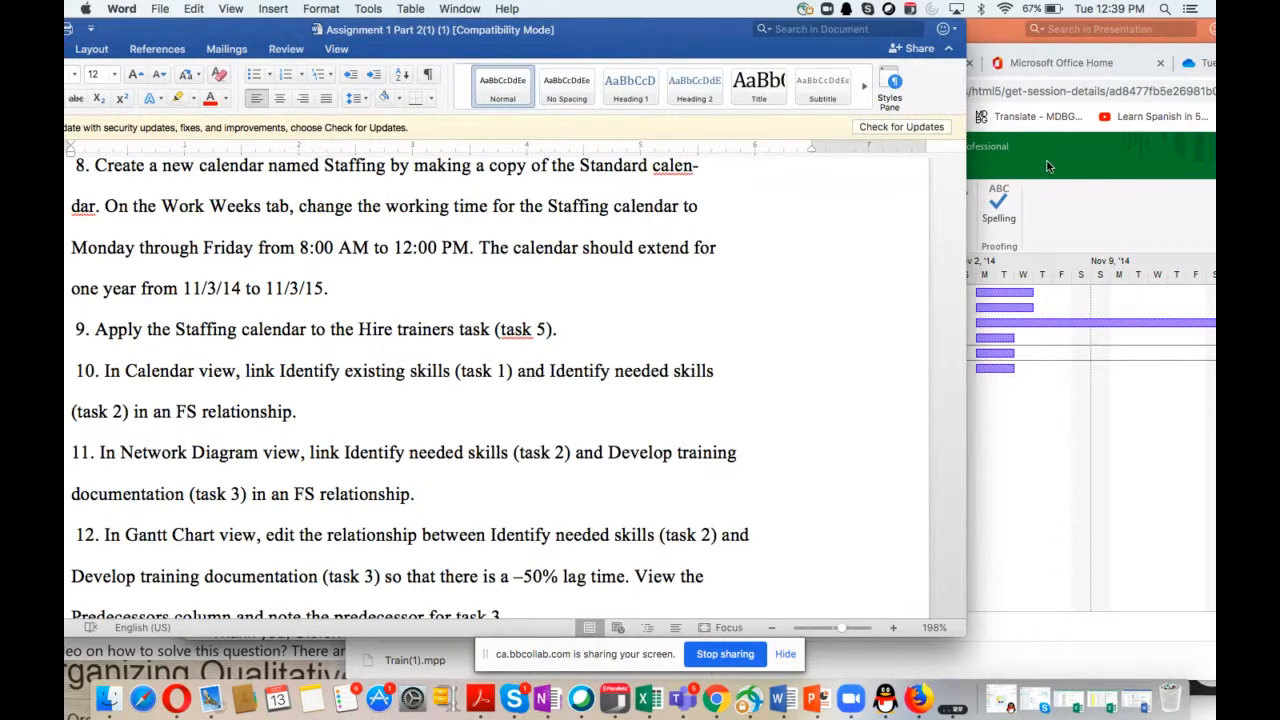
{"action": "left_click", "coordinate": [1003, 195]}
{"action": "left_click", "coordinate": [487, 352]}
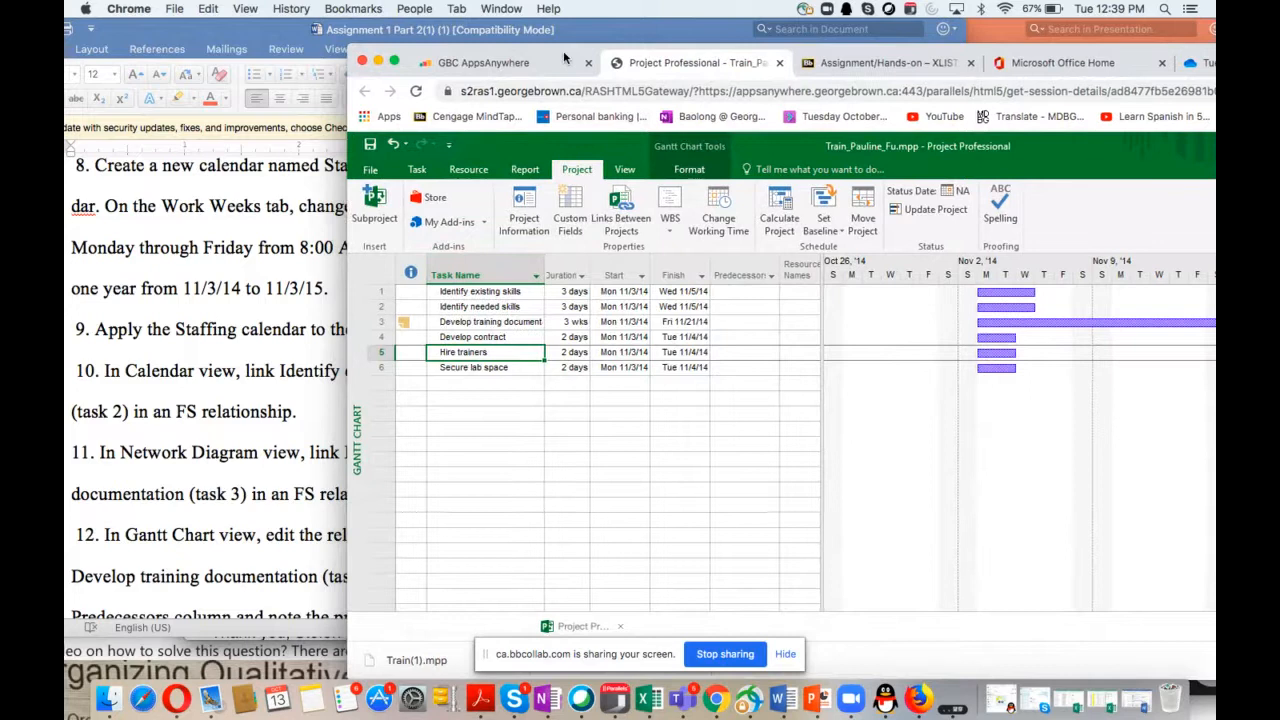
{"action": "left_click_drag", "start_coordinate": [573, 56], "coordinate": [476, 55]}
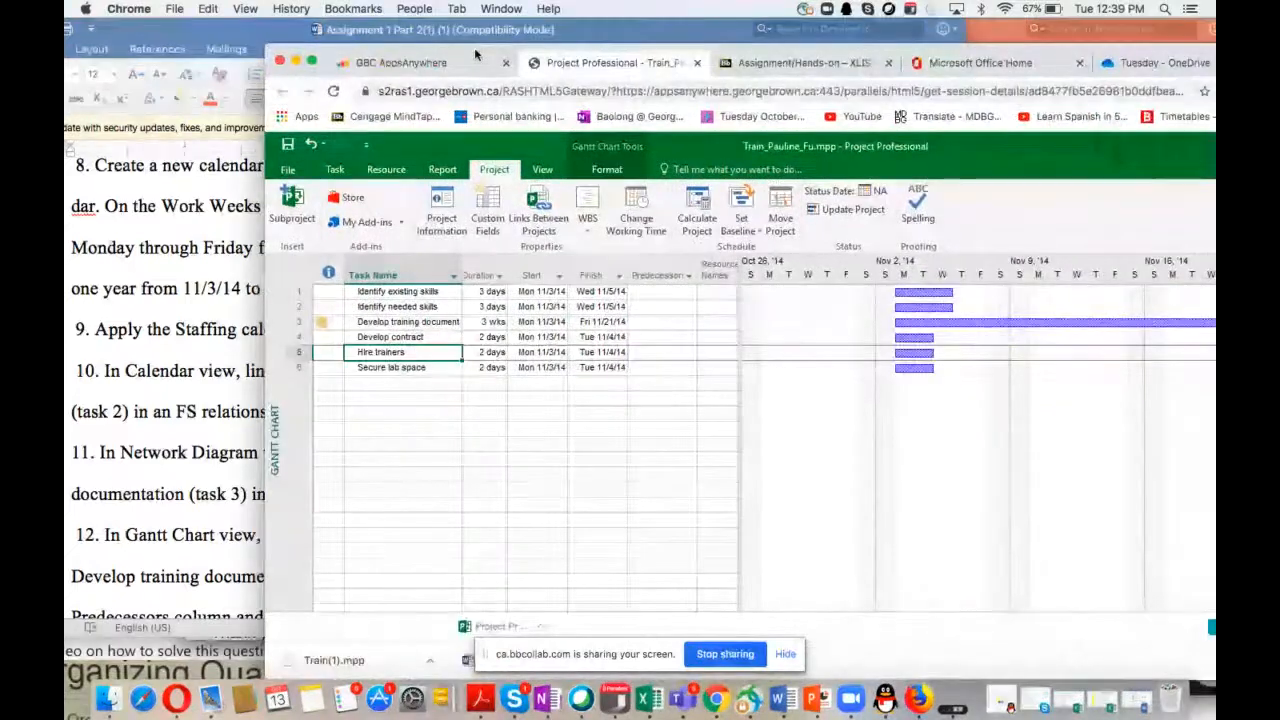
{"action": "right_click", "coordinate": [410, 355]}
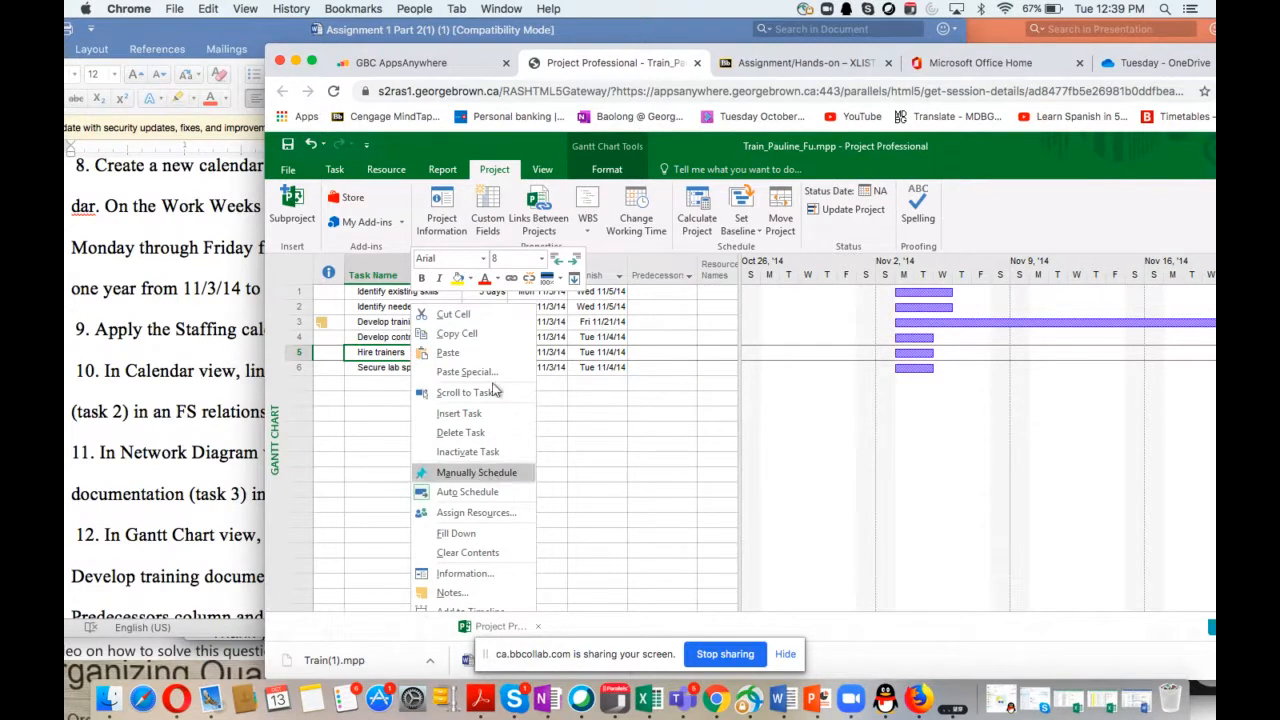
{"action": "left_click_drag", "start_coordinate": [517, 60], "coordinate": [489, 35]}
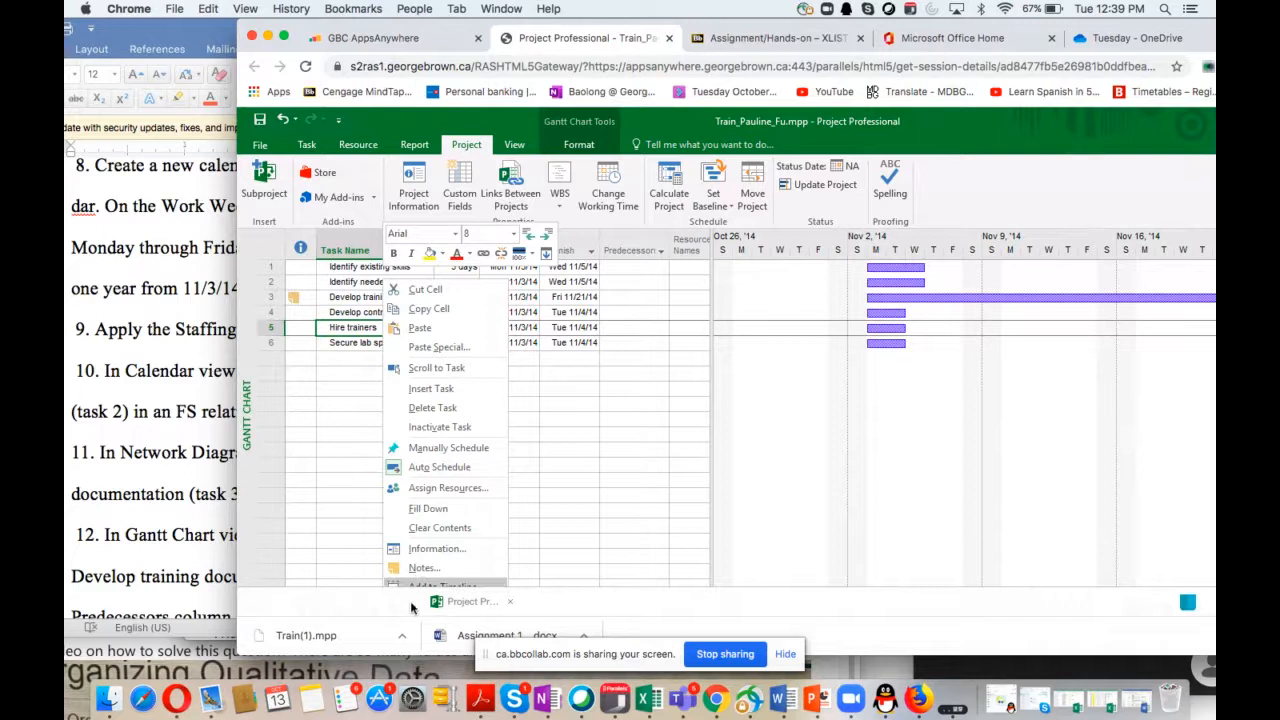
{"action": "left_click", "coordinate": [326, 381]}
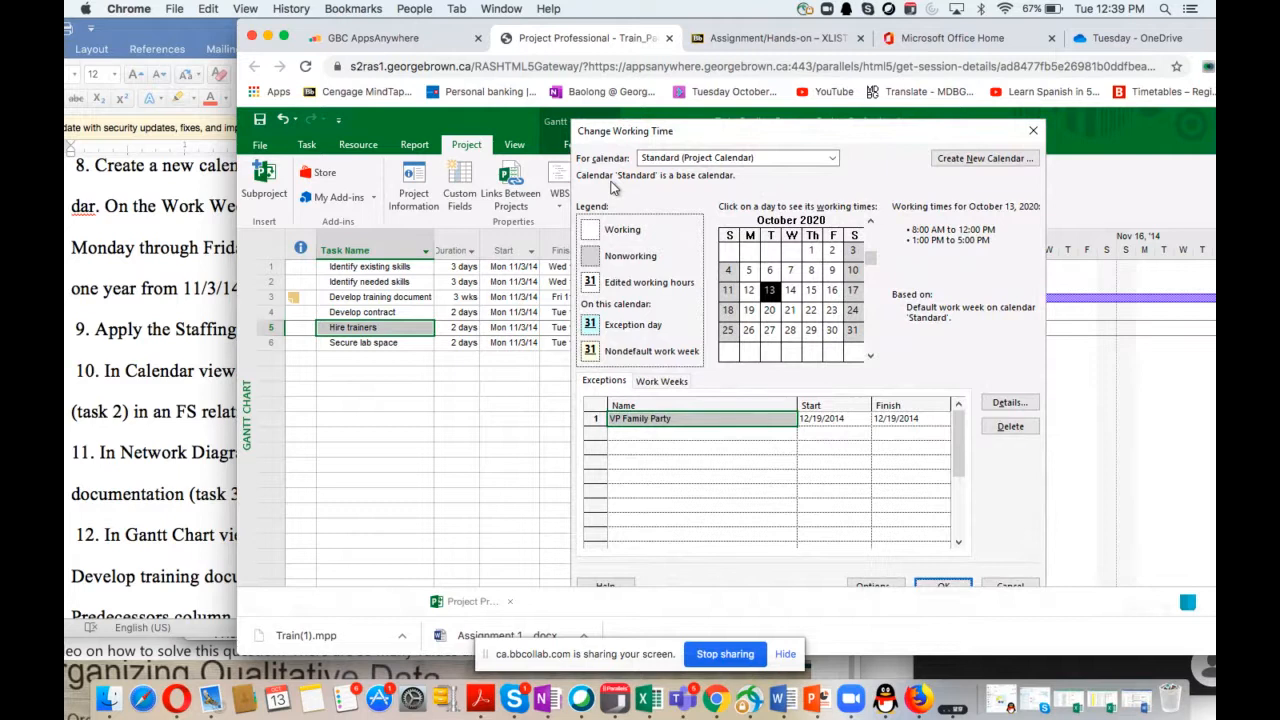
Review the Staffing calendar's working times and the details of its VP Family Party exception without changing them
{"action": "left_click", "coordinate": [832, 160]}
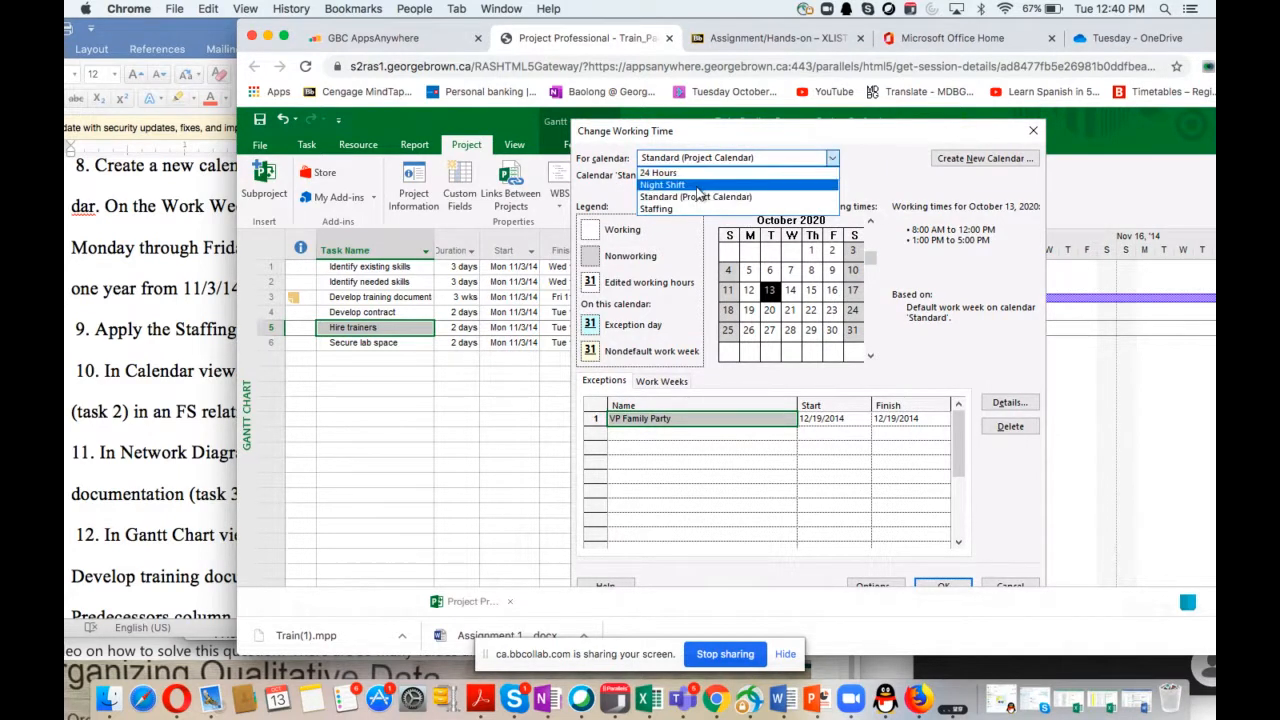
{"action": "left_click", "coordinate": [676, 209]}
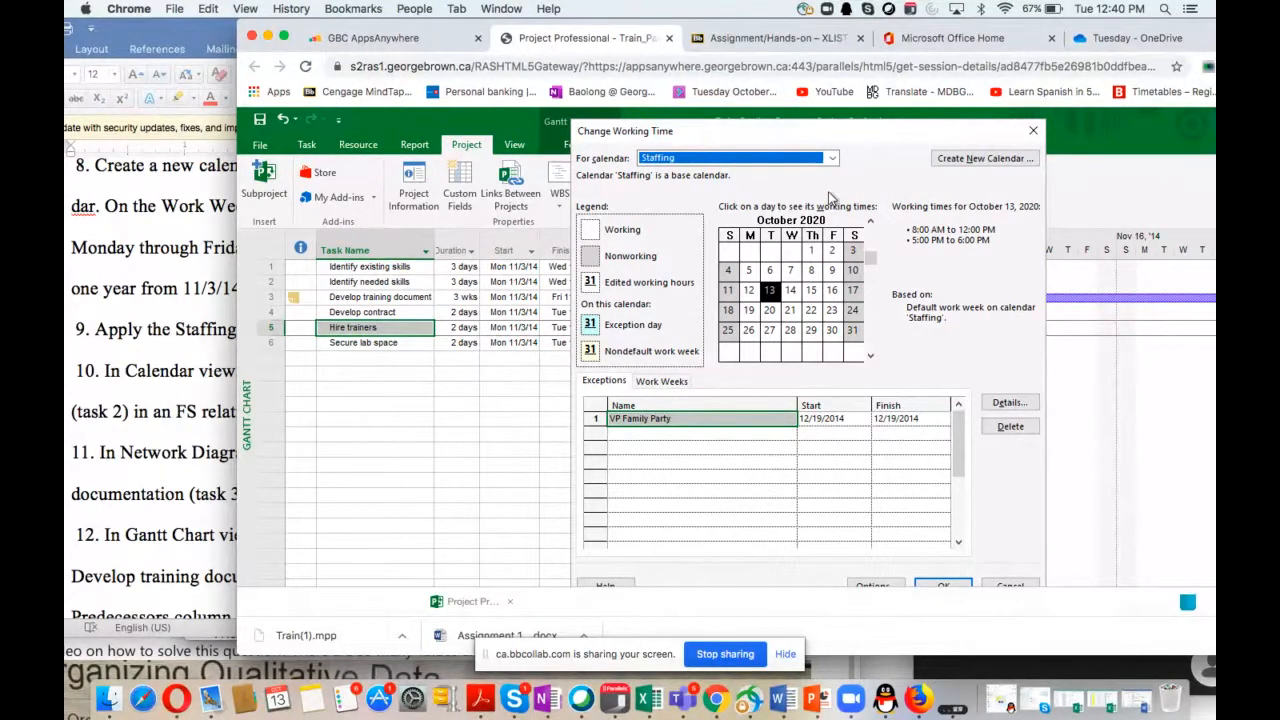
{"action": "left_click", "coordinate": [995, 406]}
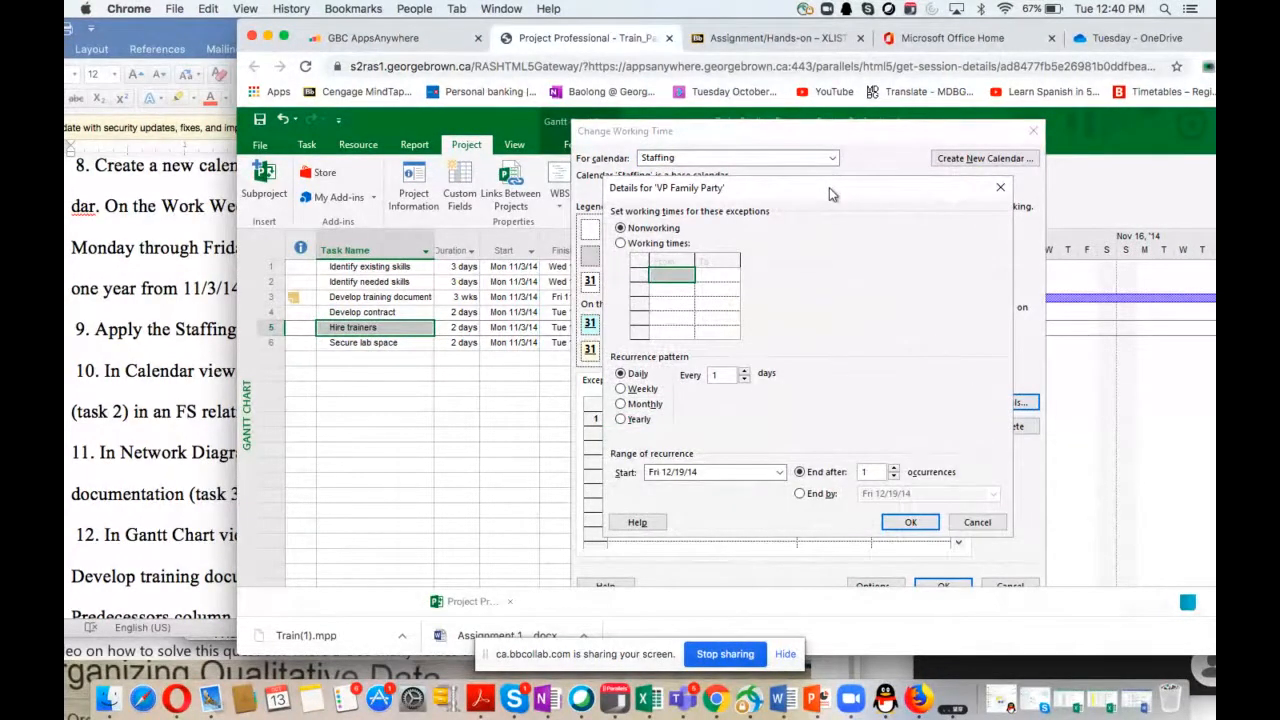
{"action": "left_click_drag", "start_coordinate": [829, 194], "coordinate": [825, 193]}
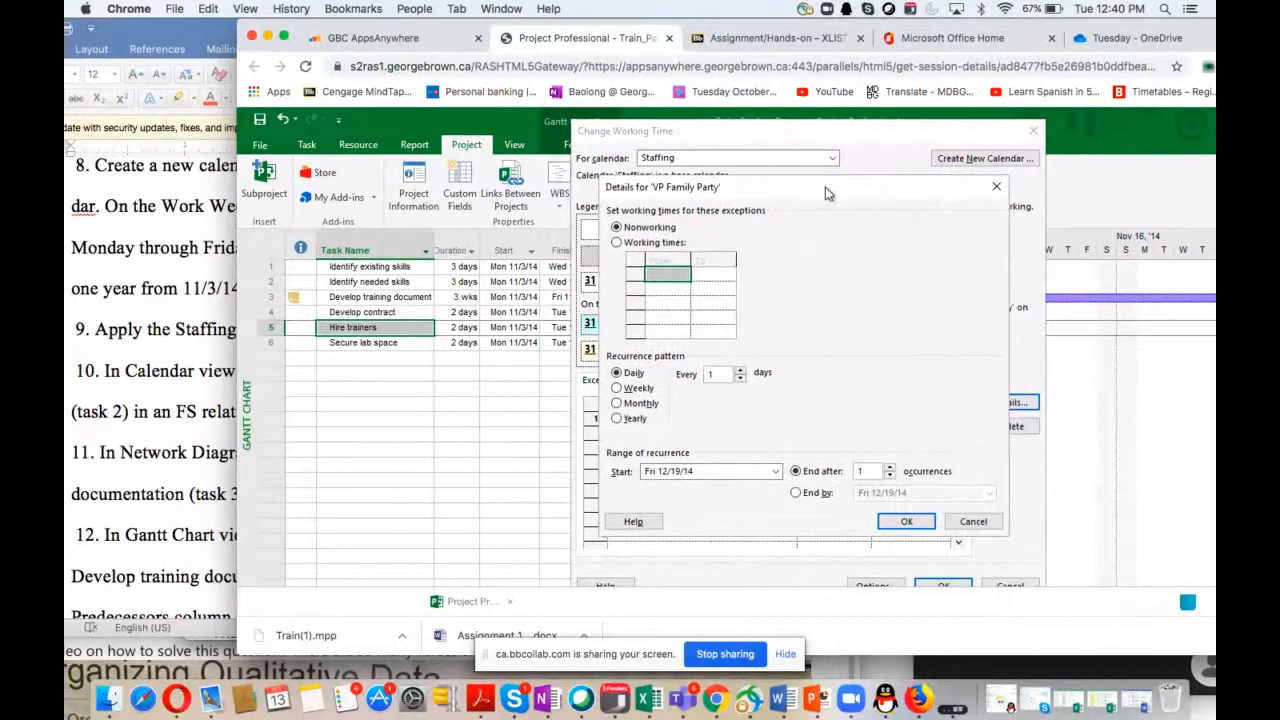
{"action": "left_click", "coordinate": [968, 521]}
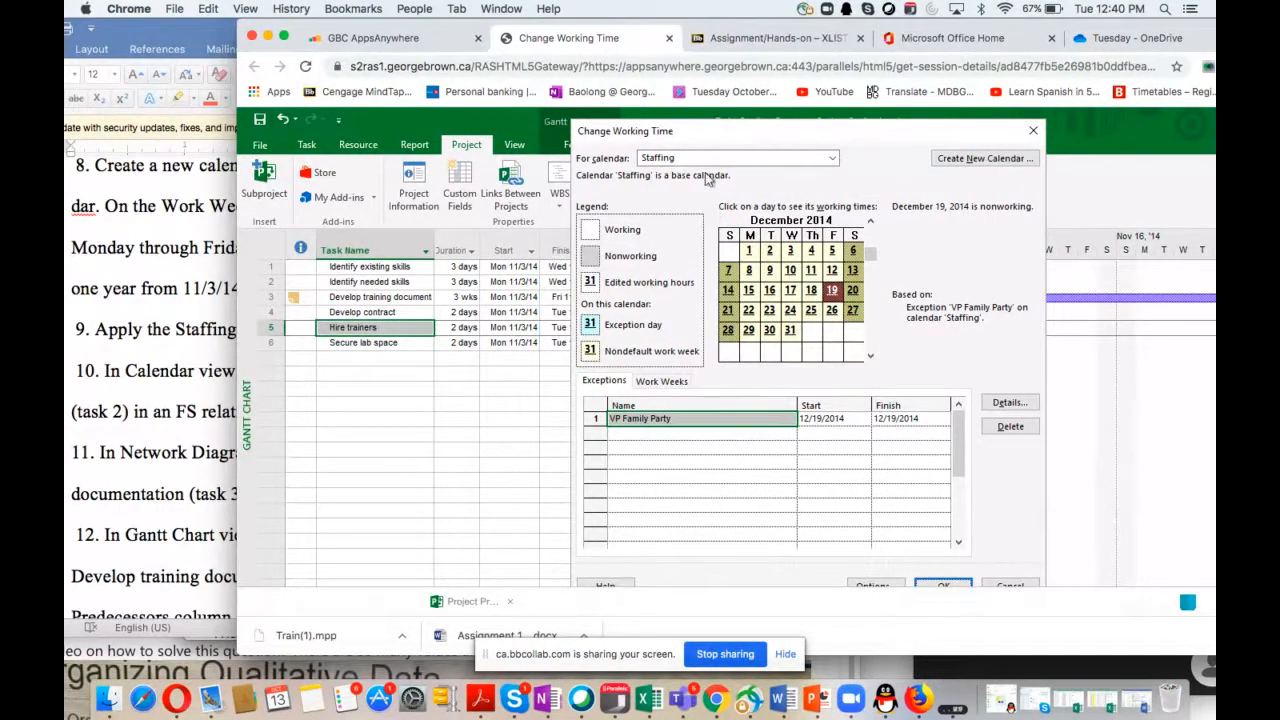
{"action": "left_click", "coordinate": [1036, 132]}
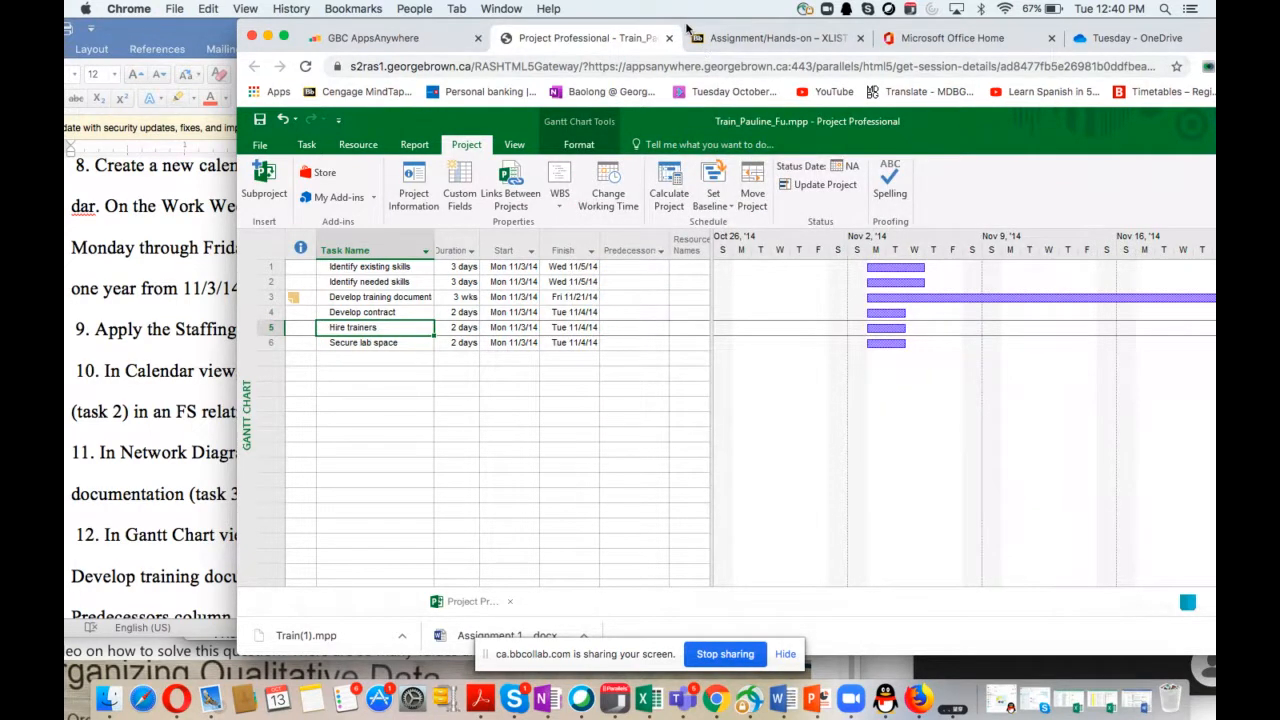
Apply the Staffing calendar to the Hire trainers task, keeping the task auto scheduled
{"action": "mouse_move", "coordinate": [686, 29]}
{"action": "left_mouse_down"}
{"action": "mouse_move", "coordinate": [781, 157]}
{"action": "mouse_move", "coordinate": [841, 279]}
{"action": "mouse_move", "coordinate": [845, 360]}
{"action": "mouse_move", "coordinate": [784, 74]}
{"action": "mouse_move", "coordinate": [694, 17]}
{"action": "left_mouse_up"}
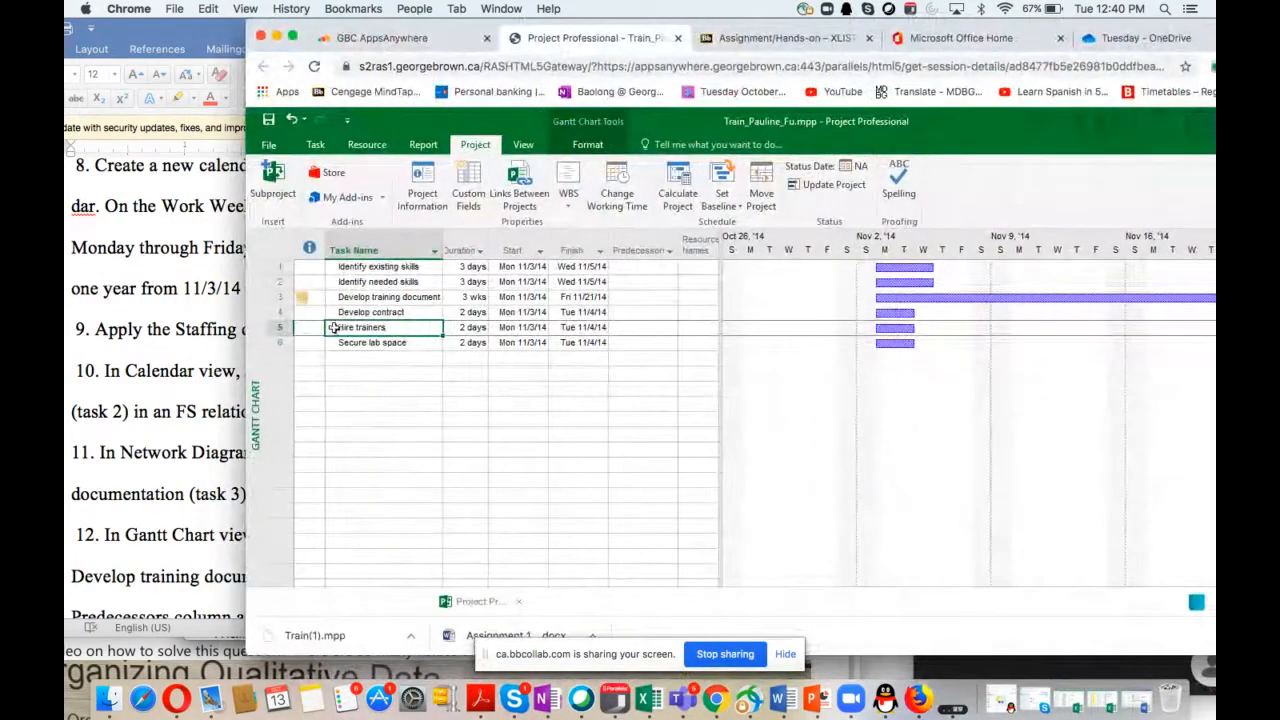
{"action": "left_click", "coordinate": [283, 331]}
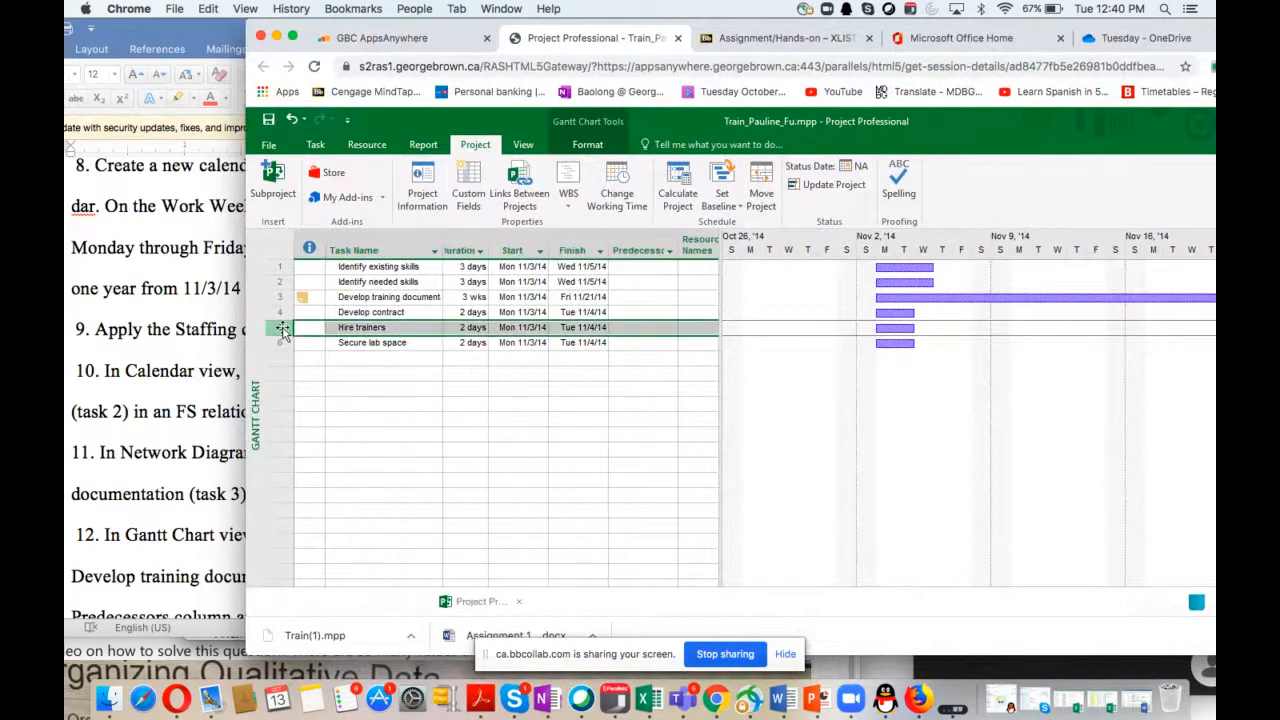
{"action": "right_click", "coordinate": [285, 332]}
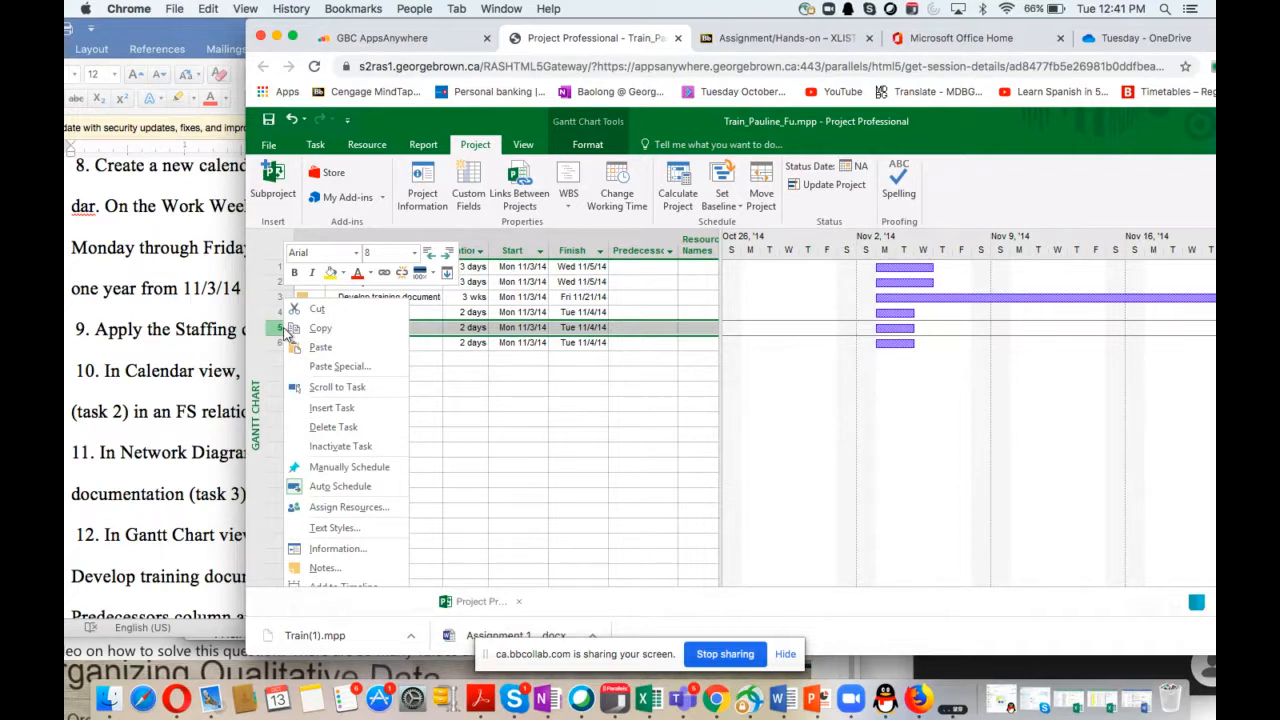
{"action": "left_click", "coordinate": [352, 553]}
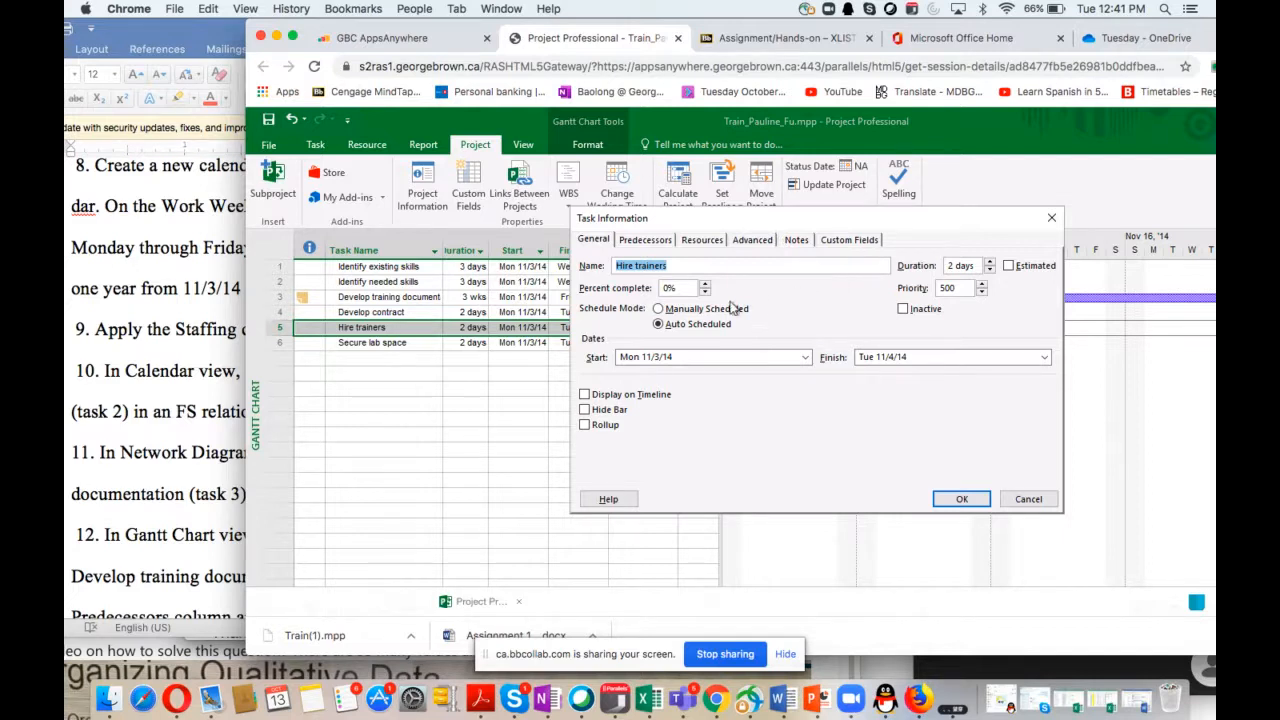
{"action": "left_click", "coordinate": [659, 309]}
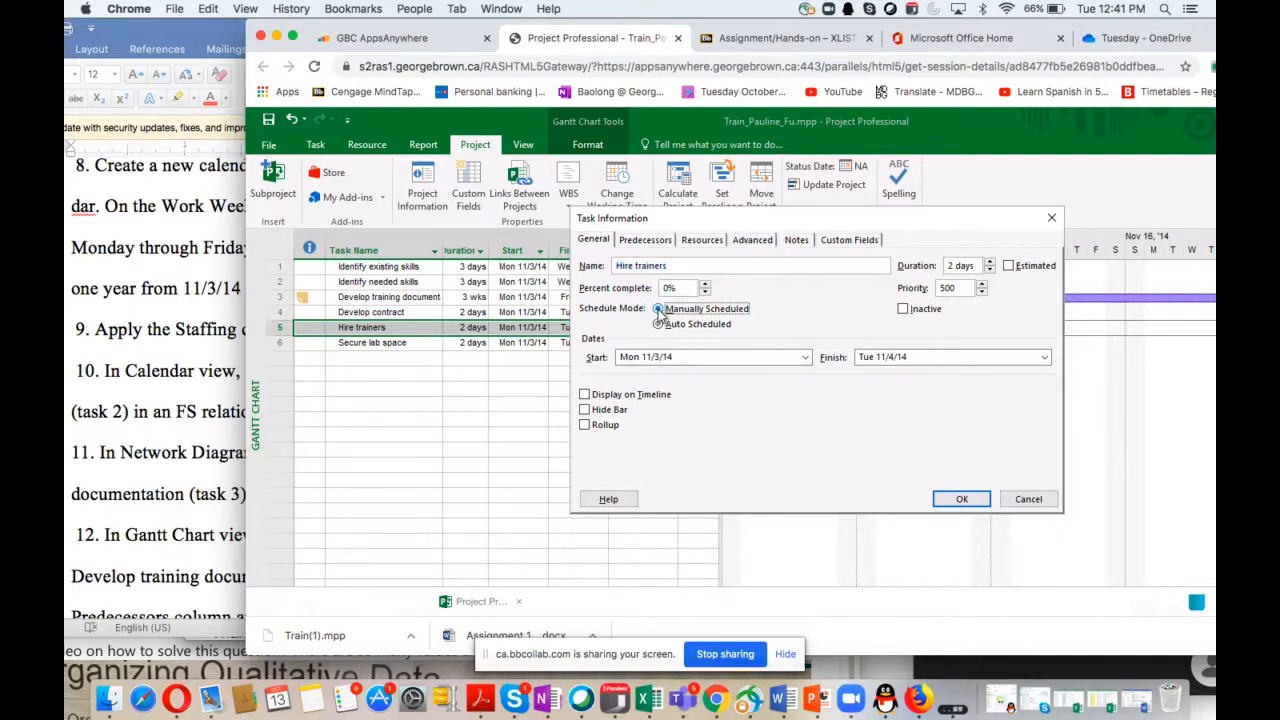
{"action": "left_click", "coordinate": [659, 324]}
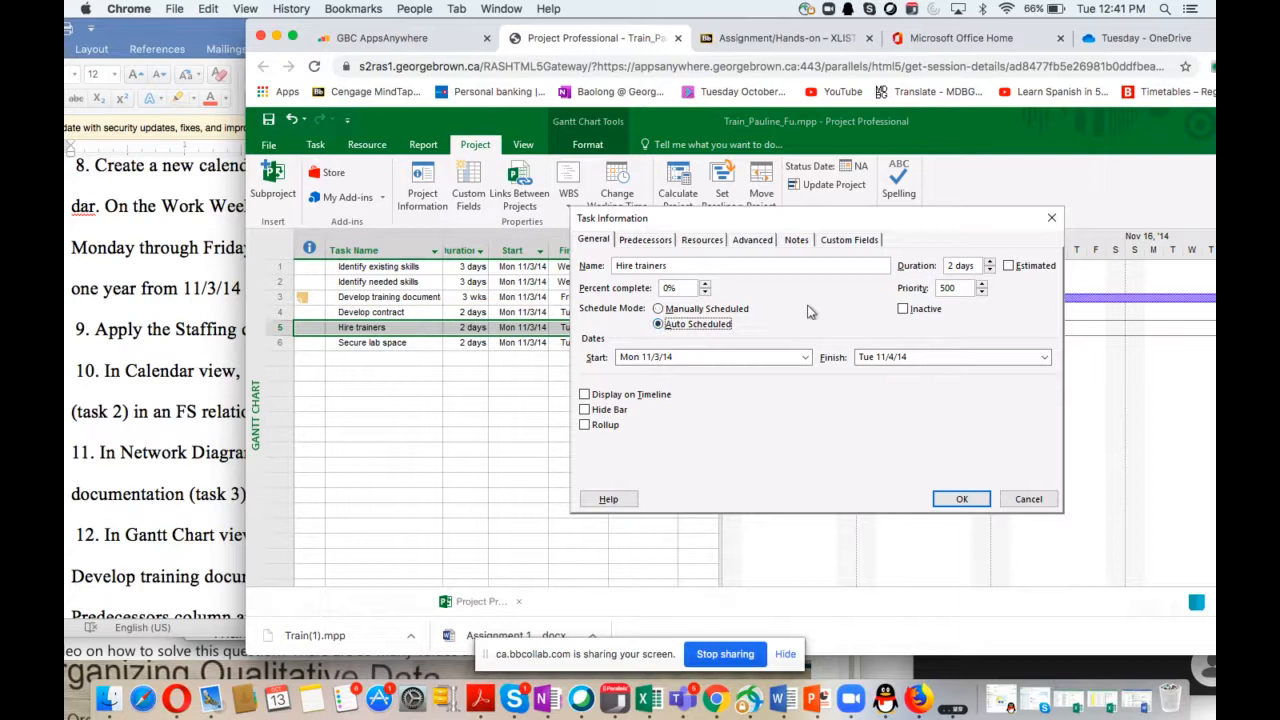
{"action": "left_click", "coordinate": [740, 246]}
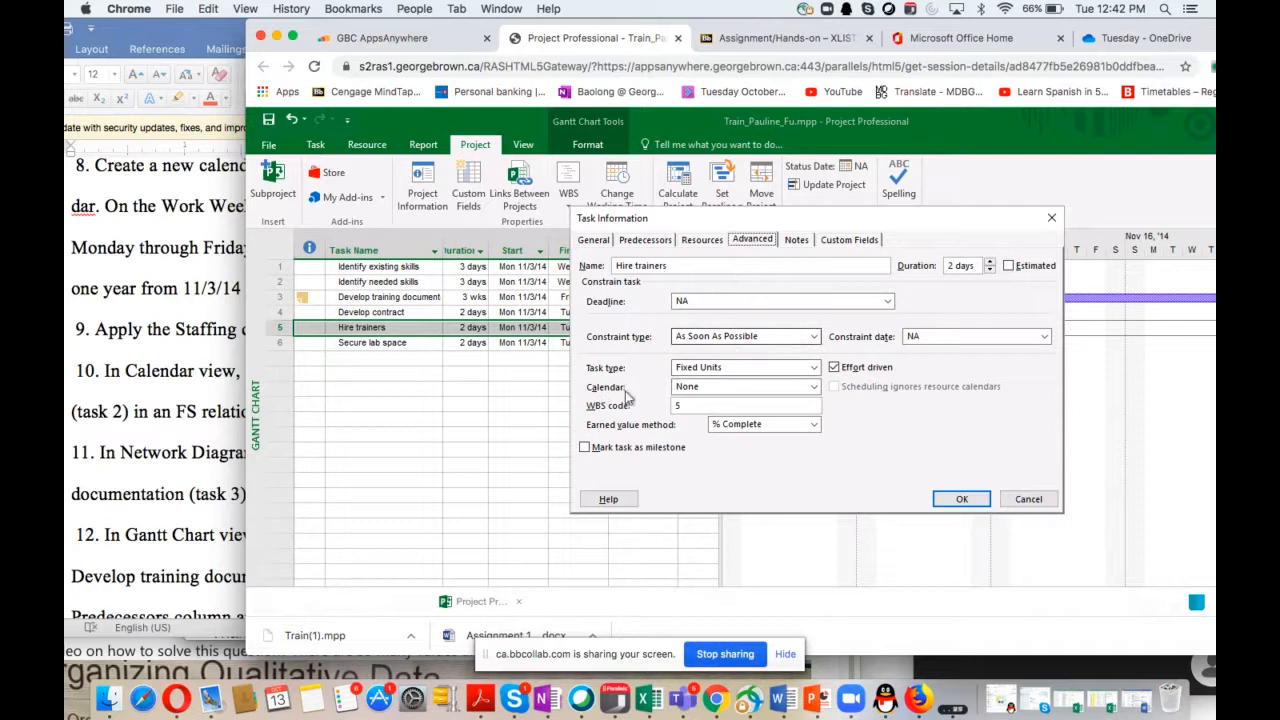
{"action": "left_click", "coordinate": [768, 389]}
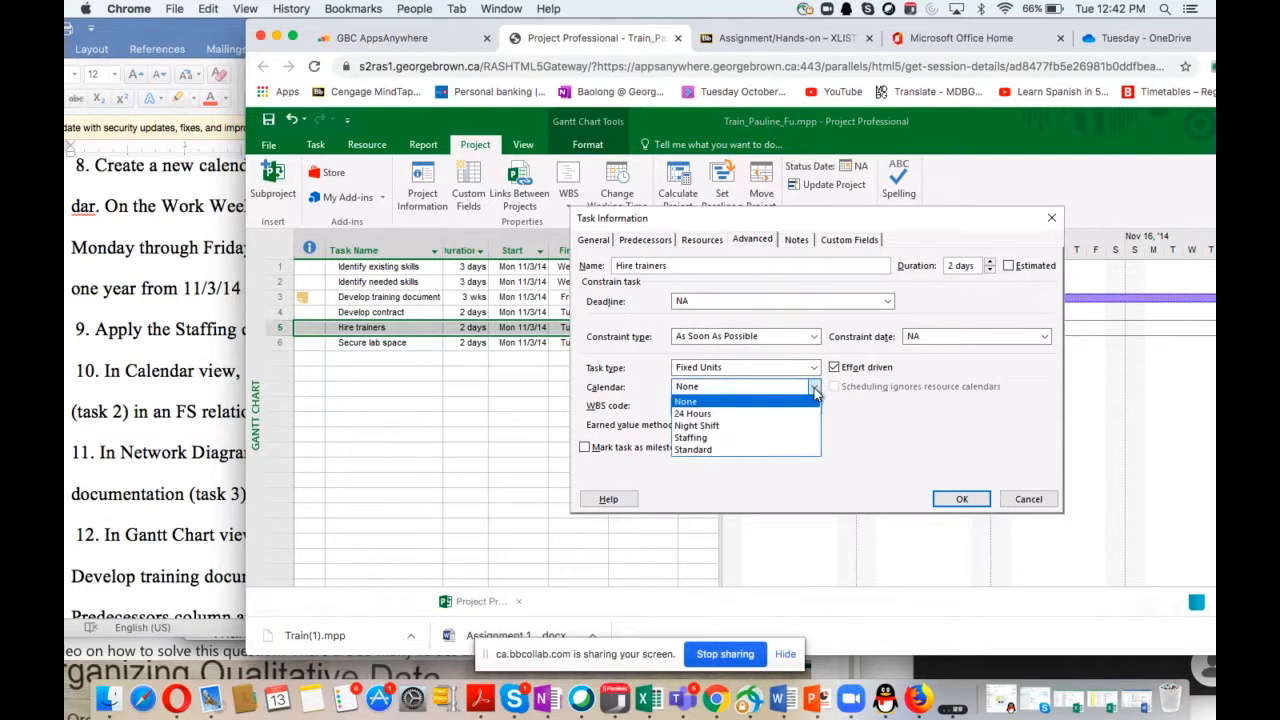
{"action": "left_click", "coordinate": [732, 440]}
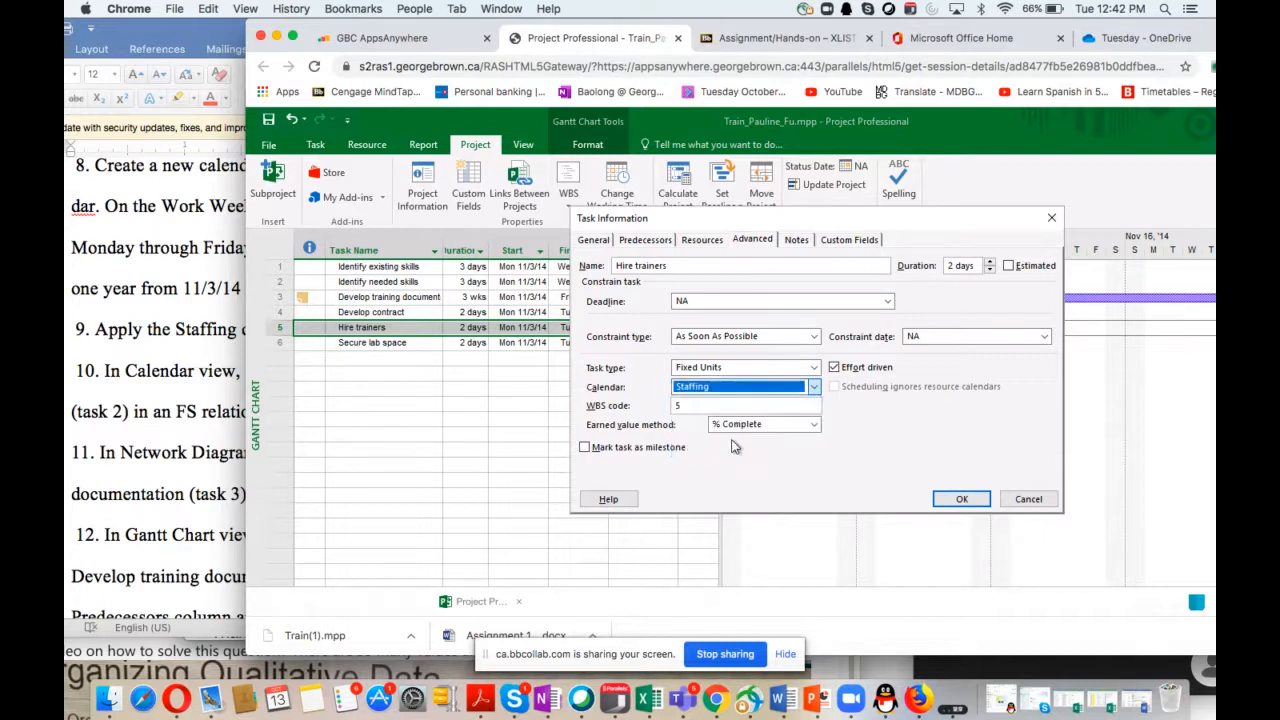
{"action": "left_click", "coordinate": [960, 497]}
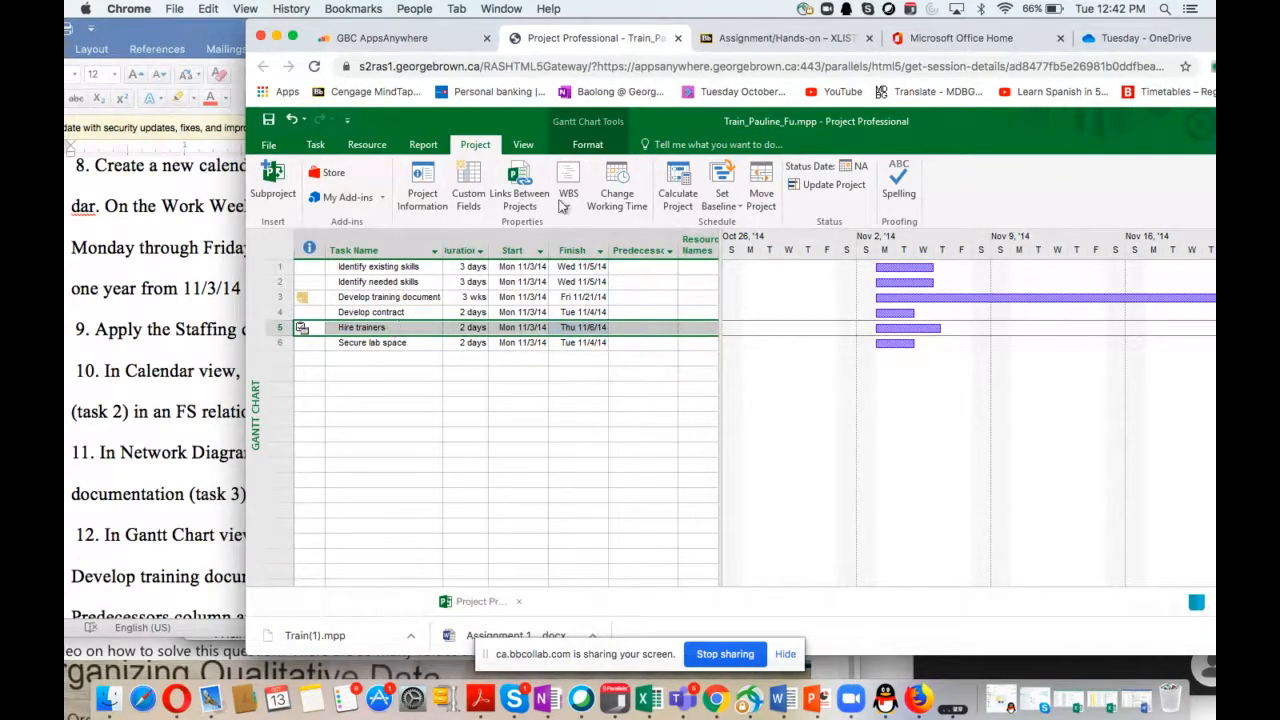
Read assignment steps 10 to 14 in the Word document and return to the project in the browser
{"action": "left_click", "coordinate": [166, 341]}
{"action": "scroll", "coordinate": [300, 360], "scroll_direction": "down", "scroll_amount": 3}
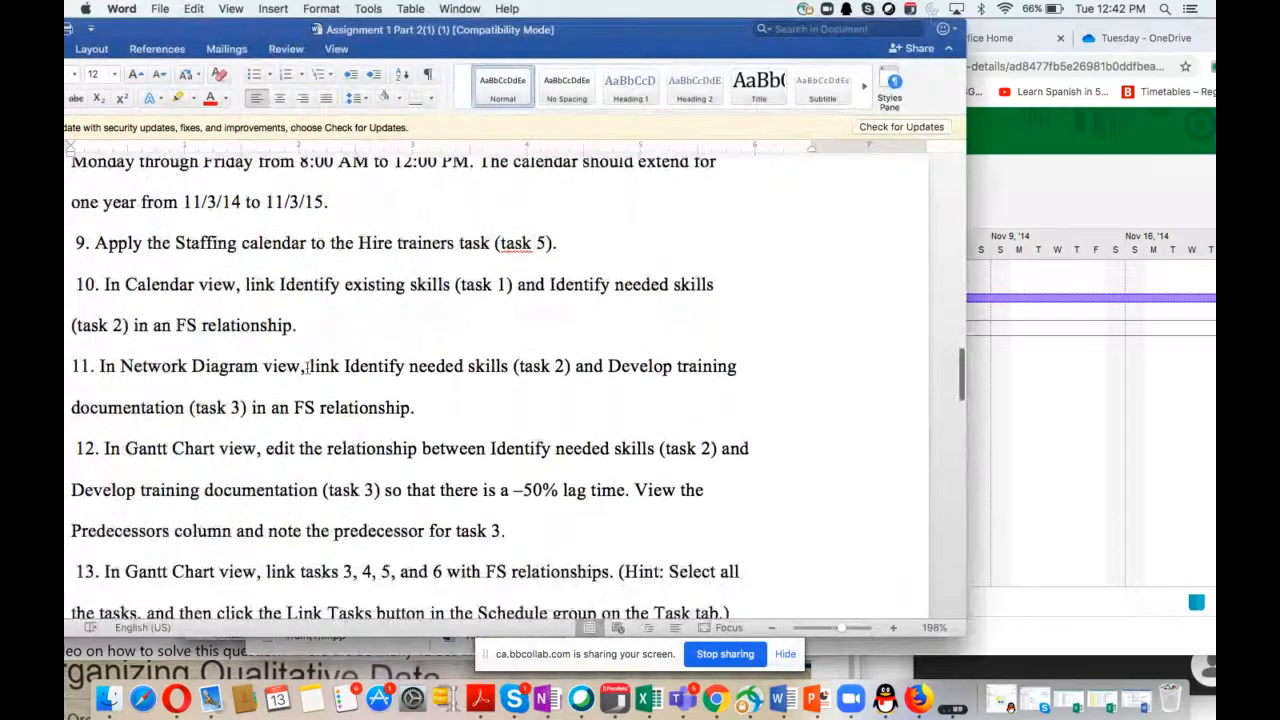
{"action": "scroll", "coordinate": [308, 366], "scroll_direction": "down", "scroll_amount": 3}
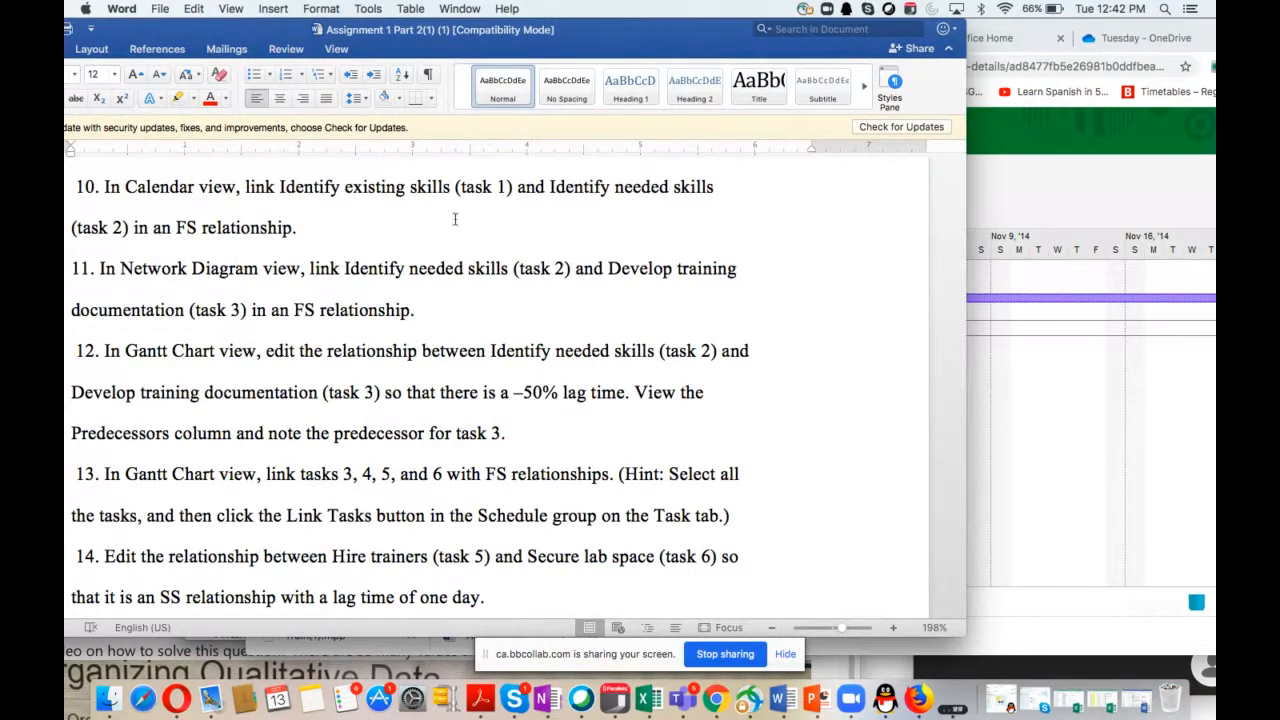
{"action": "left_click", "coordinate": [1043, 122]}
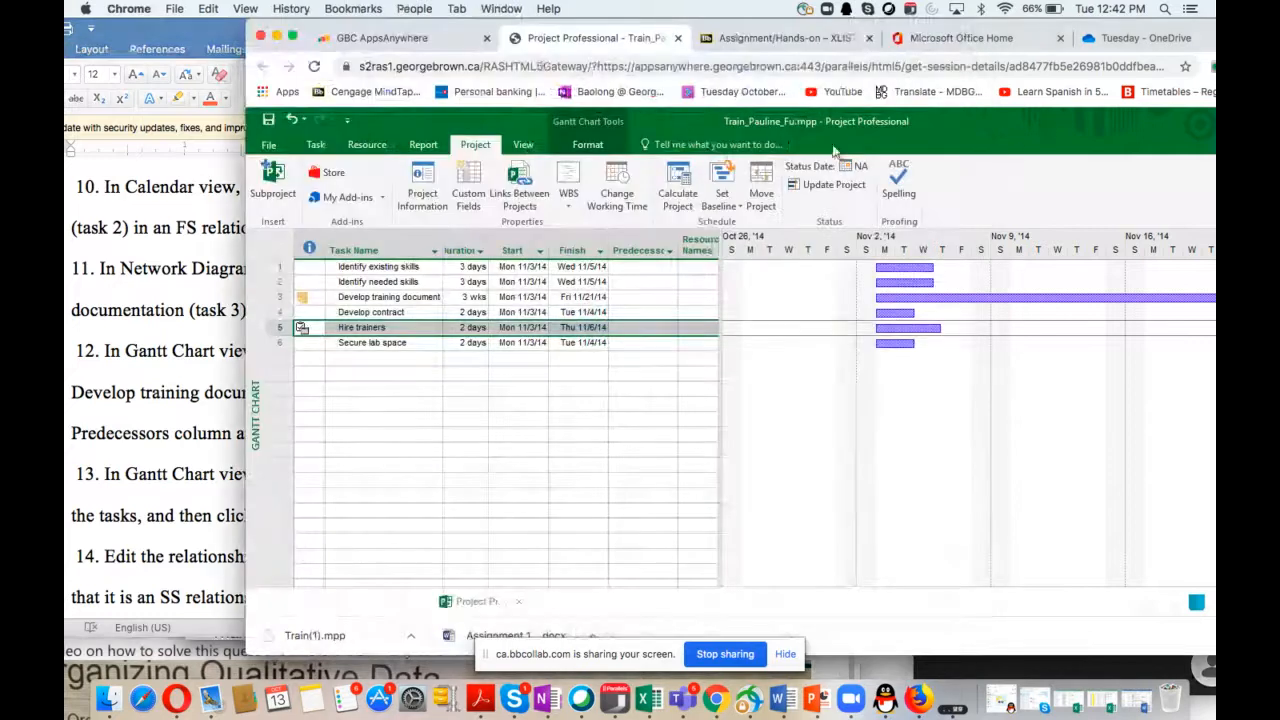
Show the View Bar beside the project and switch from the Gantt Chart to Calendar view
{"action": "right_click", "coordinate": [257, 425]}
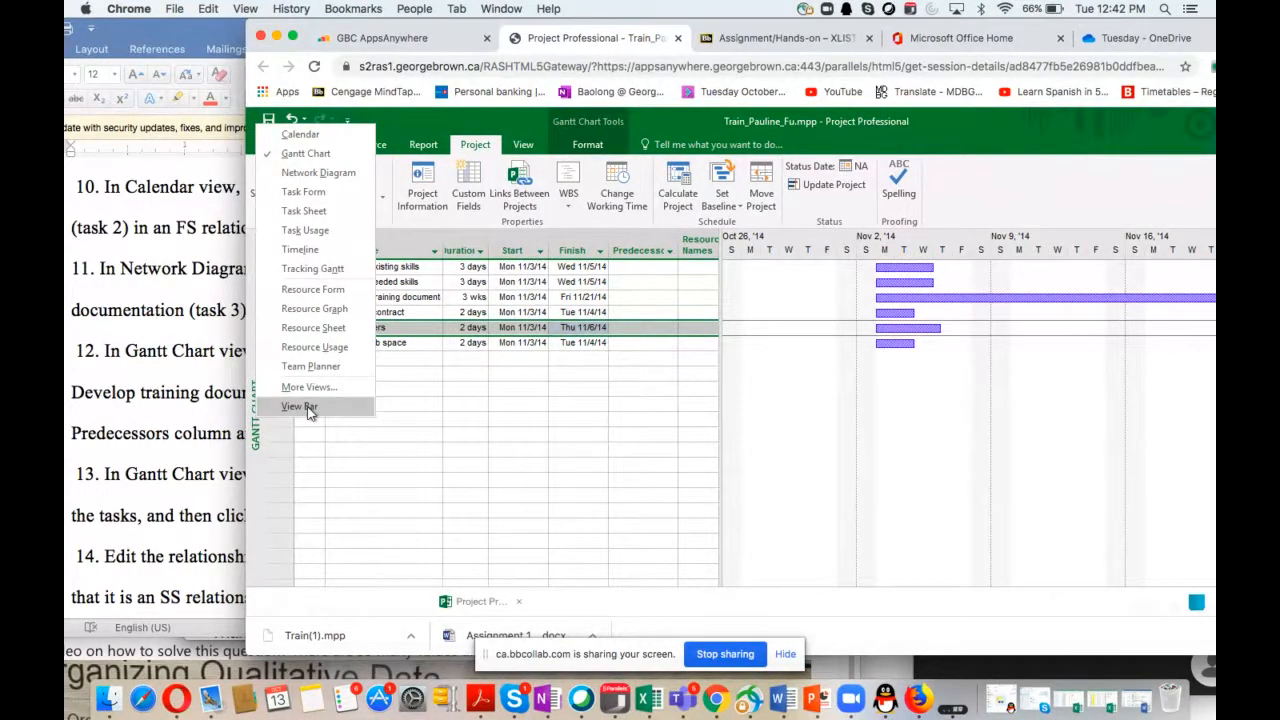
{"action": "left_click", "coordinate": [300, 407]}
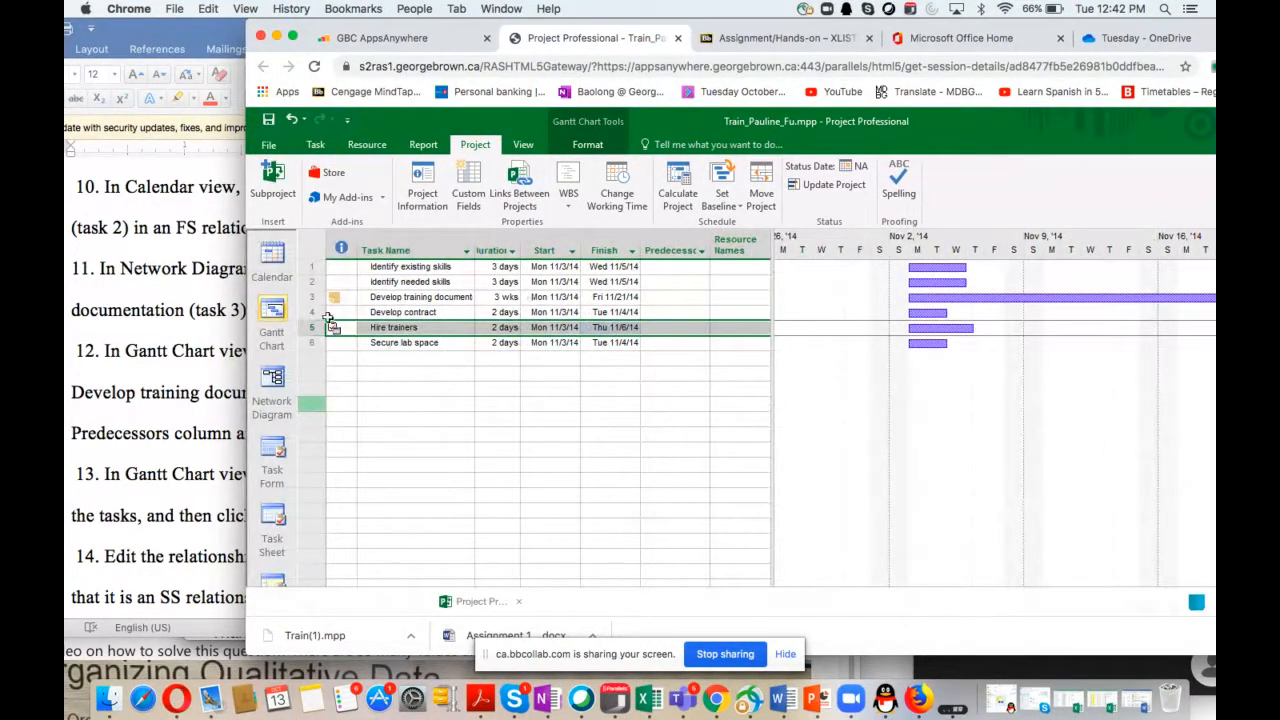
{"action": "left_click", "coordinate": [272, 260]}
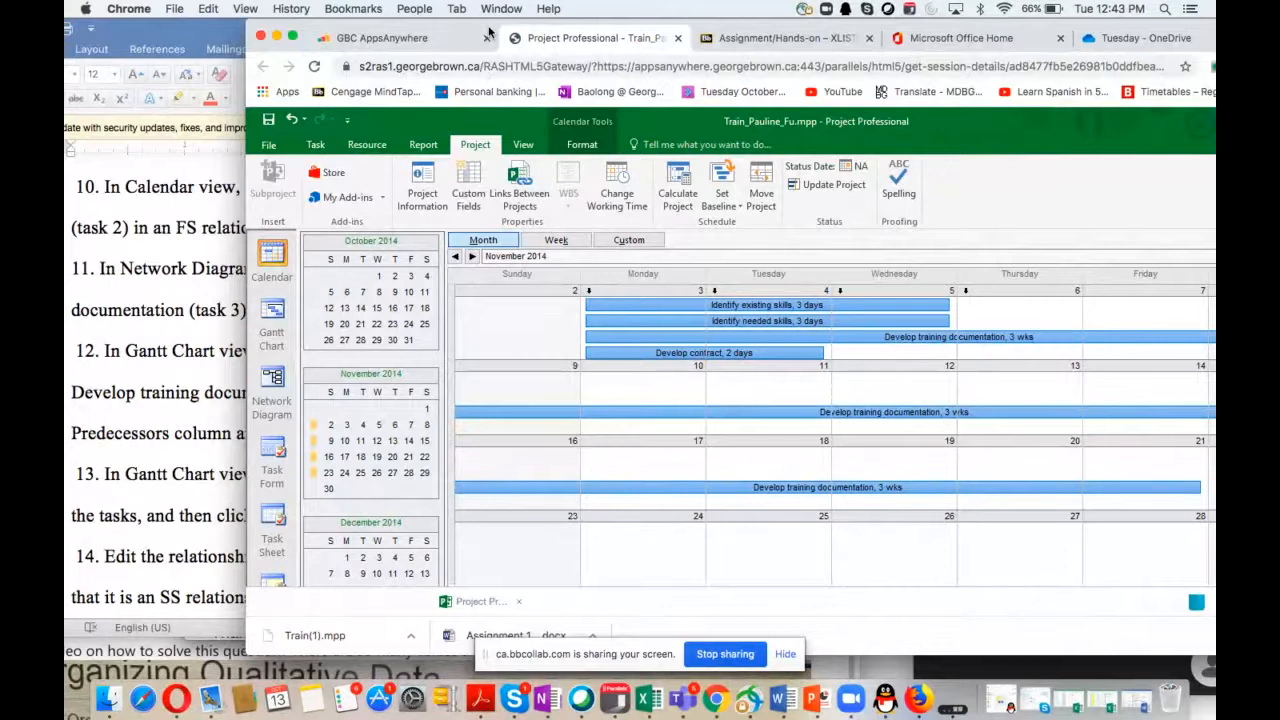
{"action": "left_click_drag", "start_coordinate": [488, 35], "coordinate": [409, 22]}
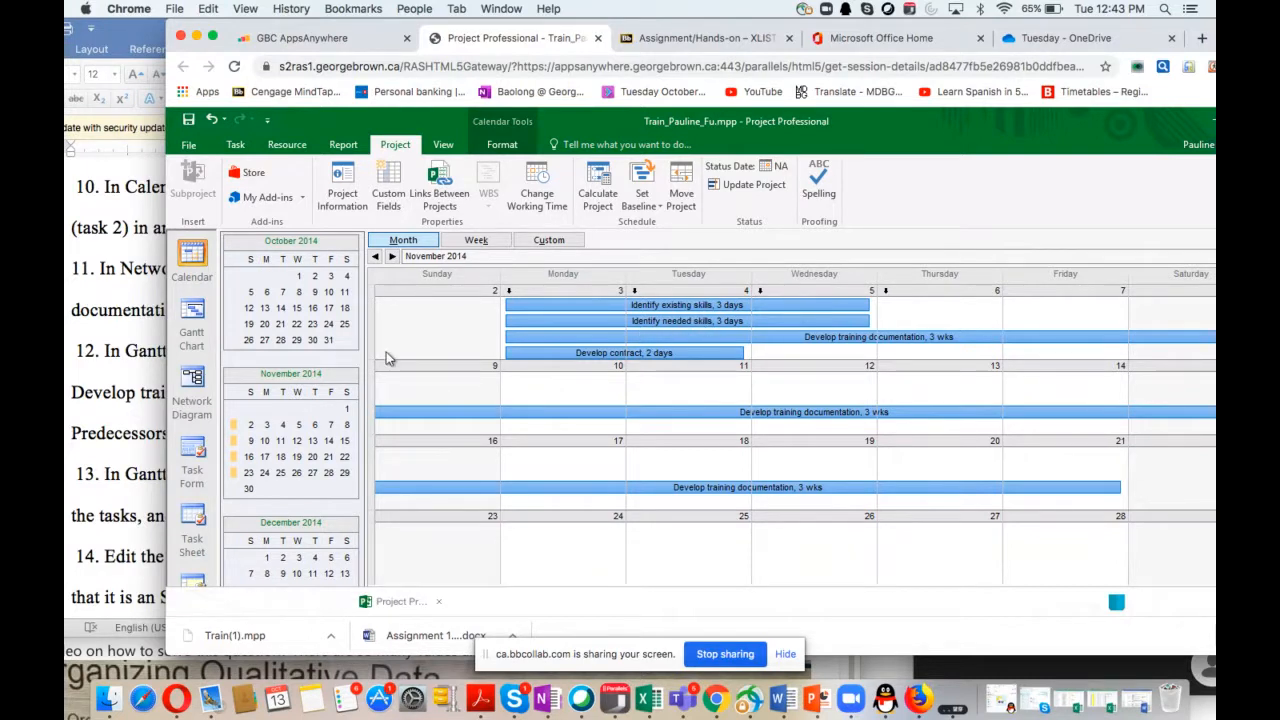
Locate tasks 1 and 2, Identify existing skills and Identify needed skills, in Gantt Chart view
{"action": "left_click", "coordinate": [191, 316]}
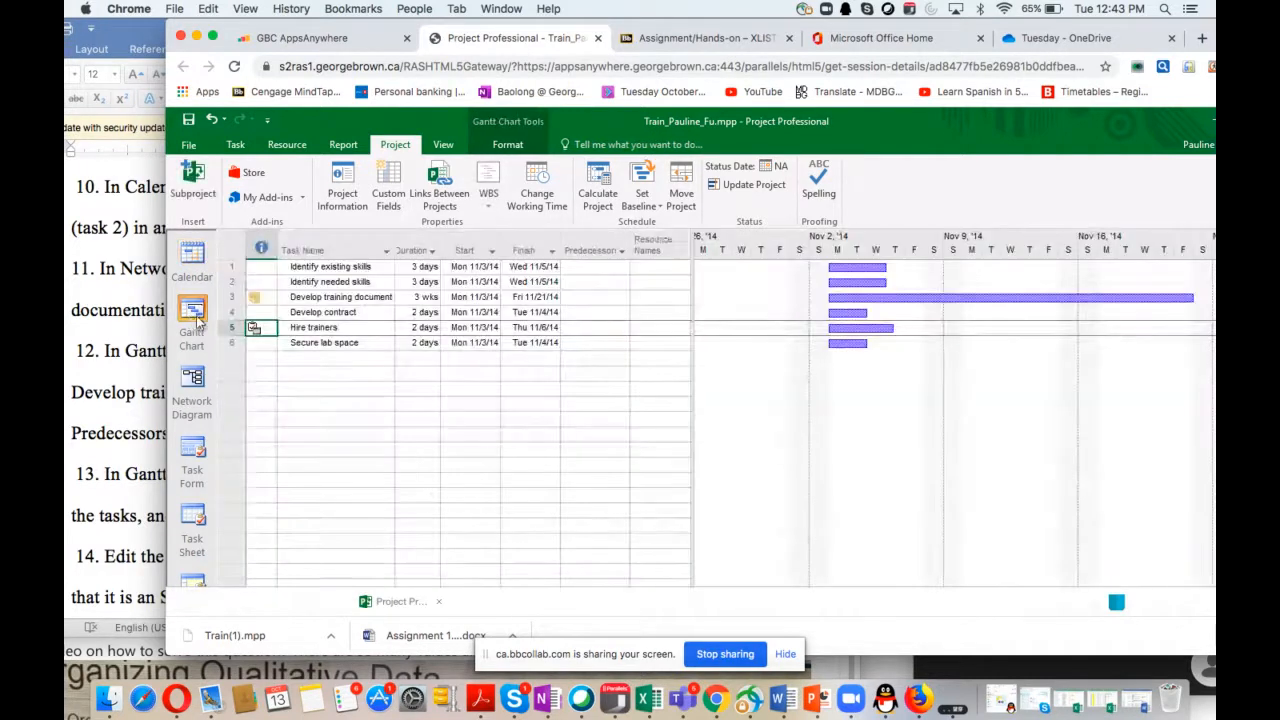
{"action": "left_click", "coordinate": [333, 268]}
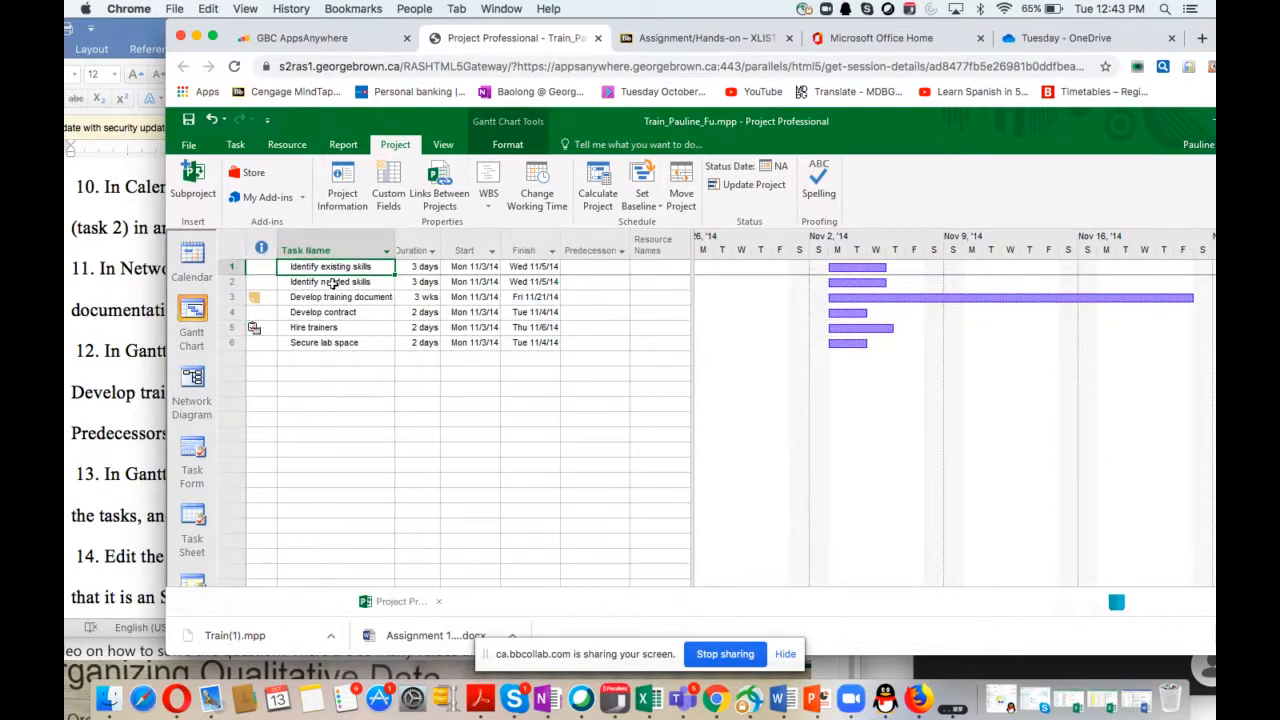
{"action": "left_click", "coordinate": [333, 283]}
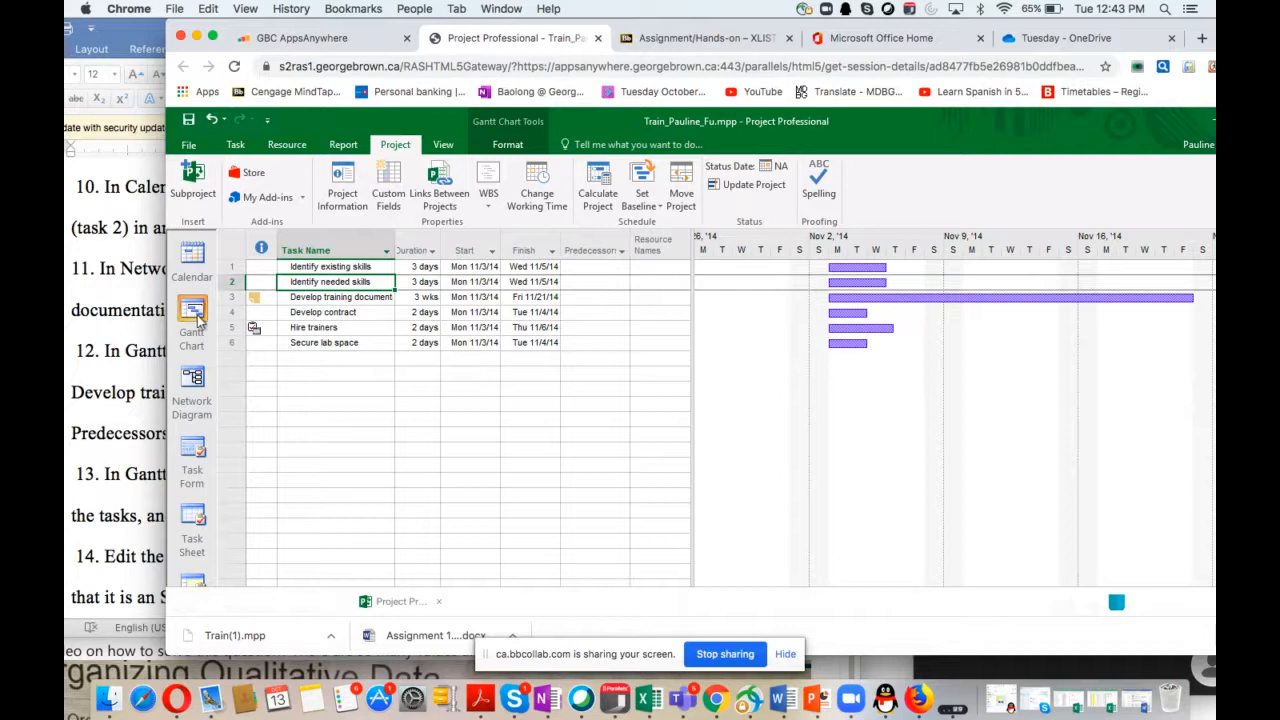
In Calendar view, link Identify existing skills (task 1) to Identify needed skills (task 2) with a finish-to-start relationship
{"action": "left_click", "coordinate": [193, 253]}
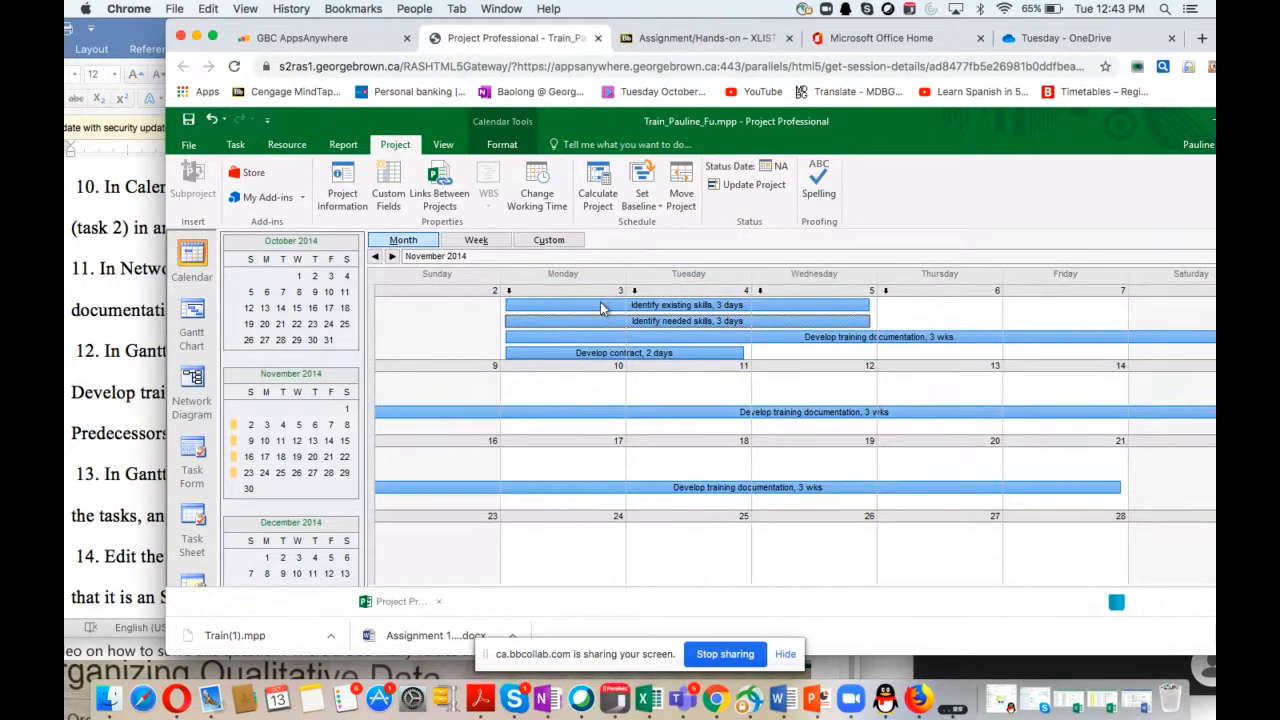
{"action": "left_click_drag", "start_coordinate": [602, 308], "coordinate": [608, 320]}
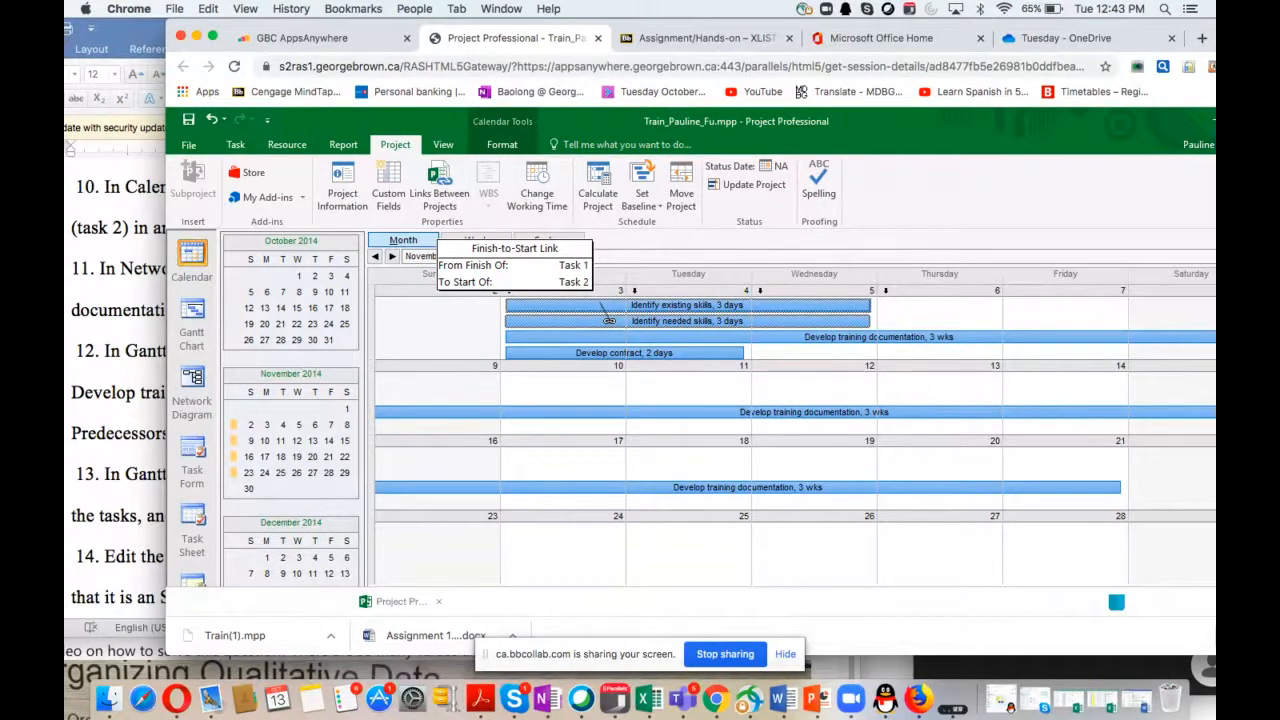
{"action": "left_click_drag", "start_coordinate": [608, 320], "coordinate": [609, 322]}
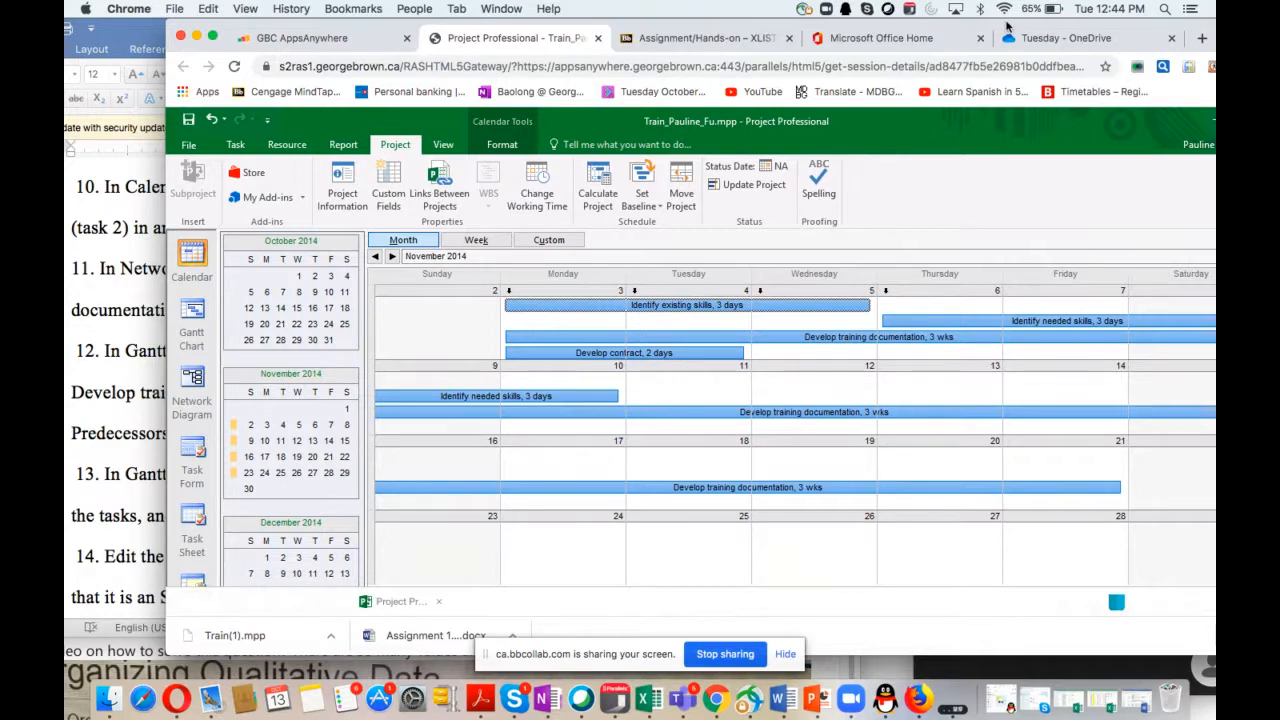
Move the project window off the Word document, read assignment steps 11 to 15, and return to the project in the browser
{"action": "left_click_drag", "start_coordinate": [1106, 27], "coordinate": [810, 84]}
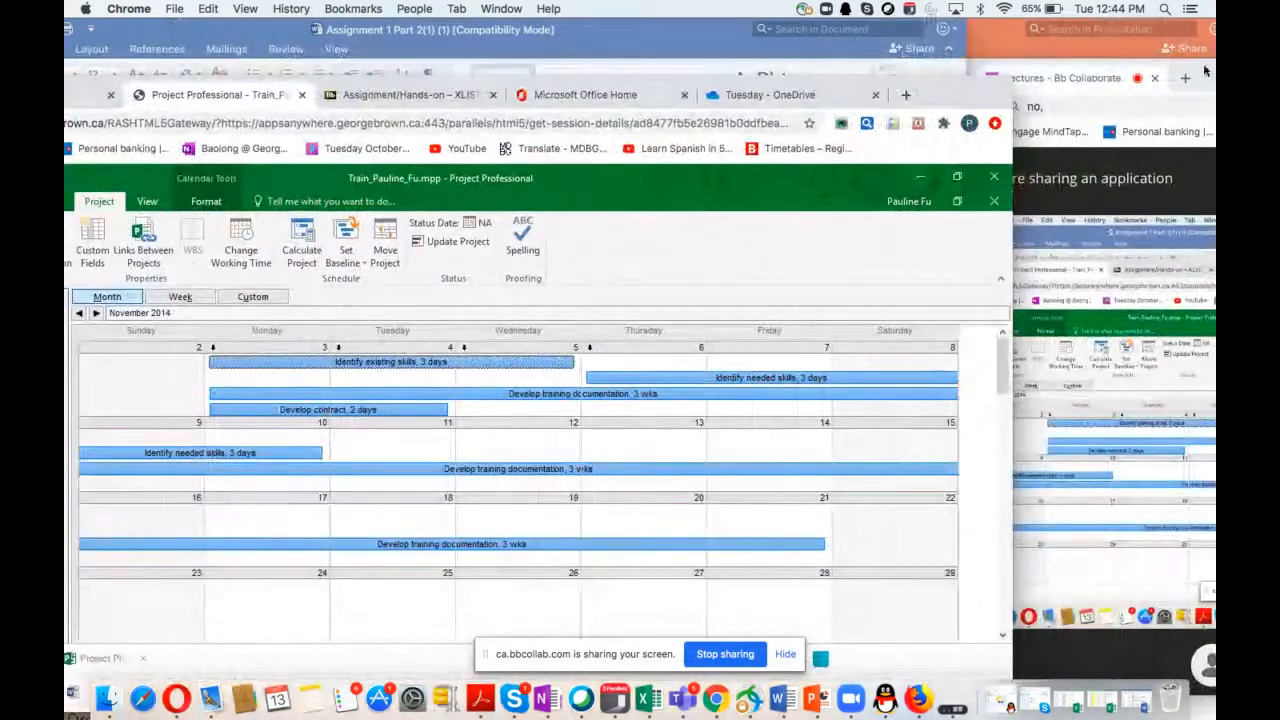
{"action": "left_click_drag", "start_coordinate": [1208, 70], "coordinate": [1211, 110]}
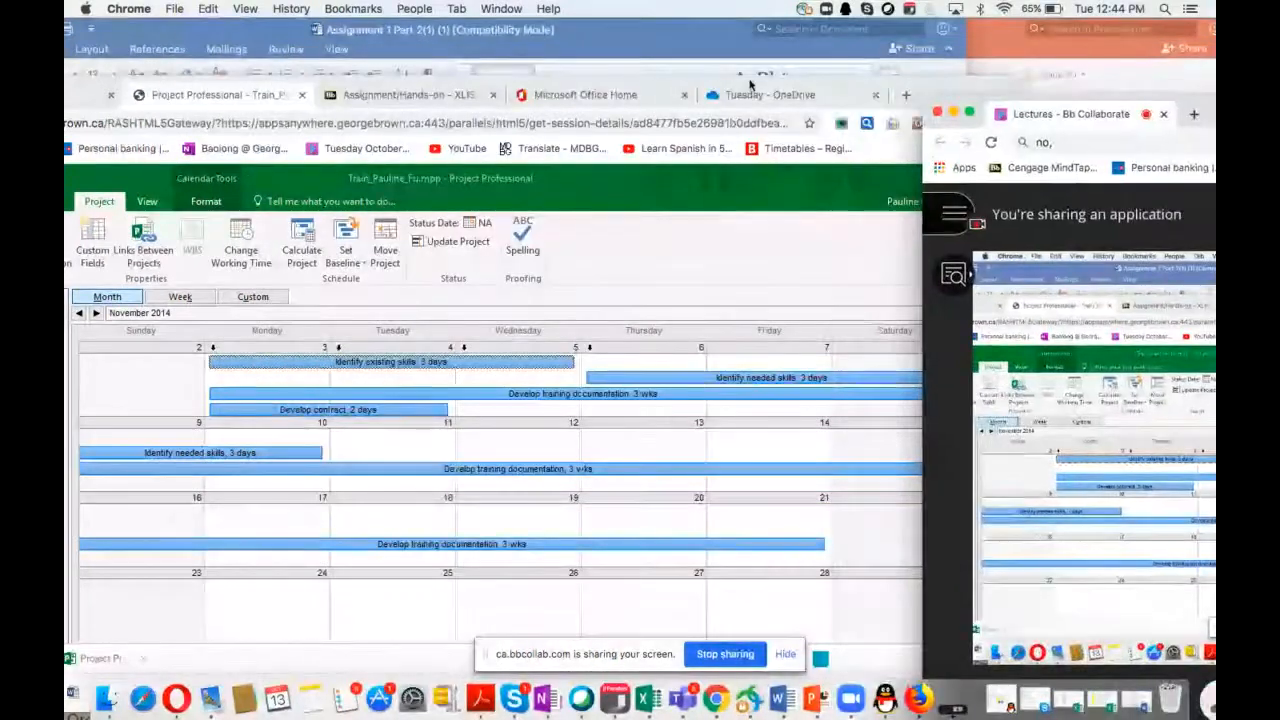
{"action": "left_click", "coordinate": [531, 82]}
{"action": "left_click_drag", "start_coordinate": [531, 82], "coordinate": [1013, 60]}
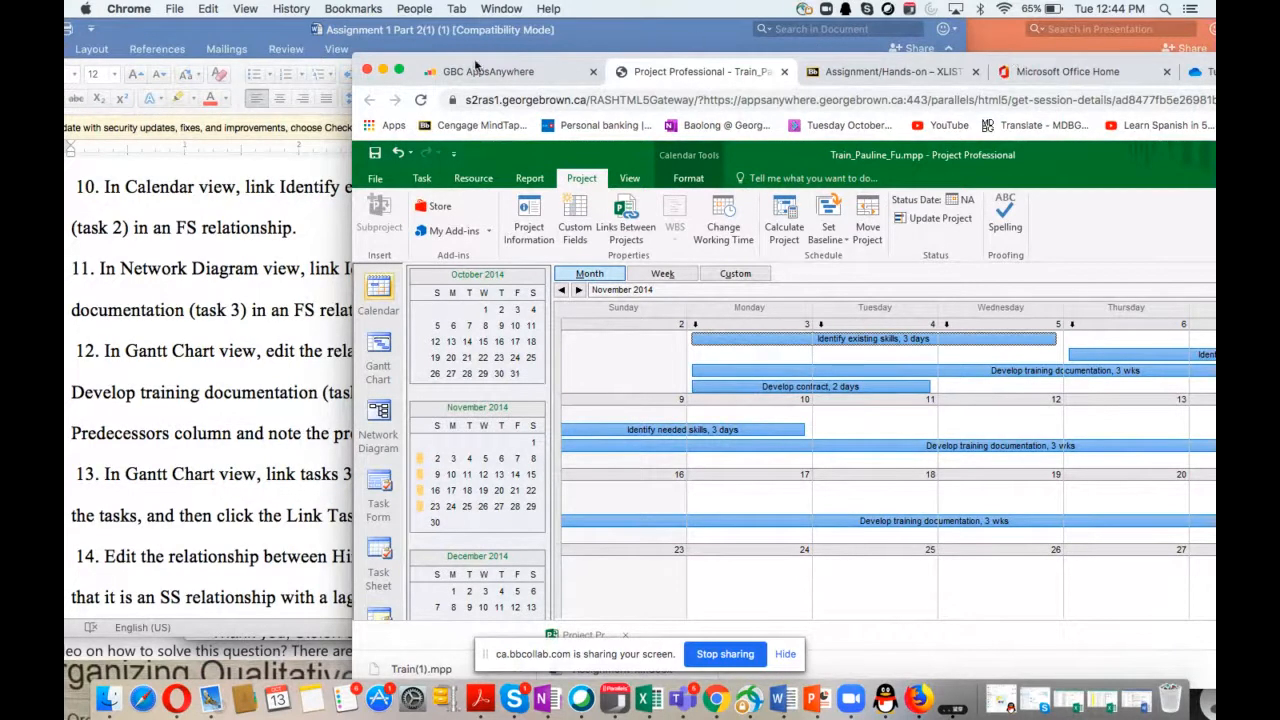
{"action": "left_click_drag", "start_coordinate": [564, 64], "coordinate": [686, 65]}
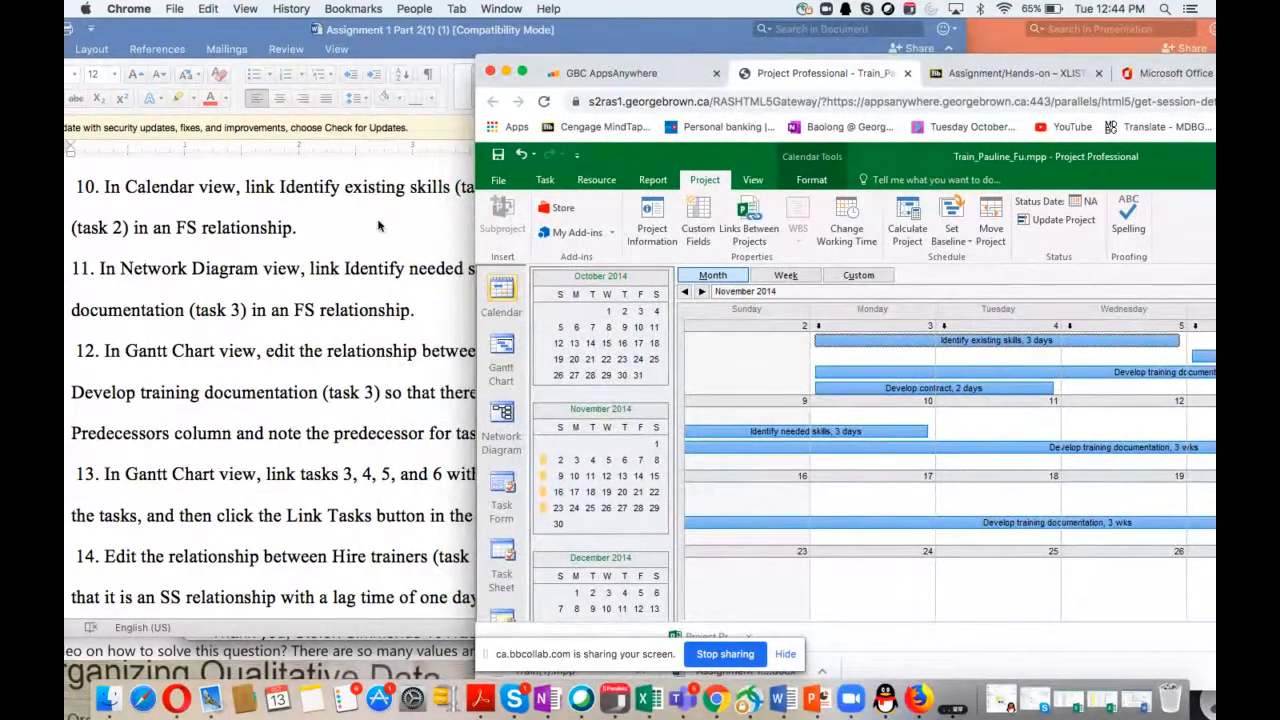
{"action": "left_click", "coordinate": [437, 270]}
{"action": "scroll", "coordinate": [437, 270], "scroll_direction": "down", "scroll_amount": 3}
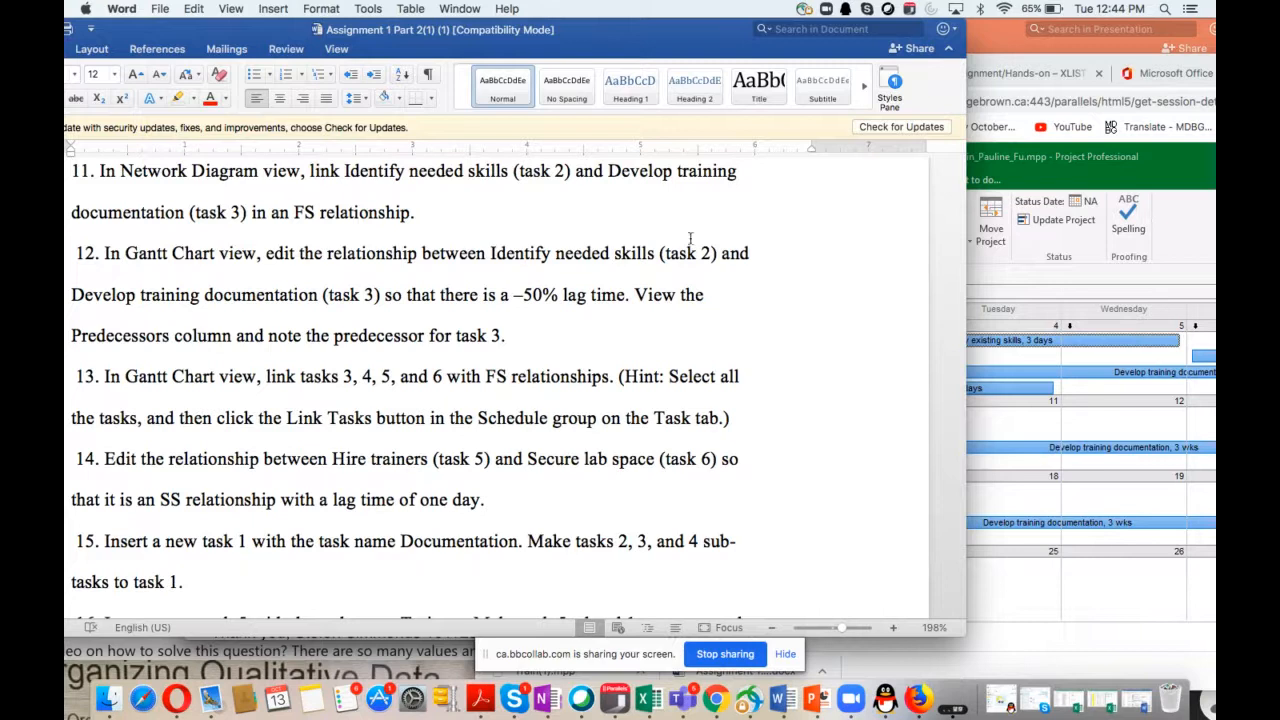
{"action": "left_click", "coordinate": [1087, 169]}
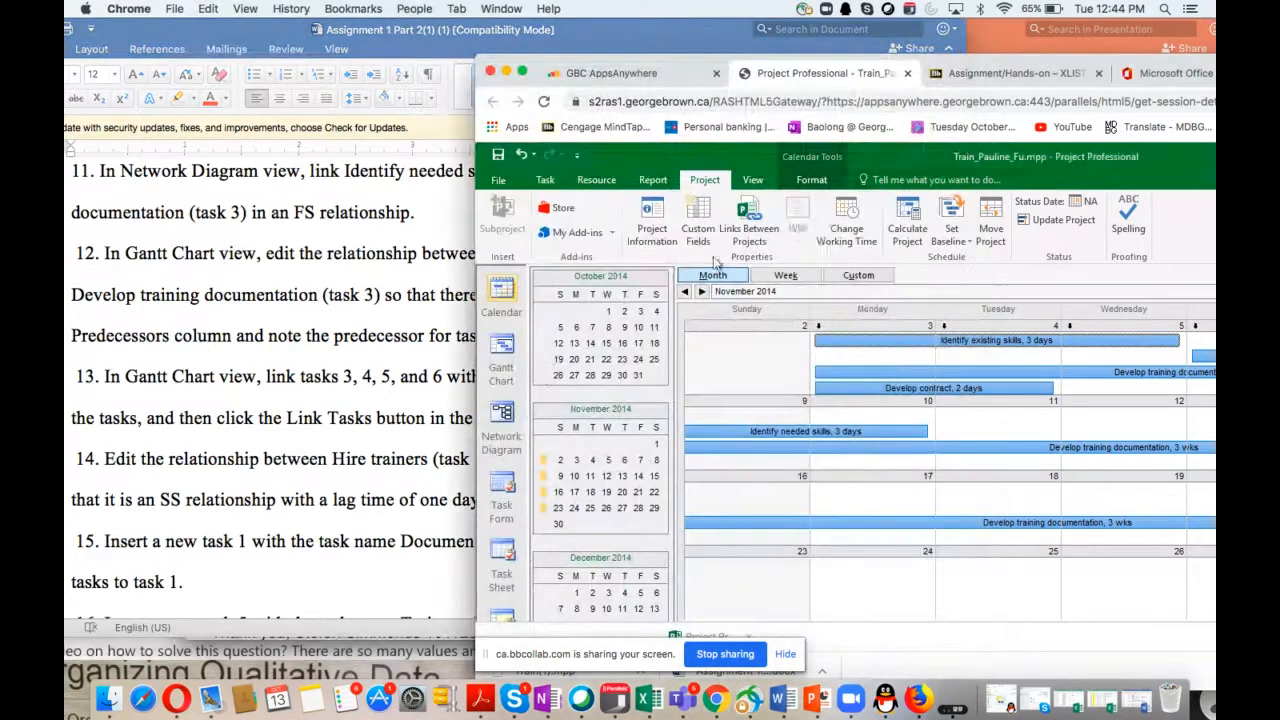
In Network Diagram view, link Identify needed skills (task 2) to Develop training documentation (task 3) with a finish-to-start relationship
{"action": "left_click", "coordinate": [500, 428]}
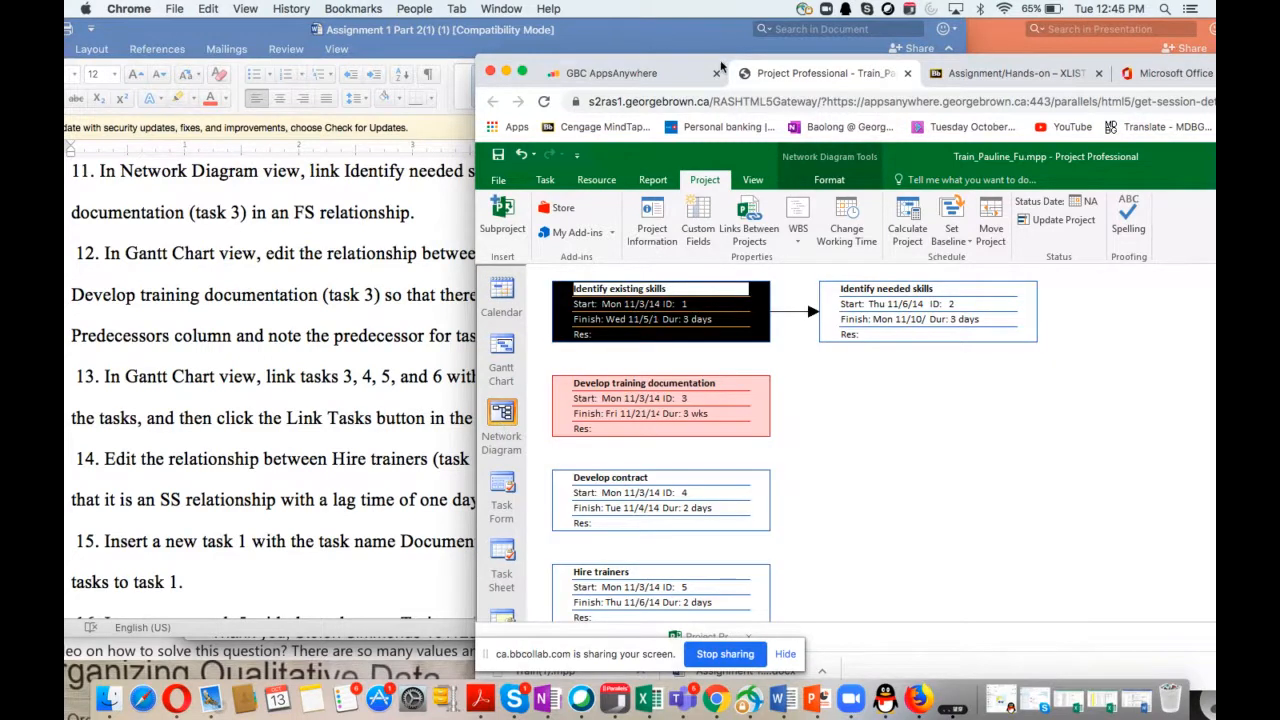
{"action": "left_click_drag", "start_coordinate": [722, 65], "coordinate": [707, 255]}
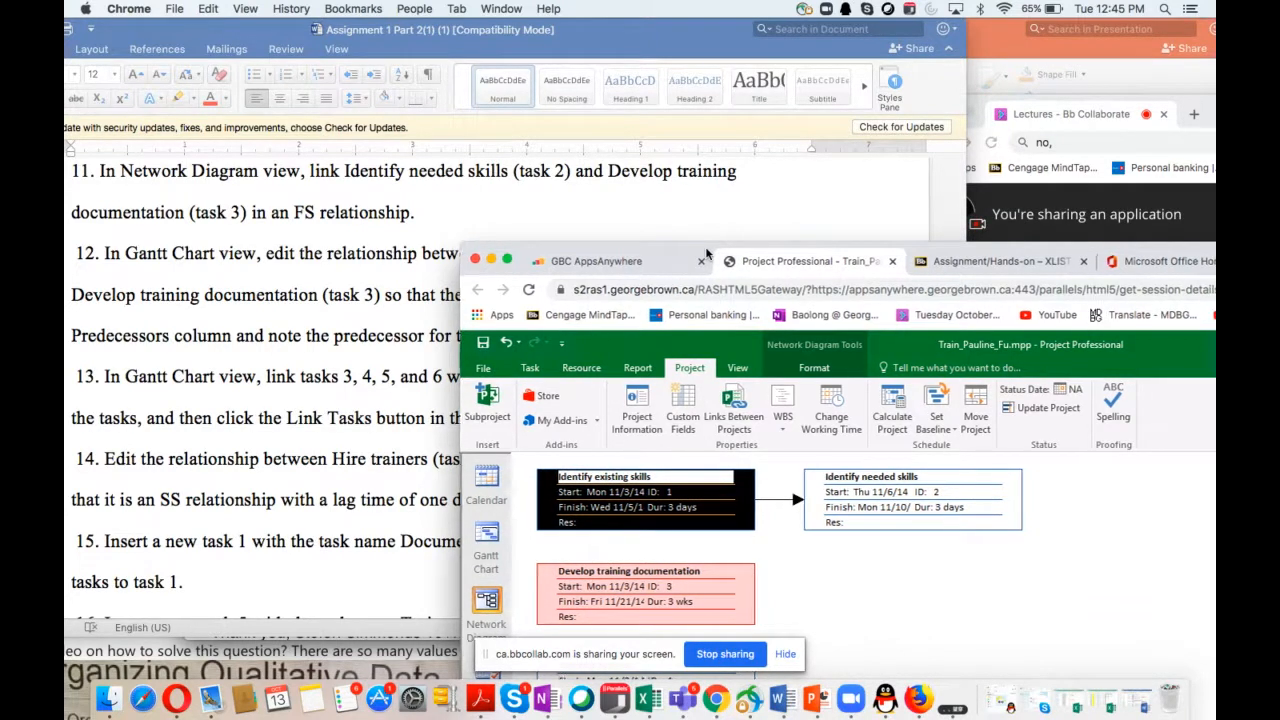
{"action": "left_click_drag", "start_coordinate": [707, 253], "coordinate": [557, 7]}
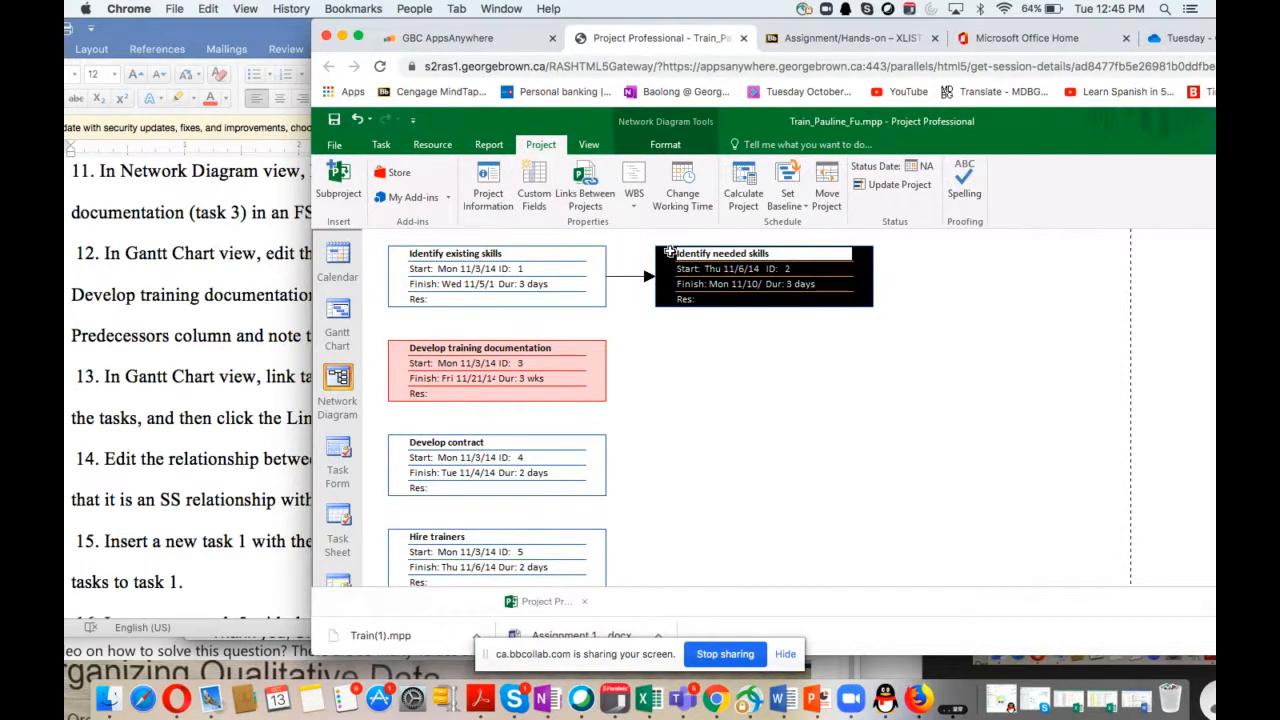
{"action": "left_click", "coordinate": [400, 348]}
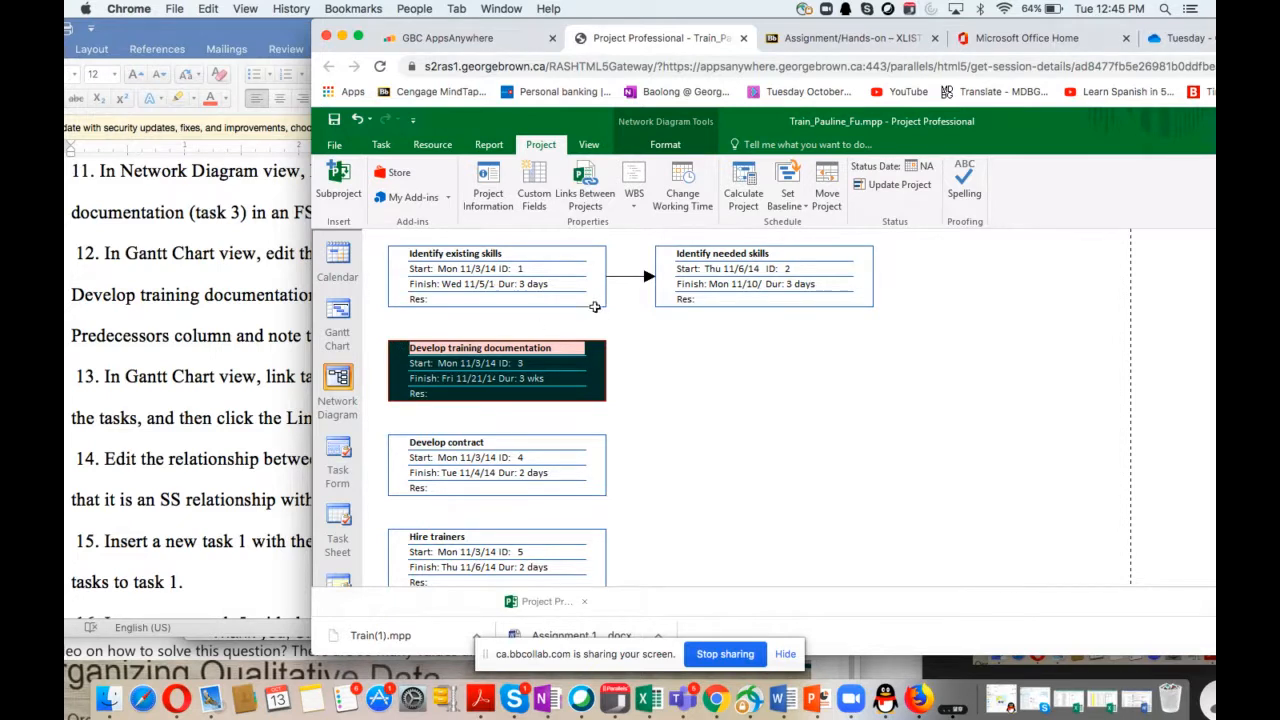
{"action": "left_click", "coordinate": [665, 253]}
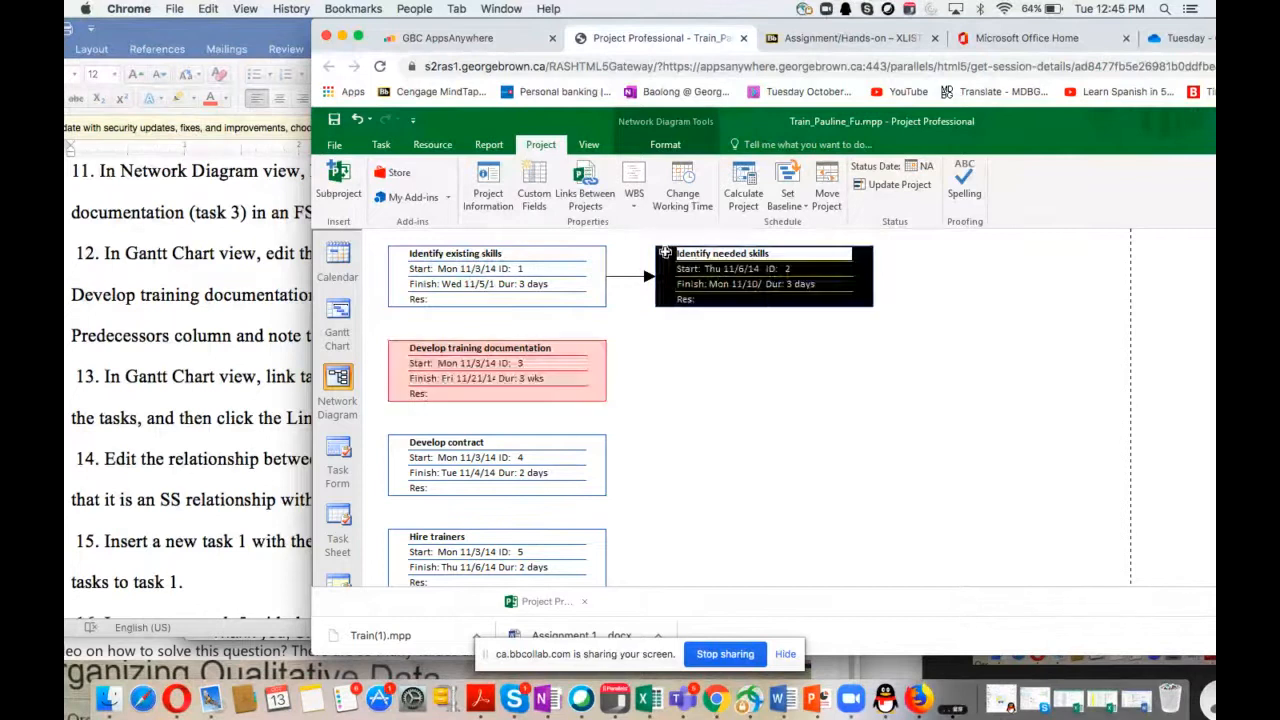
{"action": "left_click_drag", "start_coordinate": [665, 253], "coordinate": [582, 359]}
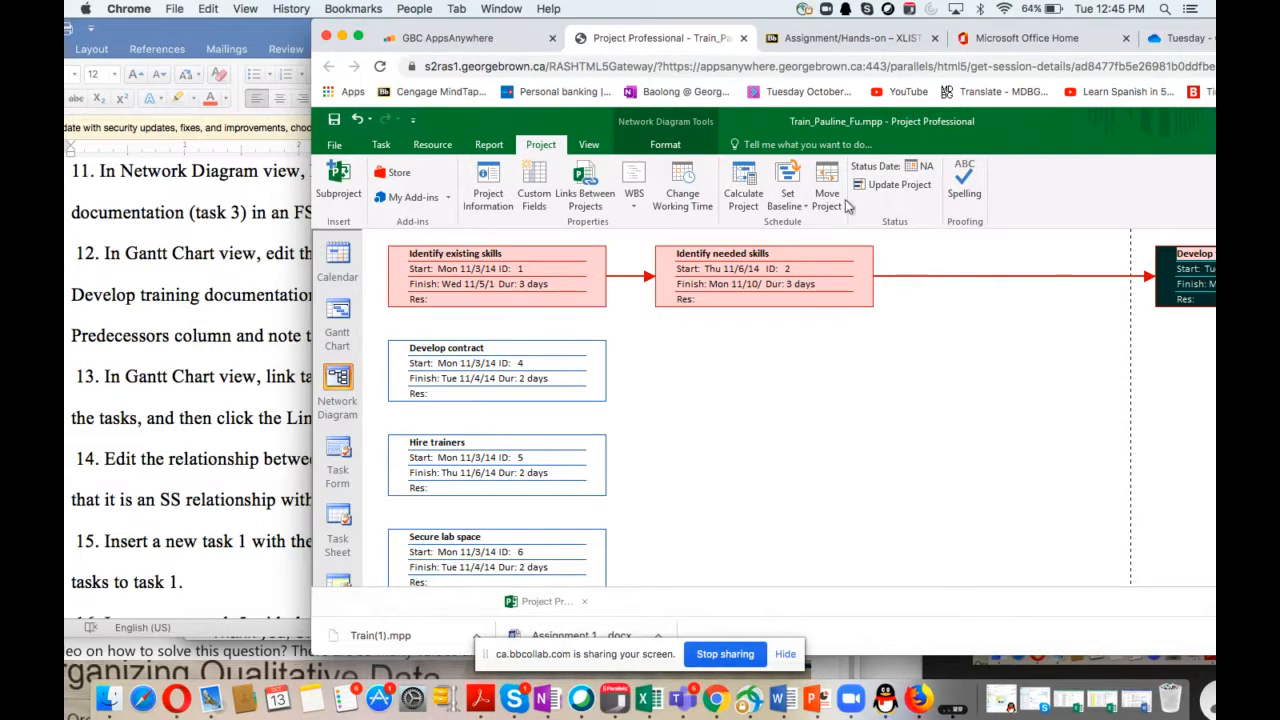
Read assignment step 12 in the Word document and switch back to the project in the browser
{"action": "left_click", "coordinate": [237, 240]}
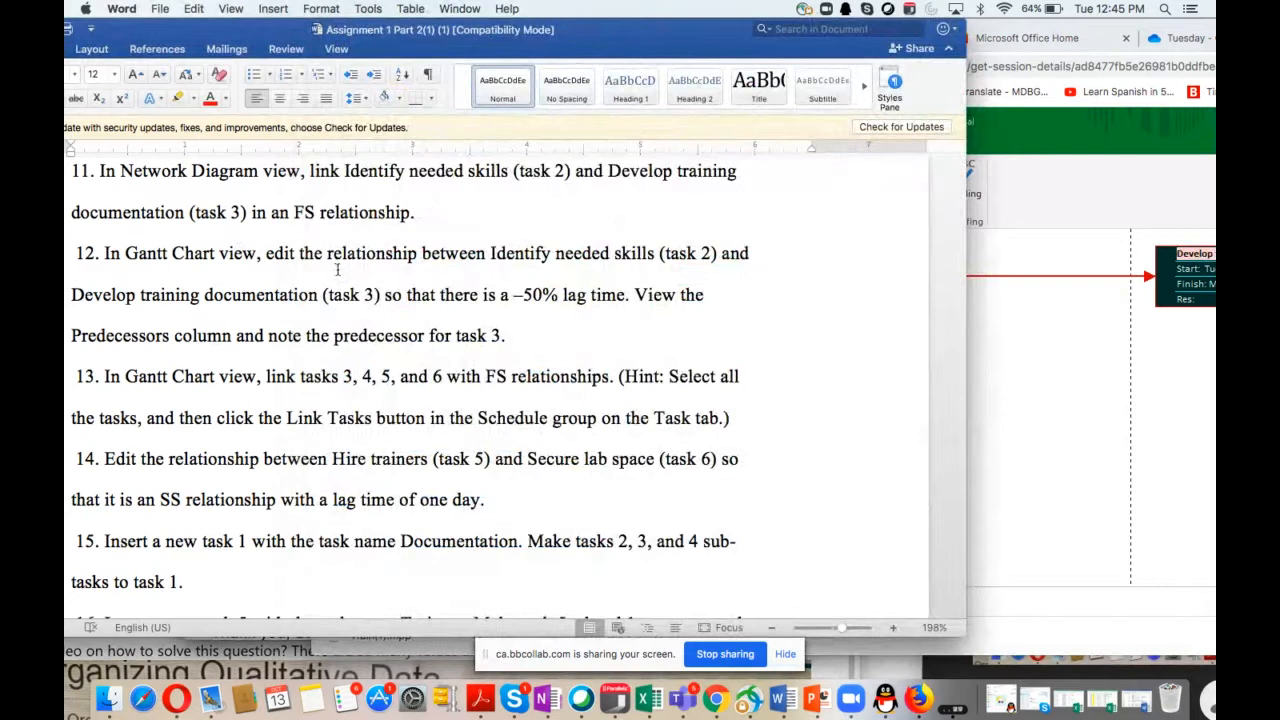
{"action": "scroll", "coordinate": [335, 314], "scroll_direction": "down", "scroll_amount": 1}
{"action": "scroll", "coordinate": [335, 314], "scroll_direction": "down", "scroll_amount": 2}
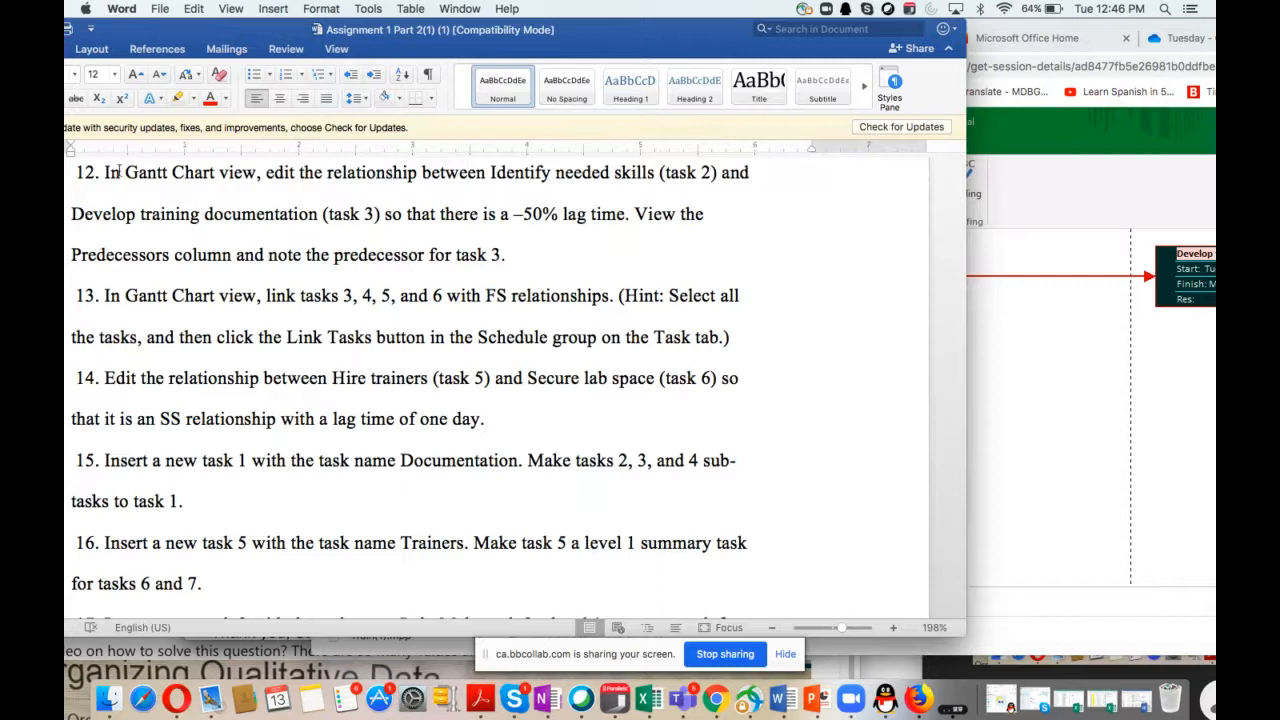
{"action": "left_click_drag", "start_coordinate": [124, 172], "coordinate": [216, 172]}
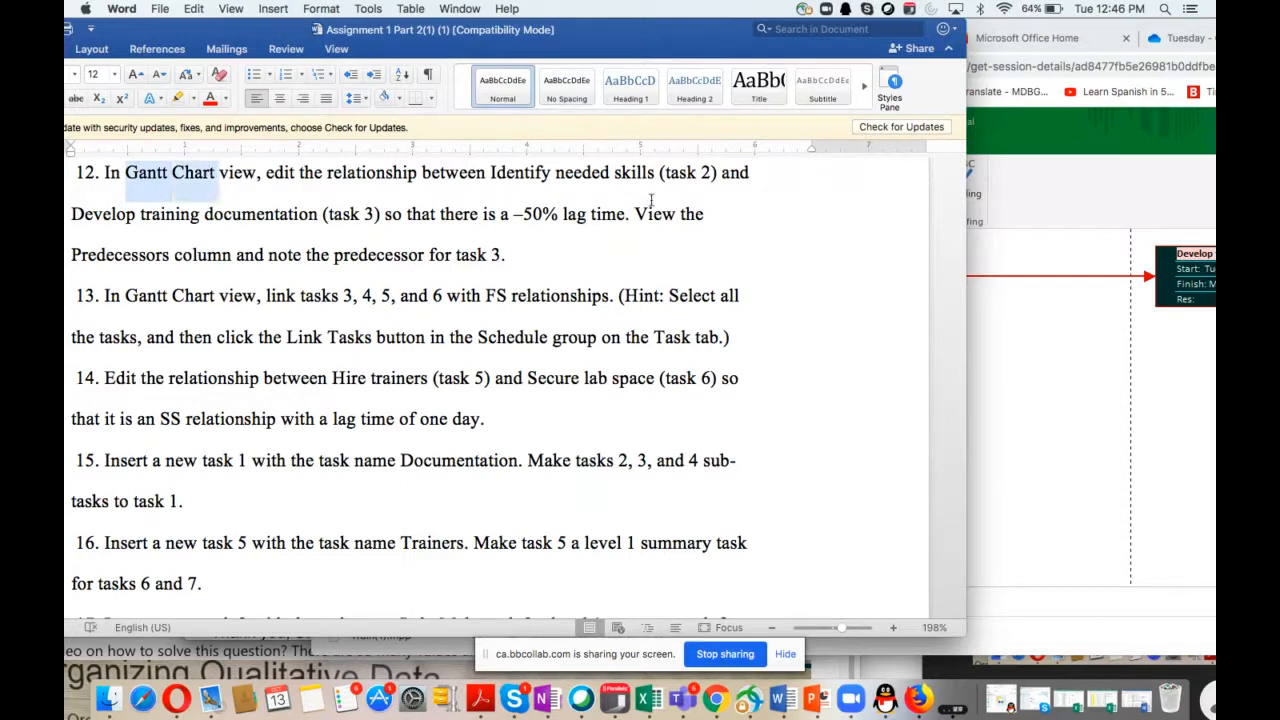
{"action": "left_click", "coordinate": [1046, 140]}
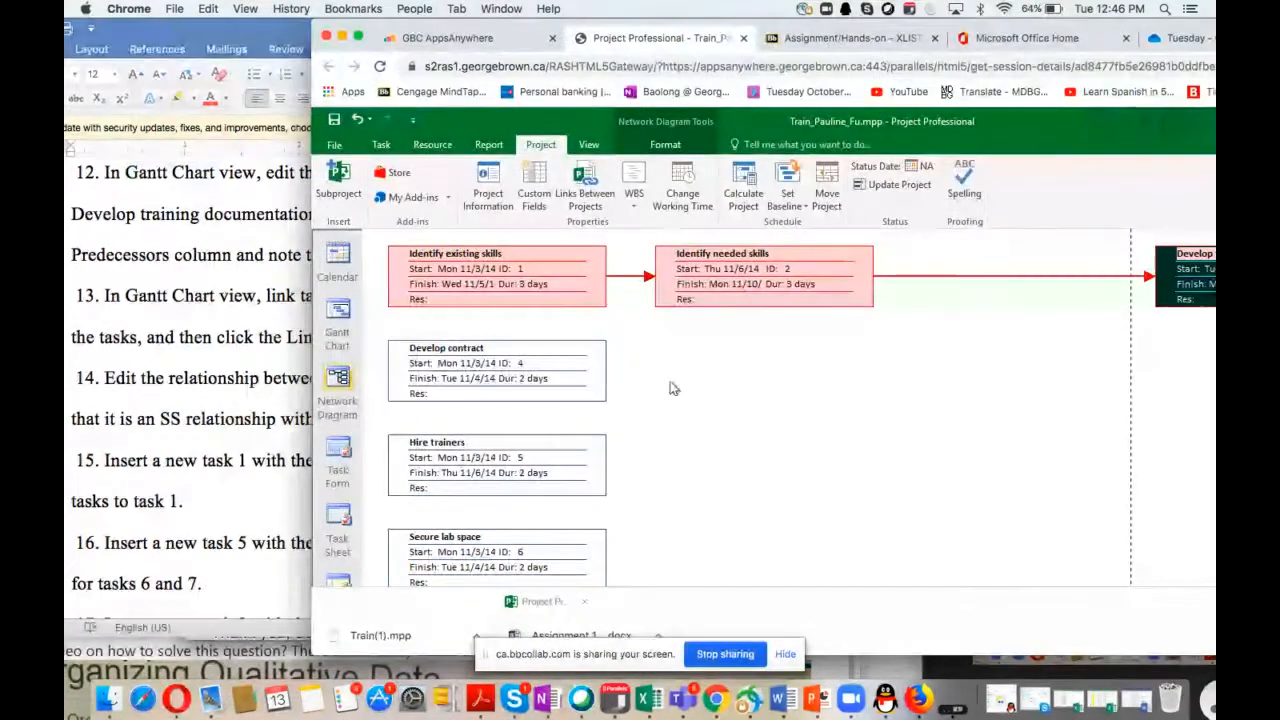
In Gantt Chart view, set a -50% lag on the finish-to-start dependency between Identify needed skills and Develop training documentation
{"action": "left_click", "coordinate": [336, 320]}
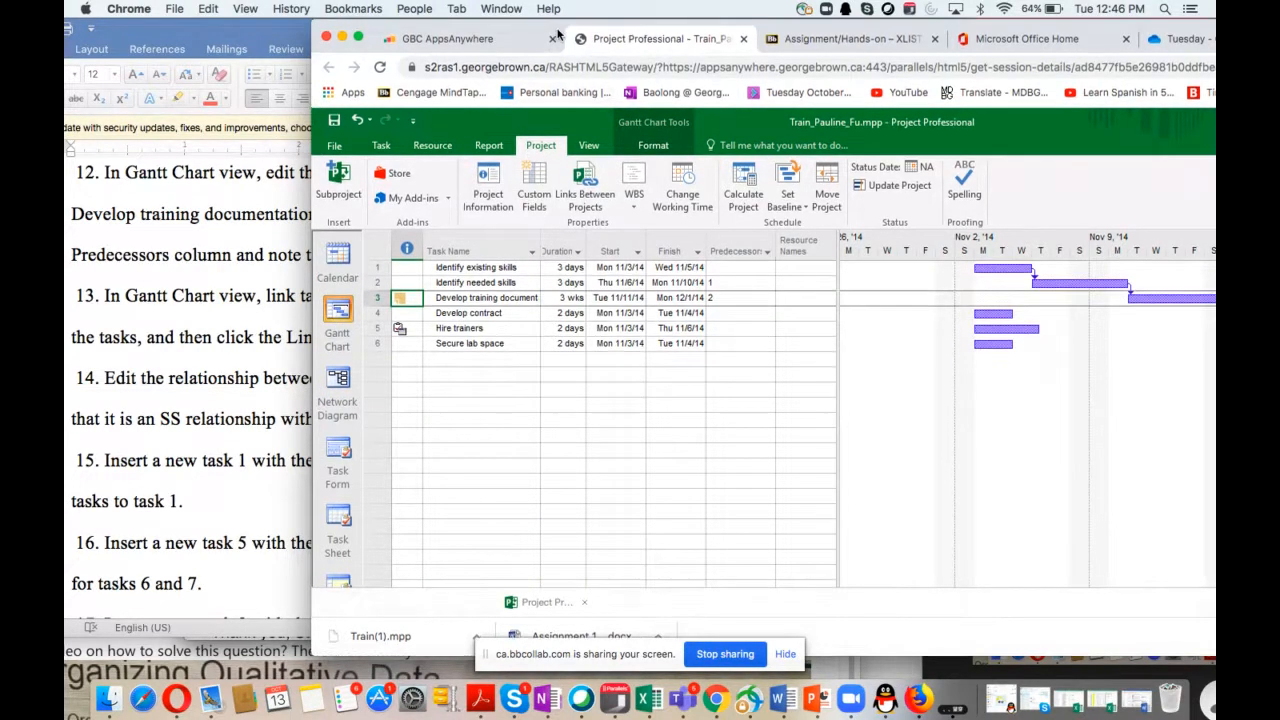
{"action": "left_click_drag", "start_coordinate": [556, 32], "coordinate": [329, 35]}
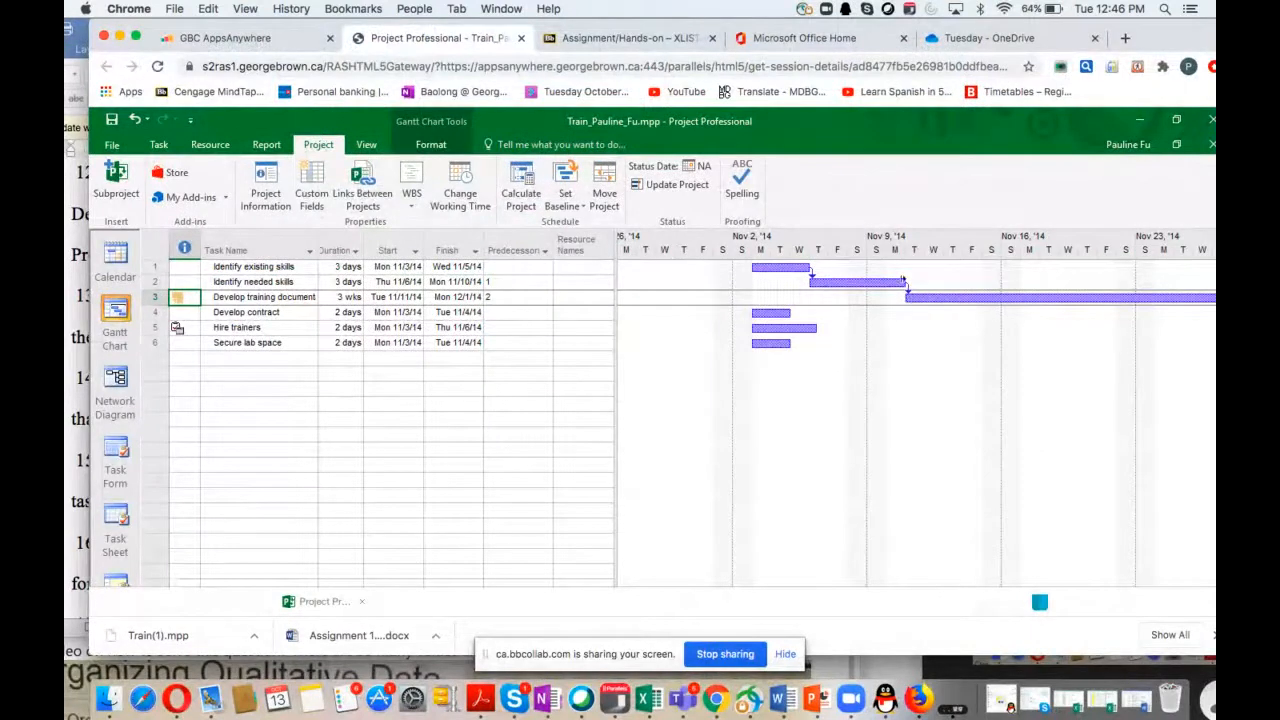
{"action": "double_click", "coordinate": [910, 291]}
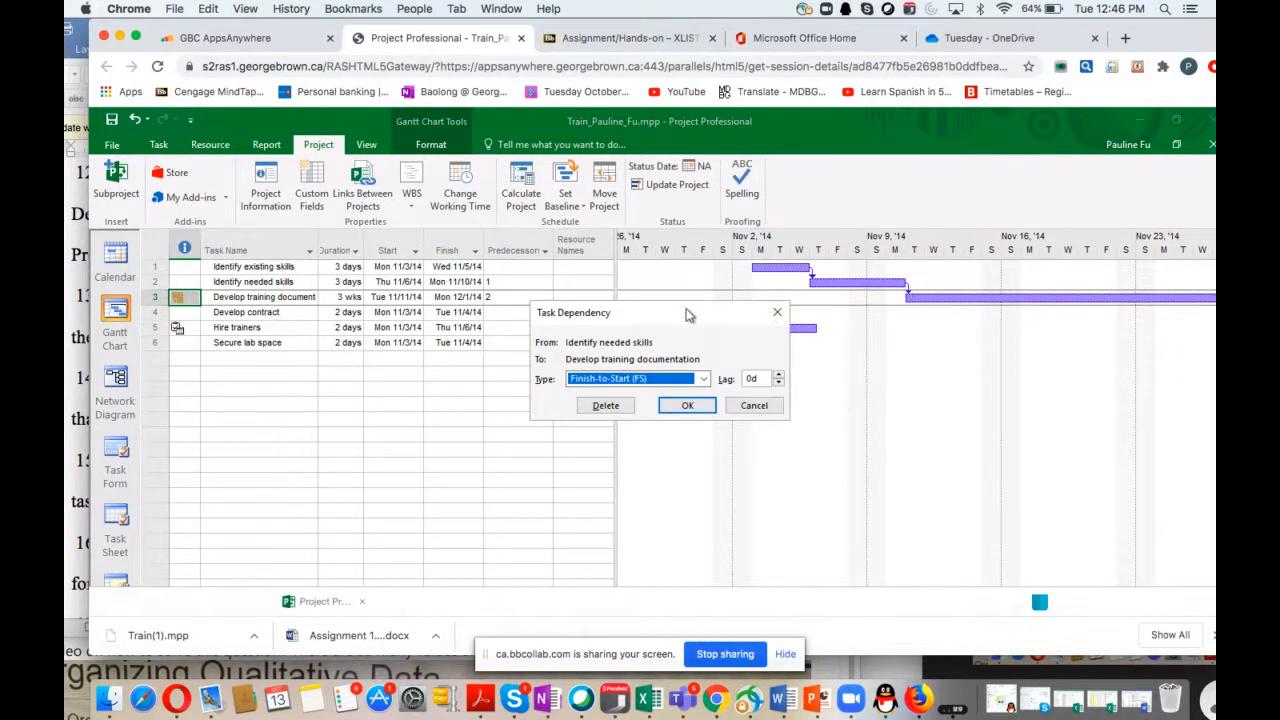
{"action": "left_click", "coordinate": [704, 380]}
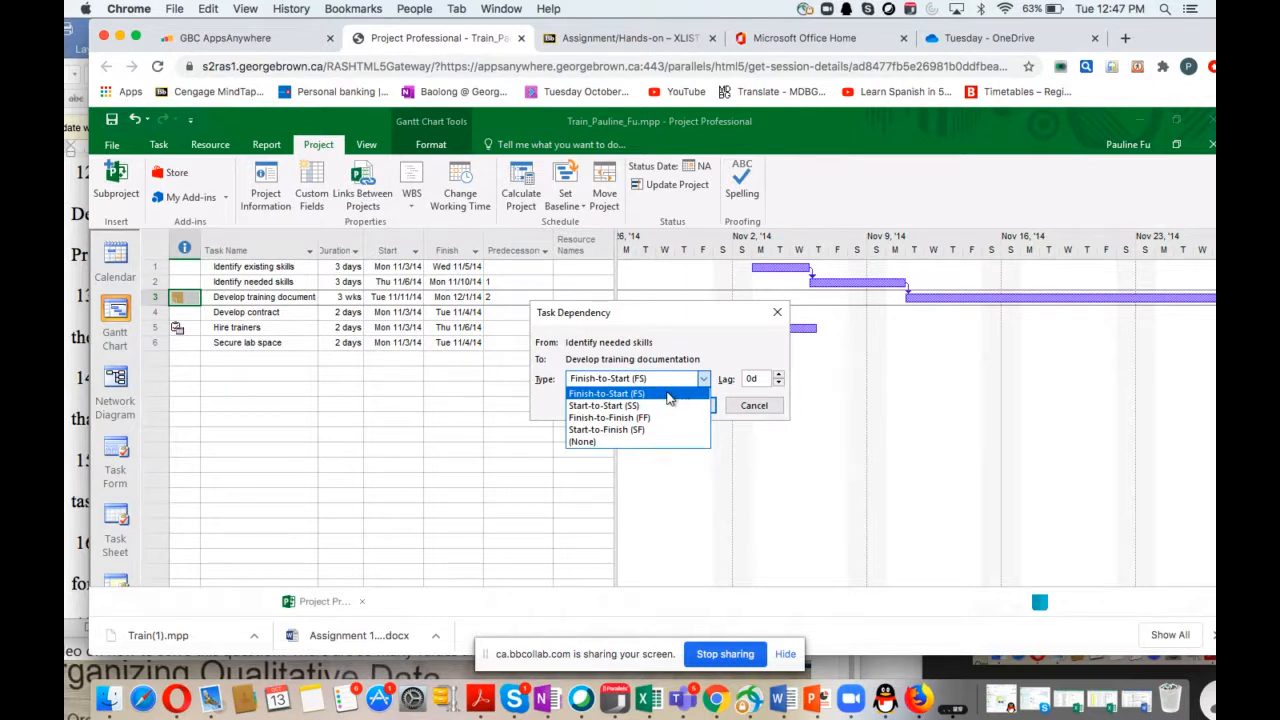
{"action": "left_click", "coordinate": [672, 396]}
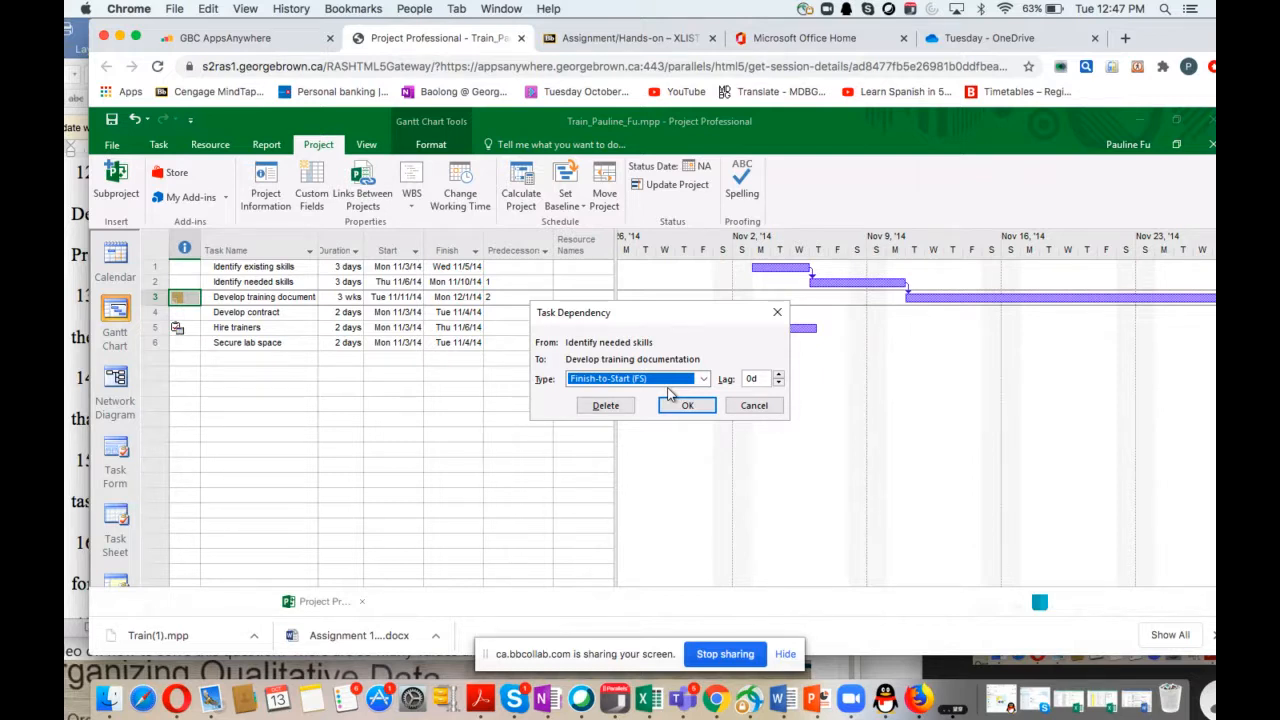
{"action": "left_click", "coordinate": [763, 378]}
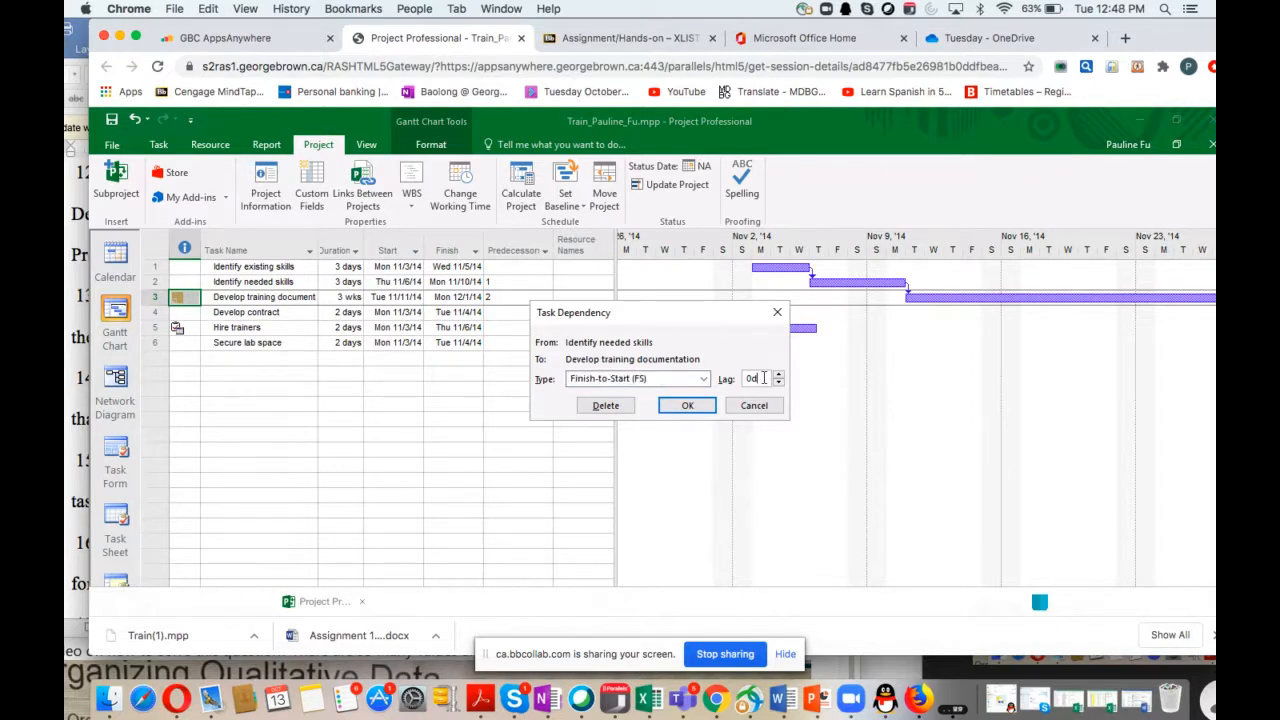
{"action": "left_click_drag", "start_coordinate": [763, 378], "coordinate": [718, 377]}
{"action": "type", "text": "-50%"}
{"action": "left_click", "coordinate": [684, 405]}
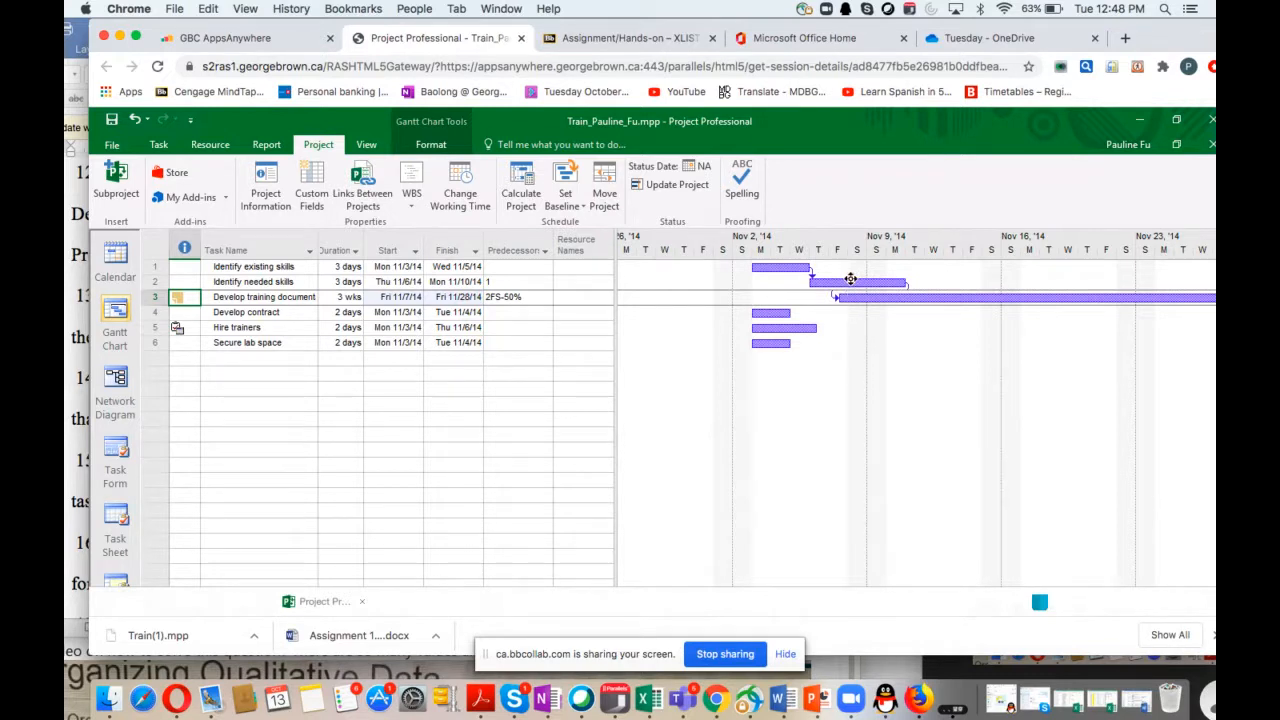
{"action": "mouse_move", "coordinate": [850, 287]}
{"action": "mouse_move", "coordinate": [881, 283]}
Read assignment step 13 on linking tasks 3, 4, 5 and 6 in the Word document and return to the project
{"action": "left_click_drag", "start_coordinate": [537, 27], "coordinate": [712, 85]}
{"action": "left_click", "coordinate": [250, 38]}
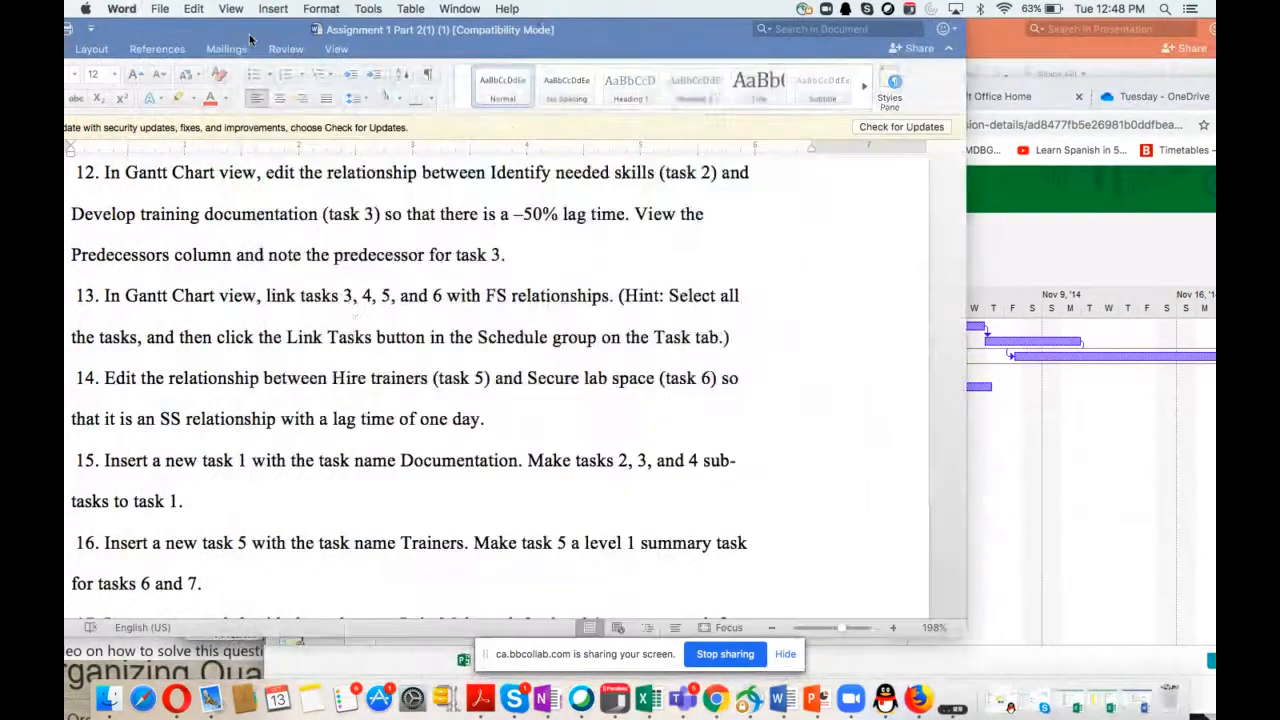
{"action": "scroll", "coordinate": [379, 368], "scroll_direction": "down", "scroll_amount": 3}
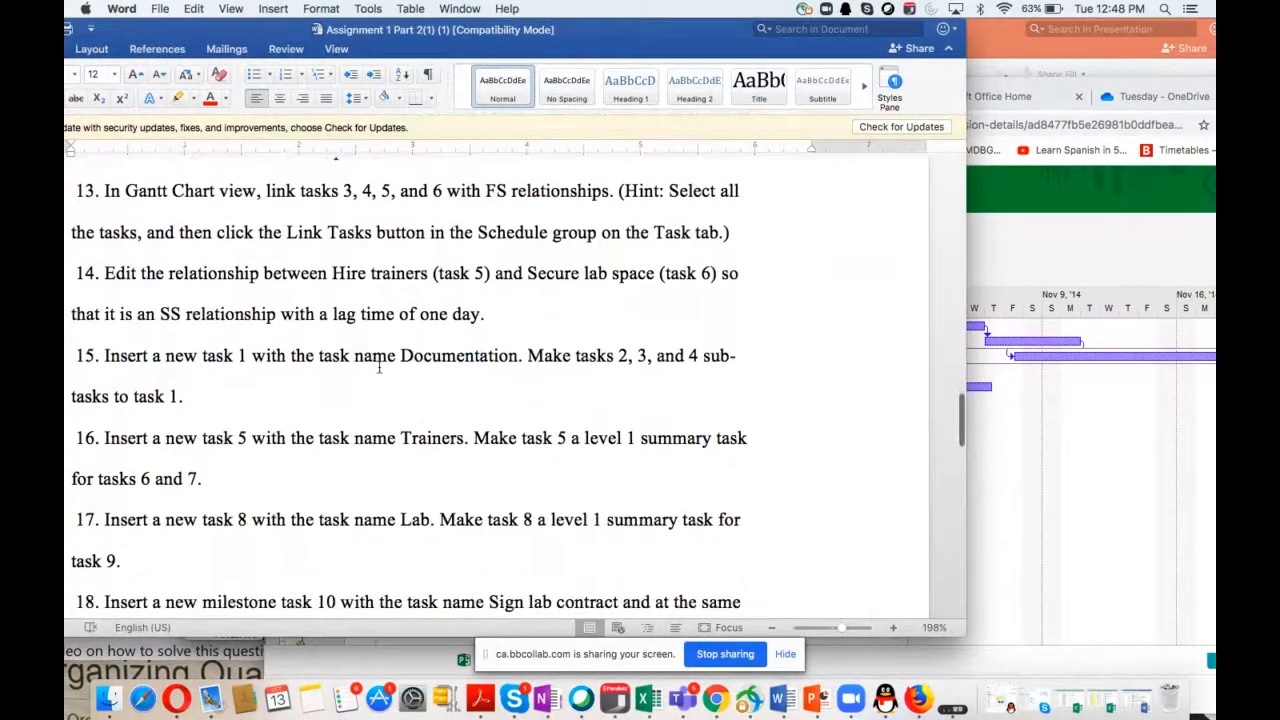
{"action": "left_click_drag", "start_coordinate": [120, 190], "coordinate": [252, 197]}
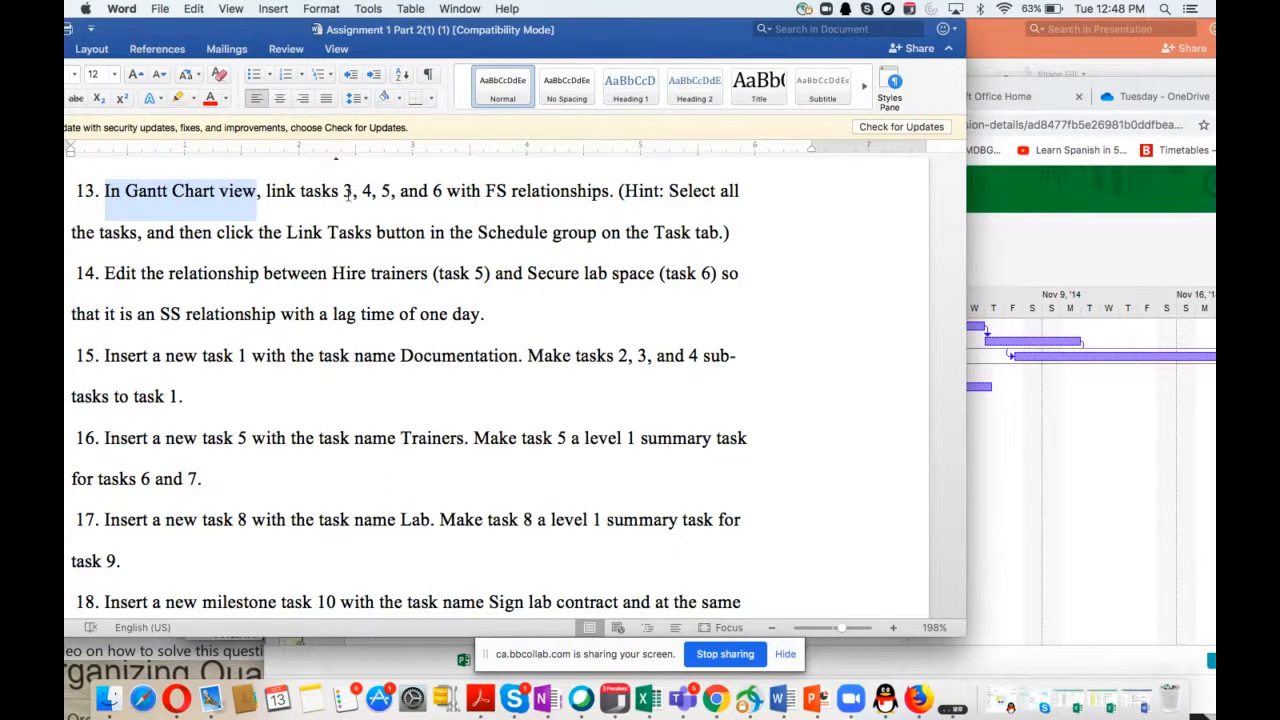
{"action": "left_click_drag", "start_coordinate": [343, 190], "coordinate": [588, 268]}
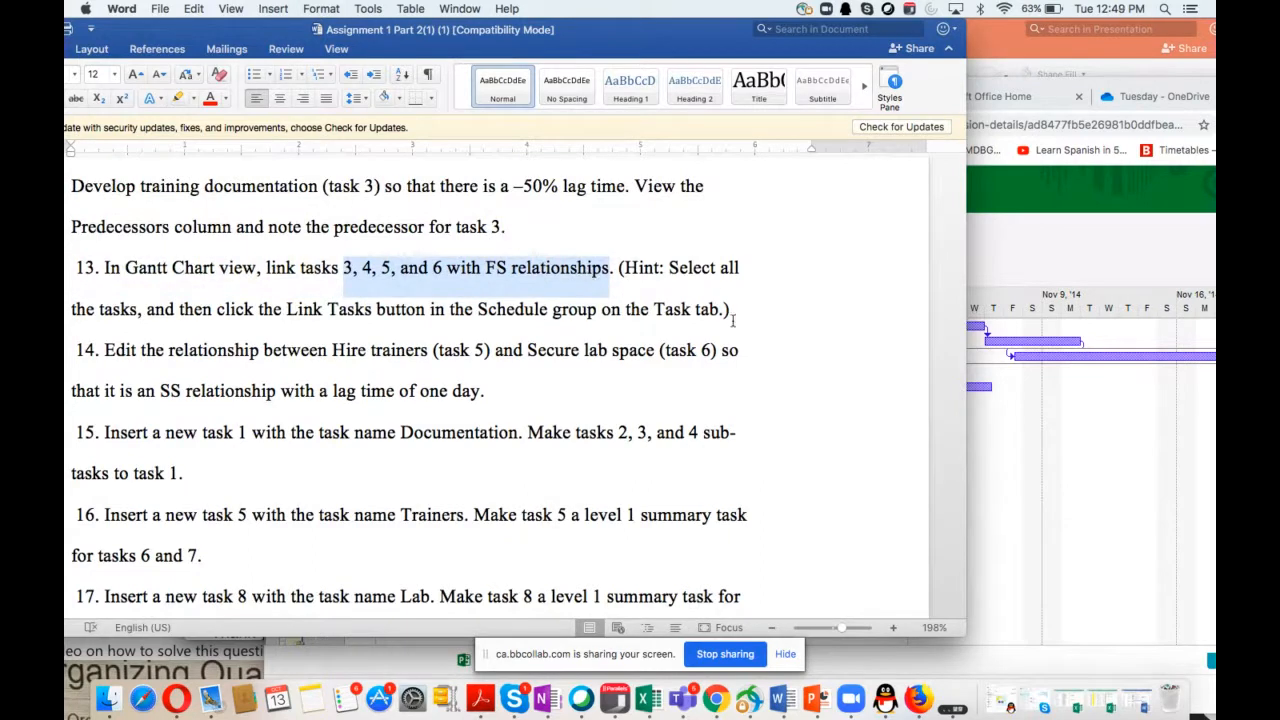
{"action": "left_click_drag", "start_coordinate": [655, 29], "coordinate": [661, 29]}
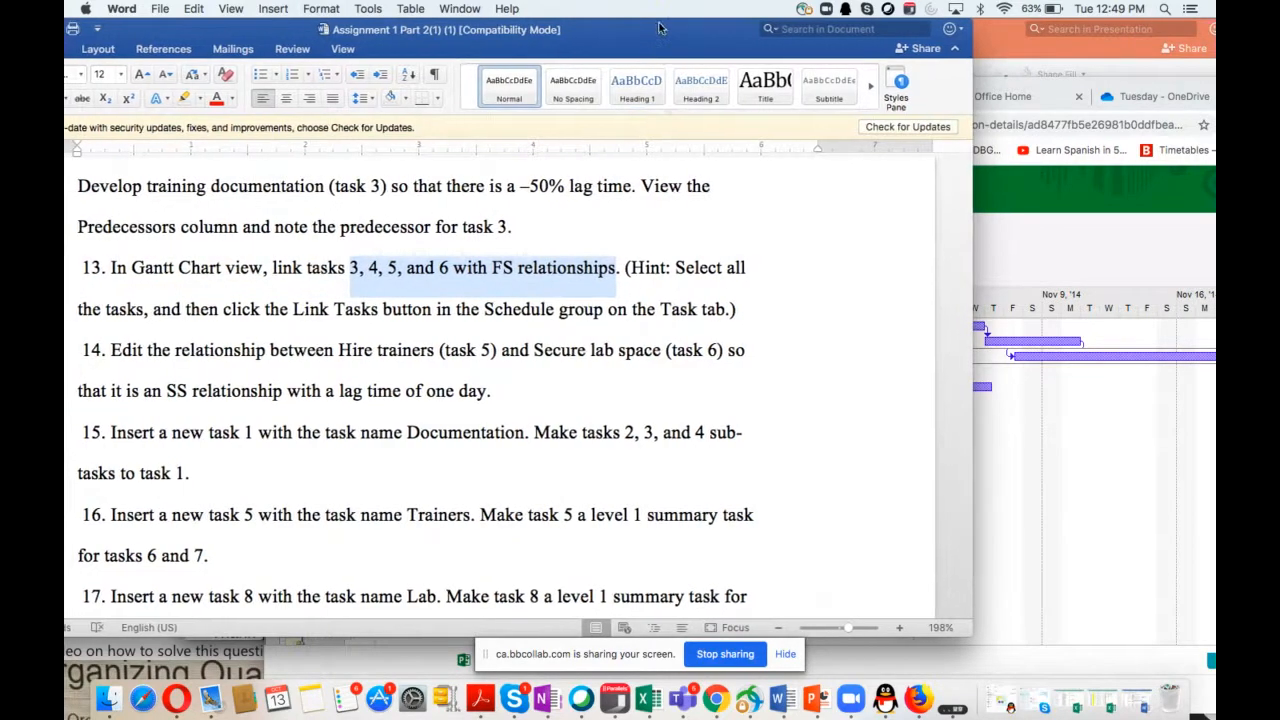
{"action": "left_click", "coordinate": [1059, 227]}
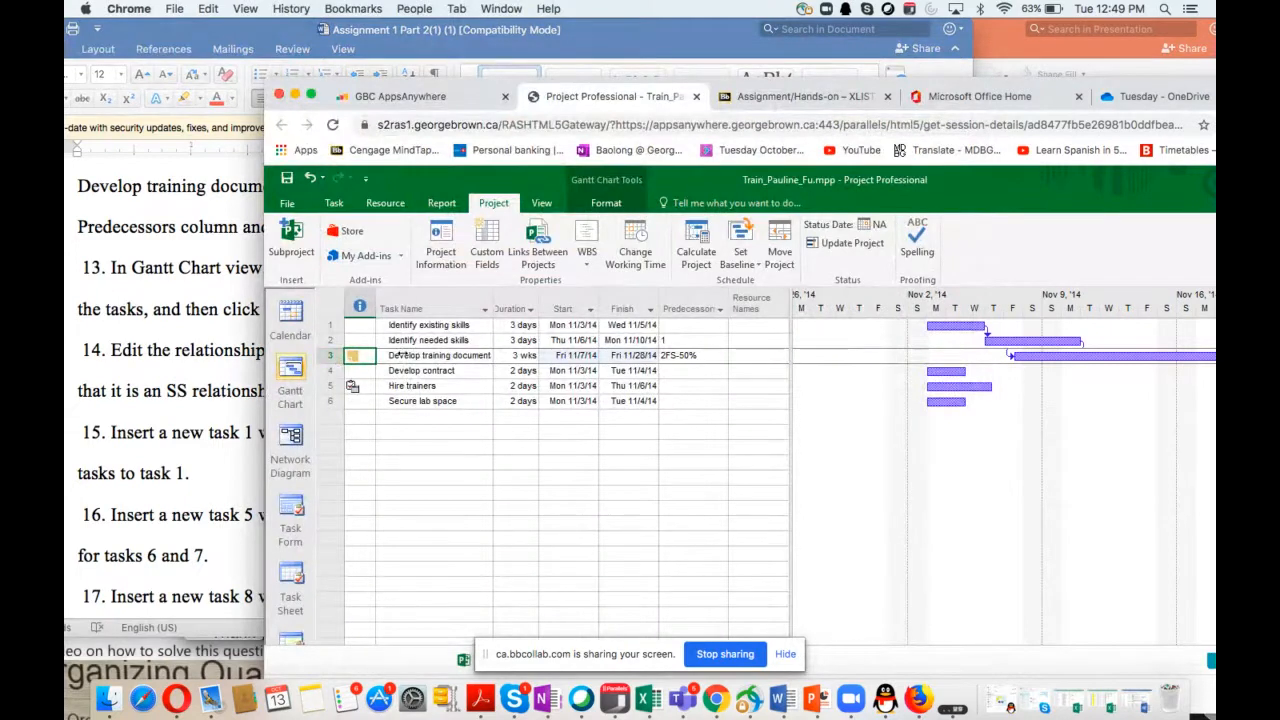
Link tasks 3 to 6, Develop training documentation through Secure lab space, with finish-to-start relationships in Gantt Chart view
{"action": "left_click_drag", "start_coordinate": [405, 352], "coordinate": [404, 401]}
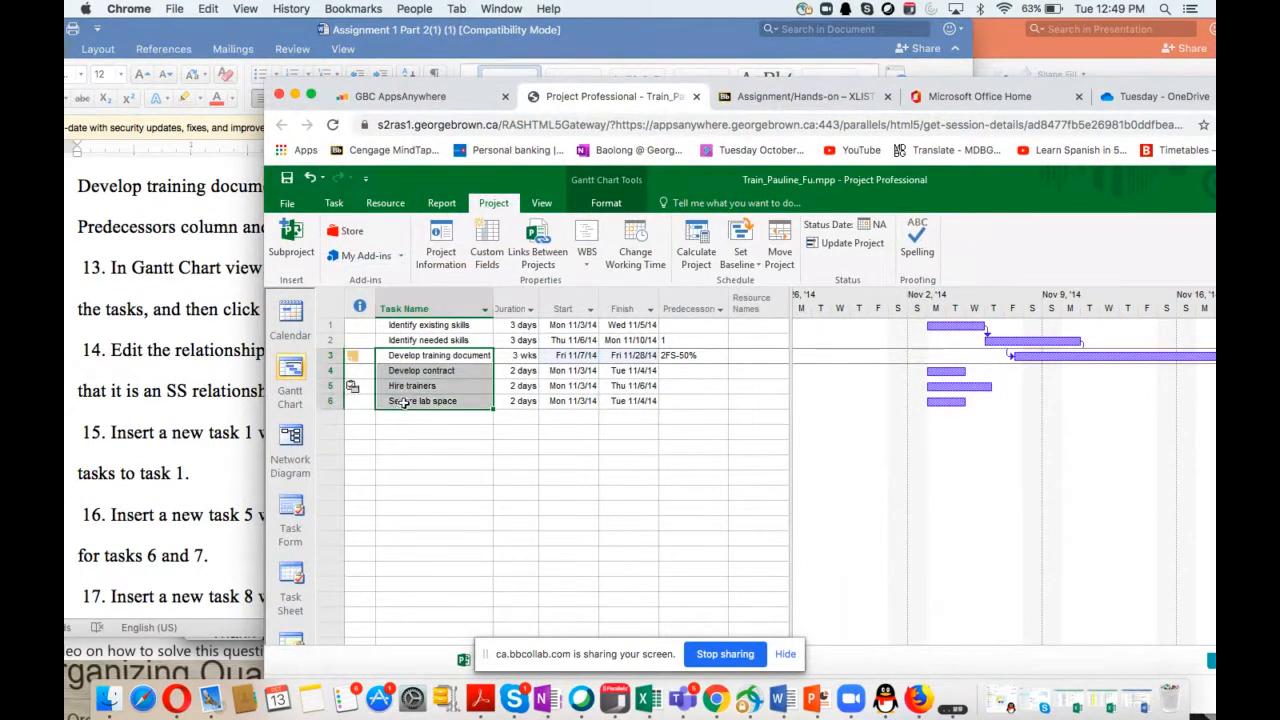
{"action": "left_click", "coordinate": [334, 204]}
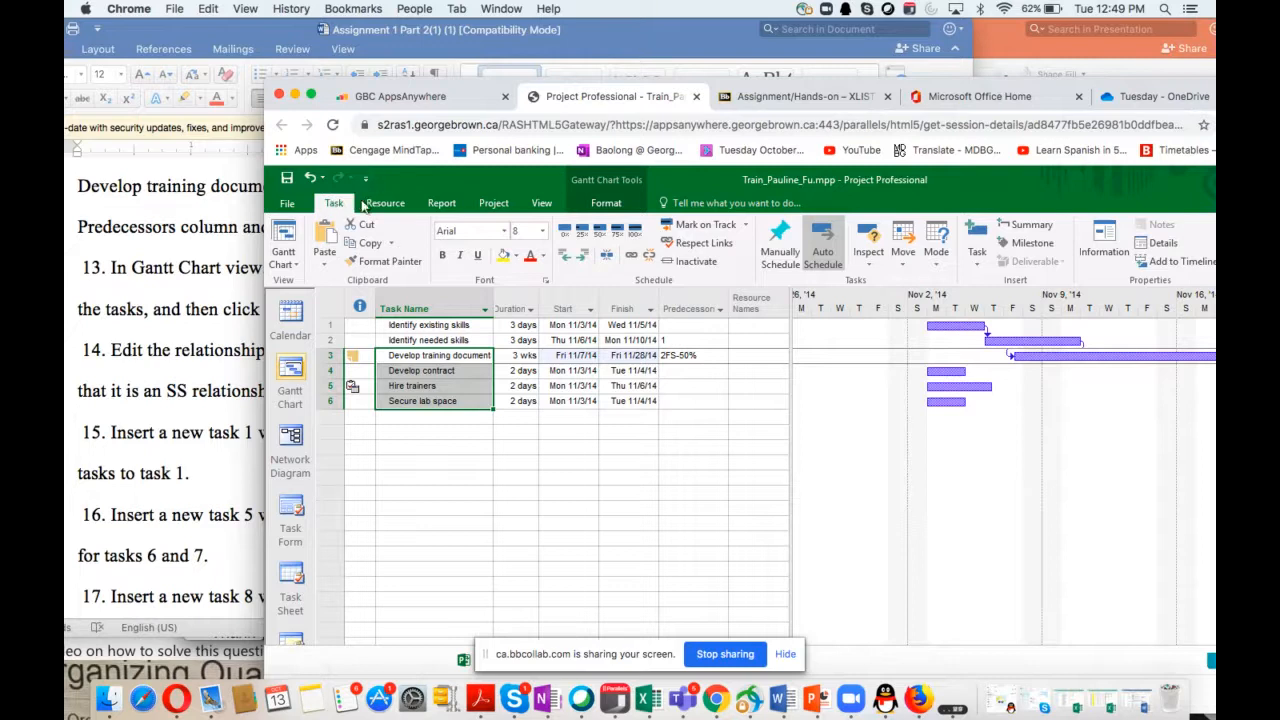
{"action": "left_click", "coordinate": [631, 259]}
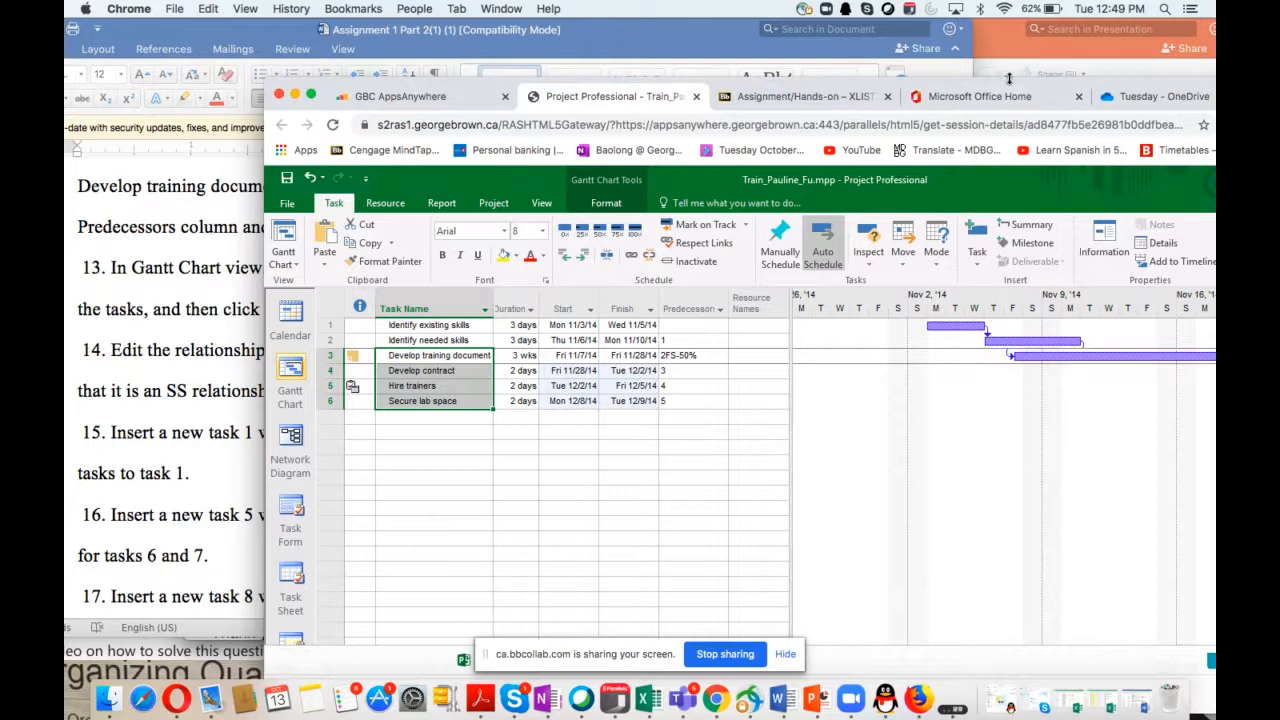
{"action": "left_click_drag", "start_coordinate": [1014, 86], "coordinate": [623, 89]}
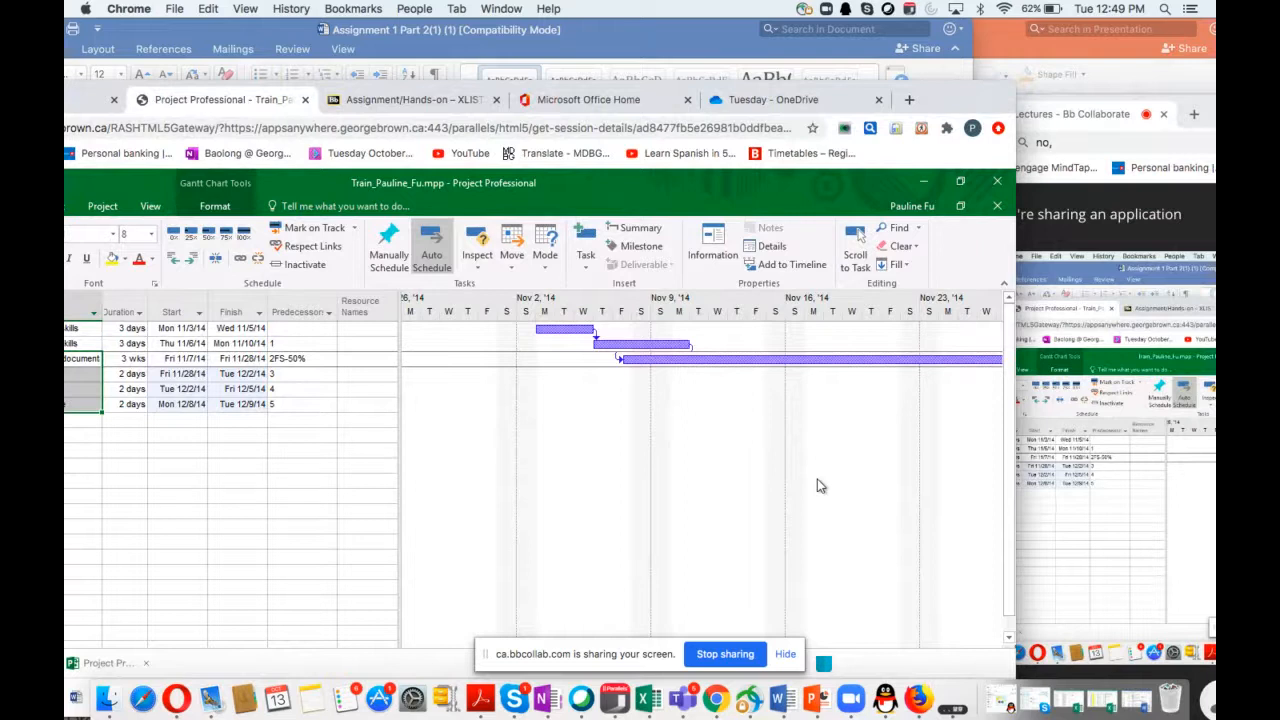
{"action": "scroll", "coordinate": [818, 486], "scroll_direction": "down", "scroll_amount": 5}
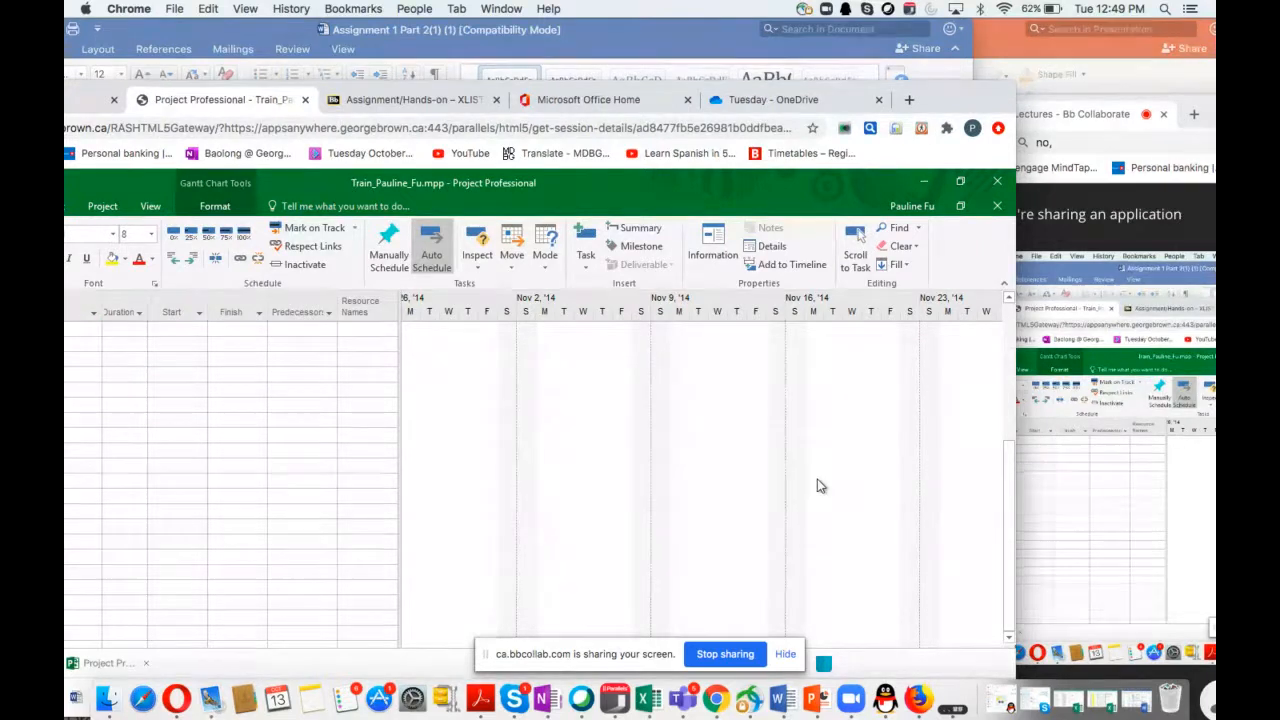
{"action": "scroll", "coordinate": [805, 460], "scroll_direction": "up", "scroll_amount": 5}
{"action": "left_click_drag", "start_coordinate": [614, 91], "coordinate": [1160, 97]}
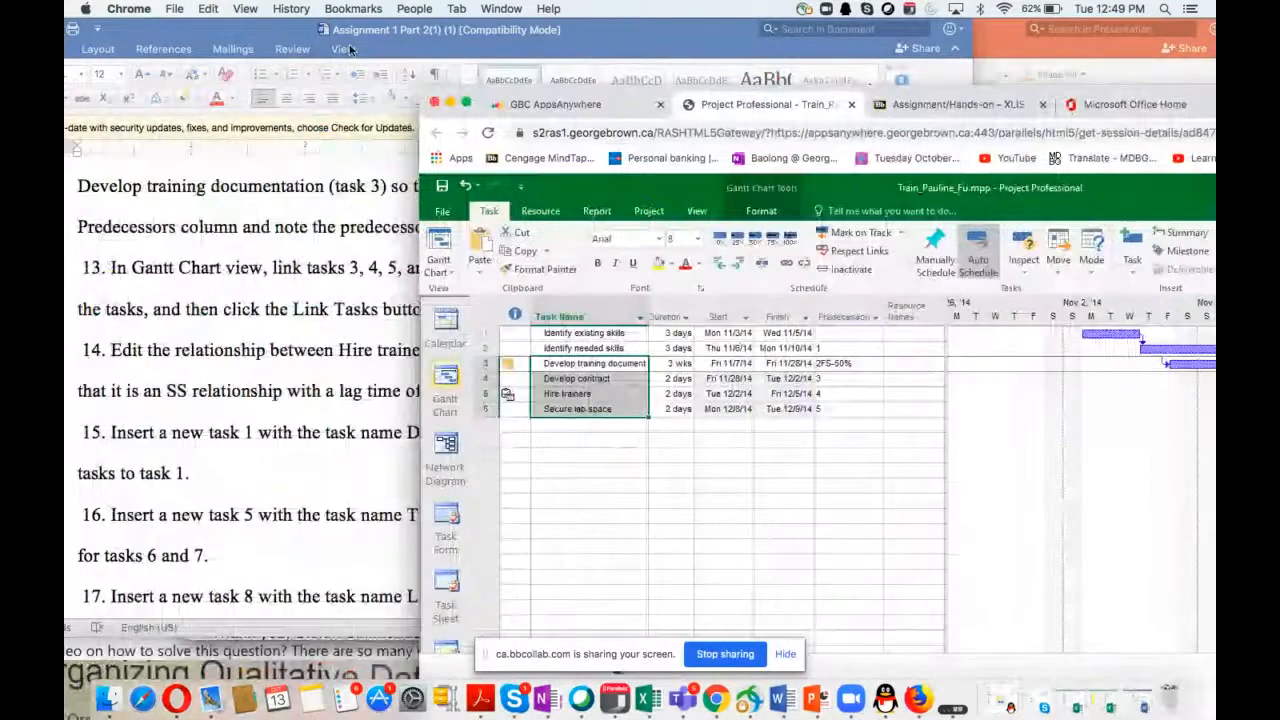
Read assignment step 14 on the Hire trainers and Secure lab space relationship in the Word document and return to the project in Chrome
{"action": "left_click", "coordinate": [409, 251]}
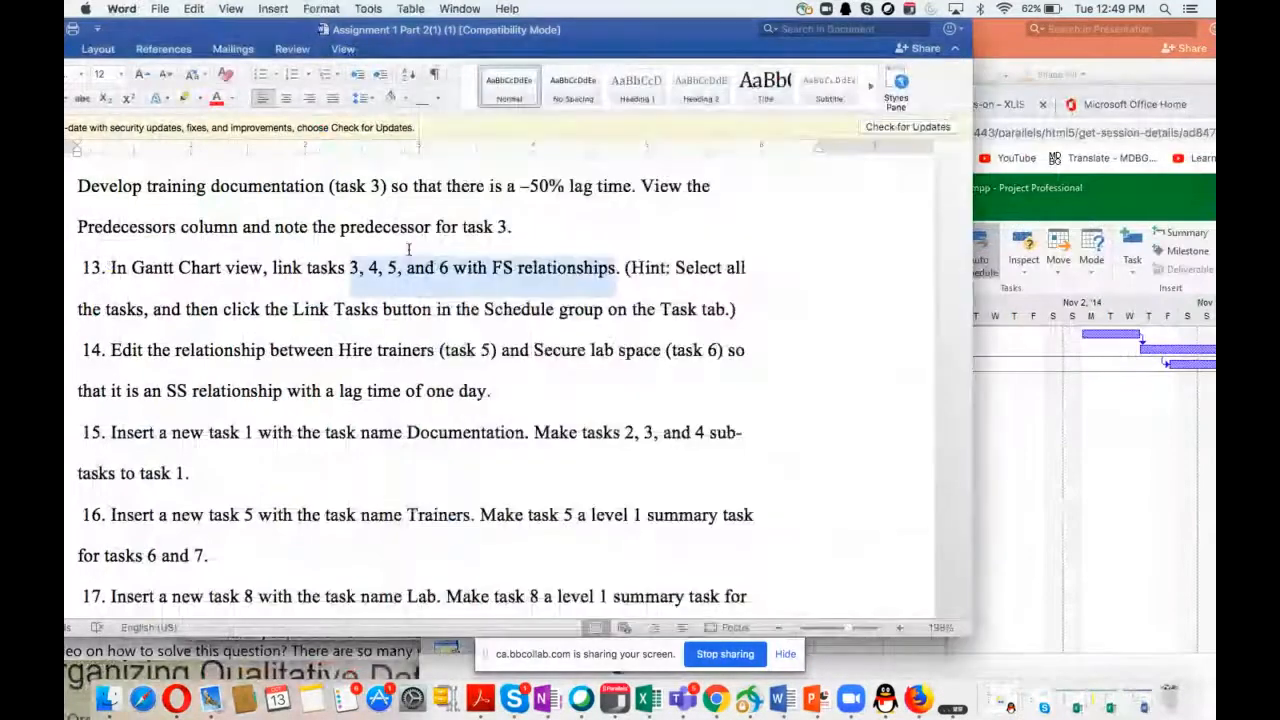
{"action": "left_click", "coordinate": [254, 282]}
{"action": "scroll", "coordinate": [292, 430], "scroll_direction": "down", "scroll_amount": 2}
{"action": "scroll", "coordinate": [295, 438], "scroll_direction": "down", "scroll_amount": 3}
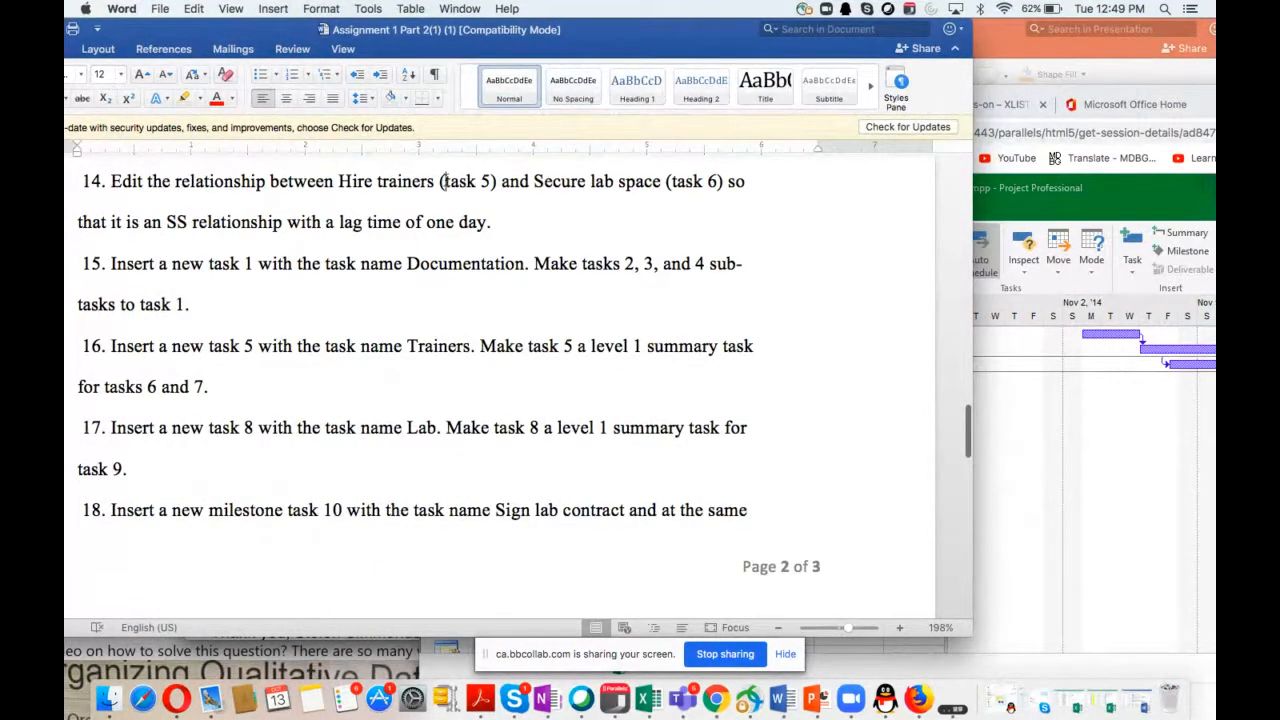
{"action": "left_click_drag", "start_coordinate": [443, 181], "coordinate": [705, 184]}
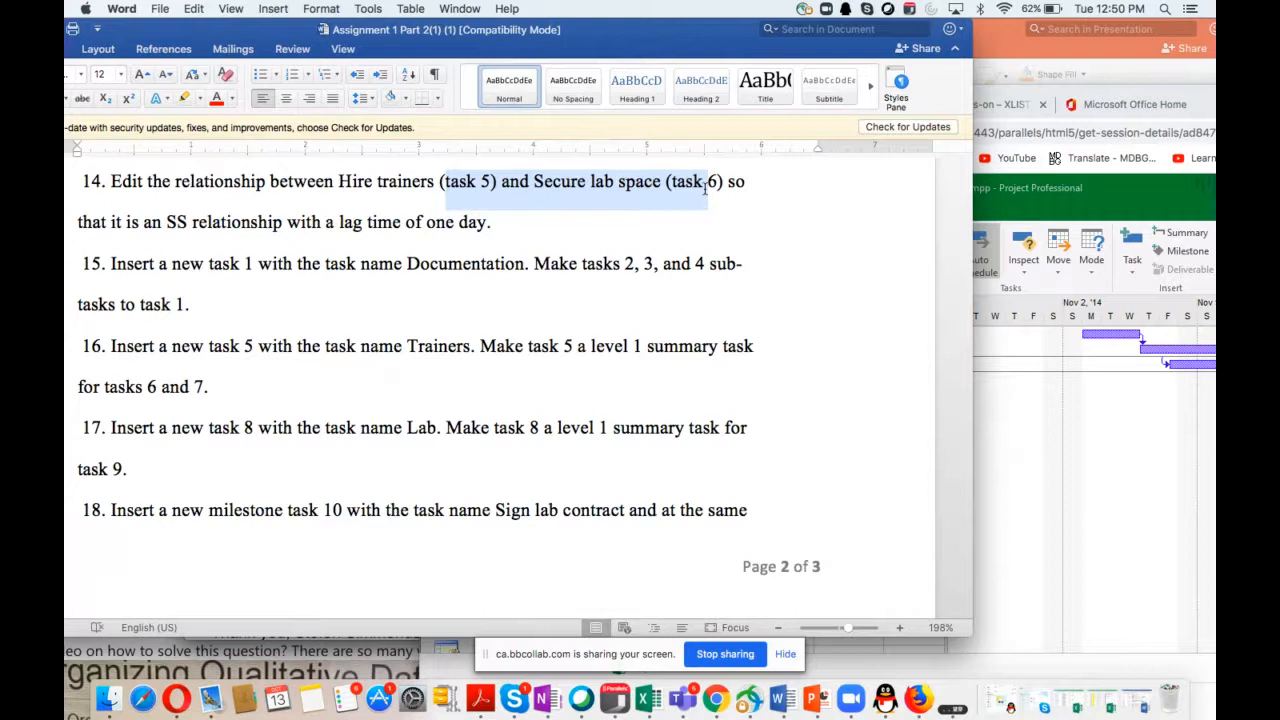
{"action": "left_click_drag", "start_coordinate": [326, 224], "coordinate": [493, 224]}
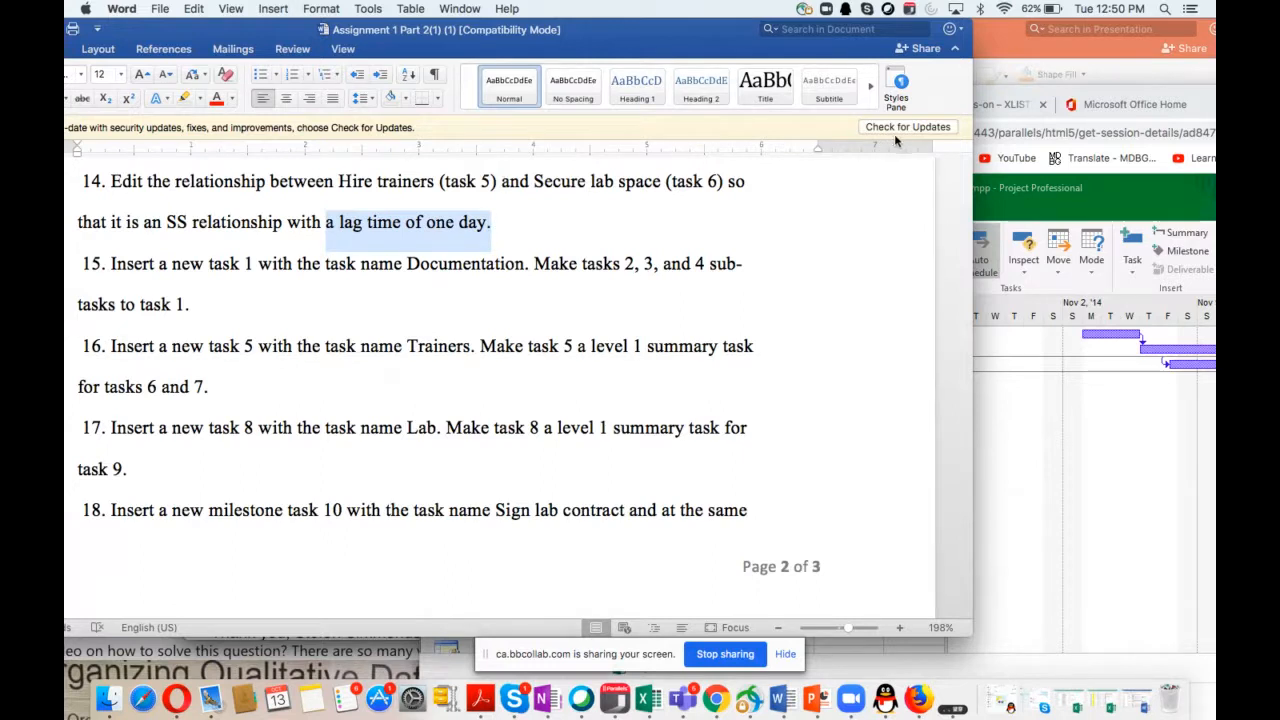
{"action": "left_click", "coordinate": [1021, 205]}
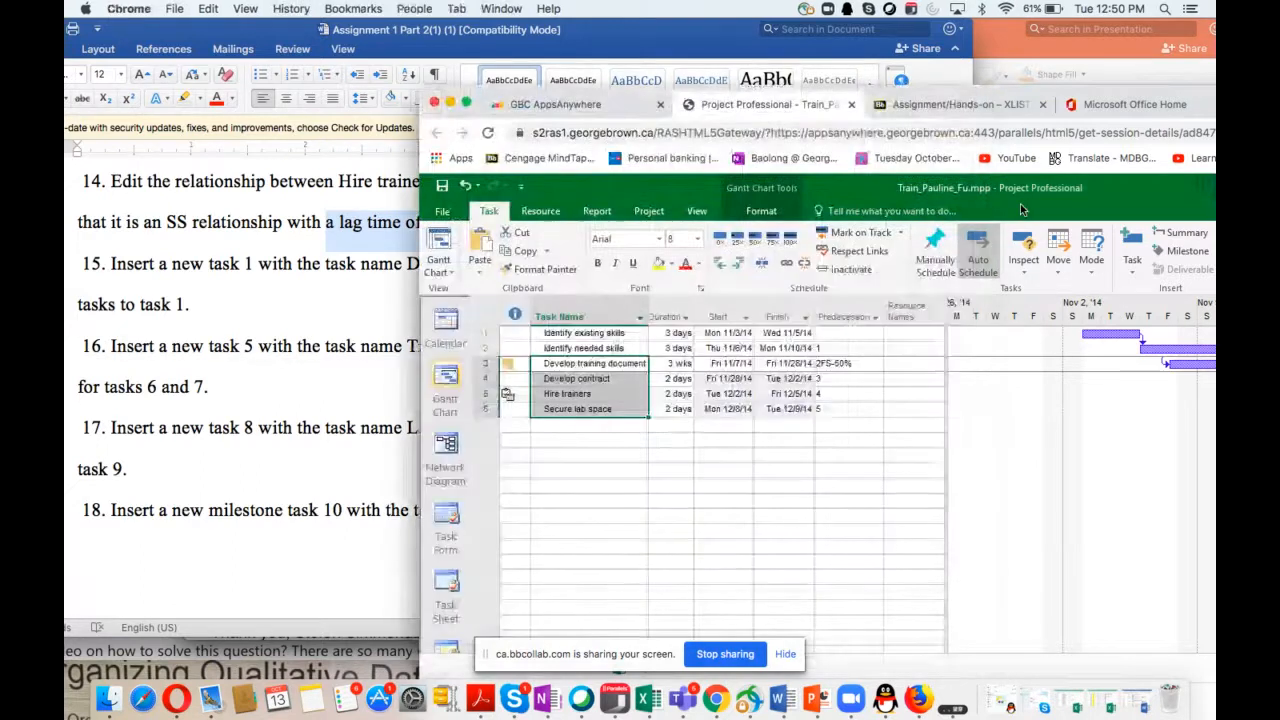
Look through the Gantt chart timeline for the link line between Hire trainers and Secure lab space
{"action": "left_click_drag", "start_coordinate": [988, 88], "coordinate": [481, 80]}
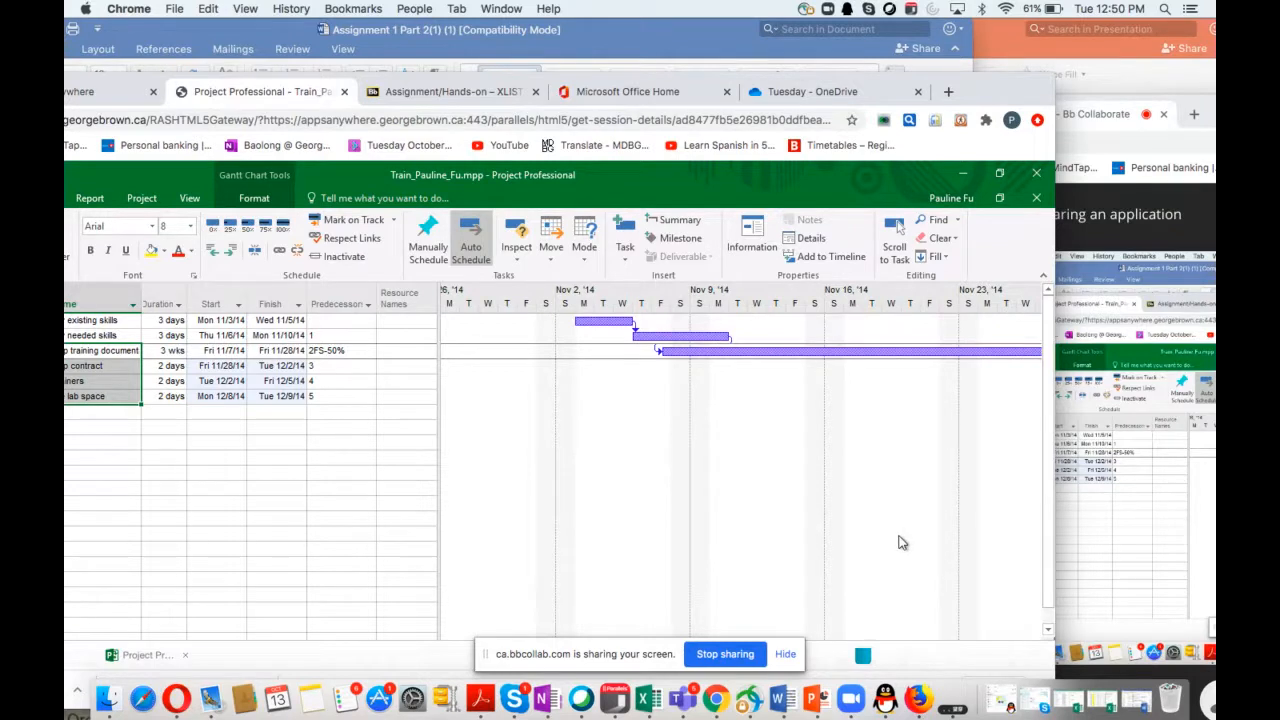
{"action": "key", "text": "Right"}
{"action": "key", "text": "Right"}
{"action": "key", "text": "Right"}
{"action": "key", "text": "Right"}
{"action": "key", "text": "Right"}
{"action": "key", "text": "Right"}
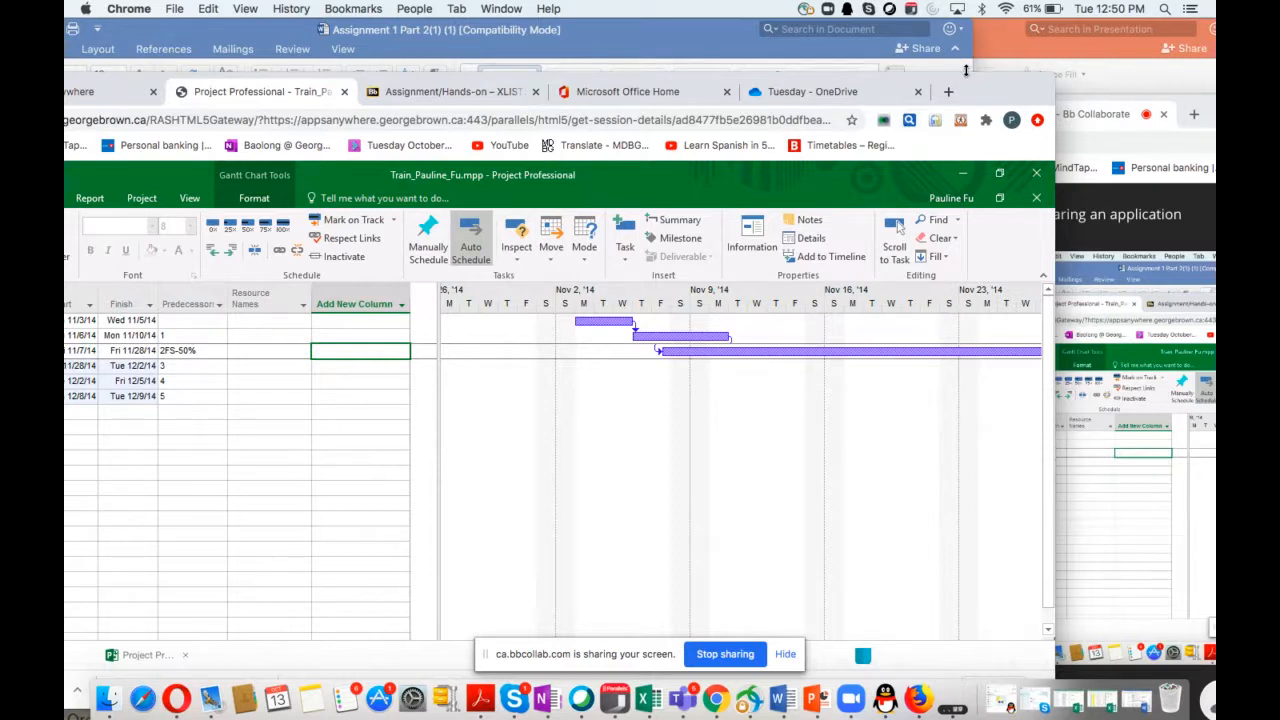
{"action": "left_click_drag", "start_coordinate": [1055, 375], "coordinate": [1212, 382]}
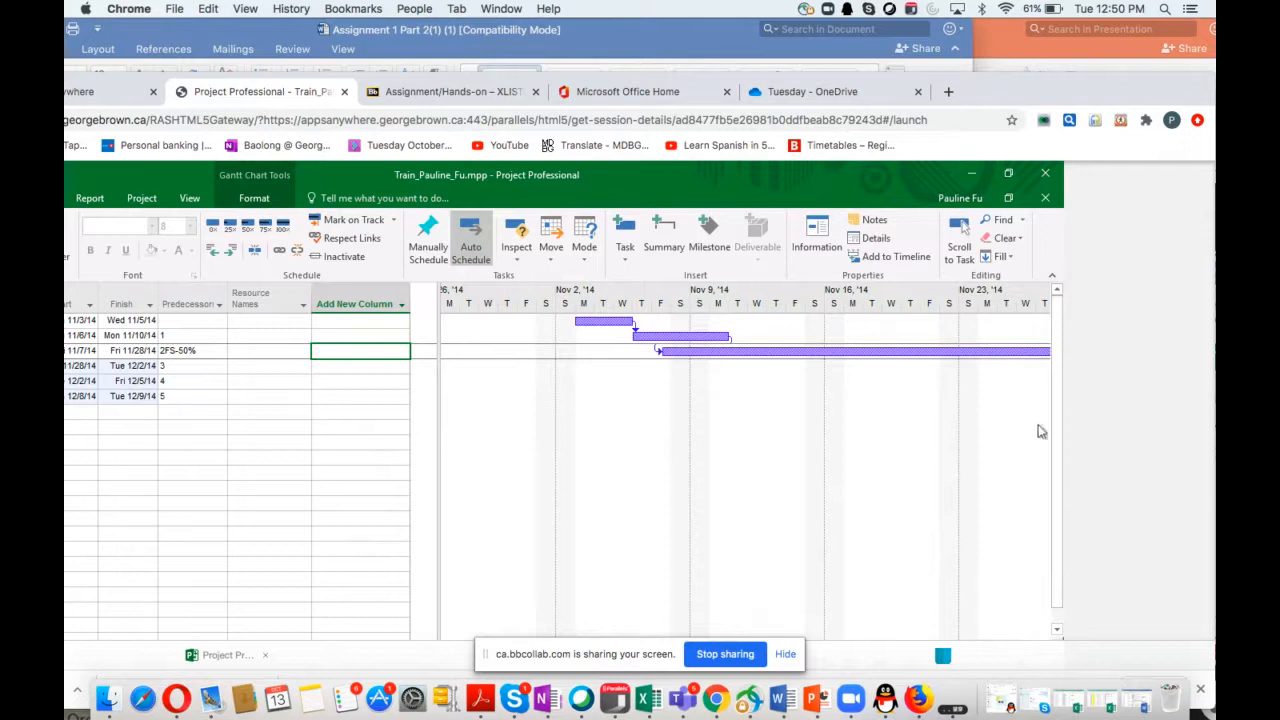
{"action": "scroll", "coordinate": [1058, 526], "scroll_direction": "down", "scroll_amount": 1}
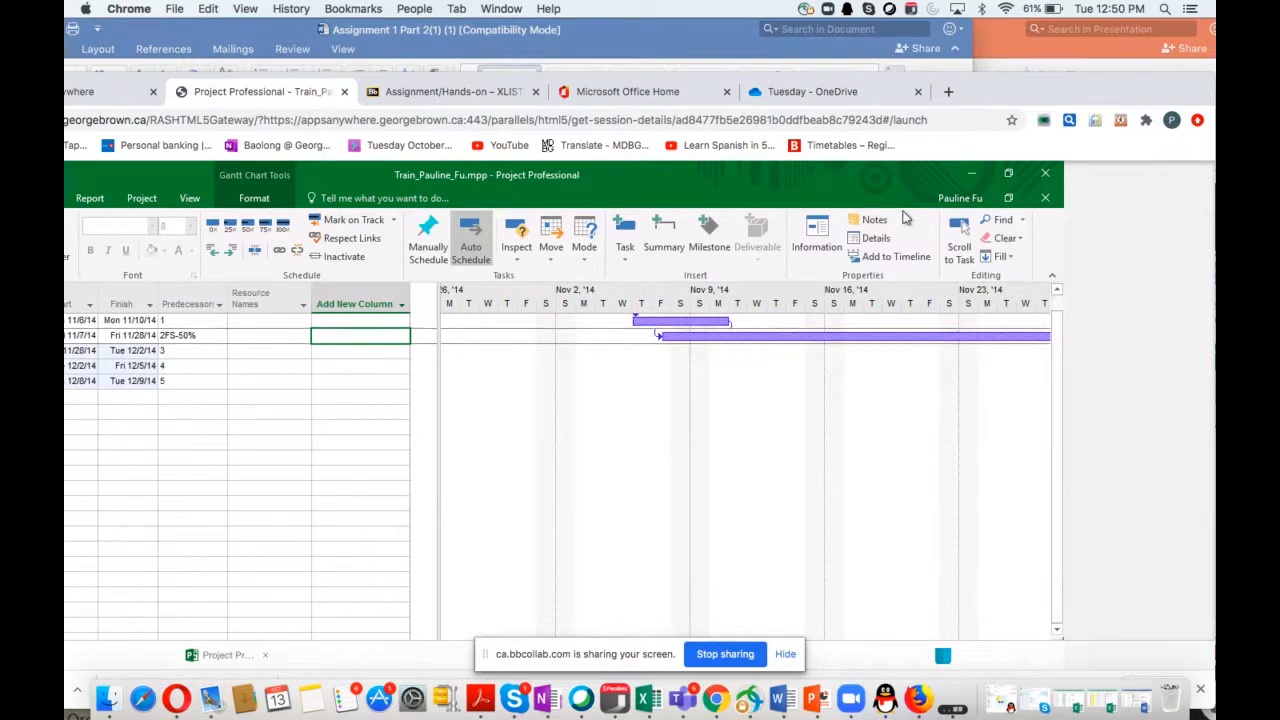
{"action": "left_click_drag", "start_coordinate": [985, 90], "coordinate": [985, 37]}
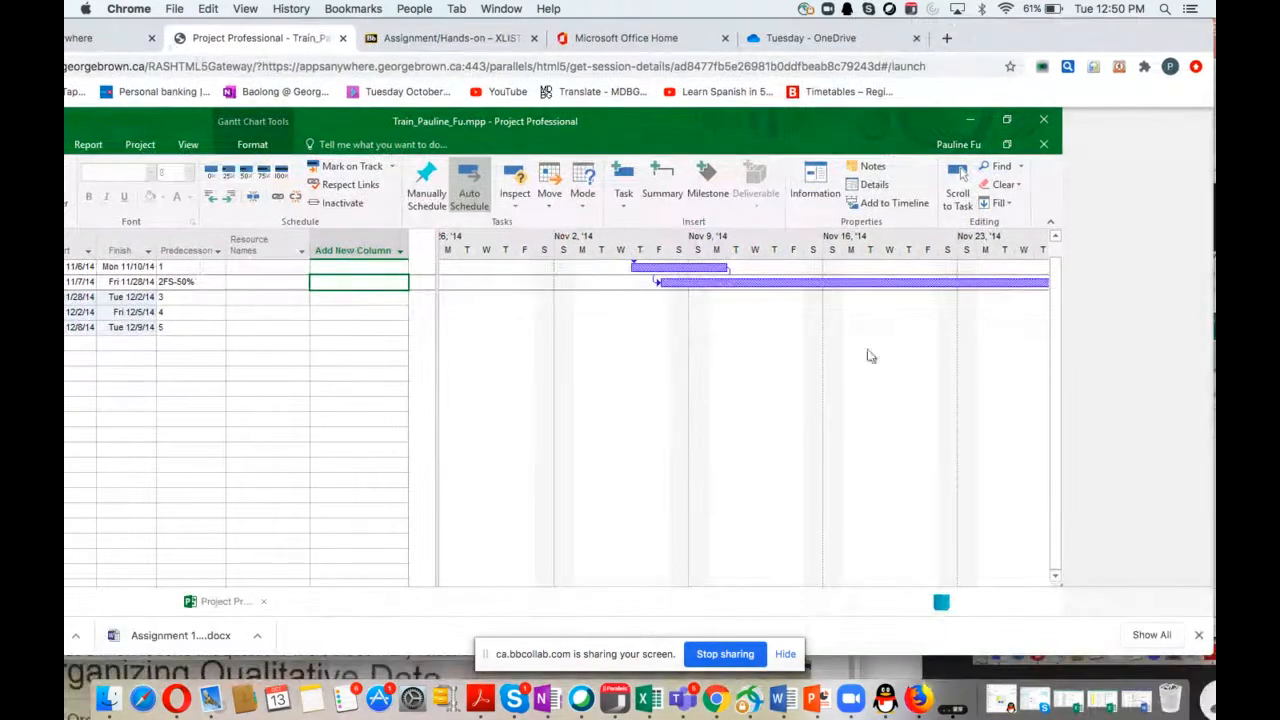
{"action": "scroll", "coordinate": [668, 574], "scroll_direction": "down", "scroll_amount": 3}
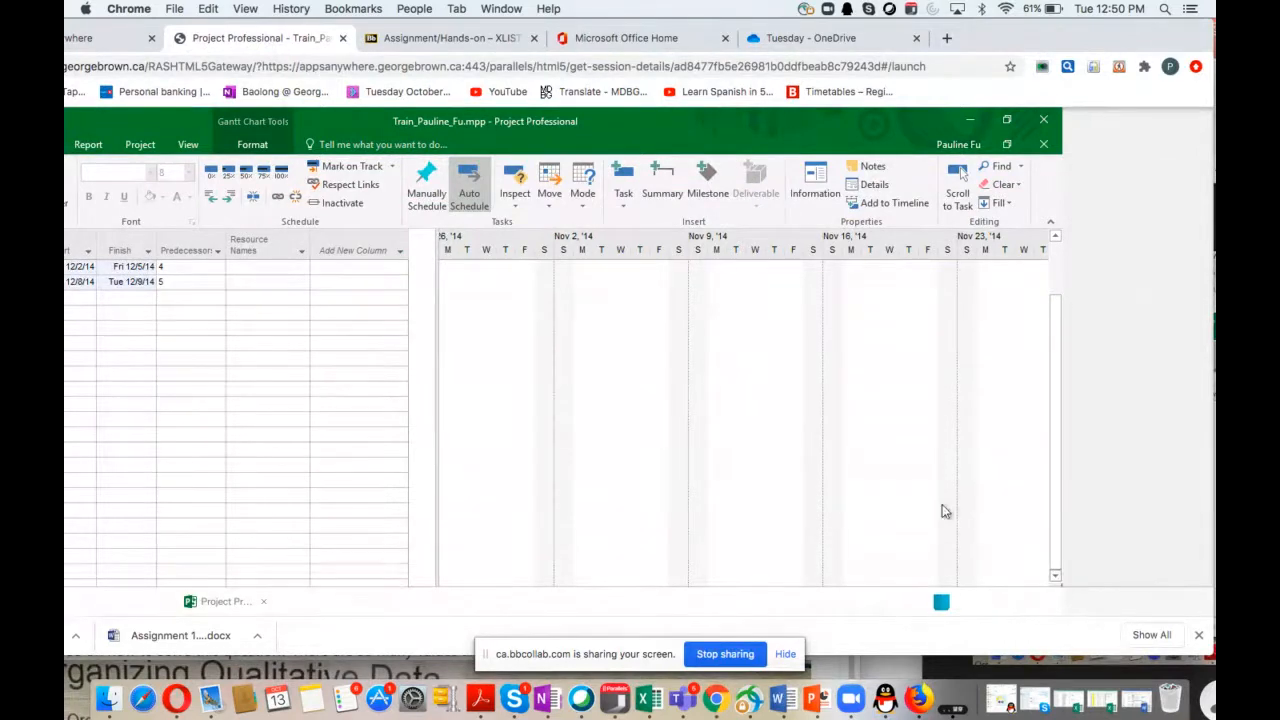
{"action": "scroll", "coordinate": [942, 505], "scroll_direction": "up", "scroll_amount": 4}
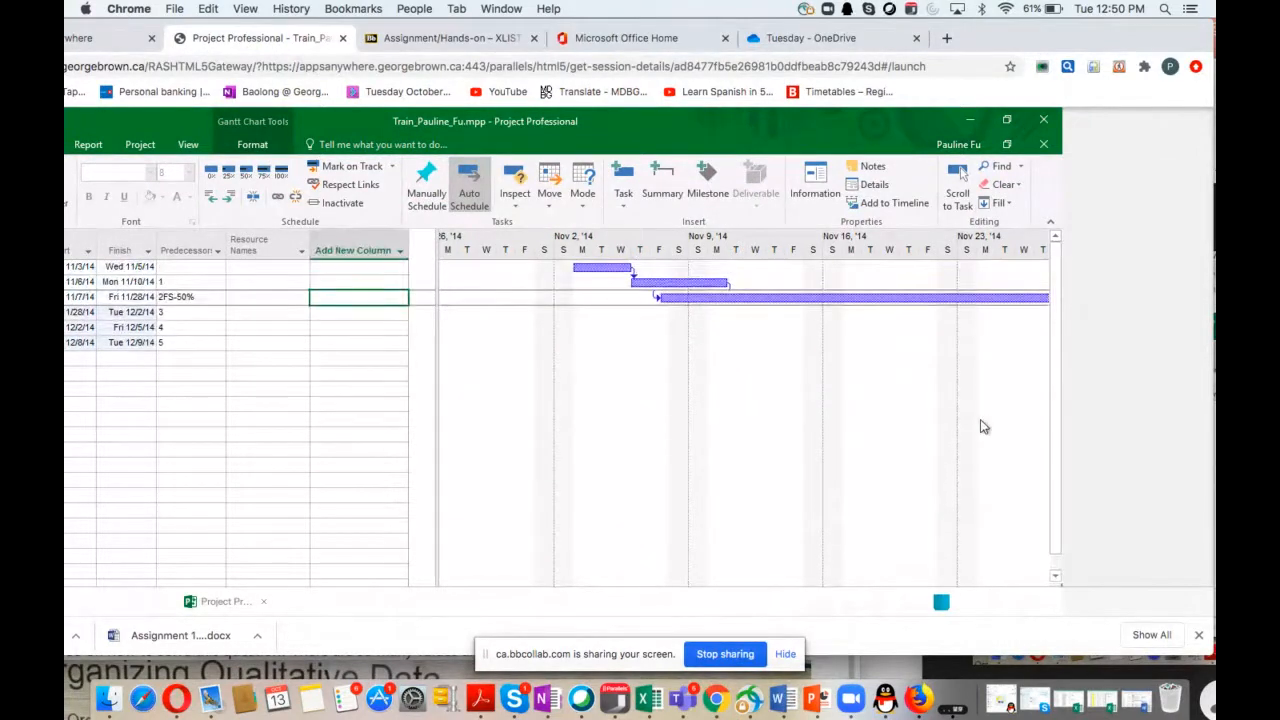
{"action": "scroll", "coordinate": [980, 420], "scroll_direction": "down", "scroll_amount": 5}
{"action": "scroll", "coordinate": [982, 427], "scroll_direction": "up", "scroll_amount": 5}
{"action": "key", "text": "End"}
{"action": "left_click_drag", "start_coordinate": [1076, 42], "coordinate": [974, 38]}
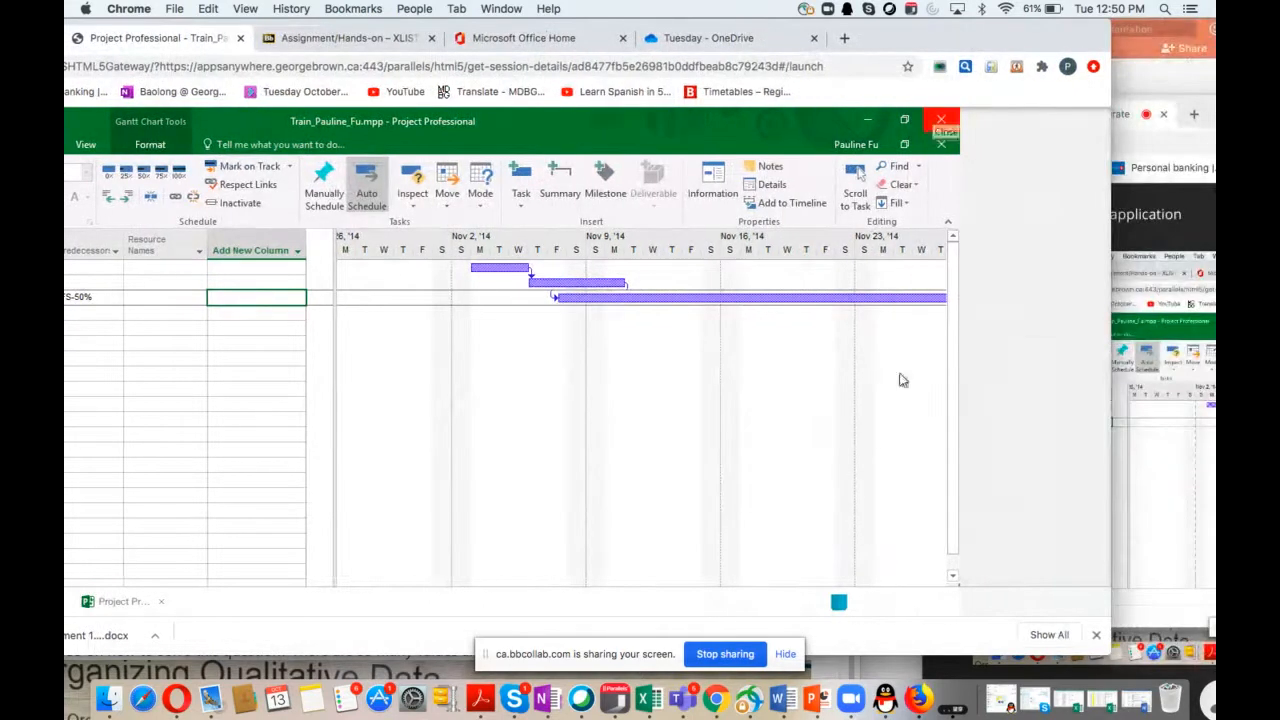
{"action": "scroll", "coordinate": [900, 425], "scroll_direction": "down", "scroll_amount": 3}
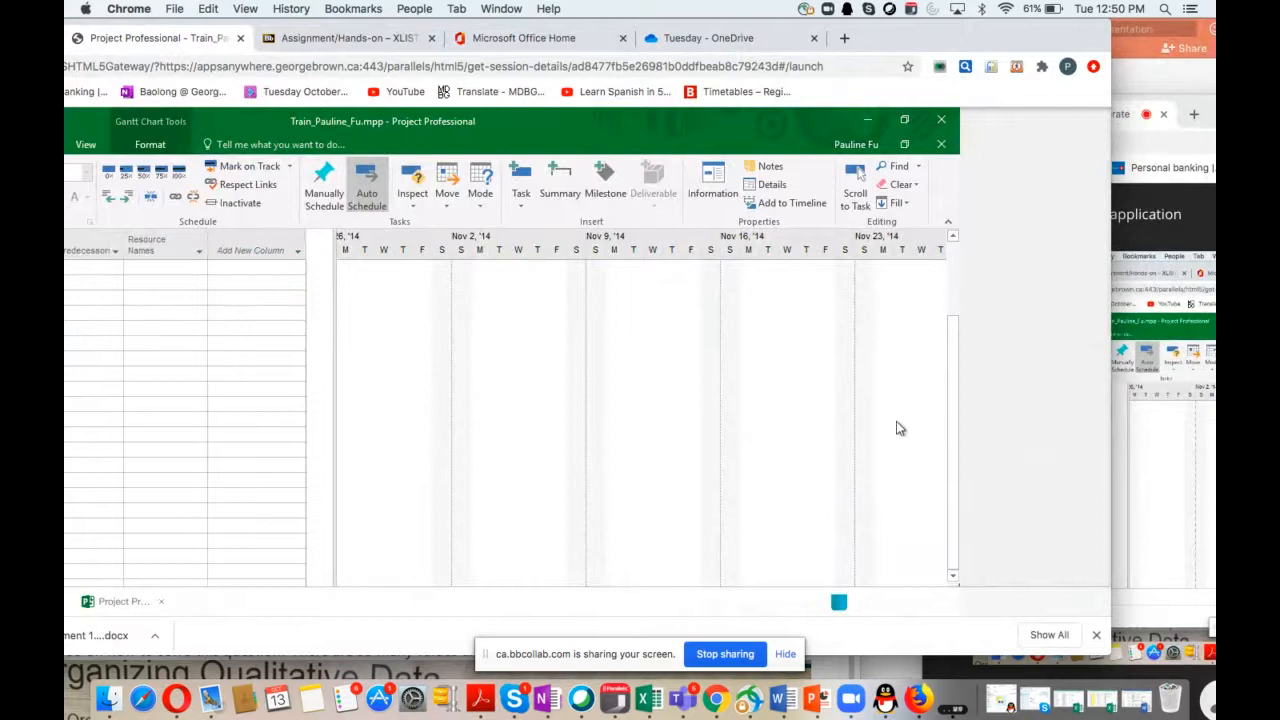
{"action": "scroll", "coordinate": [840, 316], "scroll_direction": "up", "scroll_amount": 3}
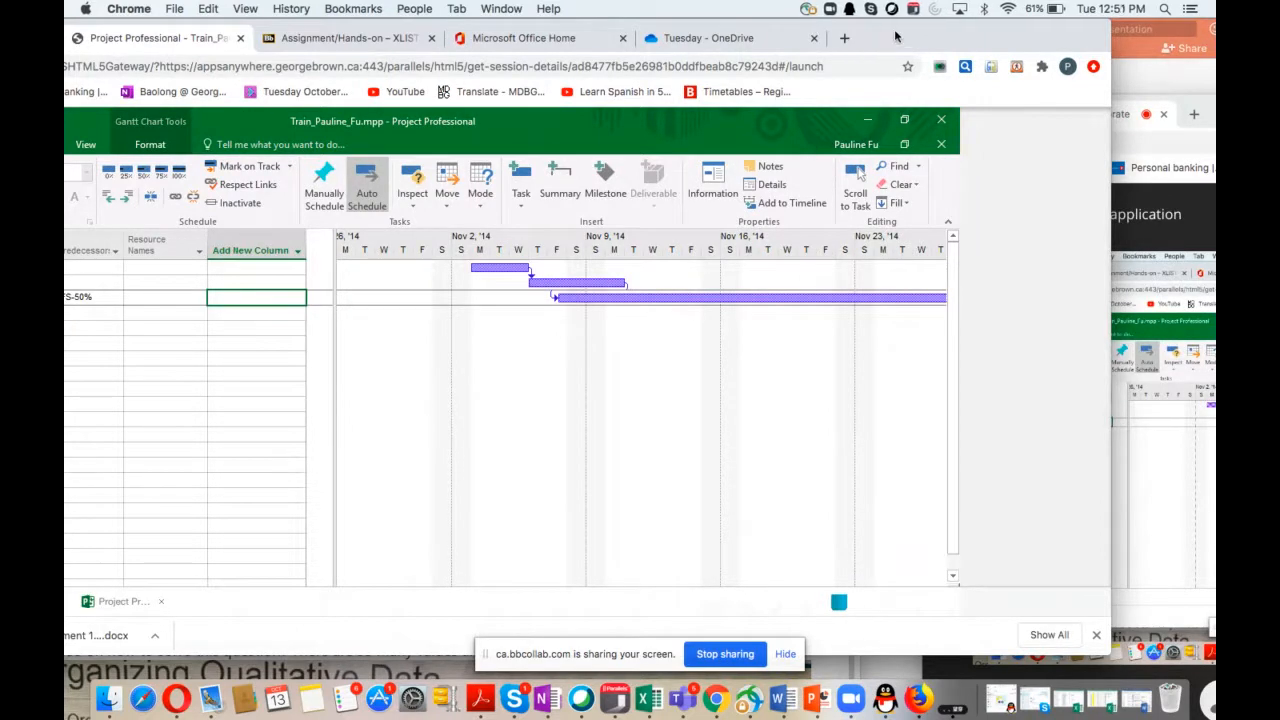
{"action": "left_click_drag", "start_coordinate": [896, 37], "coordinate": [1178, 45]}
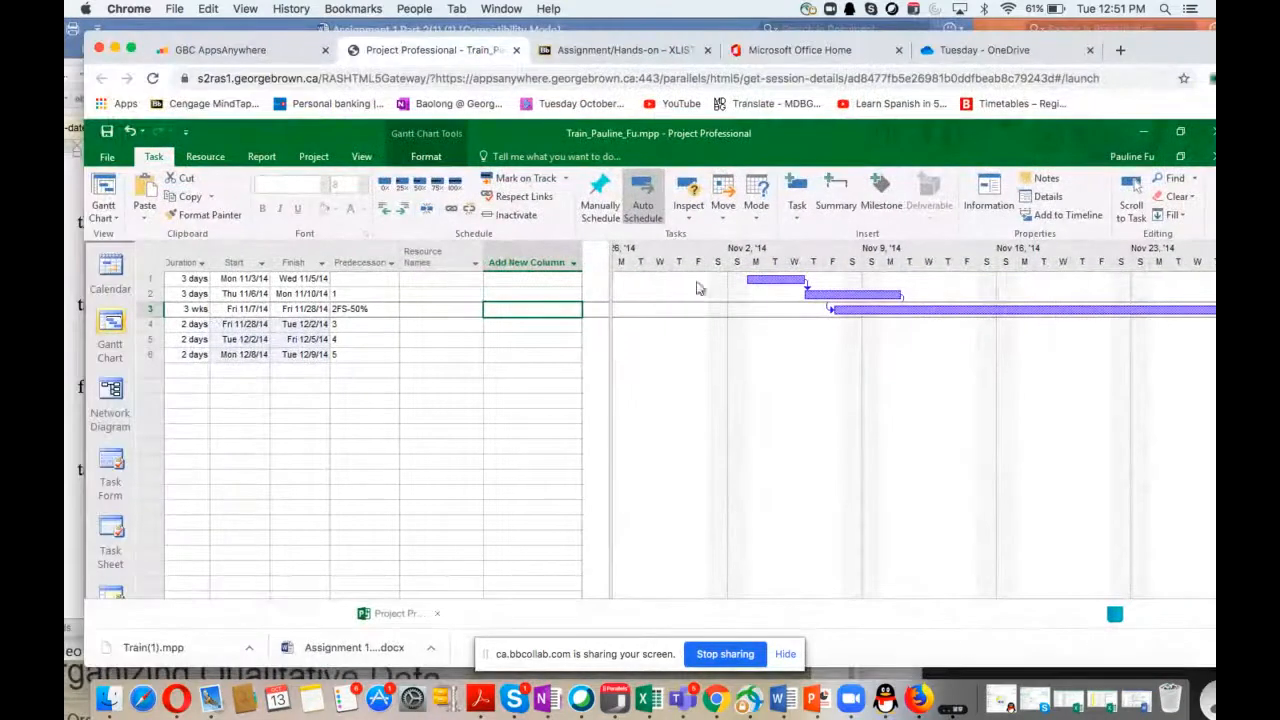
Switch to Network Diagram view and bring the link between Hire trainers and Secure lab space into view
{"action": "left_click", "coordinate": [110, 392]}
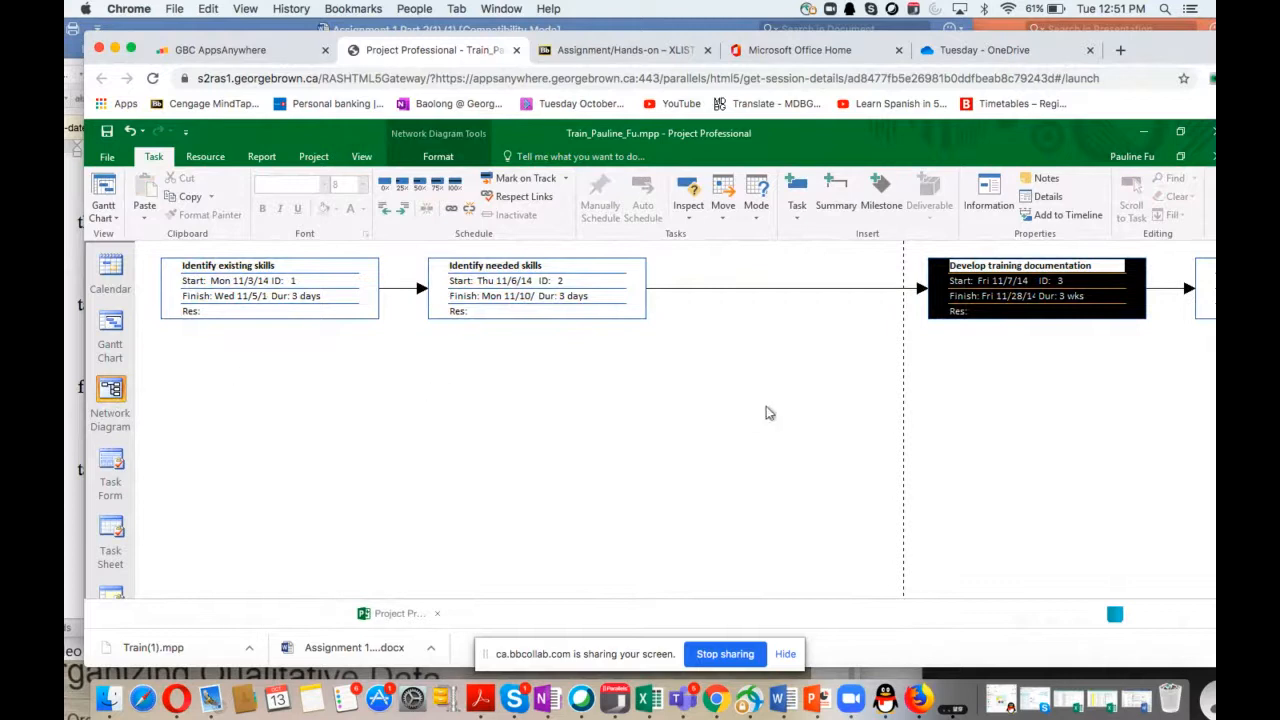
{"action": "scroll", "coordinate": [1078, 450], "scroll_direction": "down", "scroll_amount": 5}
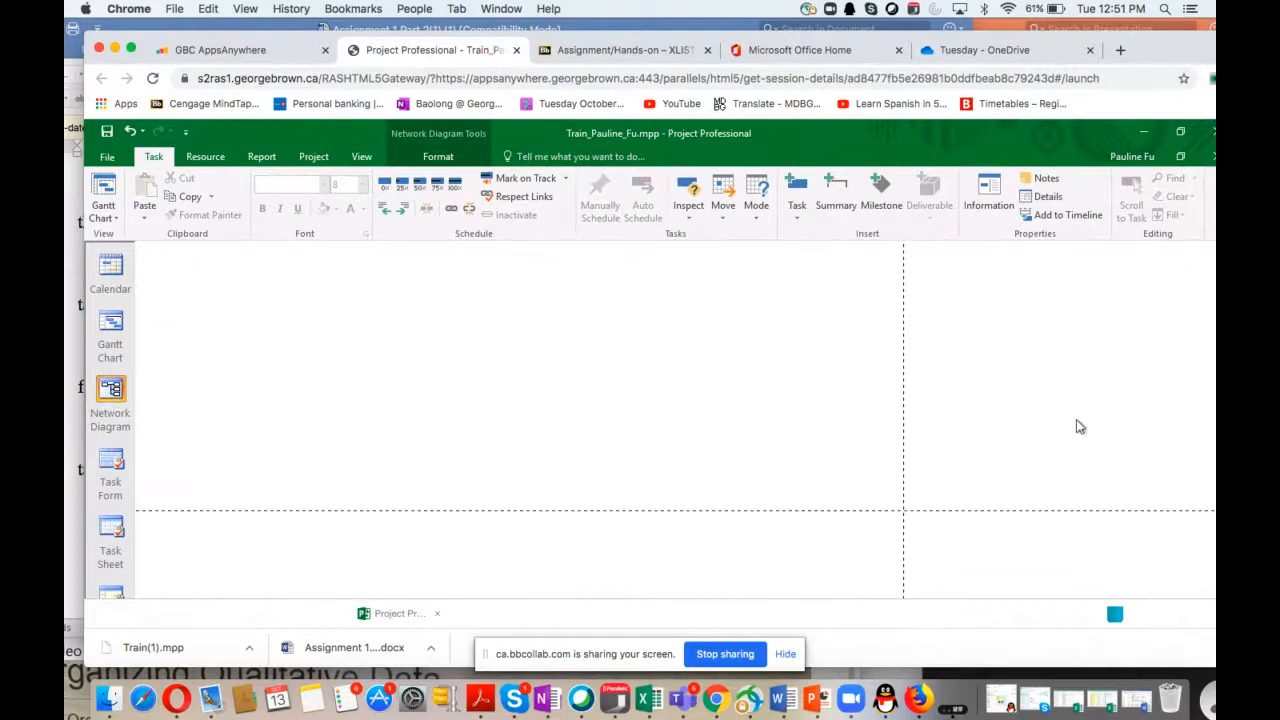
{"action": "scroll", "coordinate": [1077, 420], "scroll_direction": "down", "scroll_amount": 3}
{"action": "scroll", "coordinate": [1077, 420], "scroll_direction": "up", "scroll_amount": 4}
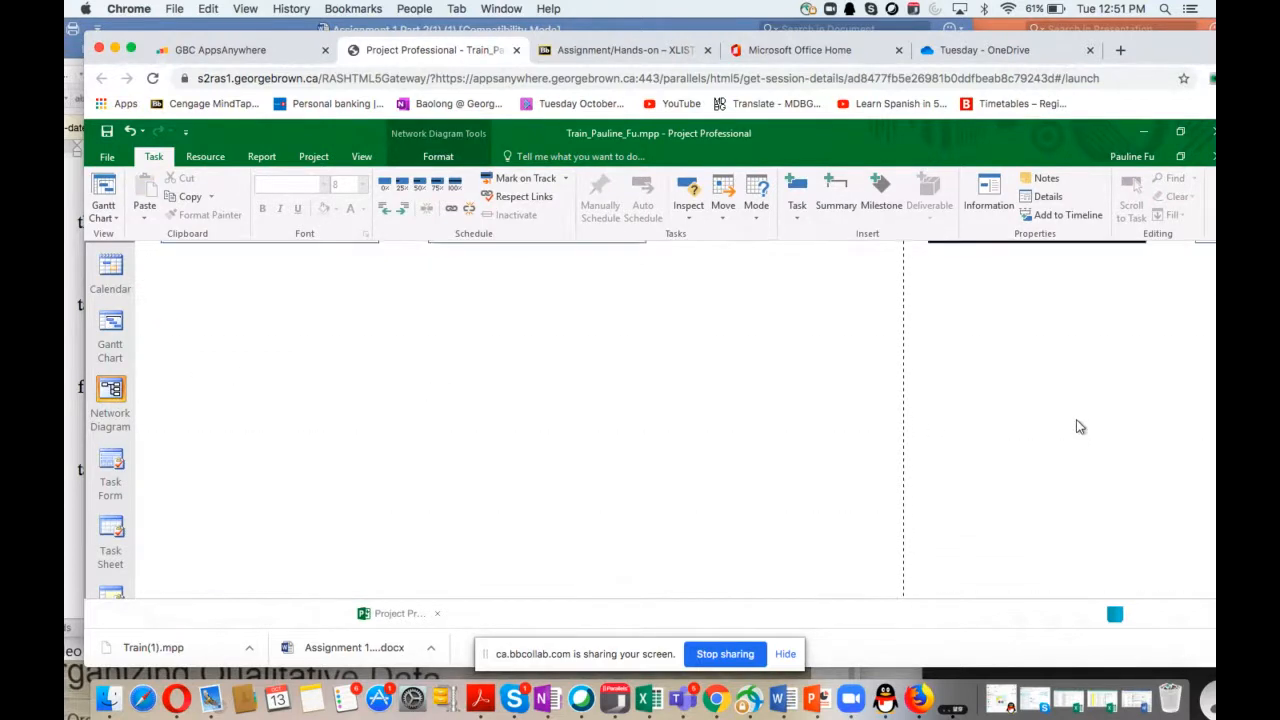
{"action": "scroll", "coordinate": [1080, 427], "scroll_direction": "down", "scroll_amount": 3}
{"action": "scroll", "coordinate": [1080, 427], "scroll_direction": "up", "scroll_amount": 3}
{"action": "scroll", "coordinate": [1078, 427], "scroll_direction": "up", "scroll_amount": 2}
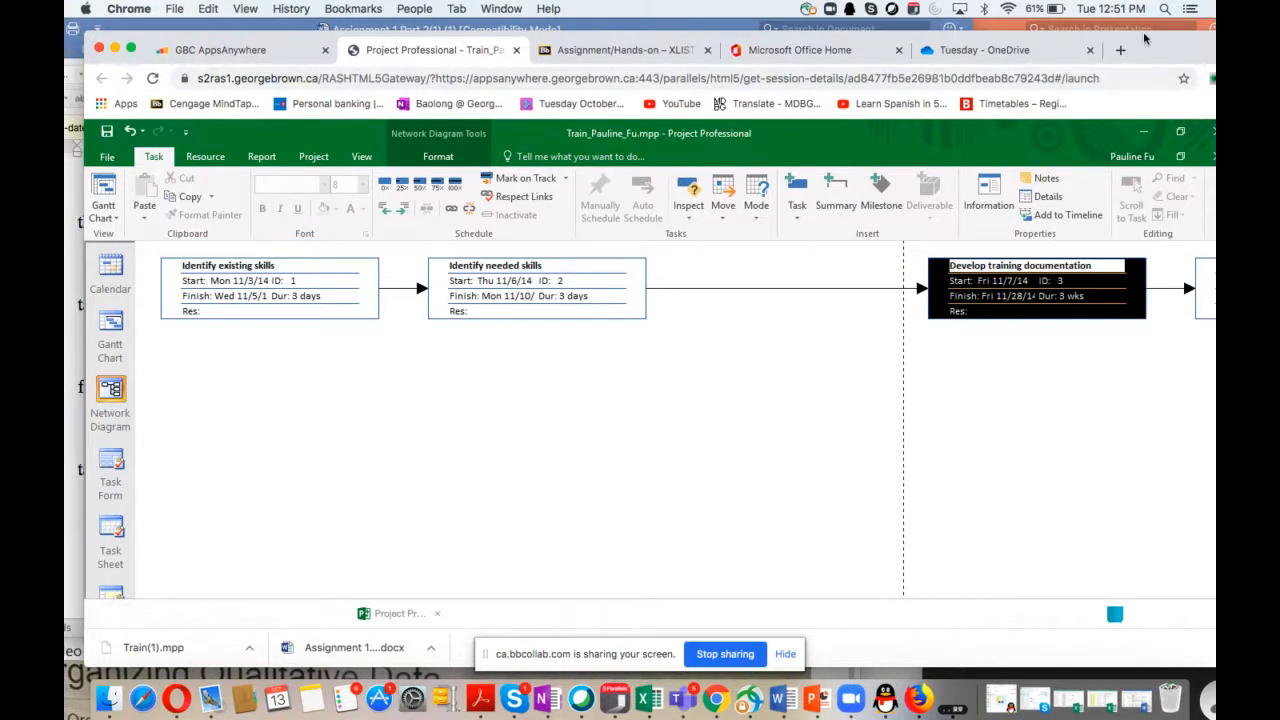
{"action": "left_click_drag", "start_coordinate": [1144, 37], "coordinate": [932, 27]}
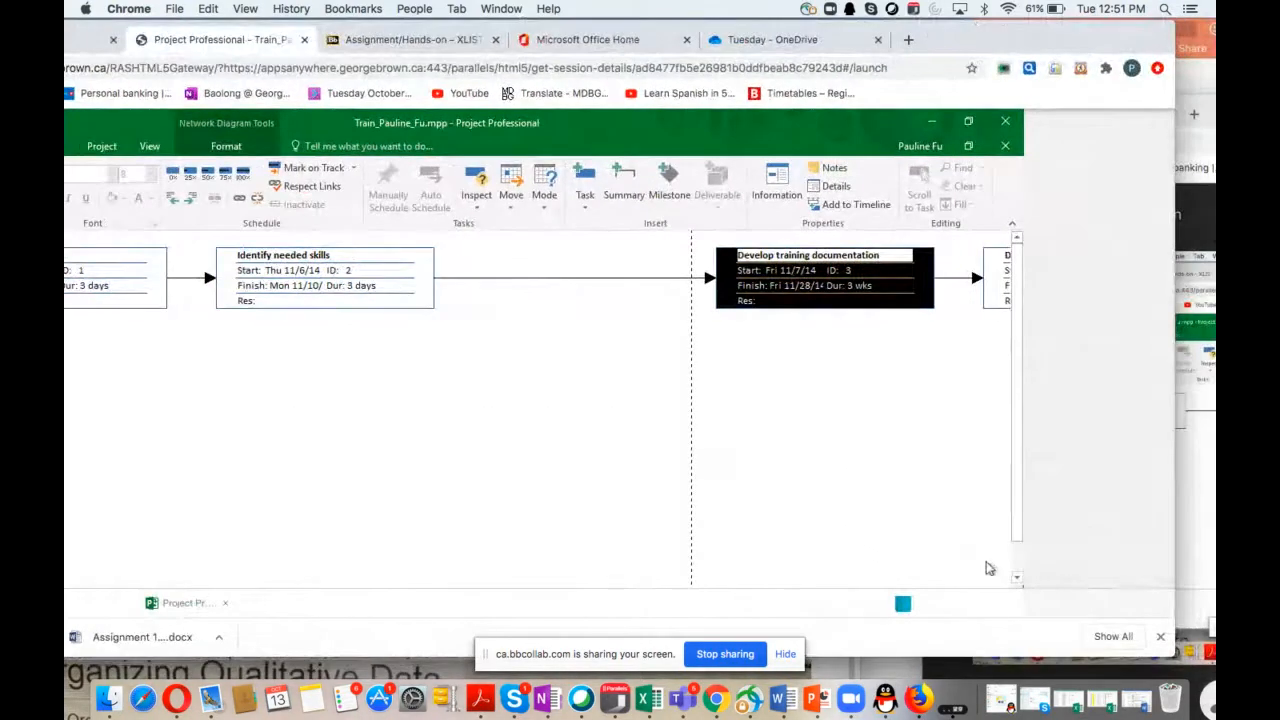
{"action": "scroll", "coordinate": [941, 531], "scroll_direction": "down", "scroll_amount": 5}
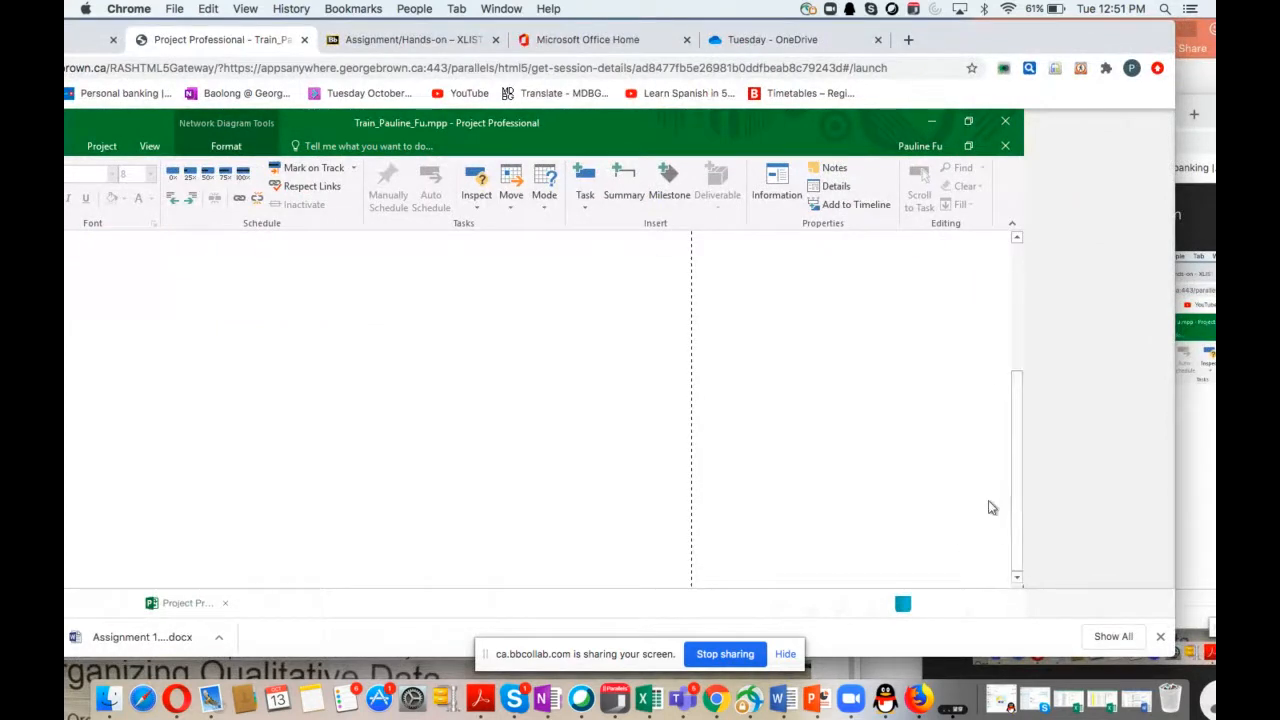
{"action": "scroll", "coordinate": [986, 491], "scroll_direction": "up", "scroll_amount": 5}
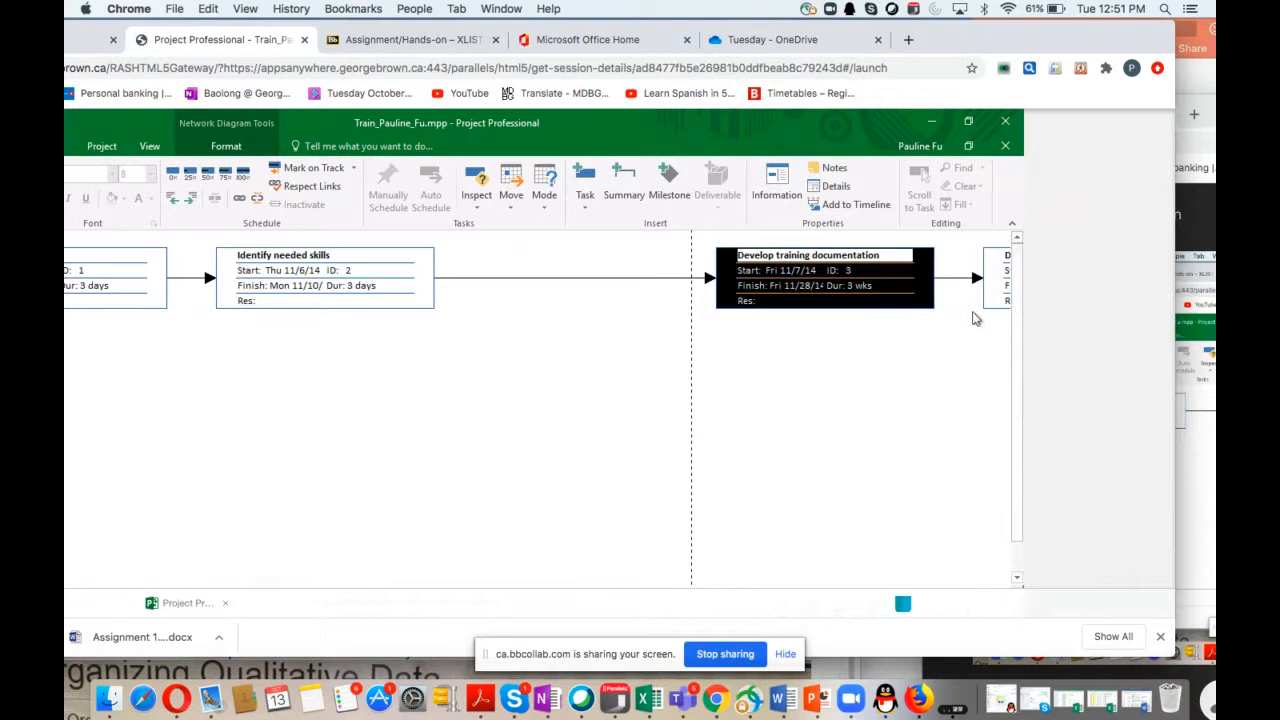
{"action": "key", "text": "Right"}
{"action": "key", "text": "Right"}
{"action": "key", "text": "Right"}
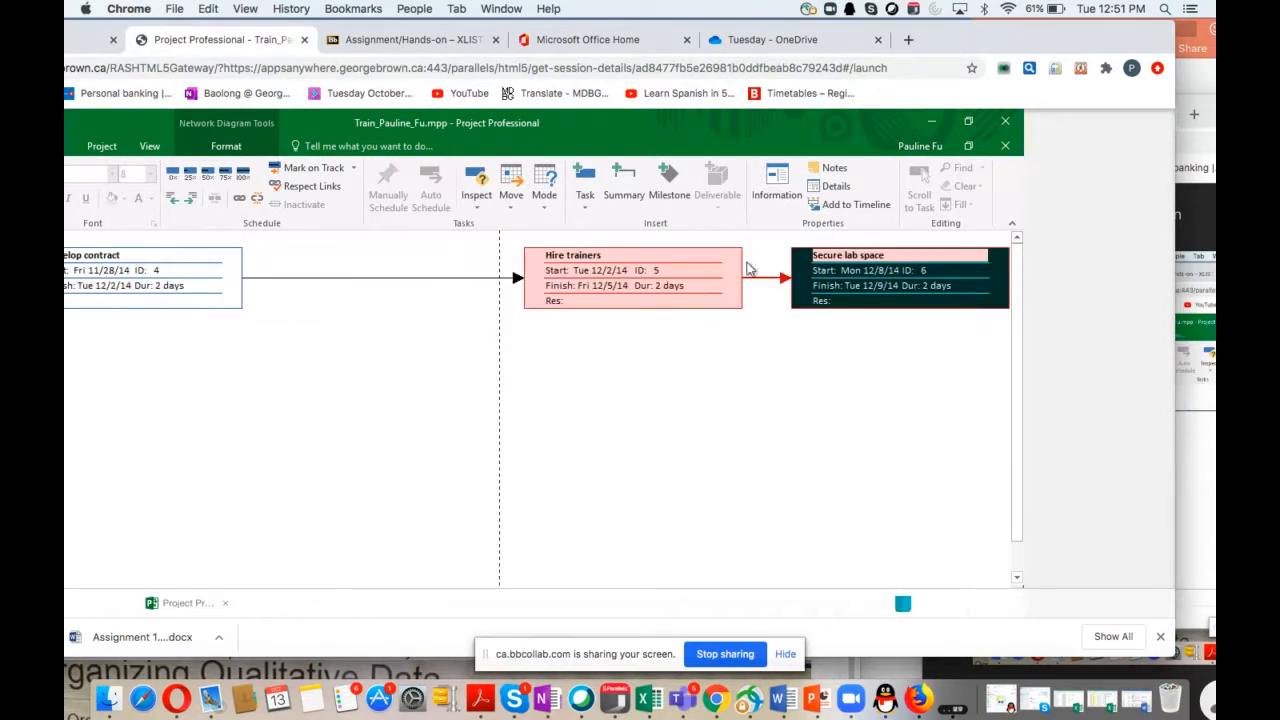
{"action": "left_click_drag", "start_coordinate": [936, 37], "coordinate": [1077, 223]}
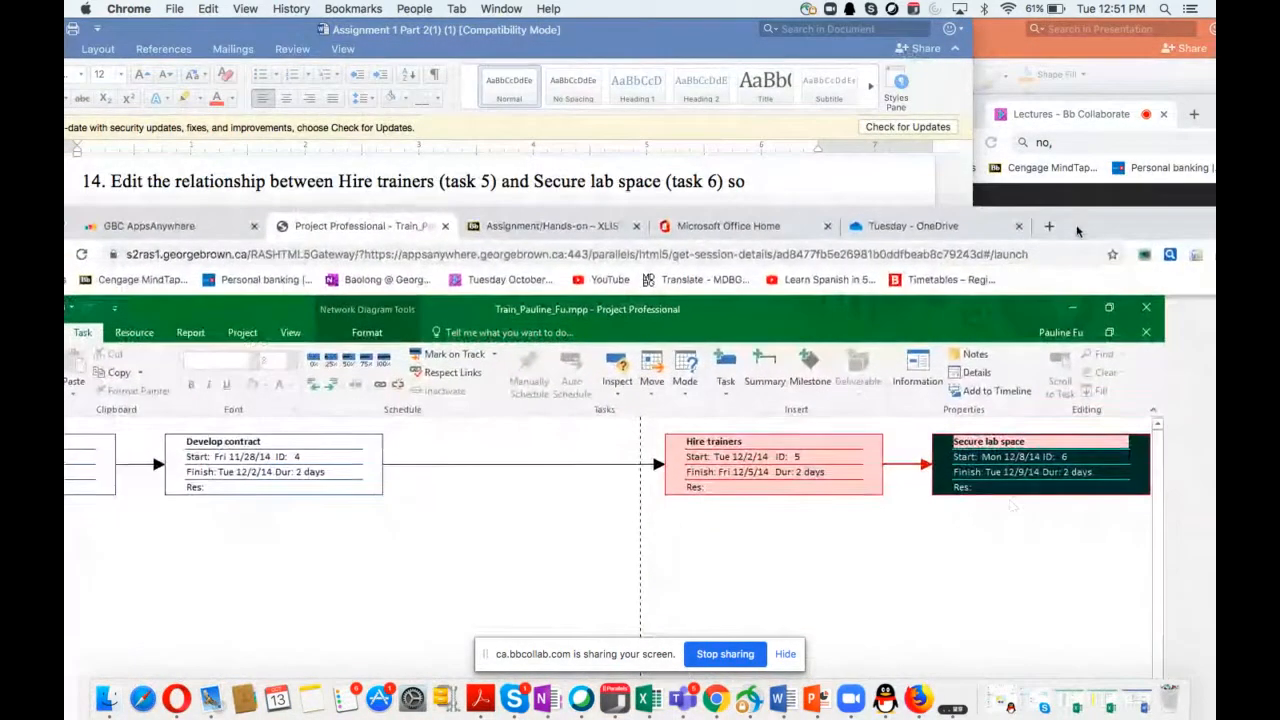
Change the dependency between Hire trainers and Secure lab space to Start-to-Start (SS) with a 1d lag, and return to Gantt Chart view
{"action": "double_click", "coordinate": [913, 470]}
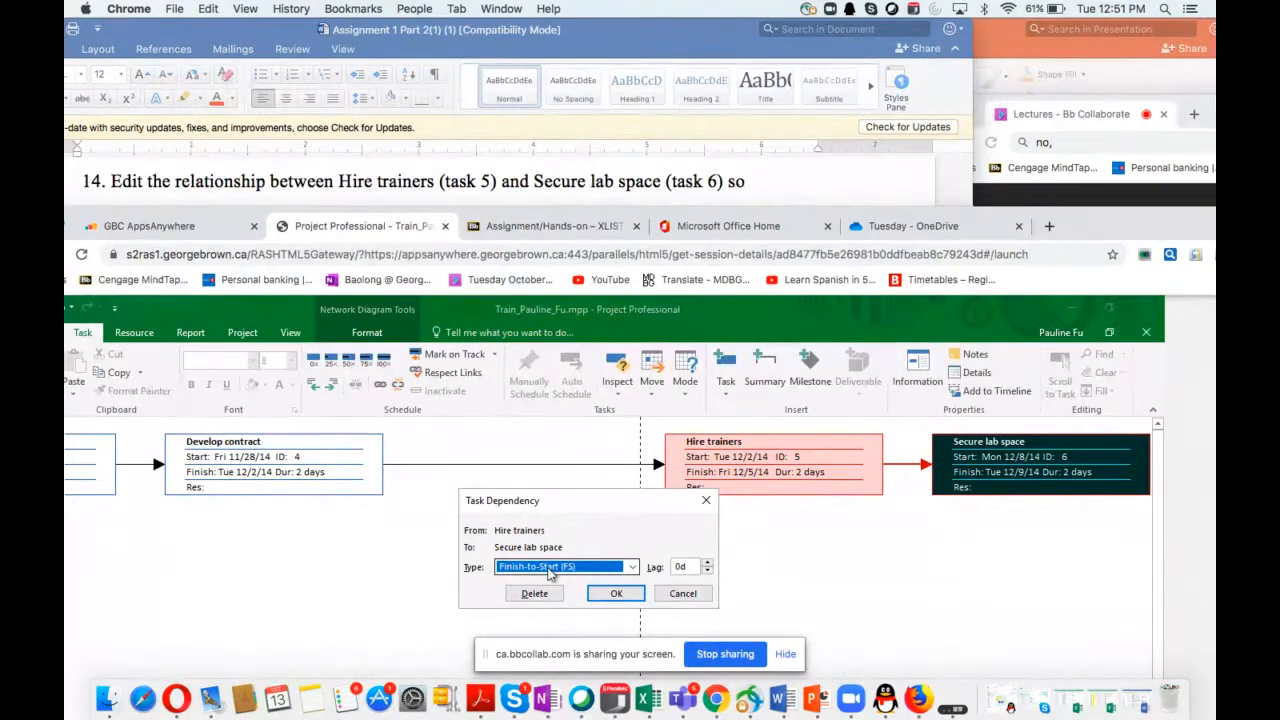
{"action": "left_click", "coordinate": [632, 567]}
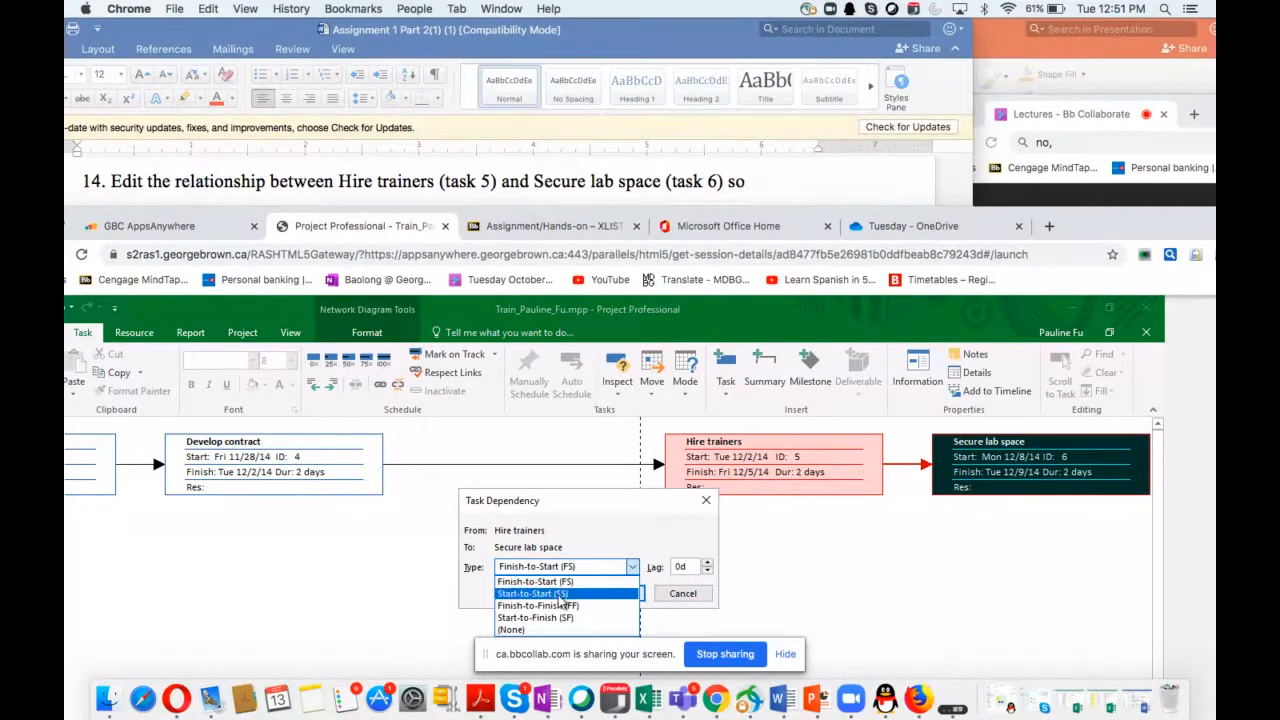
{"action": "left_click", "coordinate": [563, 594]}
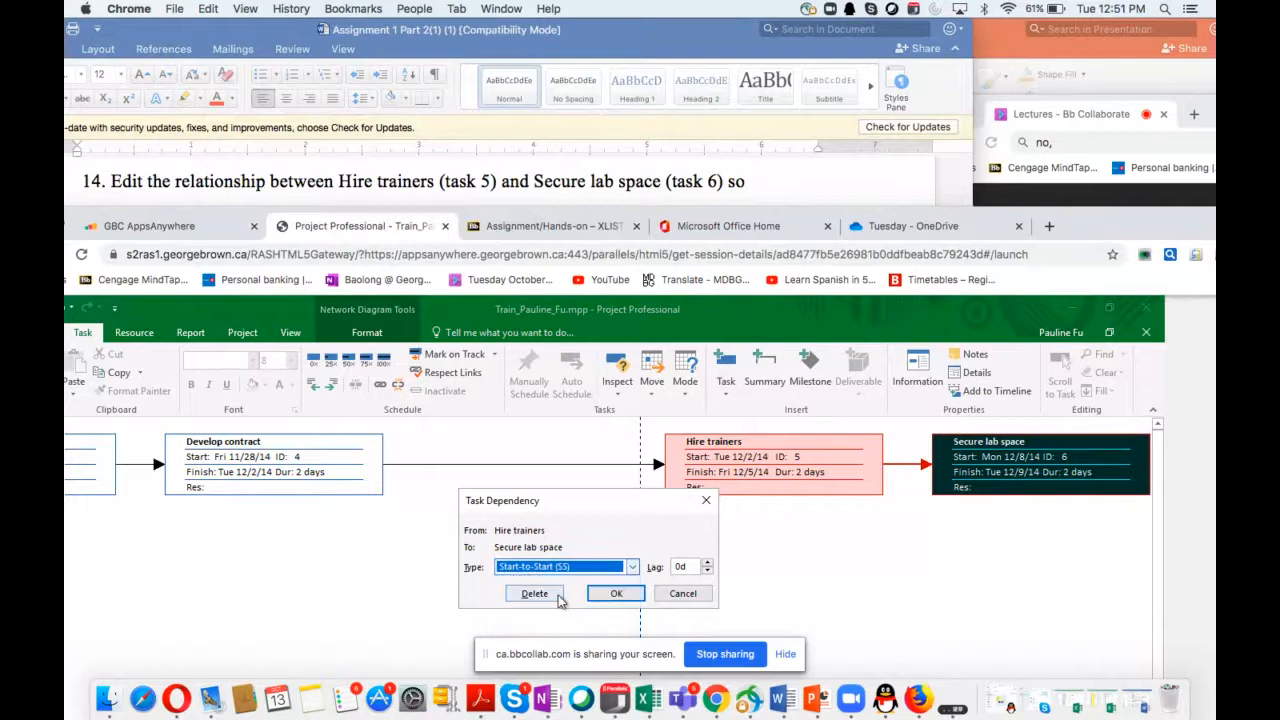
{"action": "left_click", "coordinate": [690, 566]}
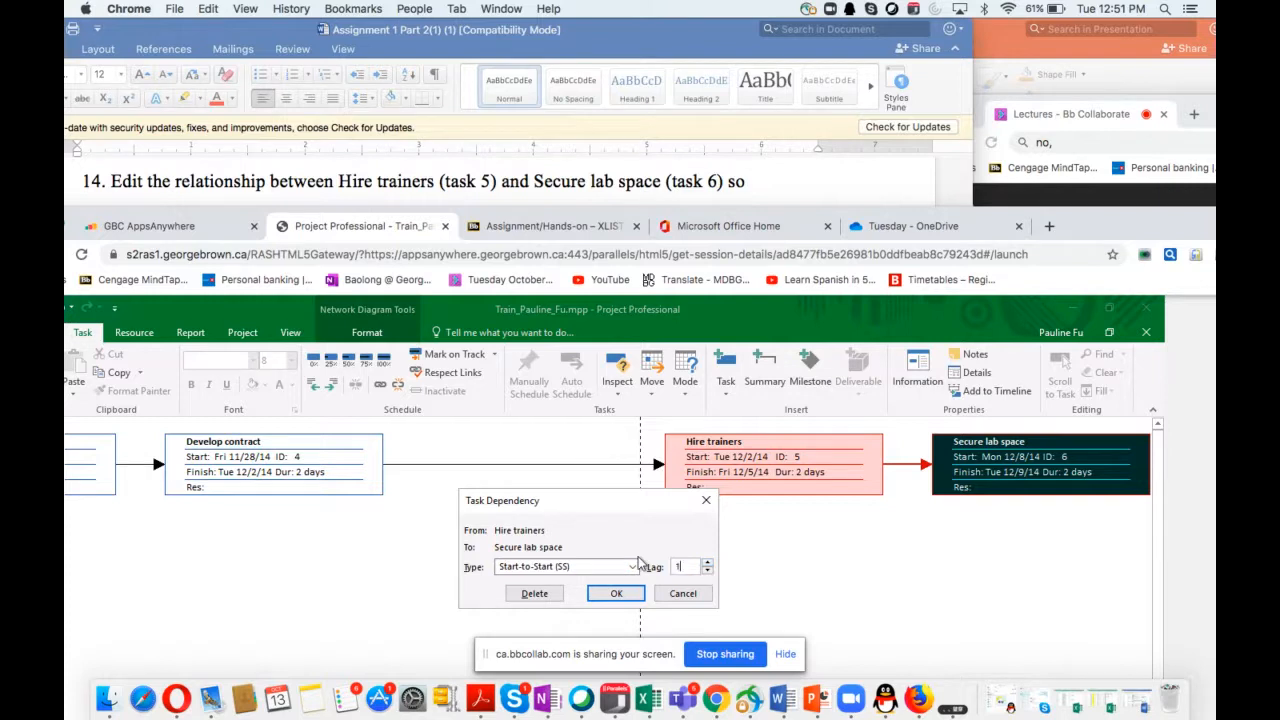
{"action": "type", "text": "d"}
{"action": "left_click", "coordinate": [616, 594]}
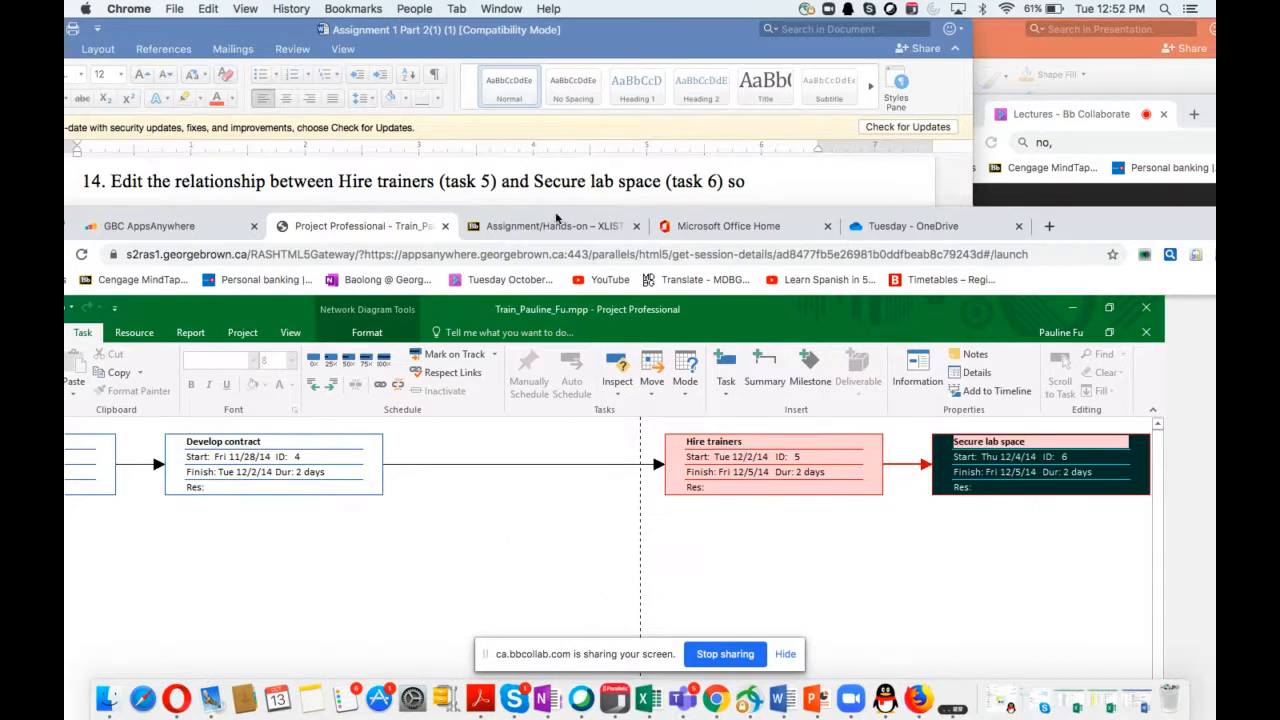
{"action": "left_click_drag", "start_coordinate": [557, 217], "coordinate": [880, 220]}
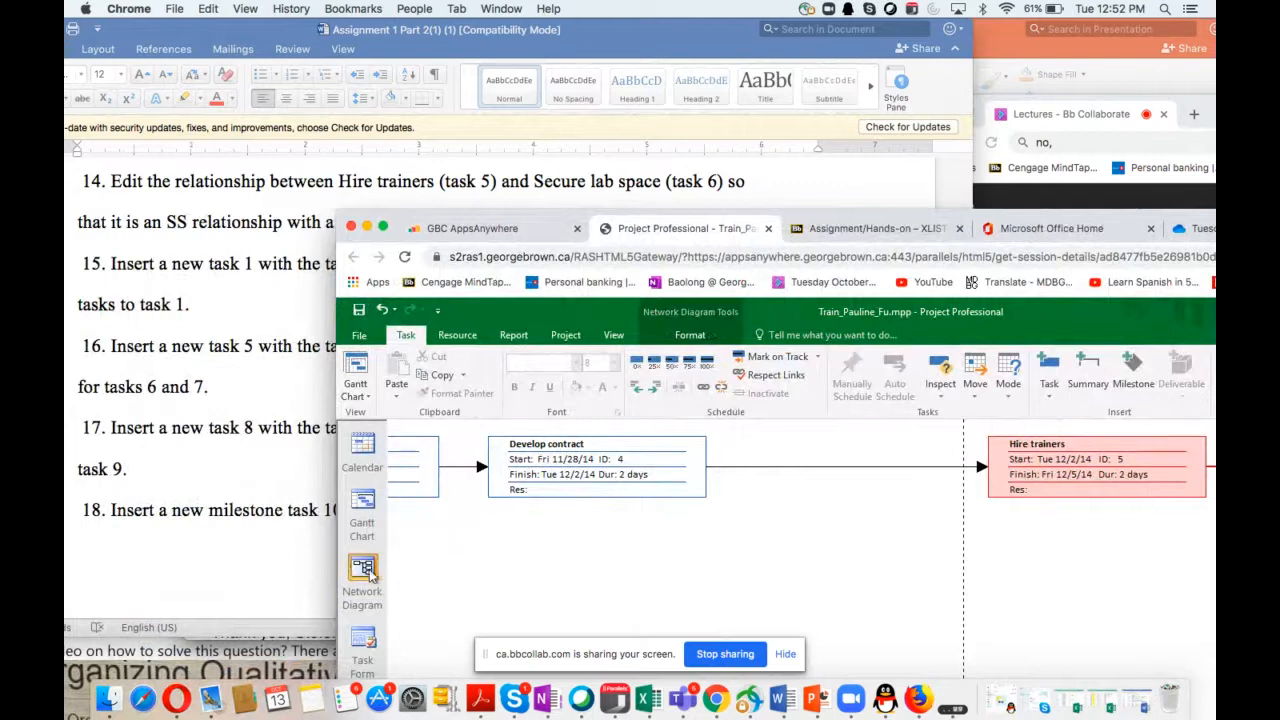
{"action": "left_click", "coordinate": [362, 505]}
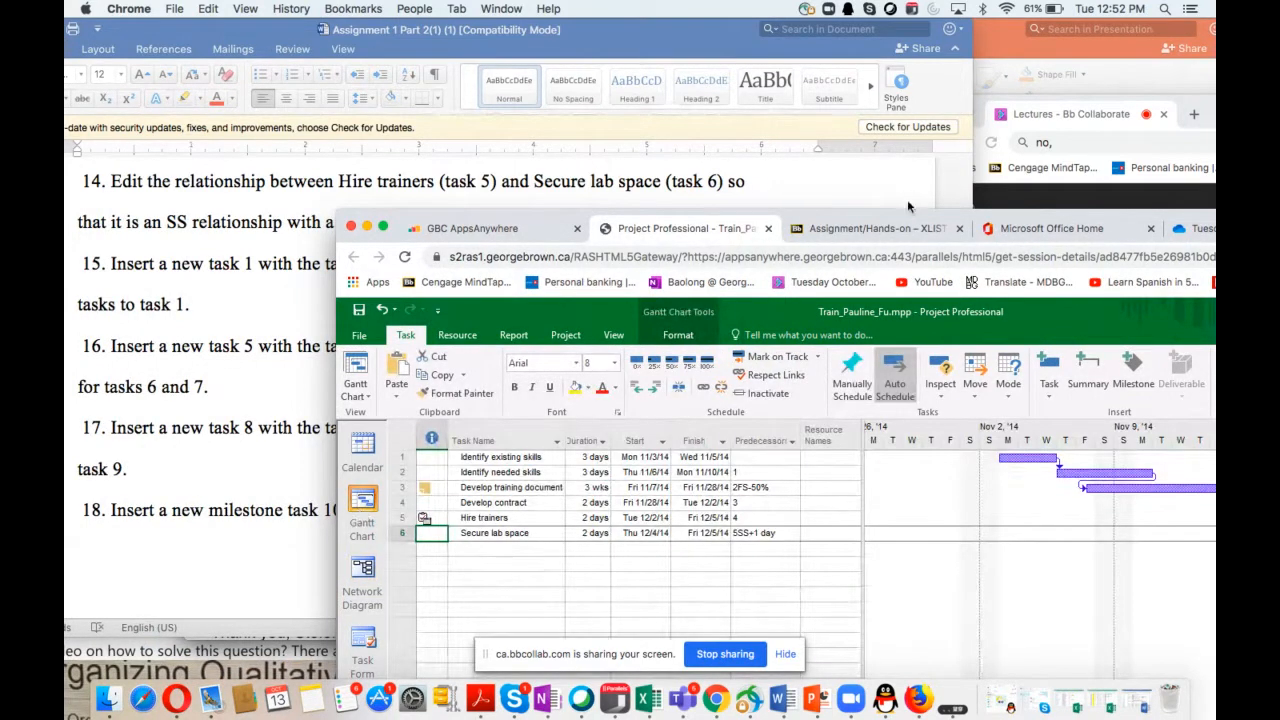
Switch to the Word document and read assignment step 15 on inserting the Documentation task with its sub-tasks
{"action": "left_click_drag", "start_coordinate": [910, 216], "coordinate": [1063, 379]}
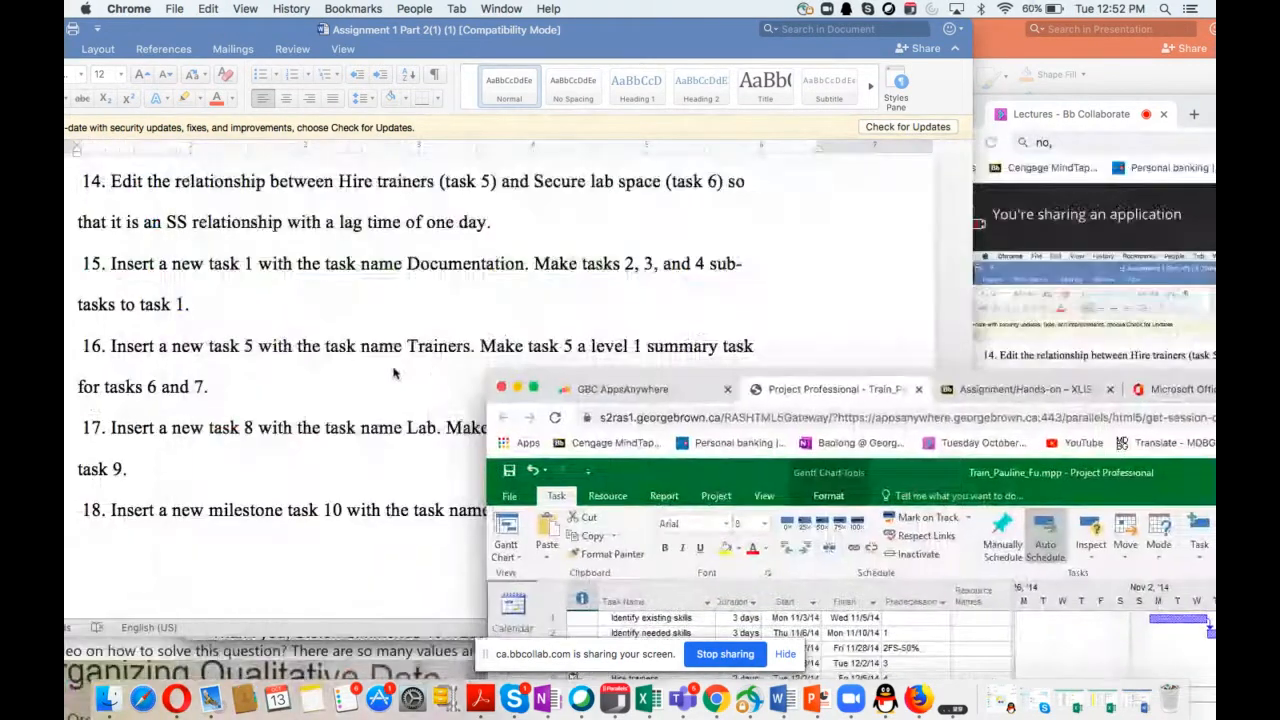
{"action": "left_click", "coordinate": [430, 378]}
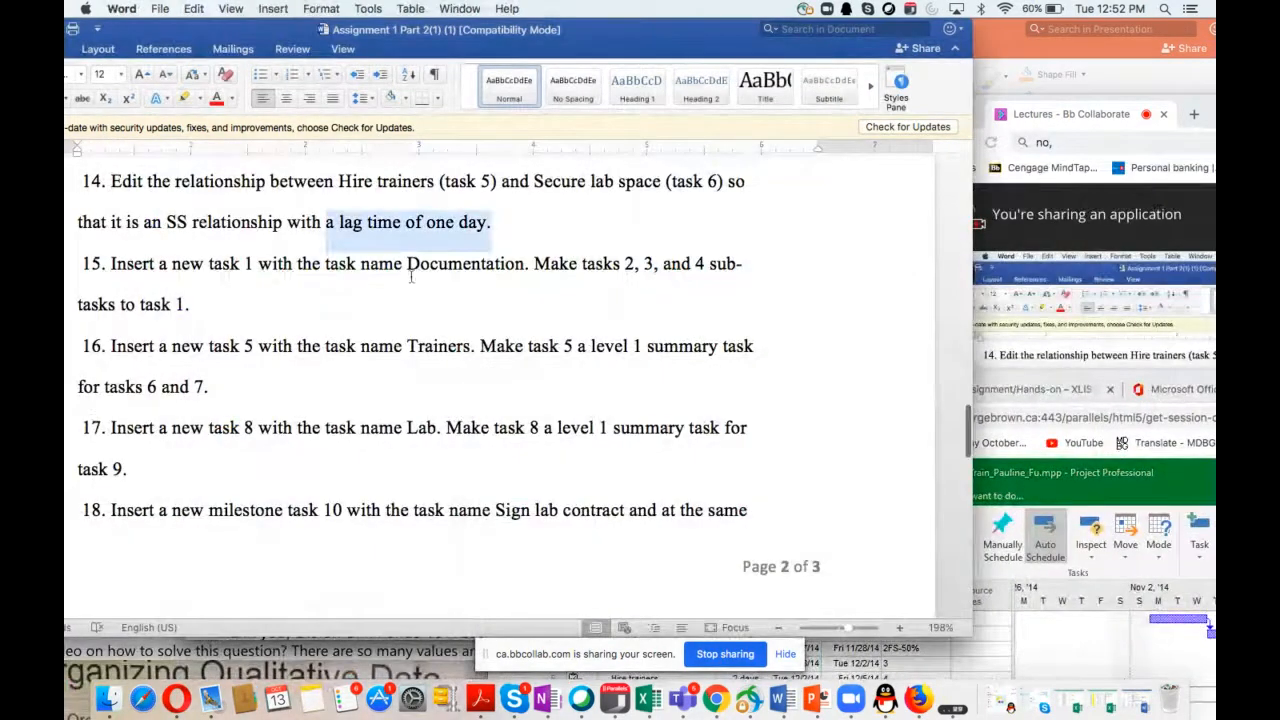
{"action": "left_click", "coordinate": [309, 314]}
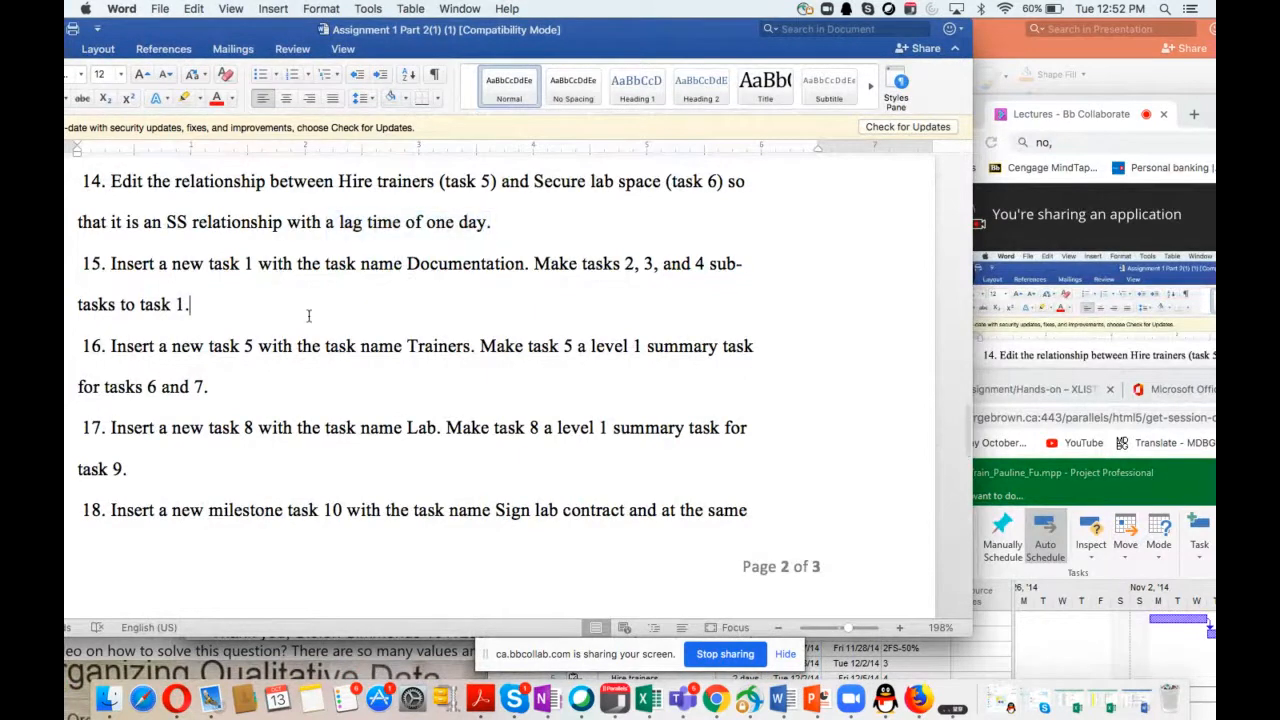
Switch from the Word document to the Train project in Chrome and insert a new task above Identify existing skills
{"action": "scroll", "coordinate": [320, 357], "scroll_direction": "down", "scroll_amount": 2}
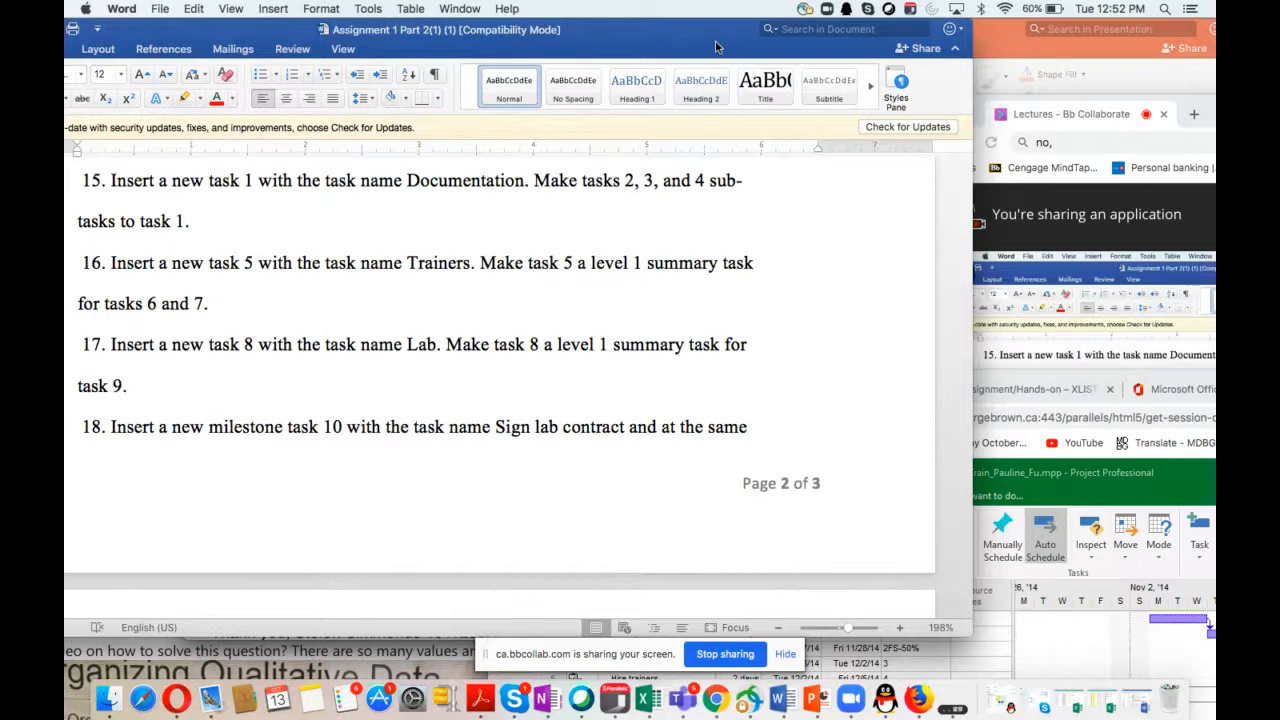
{"action": "left_click_drag", "start_coordinate": [716, 42], "coordinate": [710, 42]}
{"action": "left_click", "coordinate": [1003, 596]}
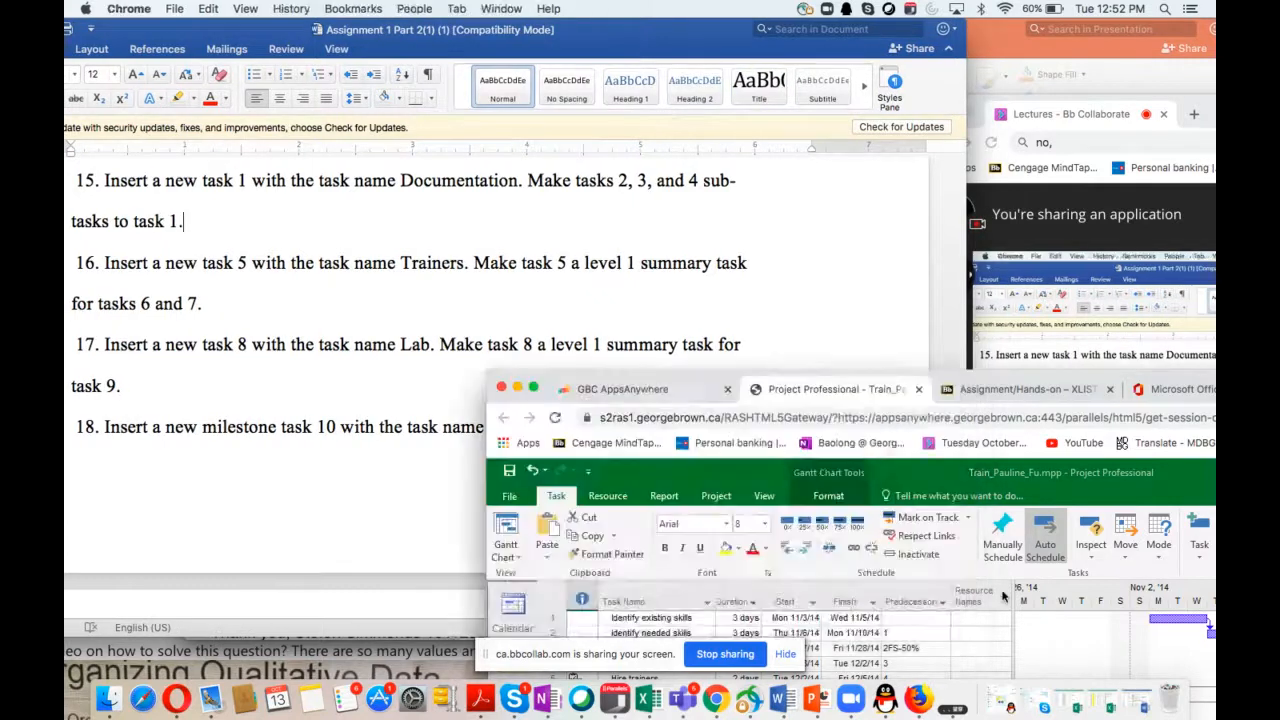
{"action": "left_click_drag", "start_coordinate": [738, 366], "coordinate": [746, 214]}
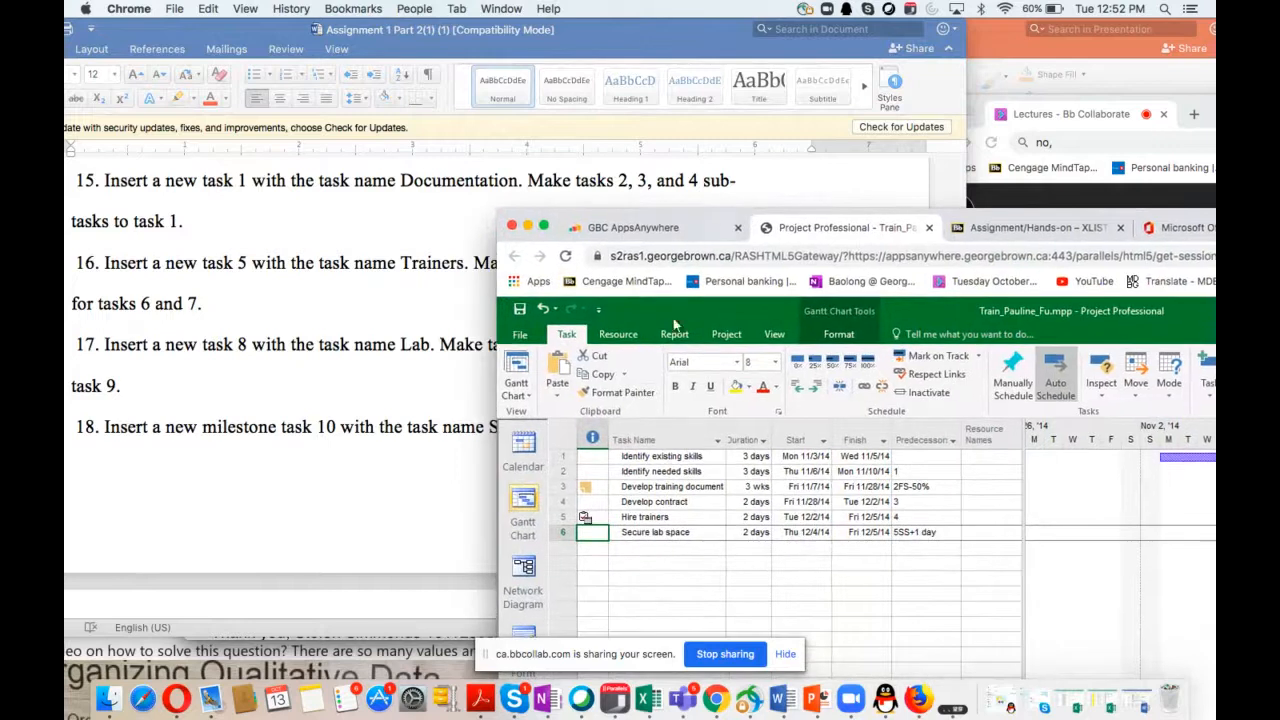
{"action": "left_click", "coordinate": [563, 458]}
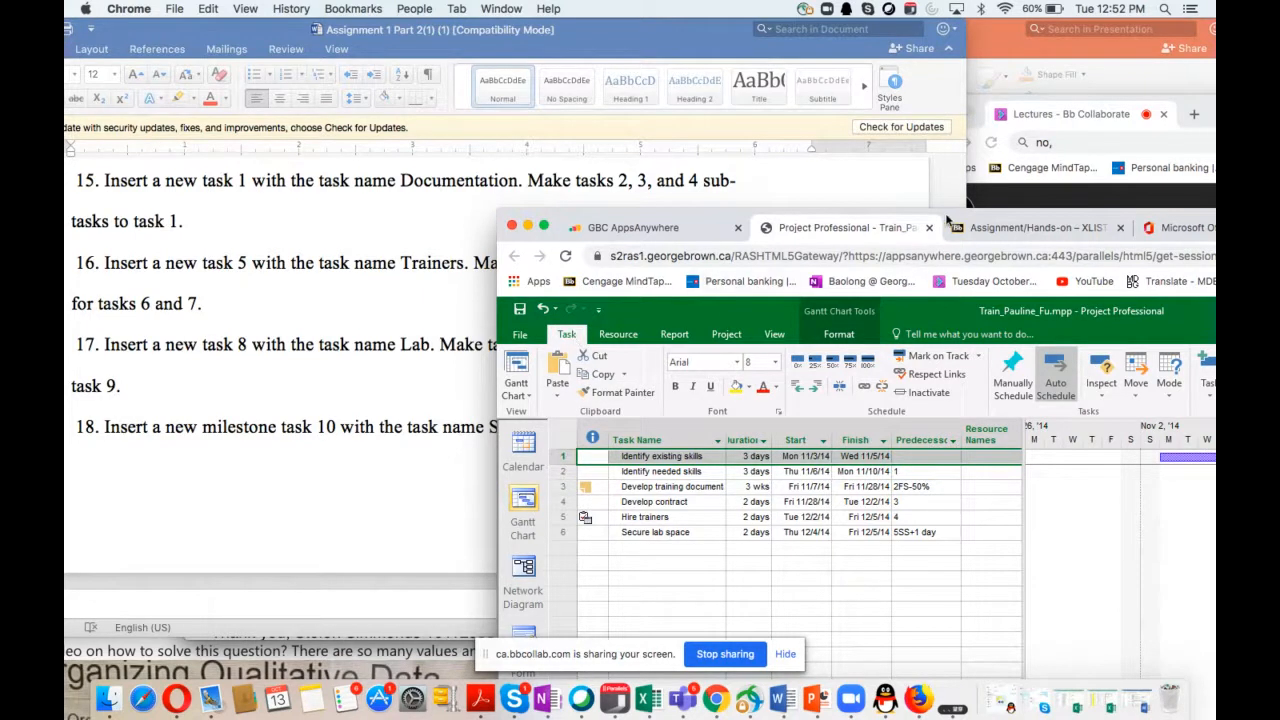
{"action": "left_click_drag", "start_coordinate": [946, 213], "coordinate": [691, 164]}
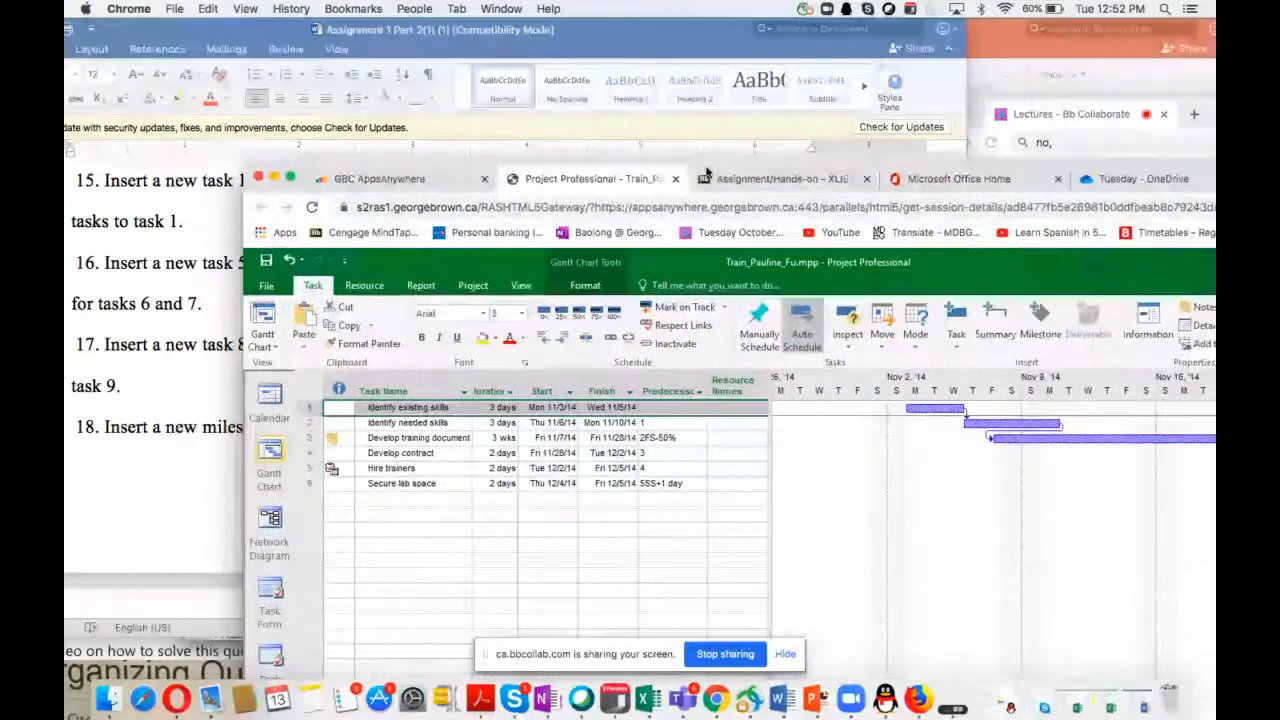
{"action": "left_click", "coordinate": [958, 347]}
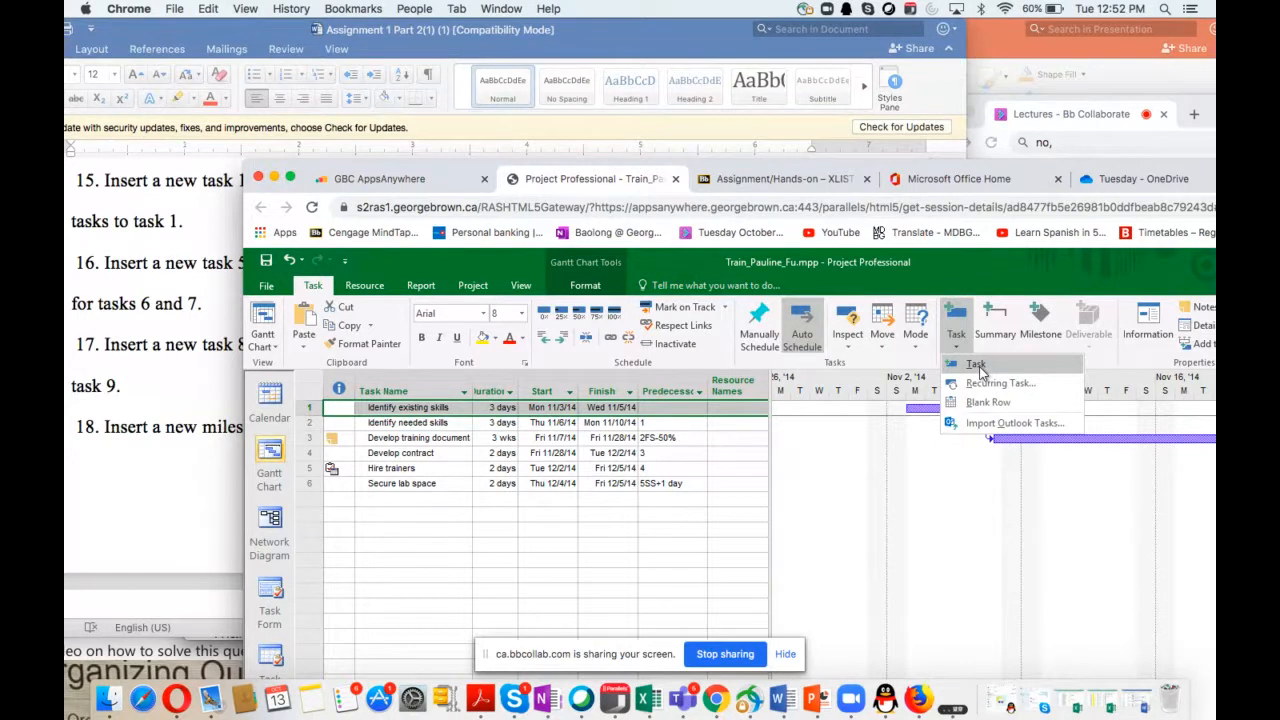
{"action": "left_click", "coordinate": [976, 365]}
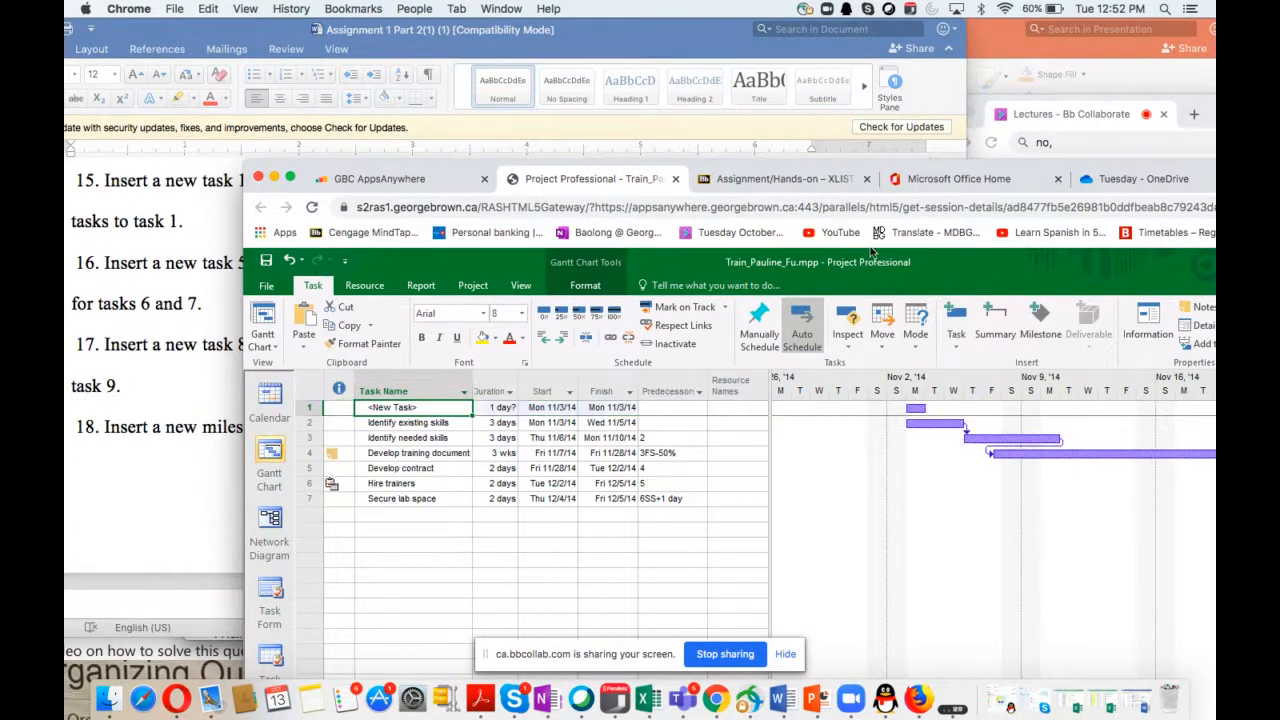
Name the new task in row 1 Documentation
{"action": "left_click_drag", "start_coordinate": [790, 170], "coordinate": [818, 221]}
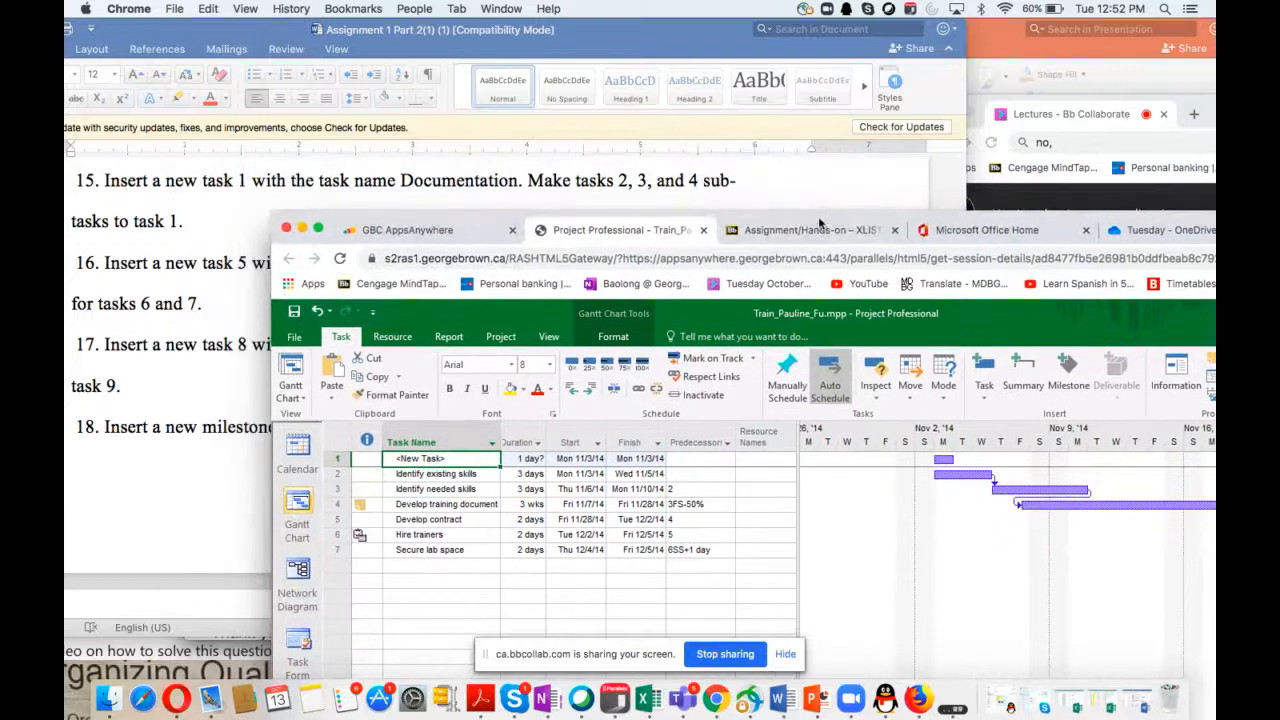
{"action": "left_click", "coordinate": [458, 457]}
{"action": "key", "text": "BackSpace"}
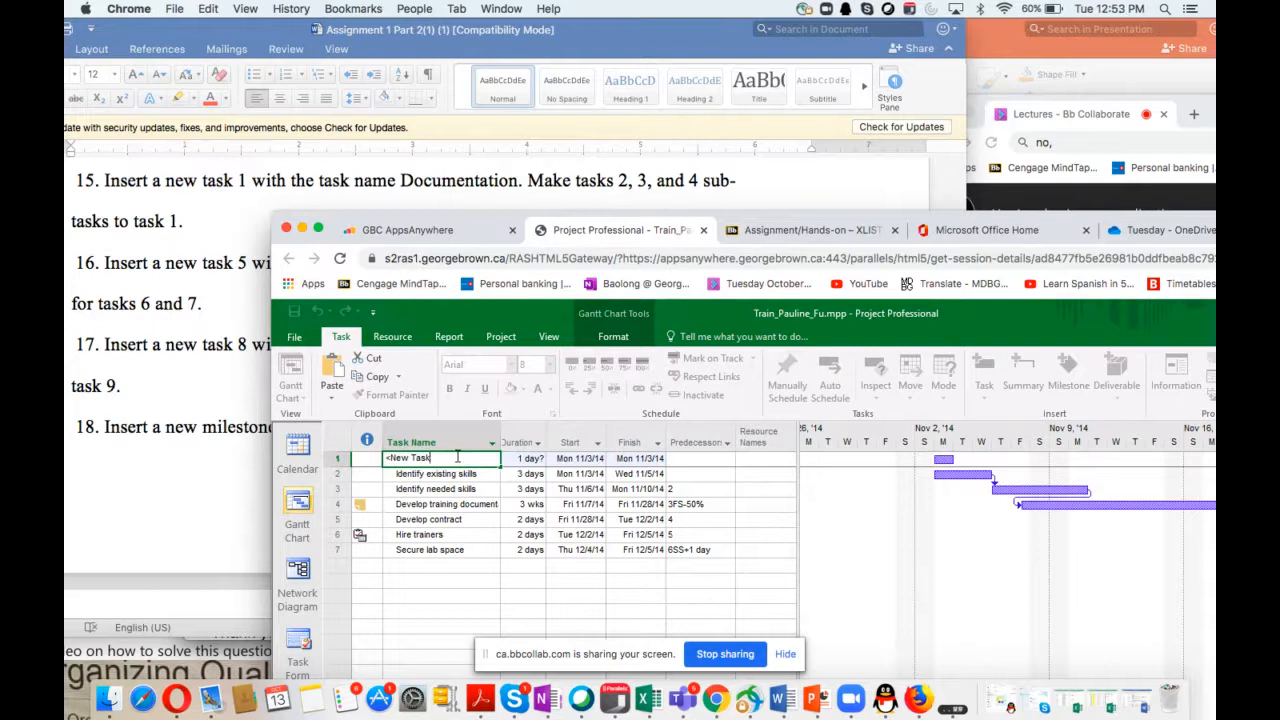
{"action": "key", "text": "BackSpace"}
{"action": "key", "text": "BackSpace"}
{"action": "key", "text": "BackSpace"}
{"action": "key", "text": "BackSpace"}
{"action": "key", "text": "BackSpace"}
{"action": "key", "text": "BackSpace"}
{"action": "key", "text": "BackSpace"}
{"action": "key", "text": "BackSpace"}
{"action": "key", "text": "BackSpace"}
{"action": "type", "text": "Documentation"}
{"action": "key", "text": "Return"}
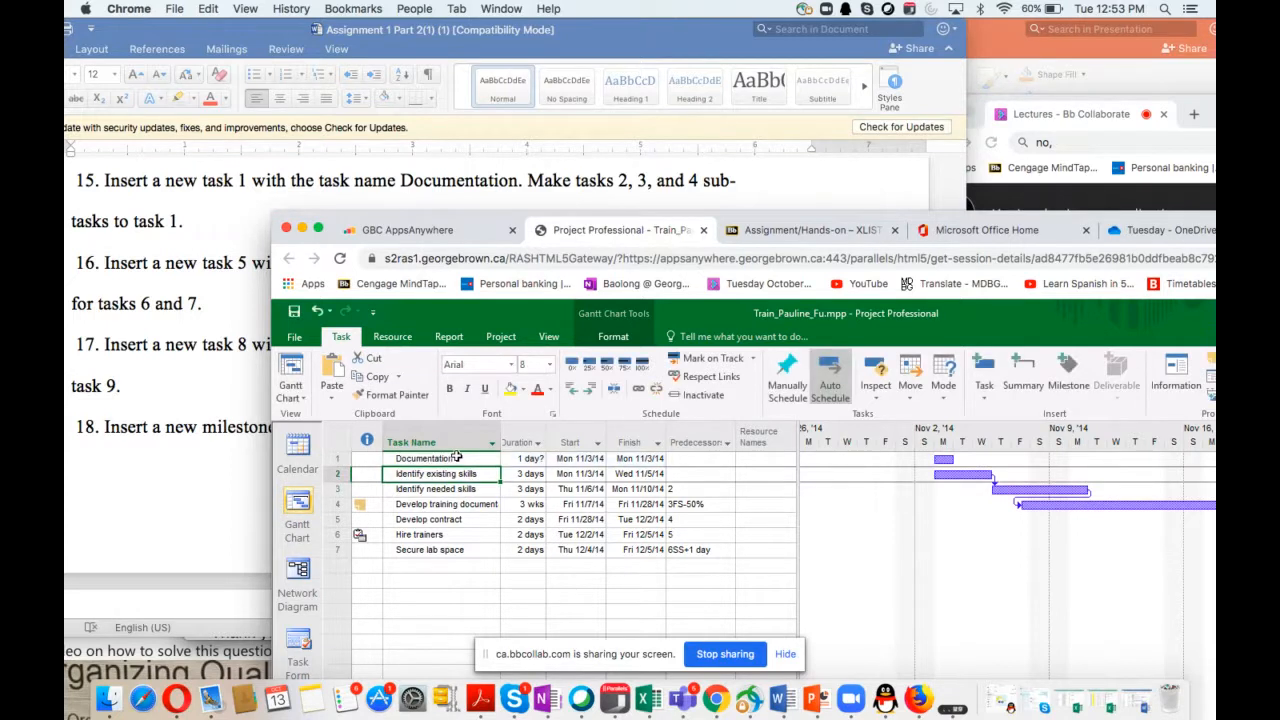
Indent Identify existing skills, Identify needed skills and the training document task as sub-tasks of Documentation
{"action": "left_click", "coordinate": [456, 457]}
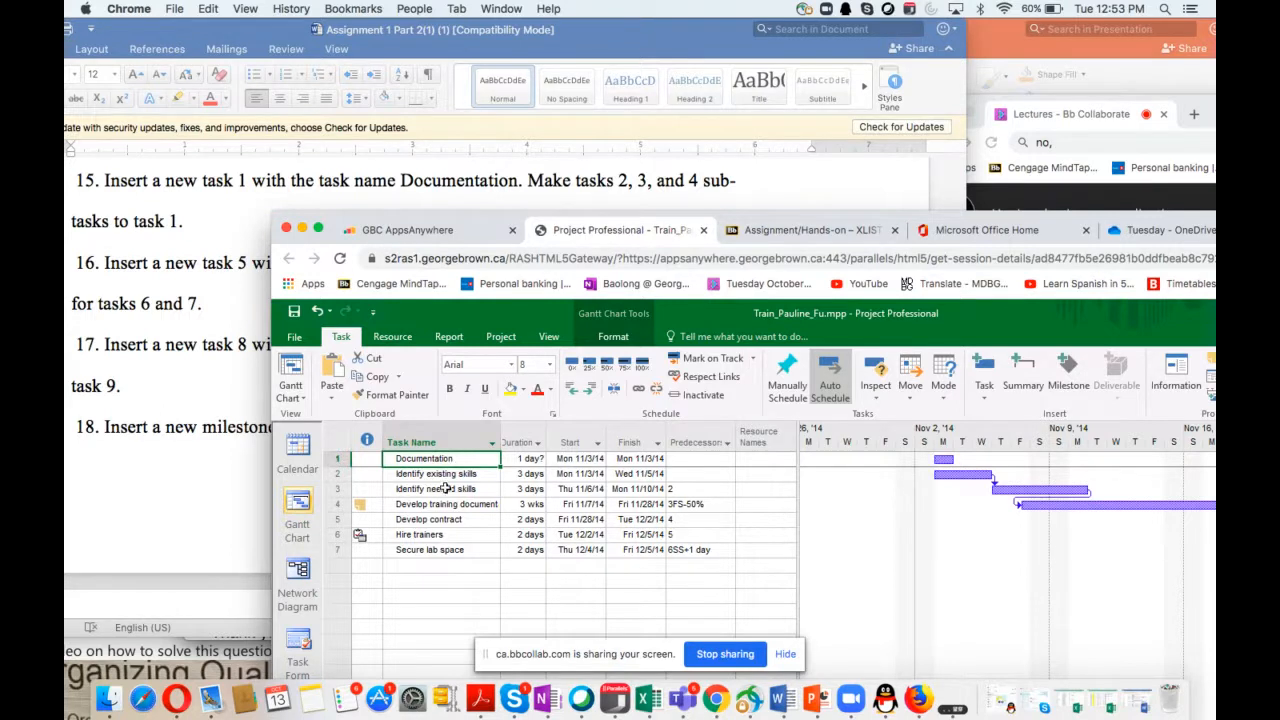
{"action": "left_click_drag", "start_coordinate": [437, 474], "coordinate": [437, 505]}
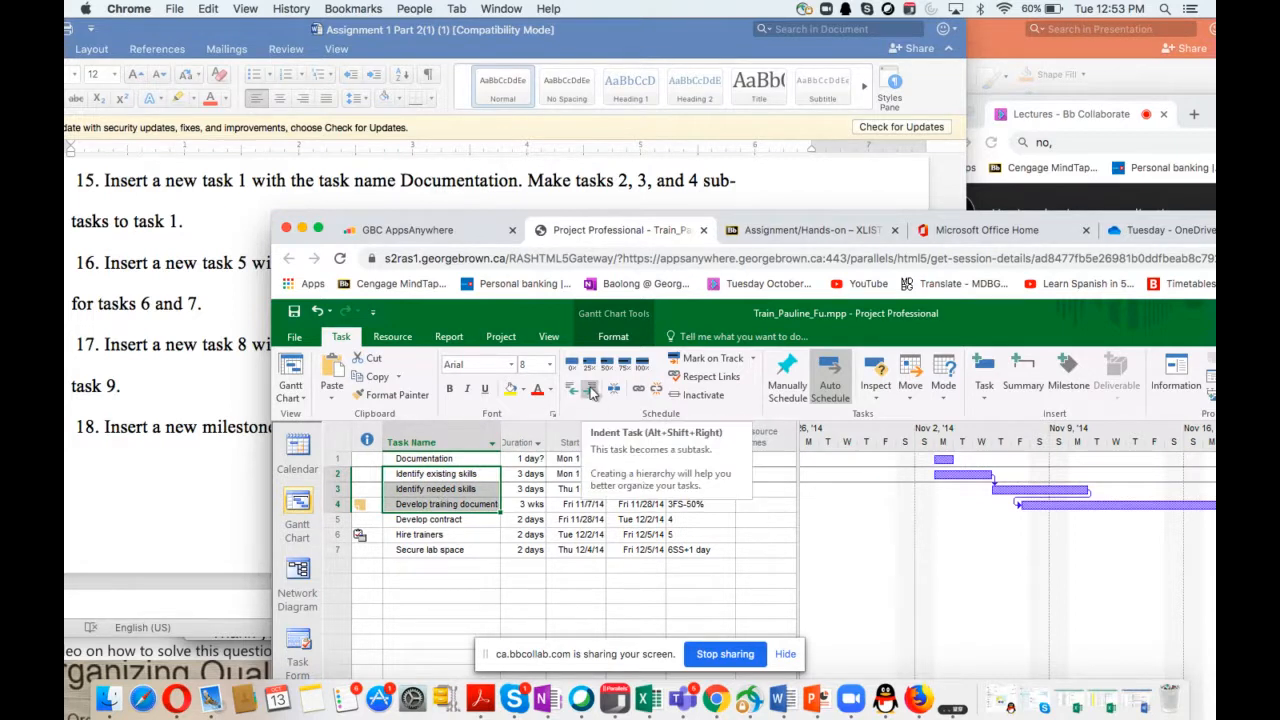
{"action": "left_click", "coordinate": [591, 392]}
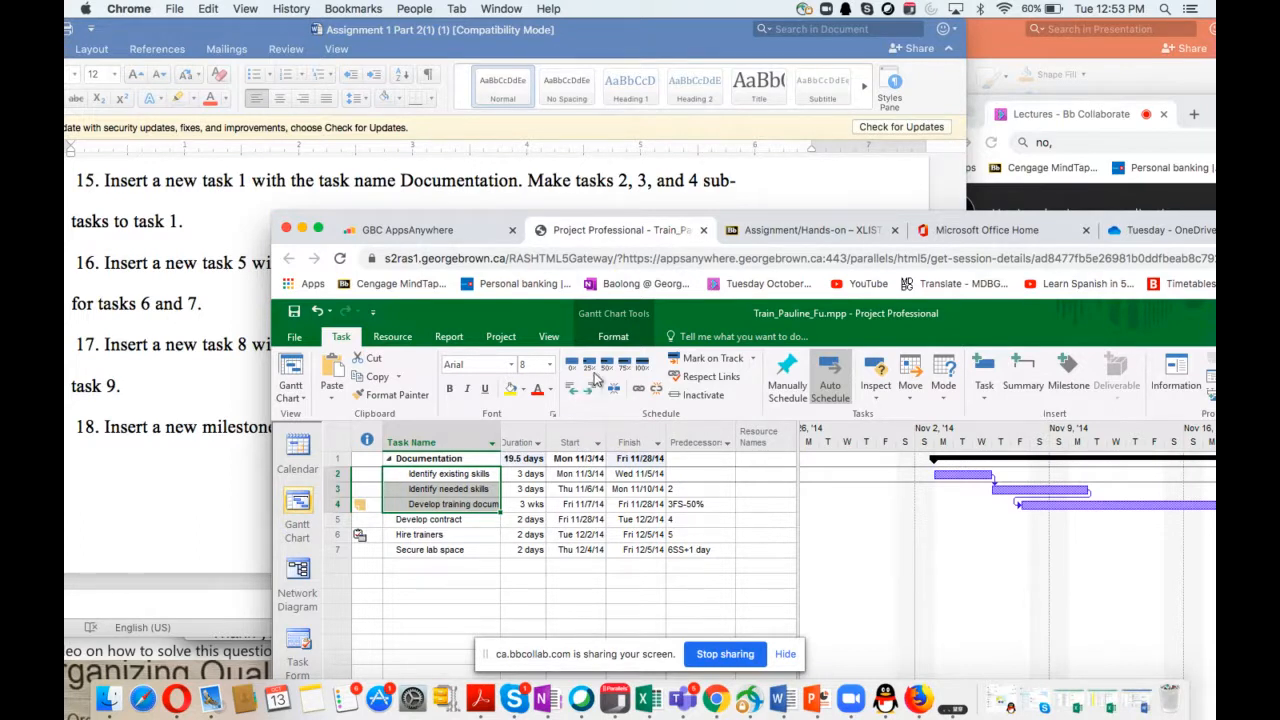
Switch to the Word document and read assignment step 16 on the Trainers summary task and its sub-tasks
{"action": "left_click", "coordinate": [222, 302]}
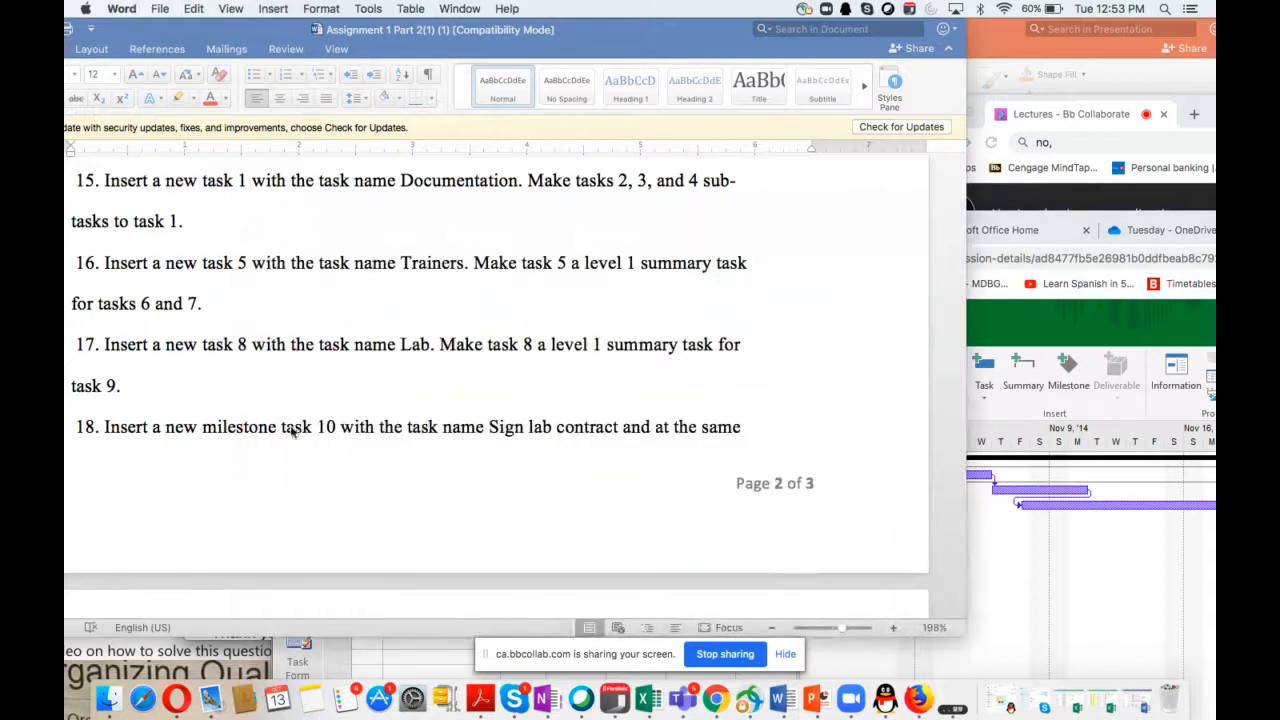
{"action": "scroll", "coordinate": [299, 441], "scroll_direction": "down", "scroll_amount": 2}
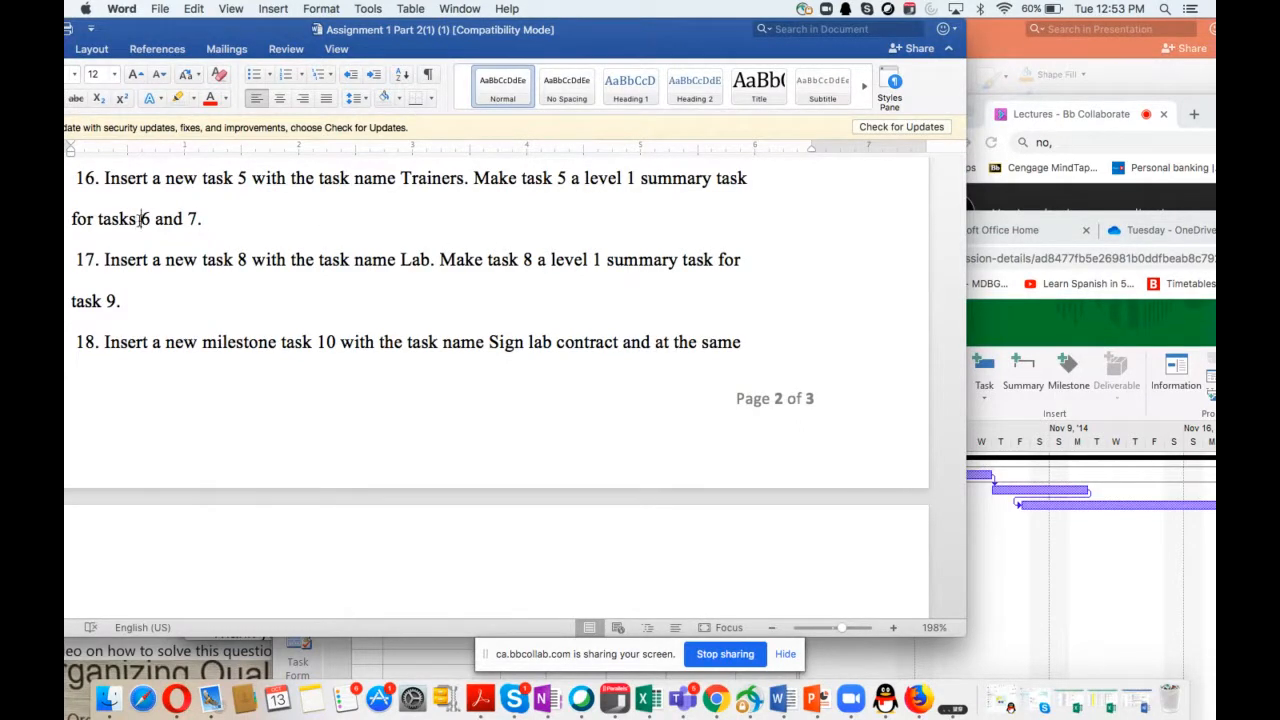
{"action": "left_click_drag", "start_coordinate": [139, 219], "coordinate": [216, 222]}
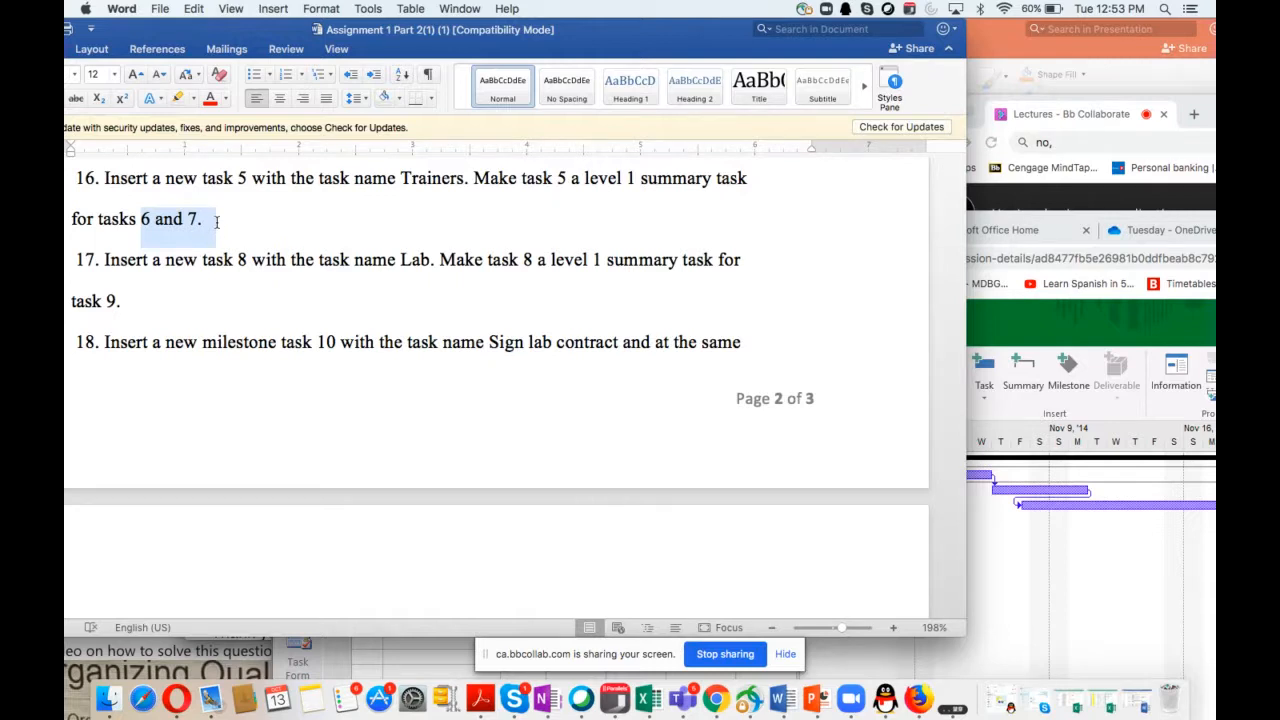
Return to the Train project and insert a new task named Trainers above Develop contract as task 5
{"action": "left_click", "coordinate": [1002, 581]}
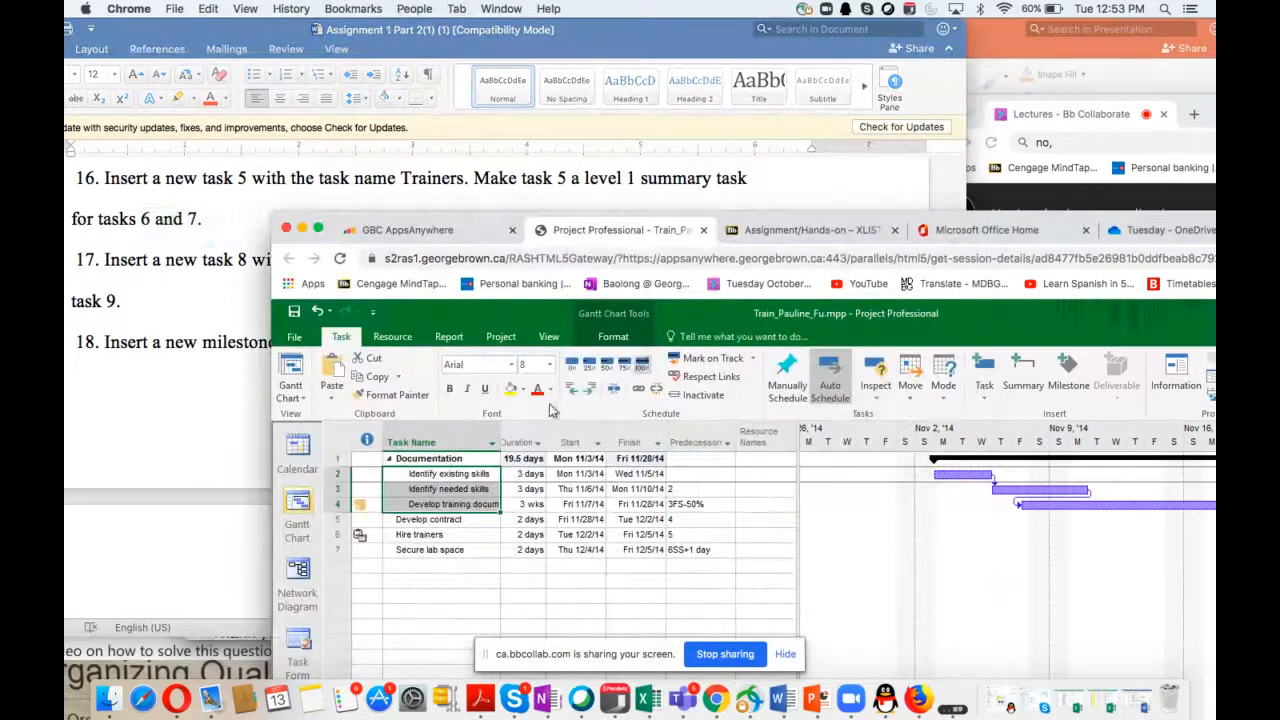
{"action": "left_click", "coordinate": [338, 519]}
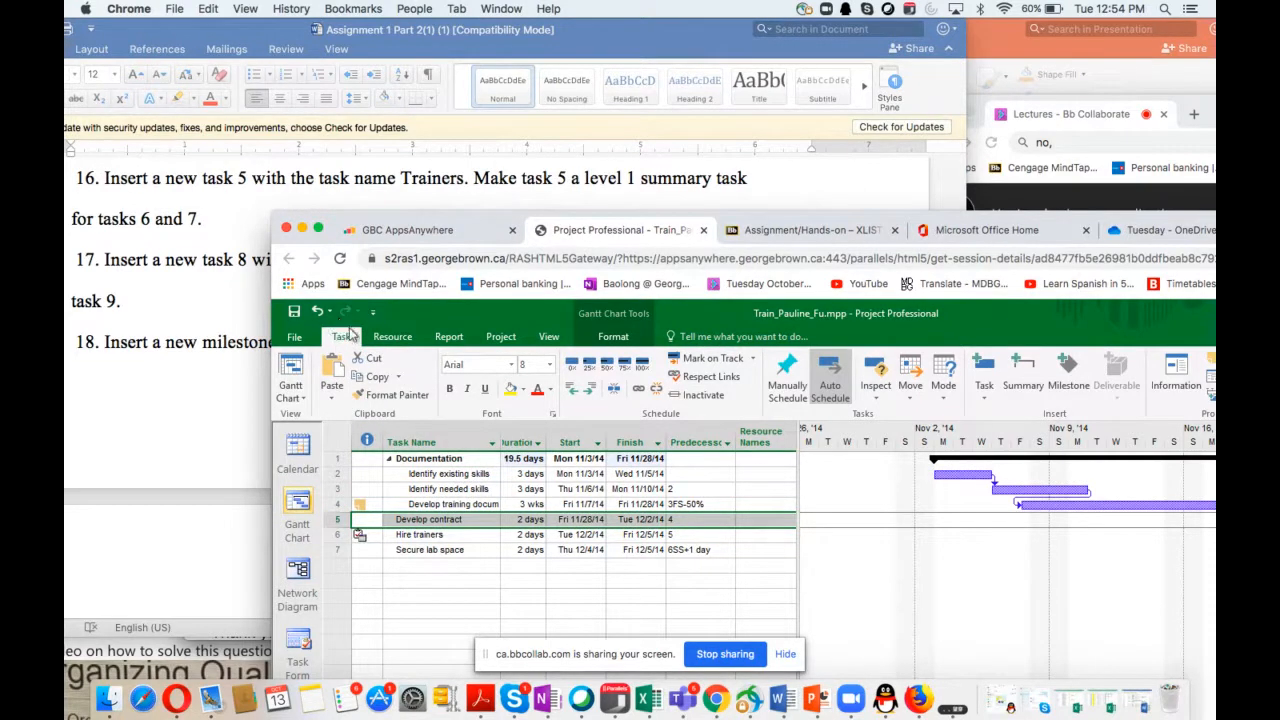
{"action": "left_click", "coordinate": [984, 402]}
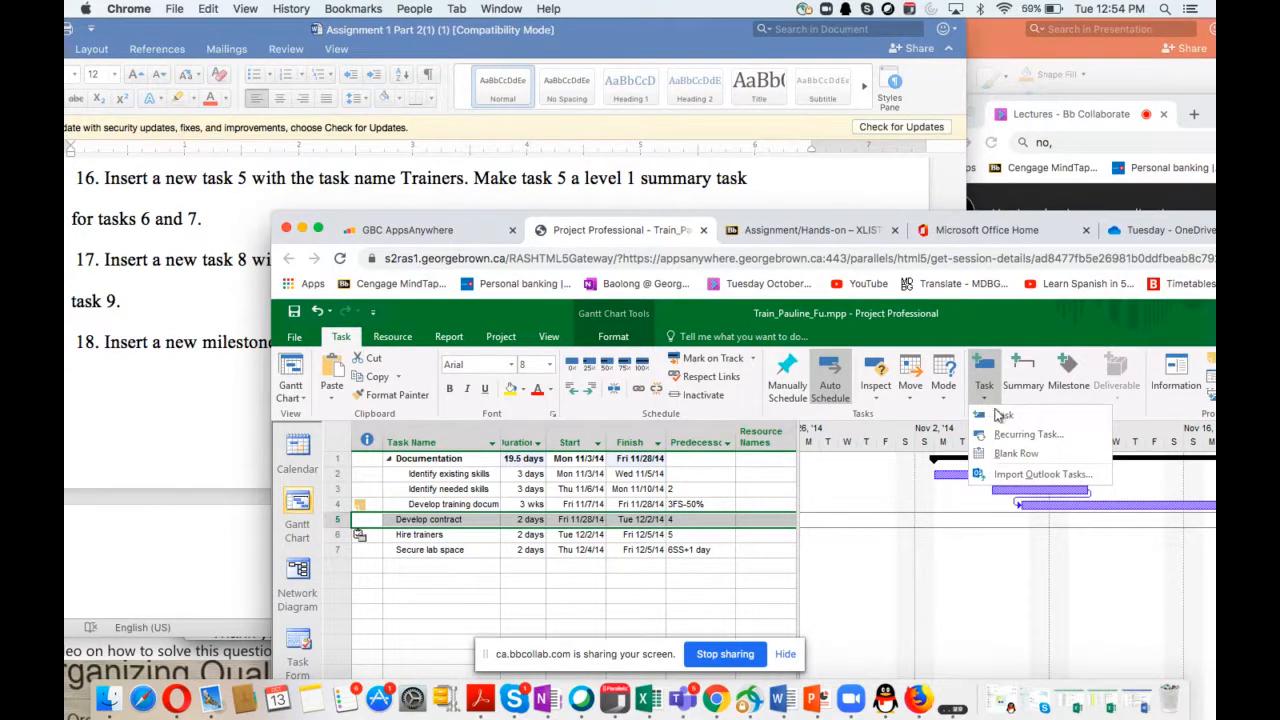
{"action": "left_click", "coordinate": [1004, 416]}
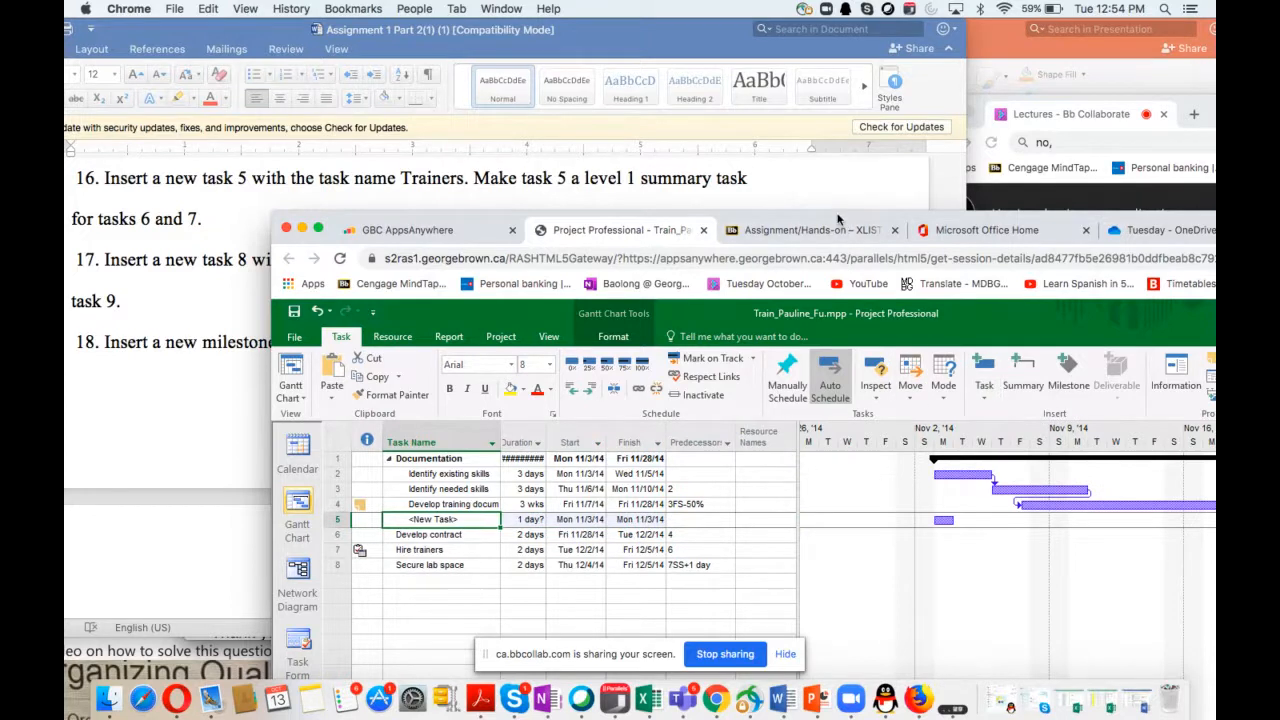
{"action": "left_click_drag", "start_coordinate": [838, 214], "coordinate": [838, 219]}
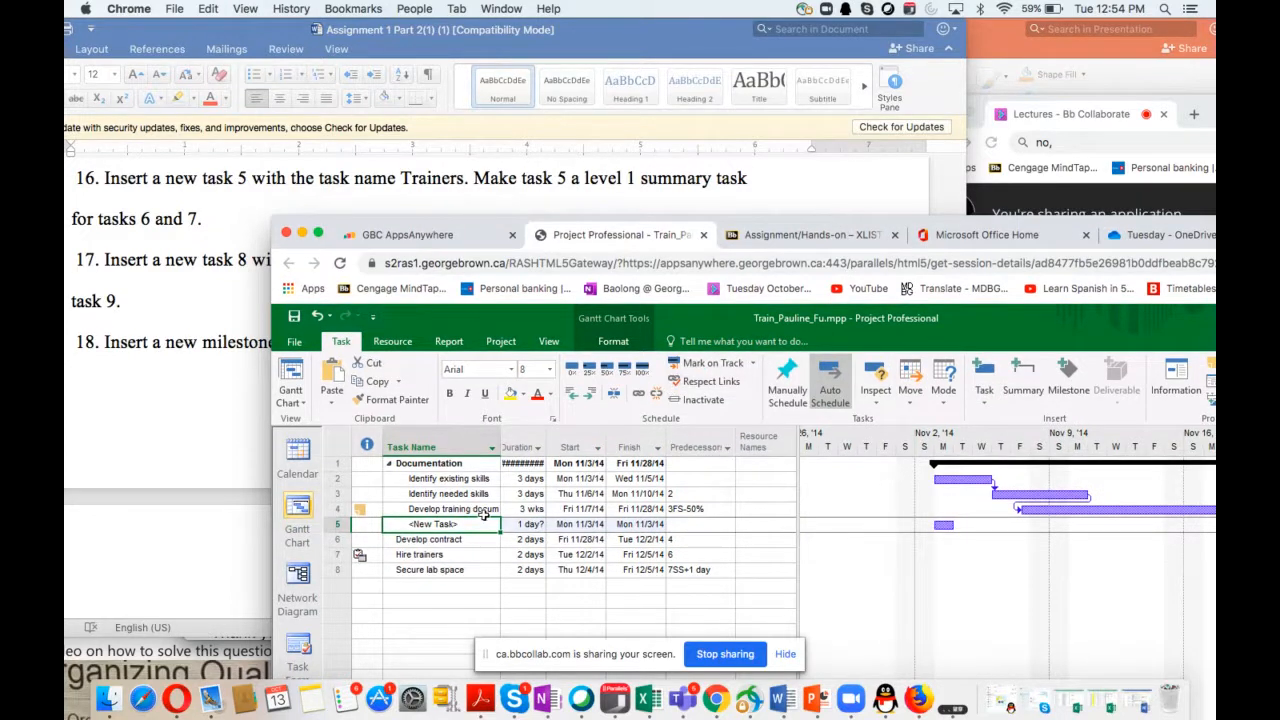
{"action": "type", "text": "Tra"}
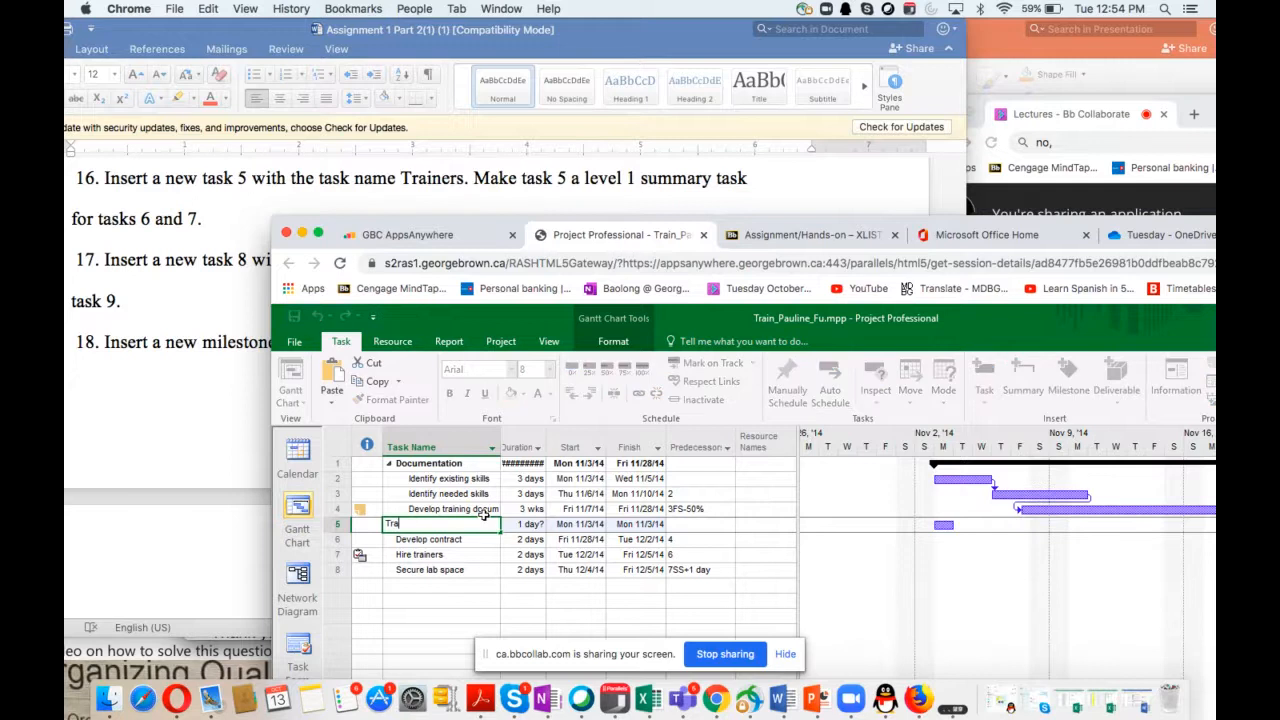
{"action": "type", "text": "iners"}
{"action": "key", "text": "Return"}
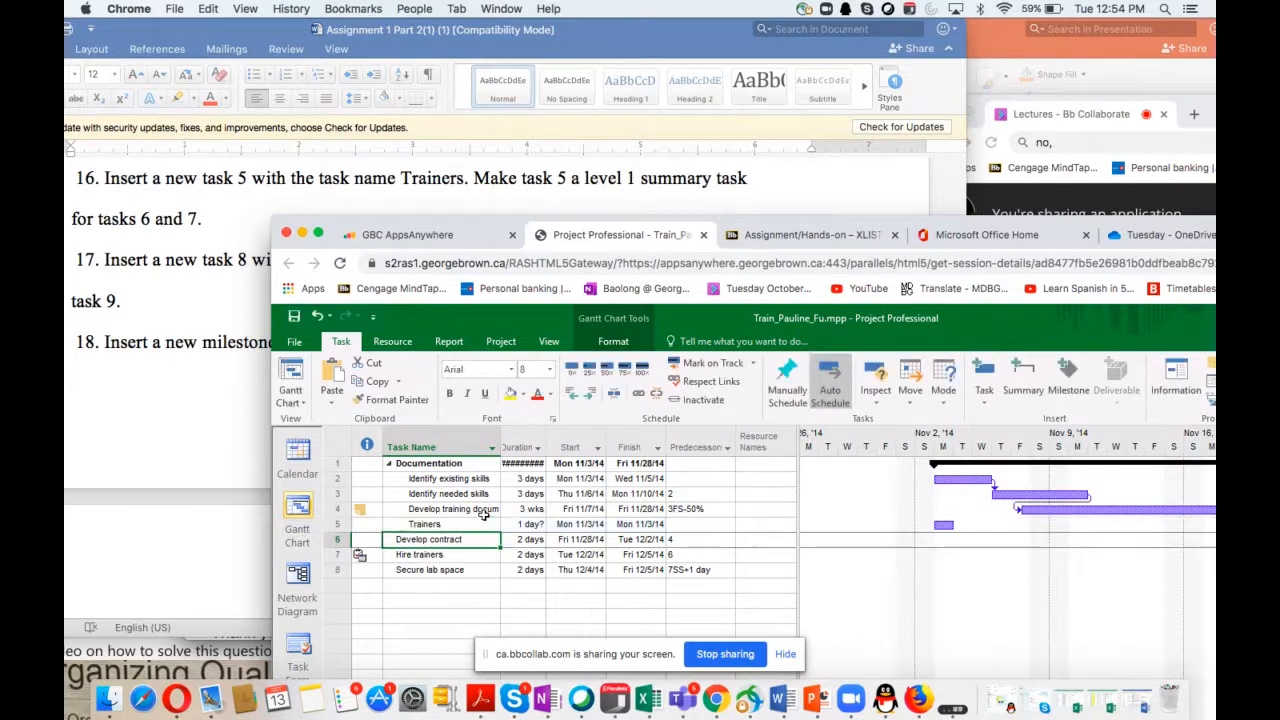
Outdent Trainers to level 1 and indent Develop contract and Hire trainers as its sub-tasks
{"action": "left_click", "coordinate": [457, 523]}
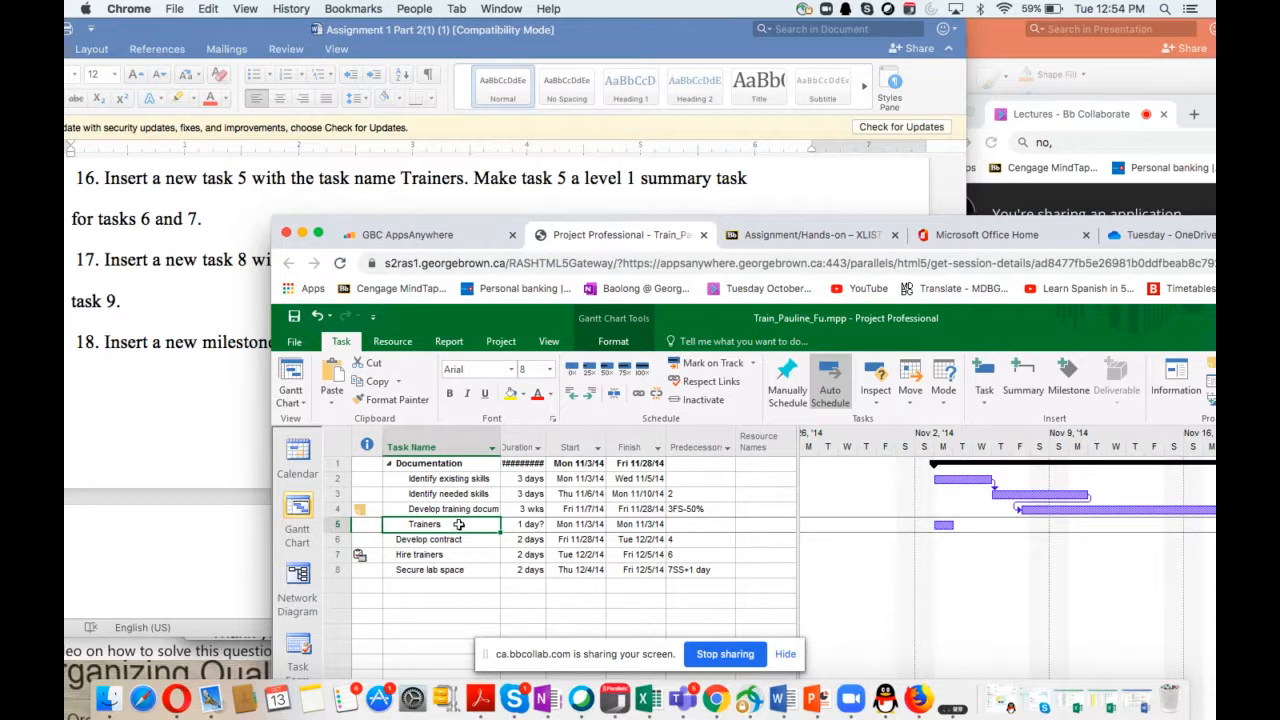
{"action": "left_click", "coordinate": [570, 396]}
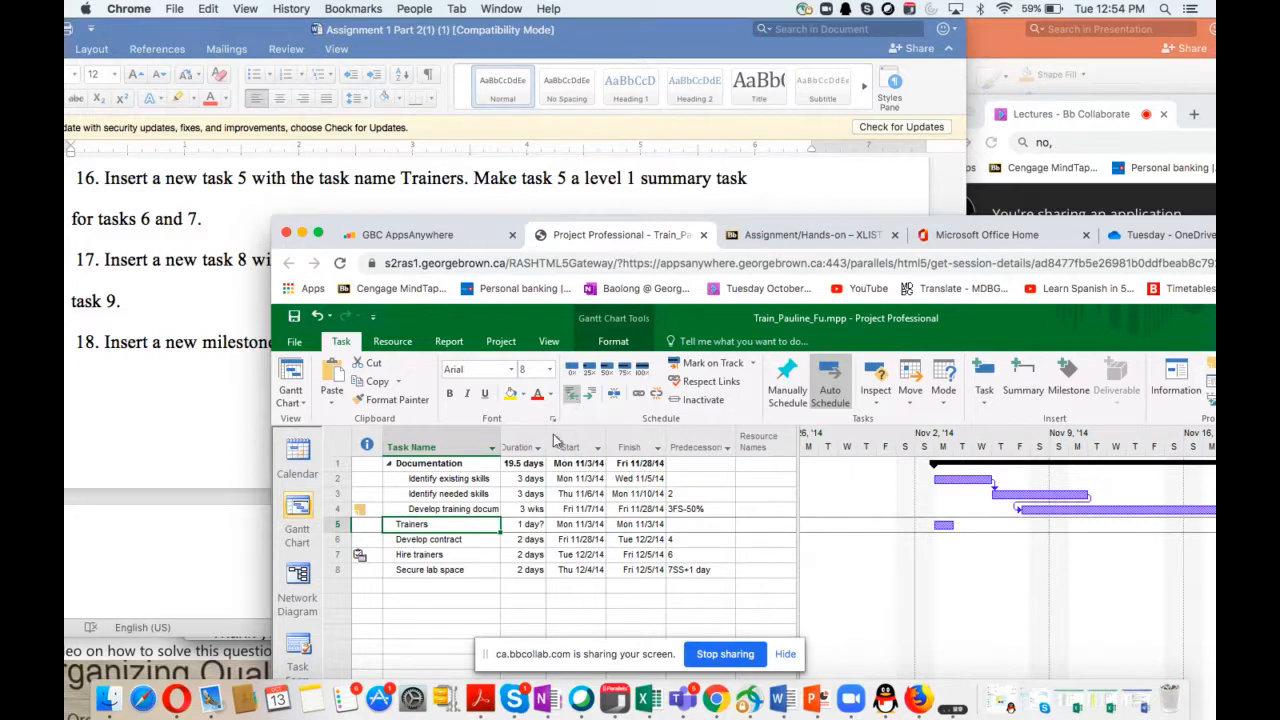
{"action": "left_click_drag", "start_coordinate": [463, 542], "coordinate": [463, 557]}
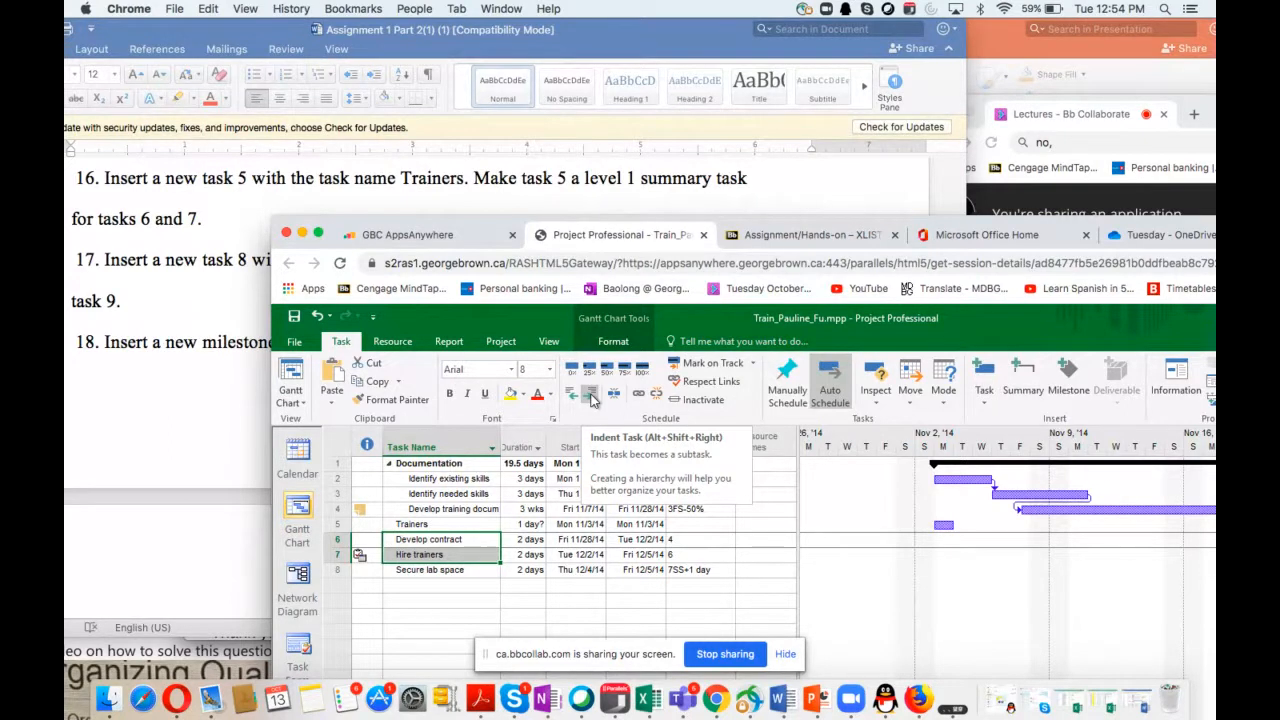
{"action": "left_click", "coordinate": [591, 396]}
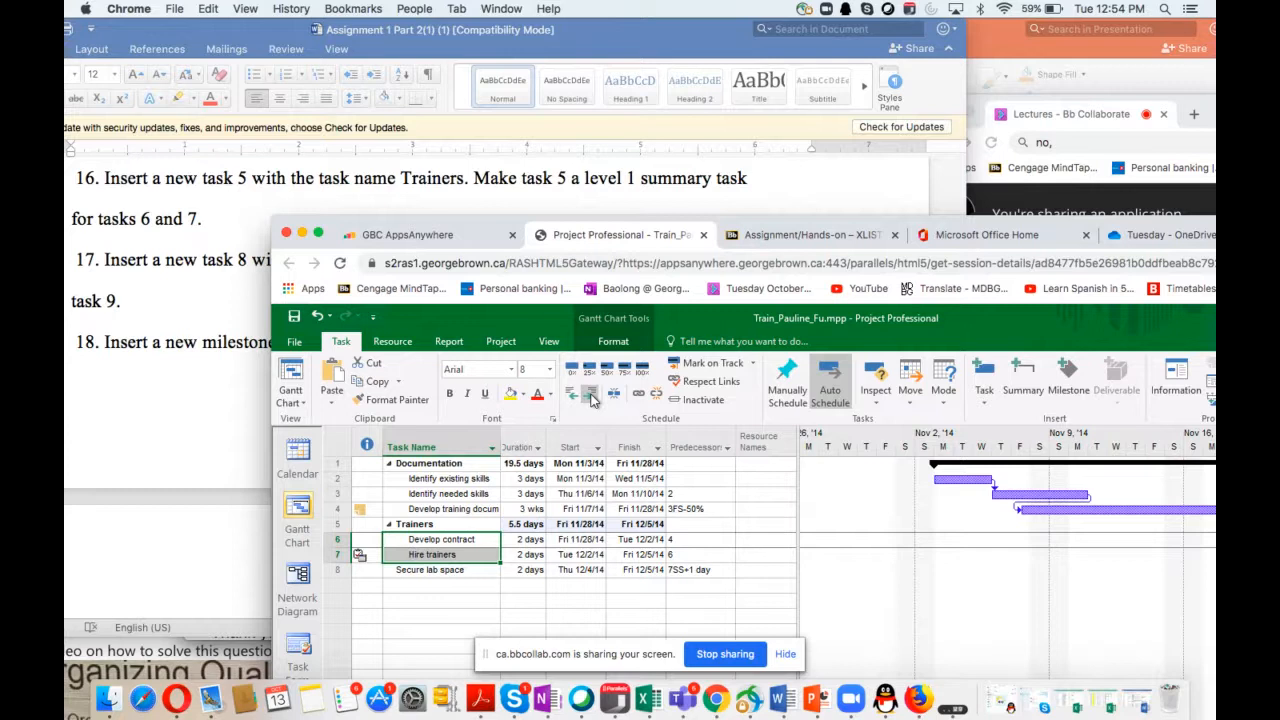
Check assignment steps 17 and 18 in Word, and insert a new task named Lab above Secure lab space in the Train project
{"action": "left_click", "coordinate": [196, 398]}
{"action": "scroll", "coordinate": [270, 403], "scroll_direction": "down", "scroll_amount": 3}
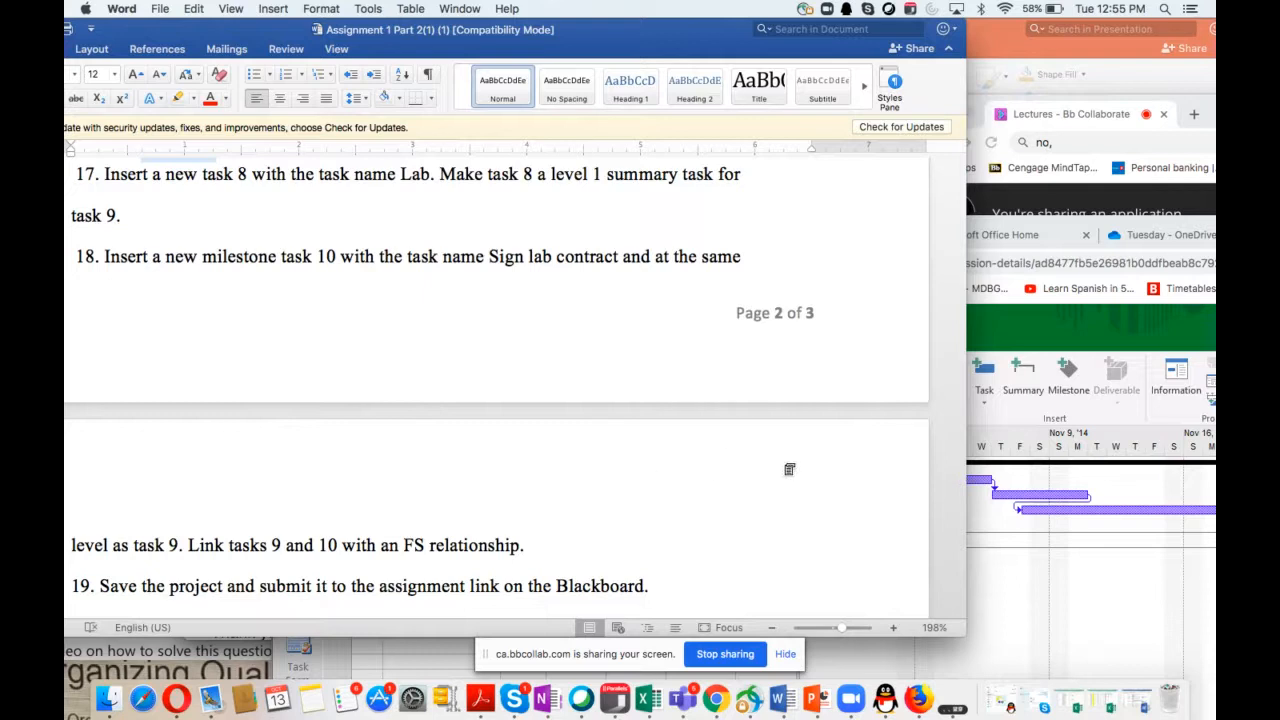
{"action": "left_click", "coordinate": [1024, 338]}
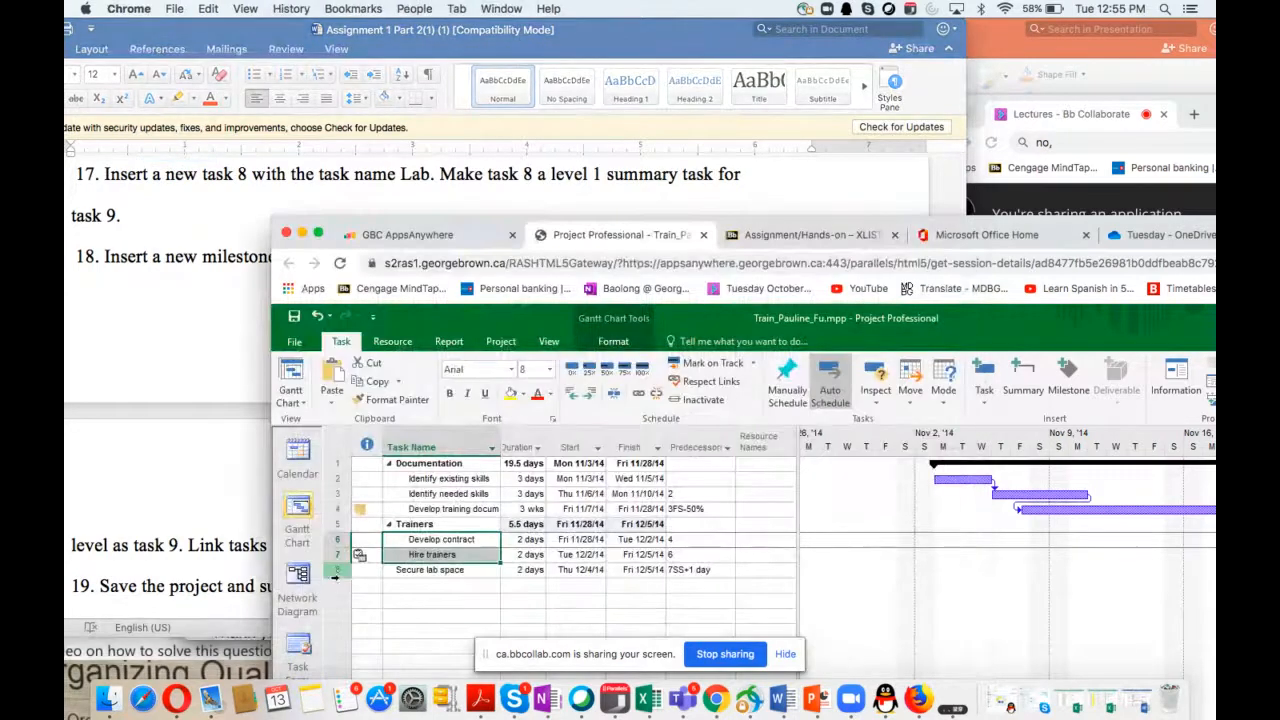
{"action": "left_click", "coordinate": [336, 570]}
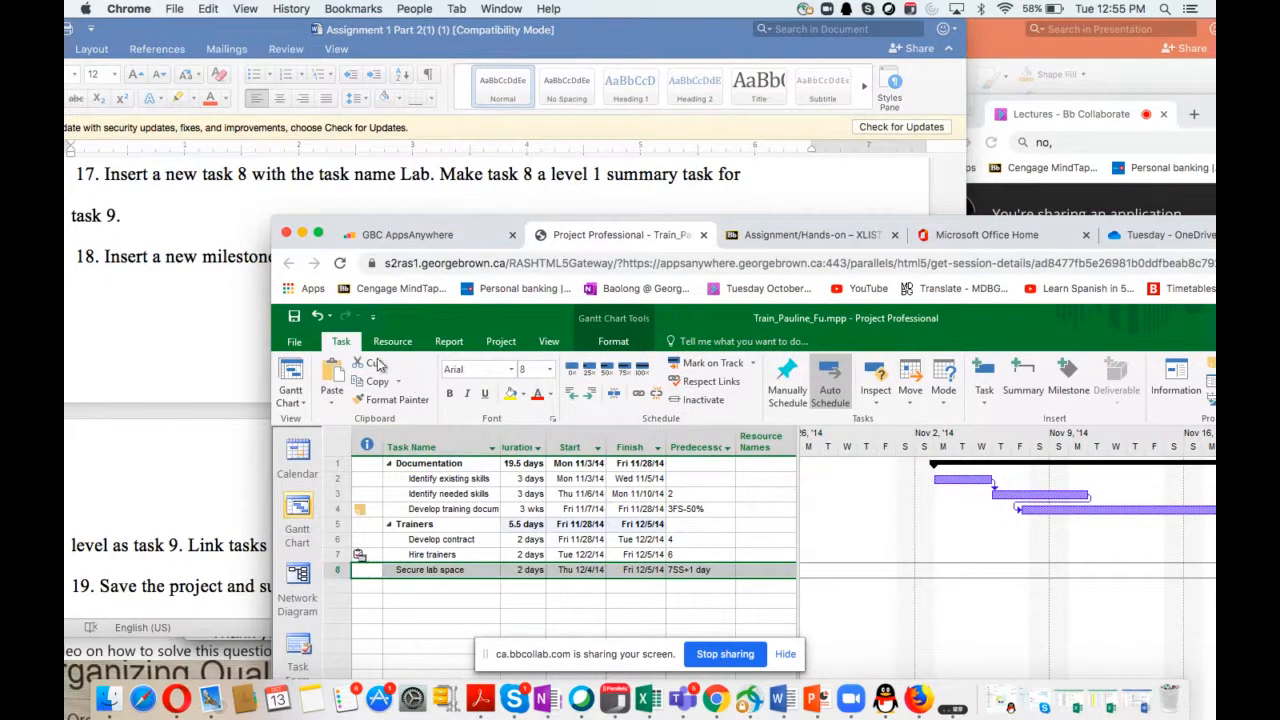
{"action": "left_click", "coordinate": [985, 400]}
{"action": "left_click", "coordinate": [1003, 421]}
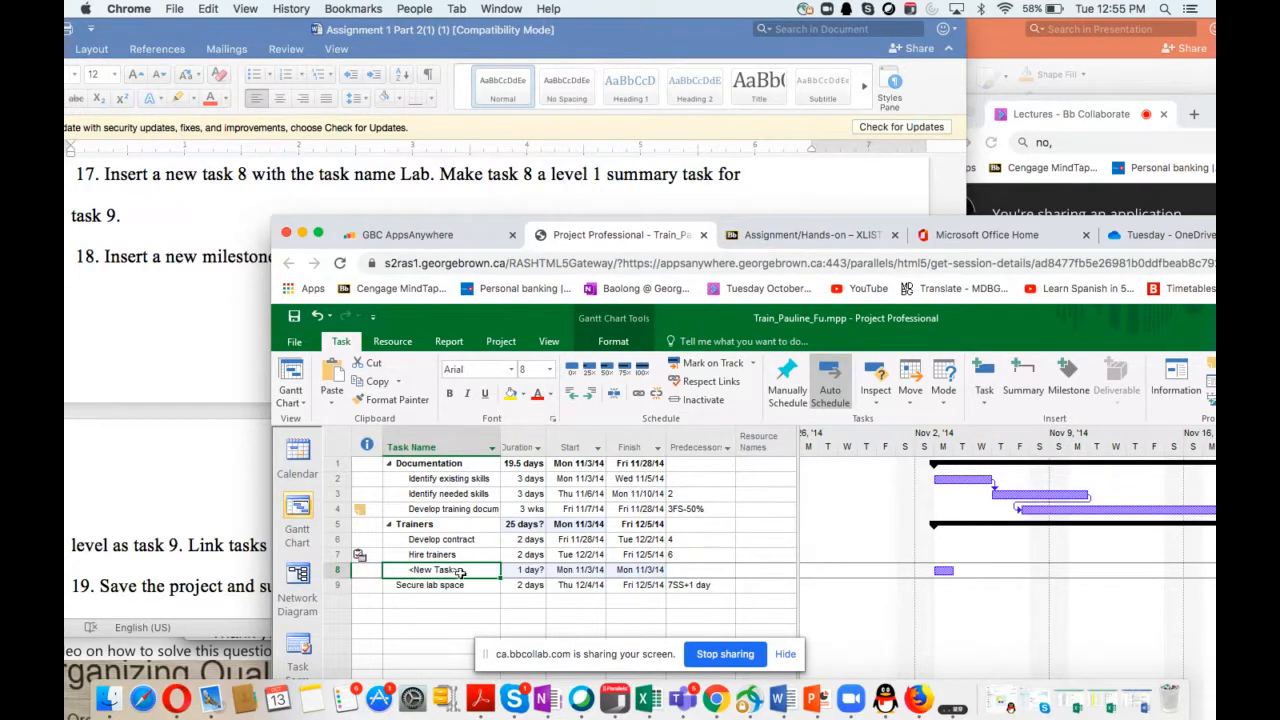
{"action": "type", "text": "Lab"}
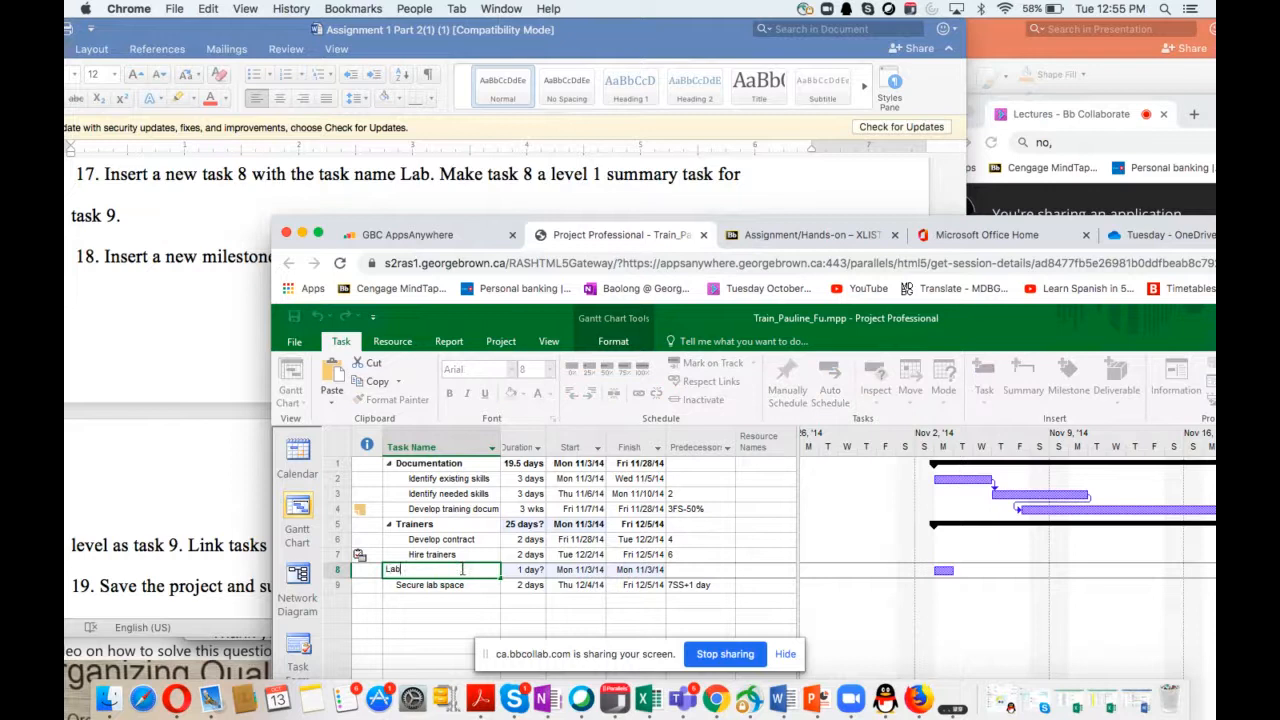
{"action": "key", "text": "Return"}
Outdent the Lab task to level 1 and indent Secure lab space as its sub-task
{"action": "left_click", "coordinate": [433, 570]}
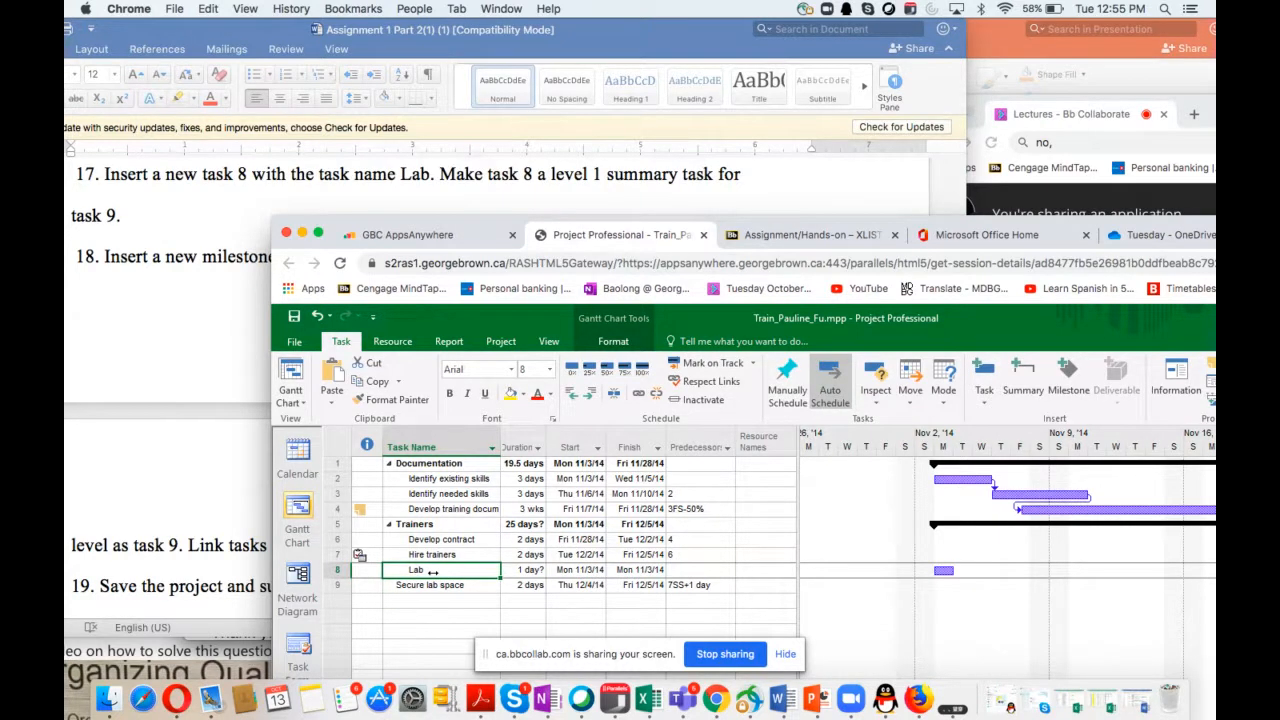
{"action": "left_click", "coordinate": [573, 396]}
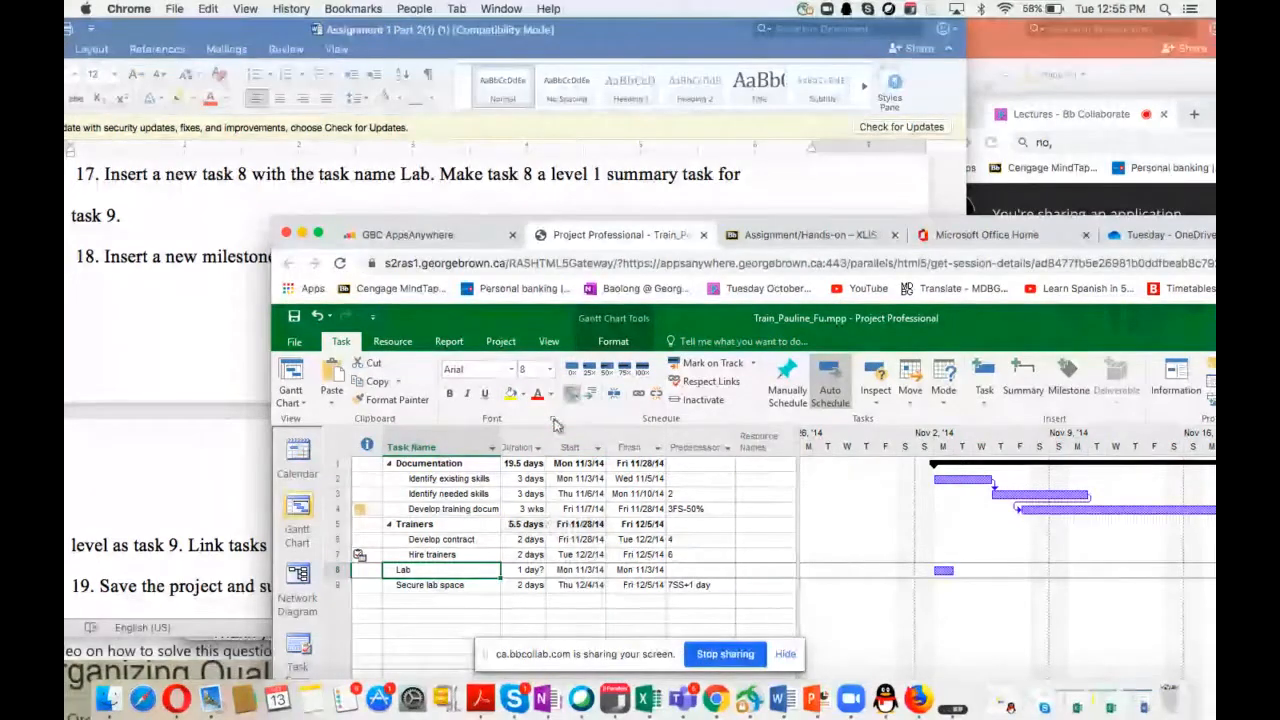
{"action": "left_click", "coordinate": [440, 587]}
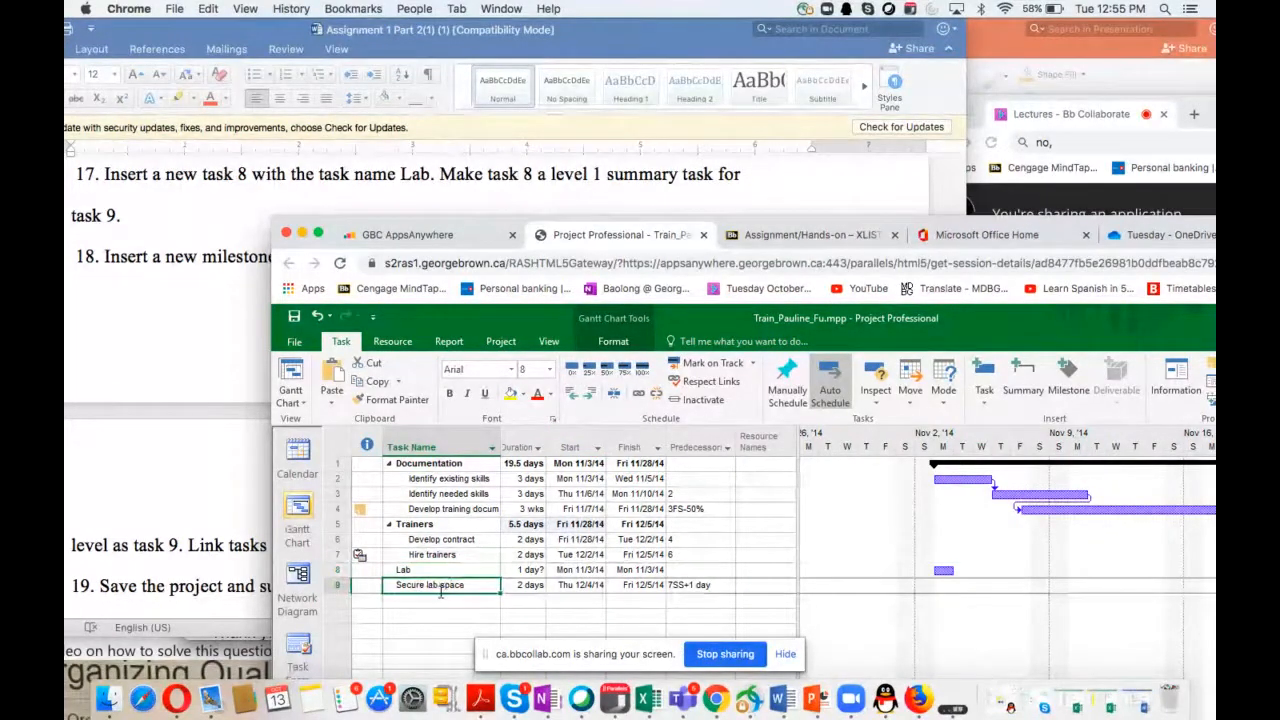
{"action": "left_click", "coordinate": [592, 396]}
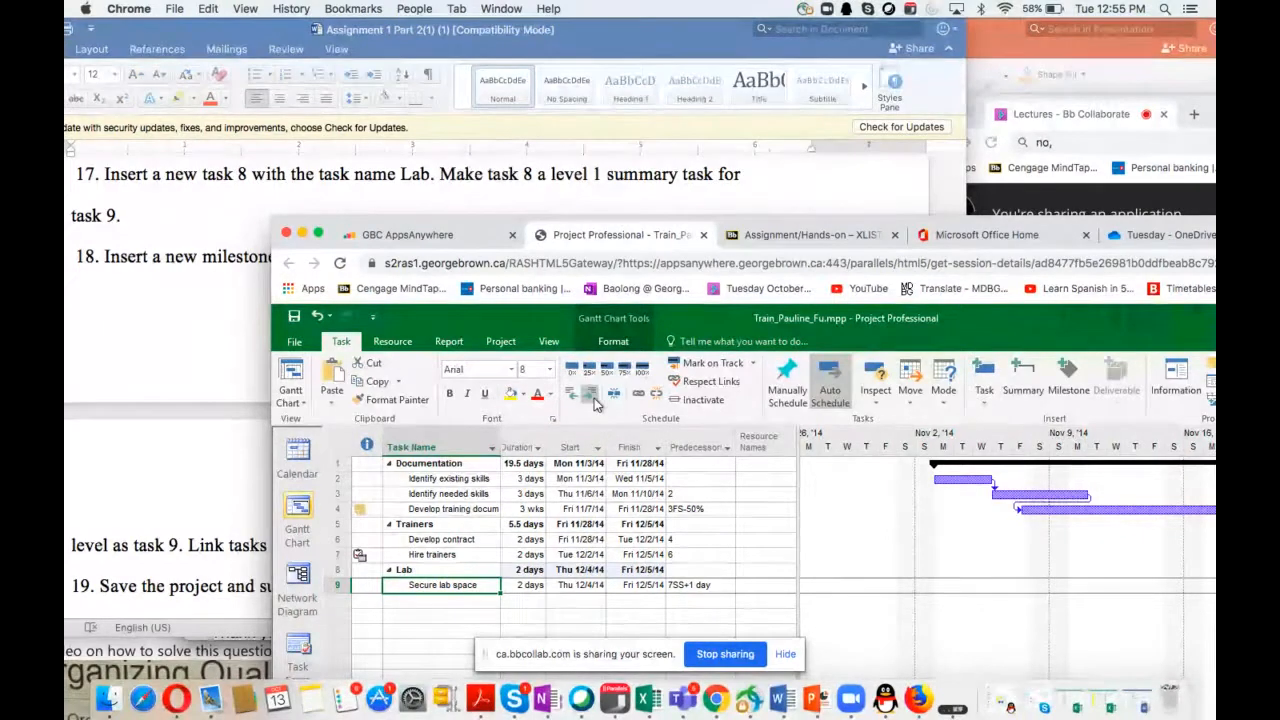
Switch to the Word document and read assignment steps 18 and 19, including the part on page 3
{"action": "left_click", "coordinate": [201, 357]}
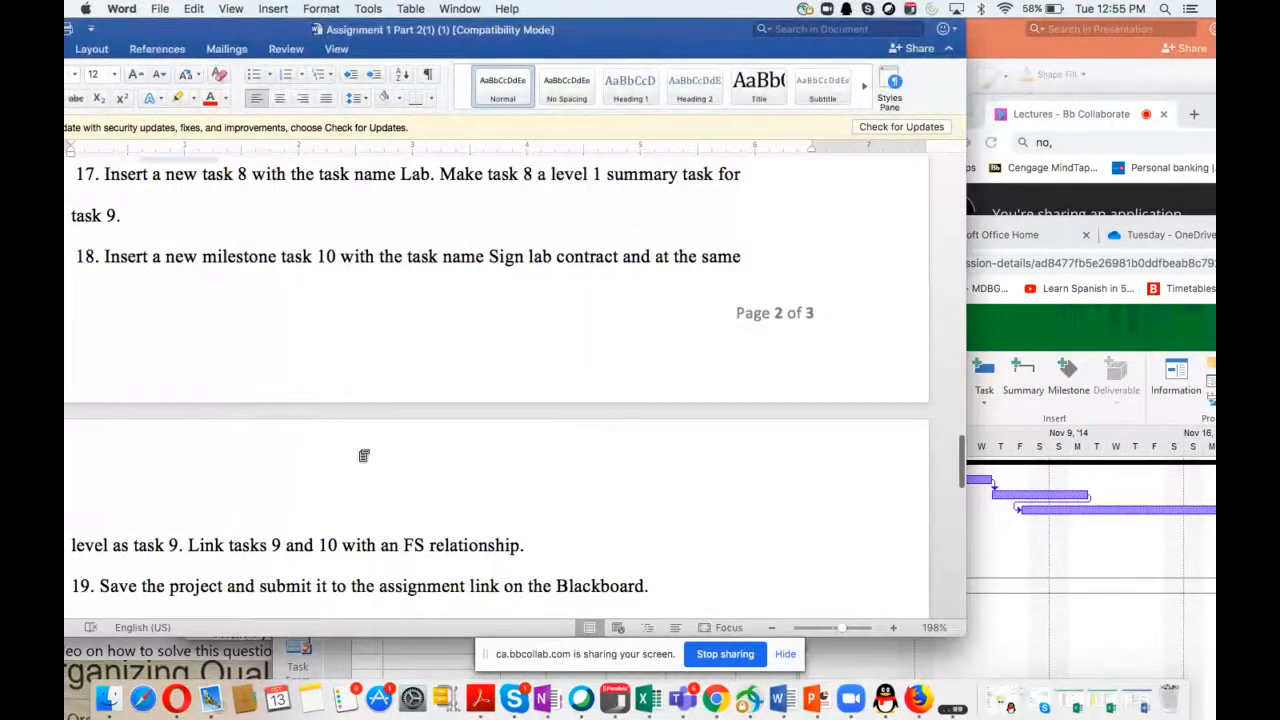
{"action": "scroll", "coordinate": [364, 456], "scroll_direction": "down", "scroll_amount": 3}
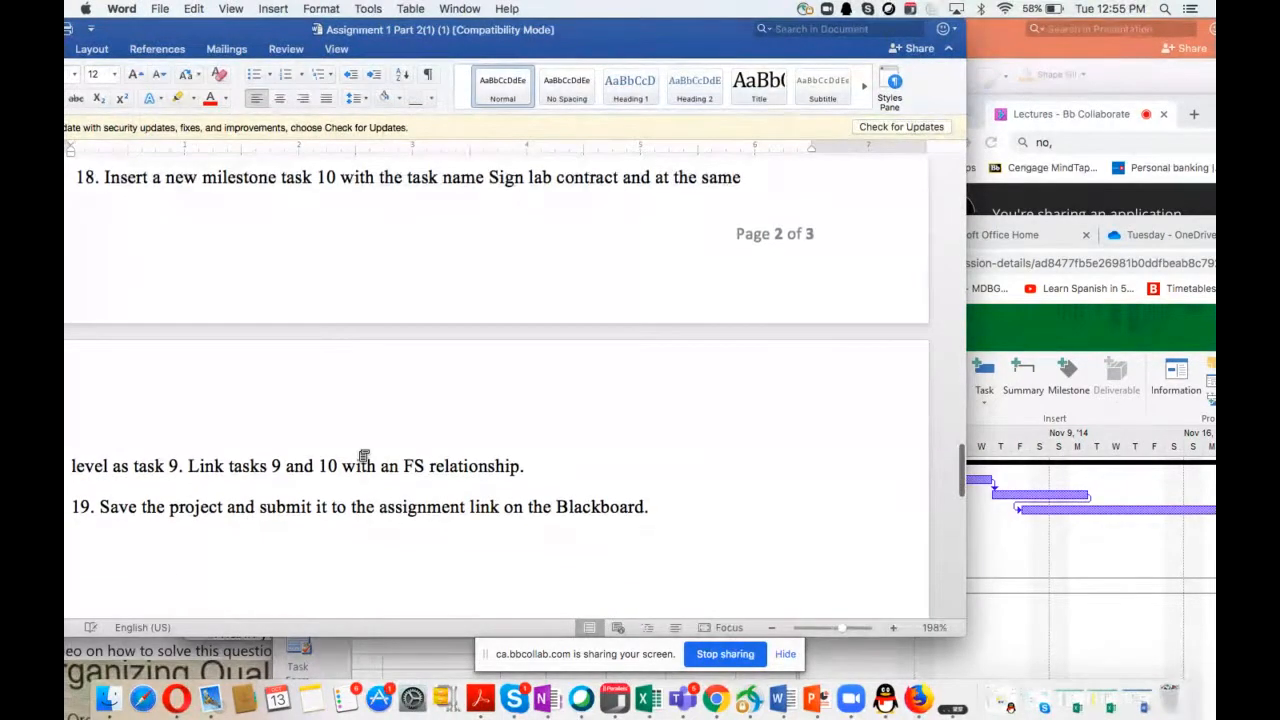
{"action": "scroll", "coordinate": [364, 456], "scroll_direction": "down", "scroll_amount": 1}
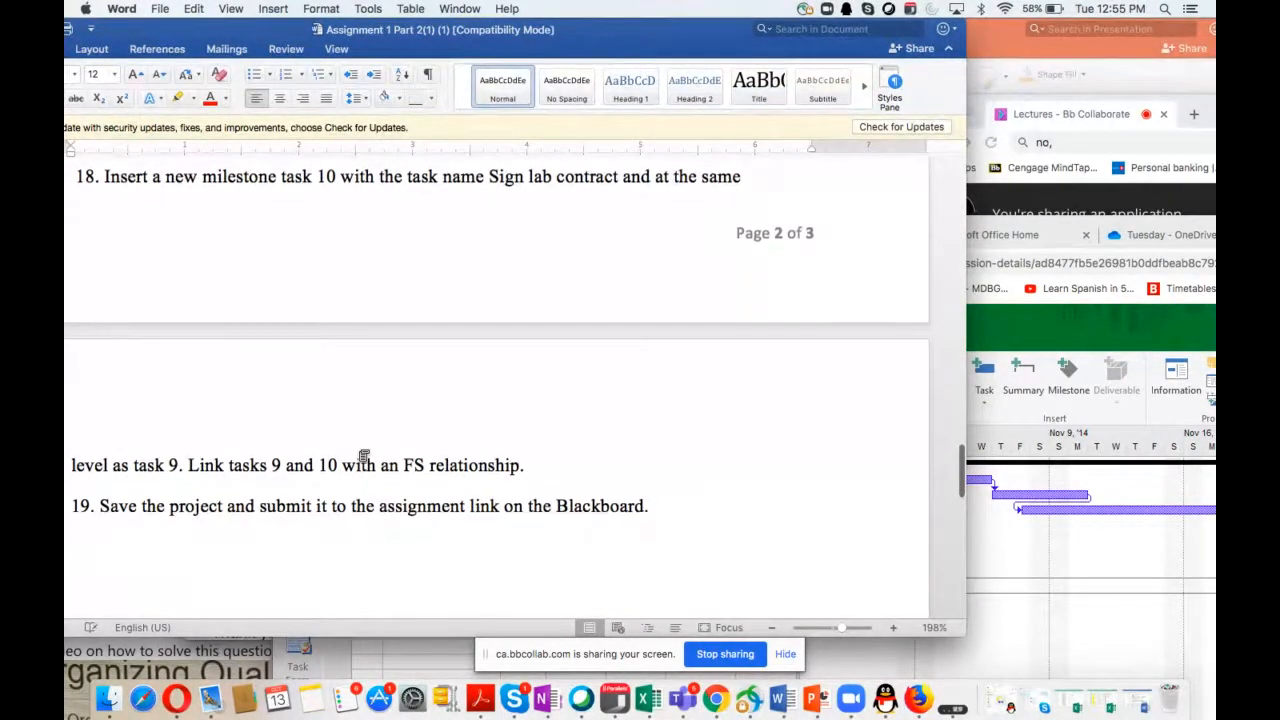
{"action": "scroll", "coordinate": [364, 456], "scroll_direction": "down", "scroll_amount": 1}
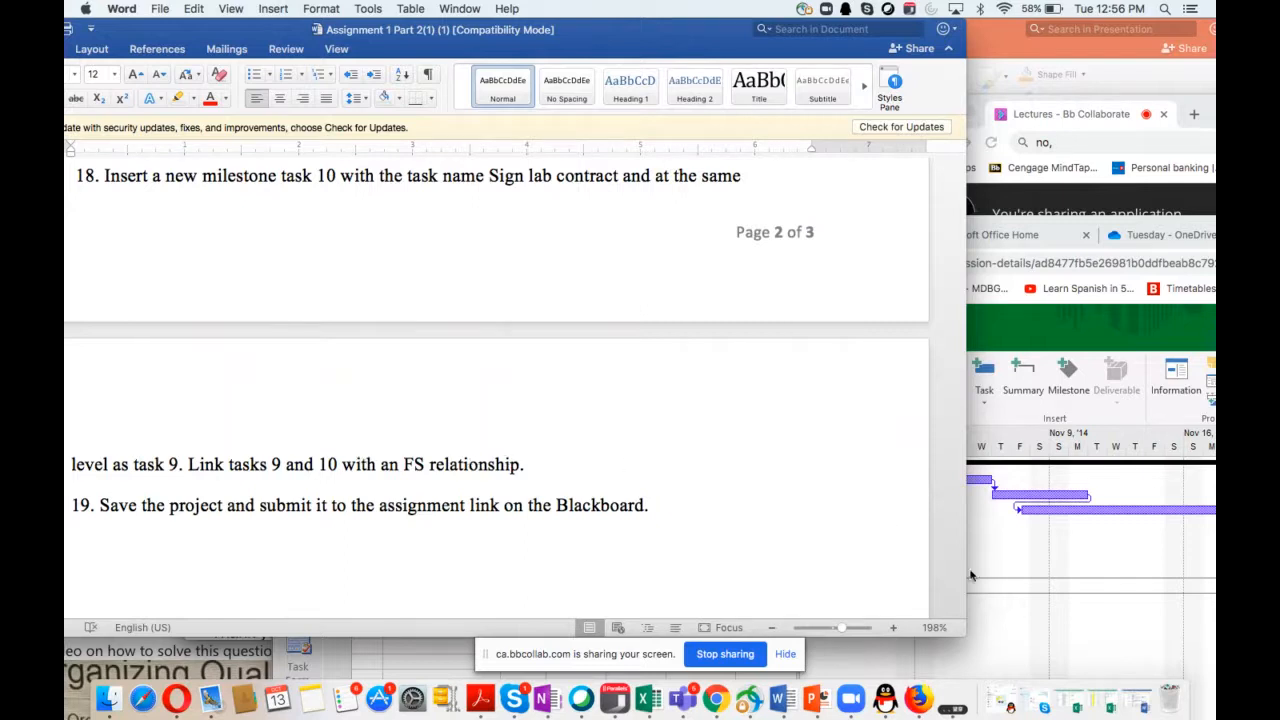
{"action": "left_click_drag", "start_coordinate": [653, 38], "coordinate": [685, 38]}
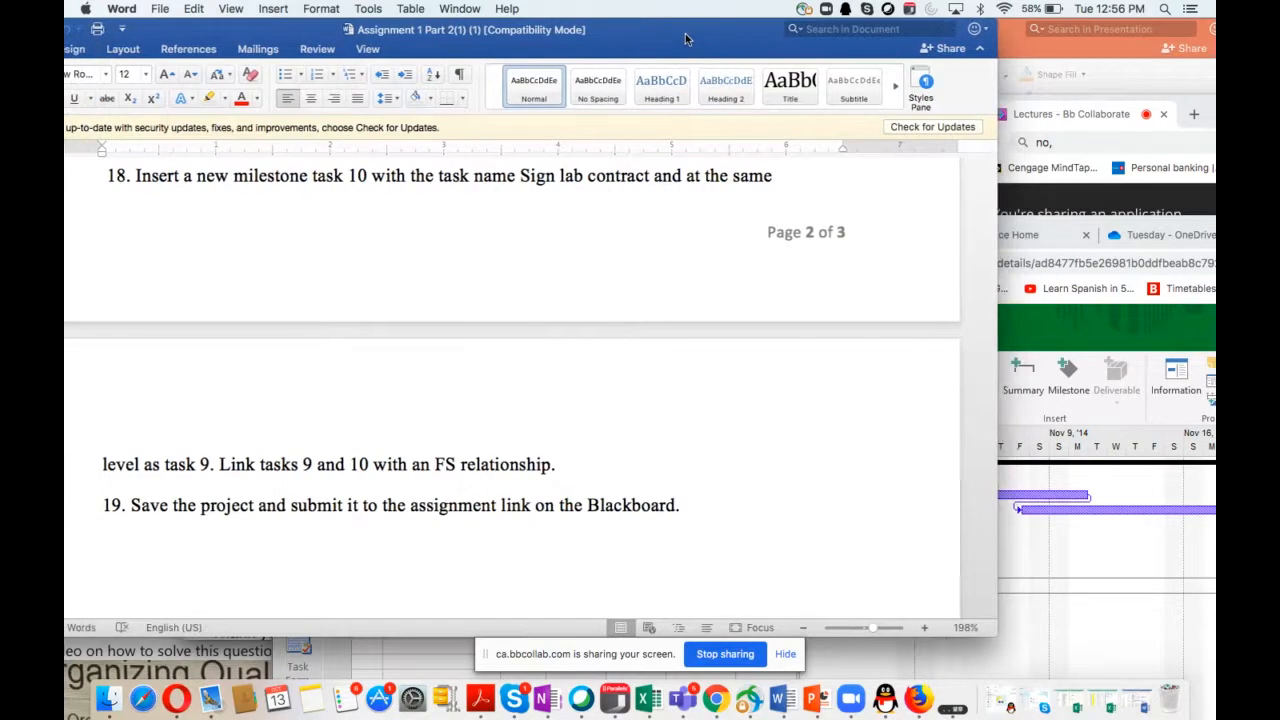
Return to the Train project, arrange its window beside the instructions, and add task 10 named Sign Lab contract below Secure lab space
{"action": "left_click", "coordinate": [1037, 613]}
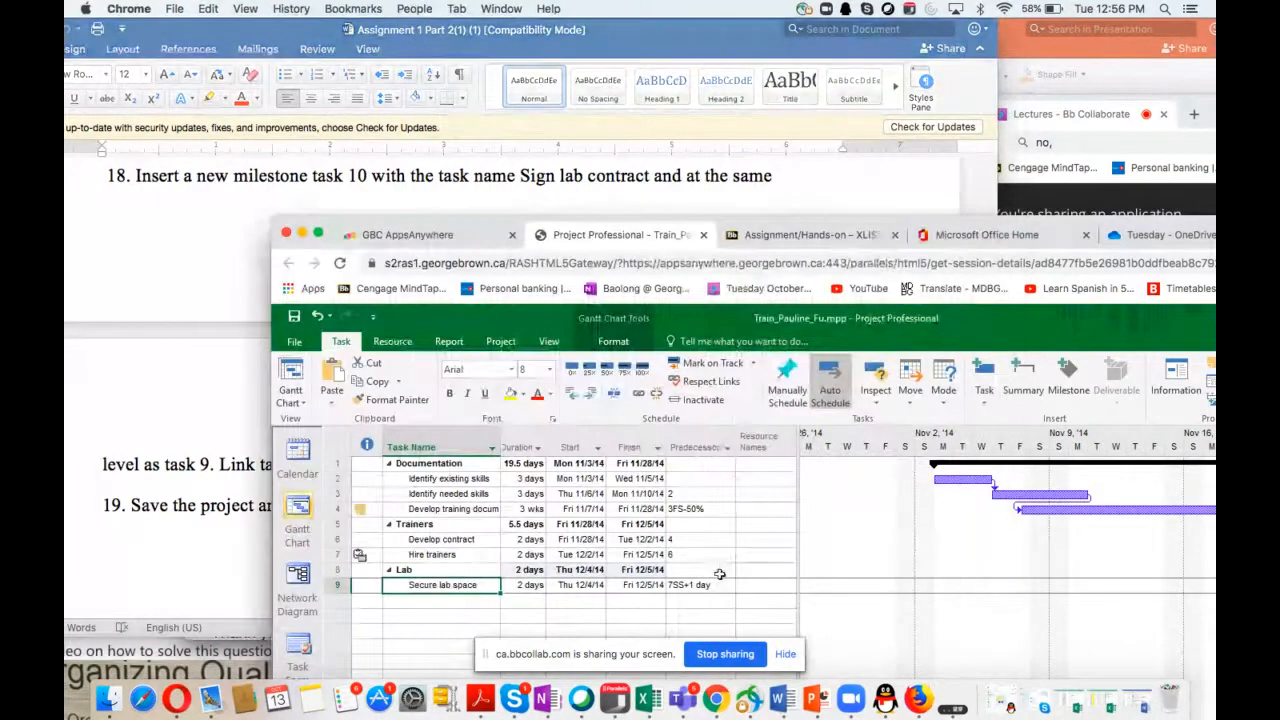
{"action": "left_click", "coordinate": [430, 597]}
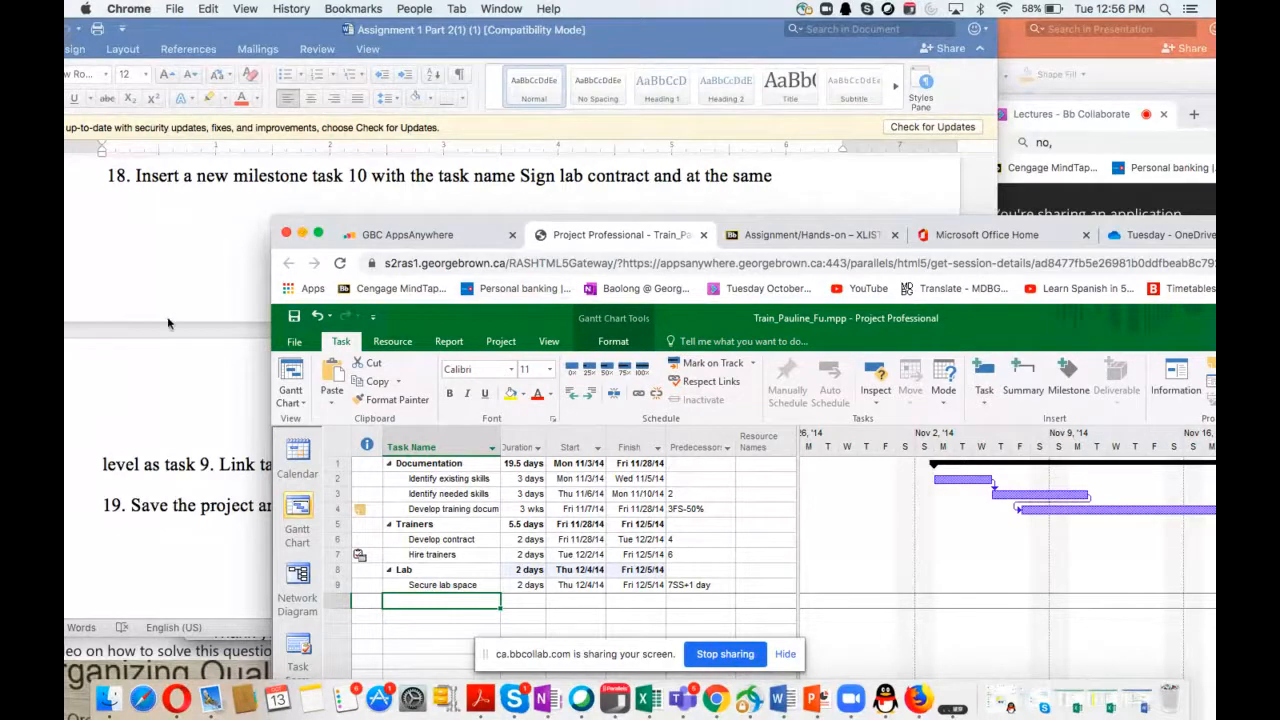
{"action": "scroll", "coordinate": [167, 323], "scroll_direction": "down", "scroll_amount": 3}
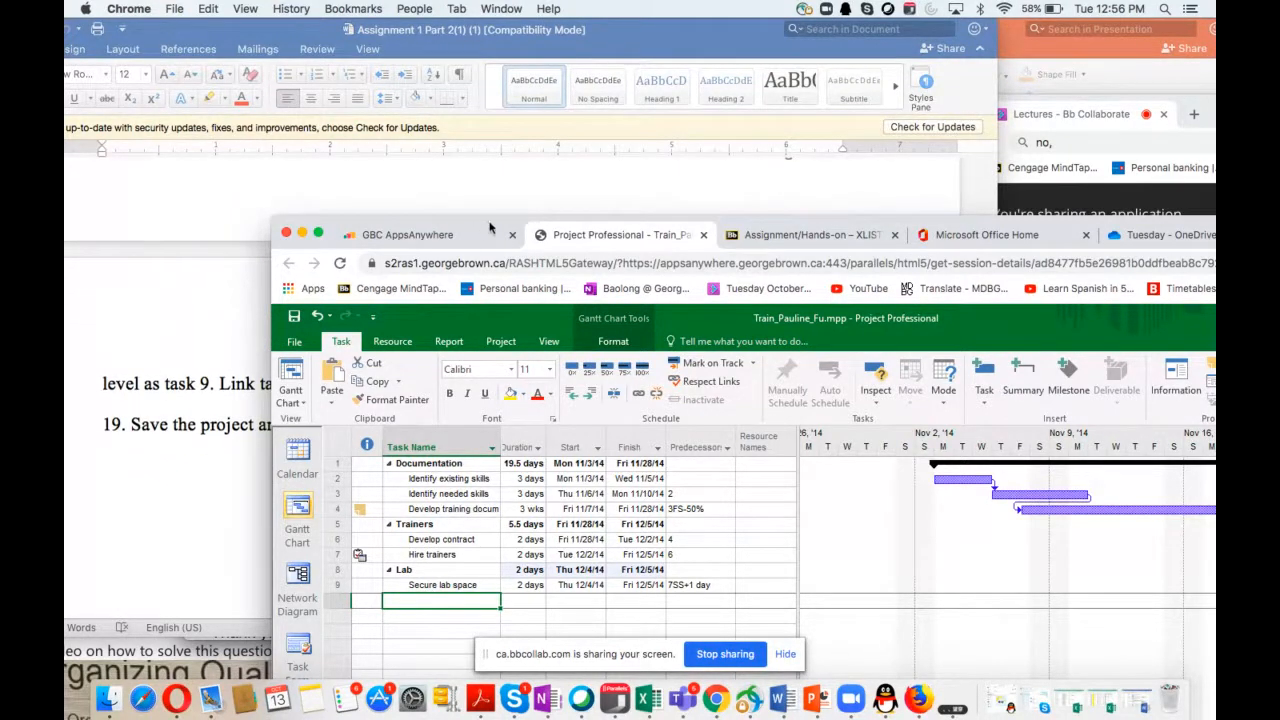
{"action": "left_click_drag", "start_coordinate": [490, 228], "coordinate": [663, 155]}
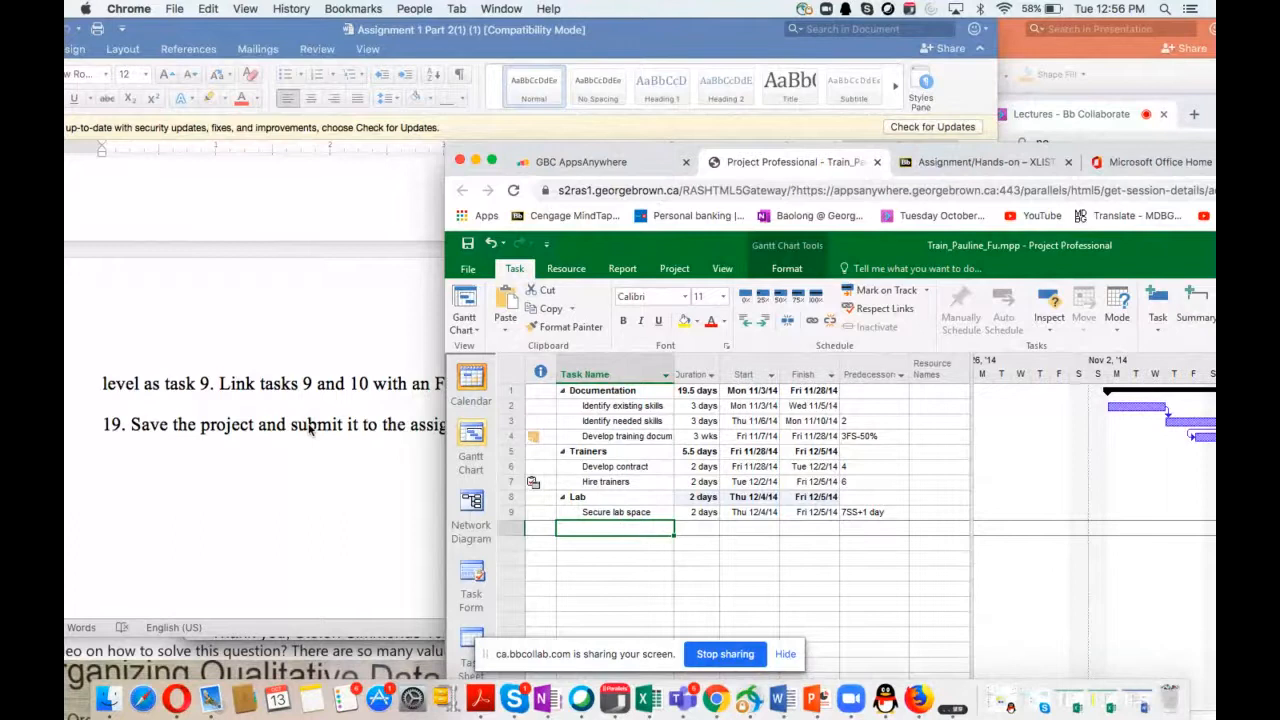
{"action": "scroll", "coordinate": [309, 430], "scroll_direction": "up", "scroll_amount": 3}
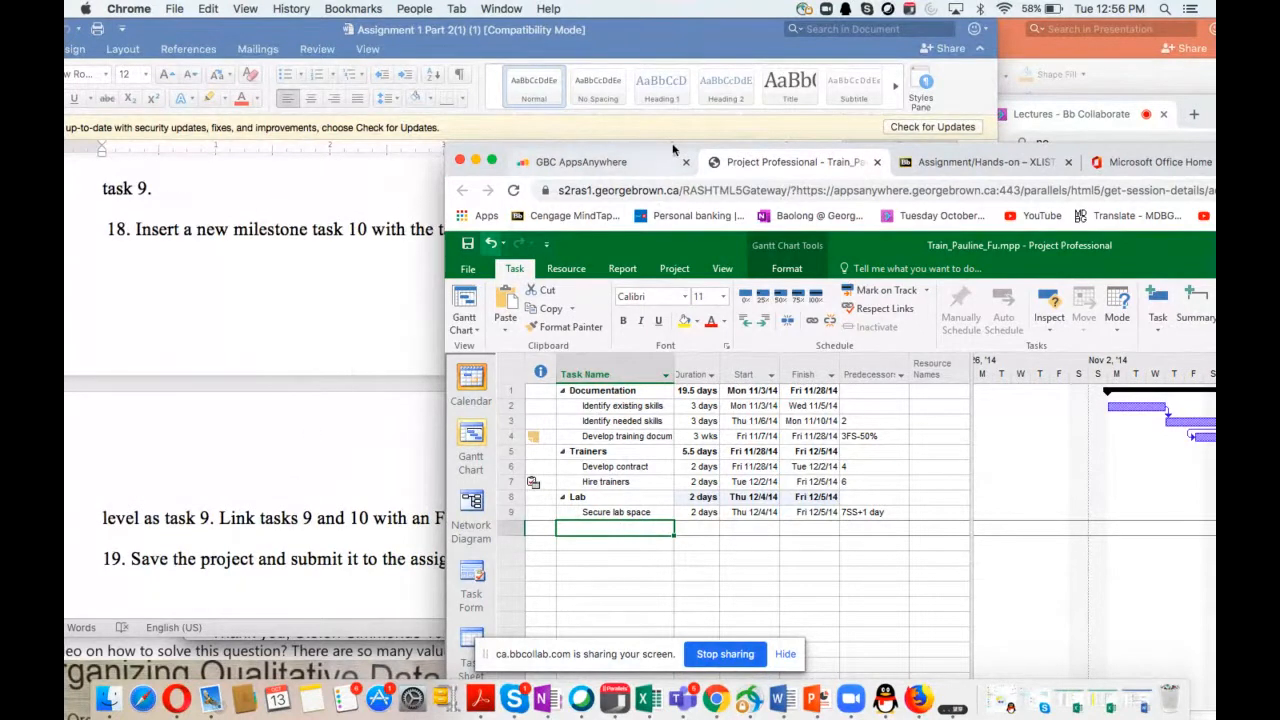
{"action": "left_click_drag", "start_coordinate": [676, 155], "coordinate": [760, 258]}
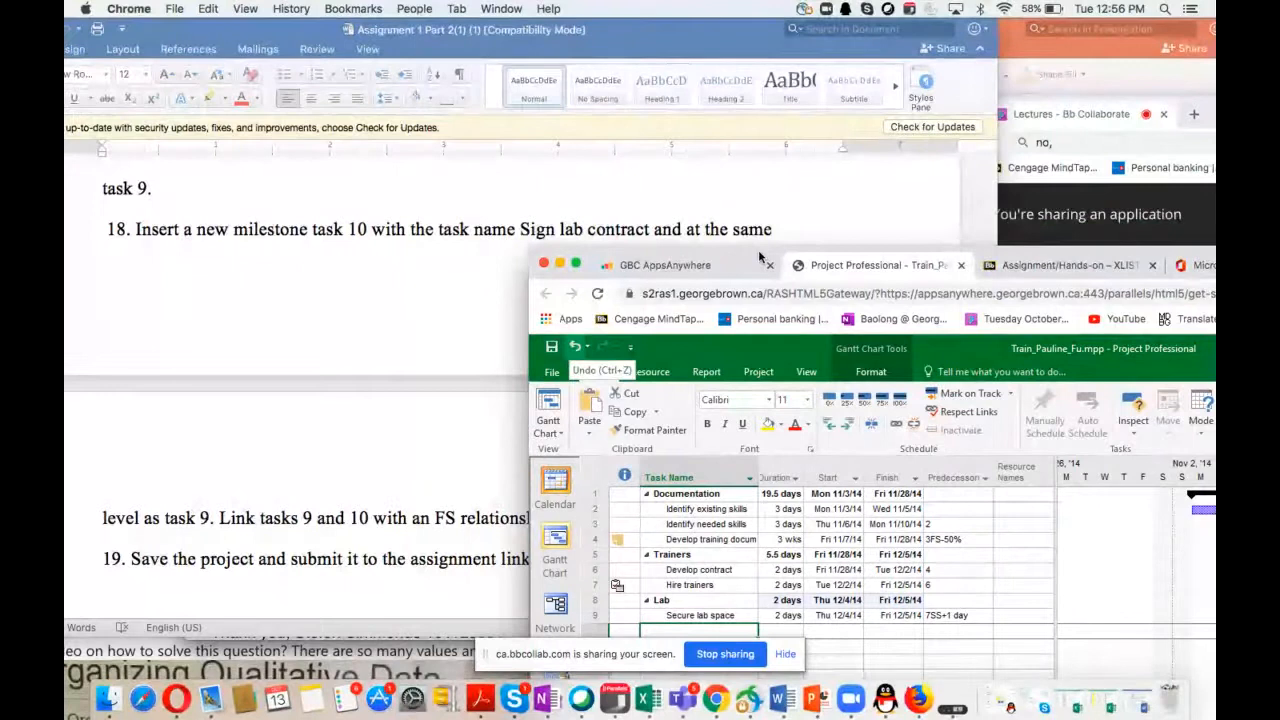
{"action": "left_click_drag", "start_coordinate": [760, 258], "coordinate": [760, 103]}
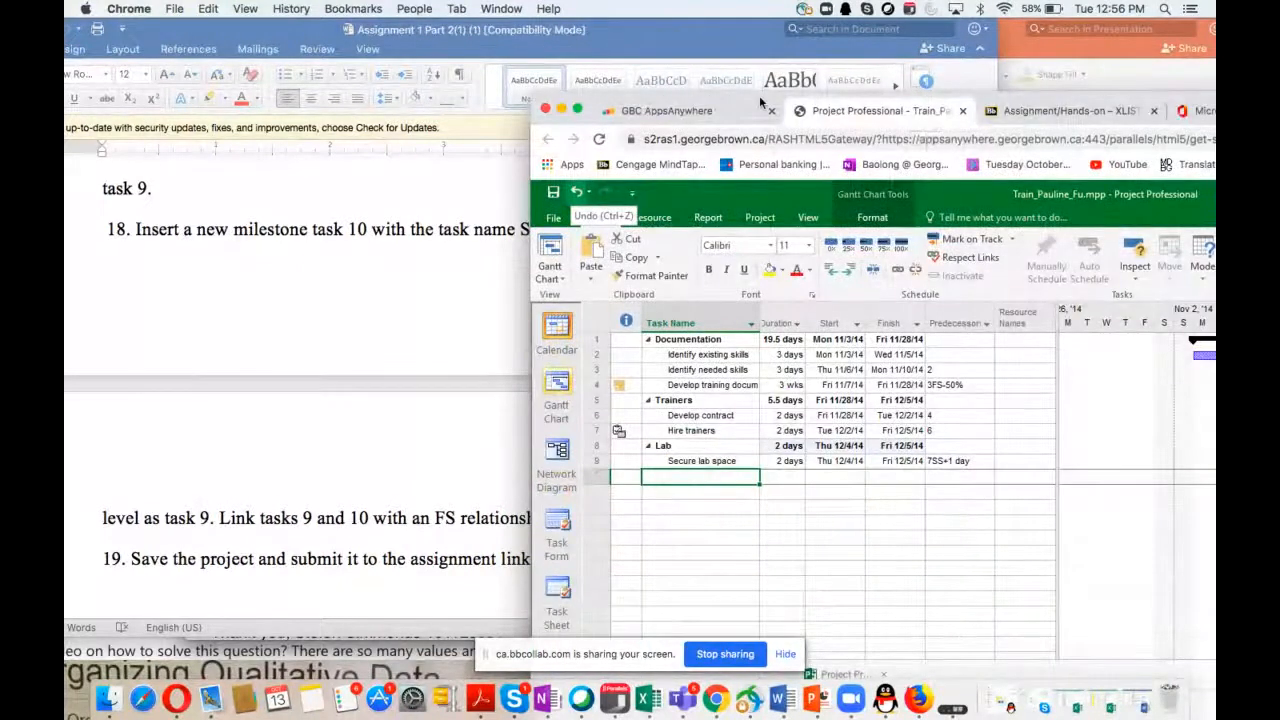
{"action": "type", "text": "Sign Lab contract"}
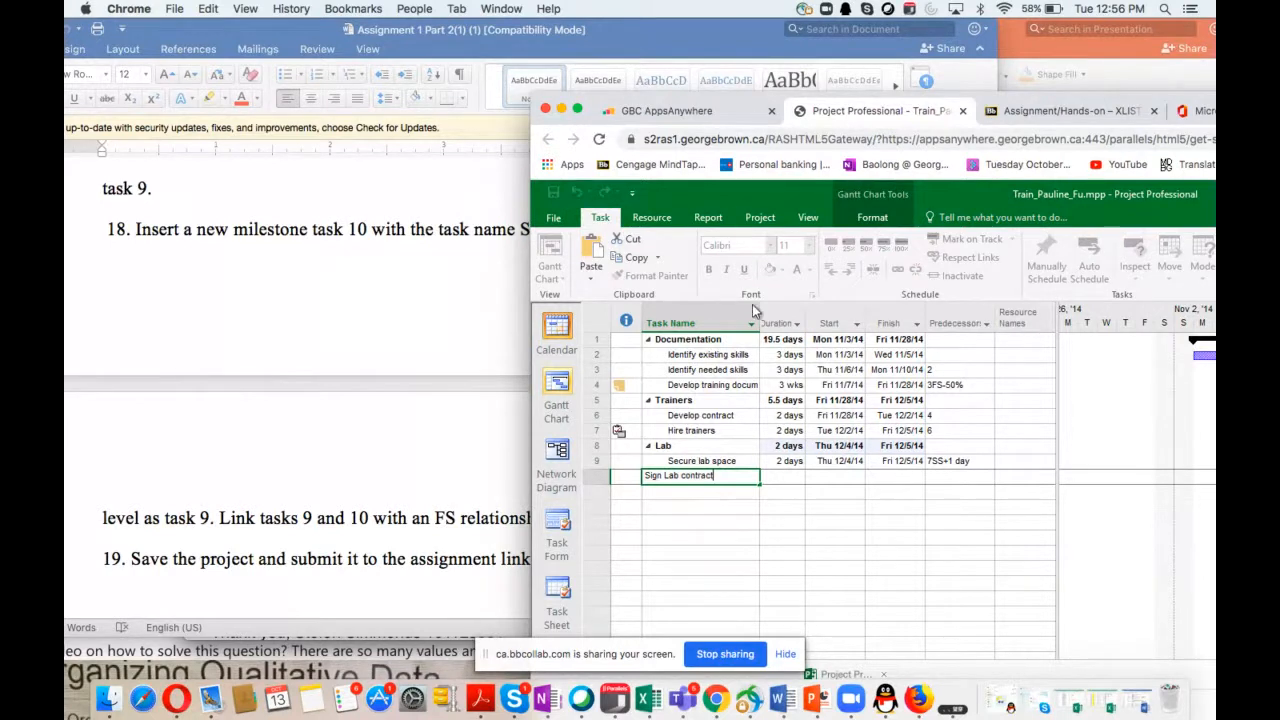
{"action": "left_click", "coordinate": [723, 551]}
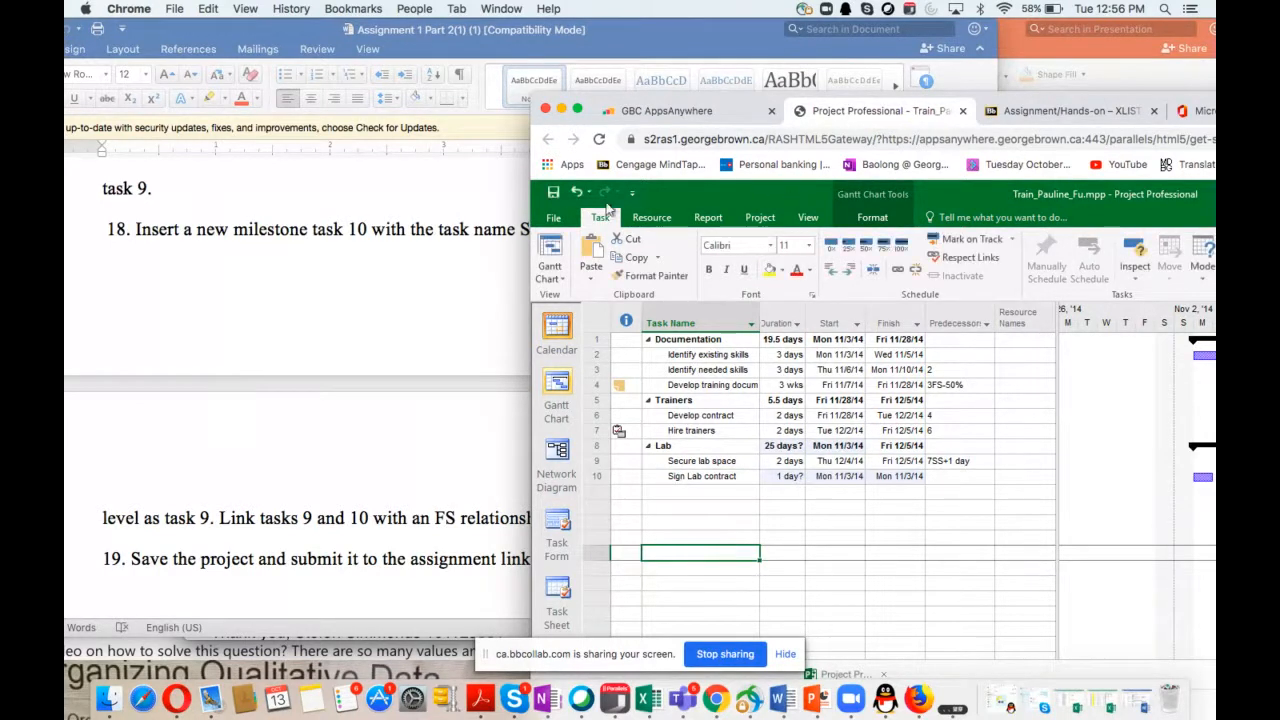
Reread assignment step 18 in Word for the level and link required for tasks 9 and 10
{"action": "left_click", "coordinate": [456, 301]}
{"action": "scroll", "coordinate": [497, 300], "scroll_direction": "up", "scroll_amount": 2}
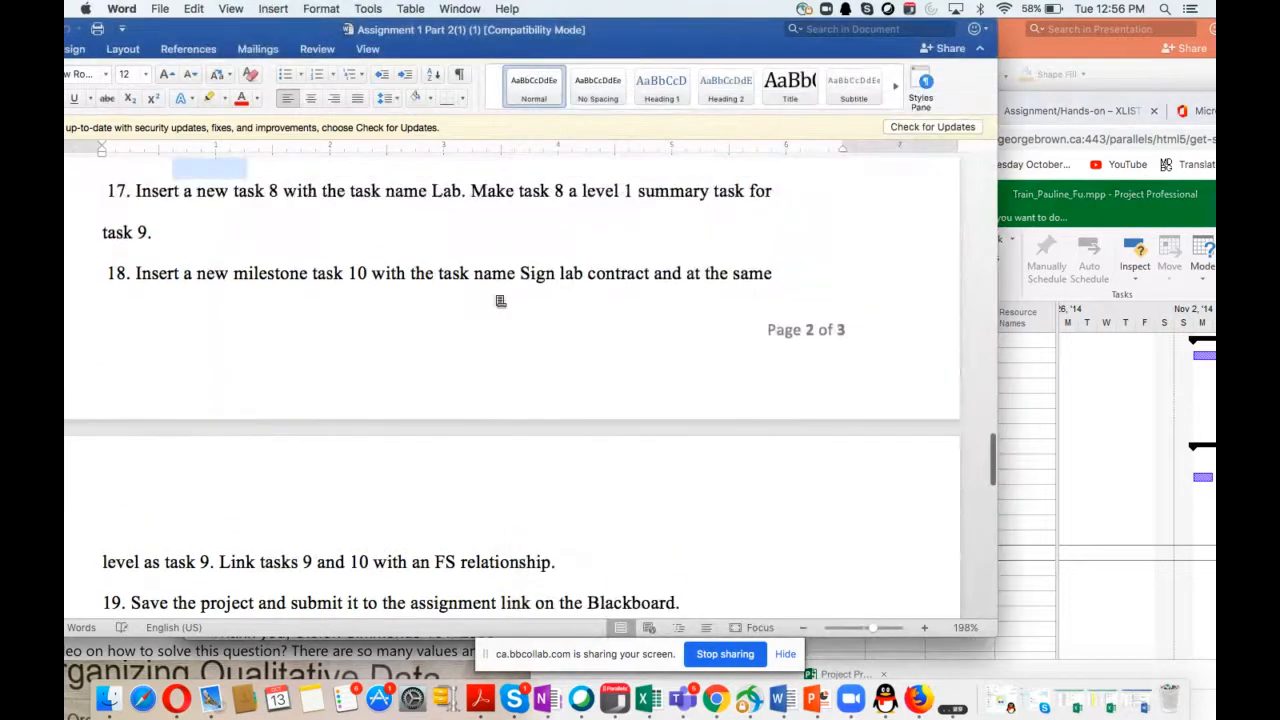
{"action": "scroll", "coordinate": [495, 296], "scroll_direction": "down", "scroll_amount": 2}
{"action": "scroll", "coordinate": [495, 296], "scroll_direction": "down", "scroll_amount": 1}
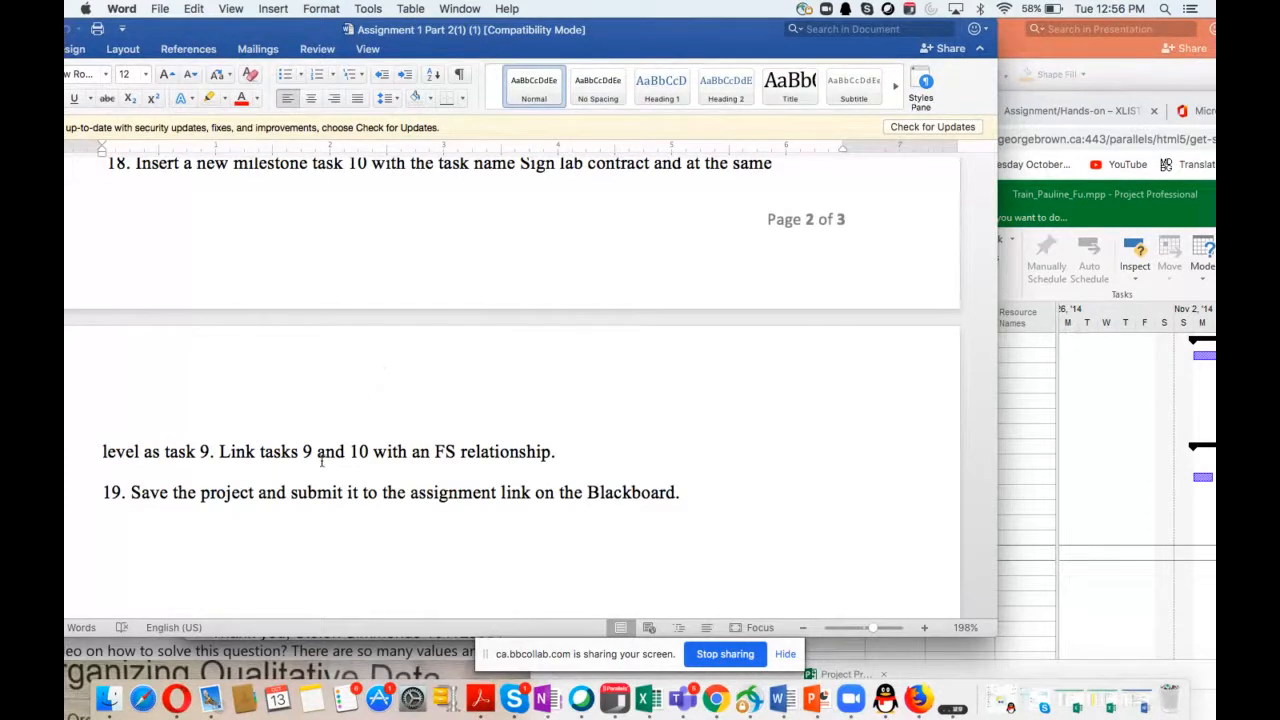
{"action": "left_click_drag", "start_coordinate": [301, 452], "coordinate": [378, 452]}
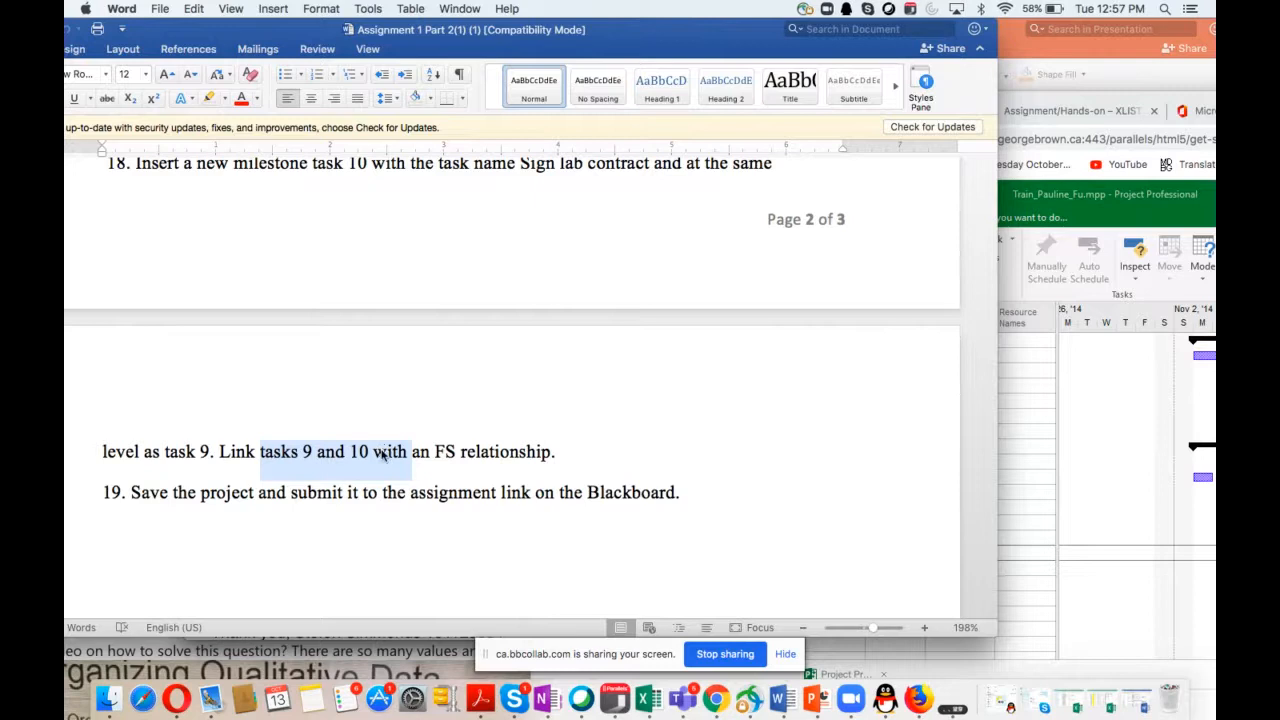
{"action": "scroll", "coordinate": [509, 365], "scroll_direction": "up", "scroll_amount": 3}
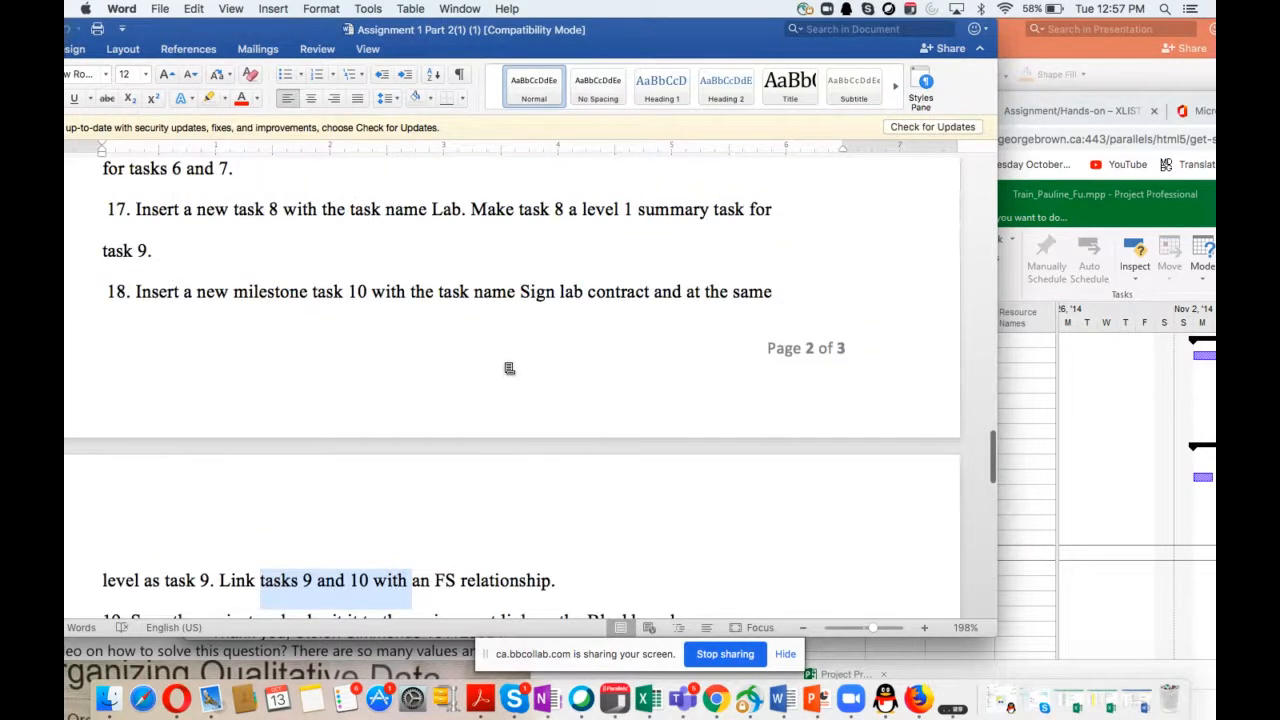
{"action": "scroll", "coordinate": [509, 368], "scroll_direction": "down", "scroll_amount": 3}
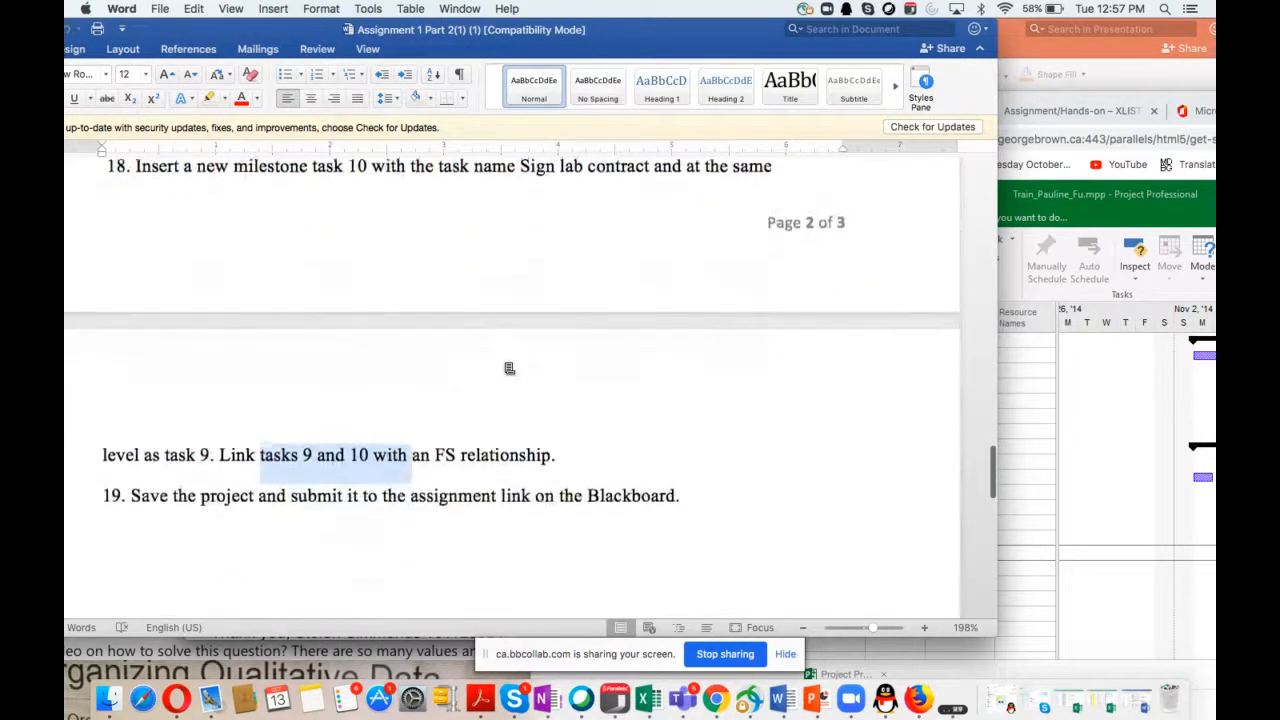
Return to the Train project and link Secure lab space to Sign Lab contract with a finish-to-start relationship
{"action": "left_click", "coordinate": [1034, 192]}
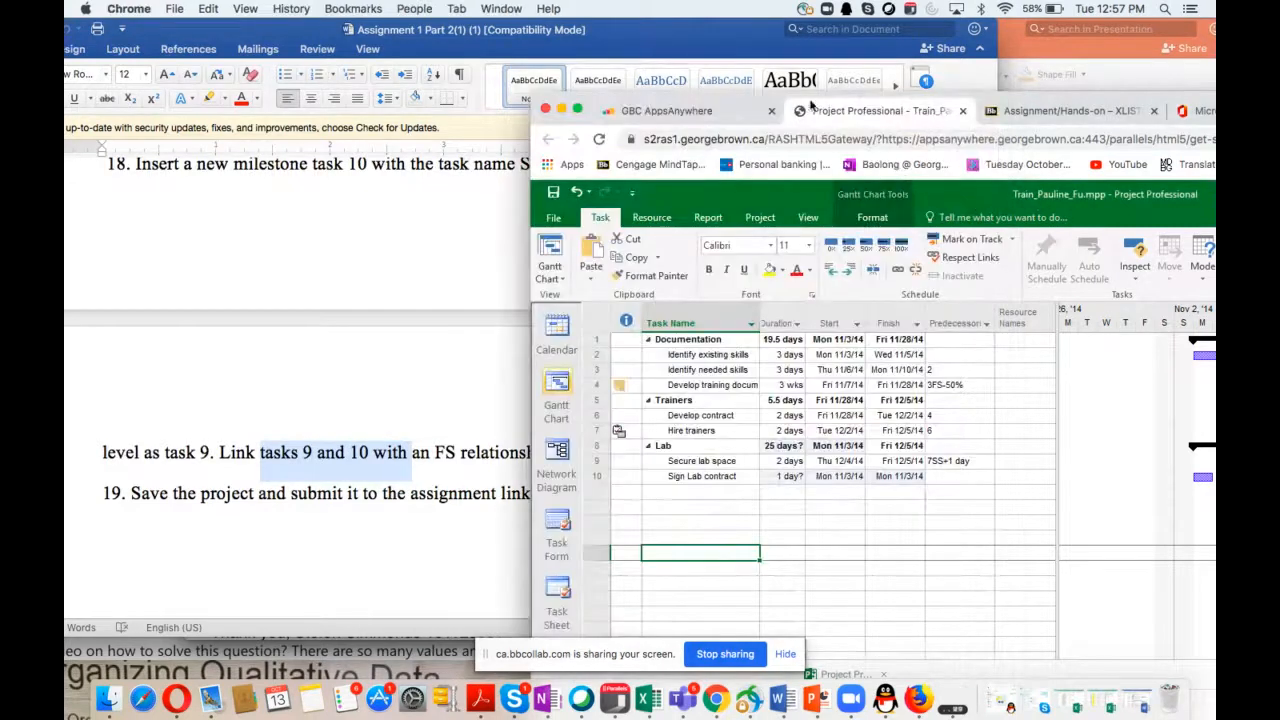
{"action": "mouse_move", "coordinate": [811, 105]}
{"action": "left_mouse_down"}
{"action": "mouse_move", "coordinate": [723, 88]}
{"action": "mouse_move", "coordinate": [814, 100]}
{"action": "left_mouse_up"}
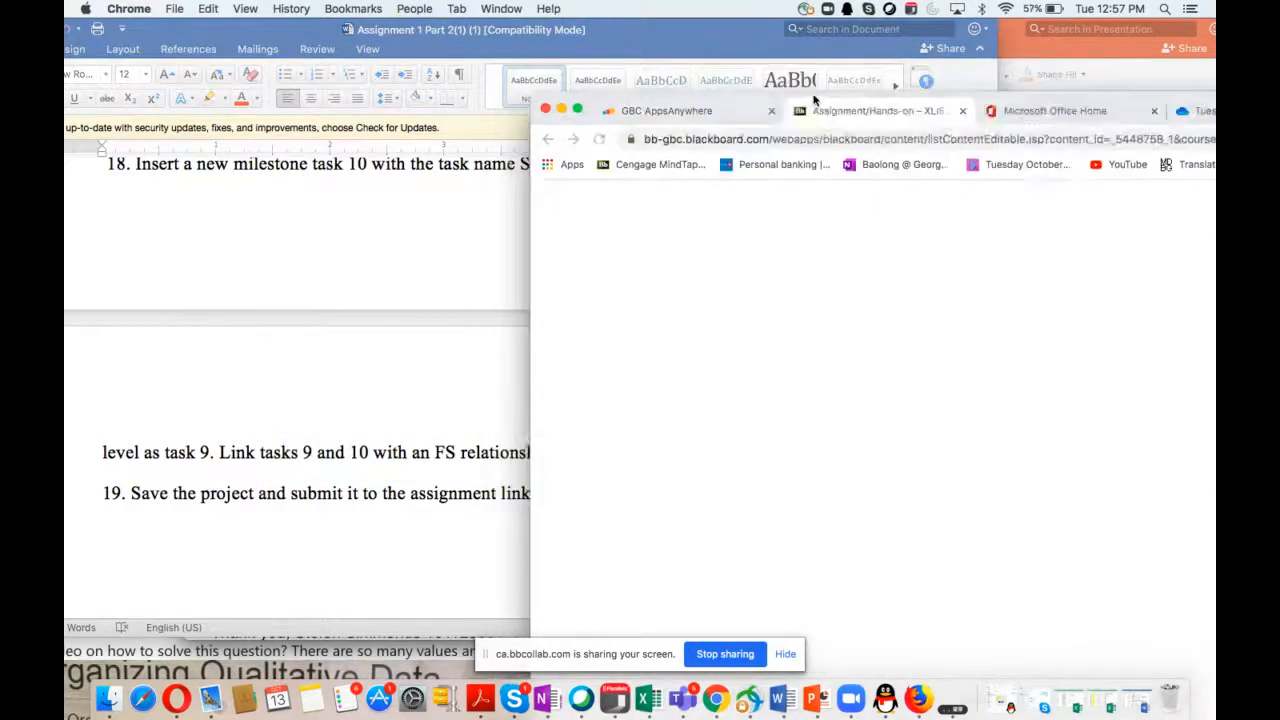
{"action": "left_click_drag", "start_coordinate": [948, 99], "coordinate": [678, 59]}
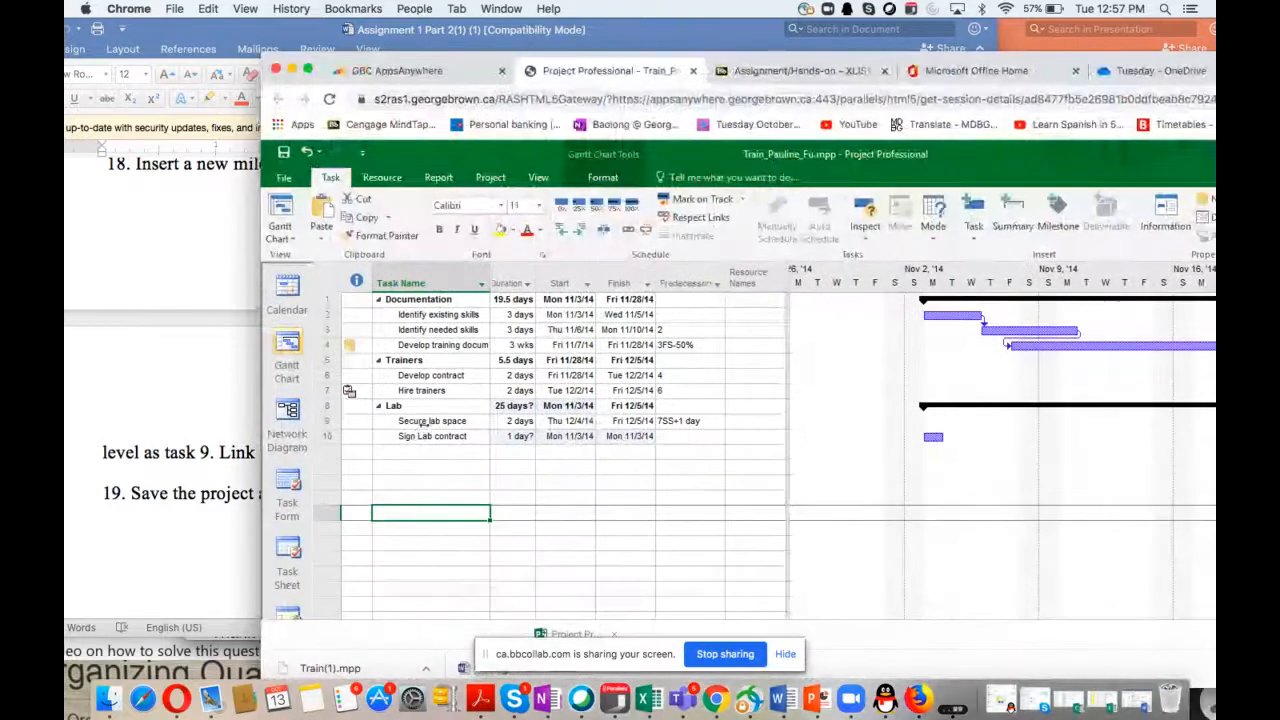
{"action": "mouse_move", "coordinate": [422, 423]}
{"action": "left_mouse_down"}
{"action": "mouse_move", "coordinate": [430, 452]}
{"action": "mouse_move", "coordinate": [429, 437]}
{"action": "left_mouse_up"}
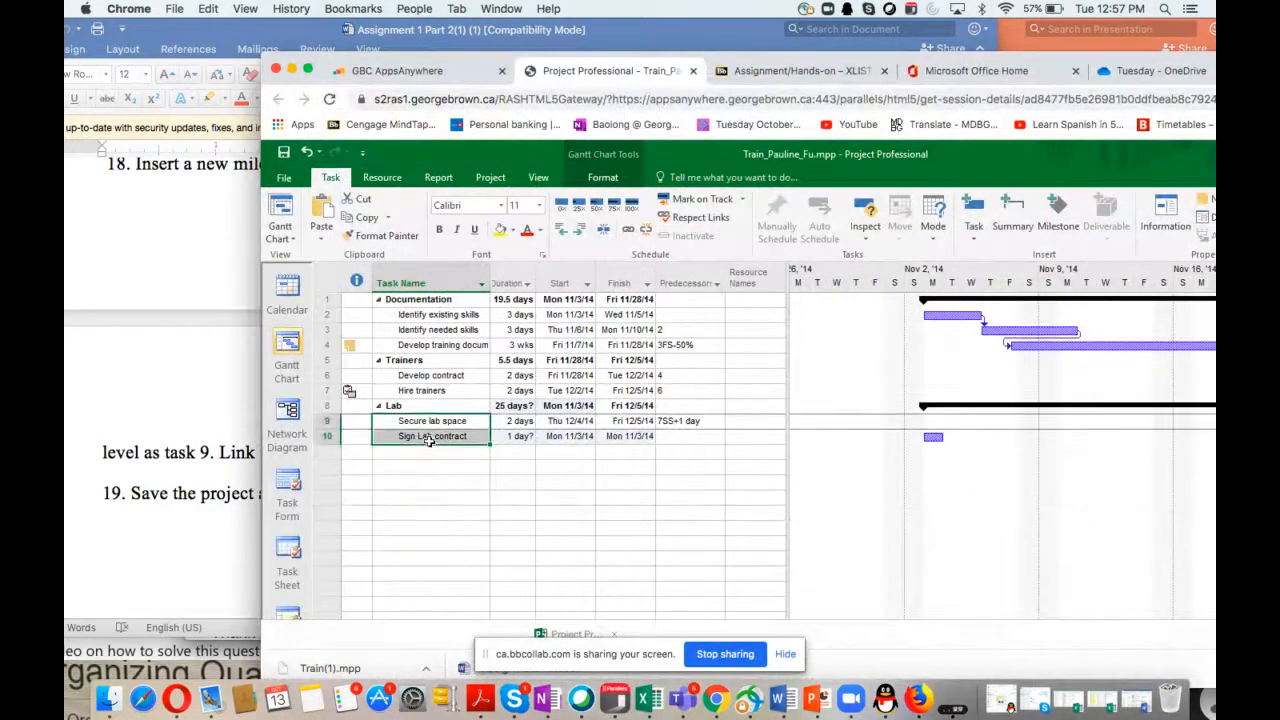
{"action": "left_click", "coordinate": [628, 231]}
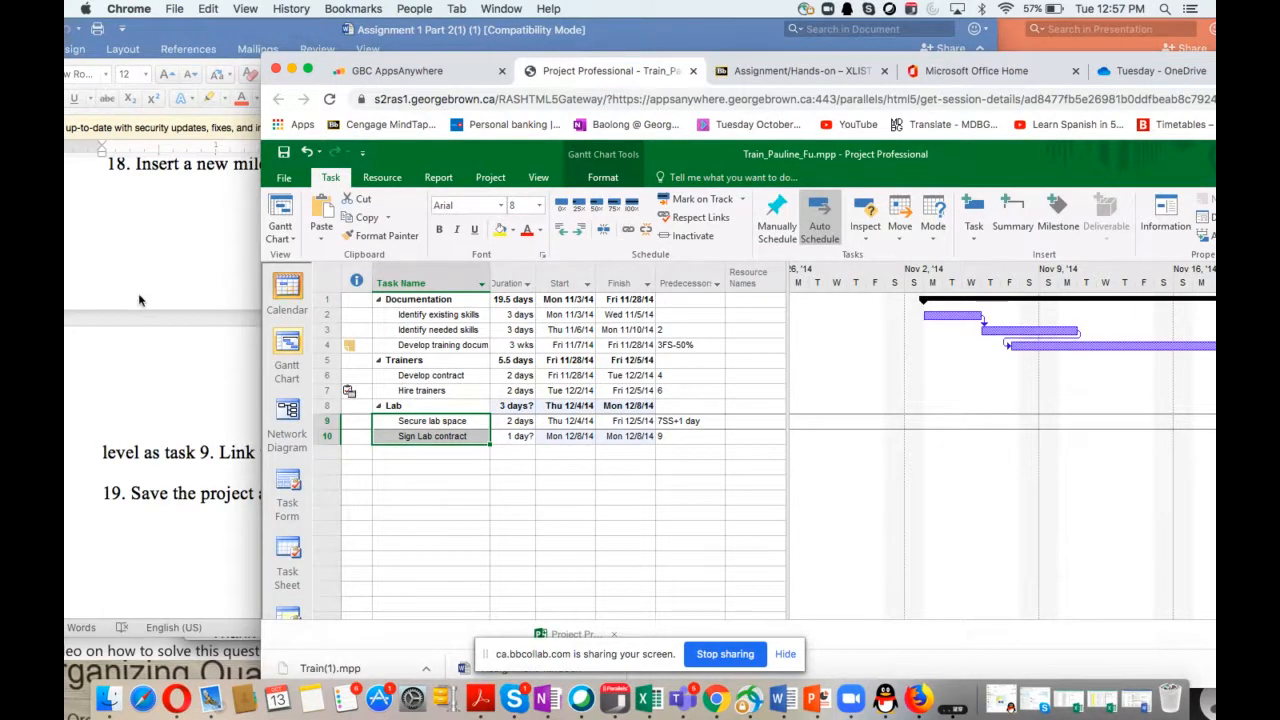
Switch to Word and check the milestone requirement for task 10 in assignment step 18
{"action": "left_click", "coordinate": [142, 336]}
{"action": "scroll", "coordinate": [363, 358], "scroll_direction": "up", "scroll_amount": 1}
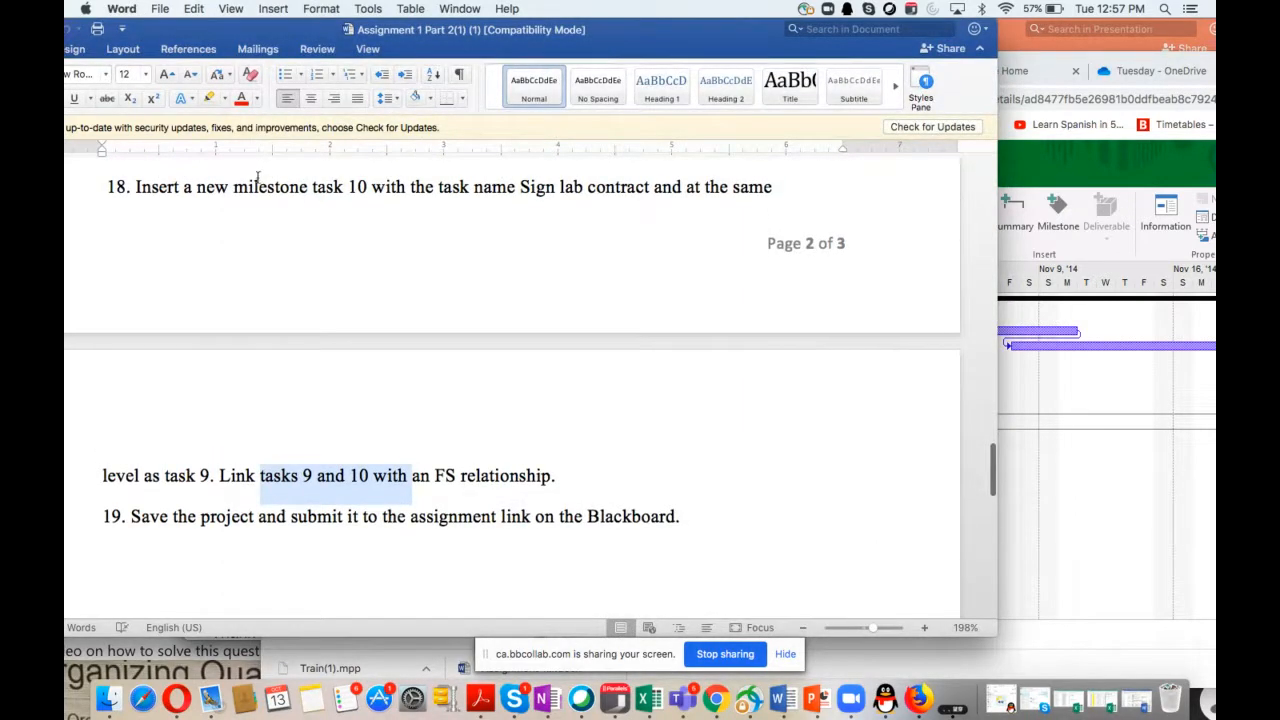
{"action": "left_click_drag", "start_coordinate": [198, 187], "coordinate": [352, 187]}
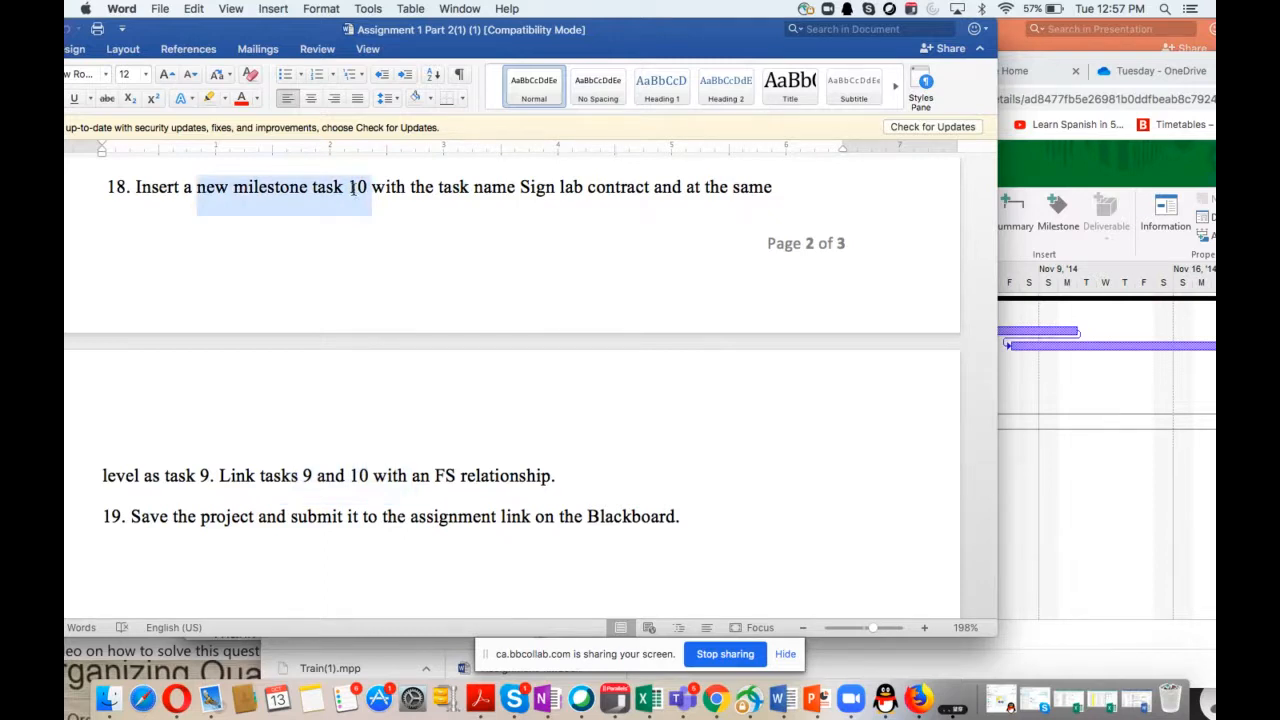
Make Sign Lab contract a milestone in the Train project by setting its duration to 0 days
{"action": "left_click", "coordinate": [1065, 193]}
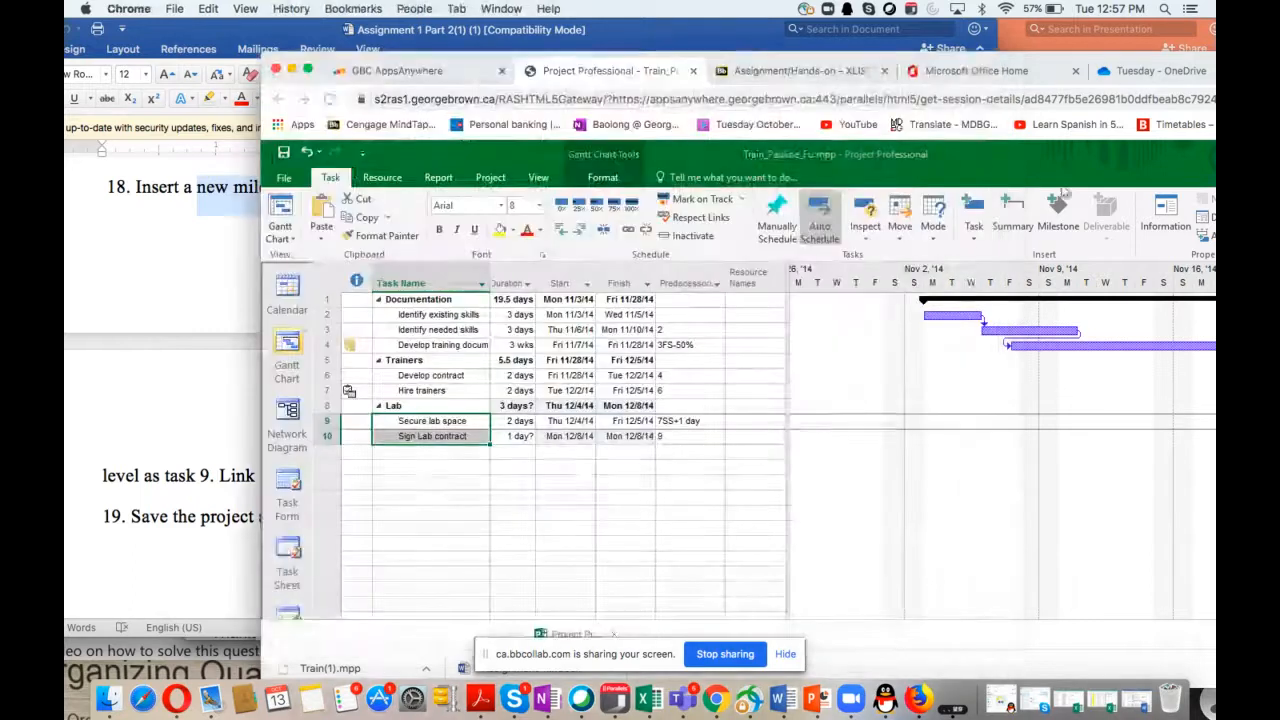
{"action": "left_click", "coordinate": [515, 436]}
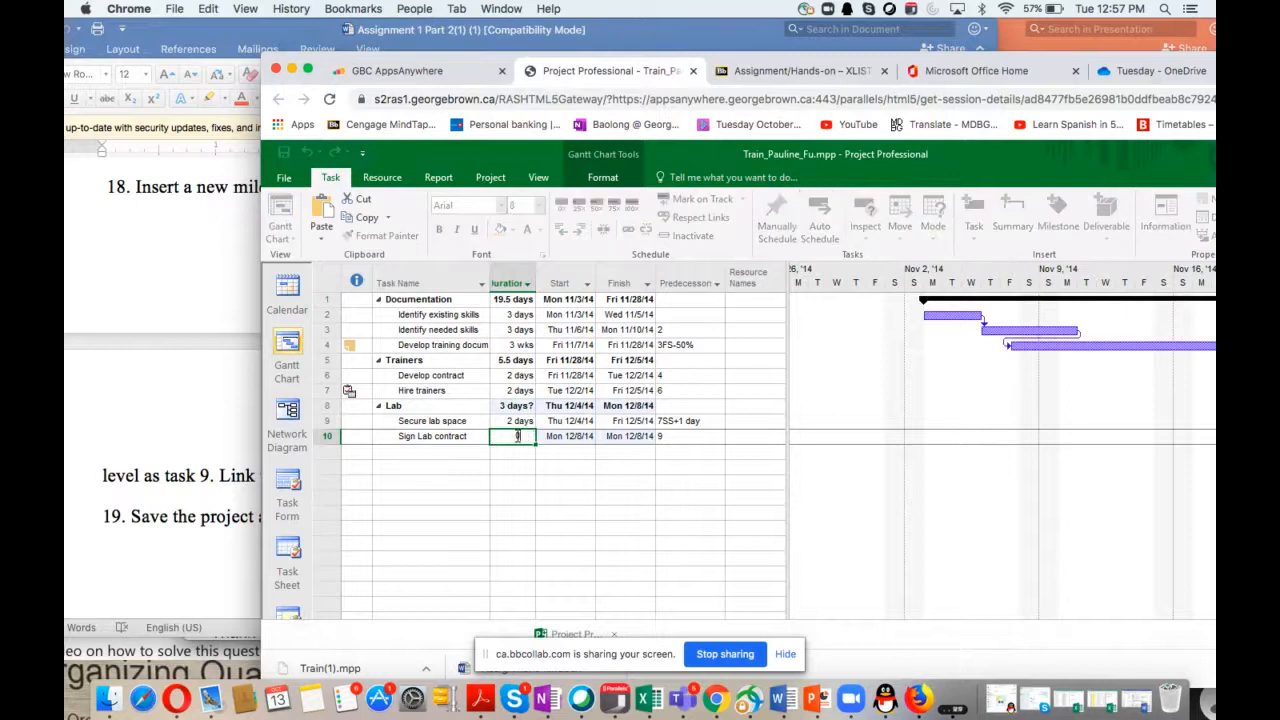
{"action": "type", "text": "0"}
{"action": "key", "text": "Return"}
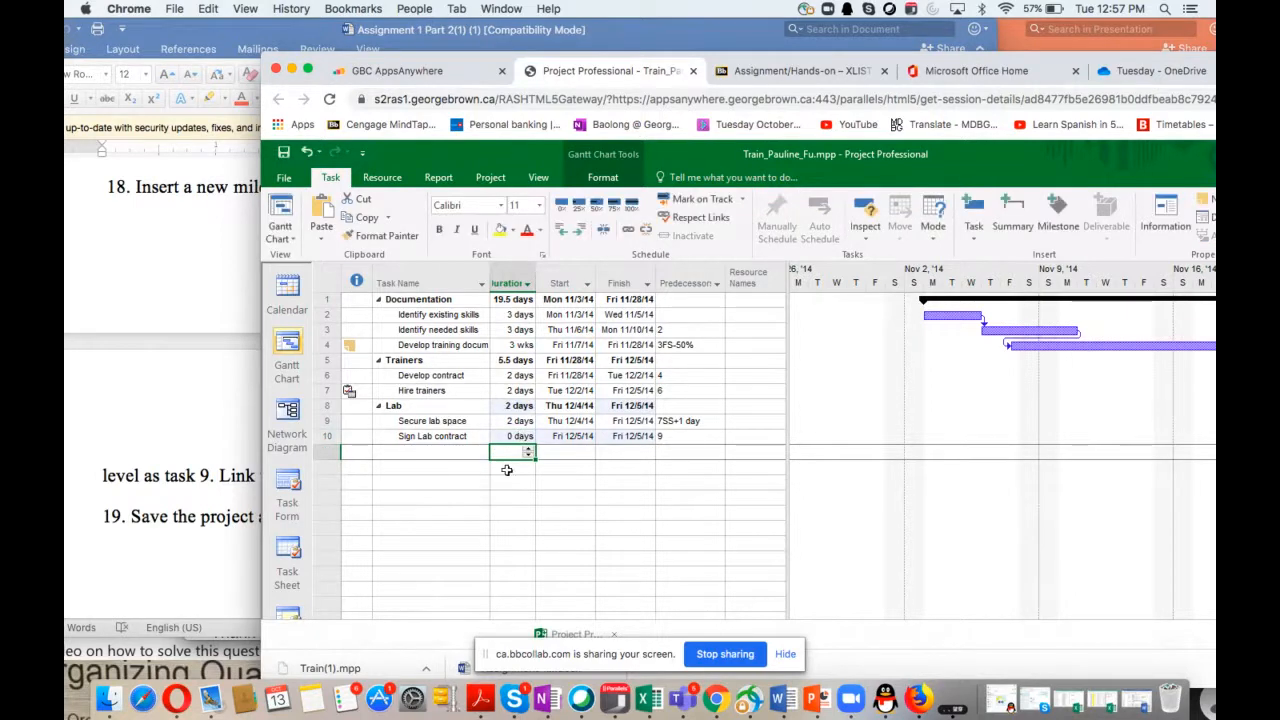
{"action": "left_click", "coordinate": [452, 437]}
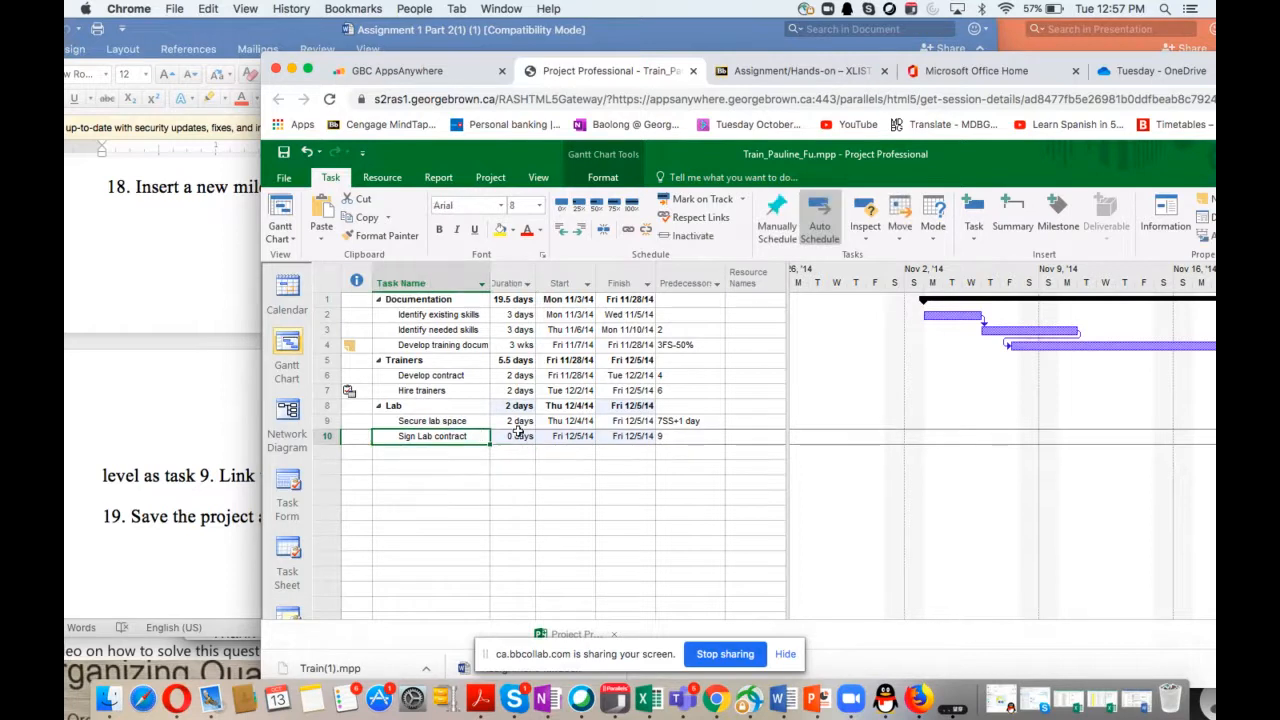
Switch to the Word document and read assignment step 19 on saving and submitting the project
{"action": "left_click", "coordinate": [232, 392]}
{"action": "scroll", "coordinate": [437, 470], "scroll_direction": "down", "scroll_amount": 2}
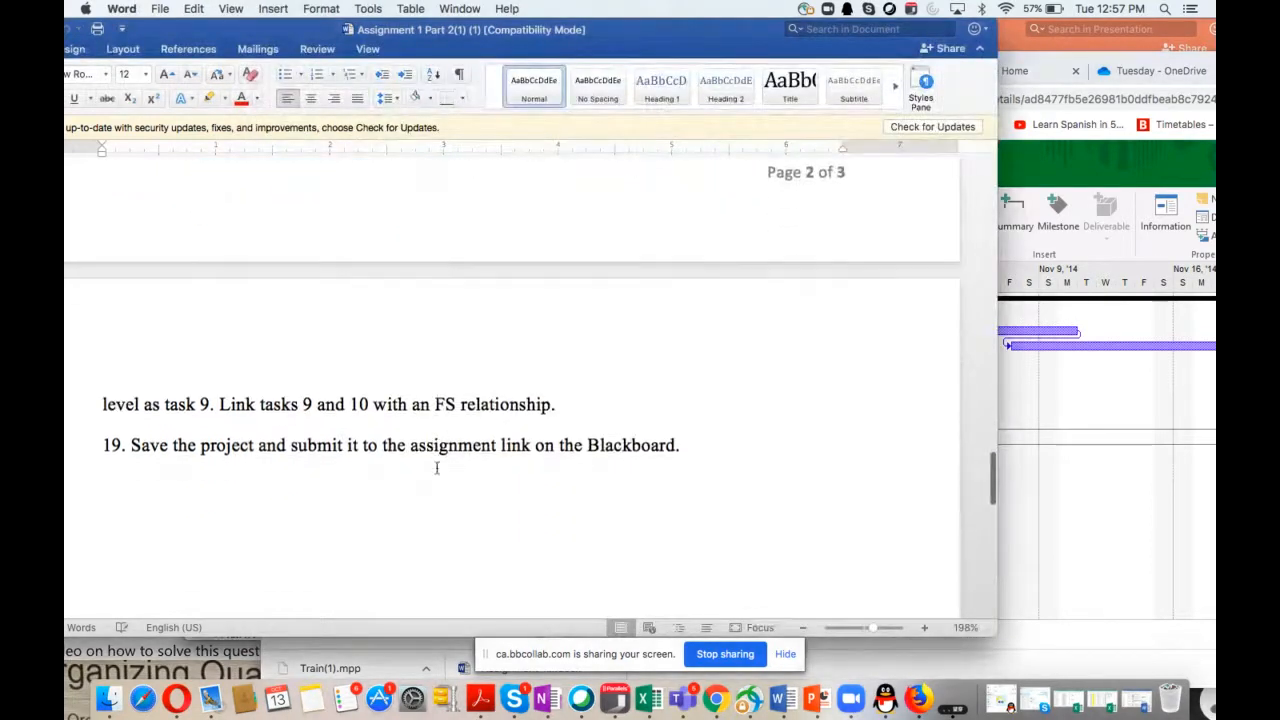
Switch from the assignment document back to the Train project and save it
{"action": "scroll", "coordinate": [437, 470], "scroll_direction": "up", "scroll_amount": 1}
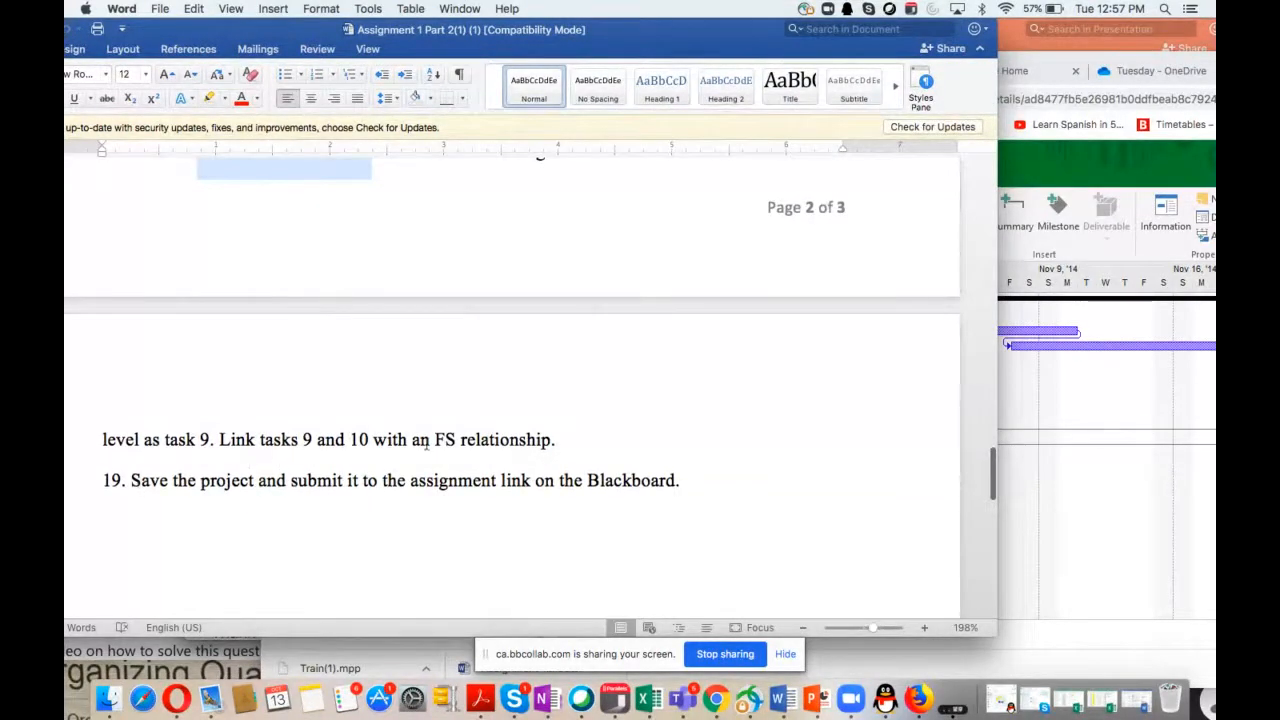
{"action": "left_click_drag", "start_coordinate": [743, 38], "coordinate": [736, 112]}
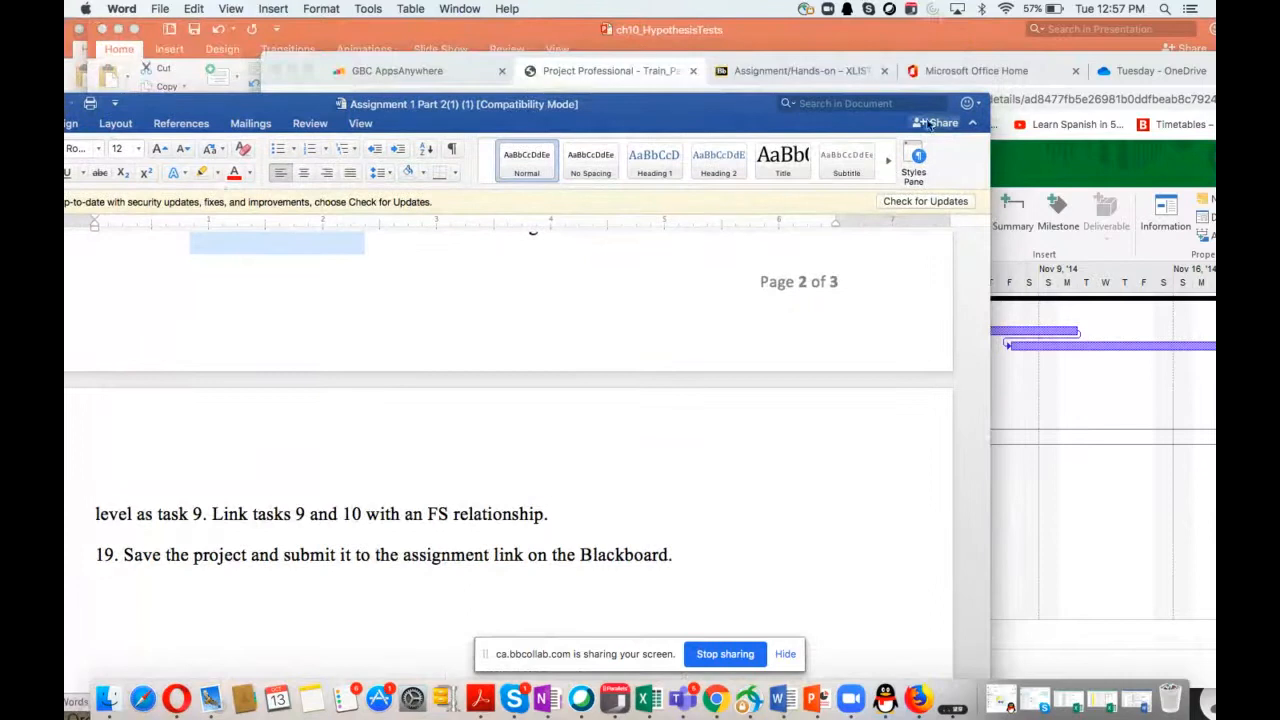
{"action": "left_click", "coordinate": [1033, 153]}
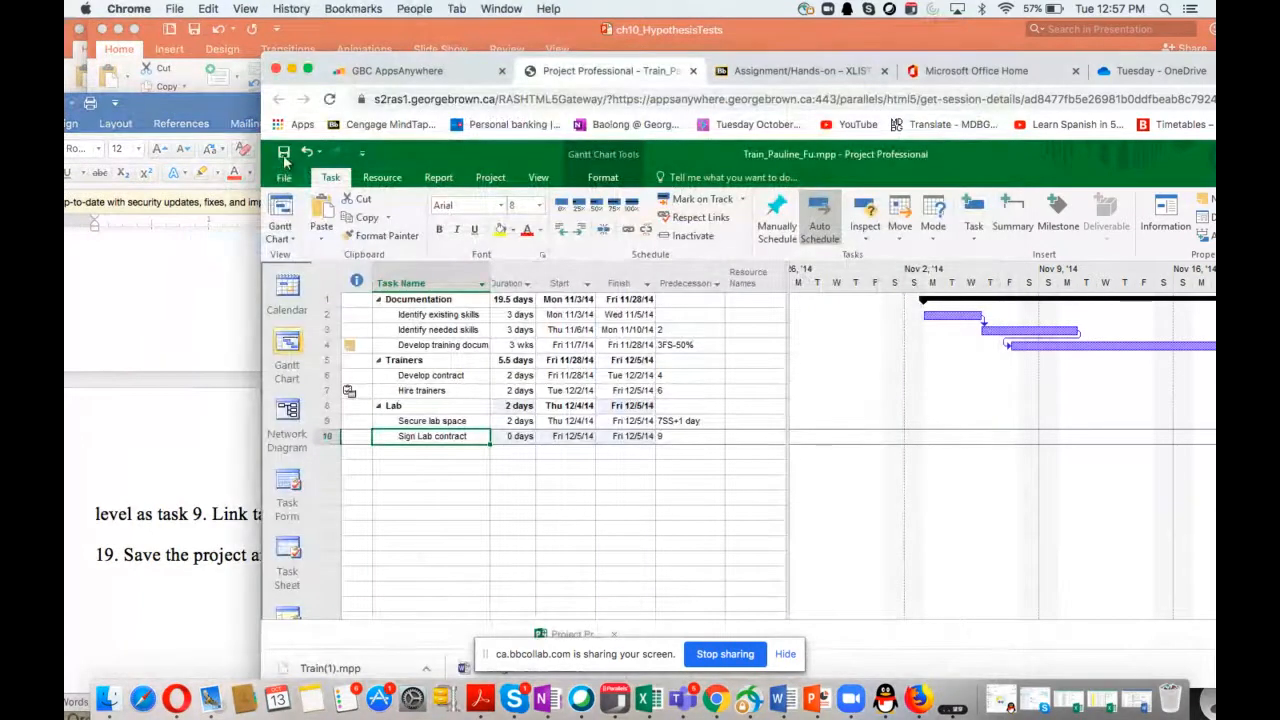
{"action": "left_click", "coordinate": [284, 155]}
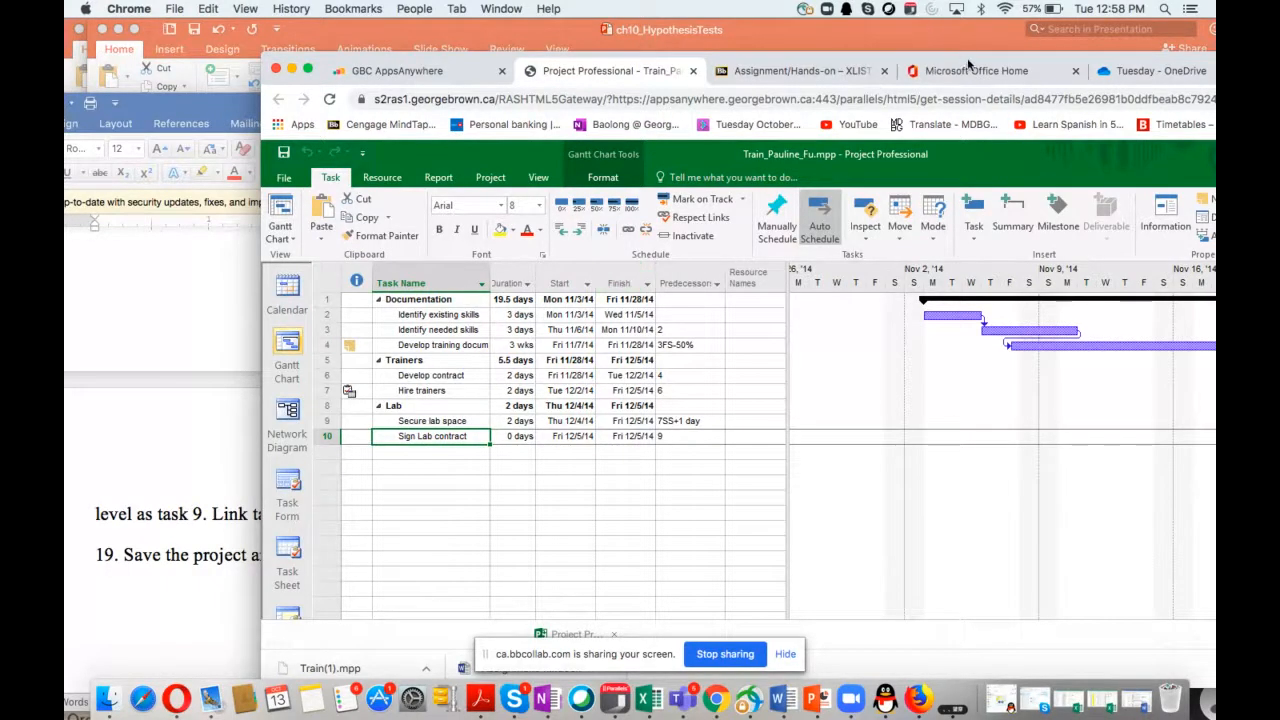
Move the project's browser window aside, bring the Blackboard Collaborate lecture window into view and open its session menu
{"action": "left_click_drag", "start_coordinate": [967, 64], "coordinate": [767, 37]}
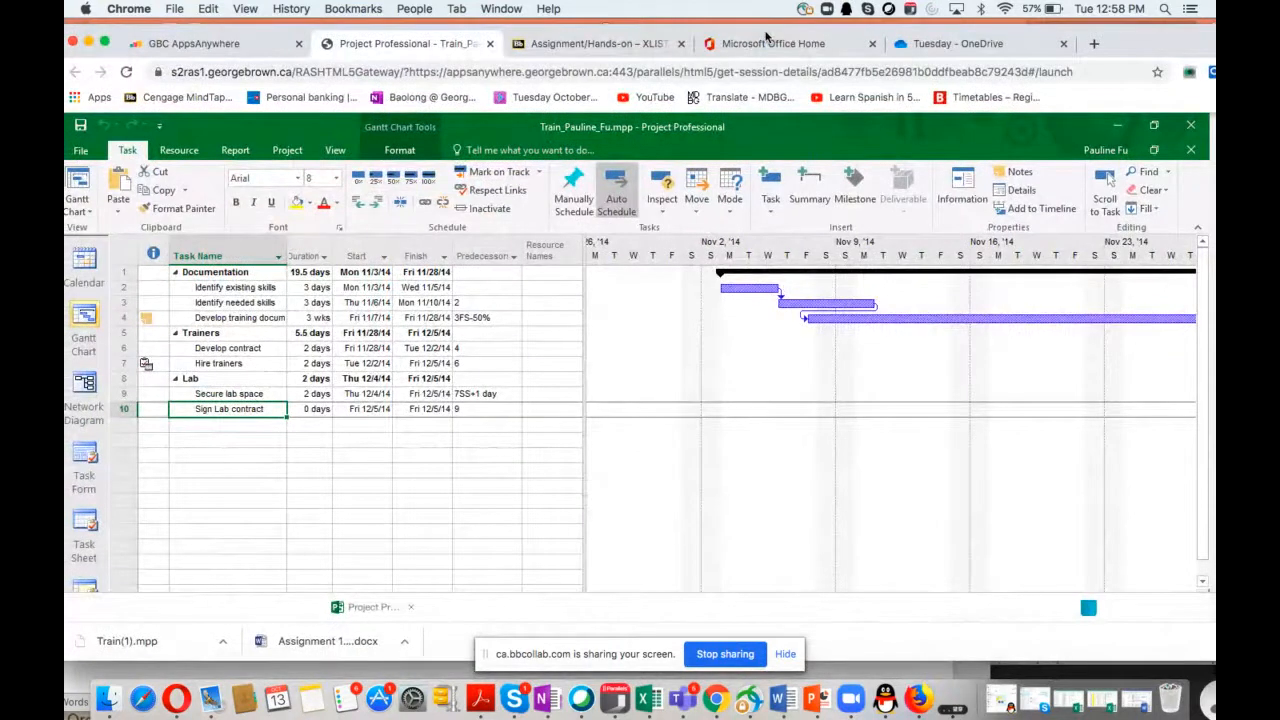
{"action": "left_click_drag", "start_coordinate": [767, 37], "coordinate": [534, 150]}
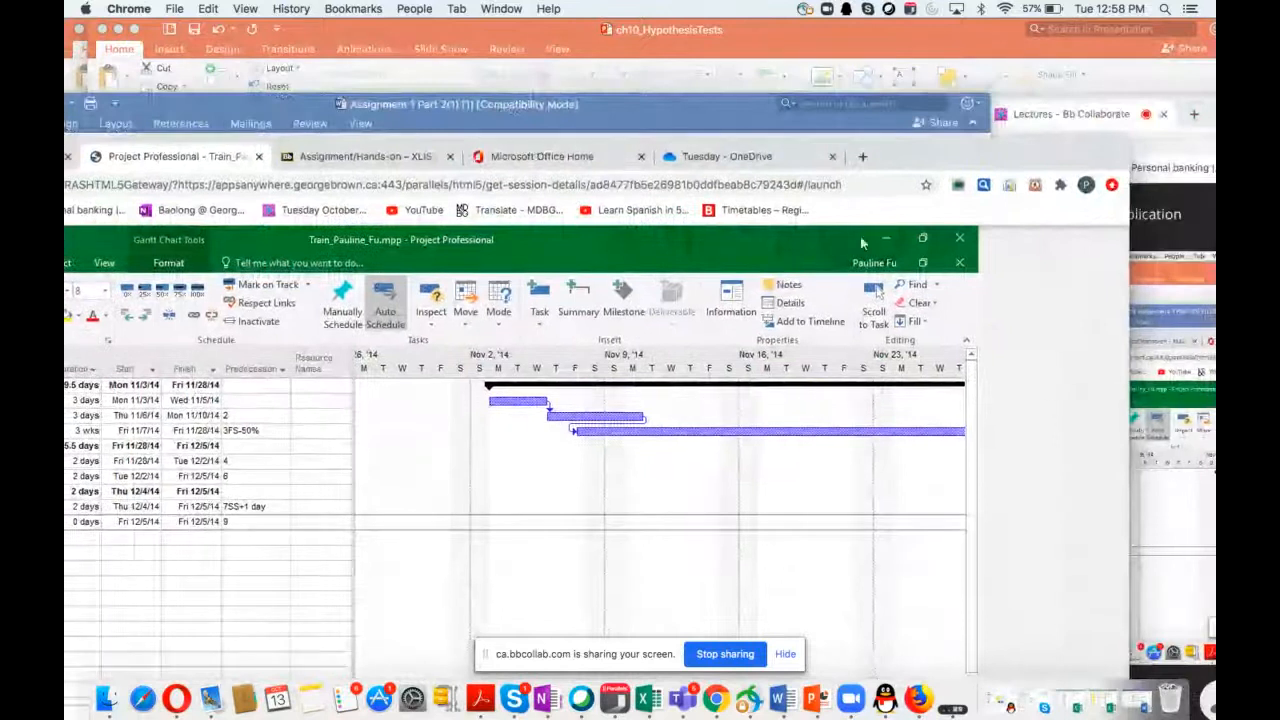
{"action": "left_click", "coordinate": [1145, 517]}
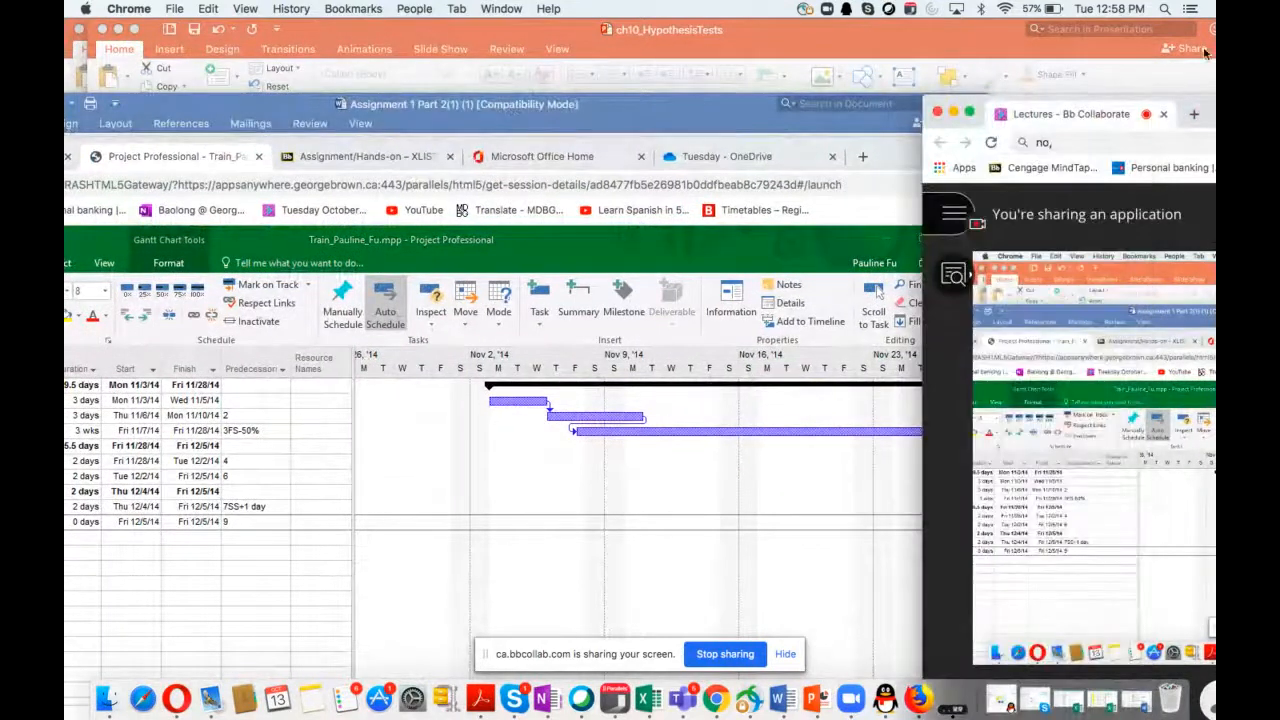
{"action": "left_click_drag", "start_coordinate": [1213, 103], "coordinate": [1083, 80]}
{"action": "double_click", "coordinate": [897, 36]}
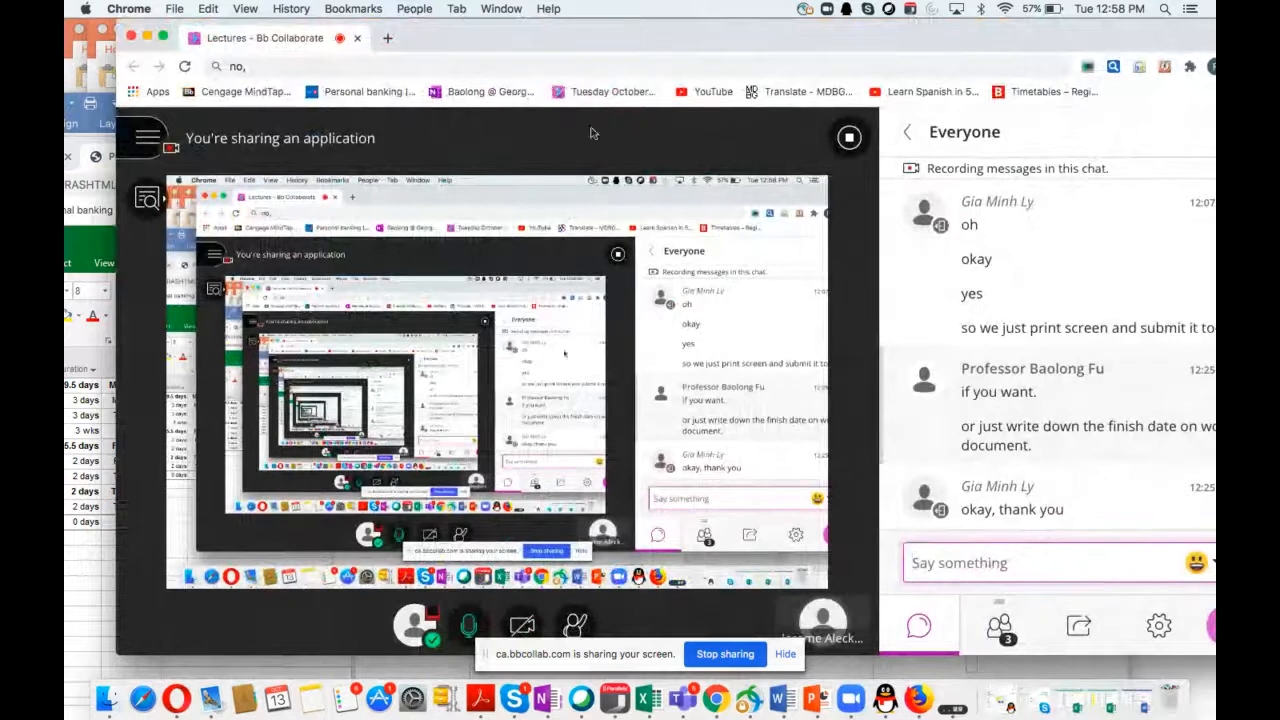
{"action": "left_click_drag", "start_coordinate": [567, 40], "coordinate": [552, 40]}
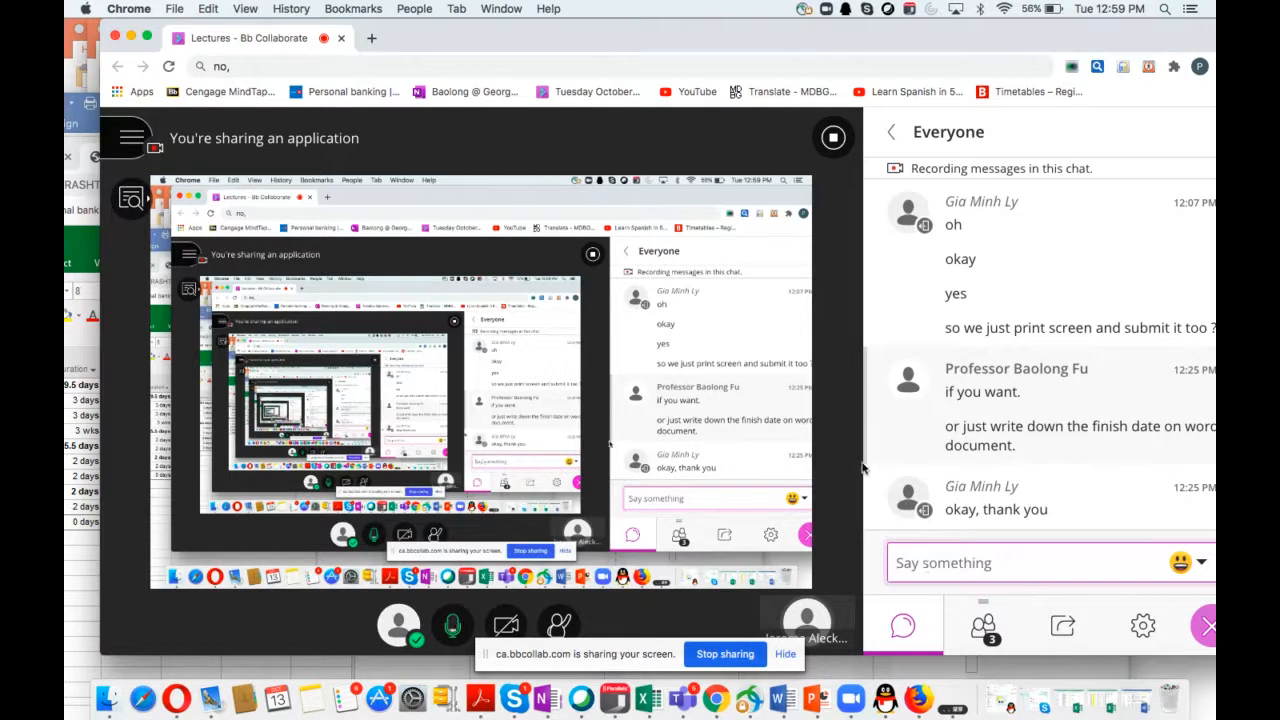
{"action": "left_click", "coordinate": [131, 140]}
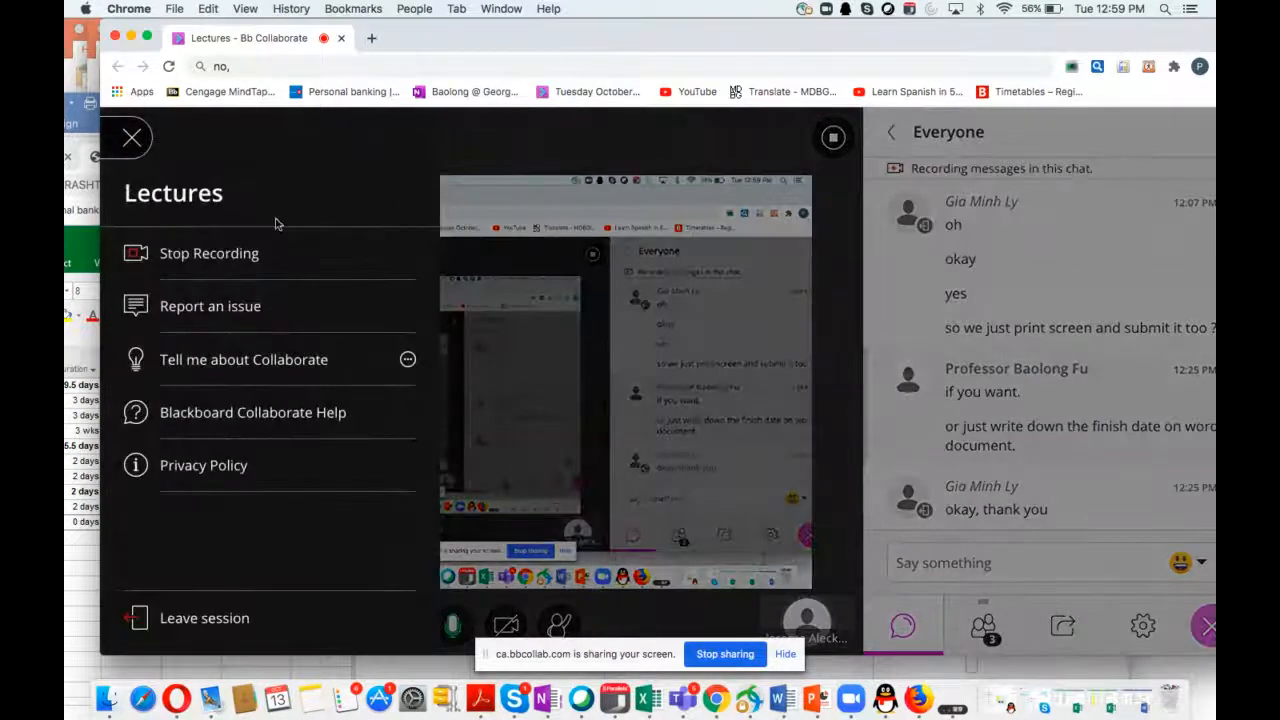